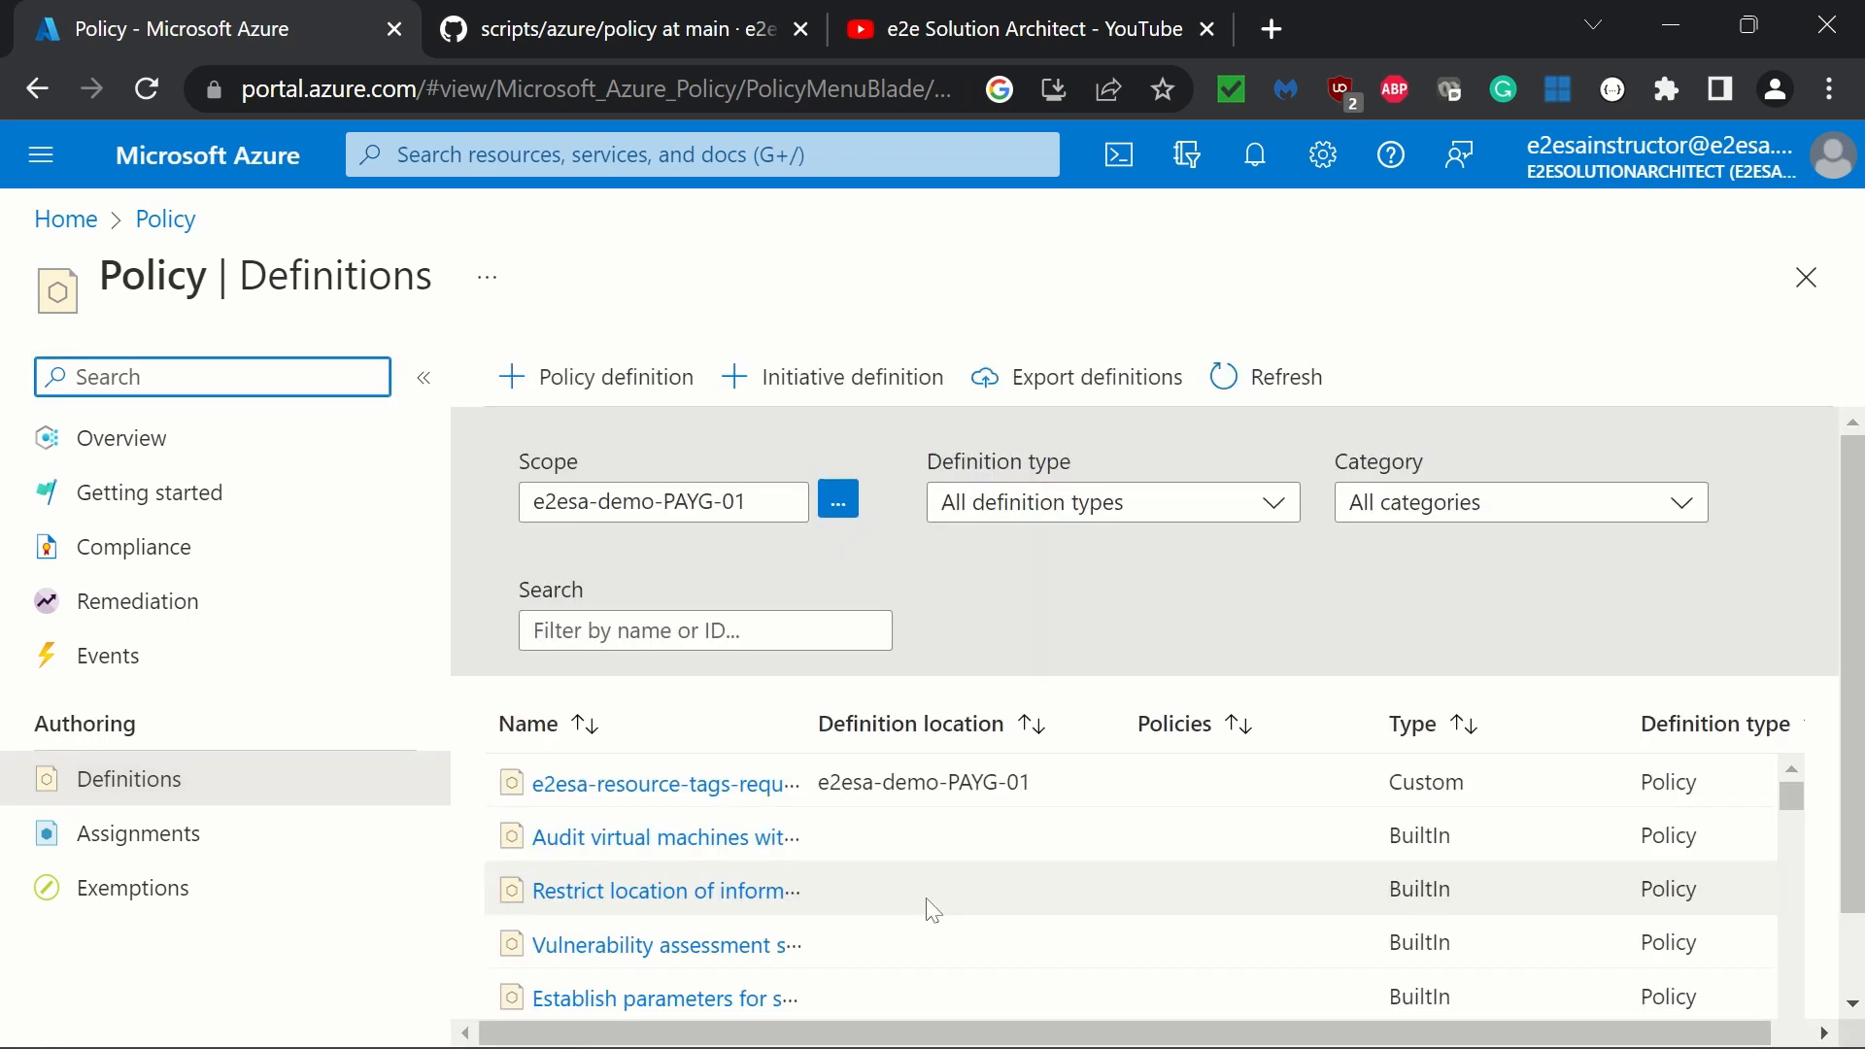
Step: Browse the policy definitions, filter them to the Initiative type to examine their policy counts, and restore all definition types
scroll(934, 910, "down", 10)
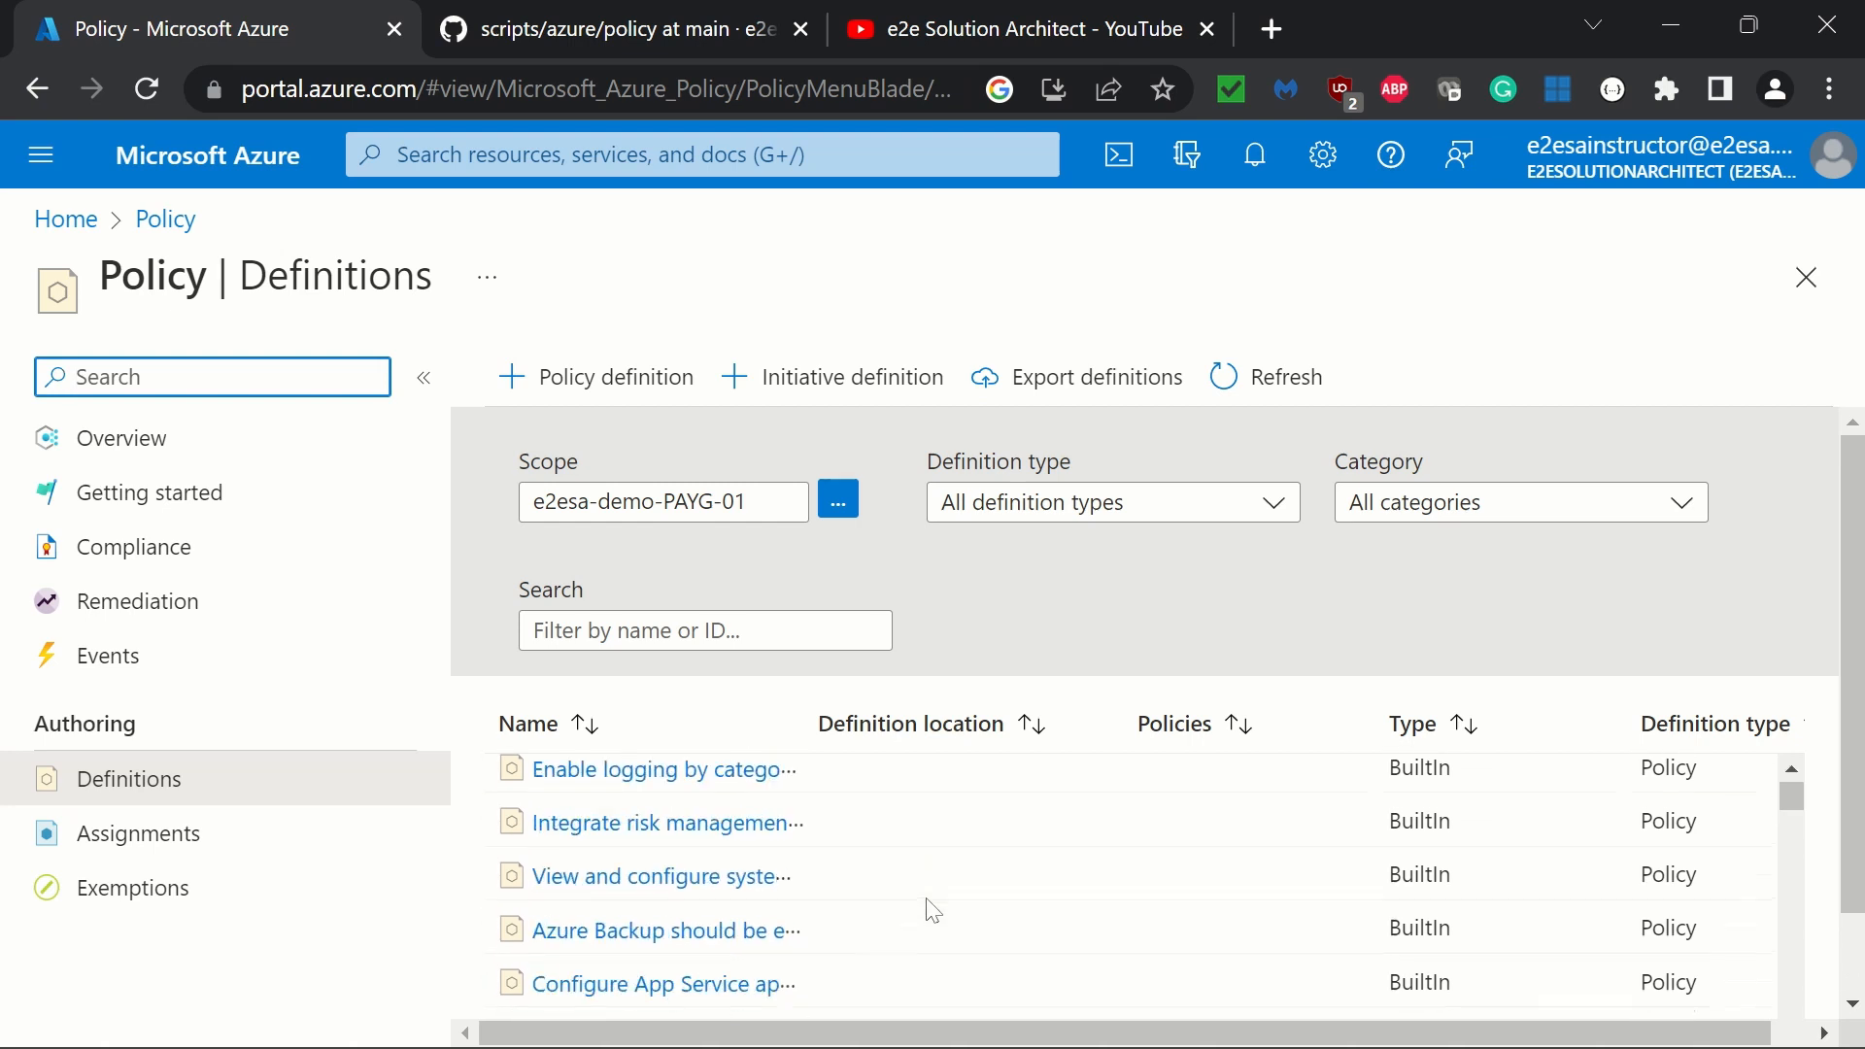
scroll(933, 910, "up", 10)
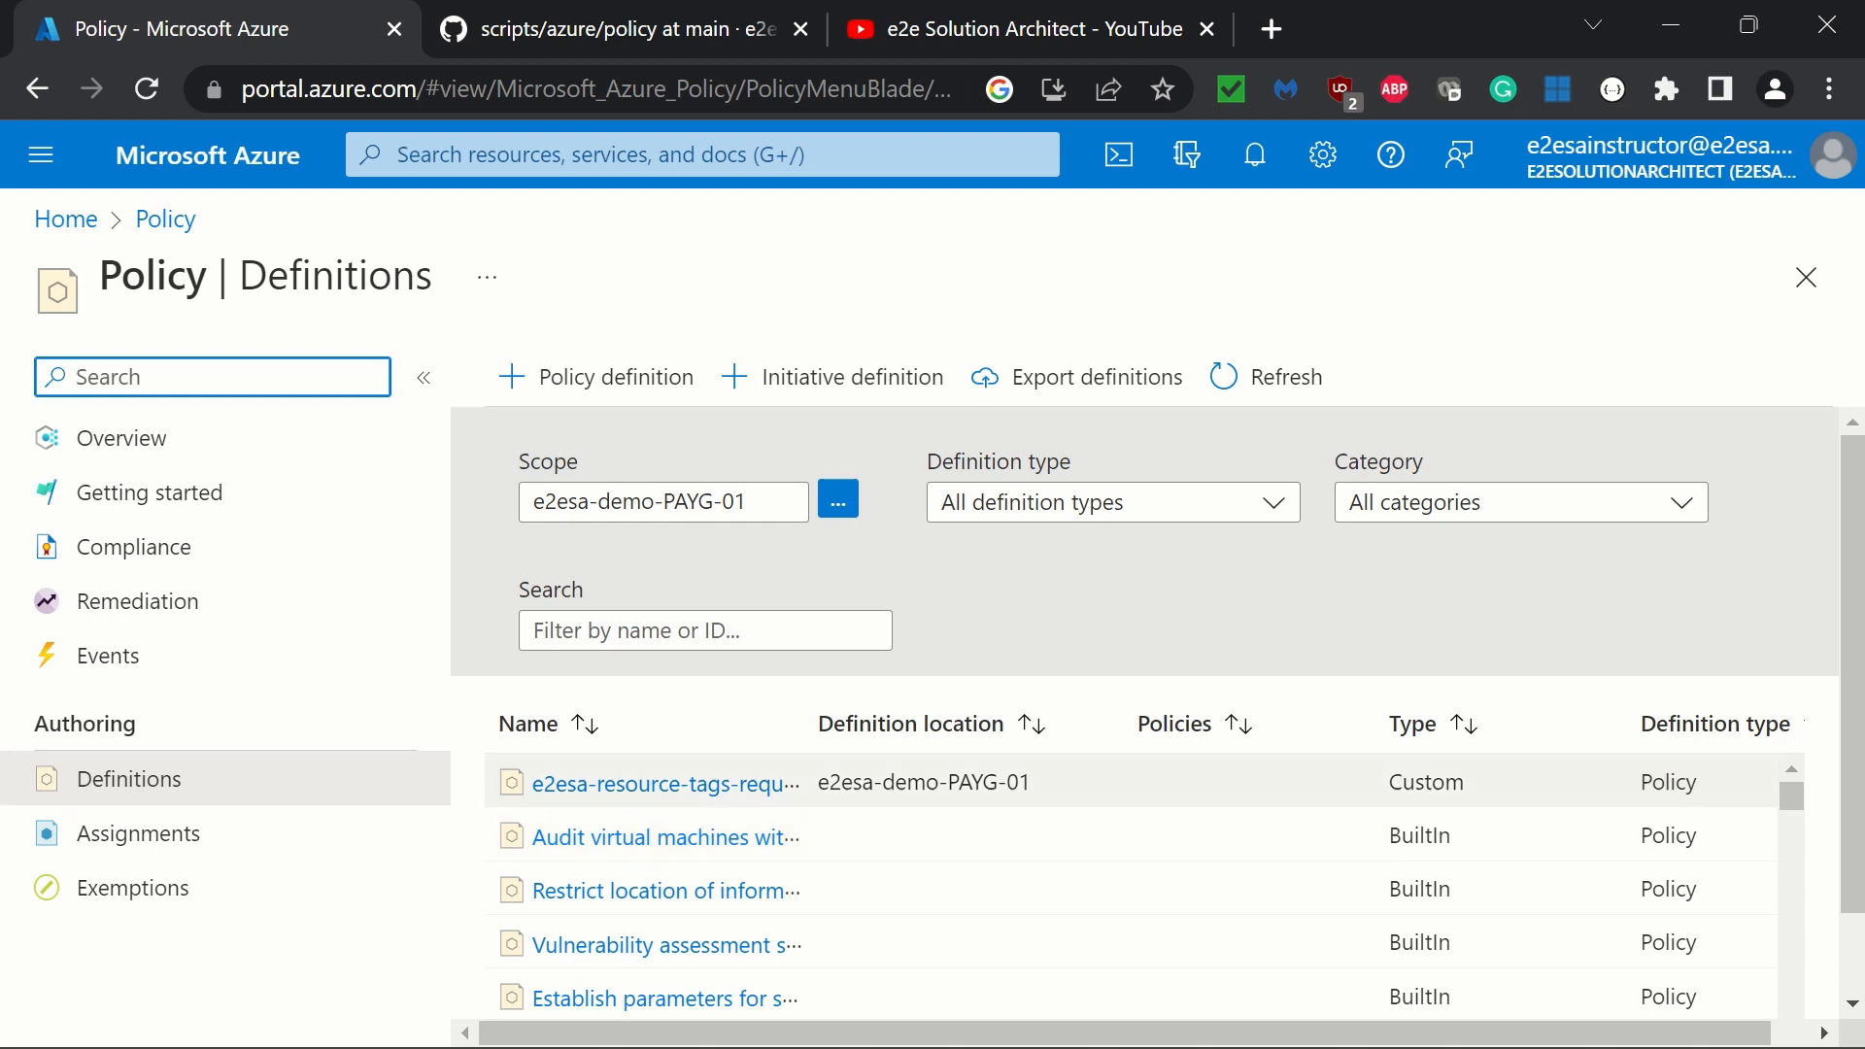
left_click(1287, 515)
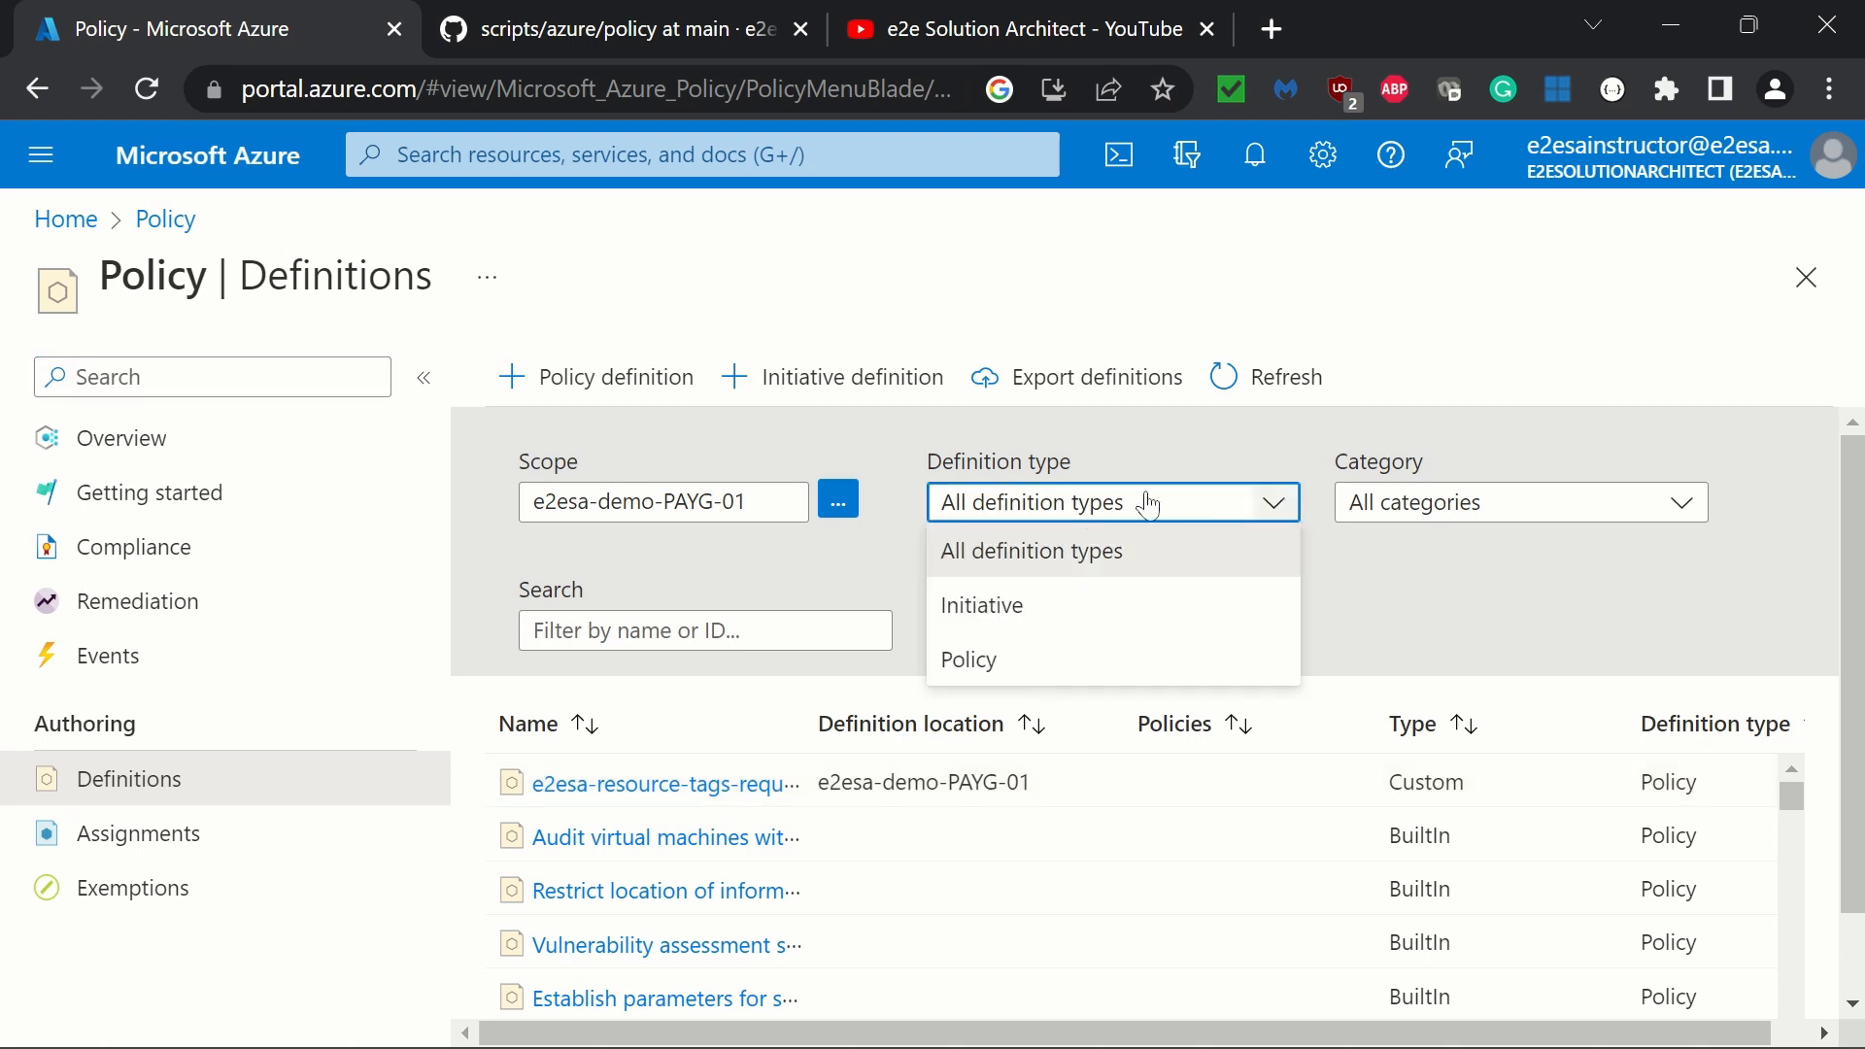
left_click(1041, 607)
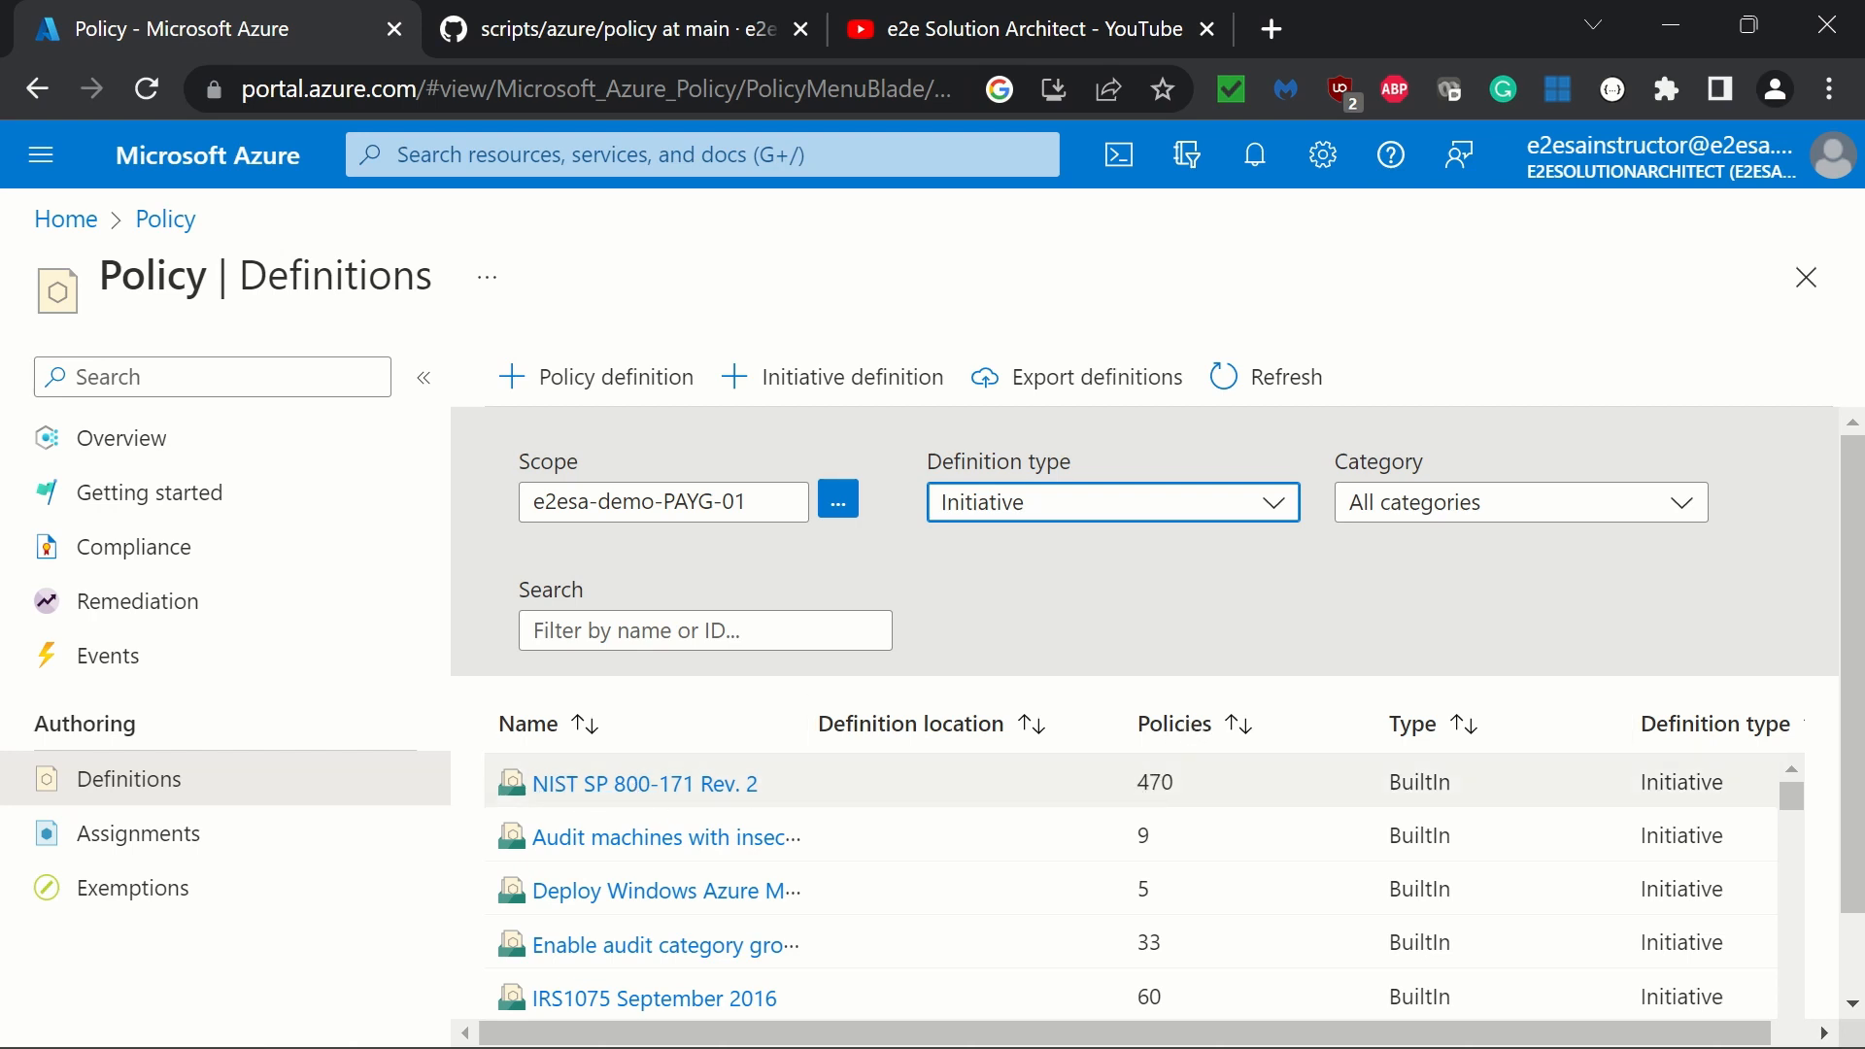
left_click_drag(1151, 782, 1178, 785)
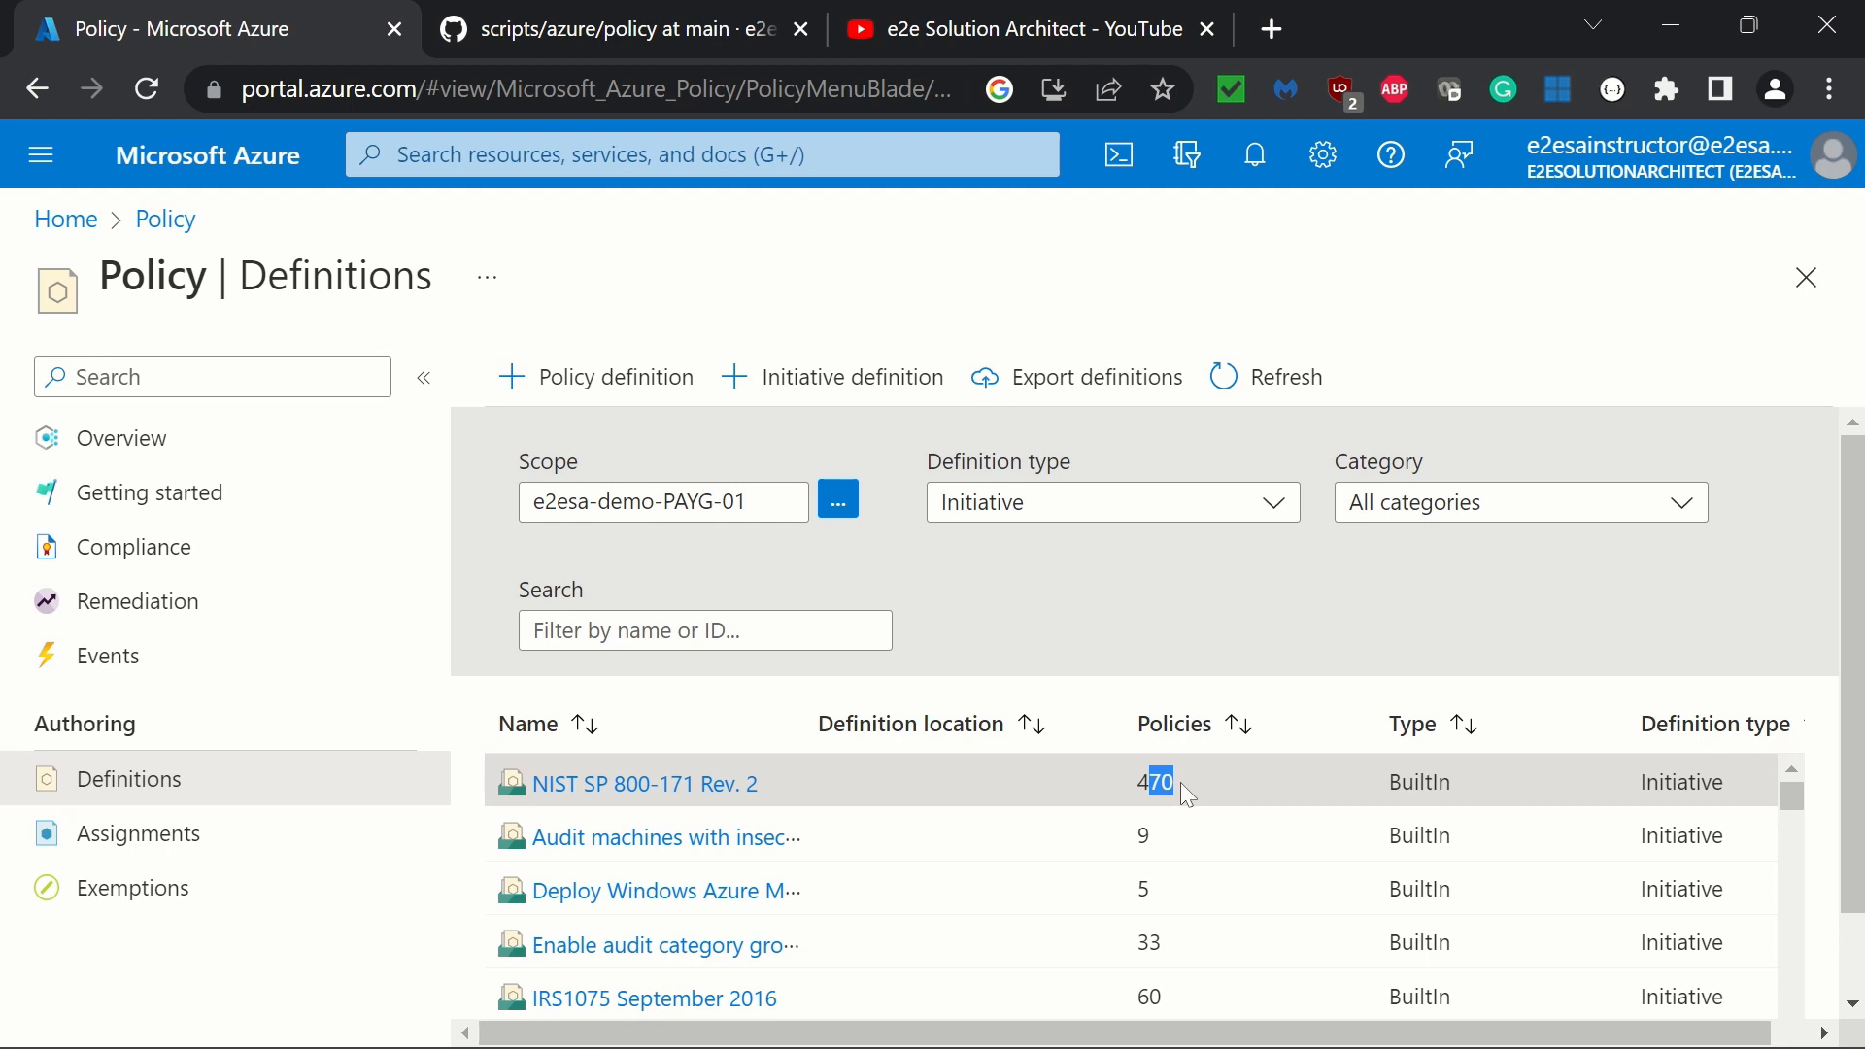
left_click(1277, 513)
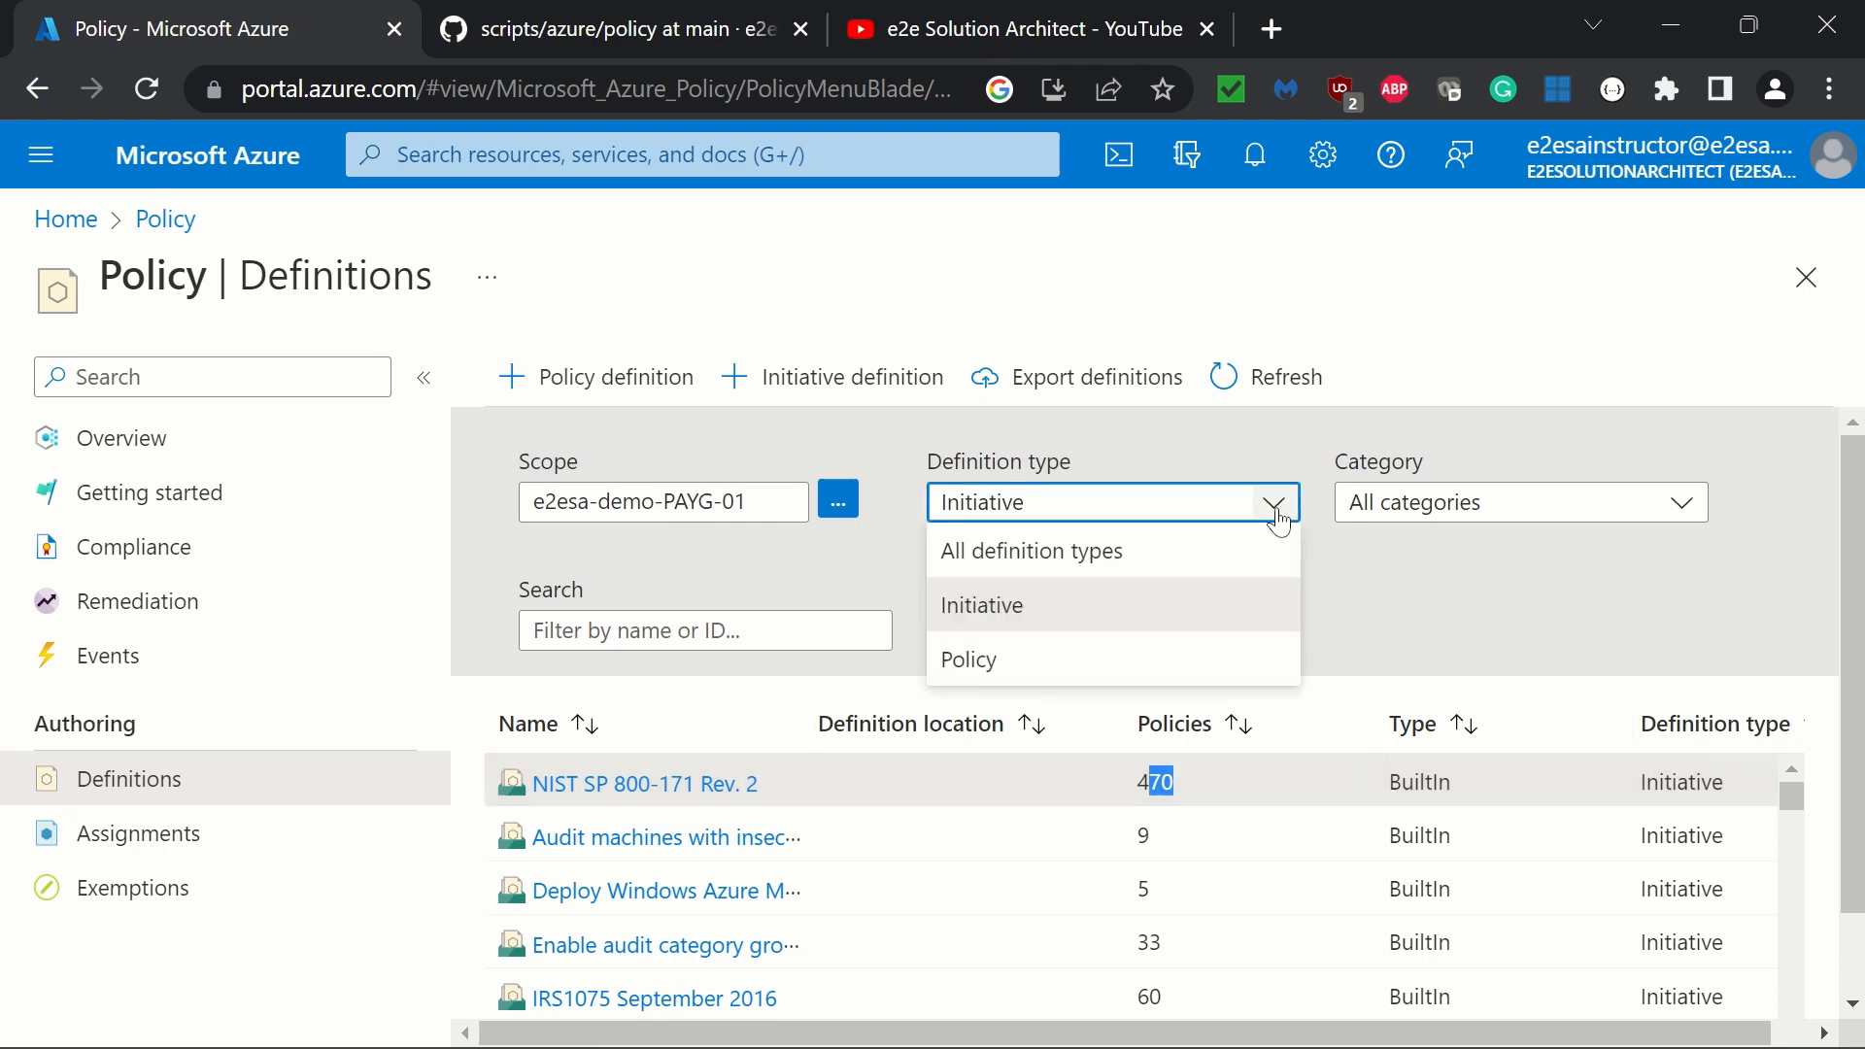
left_click(1146, 566)
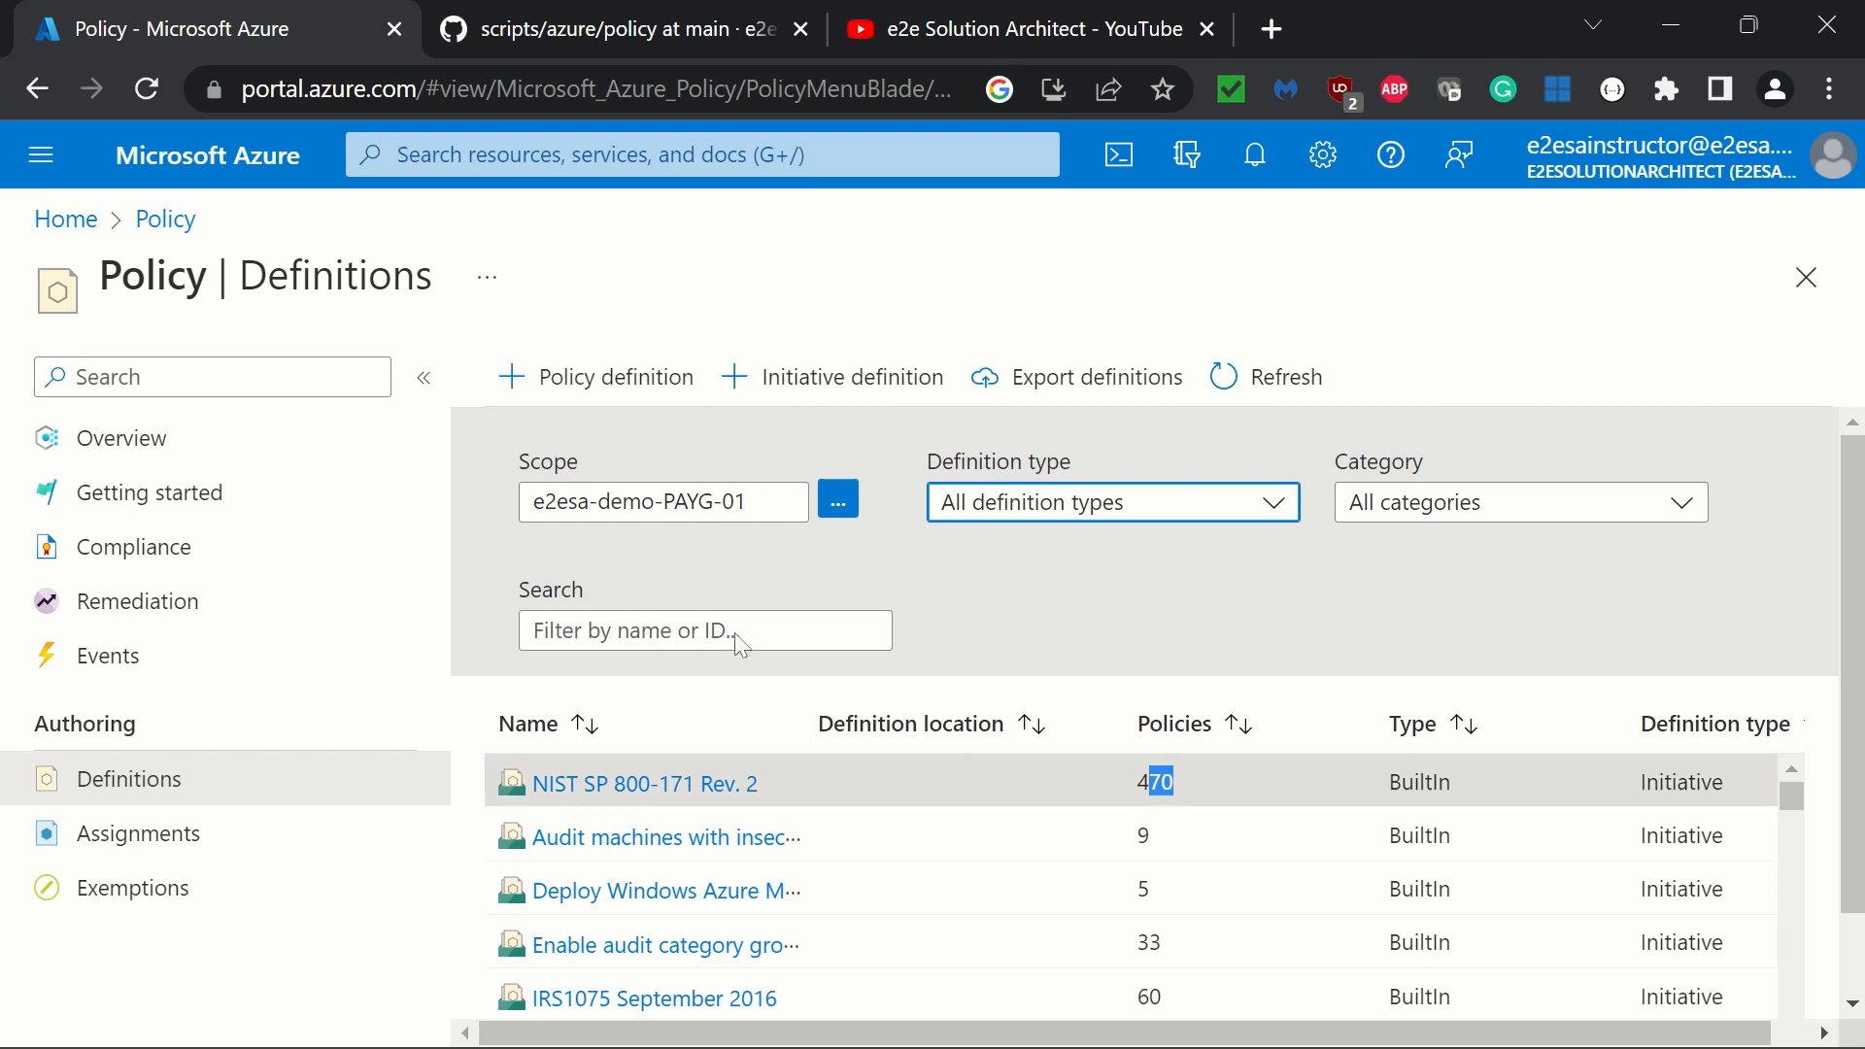
Step: Search the policy definitions for "location" and open the built-in Allowed locations definition
left_click(821, 639)
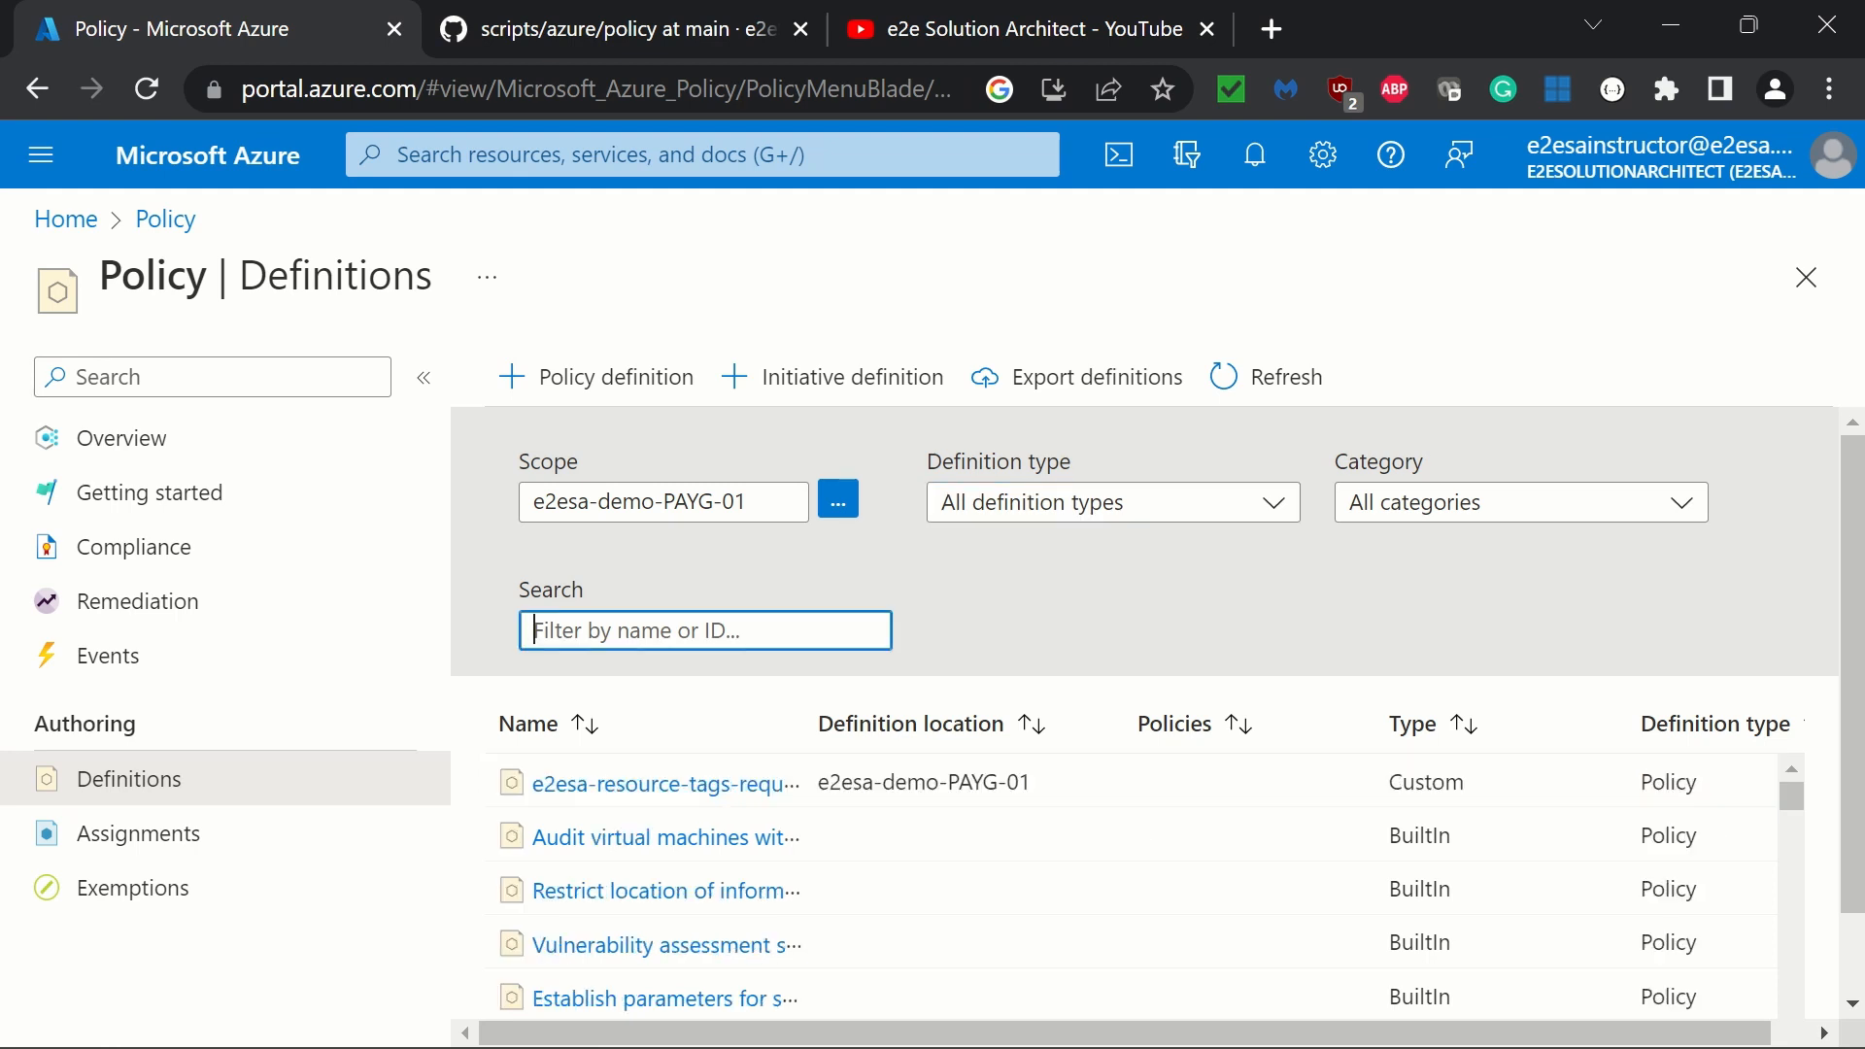
type("location")
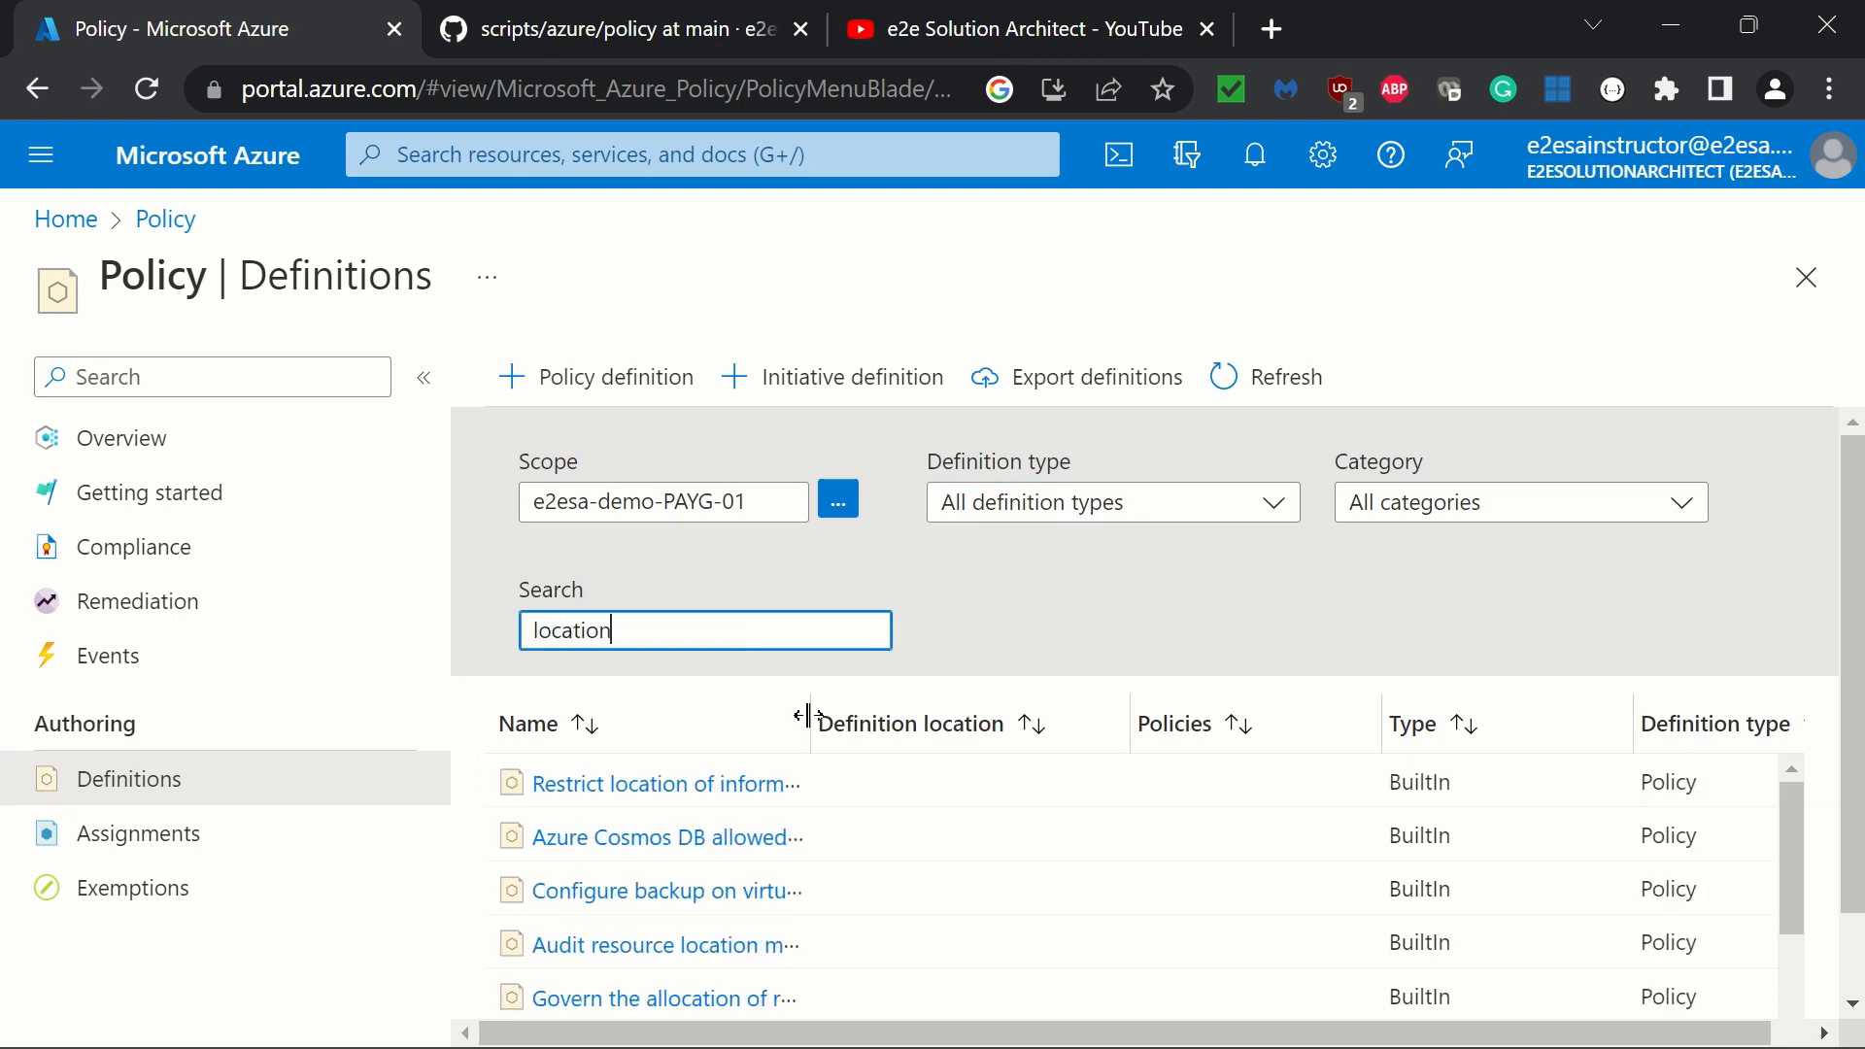
left_click_drag(809, 717, 1027, 721)
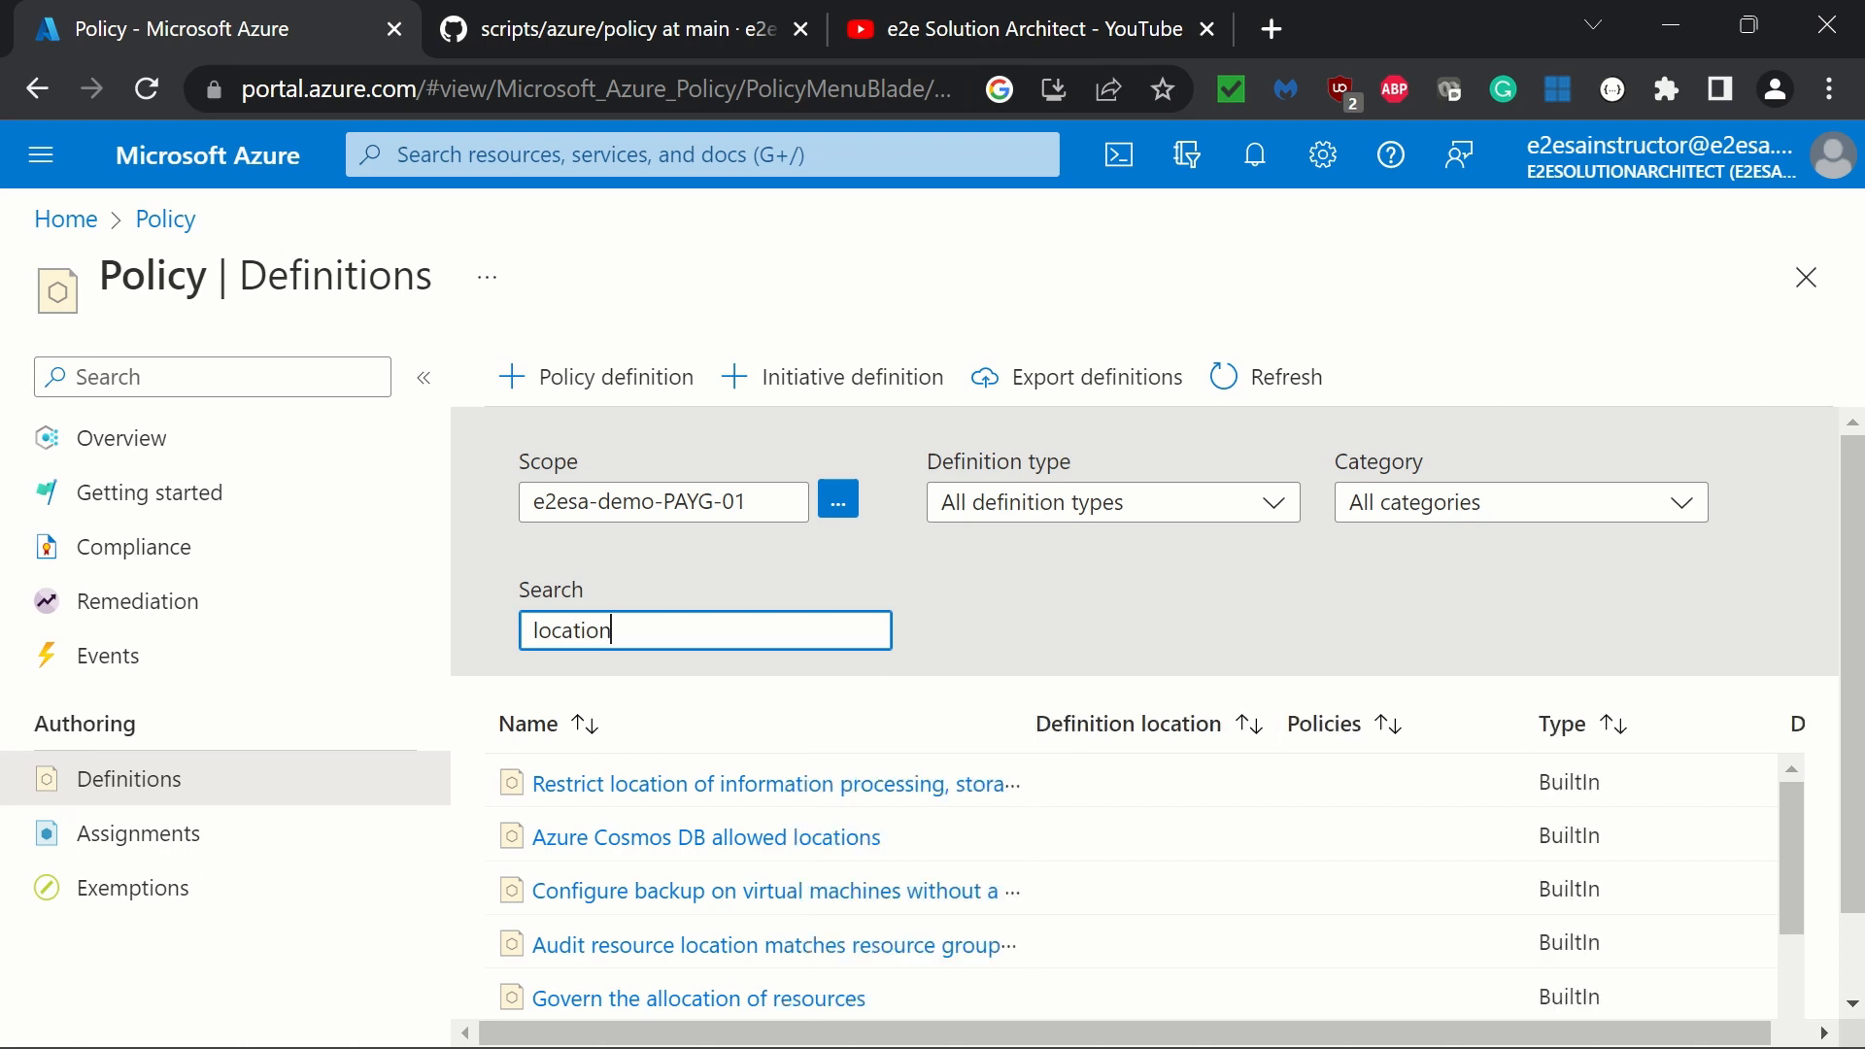
left_click(1829, 89)
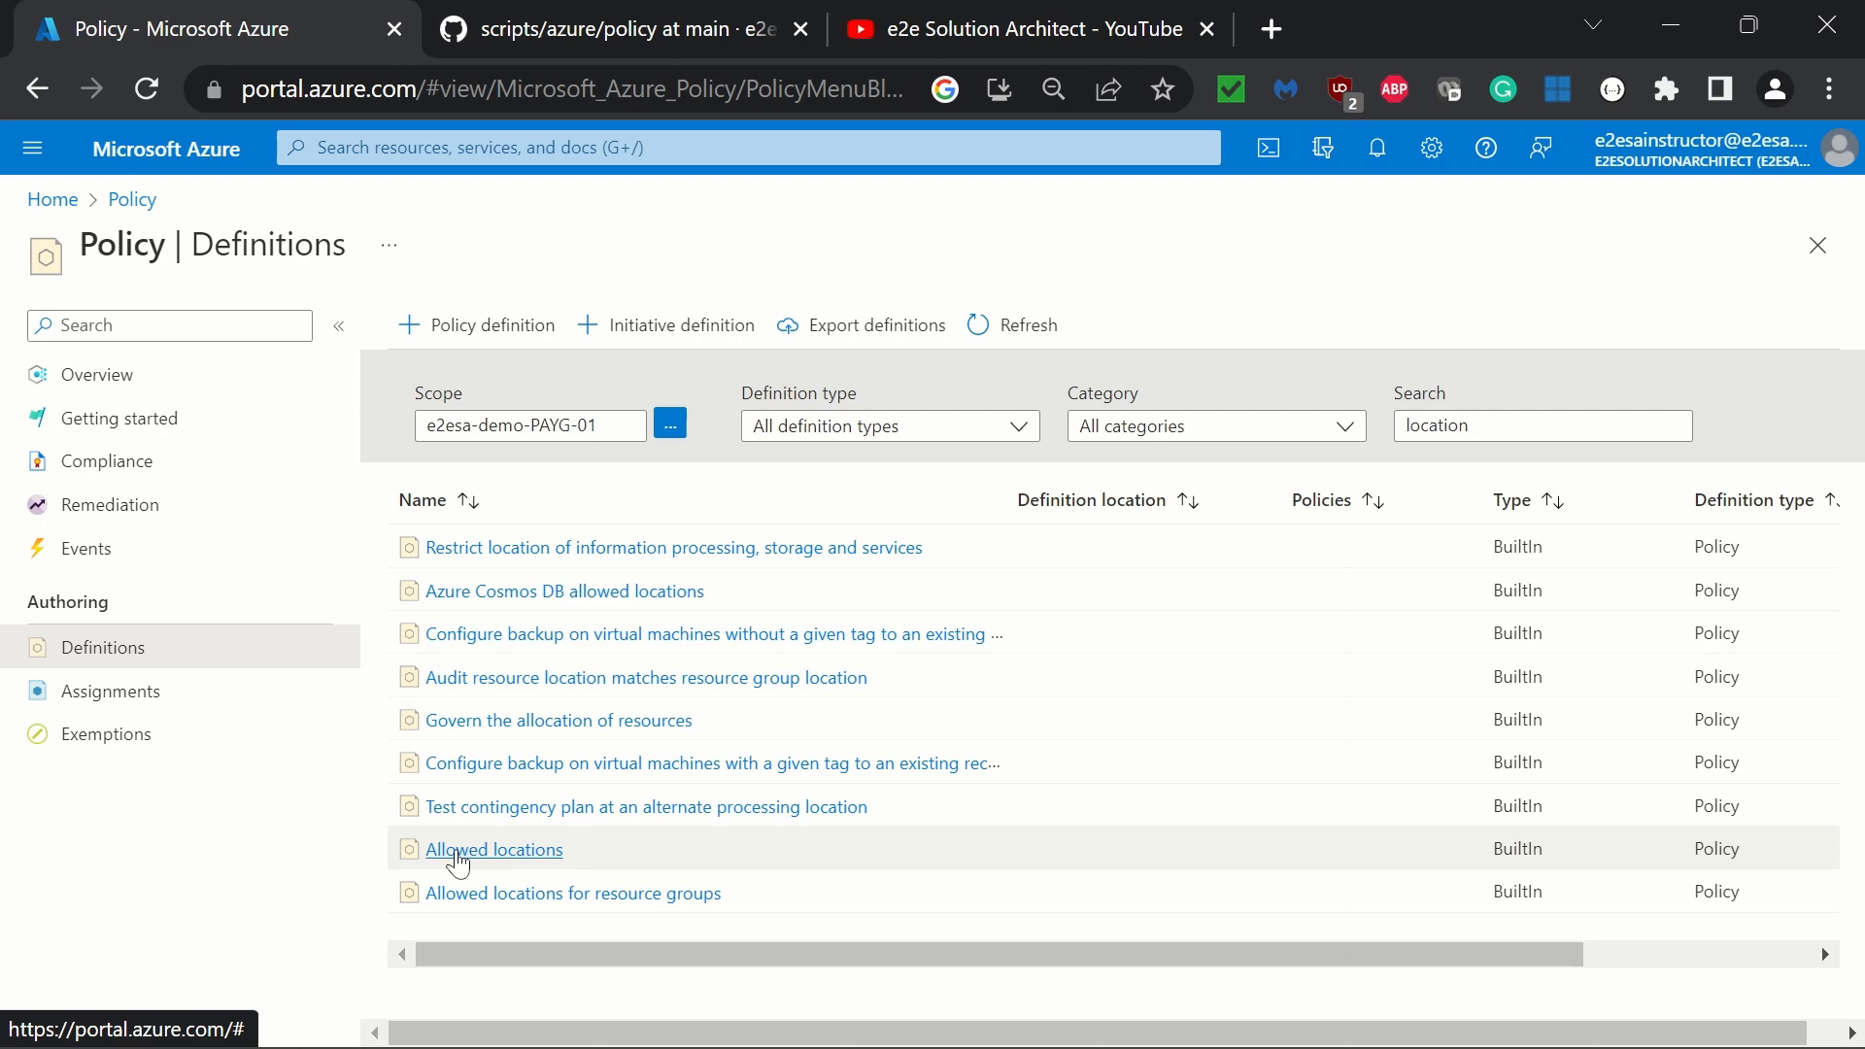
left_click(459, 863)
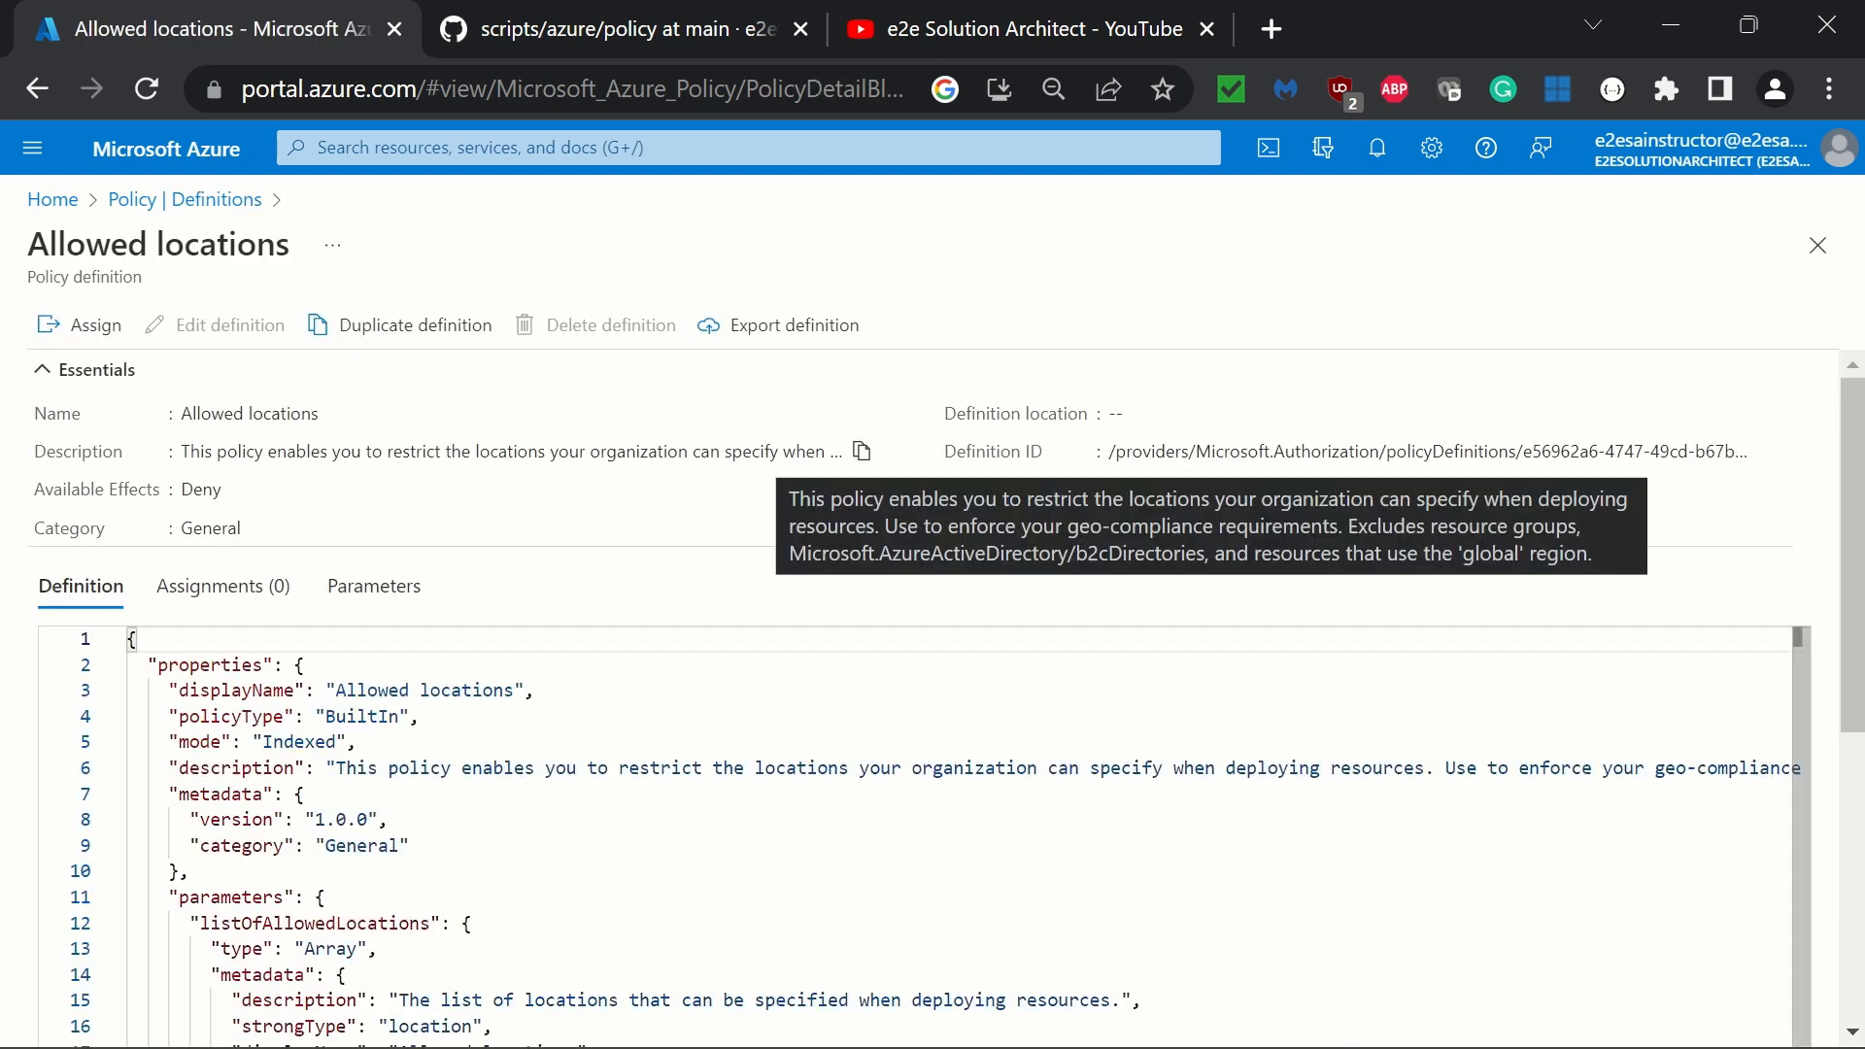
Step: Examine the parameters and policy rule in the Allowed locations JSON definition
scroll(680, 738, "down", 2)
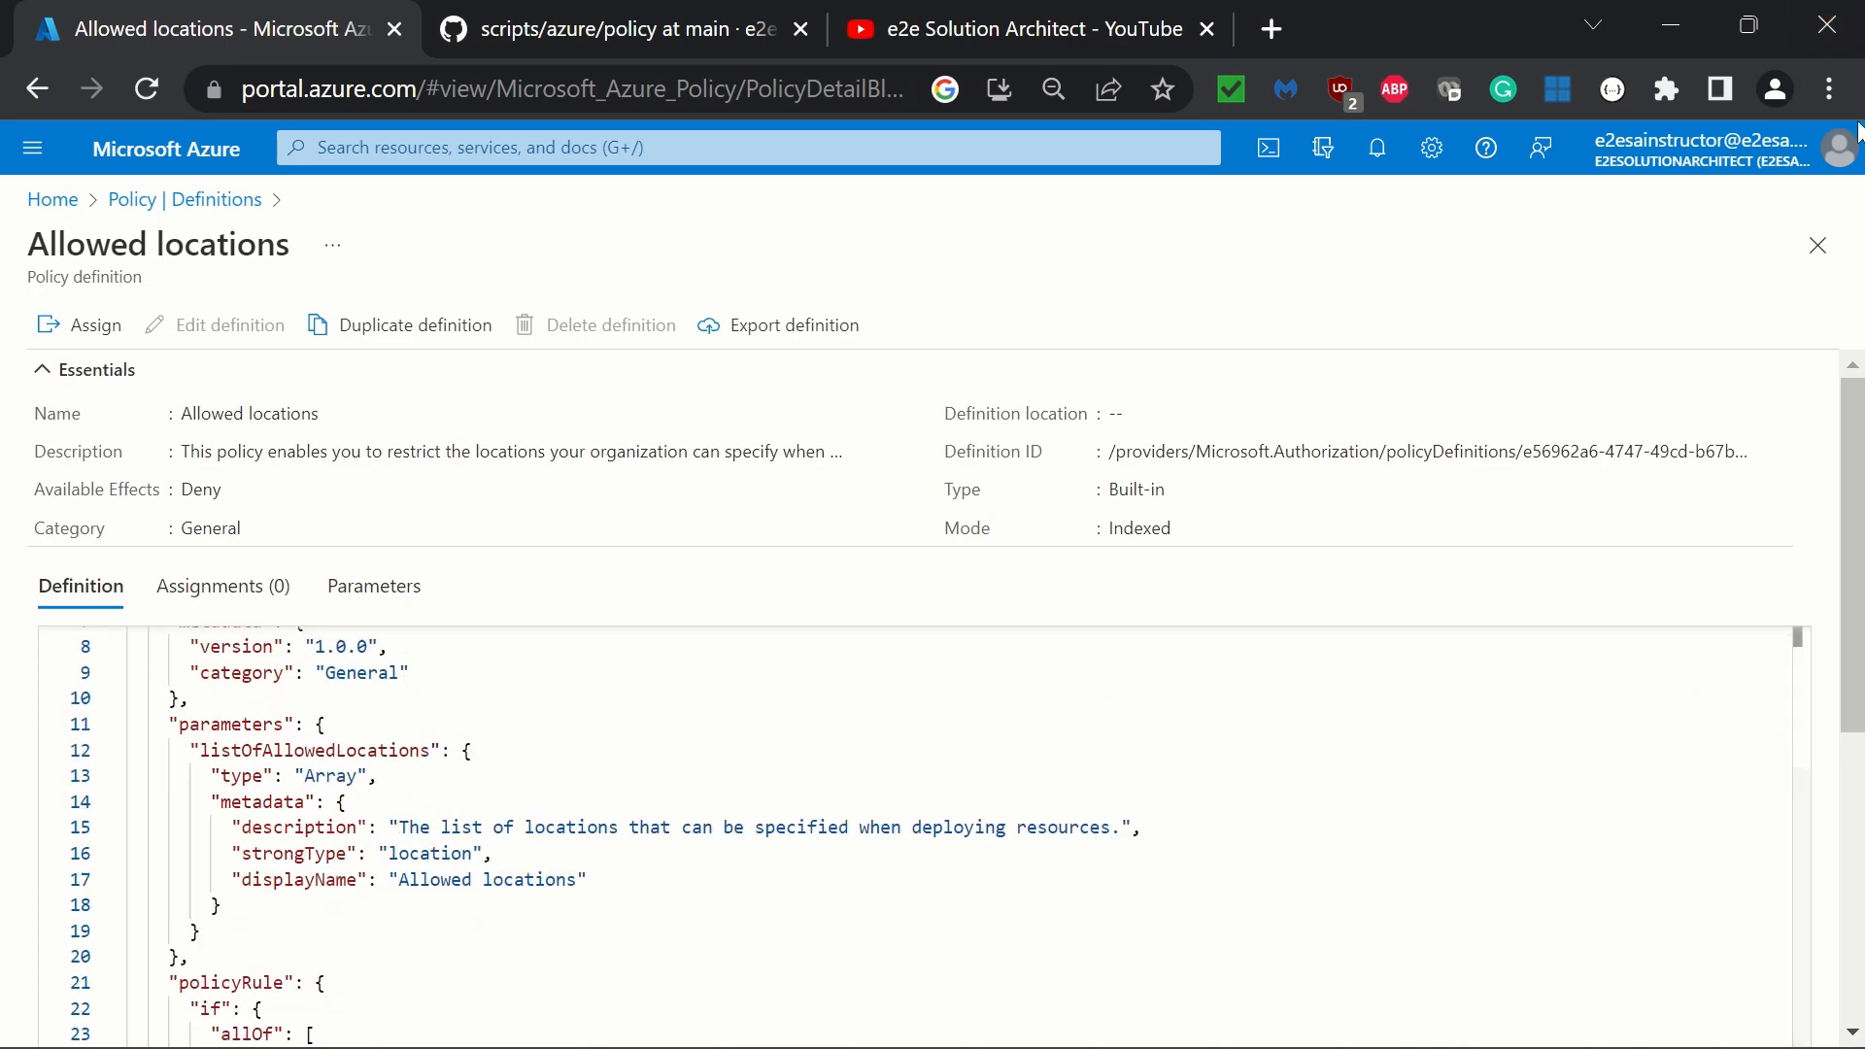
left_click(1830, 89)
key("ctrl+minus")
key("ctrl+minus")
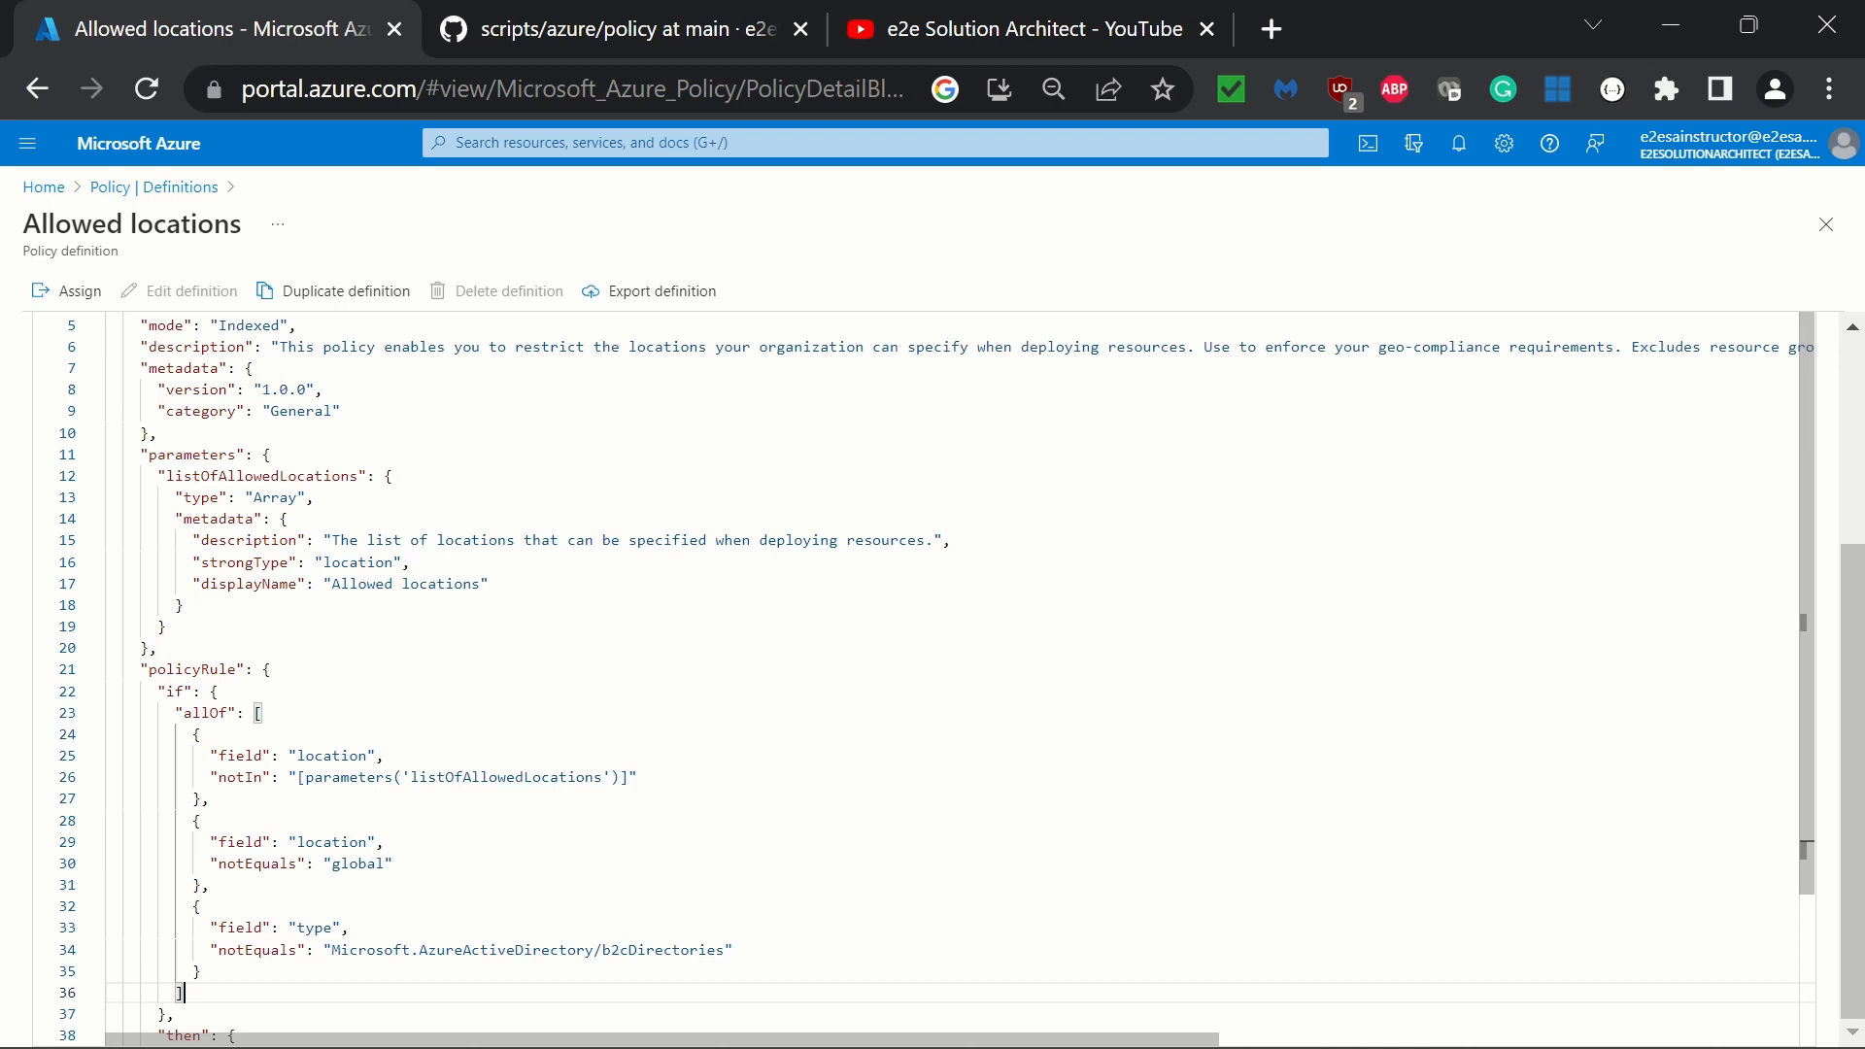
left_click(315, 497)
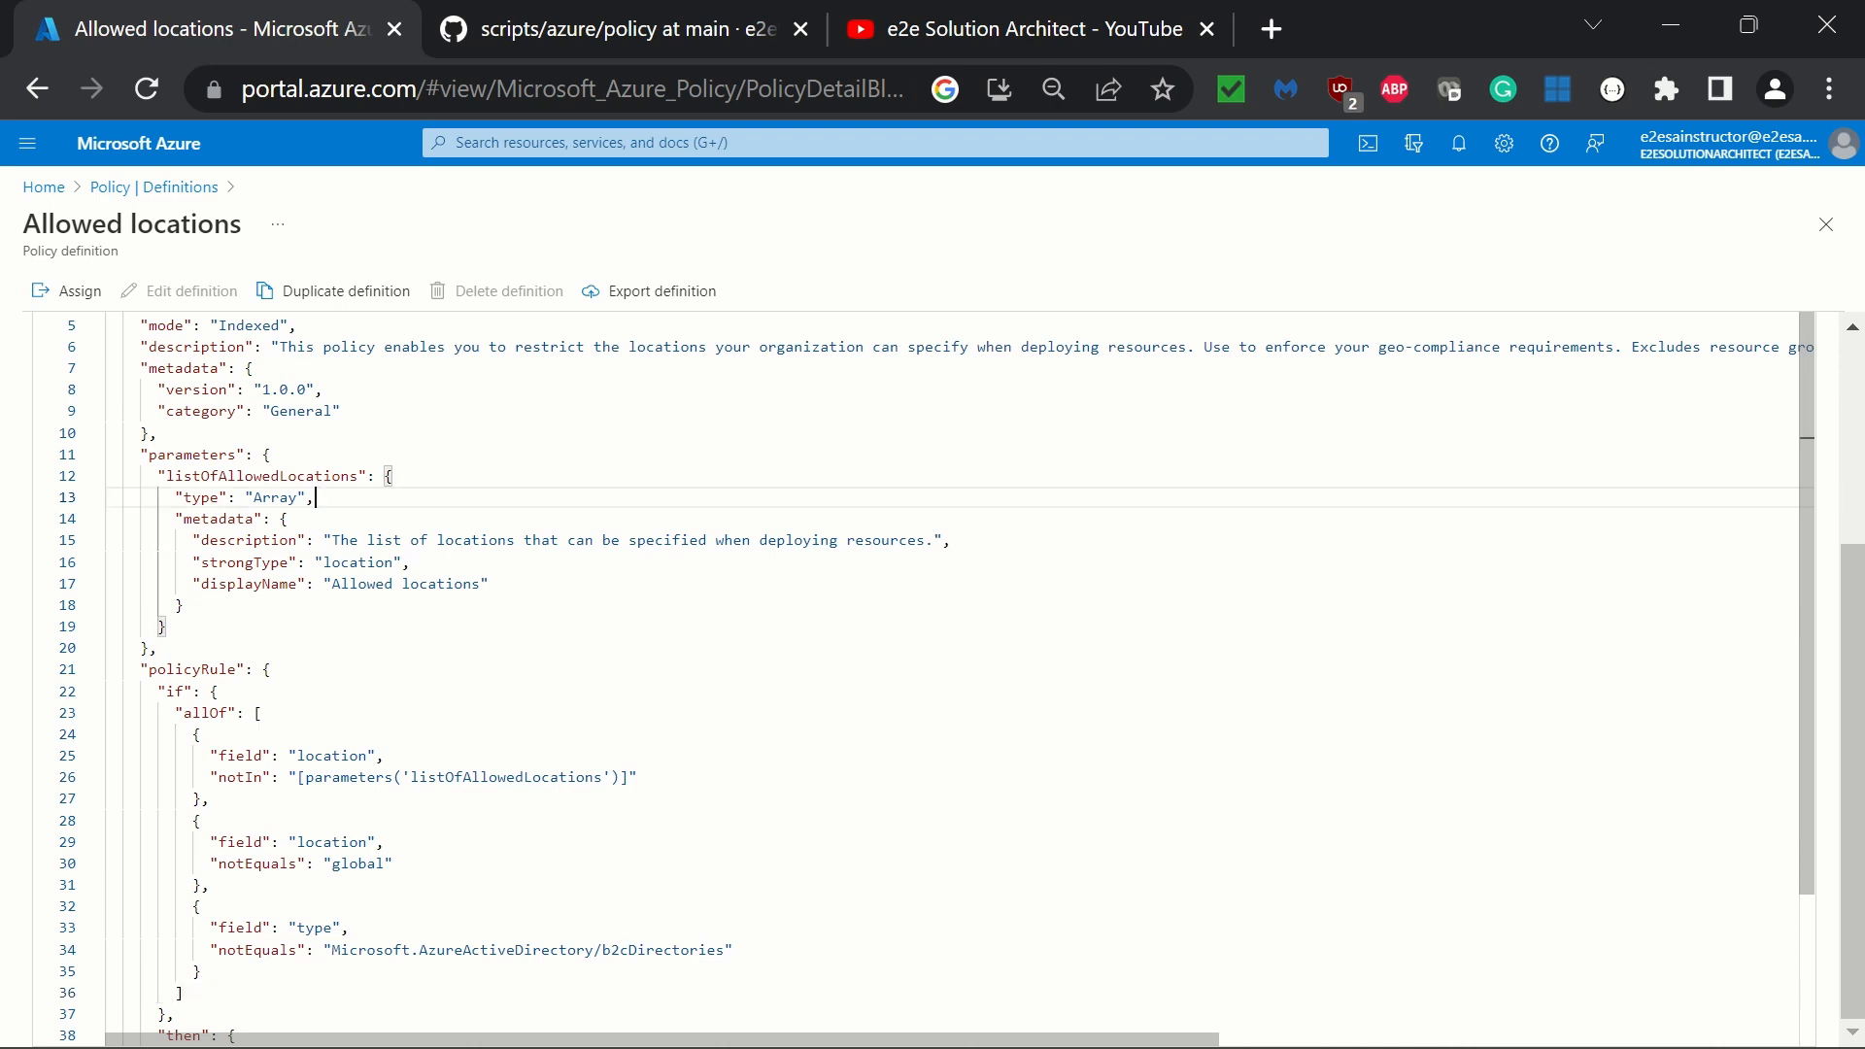
Step: Start assigning the Allowed locations policy and scope it to the e2esa-demo-PAYG-01 subscription without choosing a resource group
left_click(66, 291)
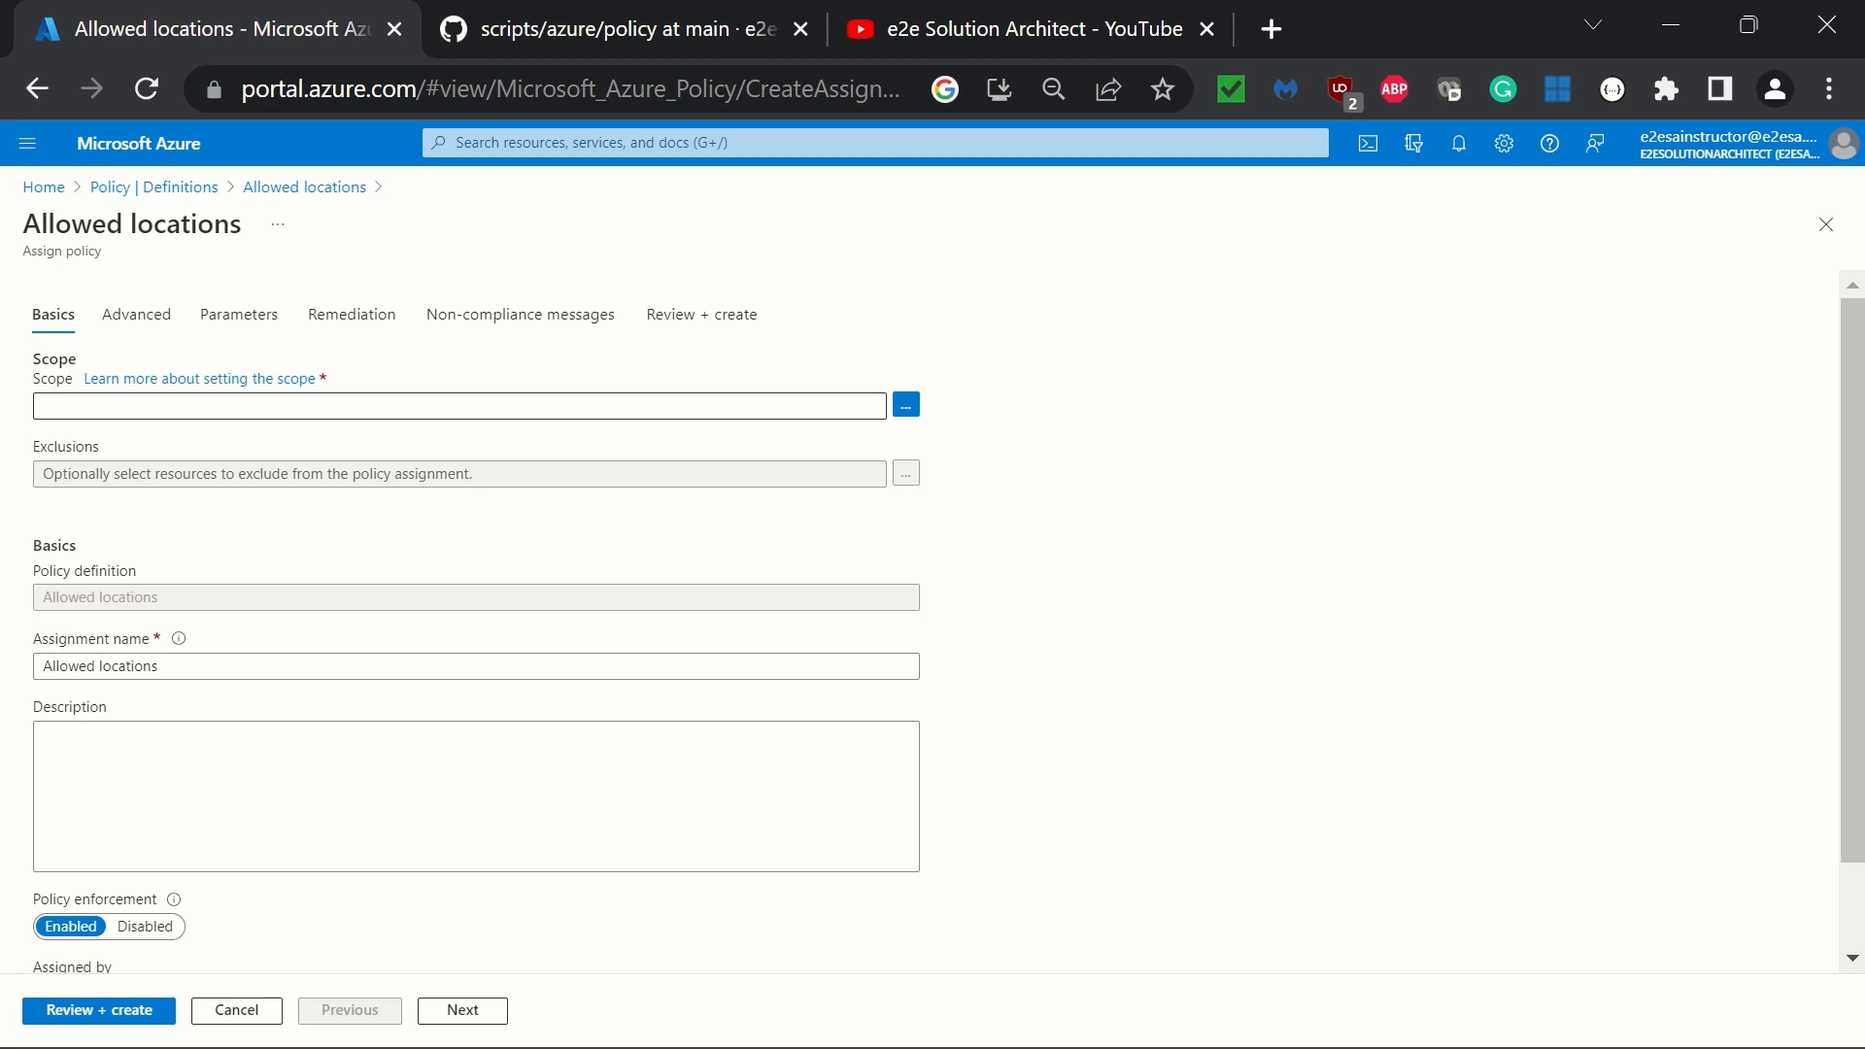
left_click(907, 412)
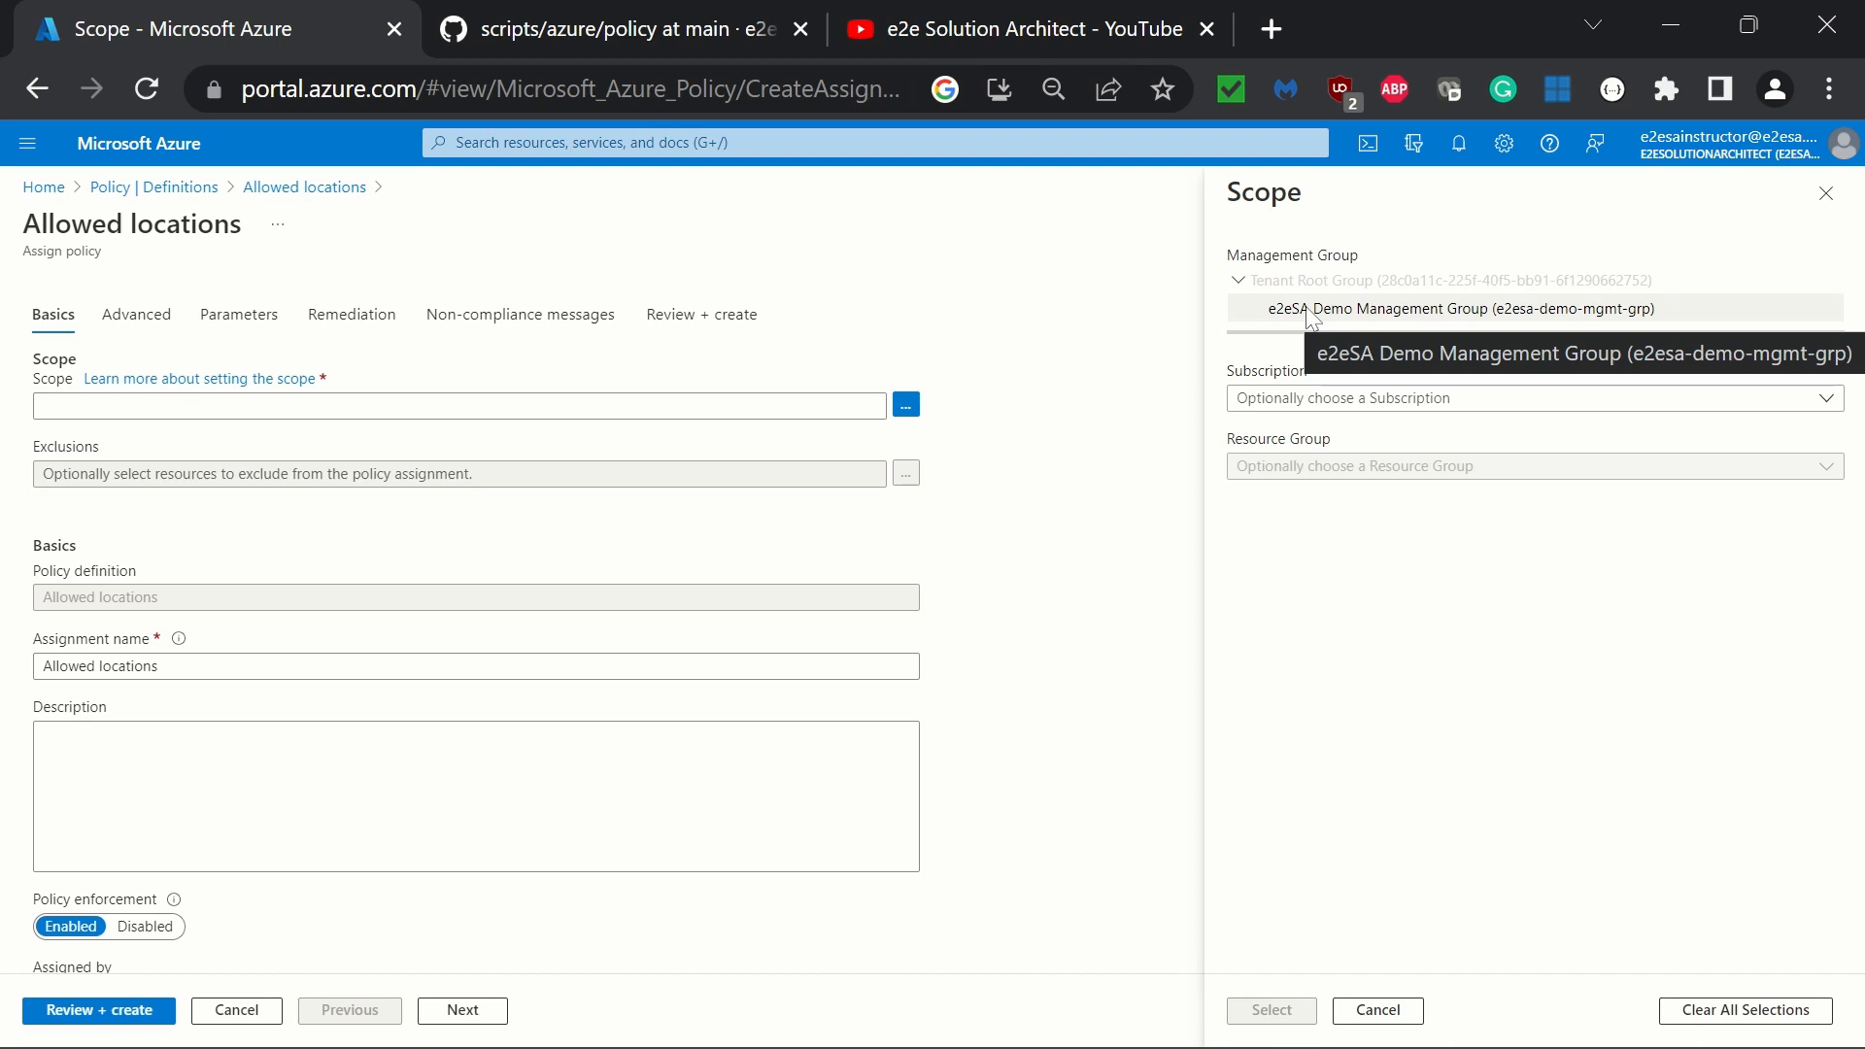
left_click(1630, 400)
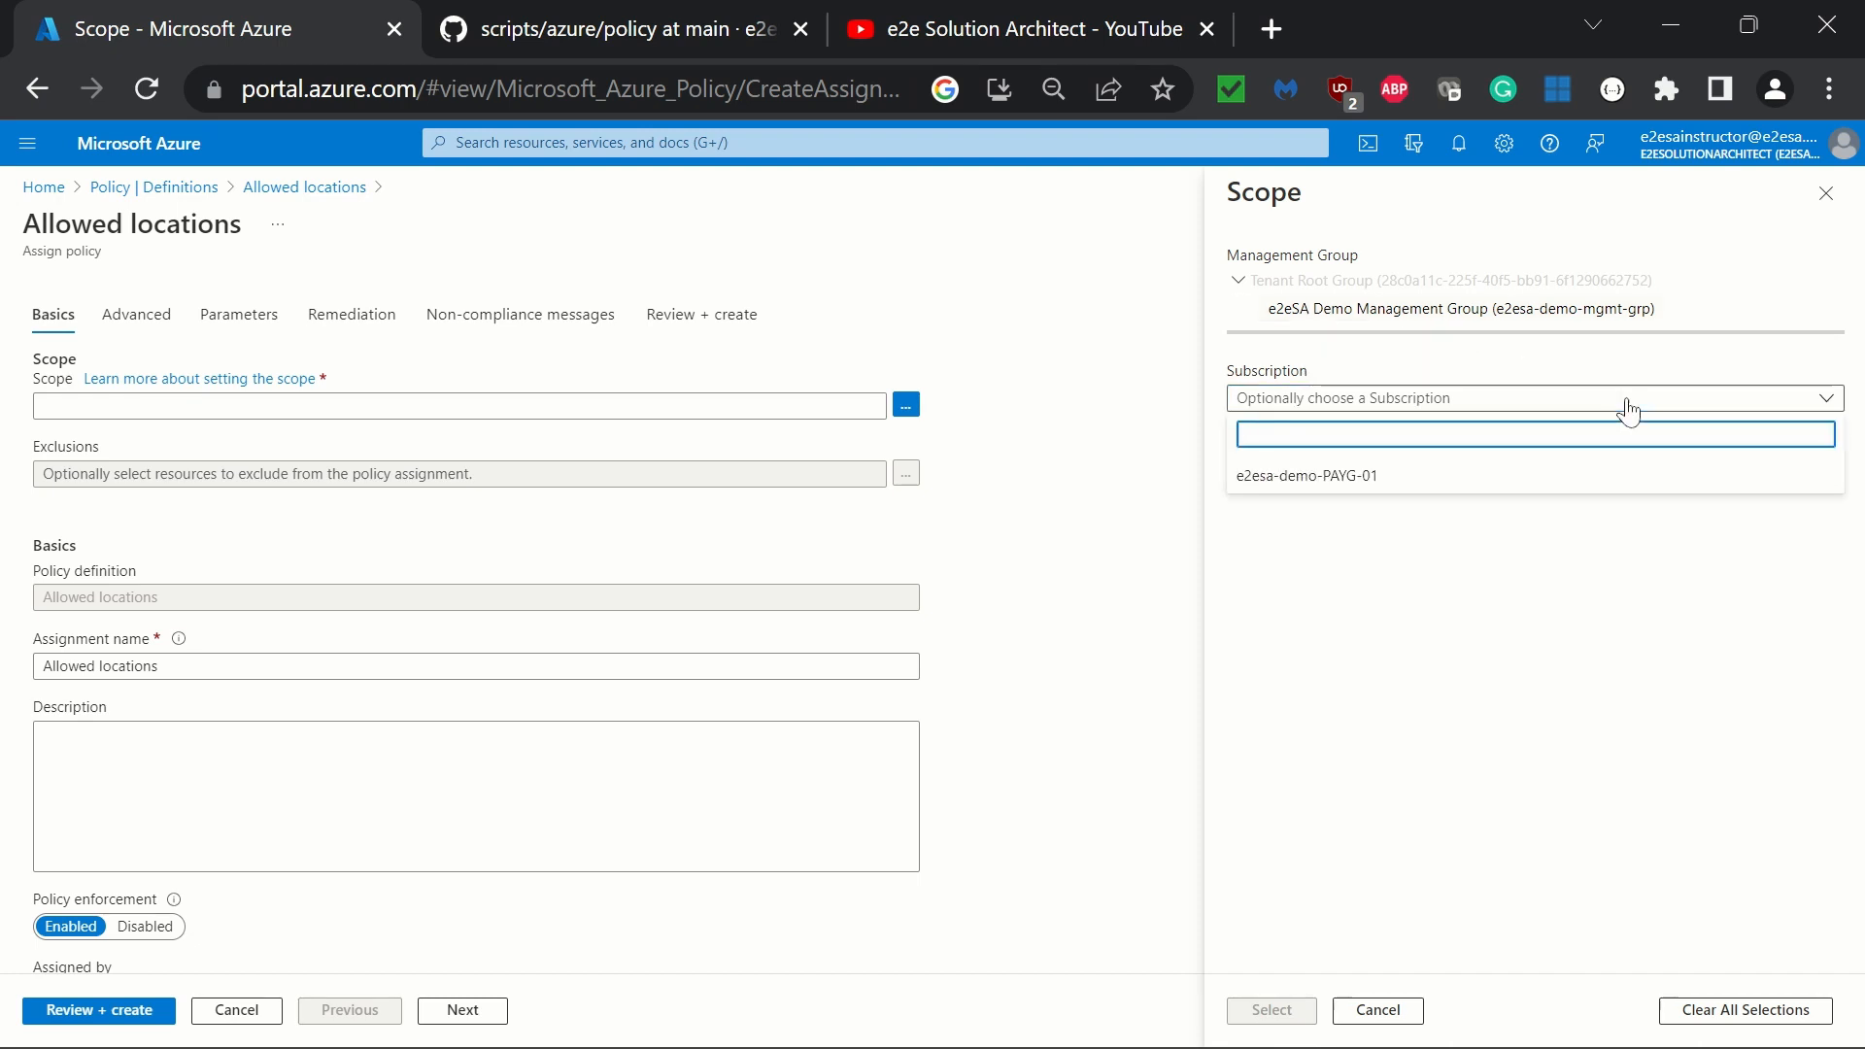
left_click(1361, 477)
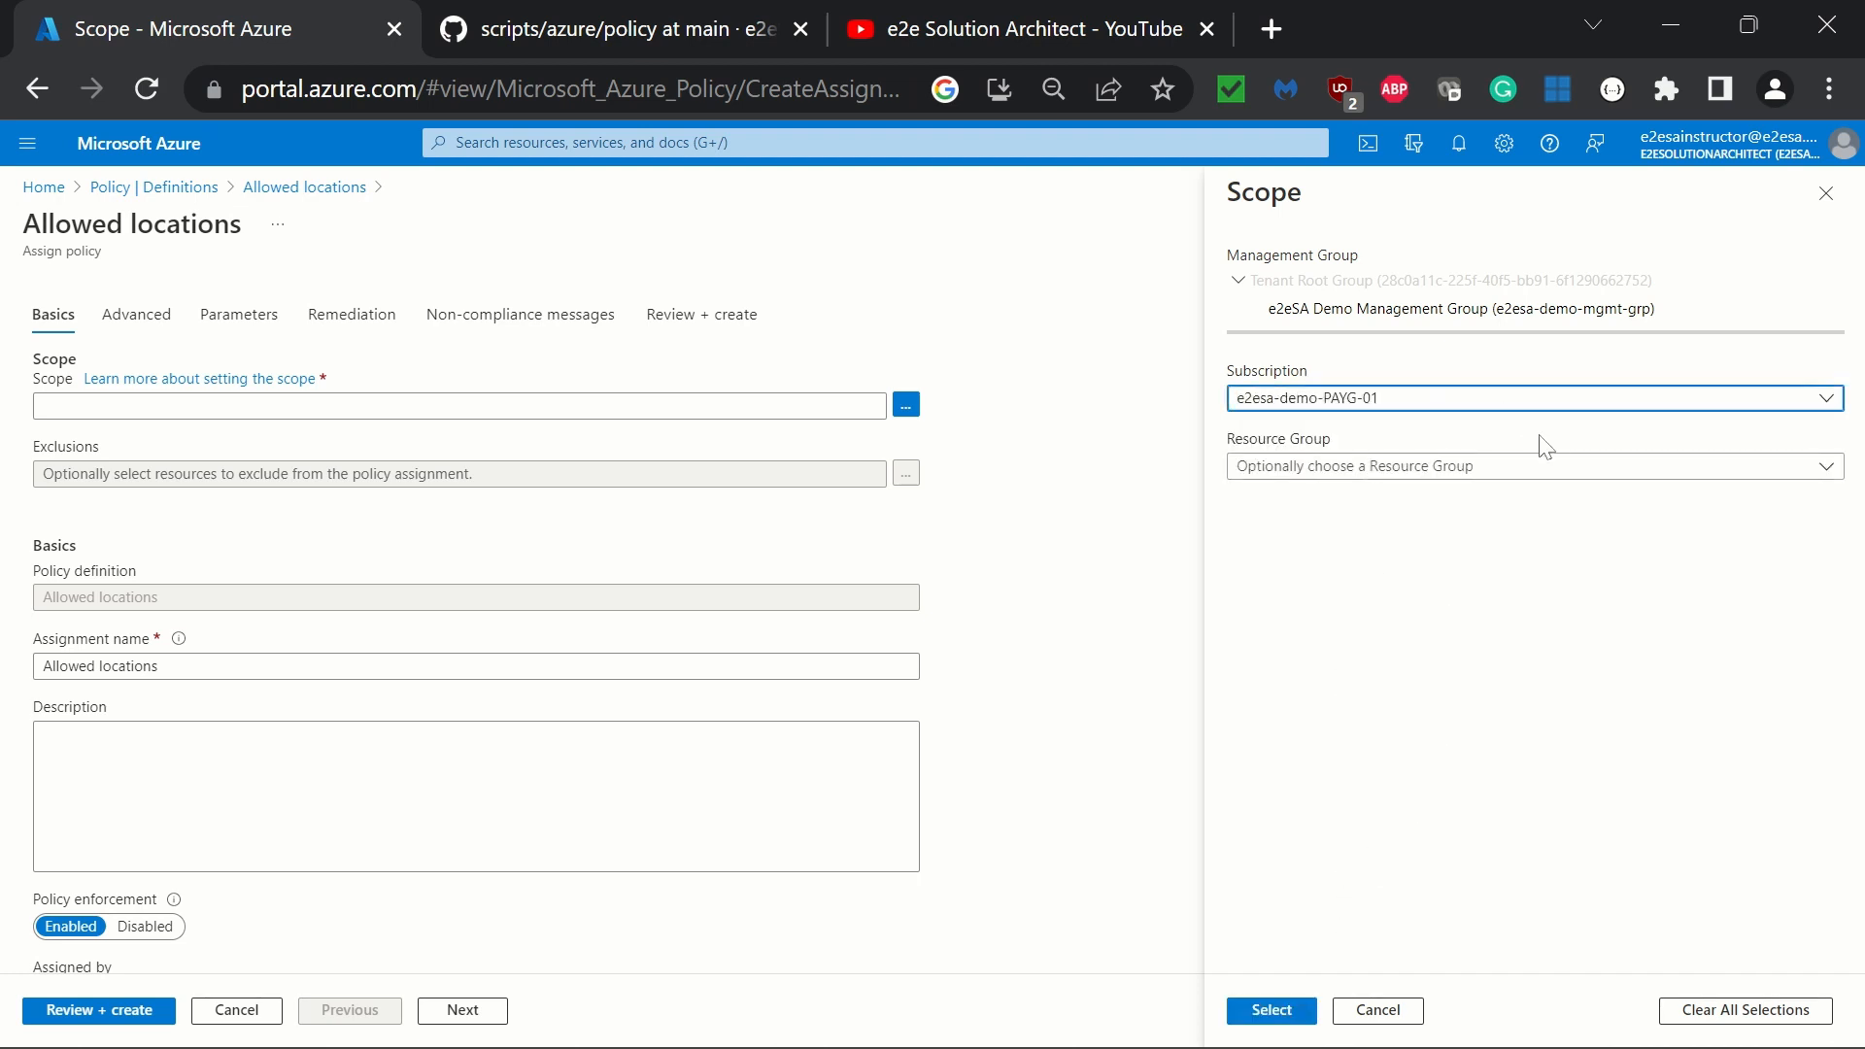
left_click(1573, 476)
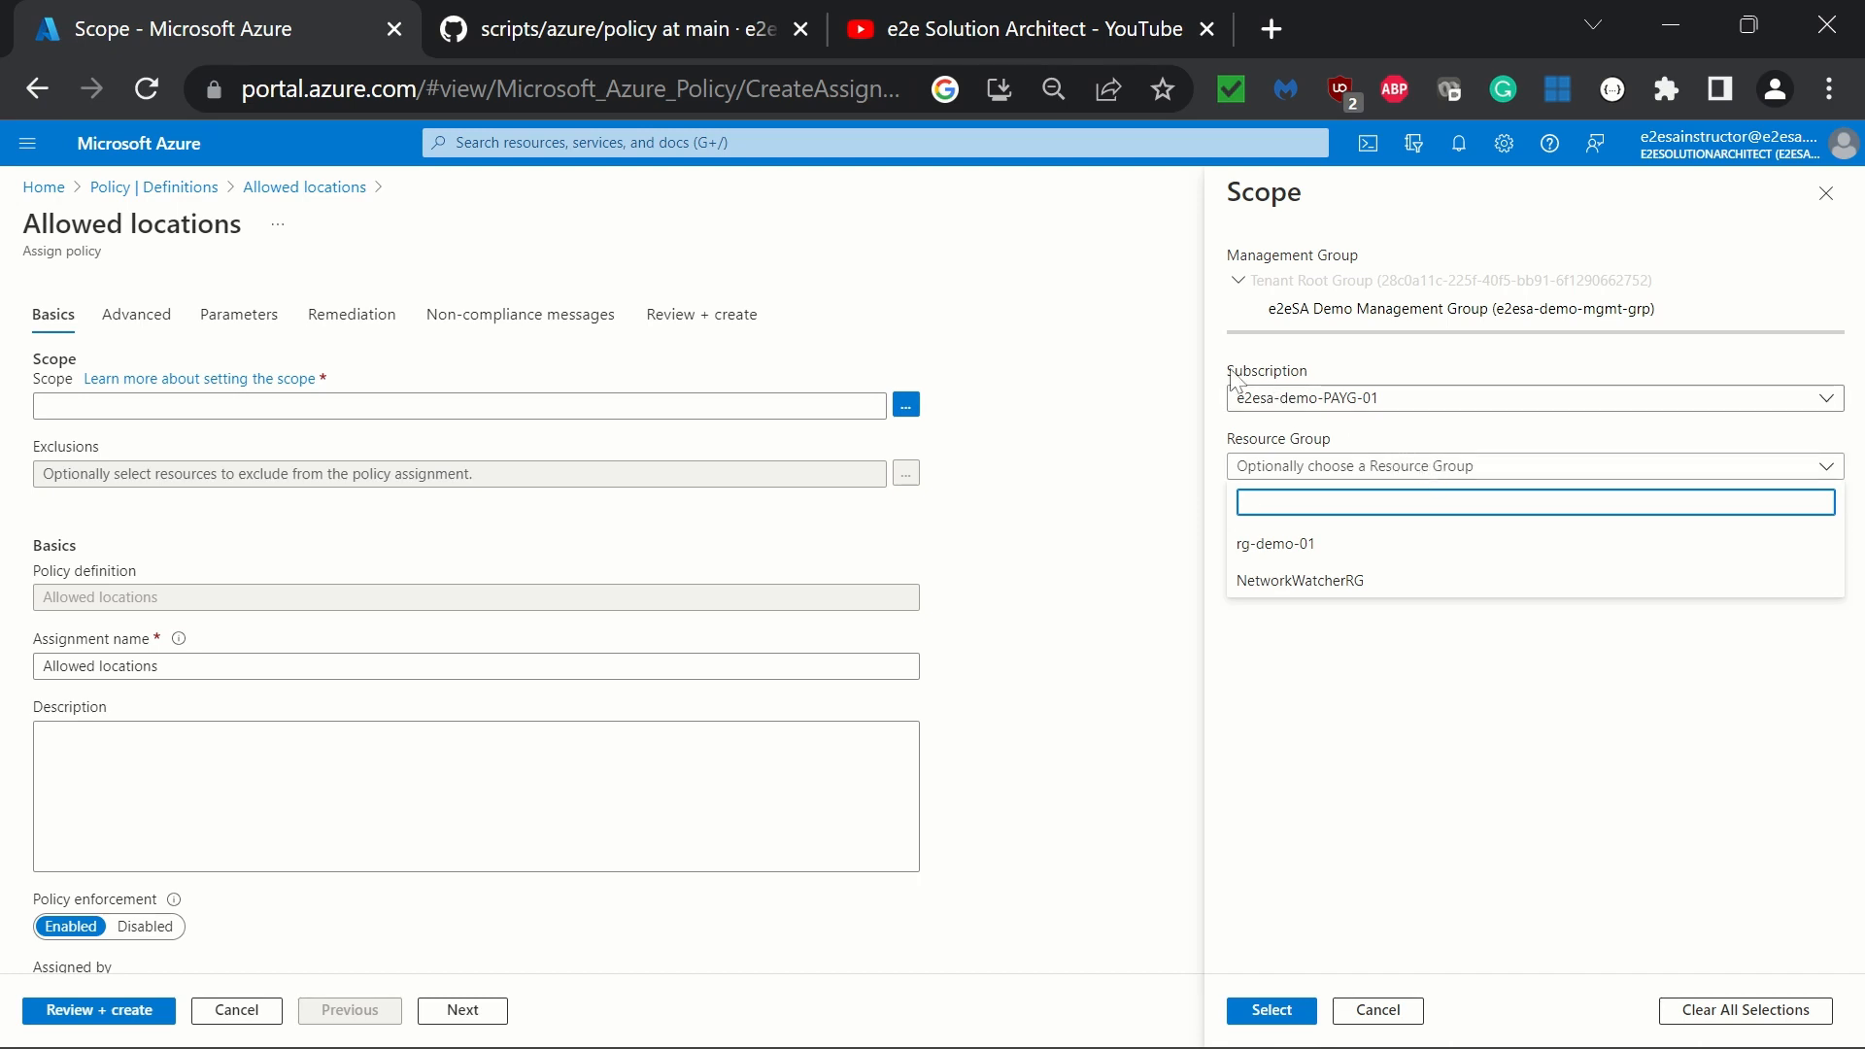
left_click(1405, 767)
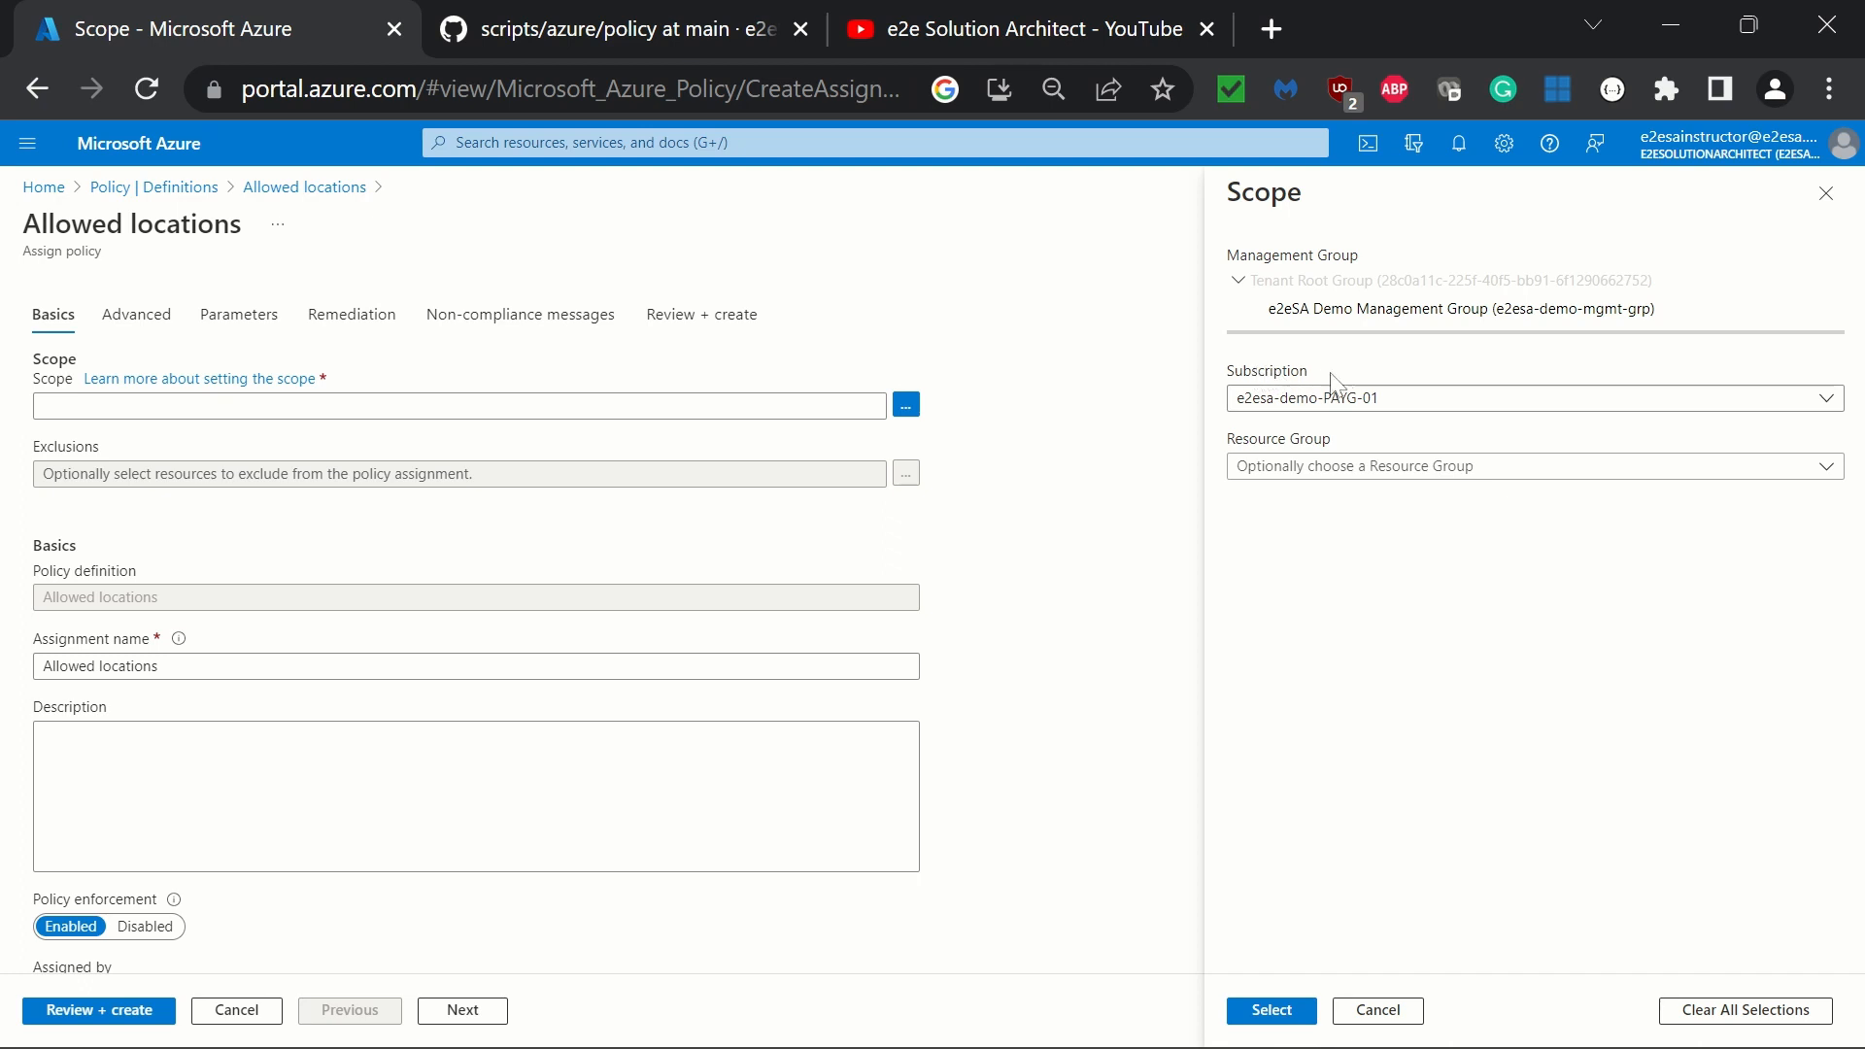
left_click(1263, 1010)
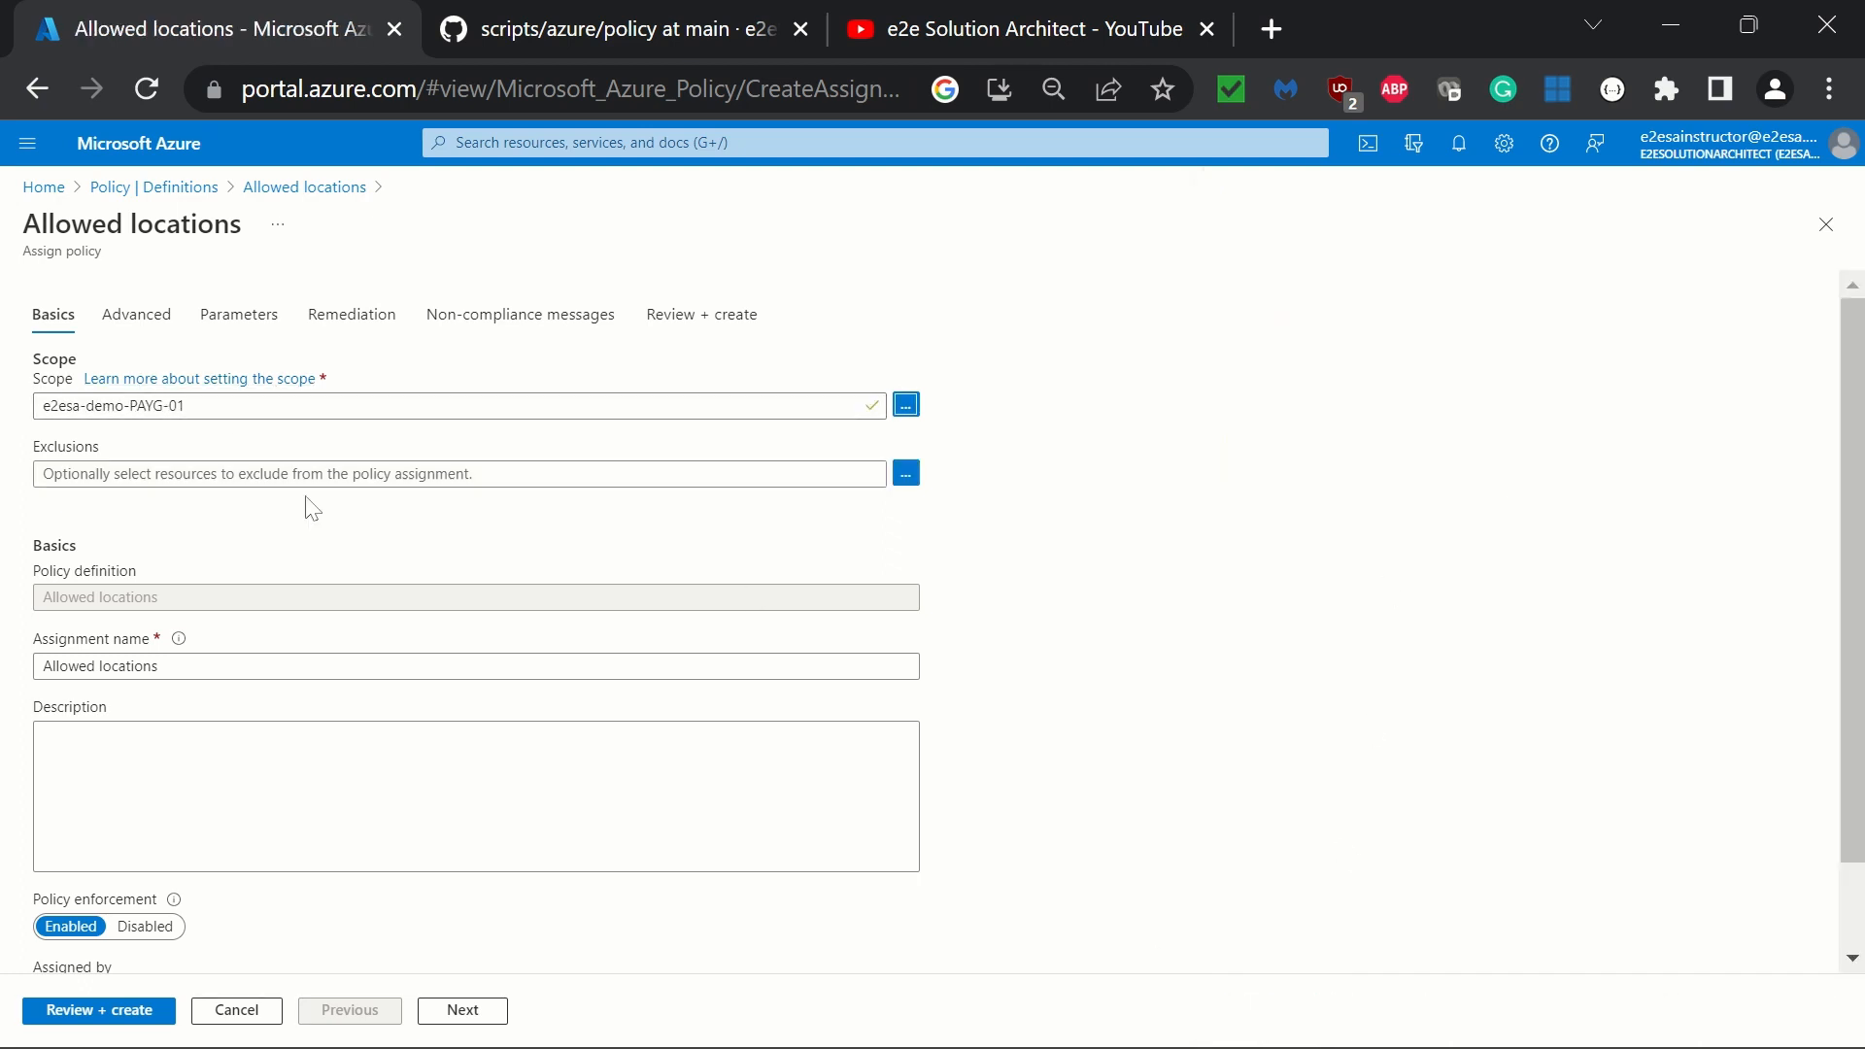
Step: Name the policy assignment "Allowed locations for my org" and leave its description empty
scroll(295, 548, "down", 1)
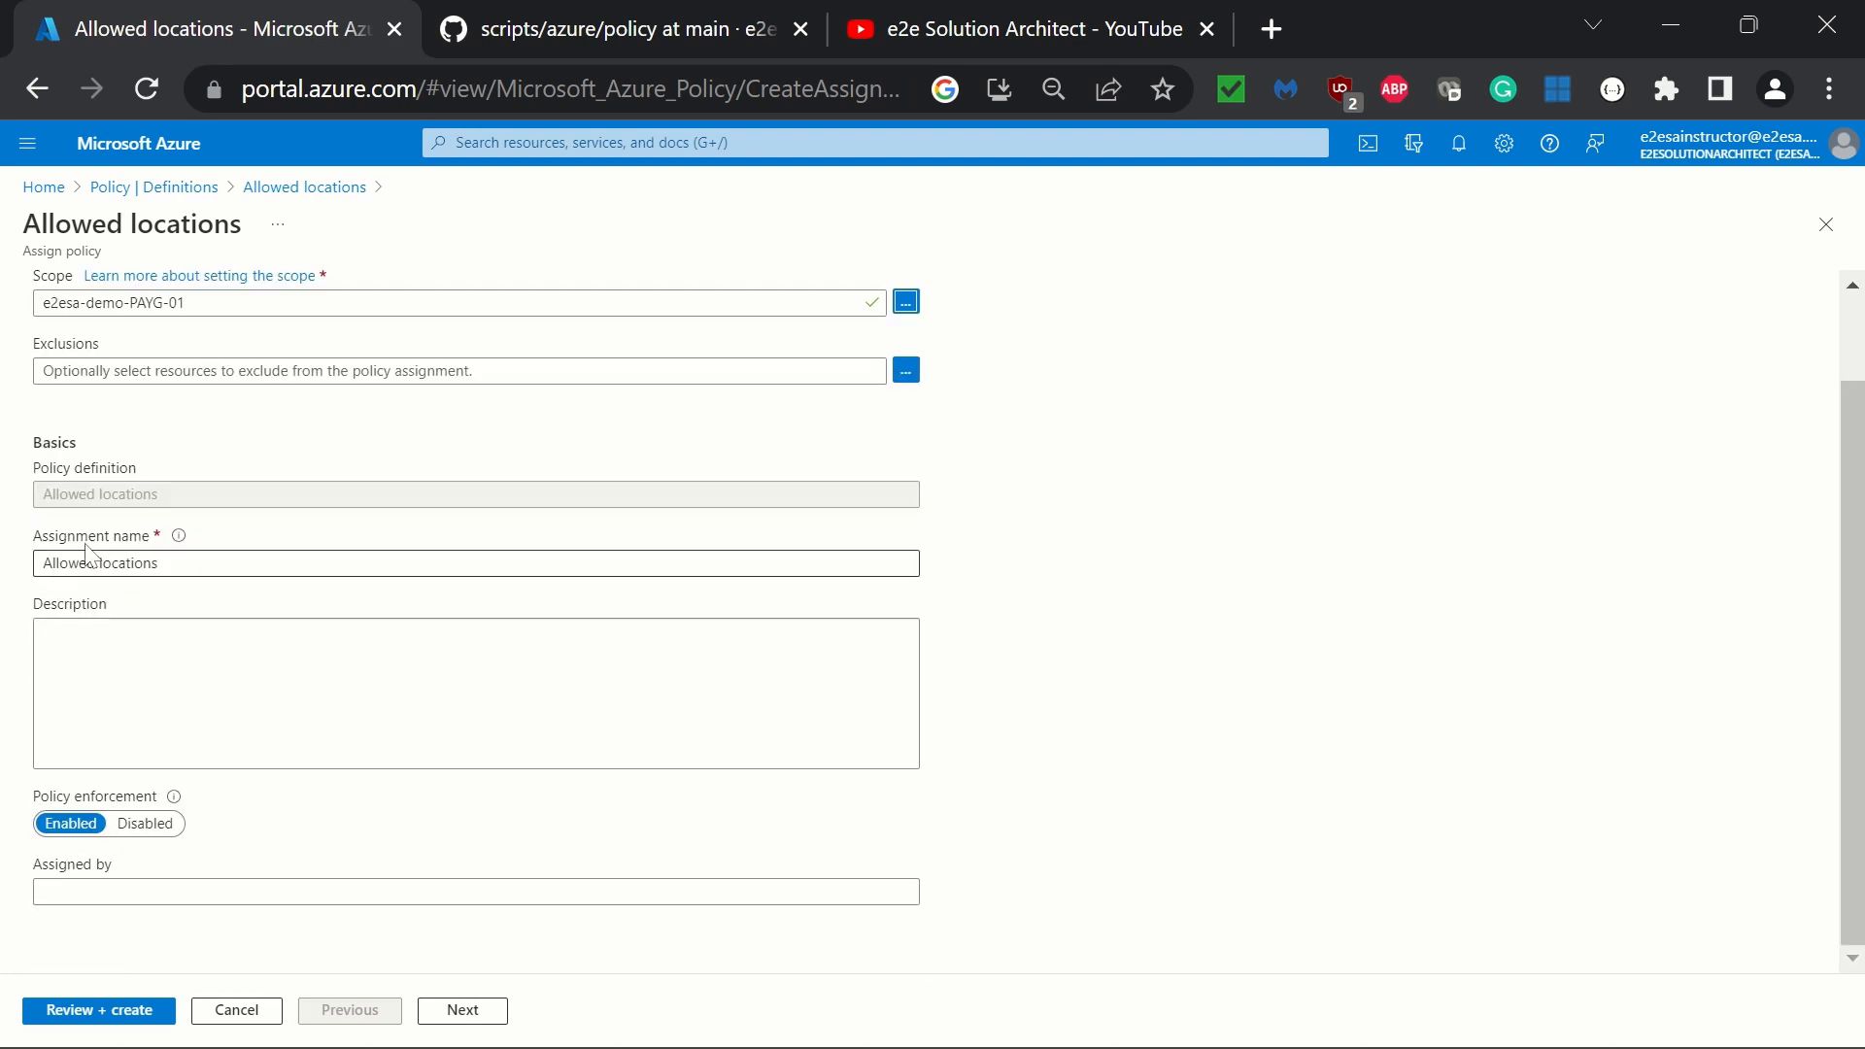
left_click(204, 564)
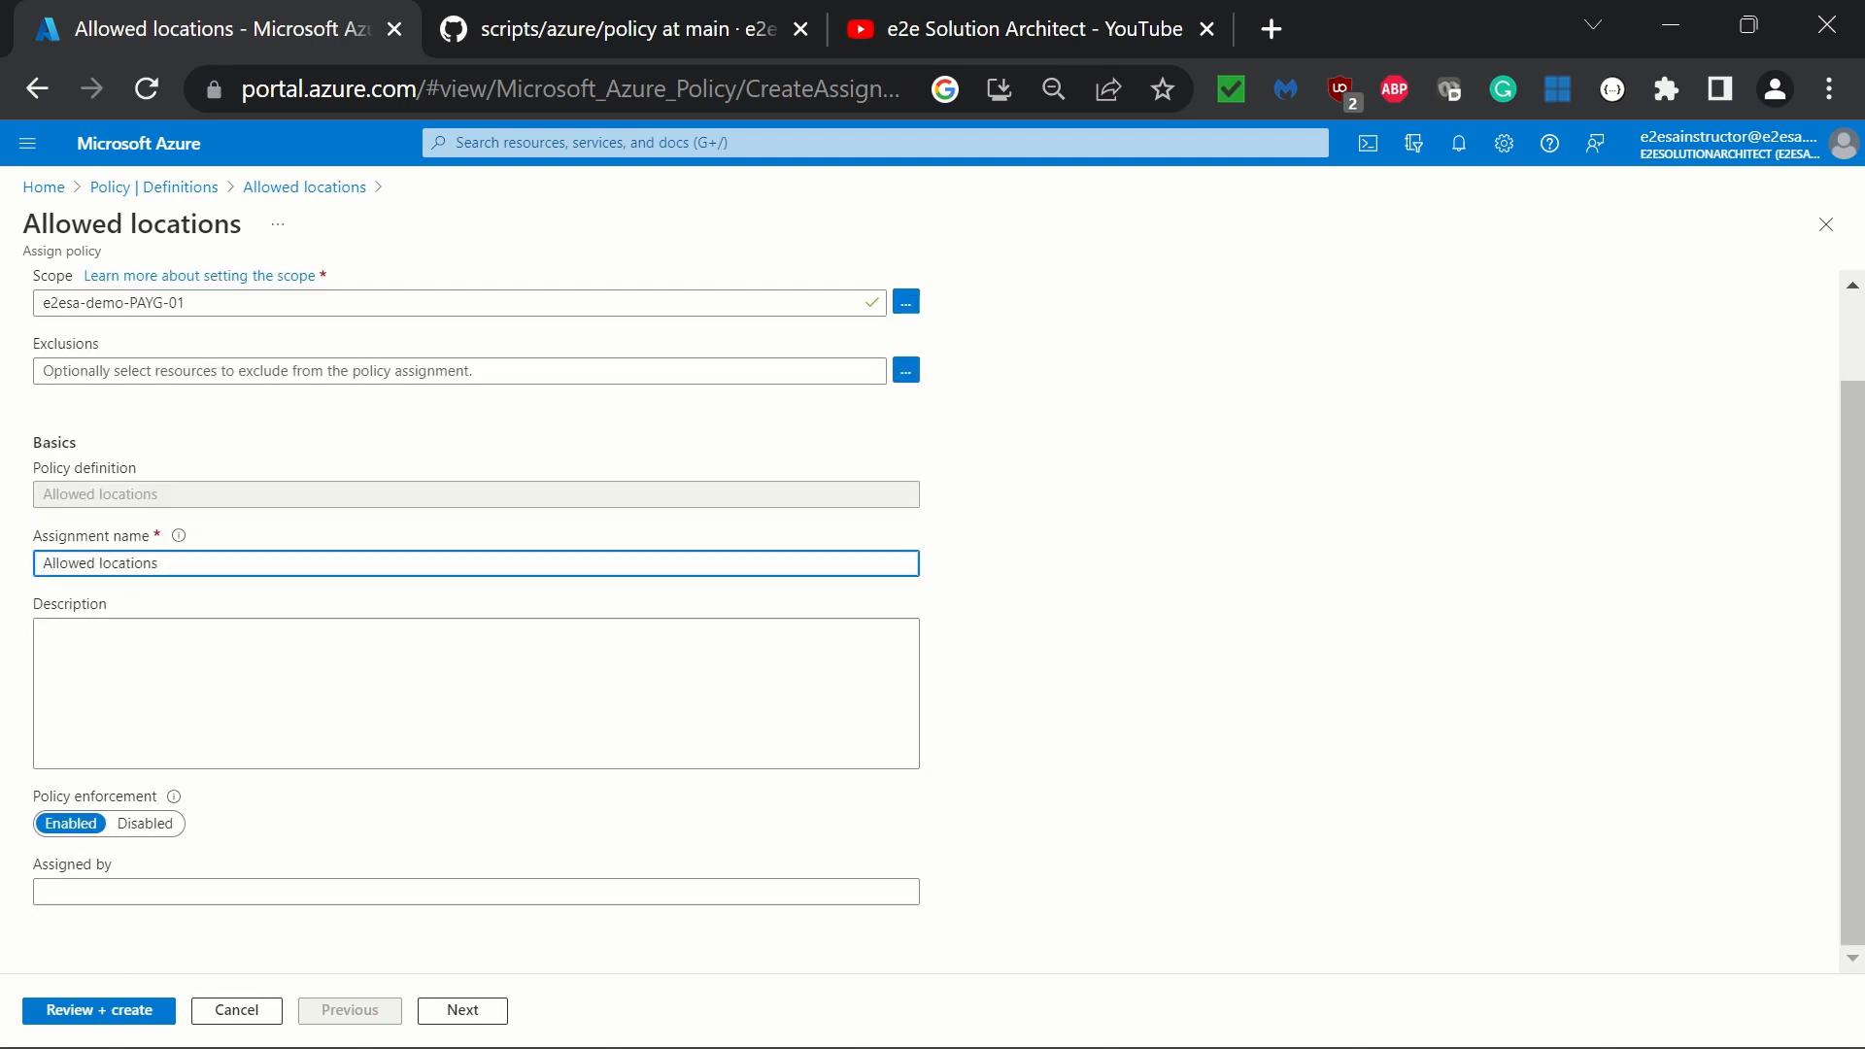
type("for my org")
left_click(291, 670)
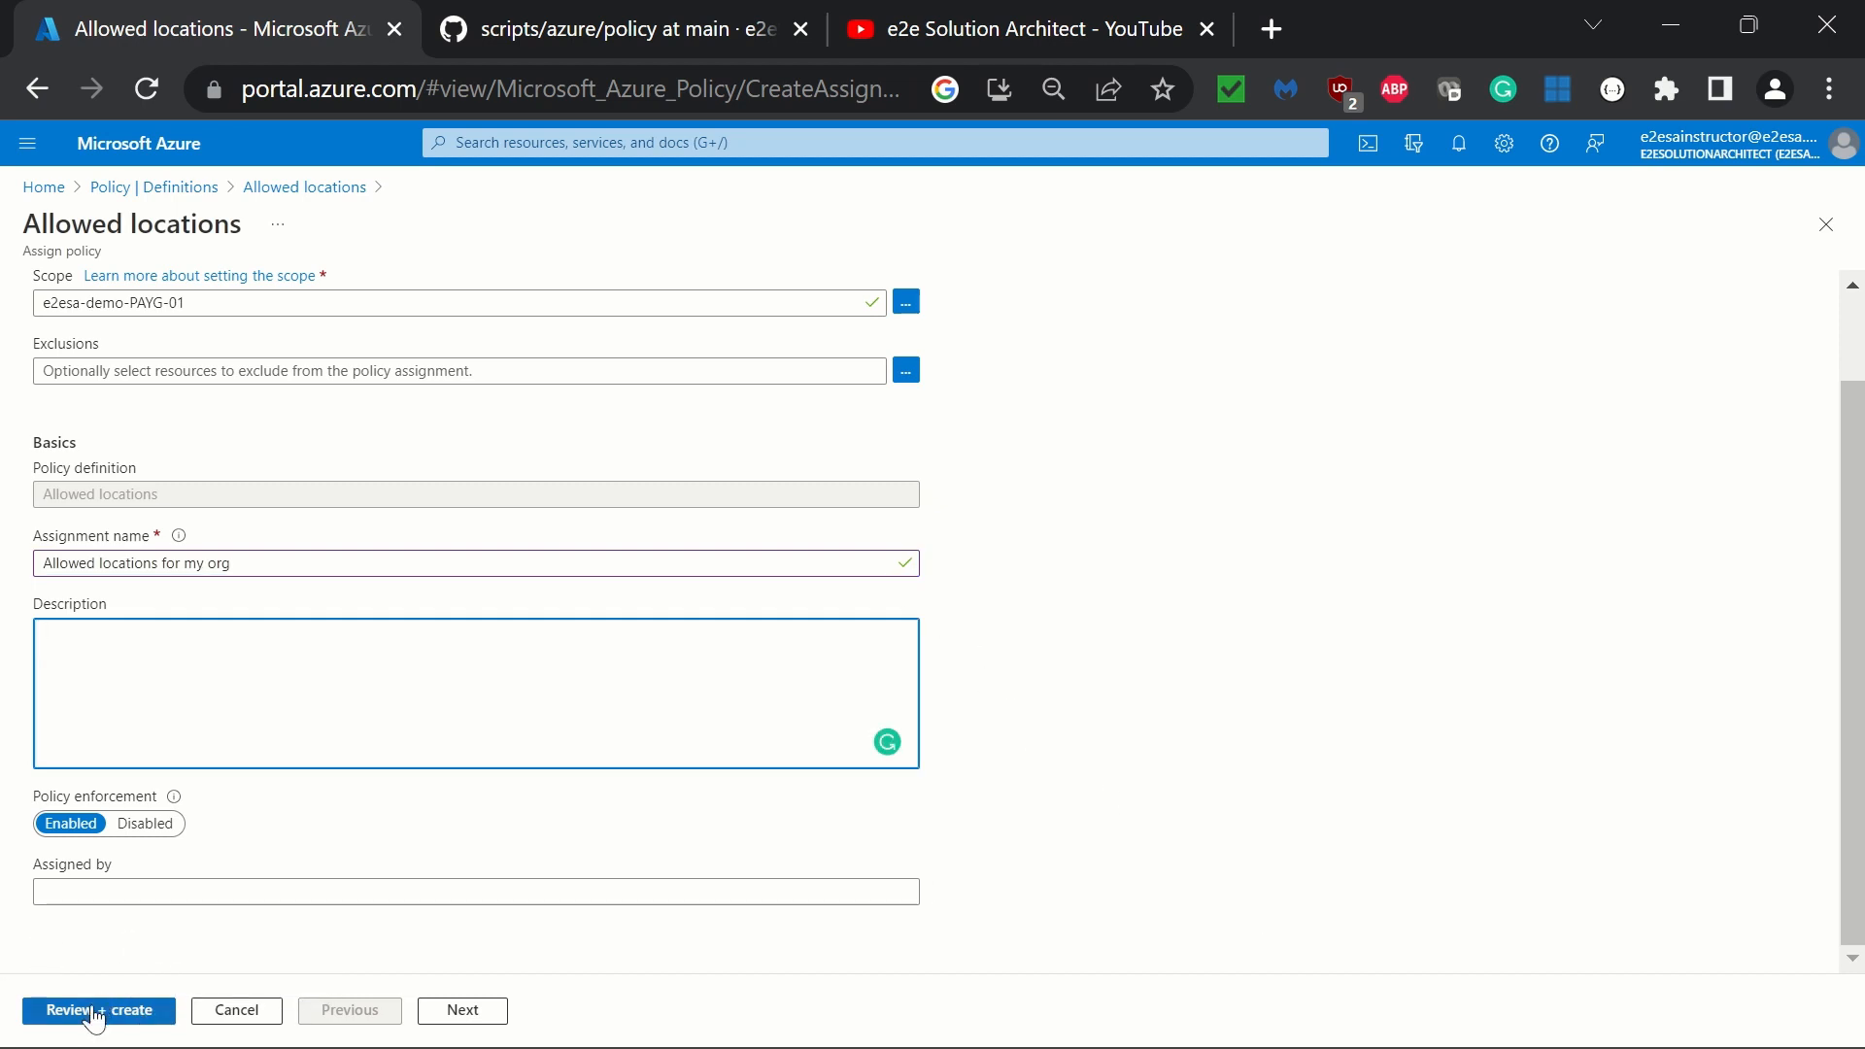
scroll(397, 452, "up", 1)
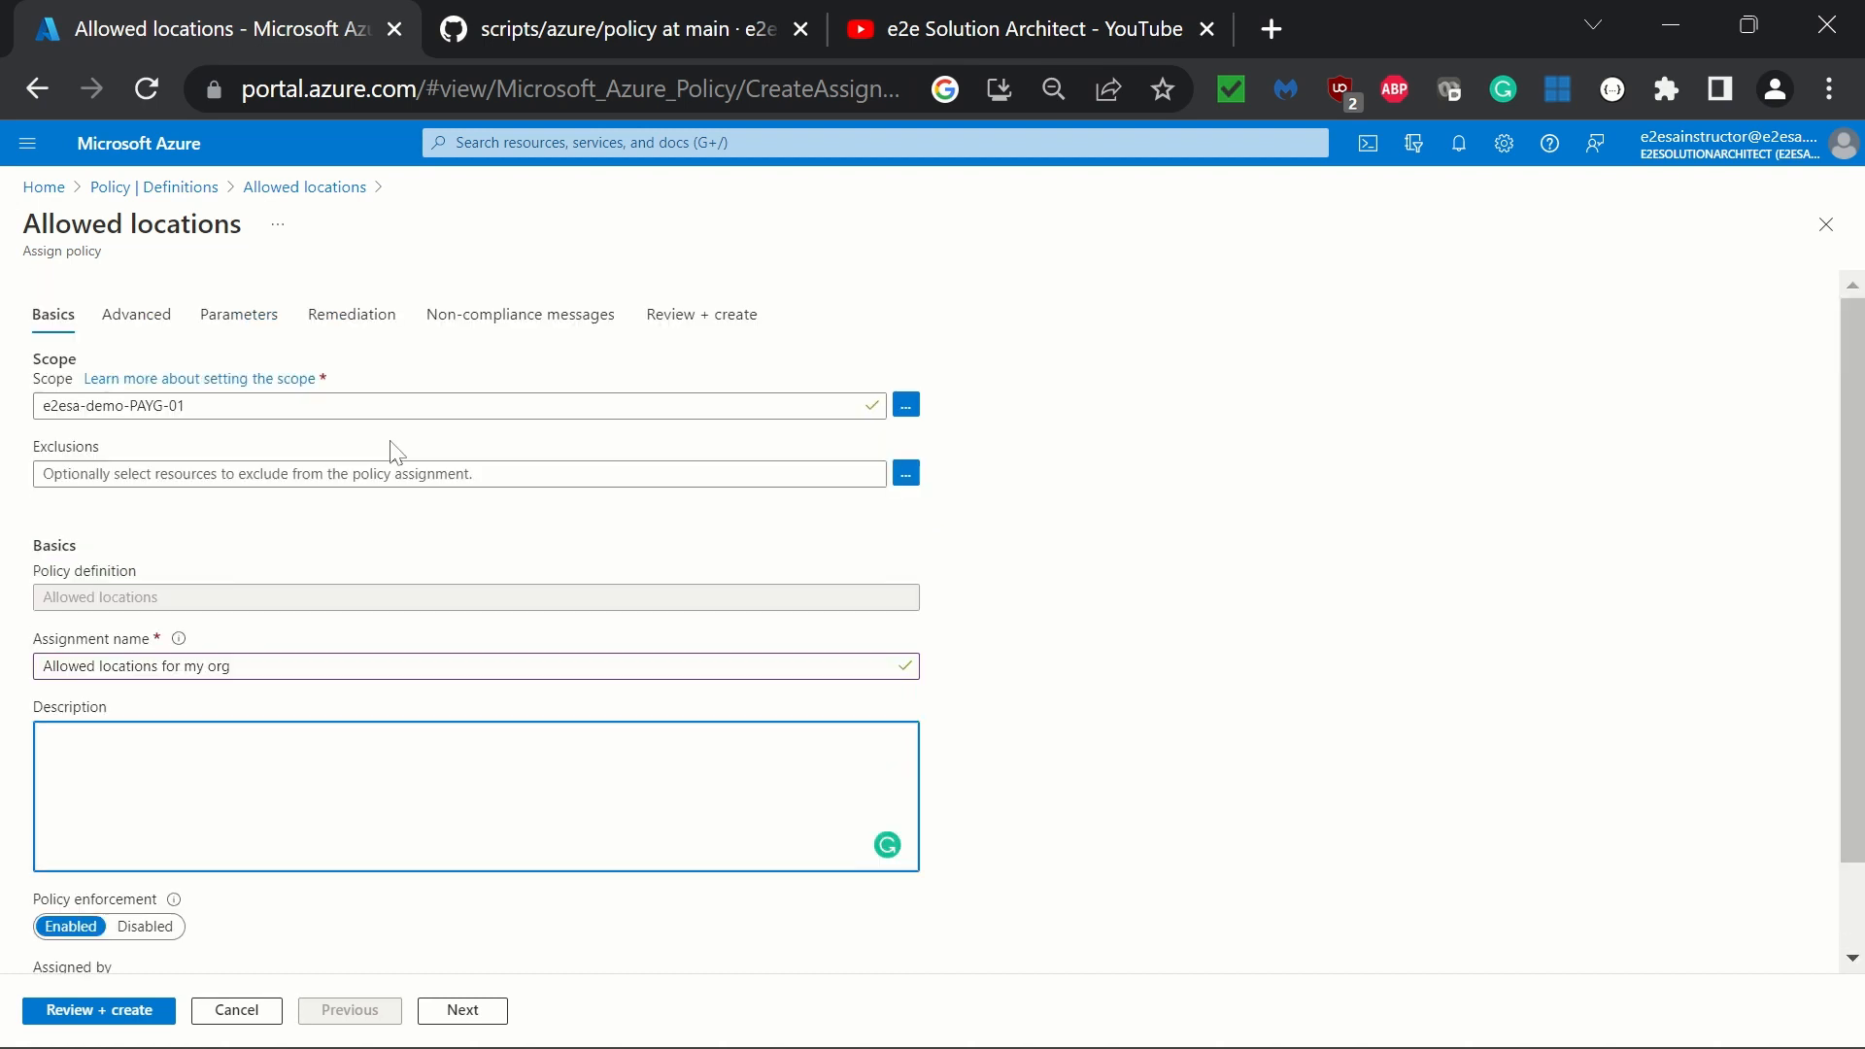
Step: Set the assignment's Allowed locations parameter to Canada Central and Canada East
left_click(137, 316)
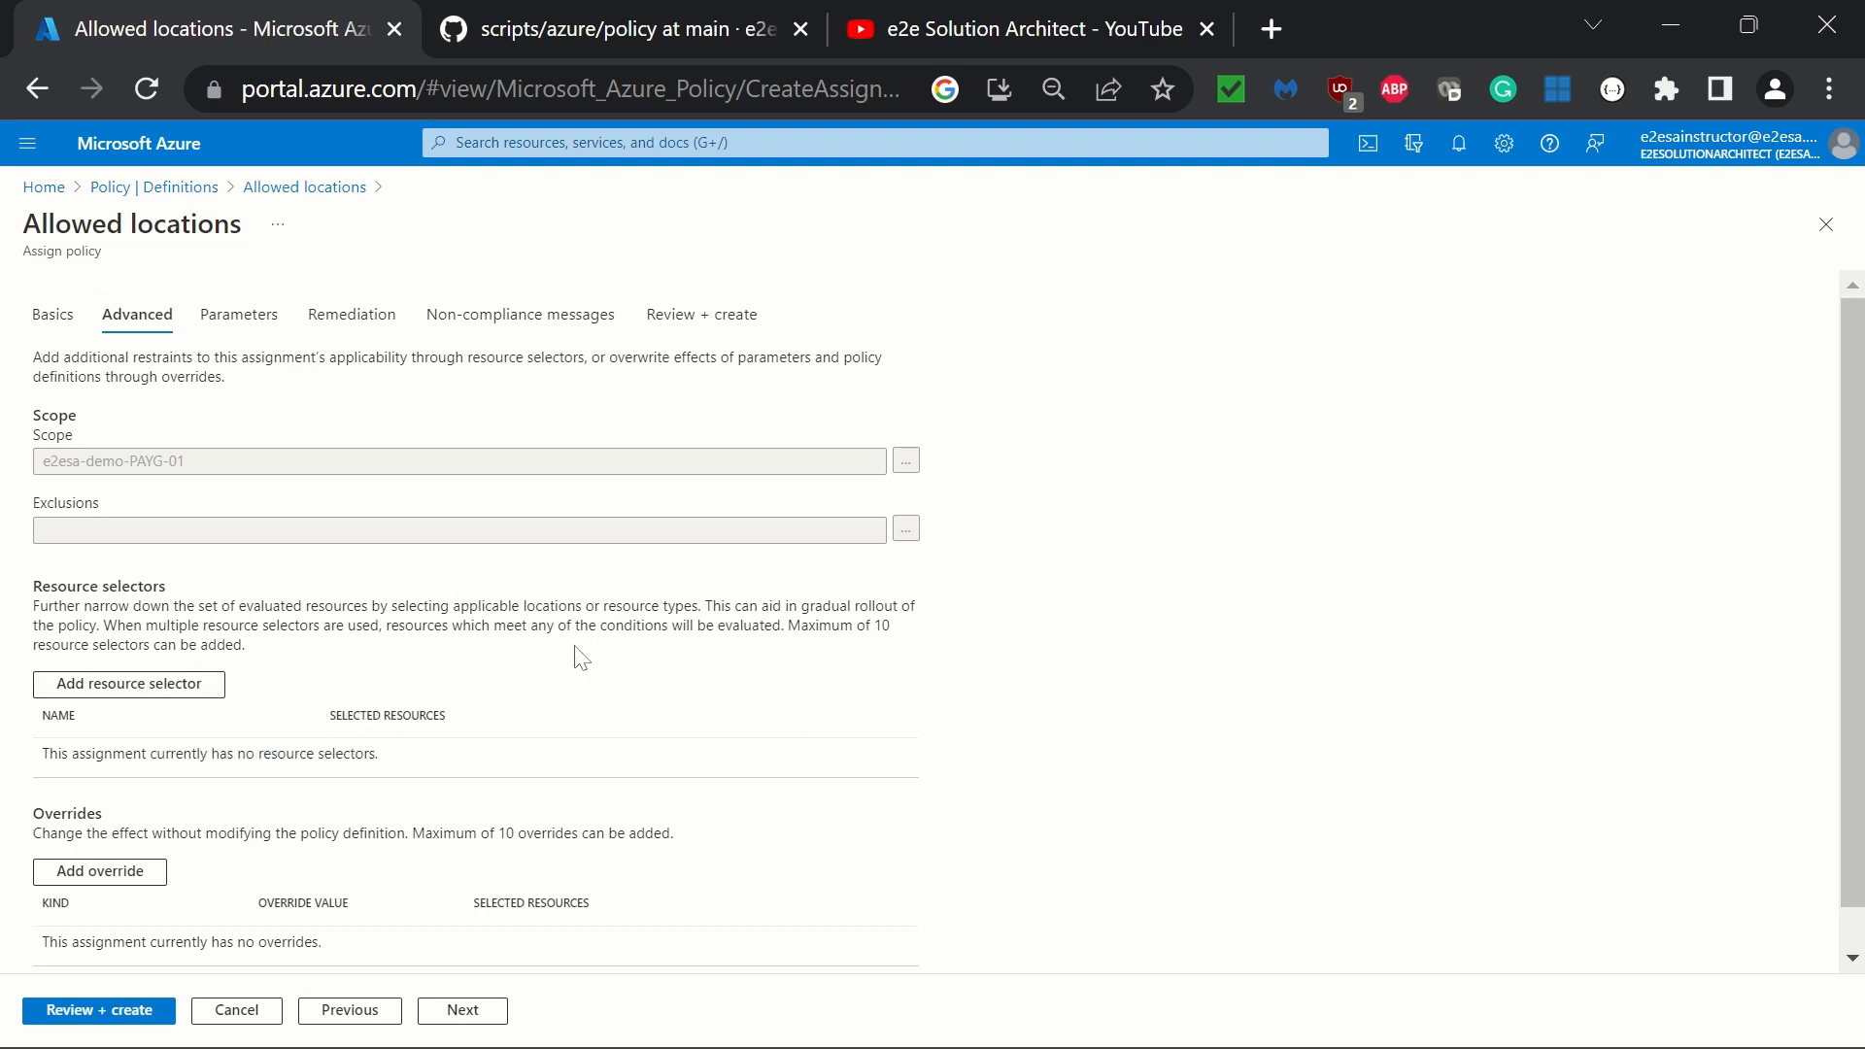
left_click(239, 314)
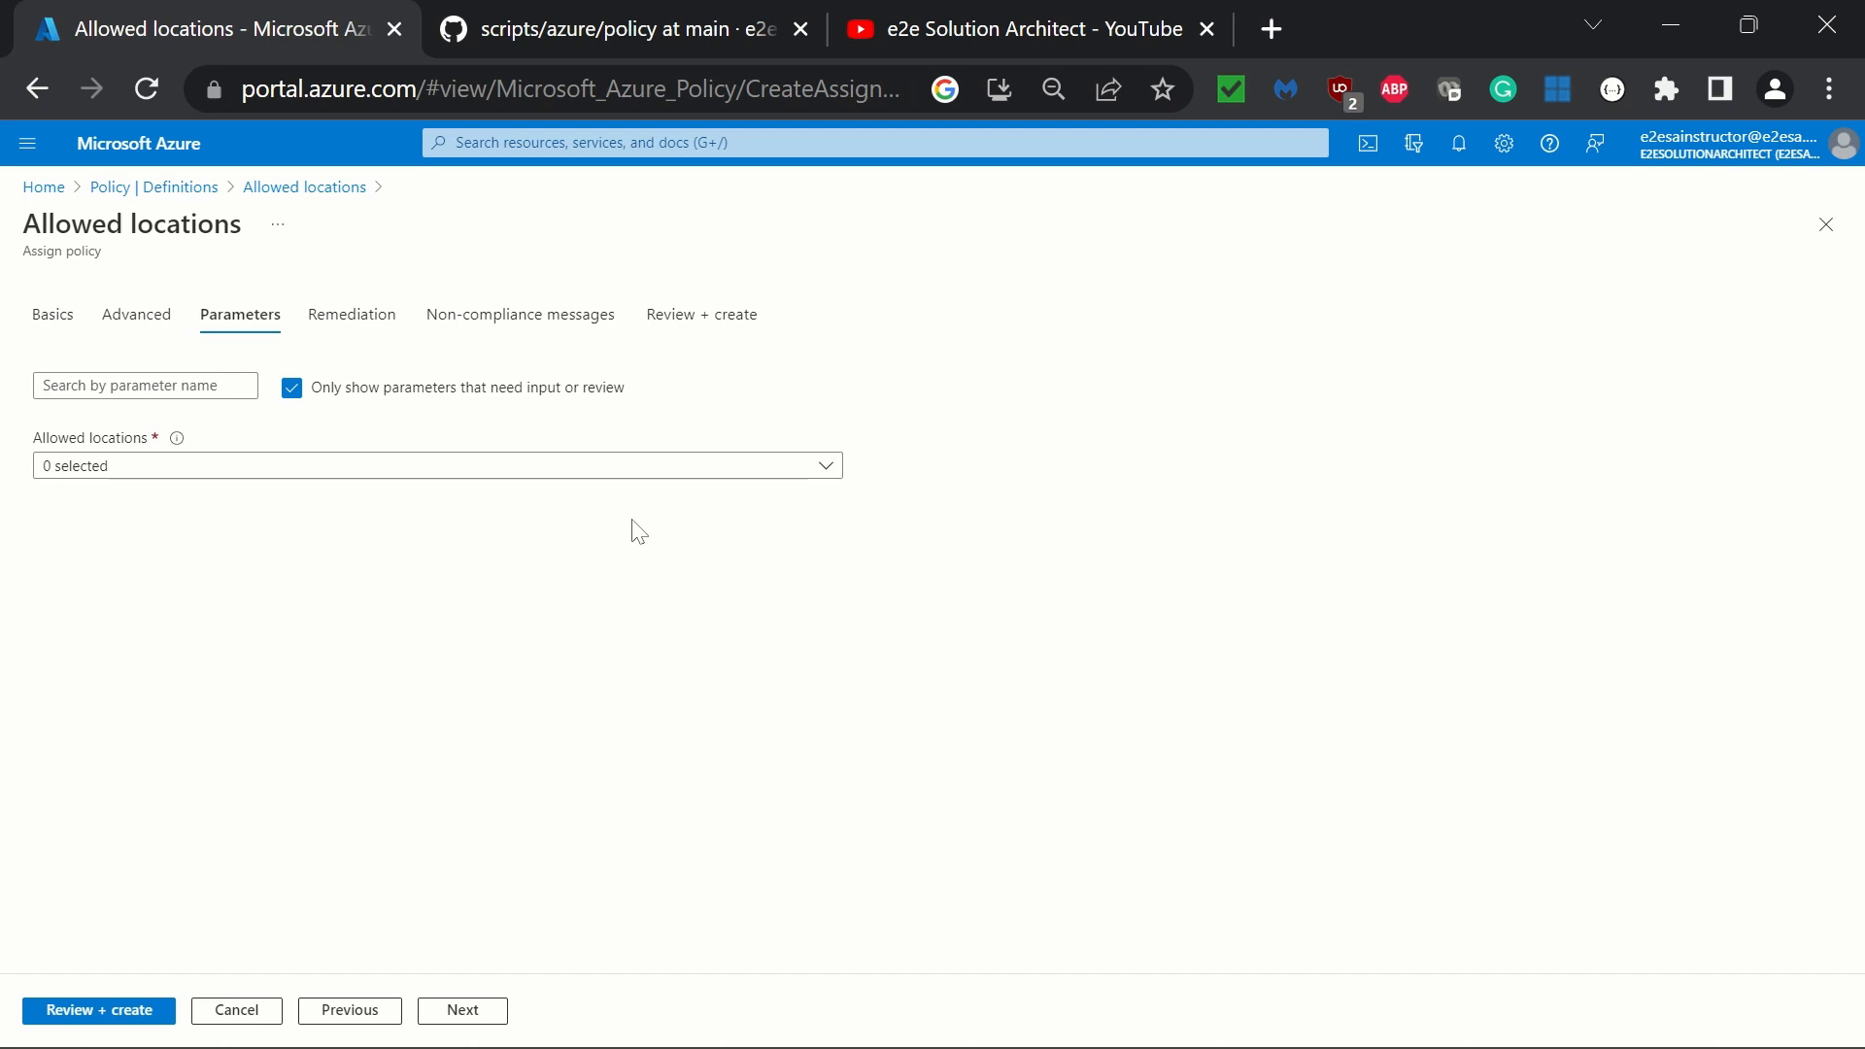
left_click(827, 469)
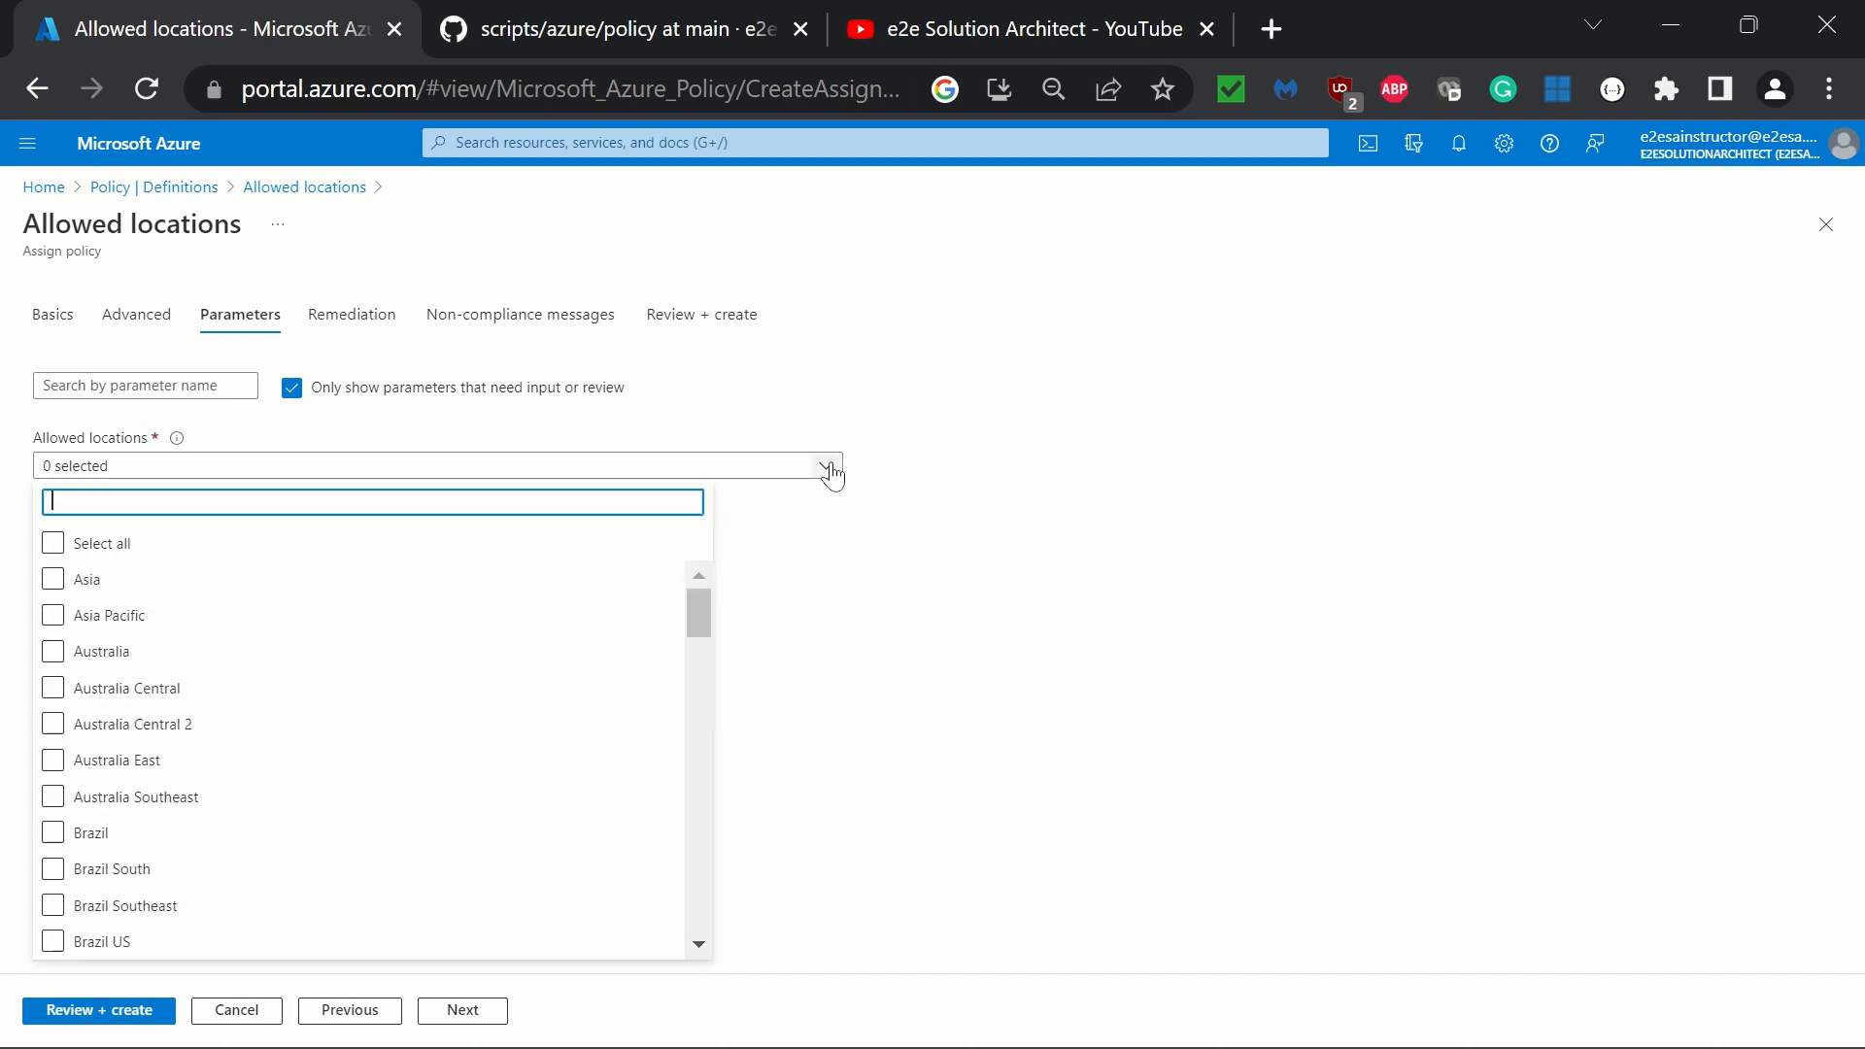
type("canada")
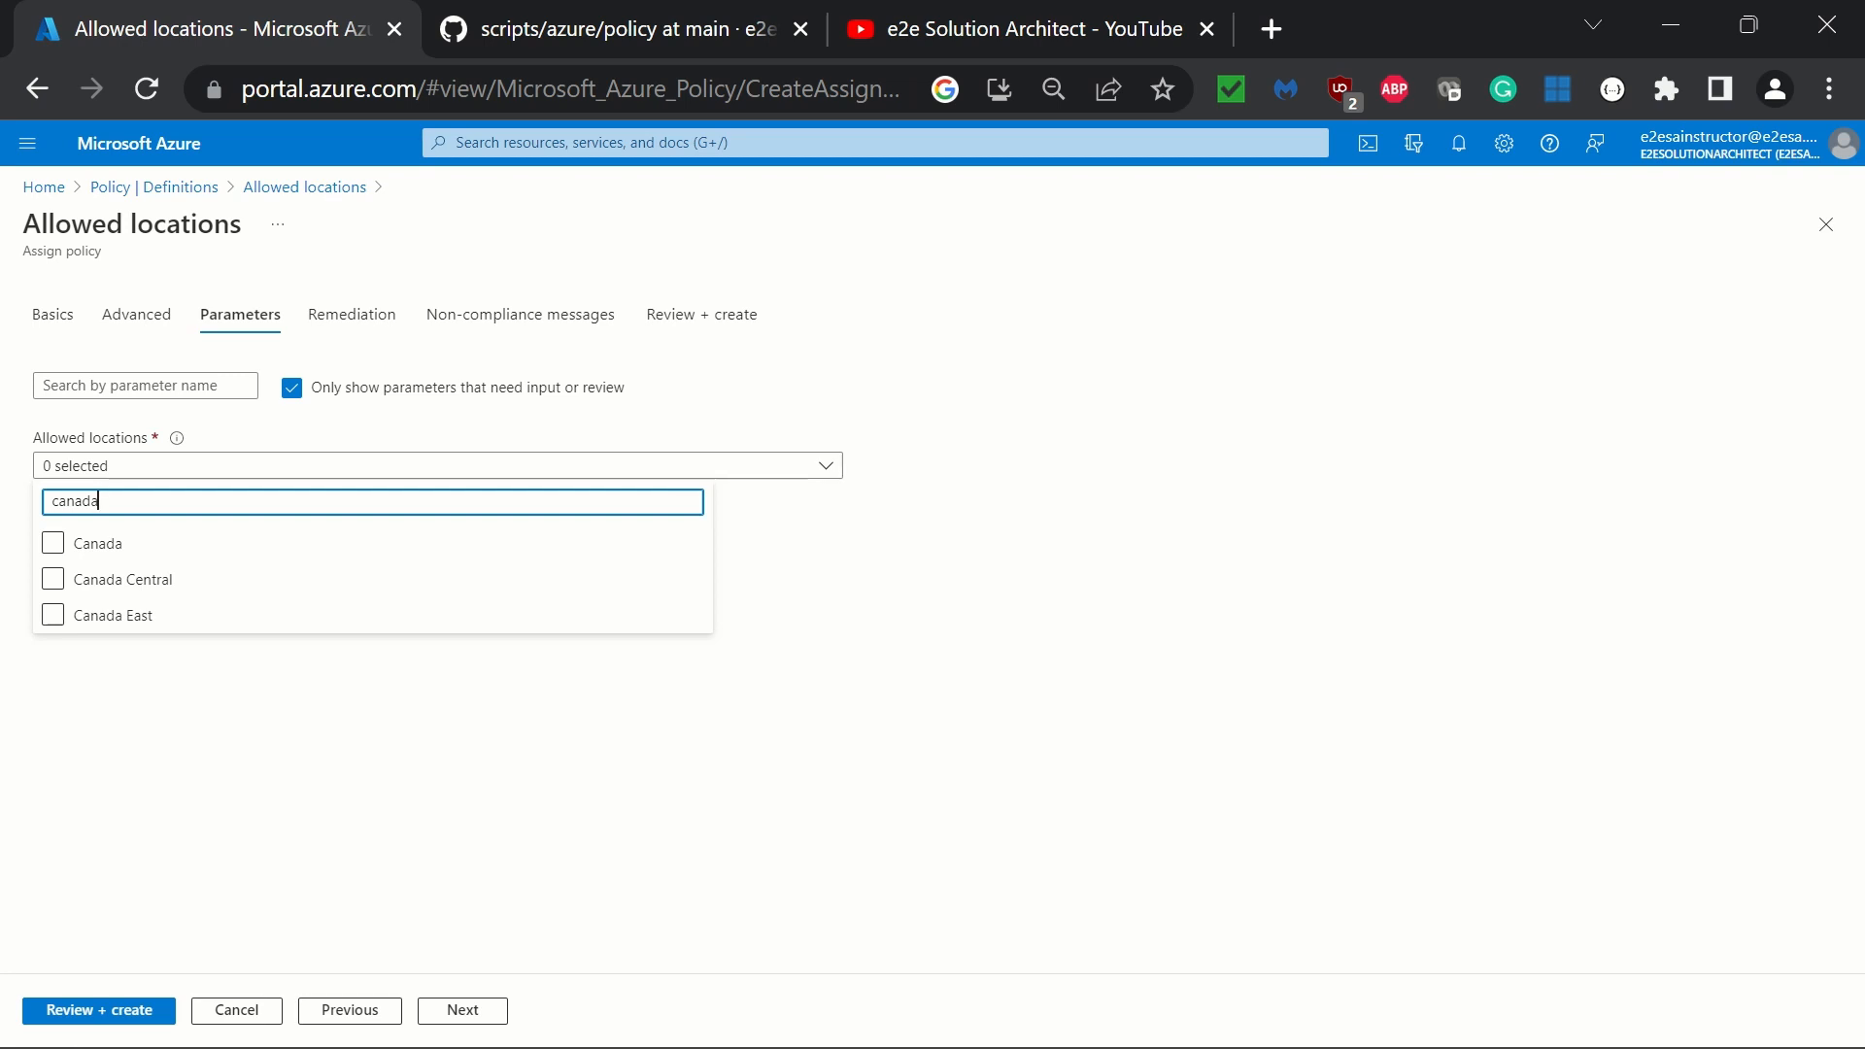
left_click(52, 579)
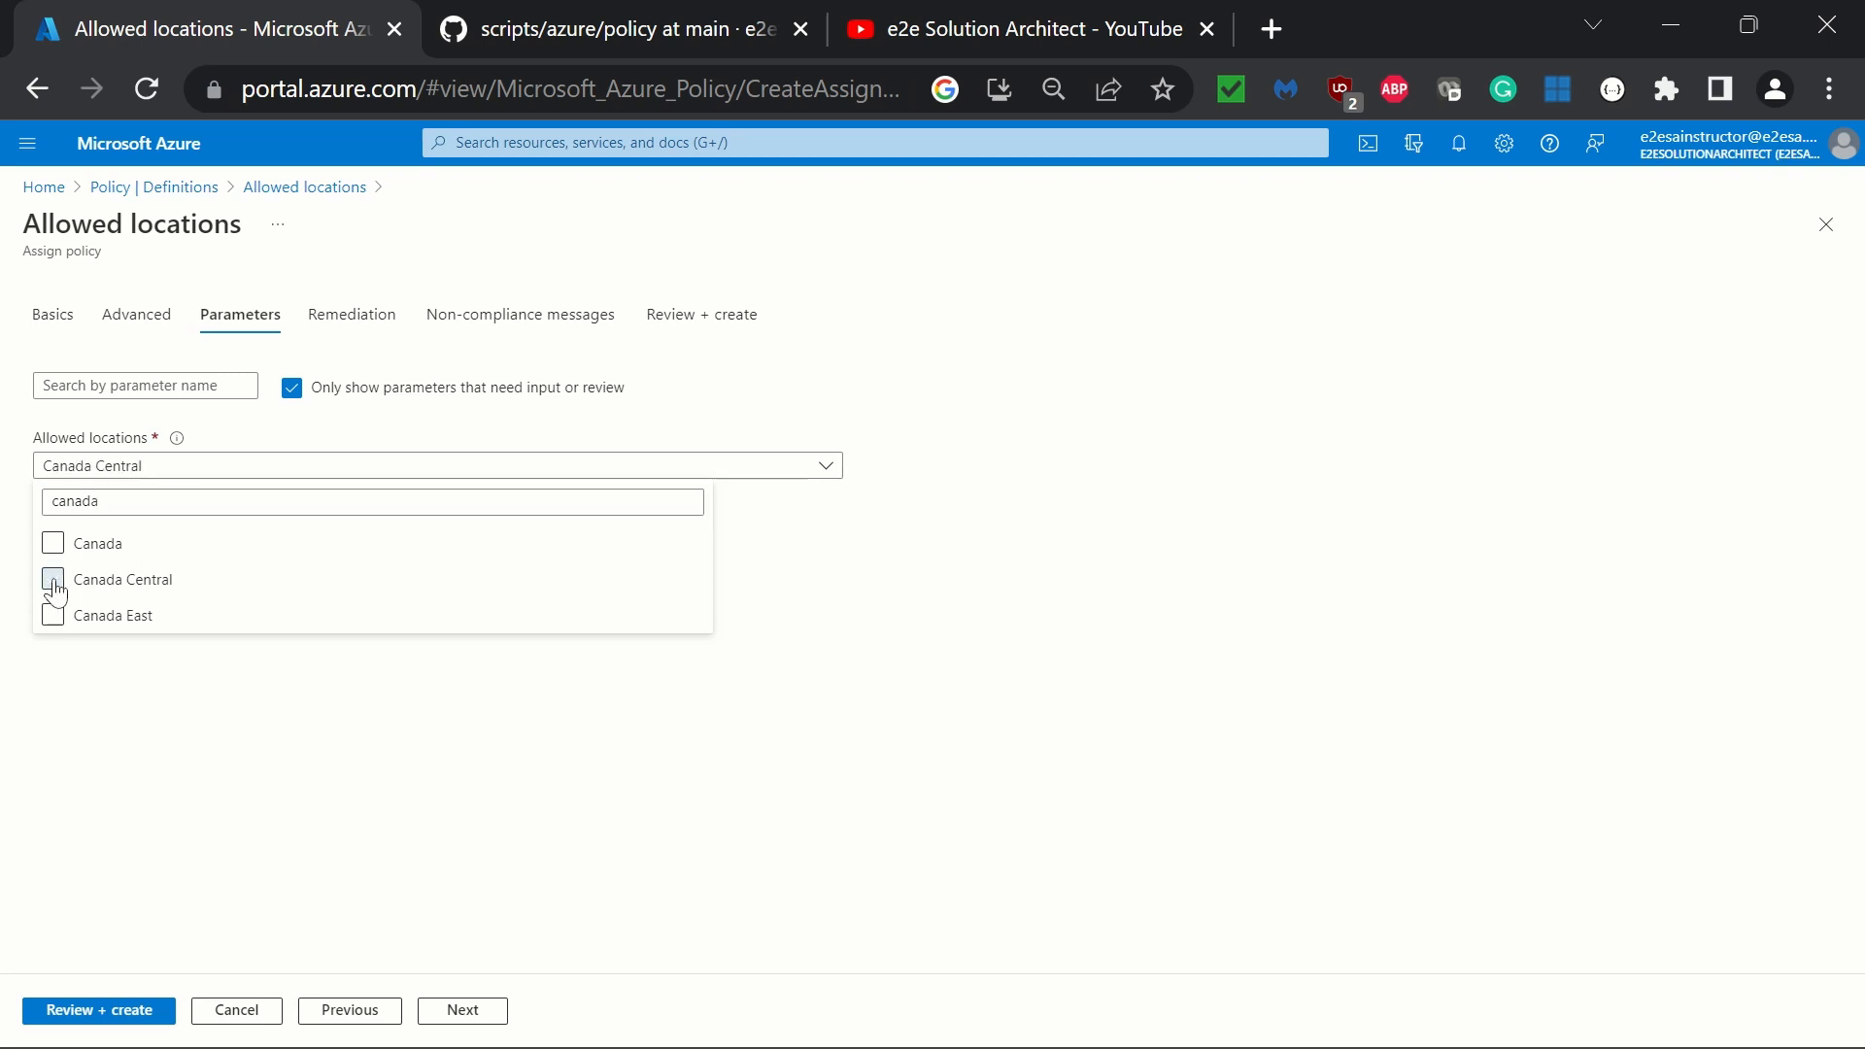
left_click(52, 615)
left_click(321, 791)
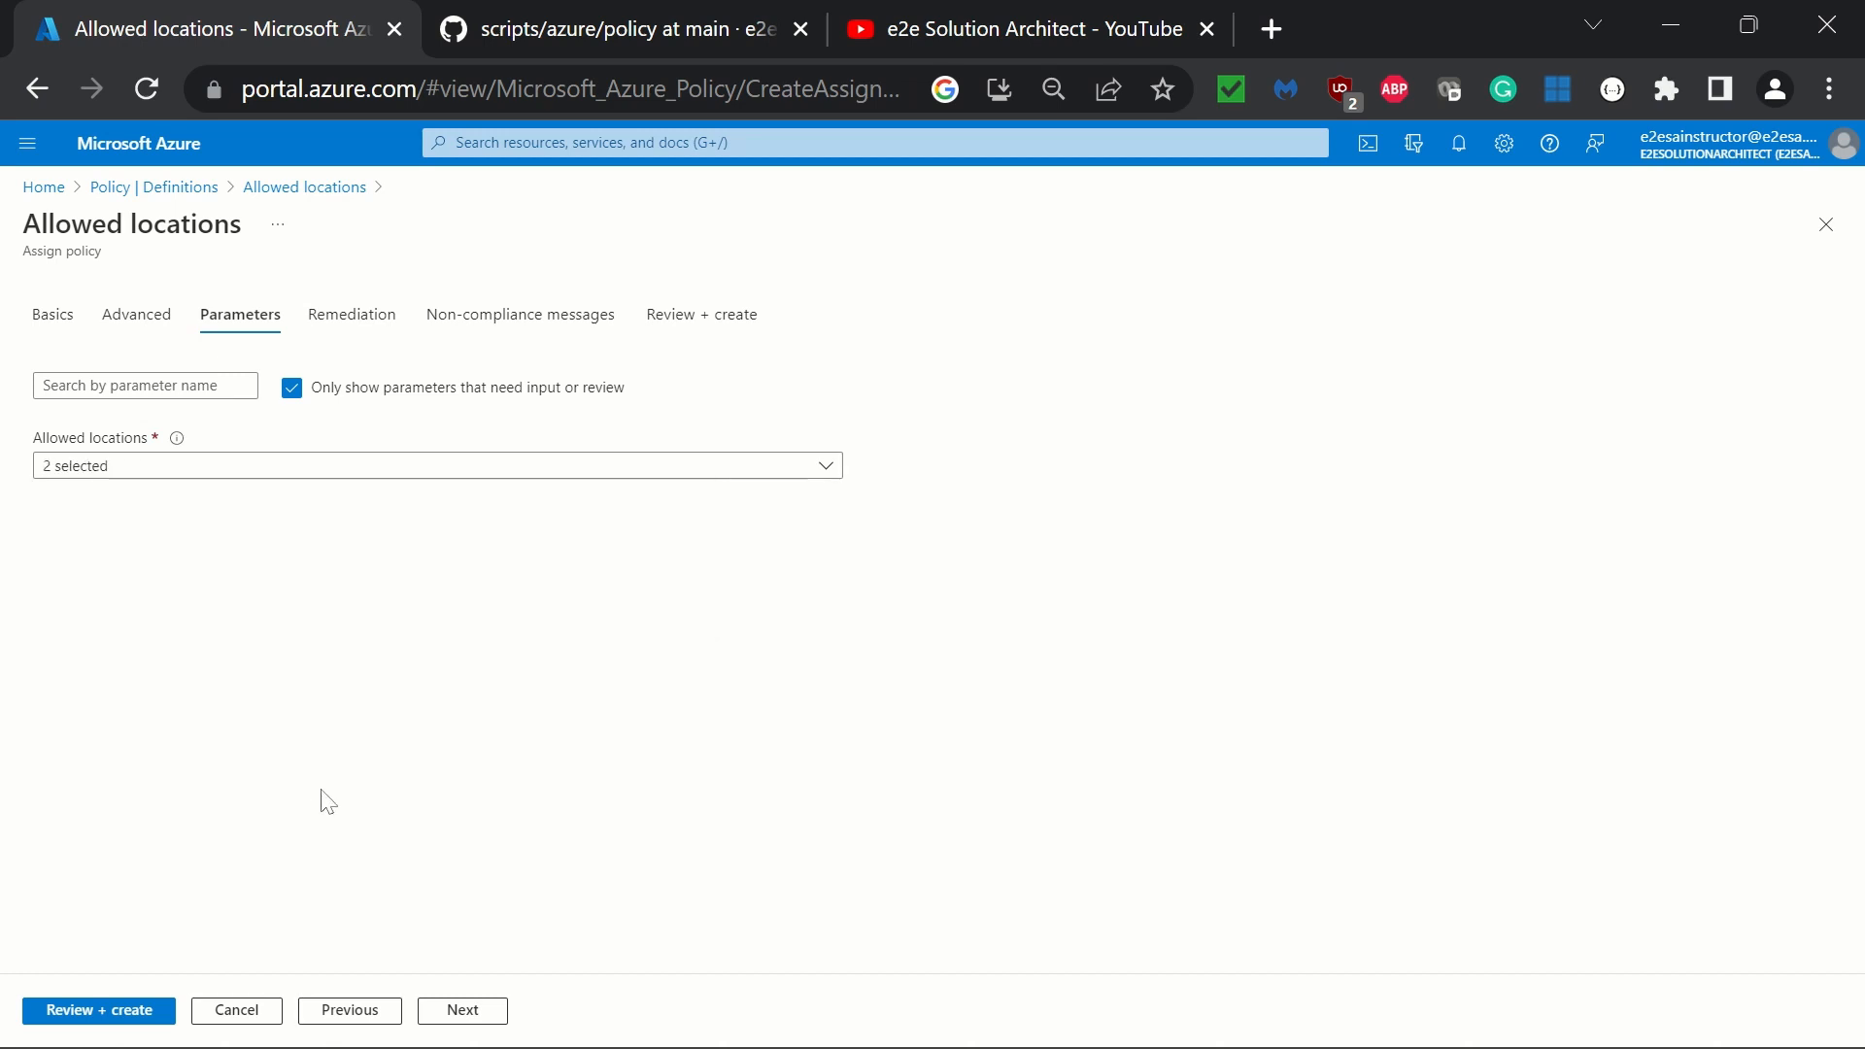
Step: Review the remediation settings without creating a managed identity and set the non-compliance message to "e2e location restriction failed"
left_click(339, 330)
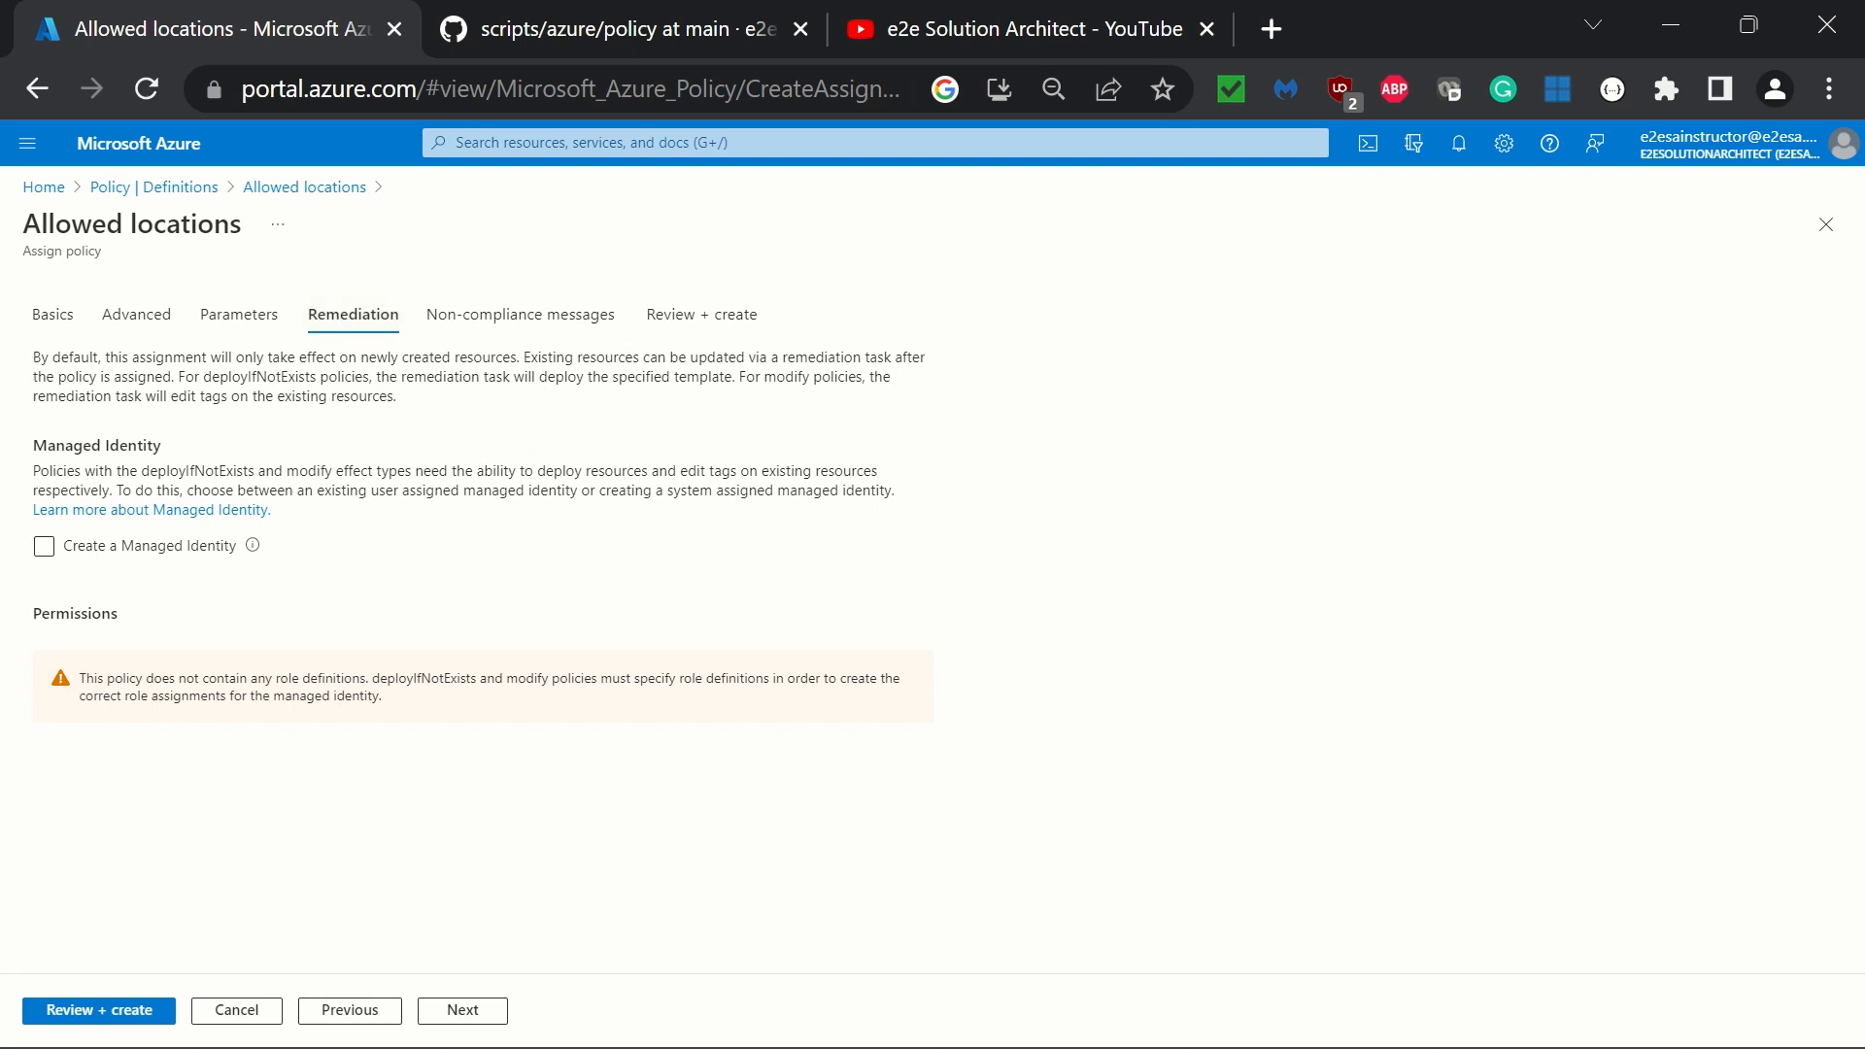
left_click_drag(33, 356, 179, 377)
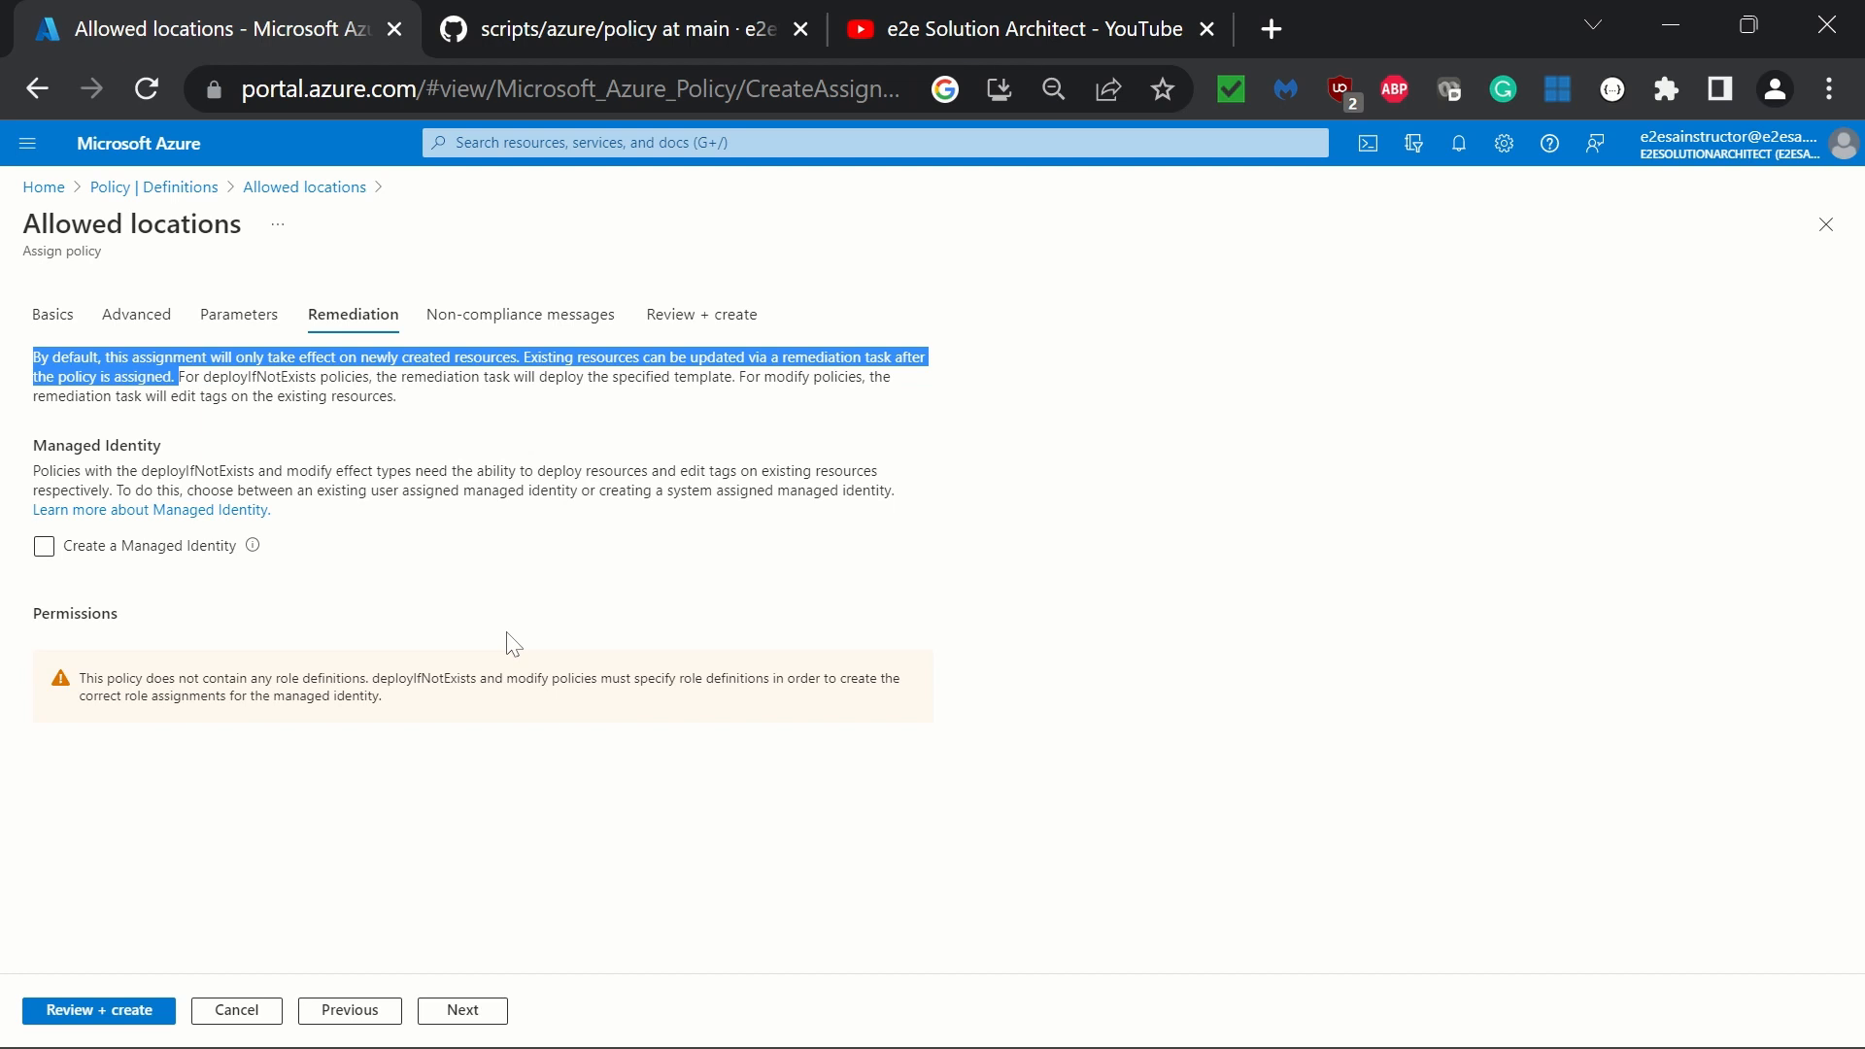
left_click(481, 321)
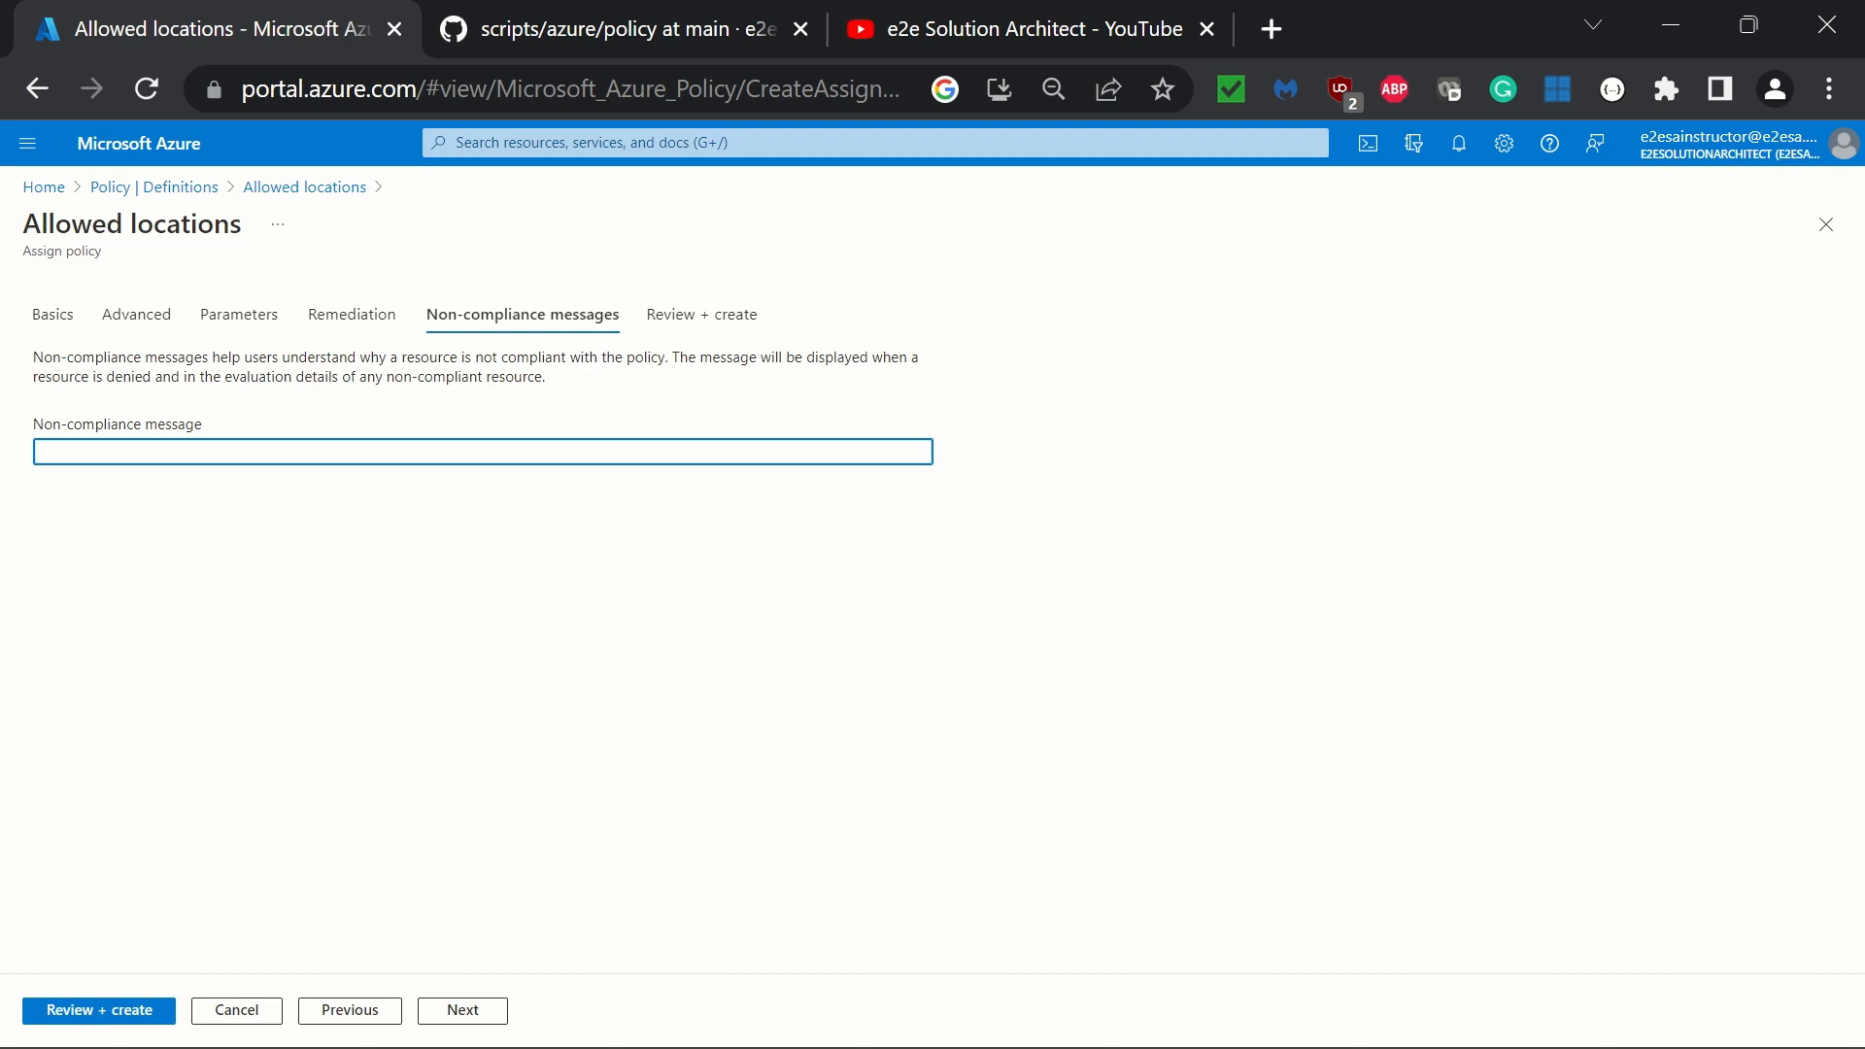
type("e2e location restriction failed")
left_click(1078, 651)
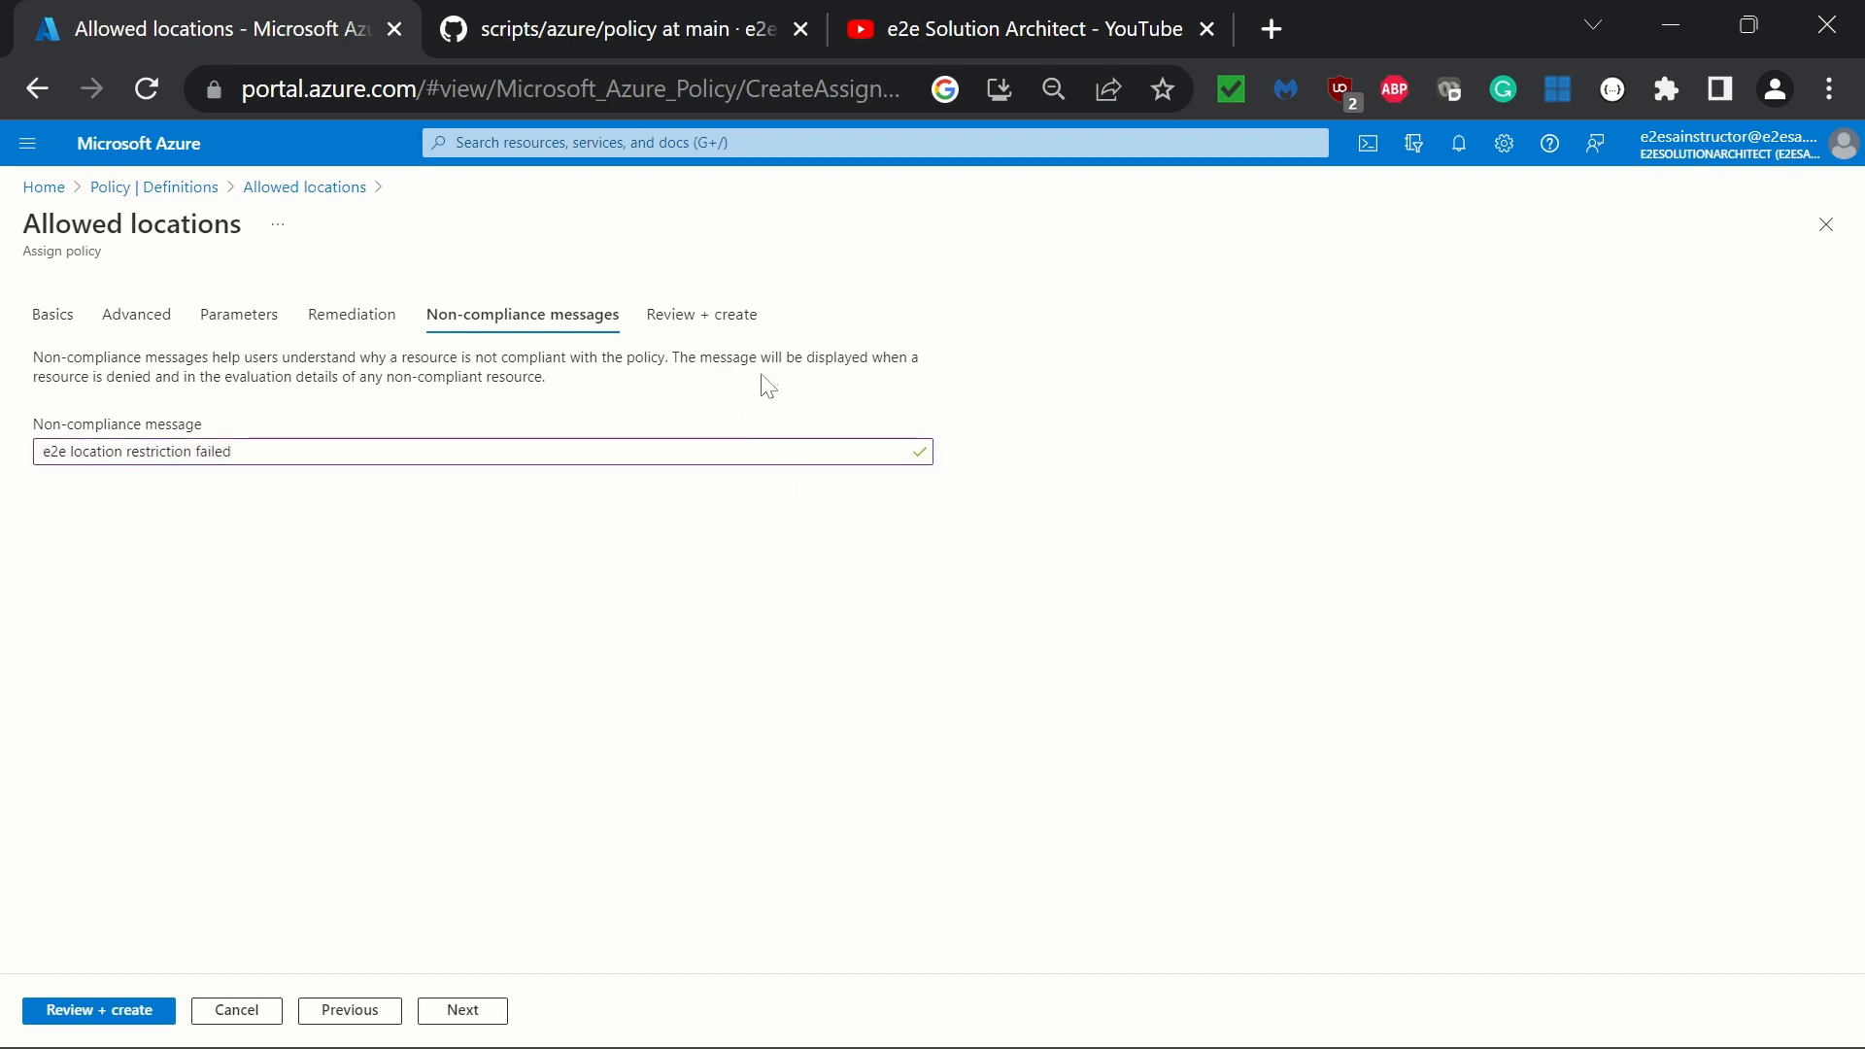
Step: Review the assignment summary and create the "Allowed locations for my org" policy assignment
left_click(724, 338)
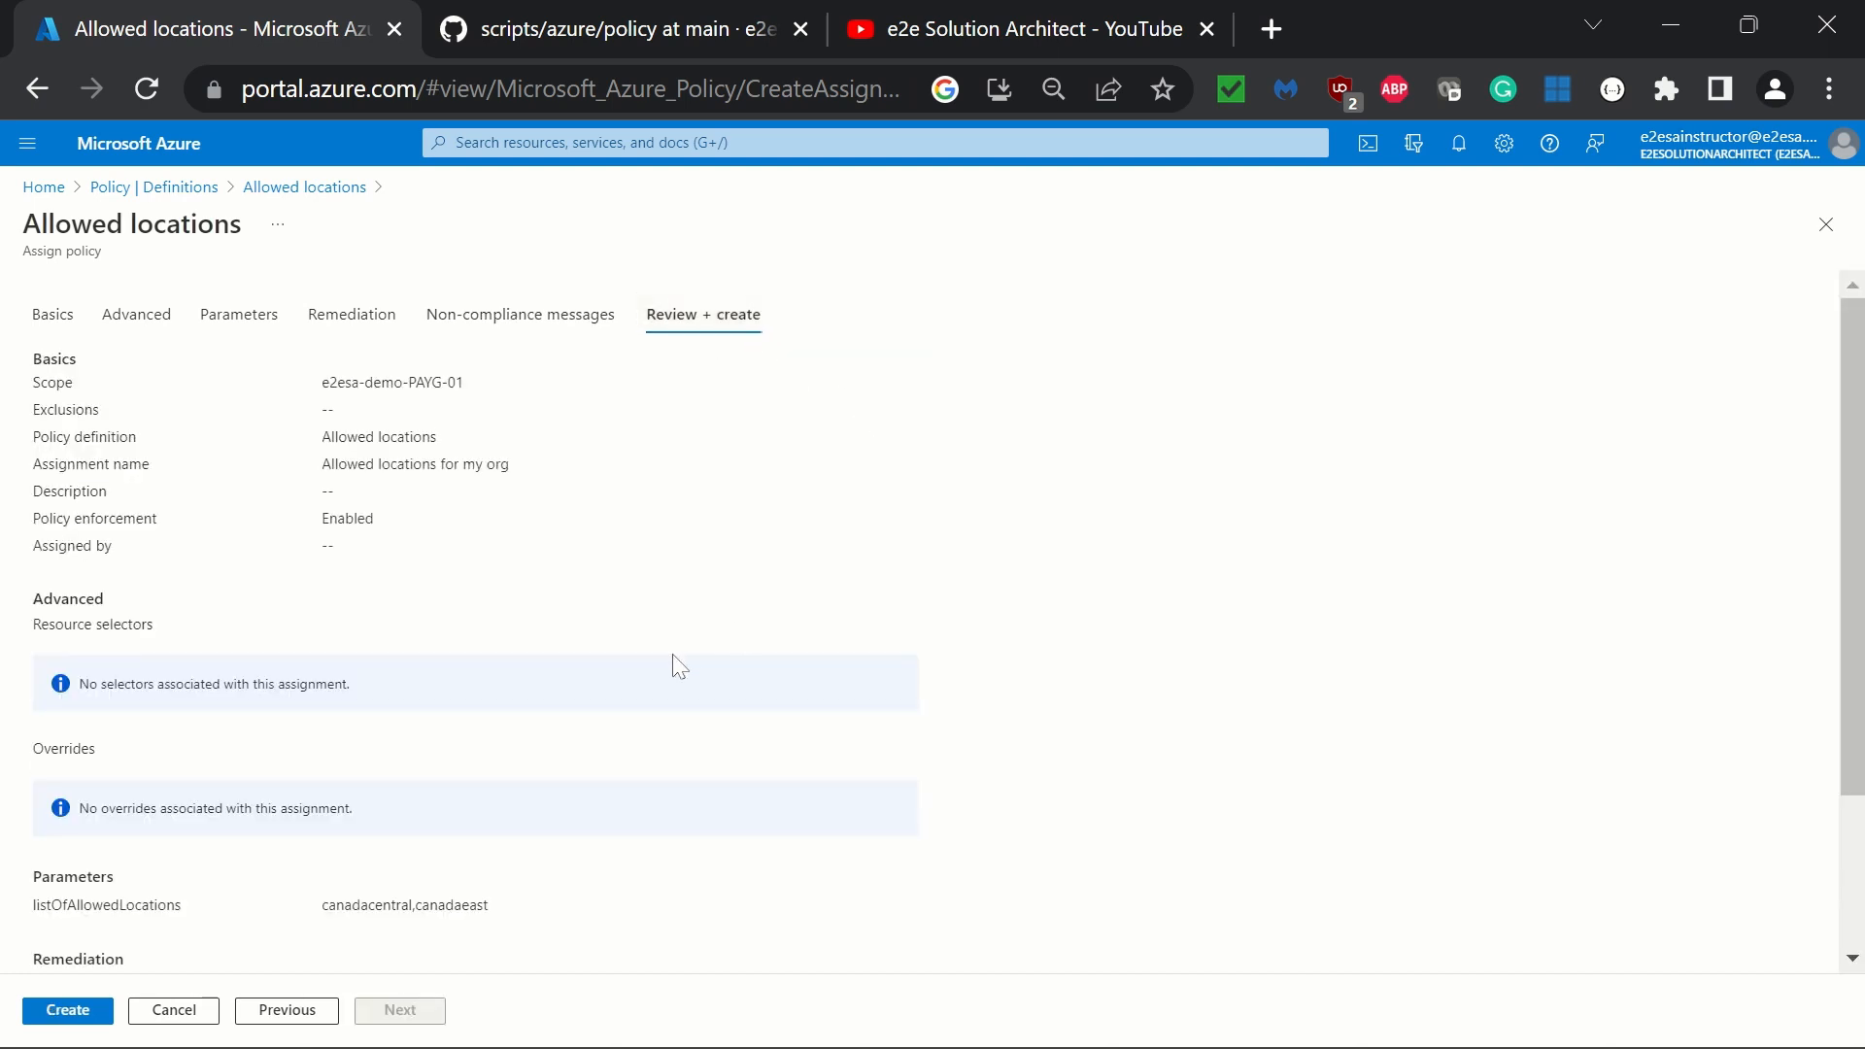
scroll(677, 666, "down", 3)
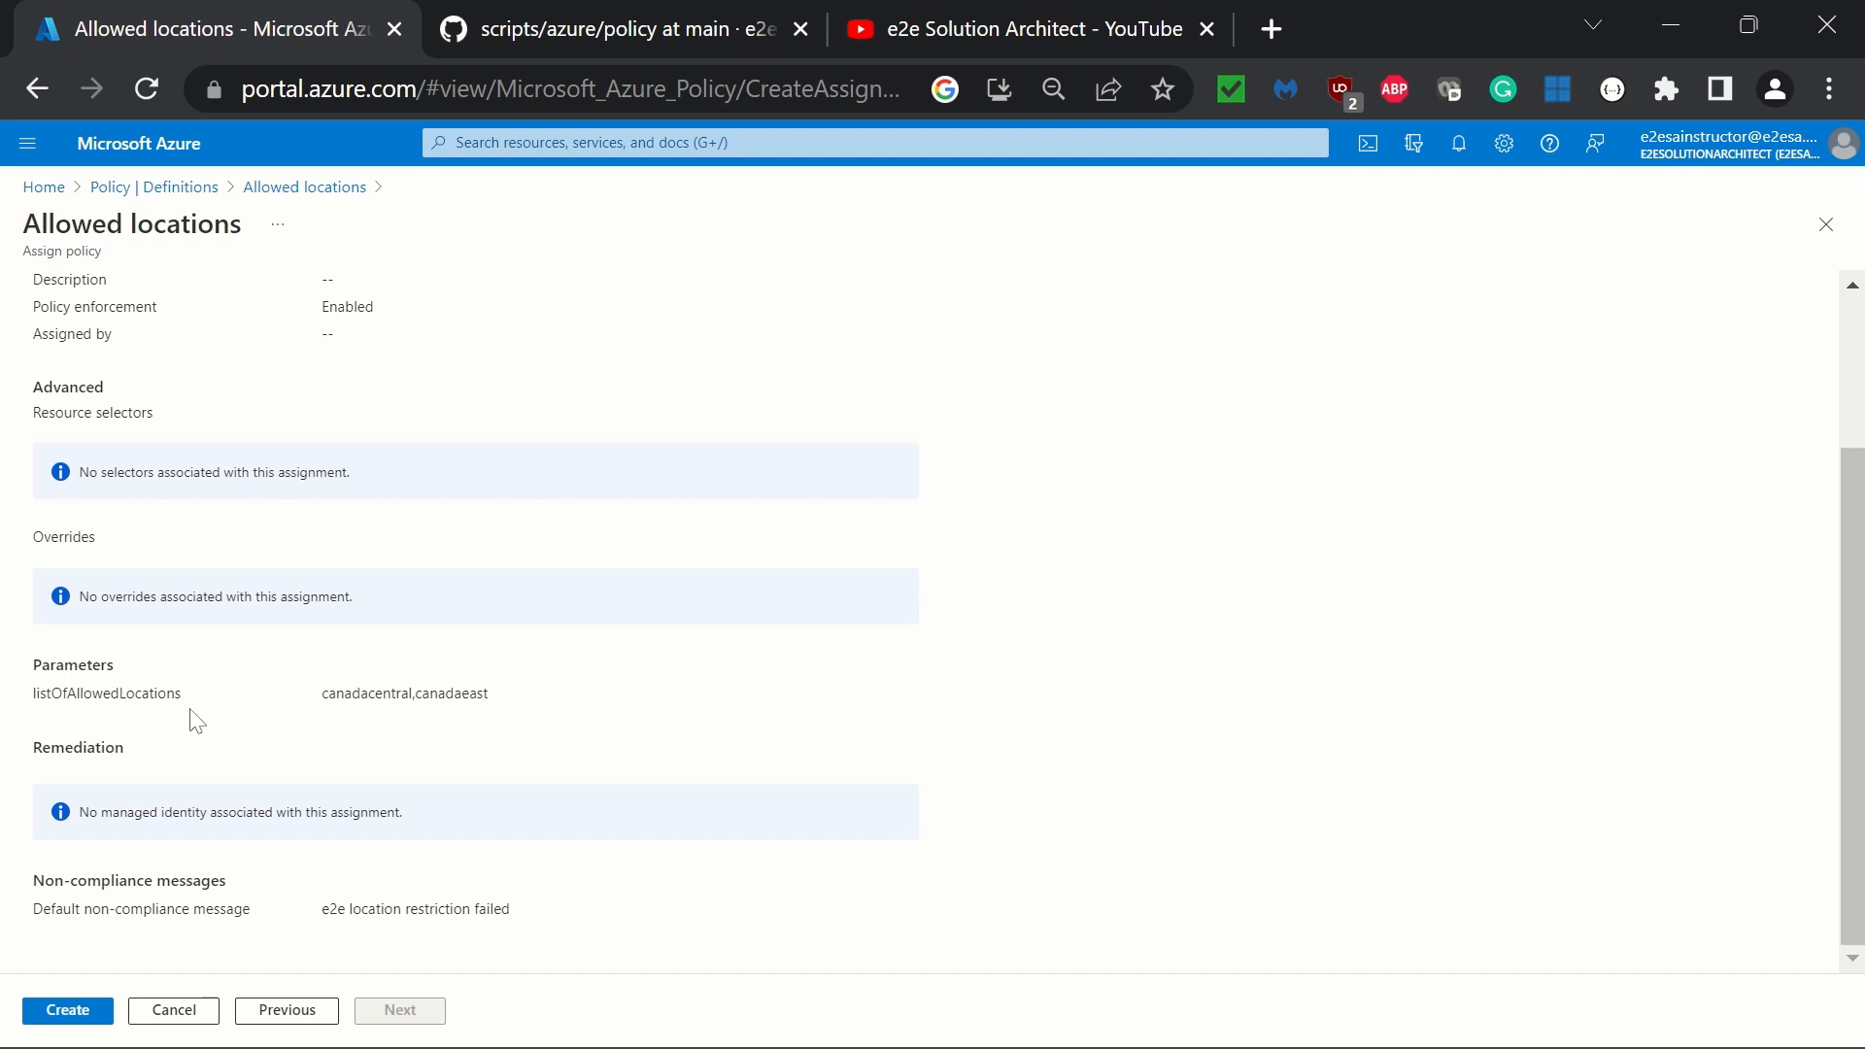
left_click(68, 1011)
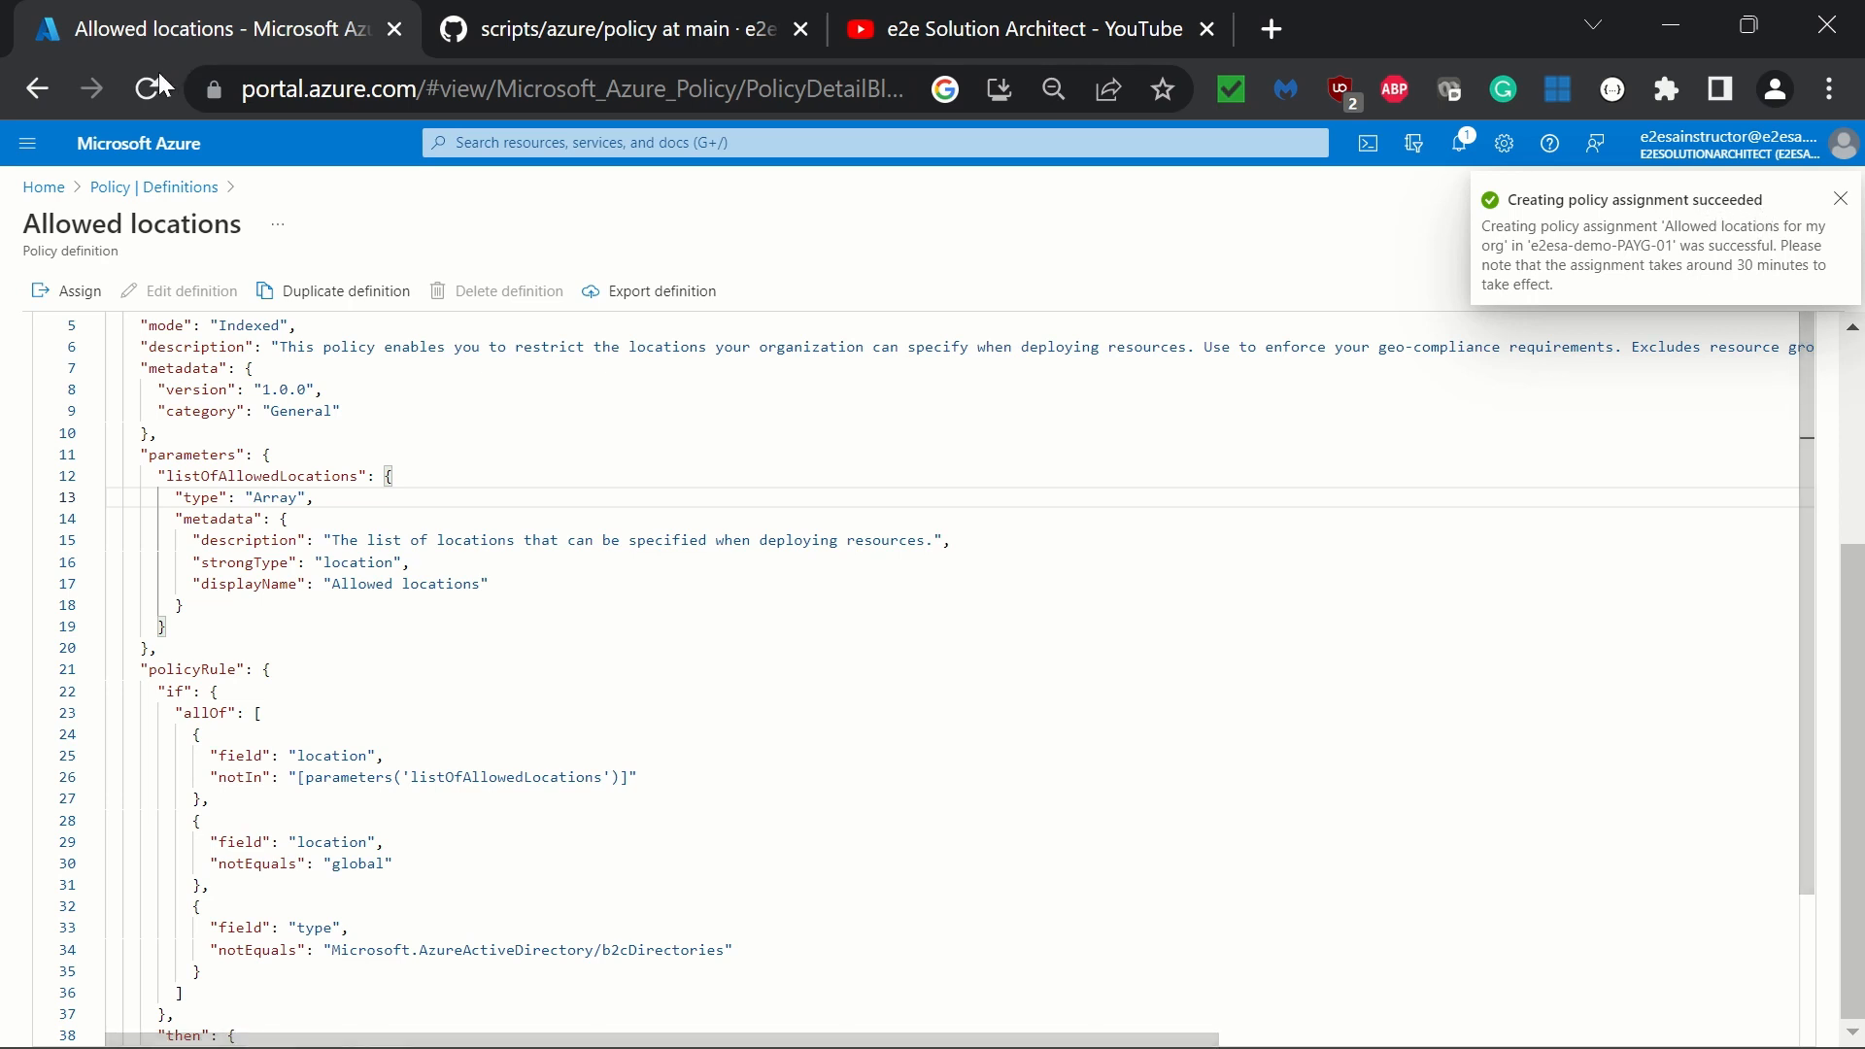
Step: Return to the policy definitions, filter them by "allo" and open the Allowed locations definition
left_click(125, 187)
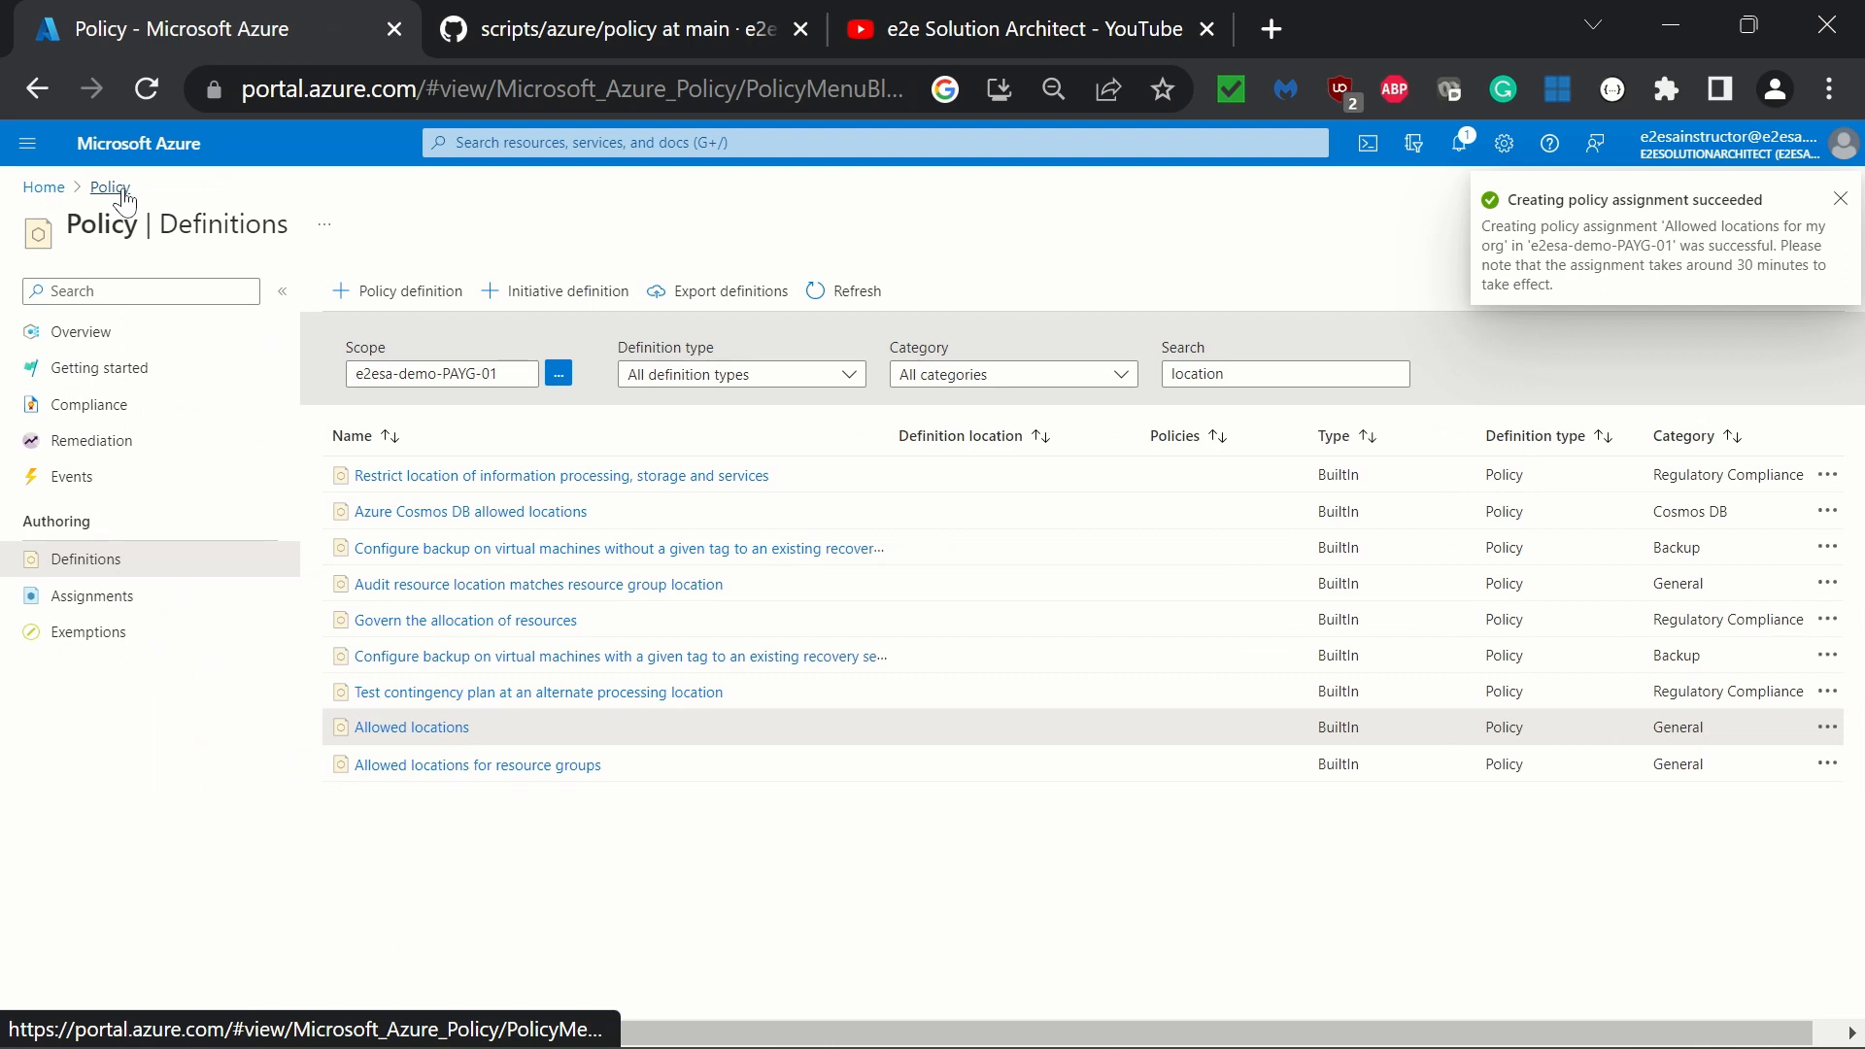
left_click(855, 312)
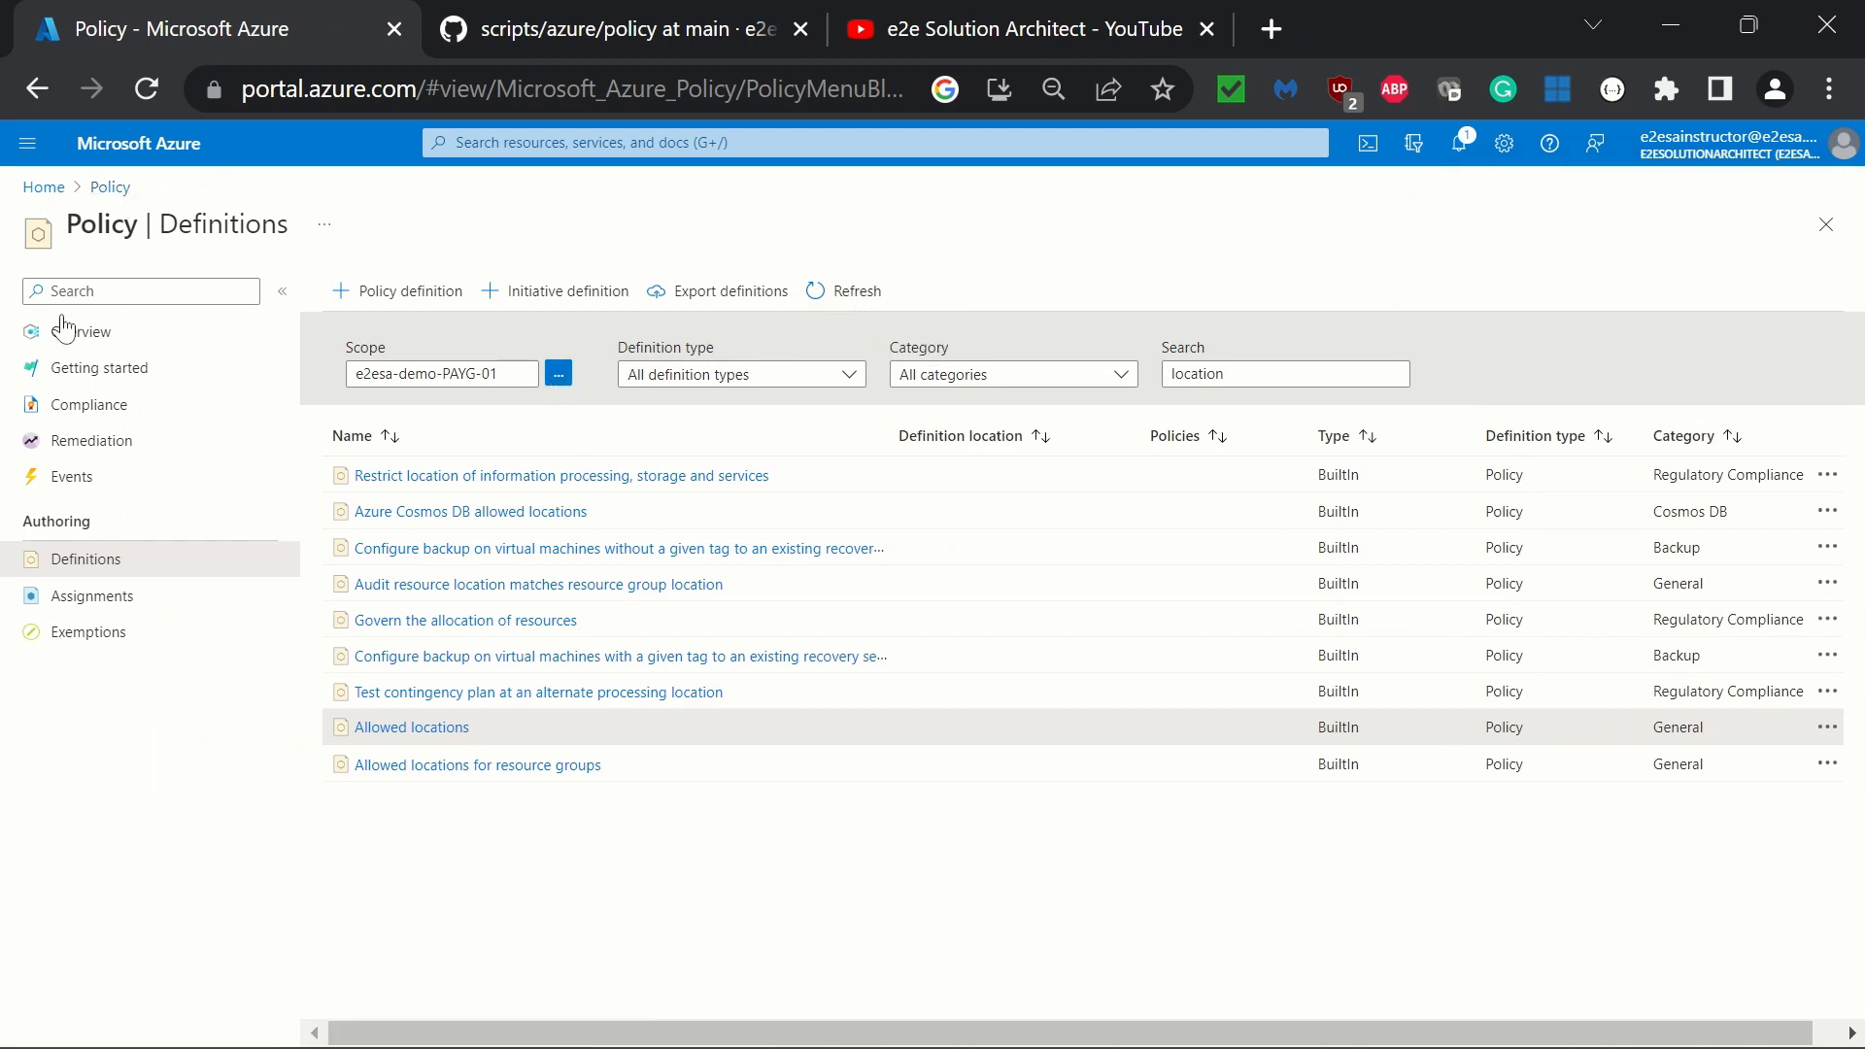
left_click(1285, 374)
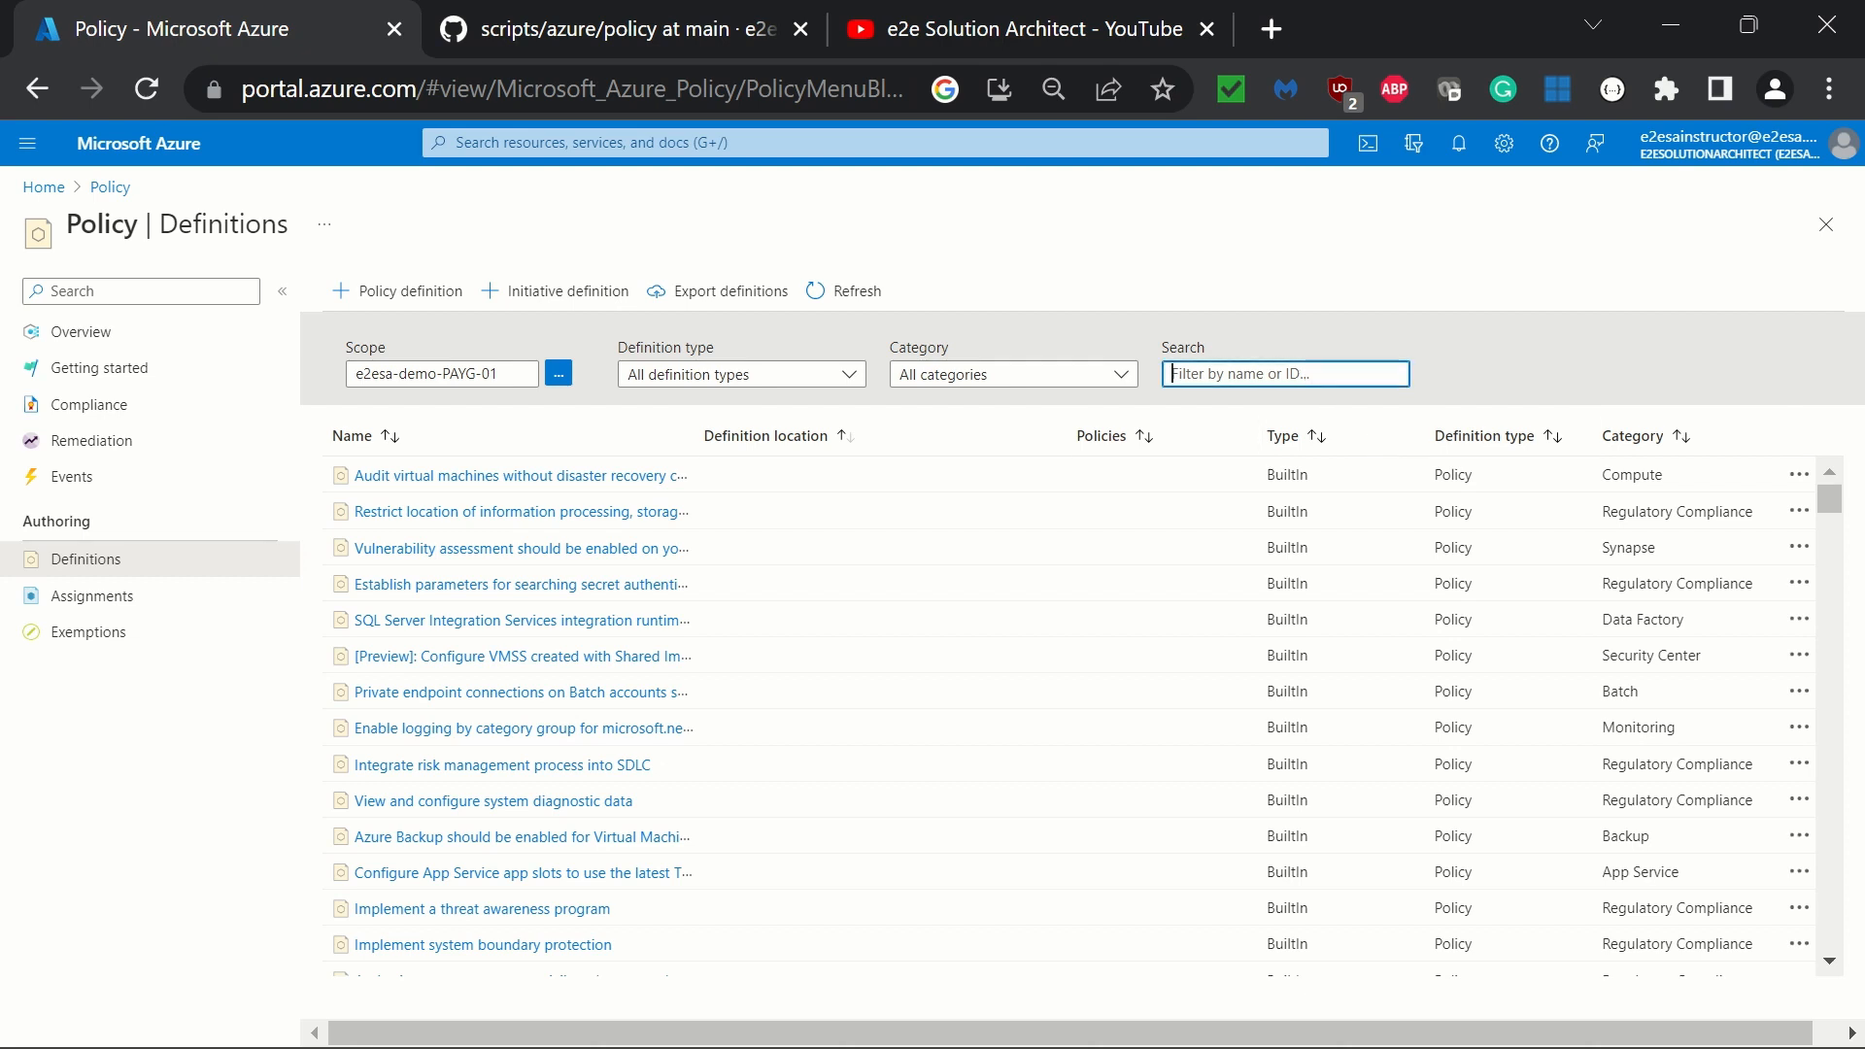
type("allo")
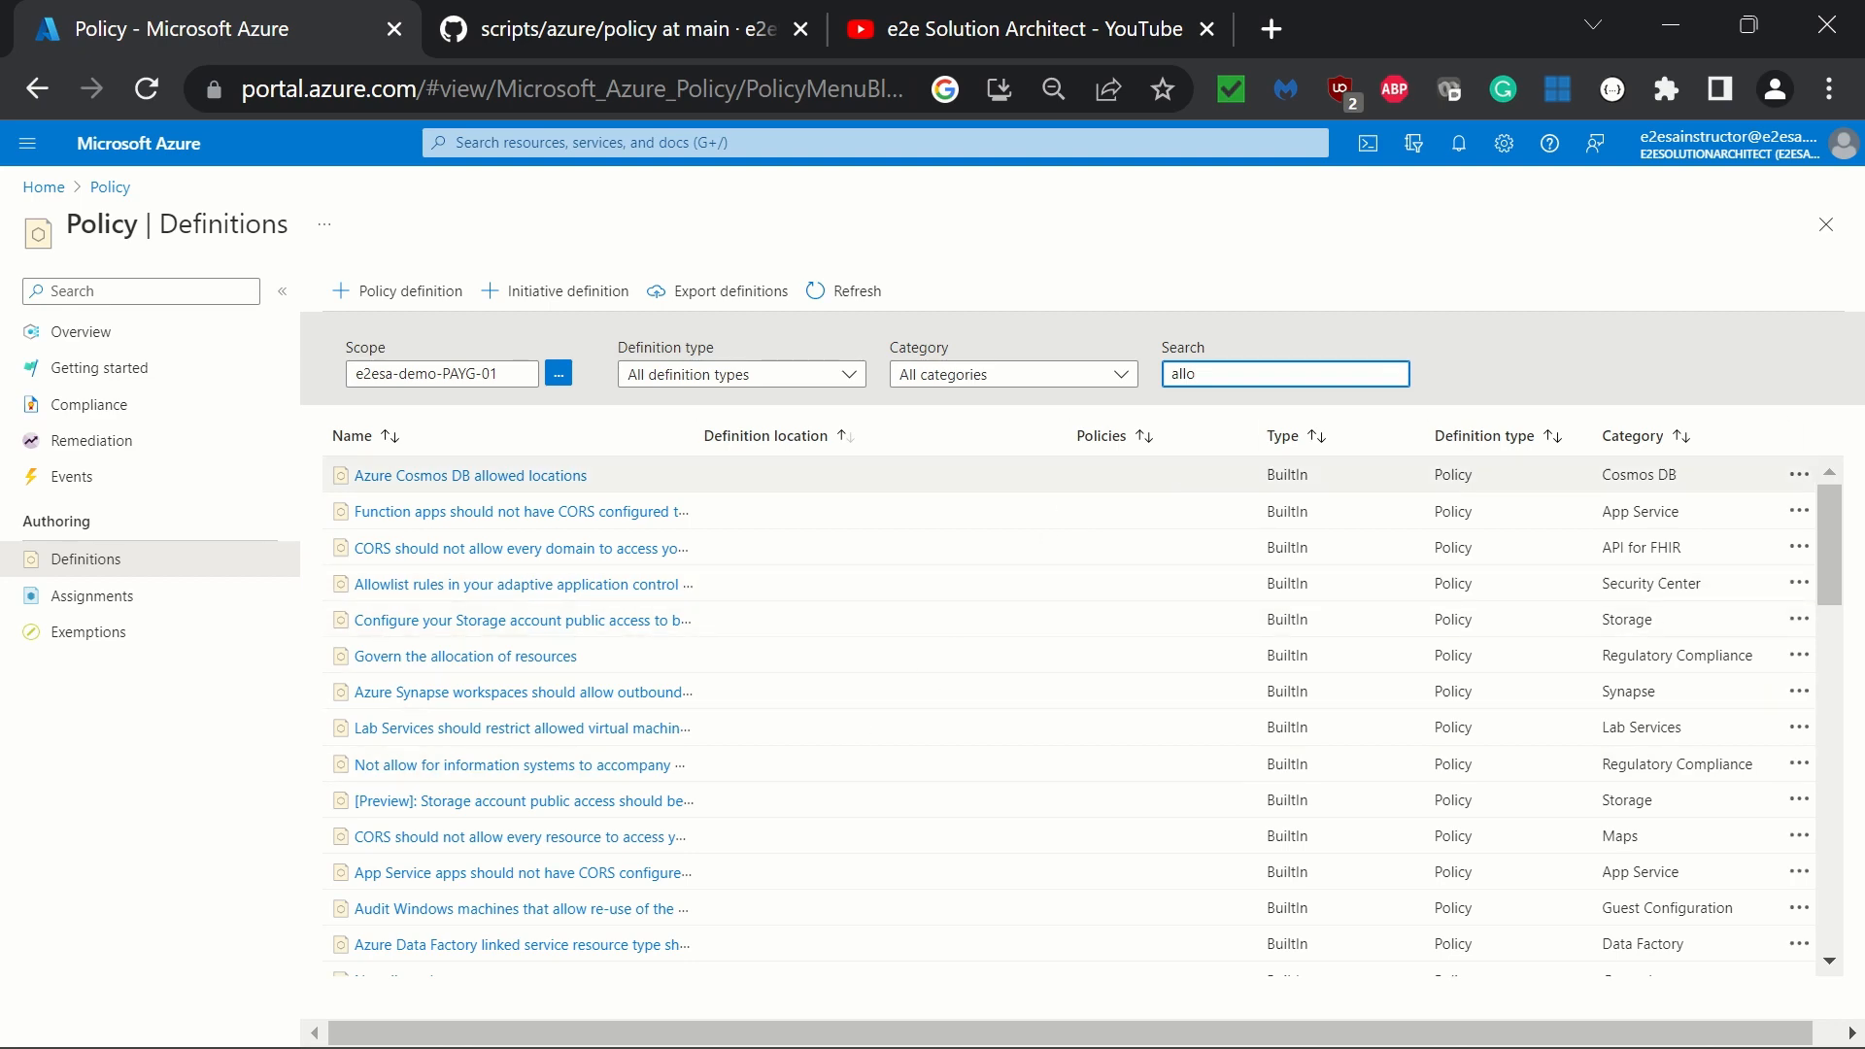
scroll(933, 685, "down", 10)
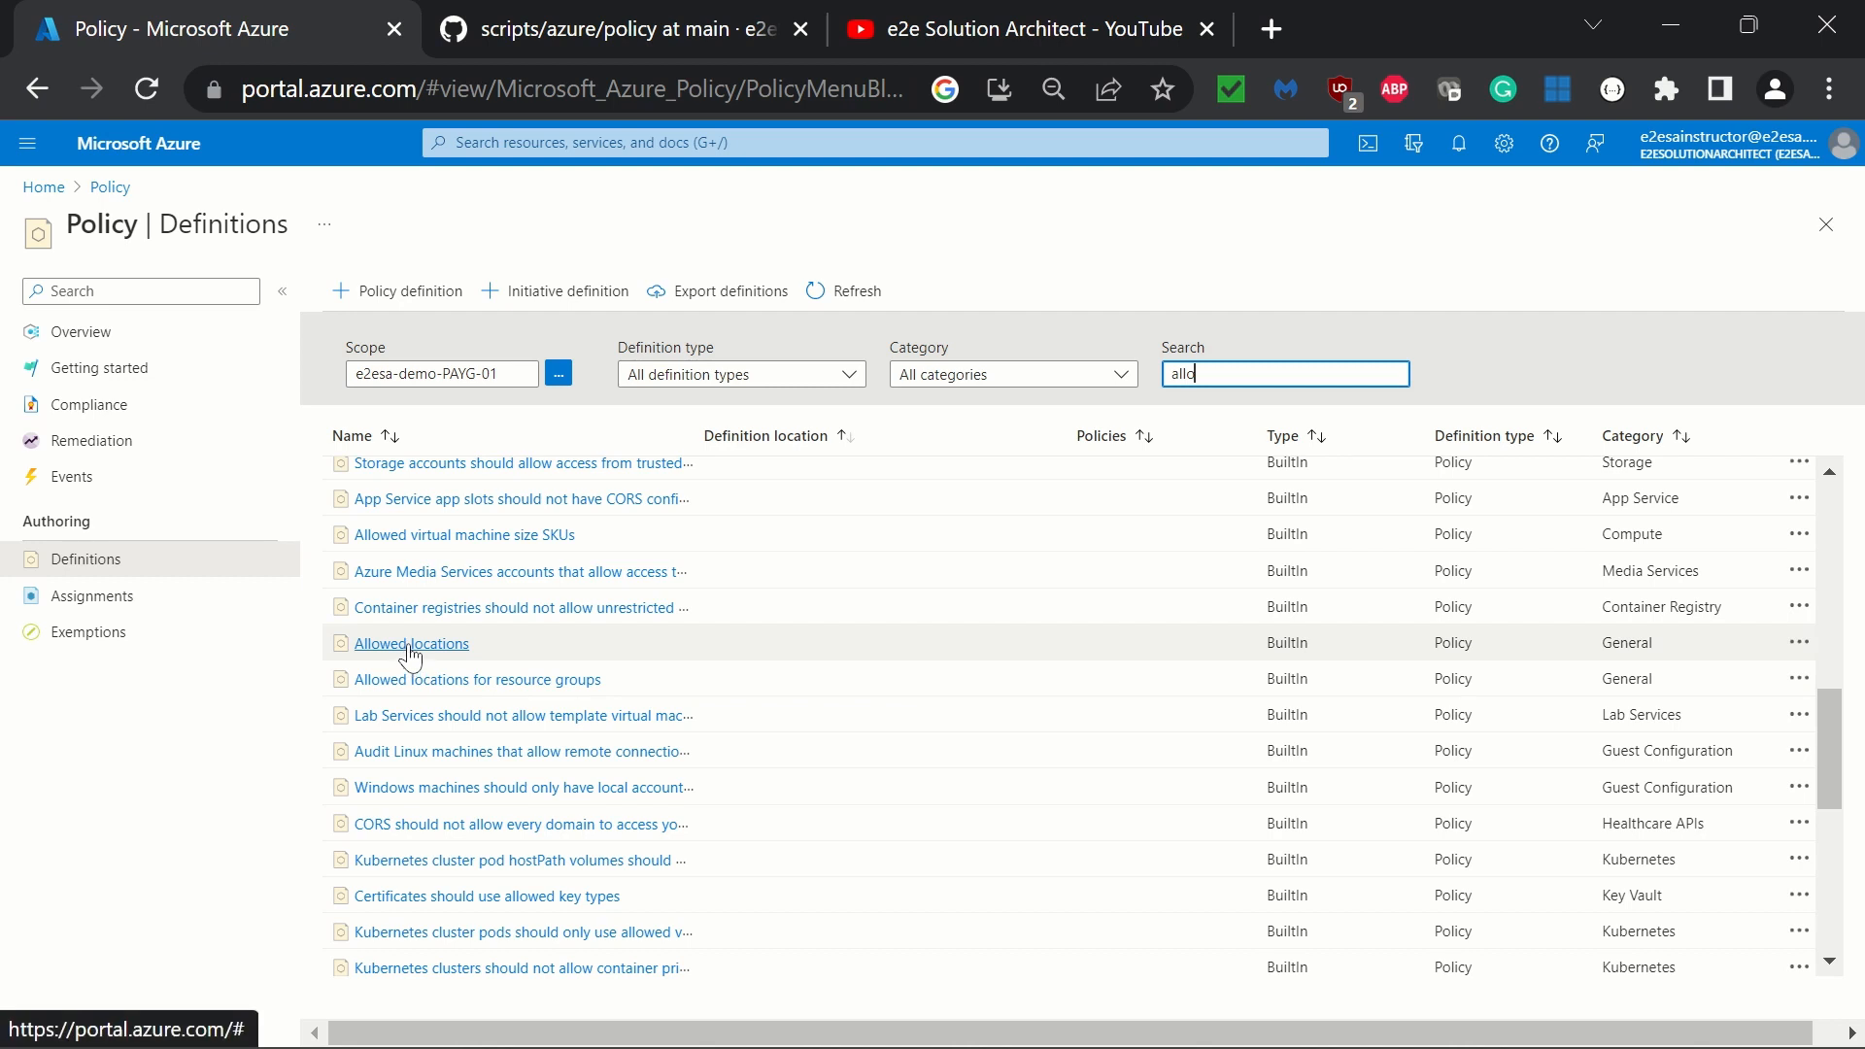
left_click(409, 646)
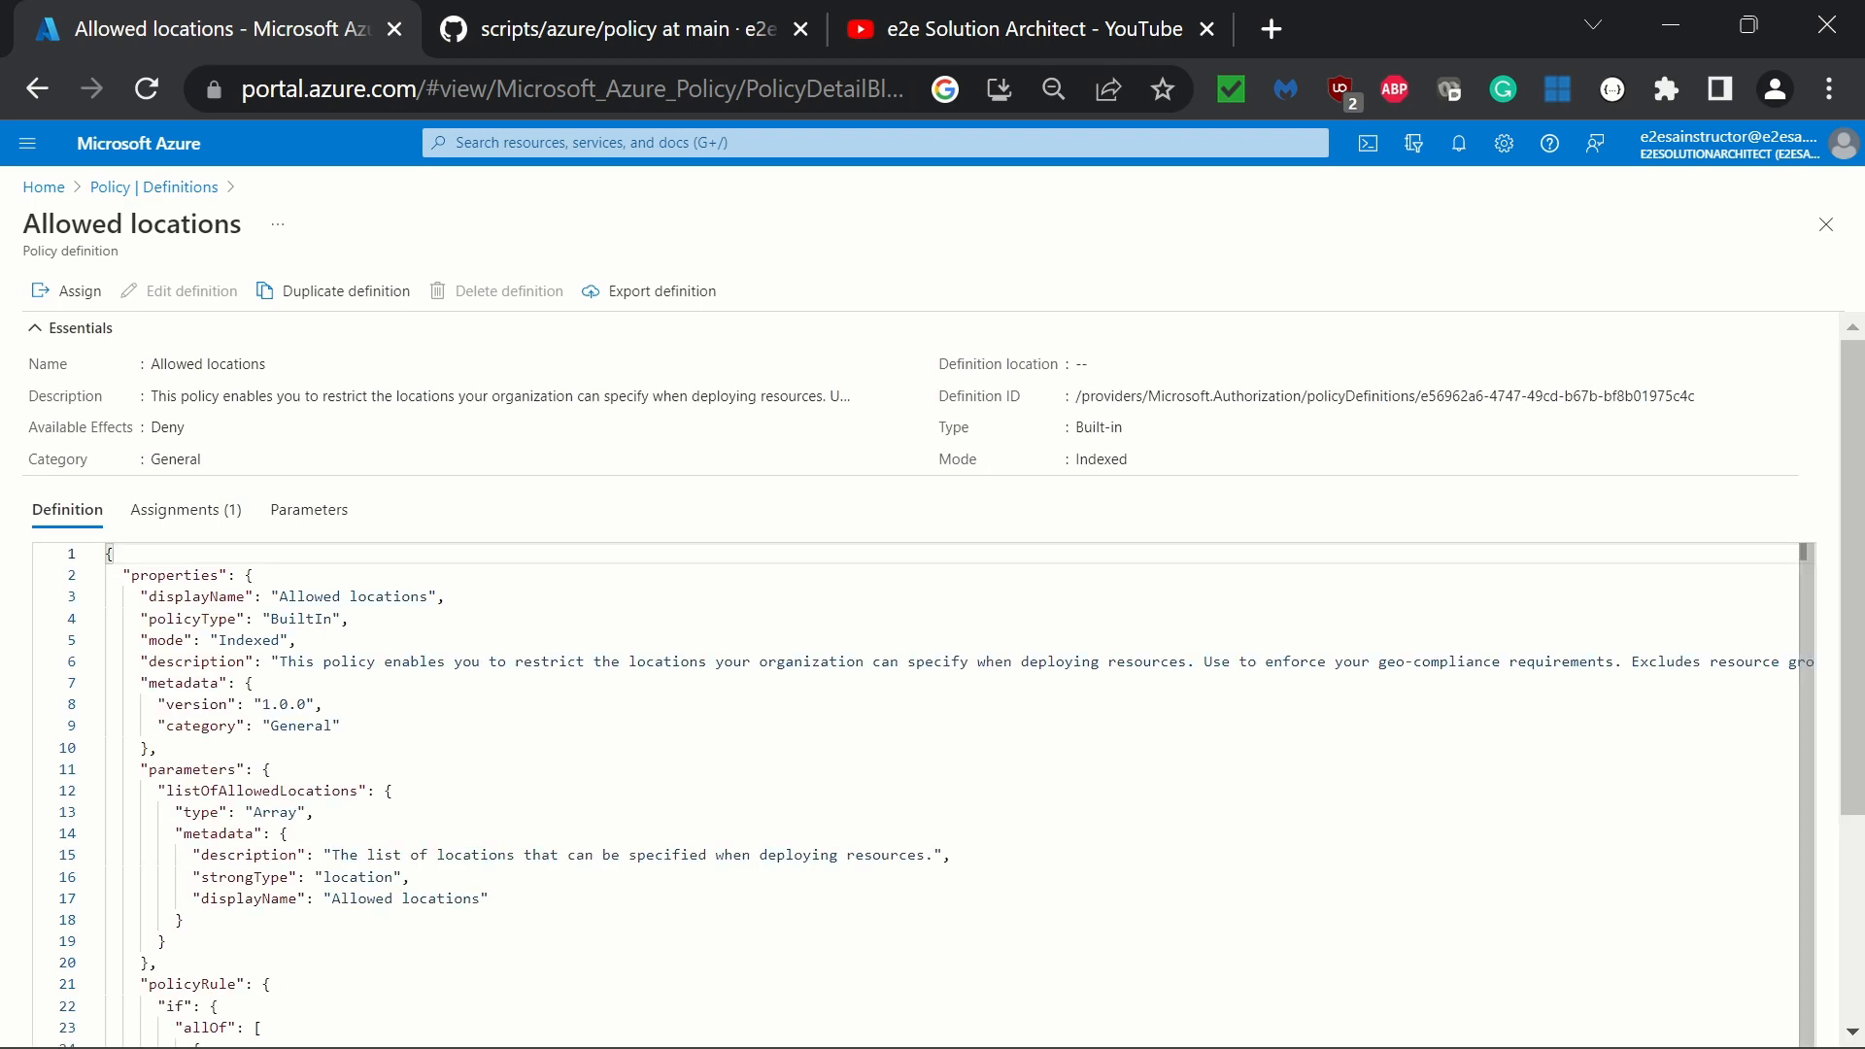
Step: Inspect the "Allowed locations for my org" assignment of this definition and check the compliance overview for the policies
left_click(199, 515)
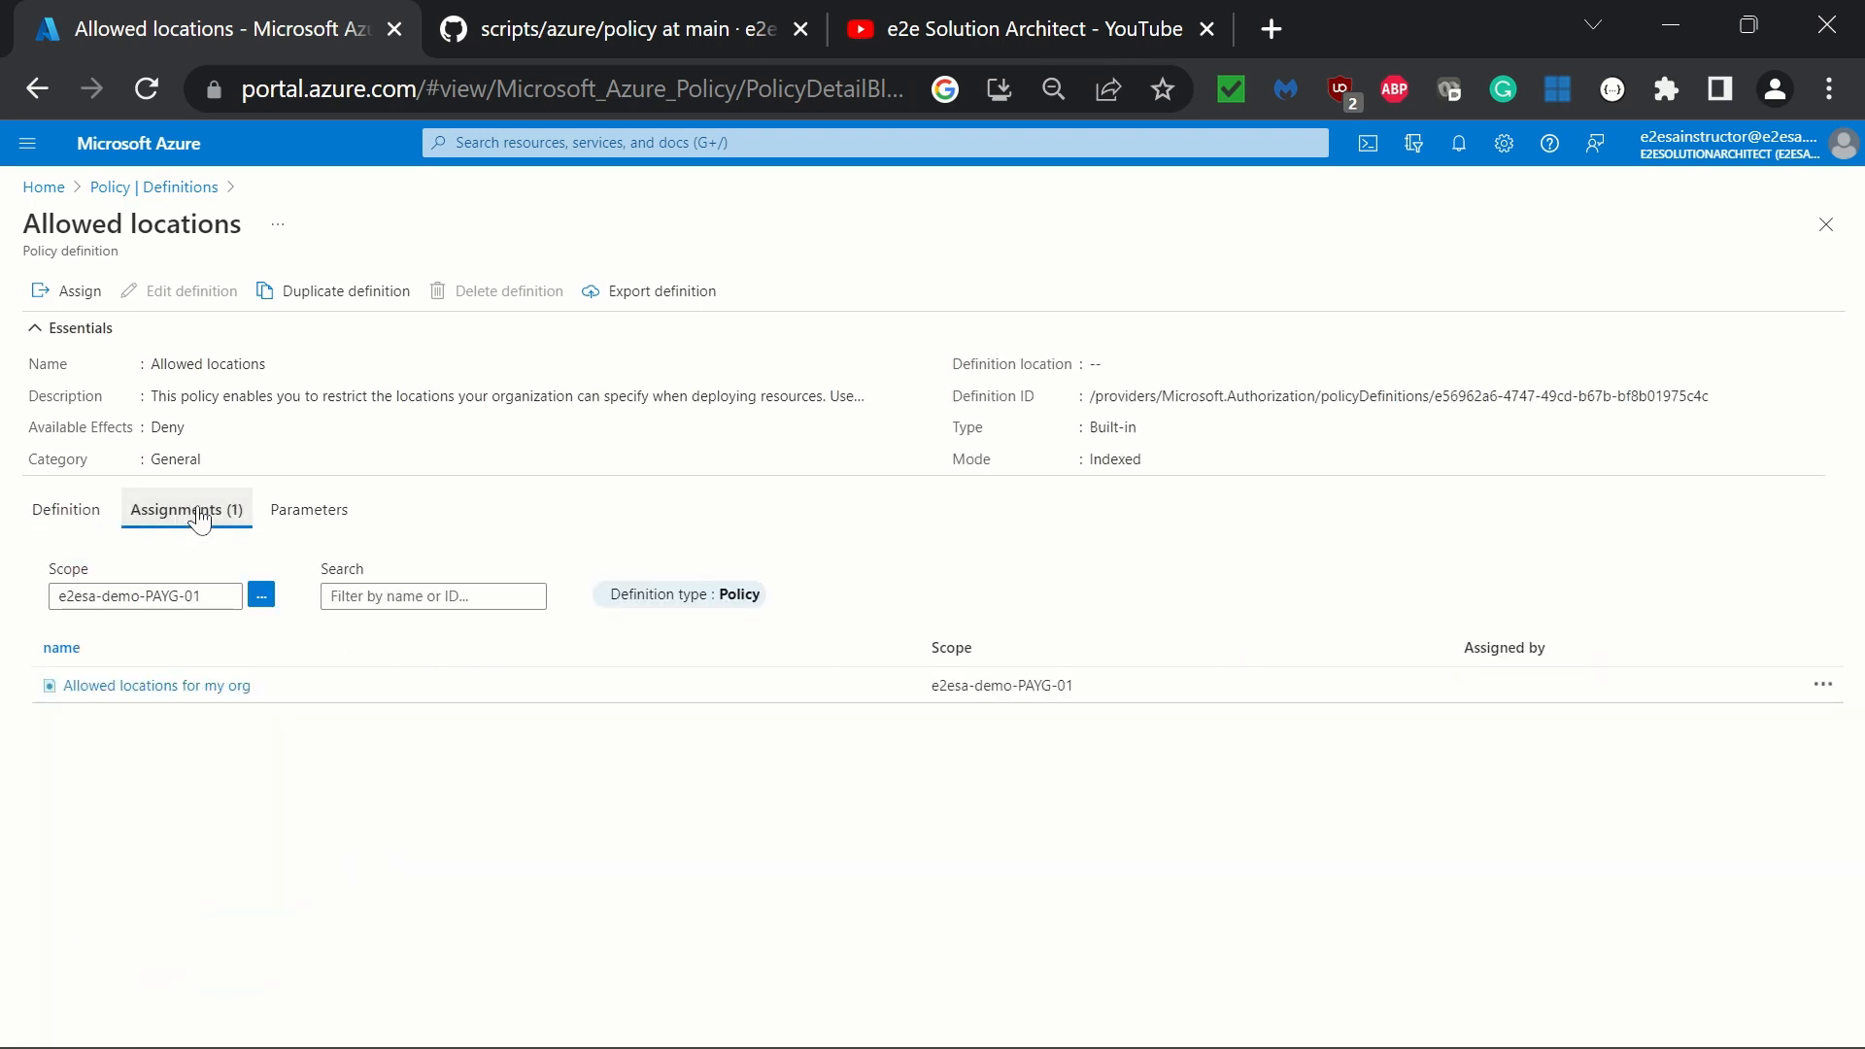
left_click(196, 689)
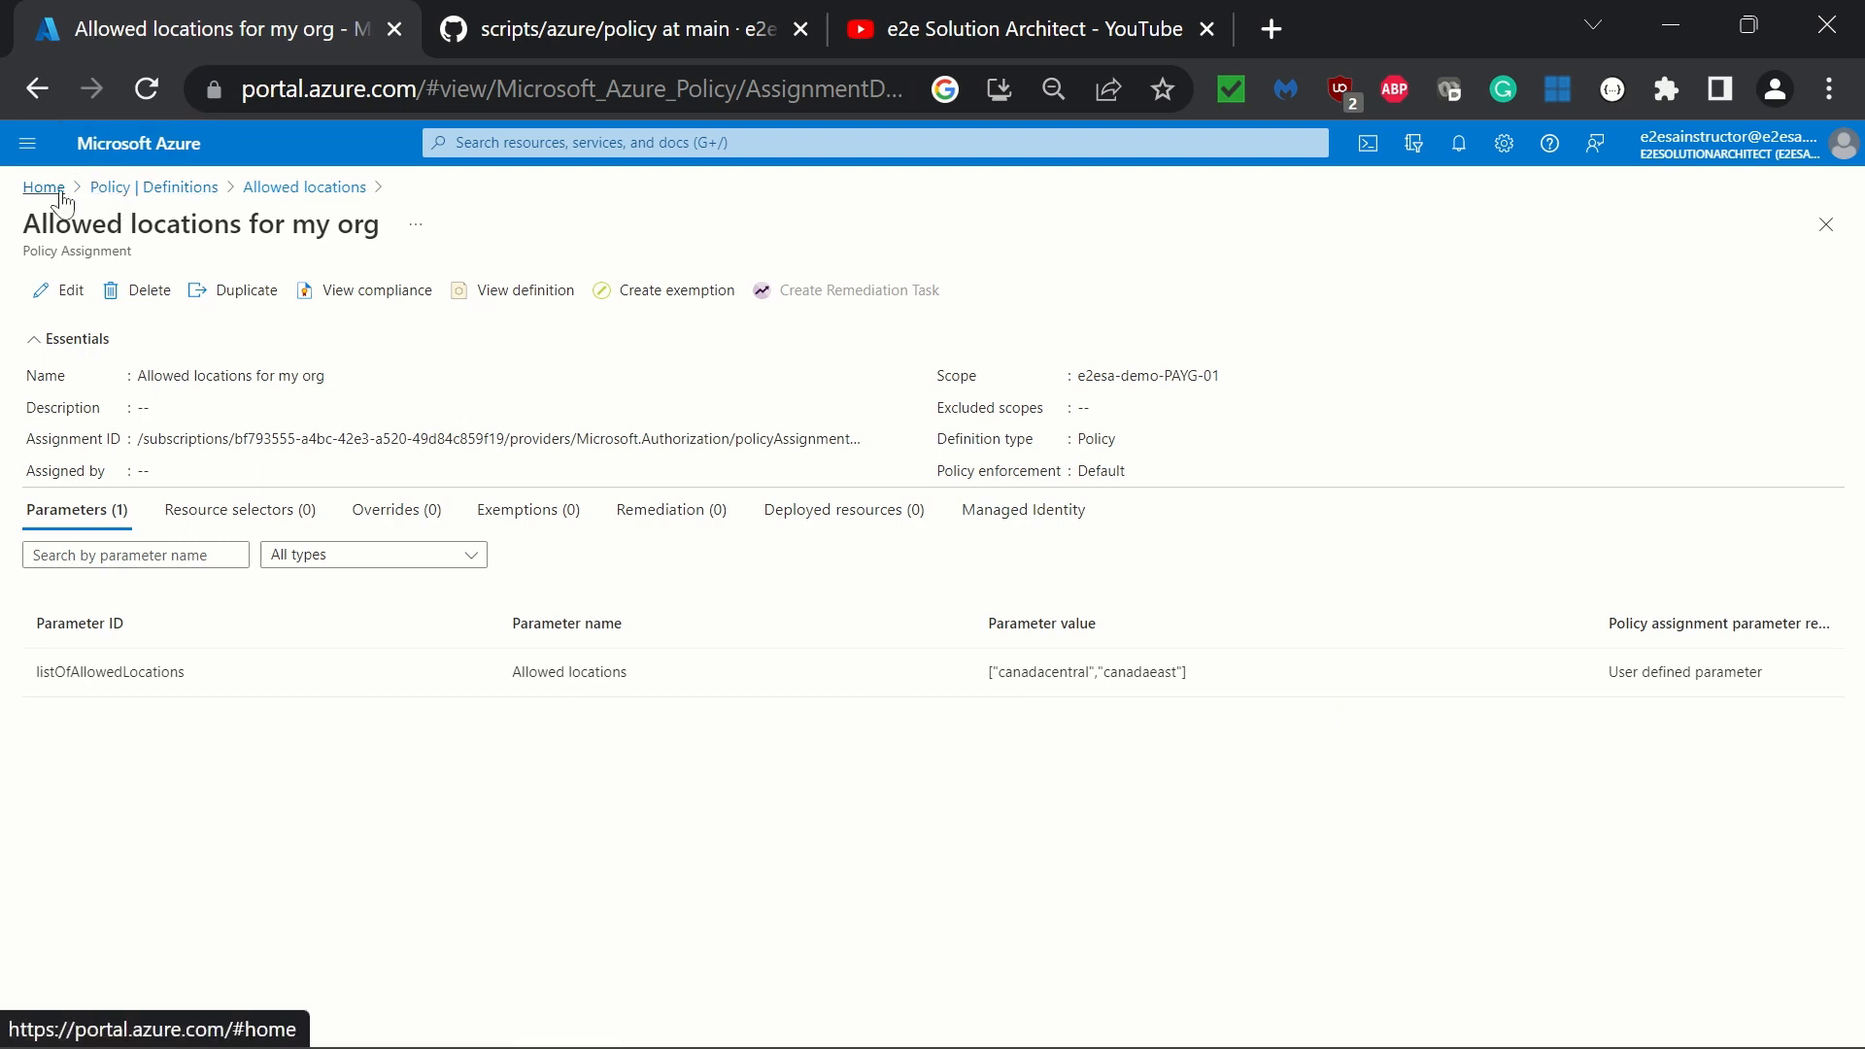
left_click(129, 196)
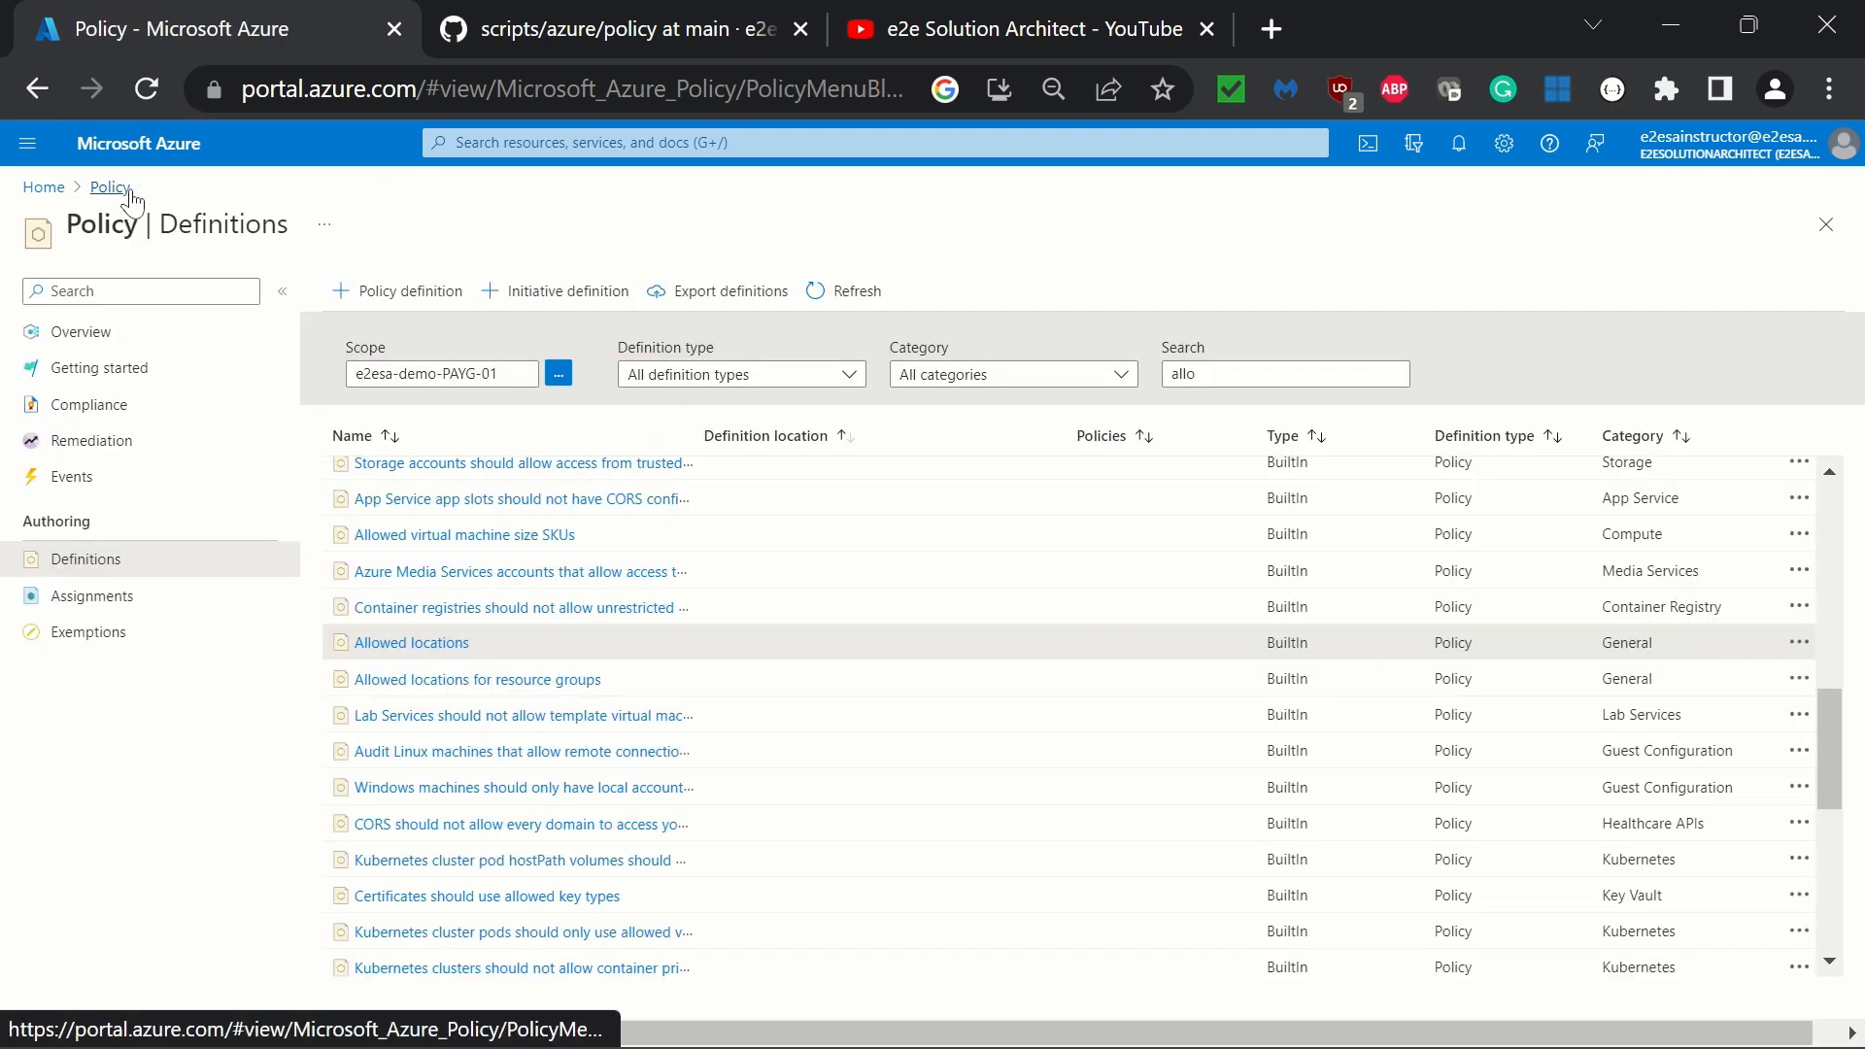
left_click(132, 194)
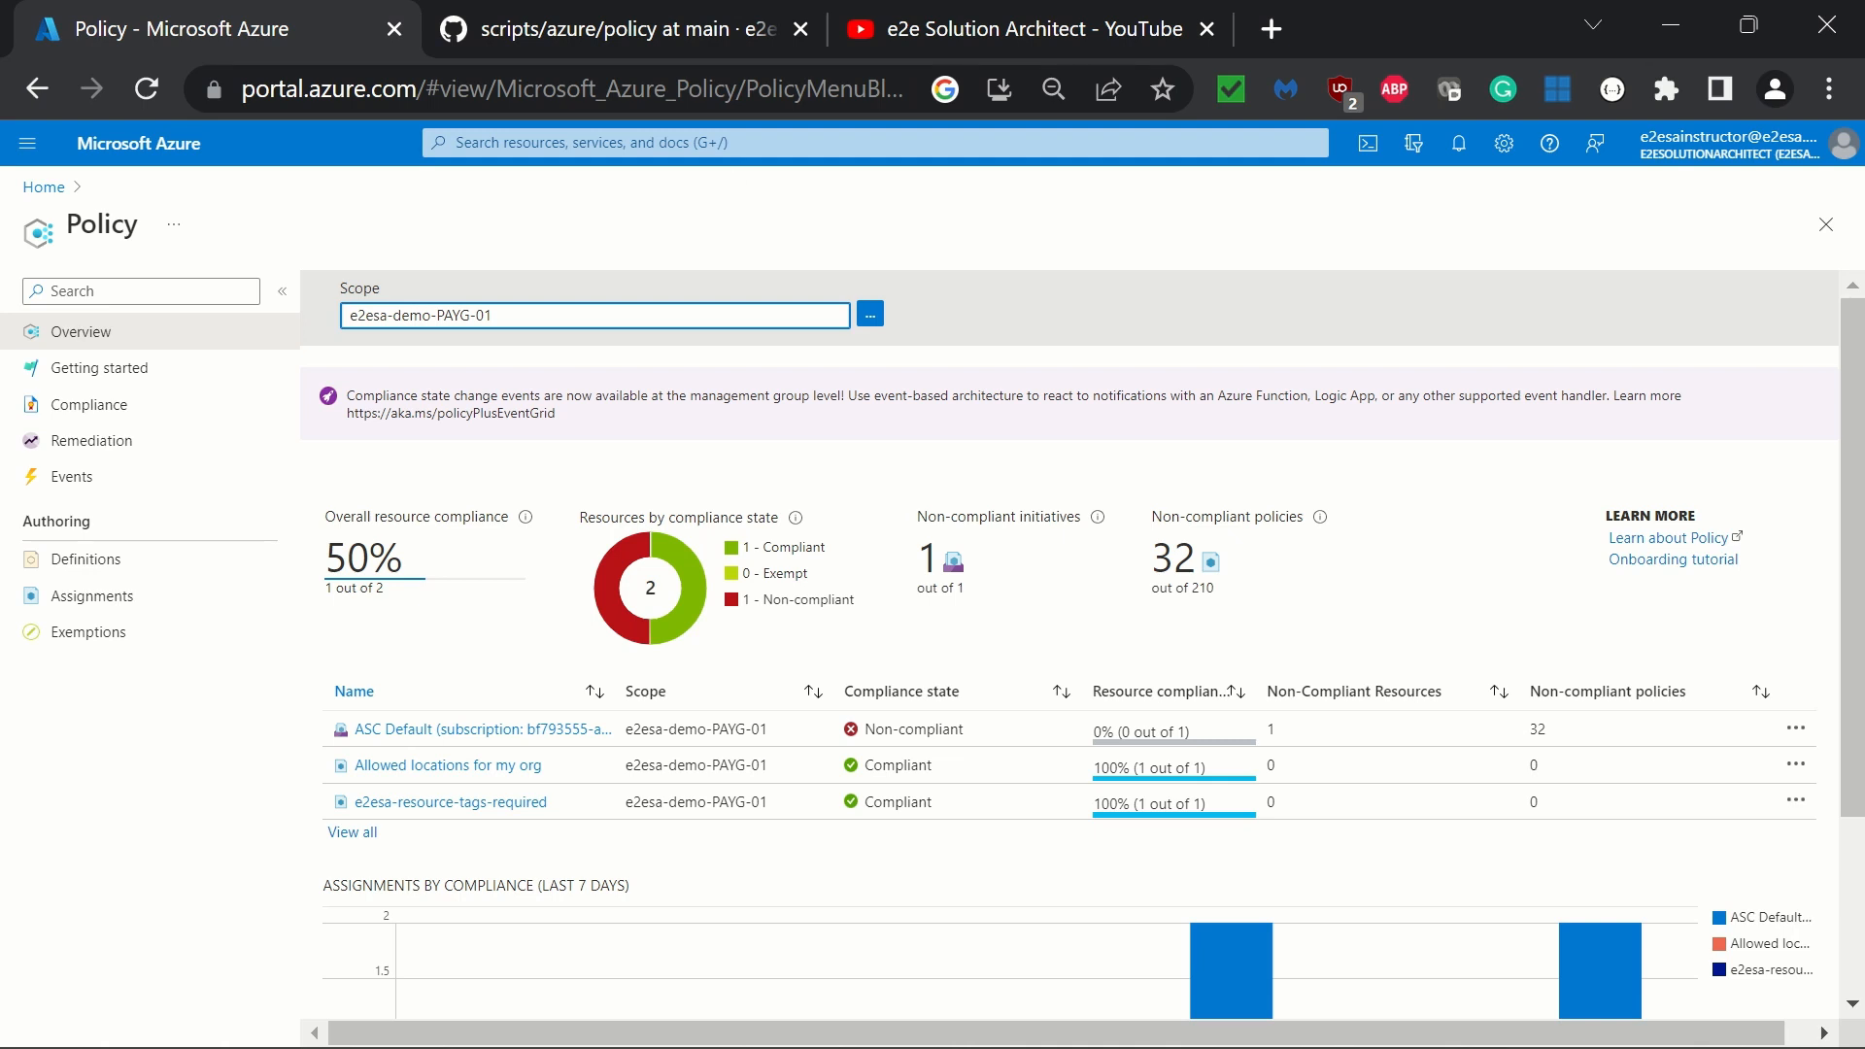
Step: Start creating an Azure virtual machine in the rg-demo-01 resource group of the e2esa-demo-PAYG-01 subscription
left_click(583, 143)
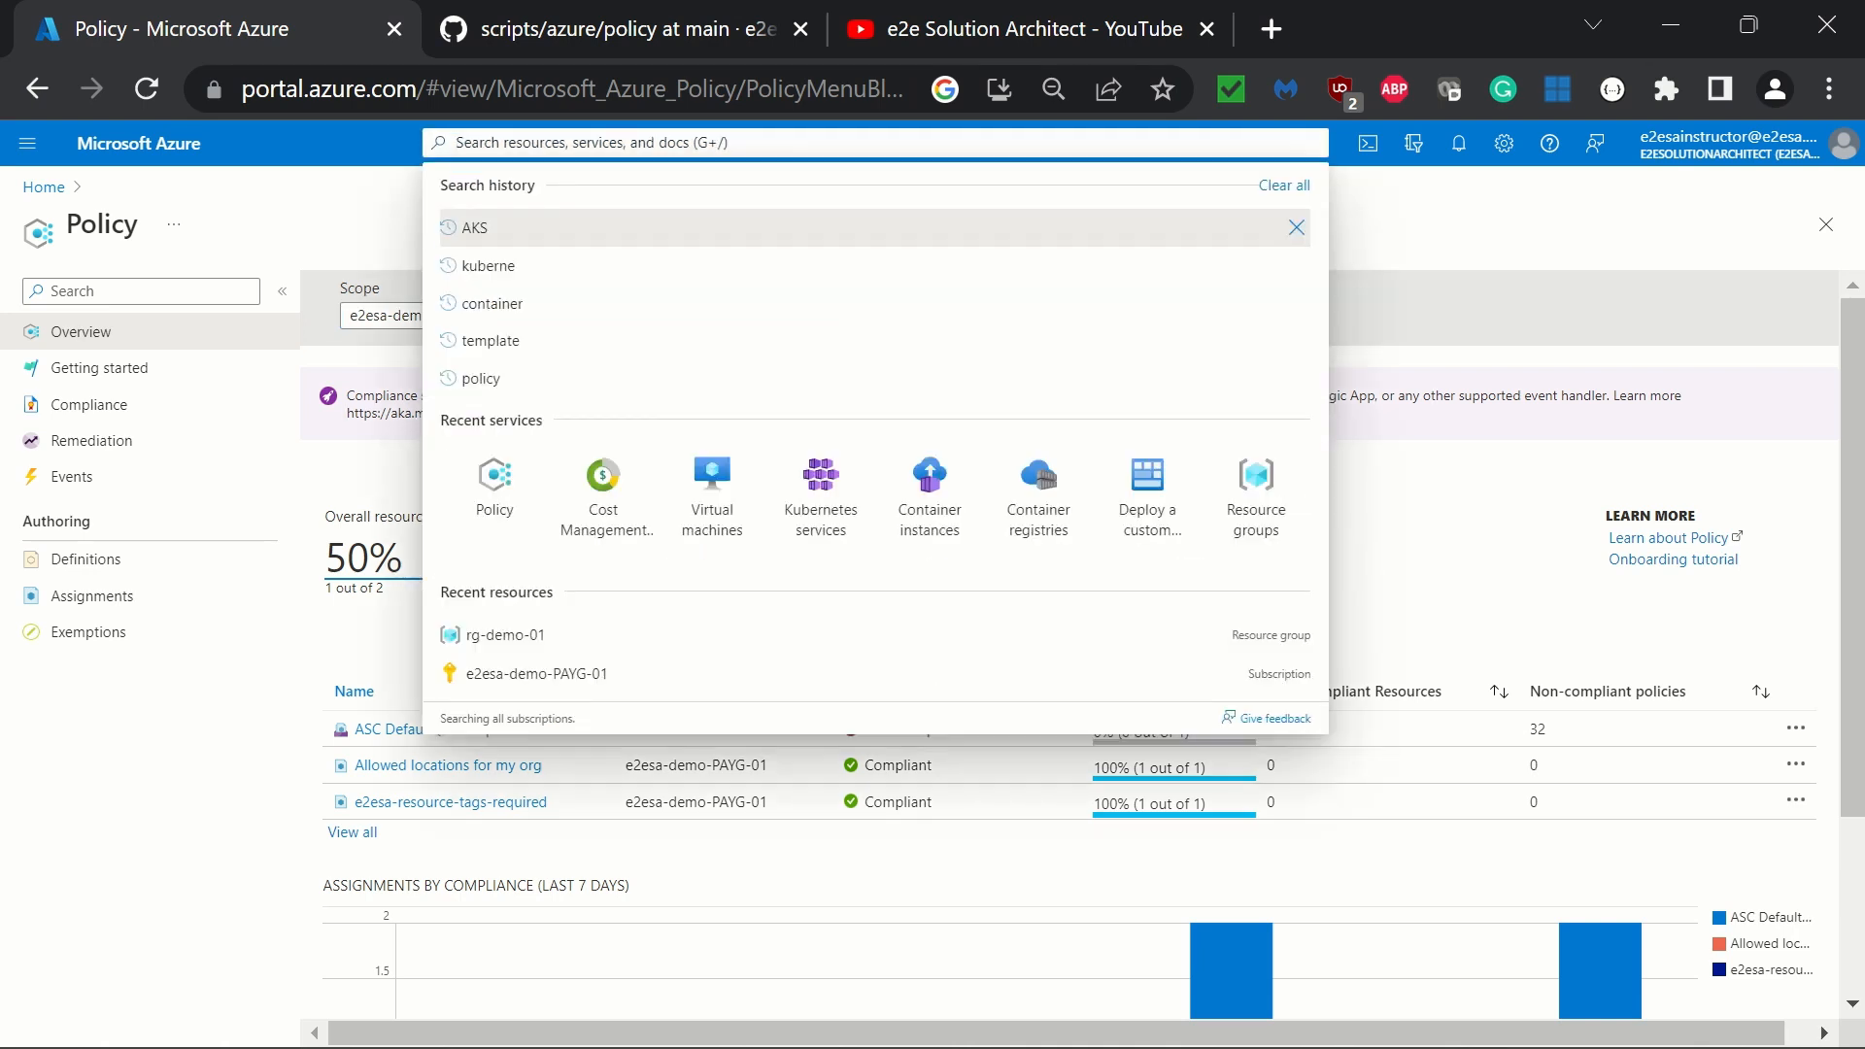
type("vir")
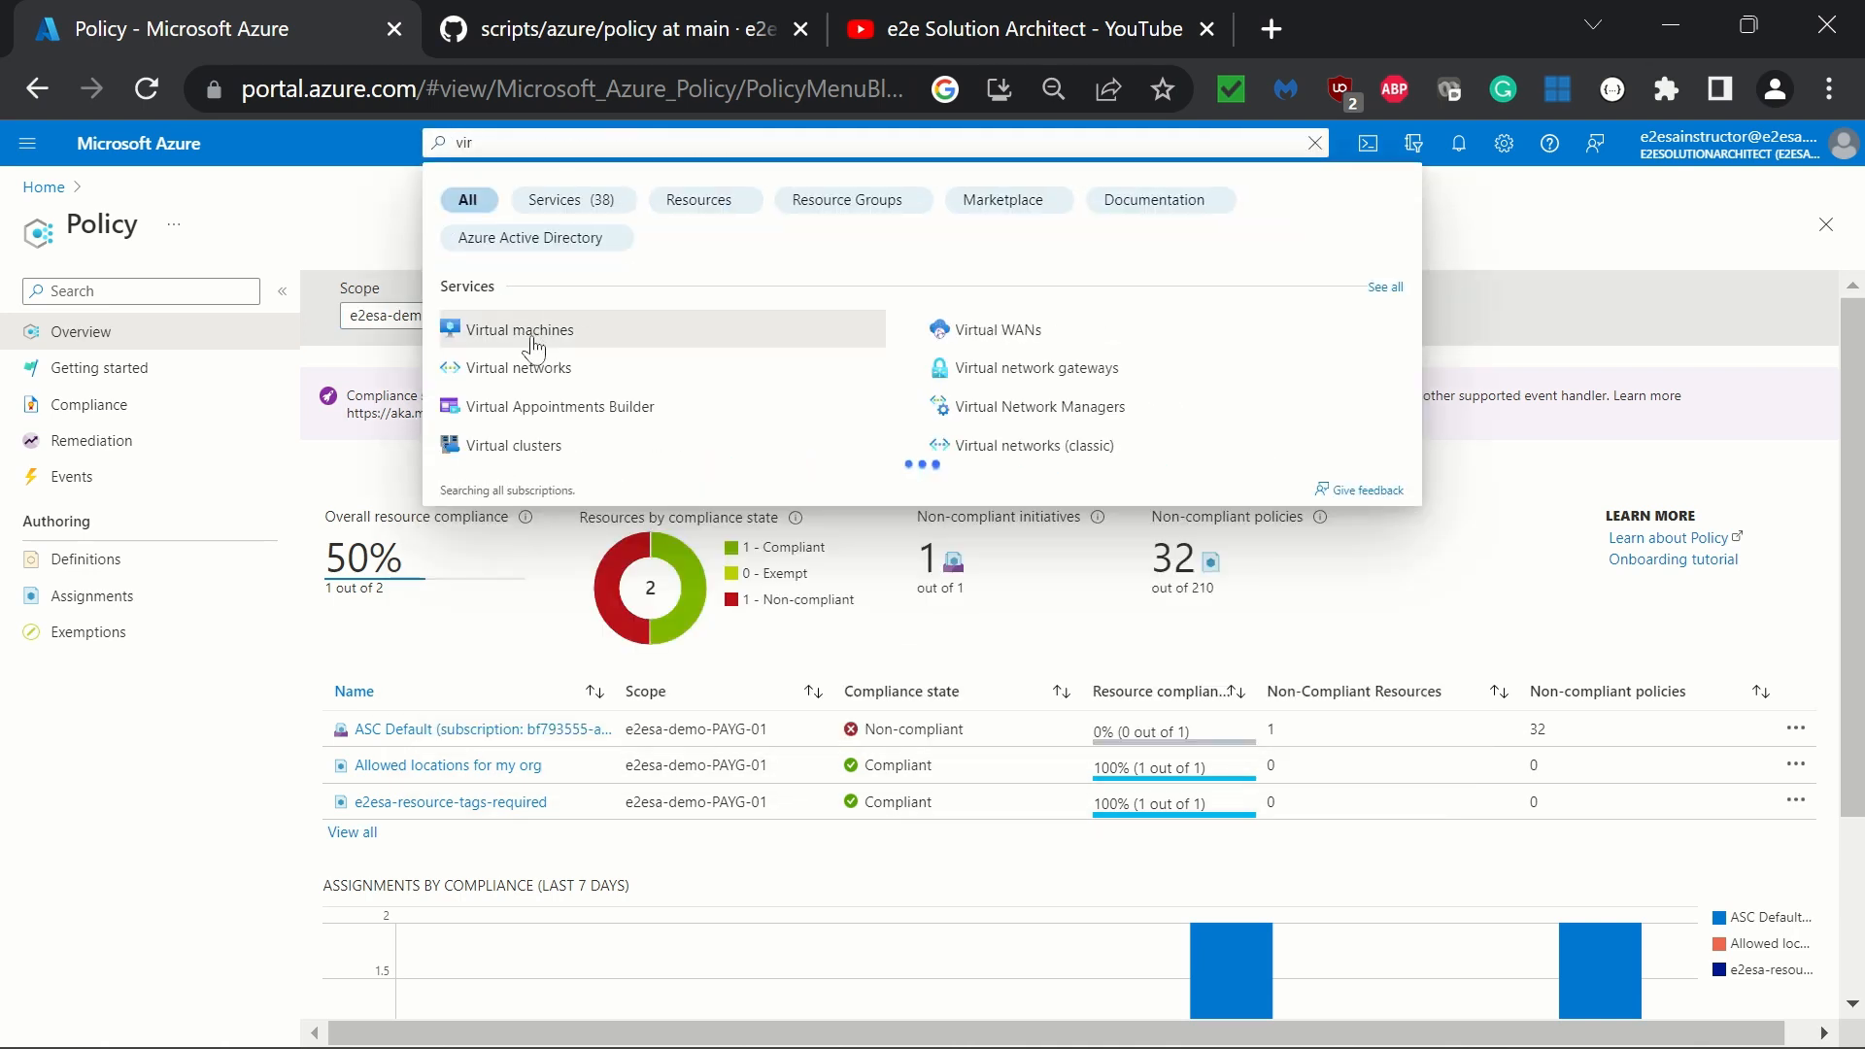
left_click(533, 347)
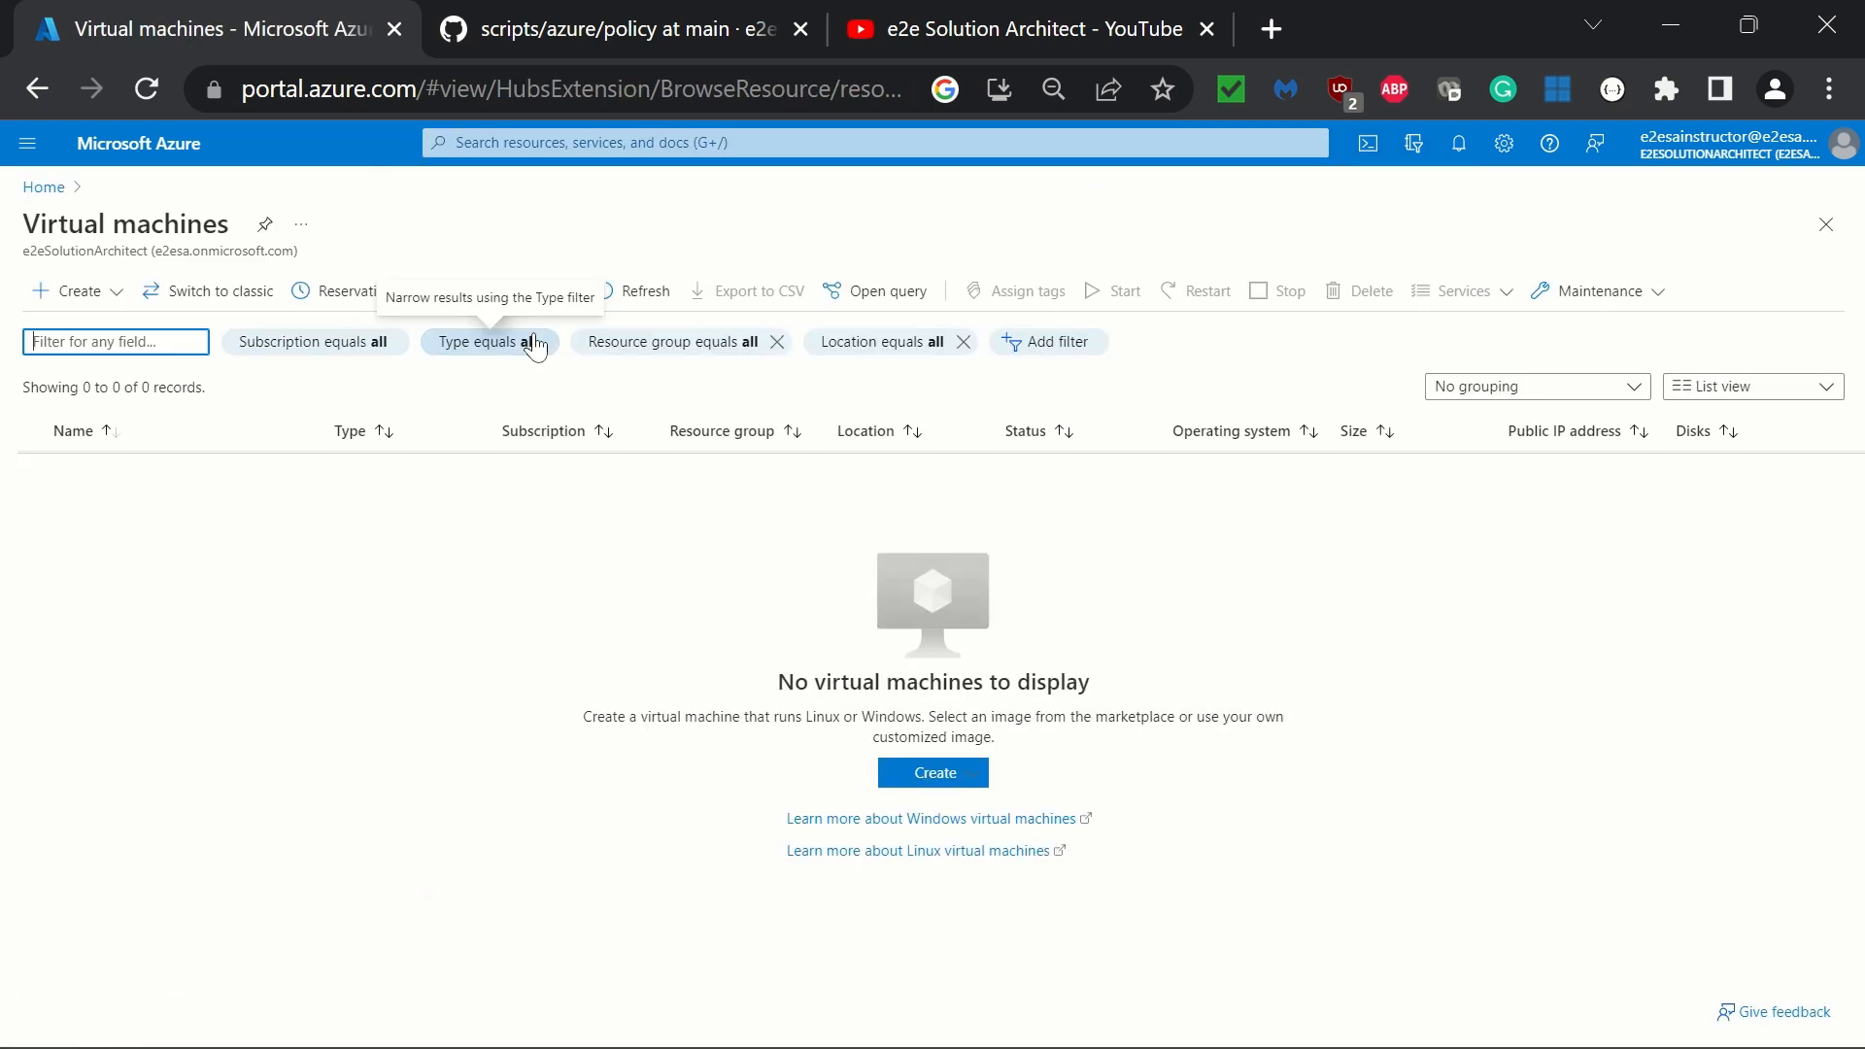
left_click(932, 777)
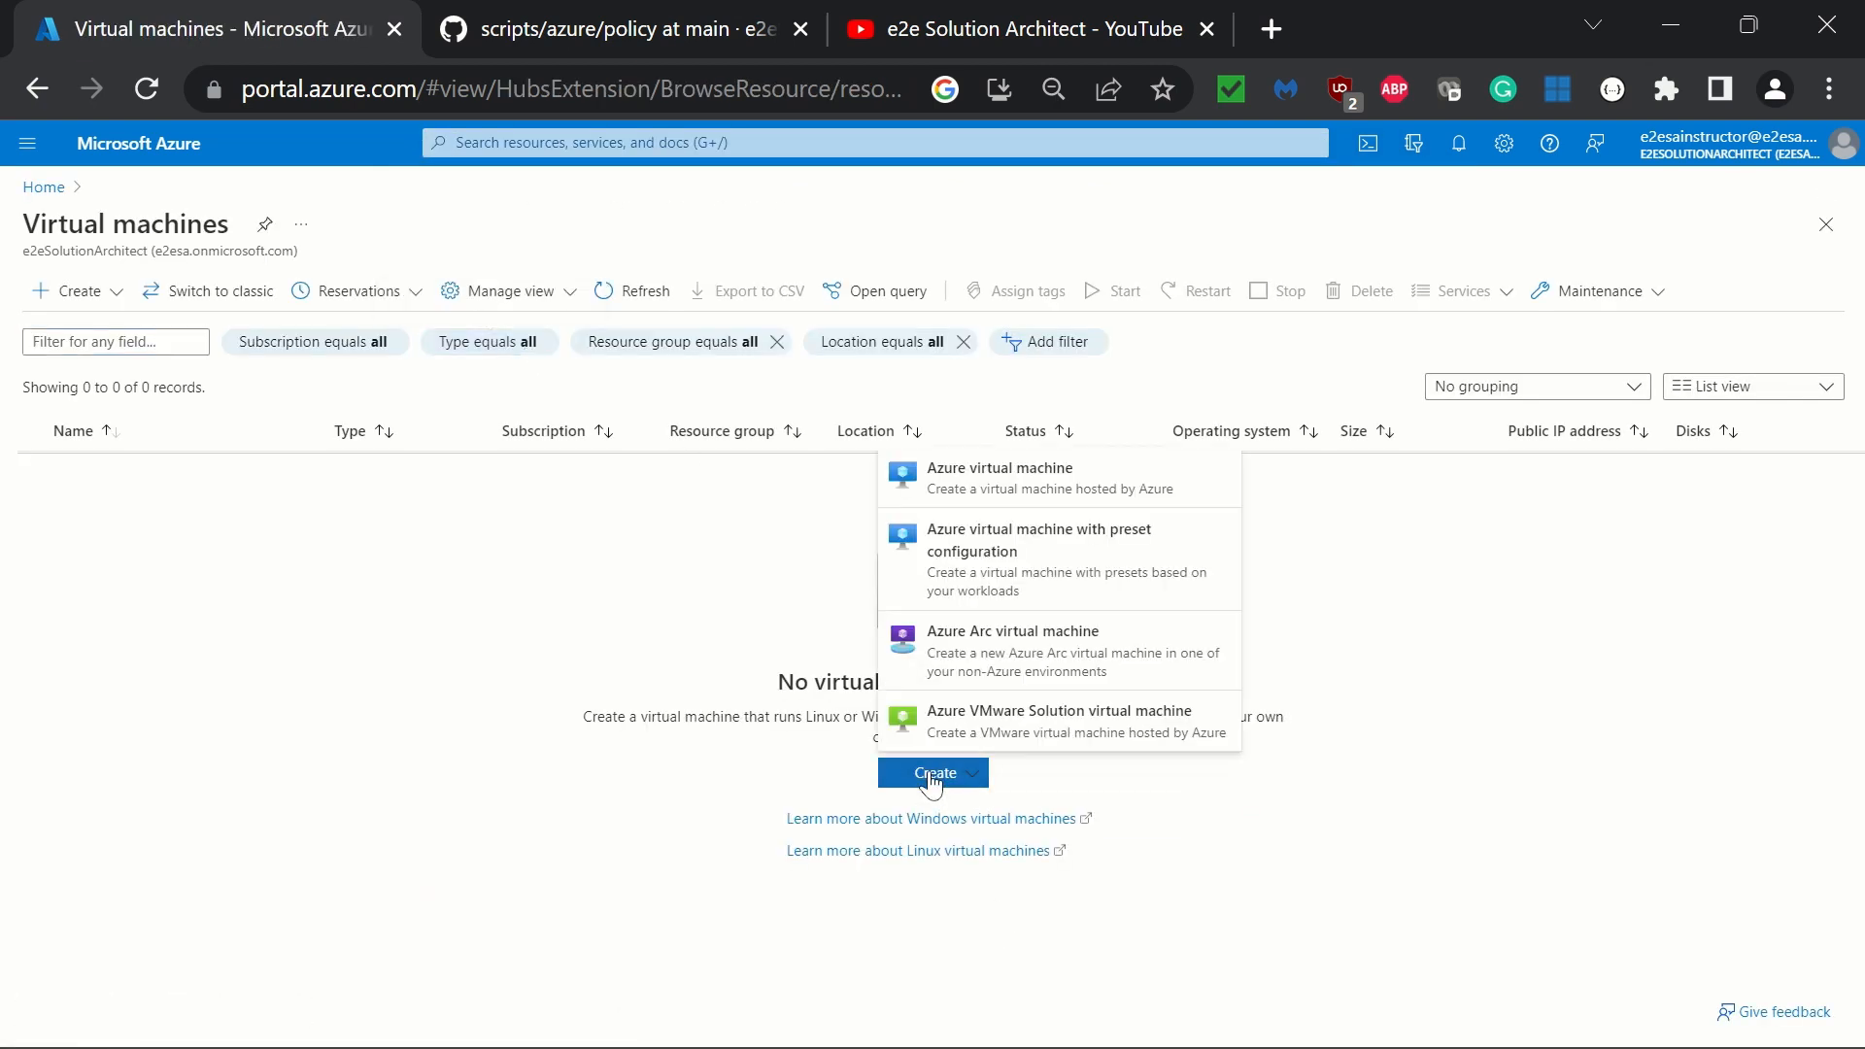
left_click(1083, 479)
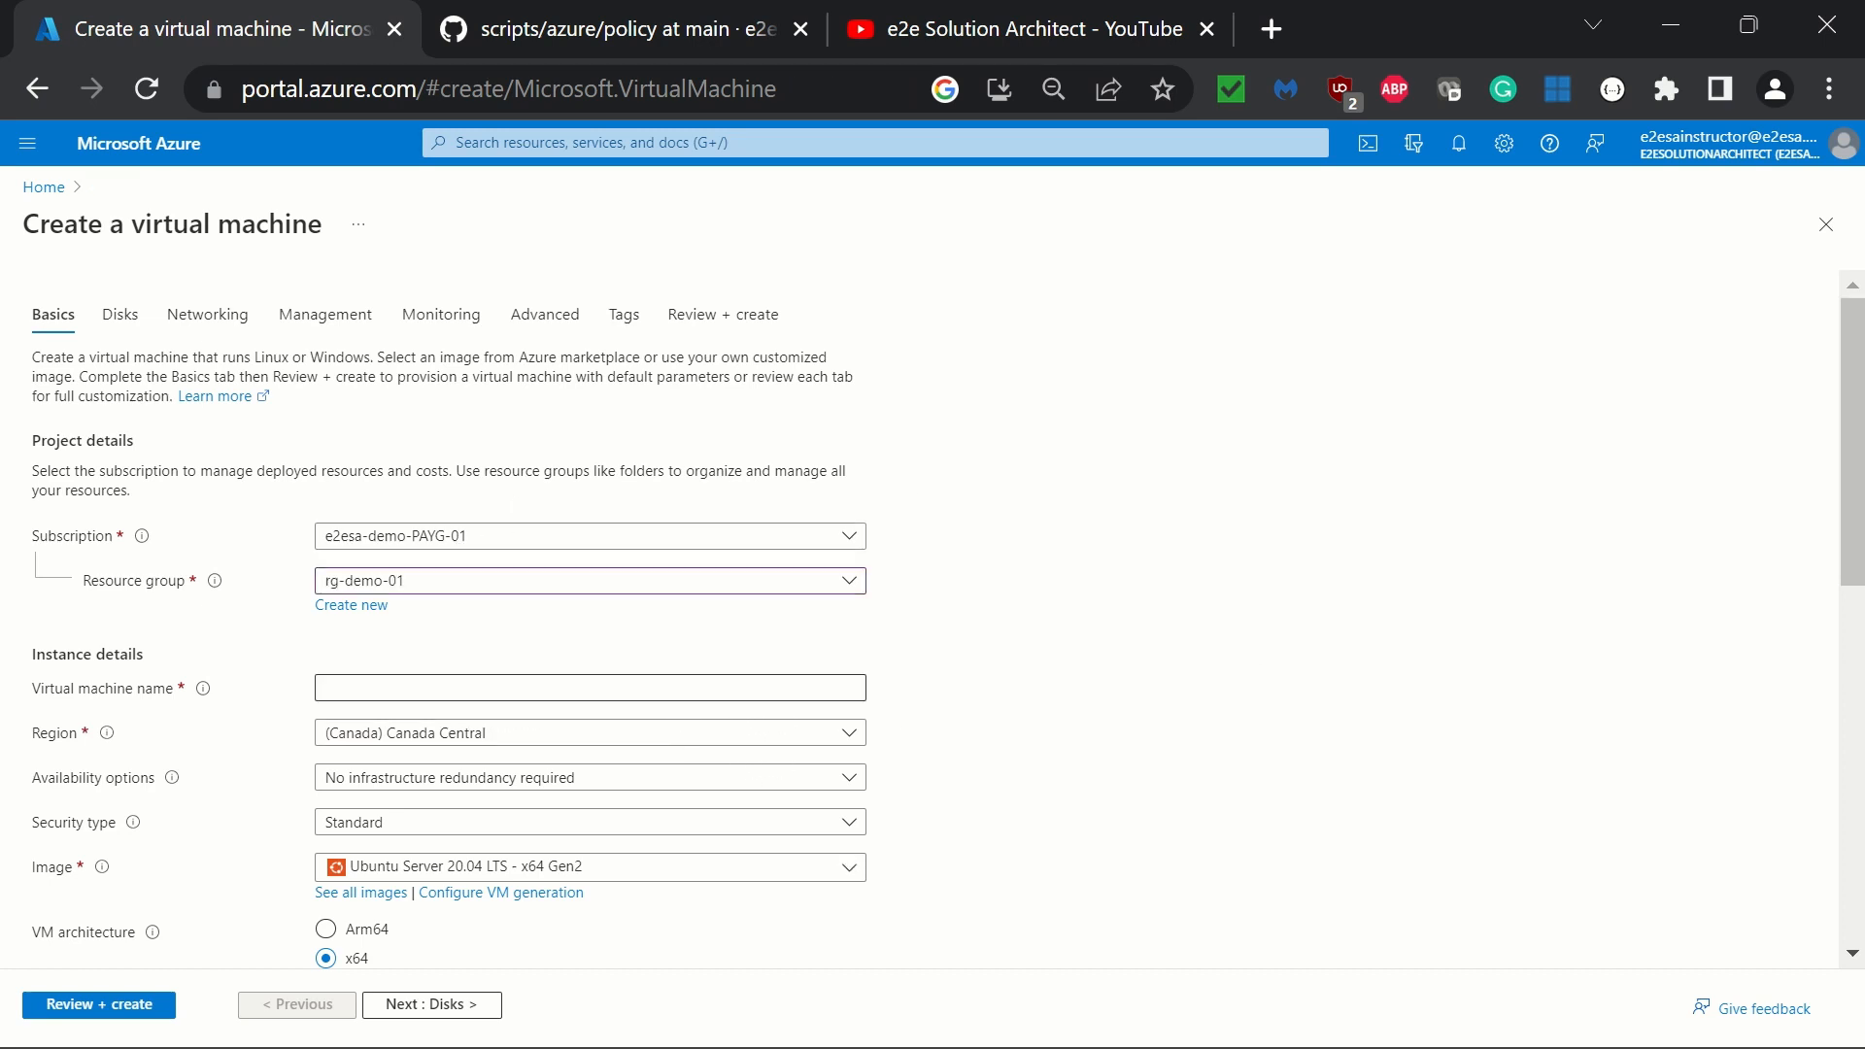
Step: Name the virtual machine demo-policy
left_click(684, 690)
type("demo-")
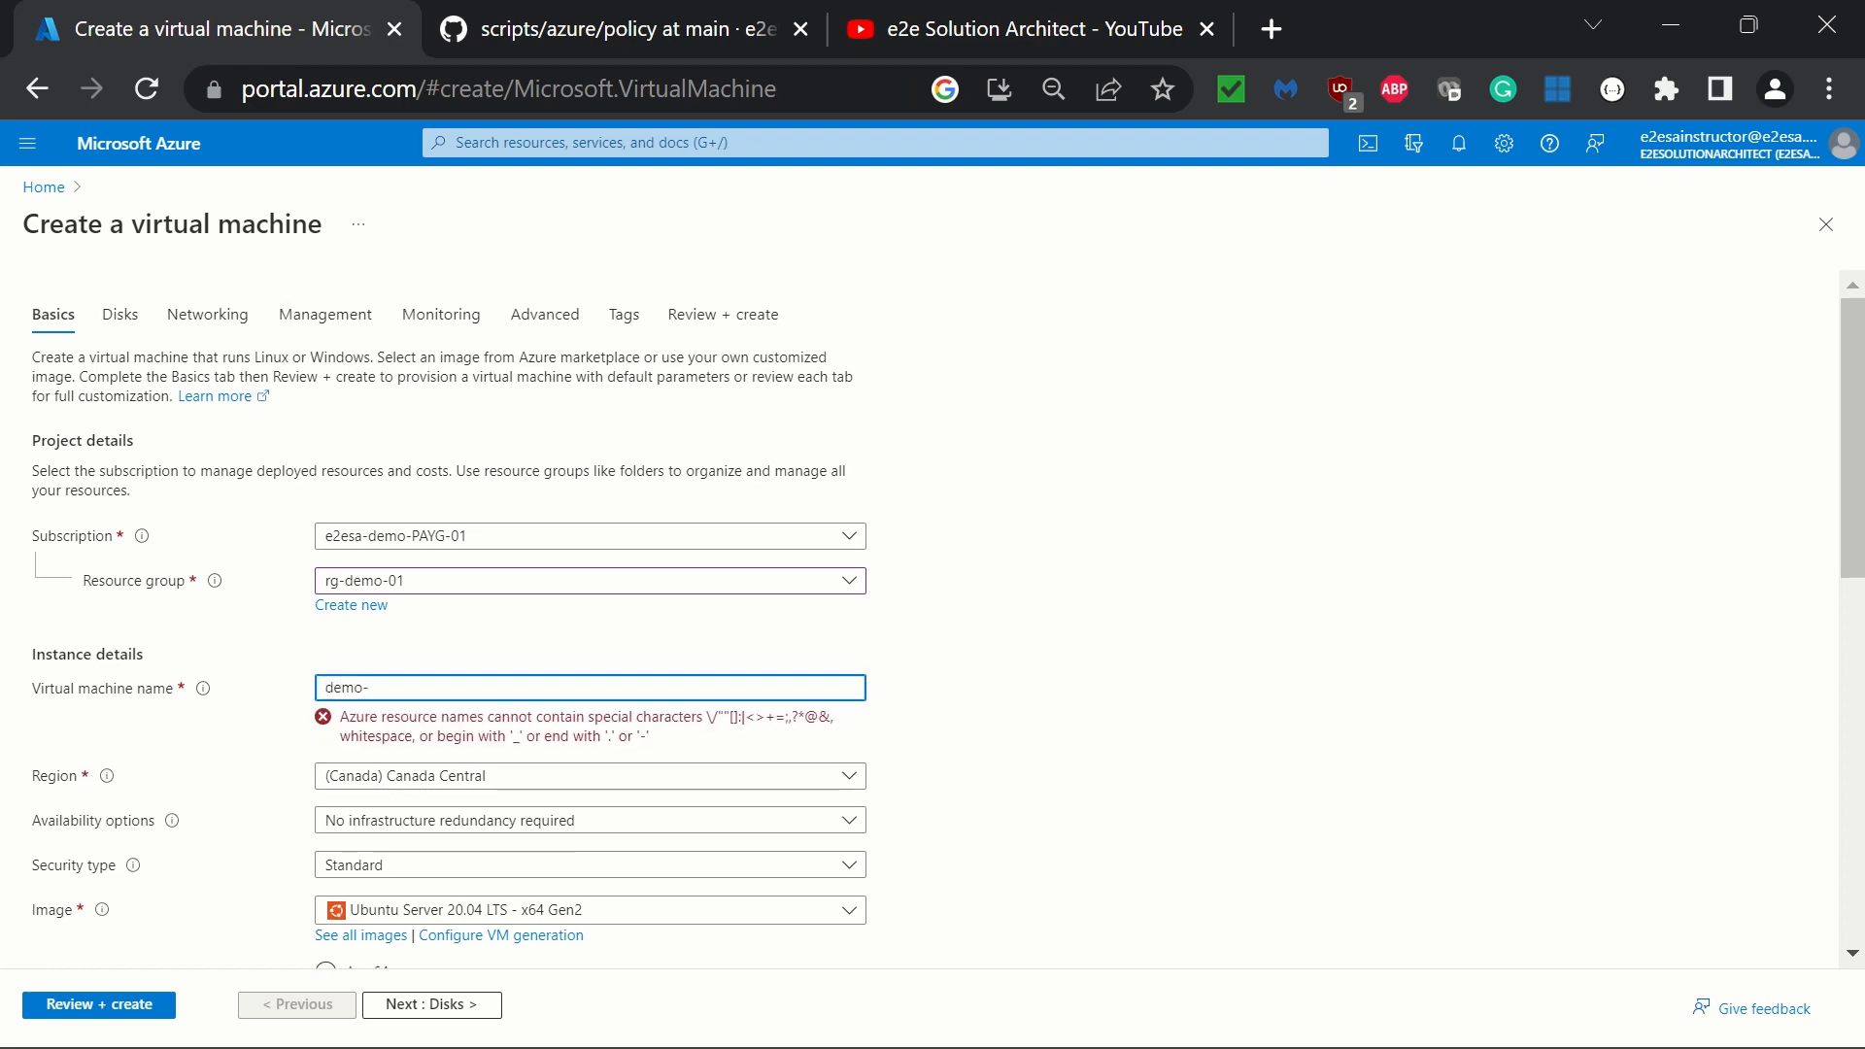
type("policy")
left_click(1490, 857)
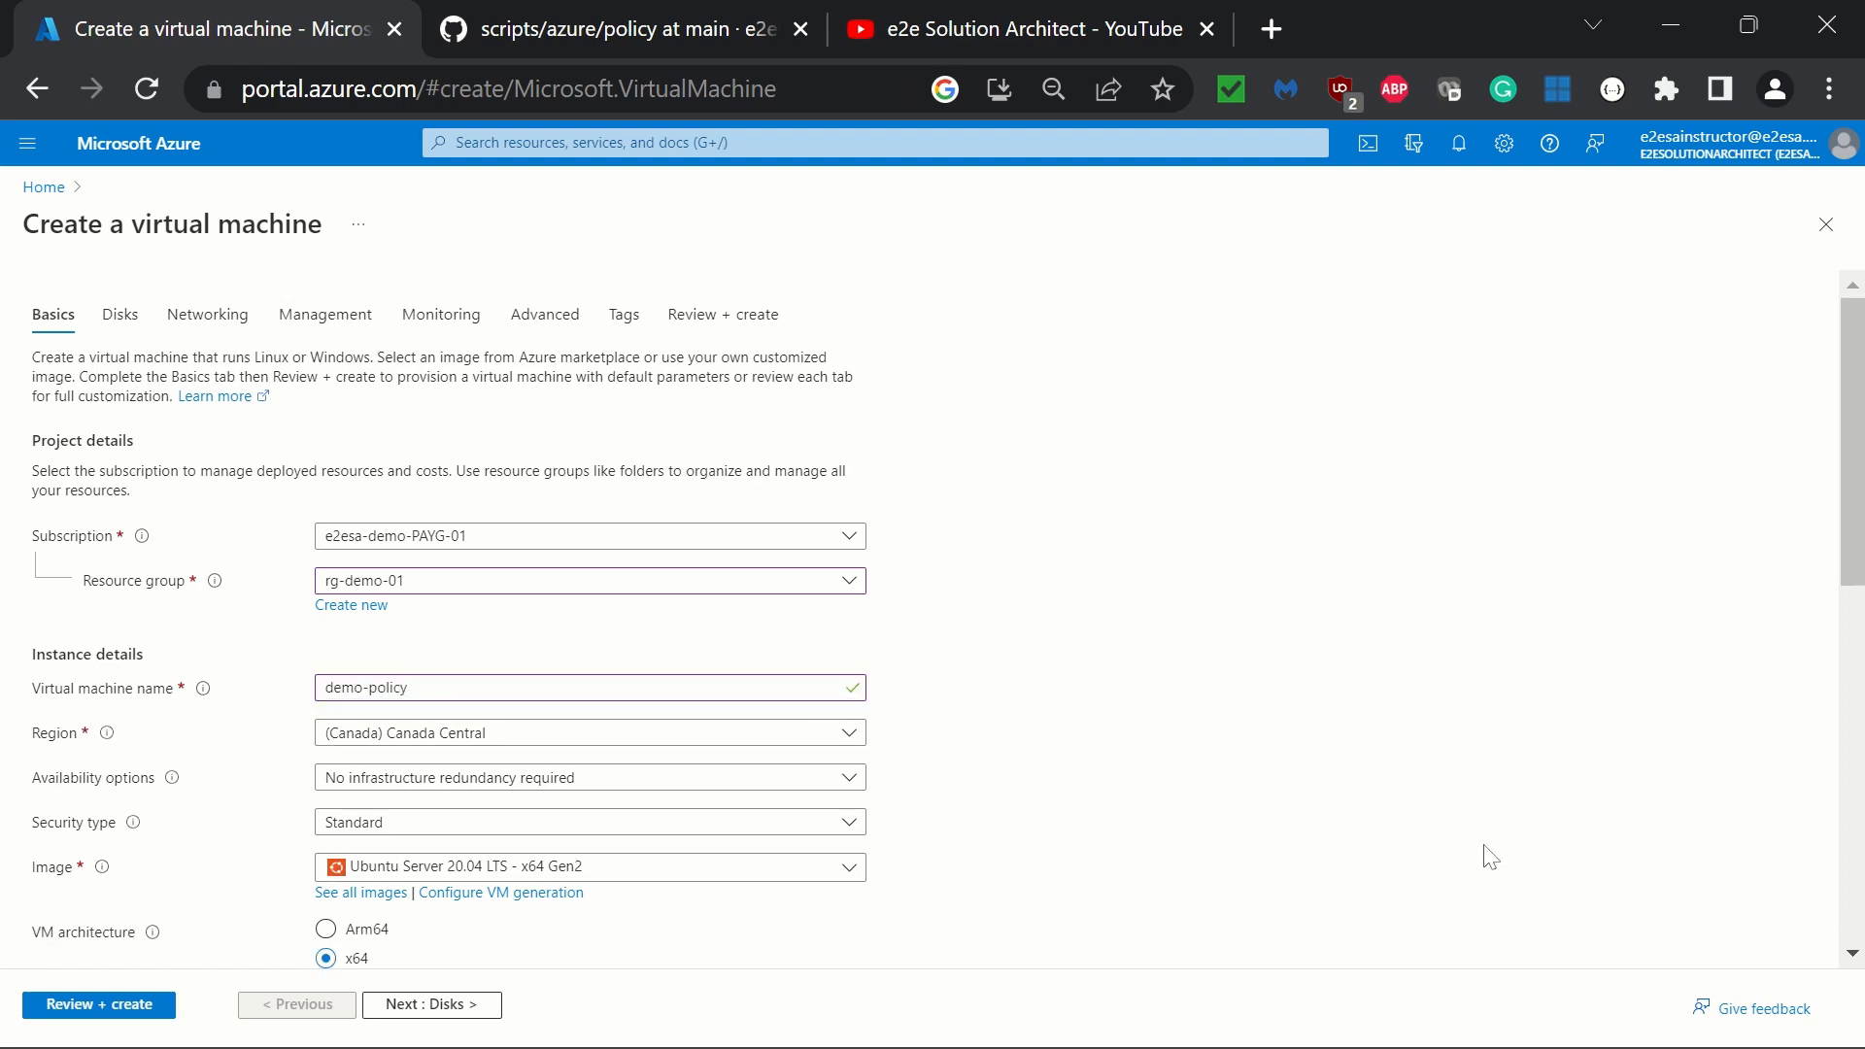
Step: Set the virtual machine's region to (US) West US and submit the configuration for validation
scroll(1491, 857, "down", 5)
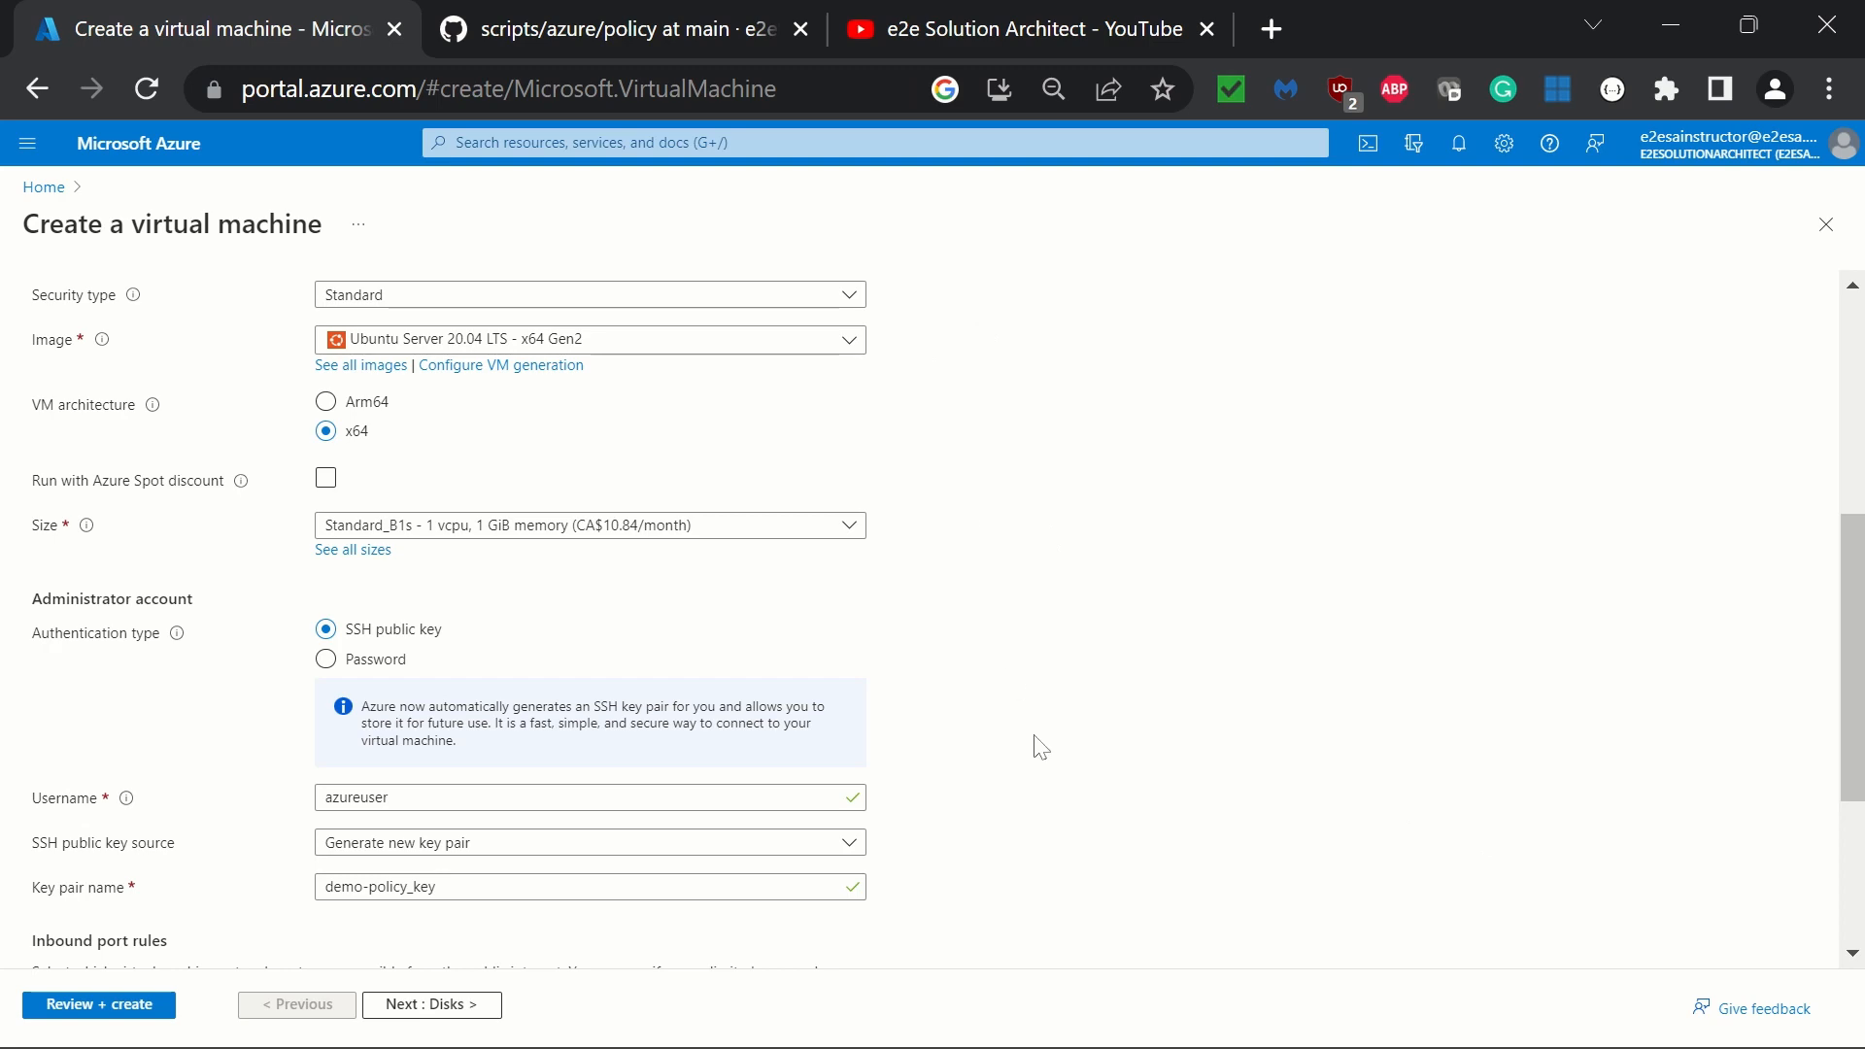
scroll(1037, 745, "up", 5)
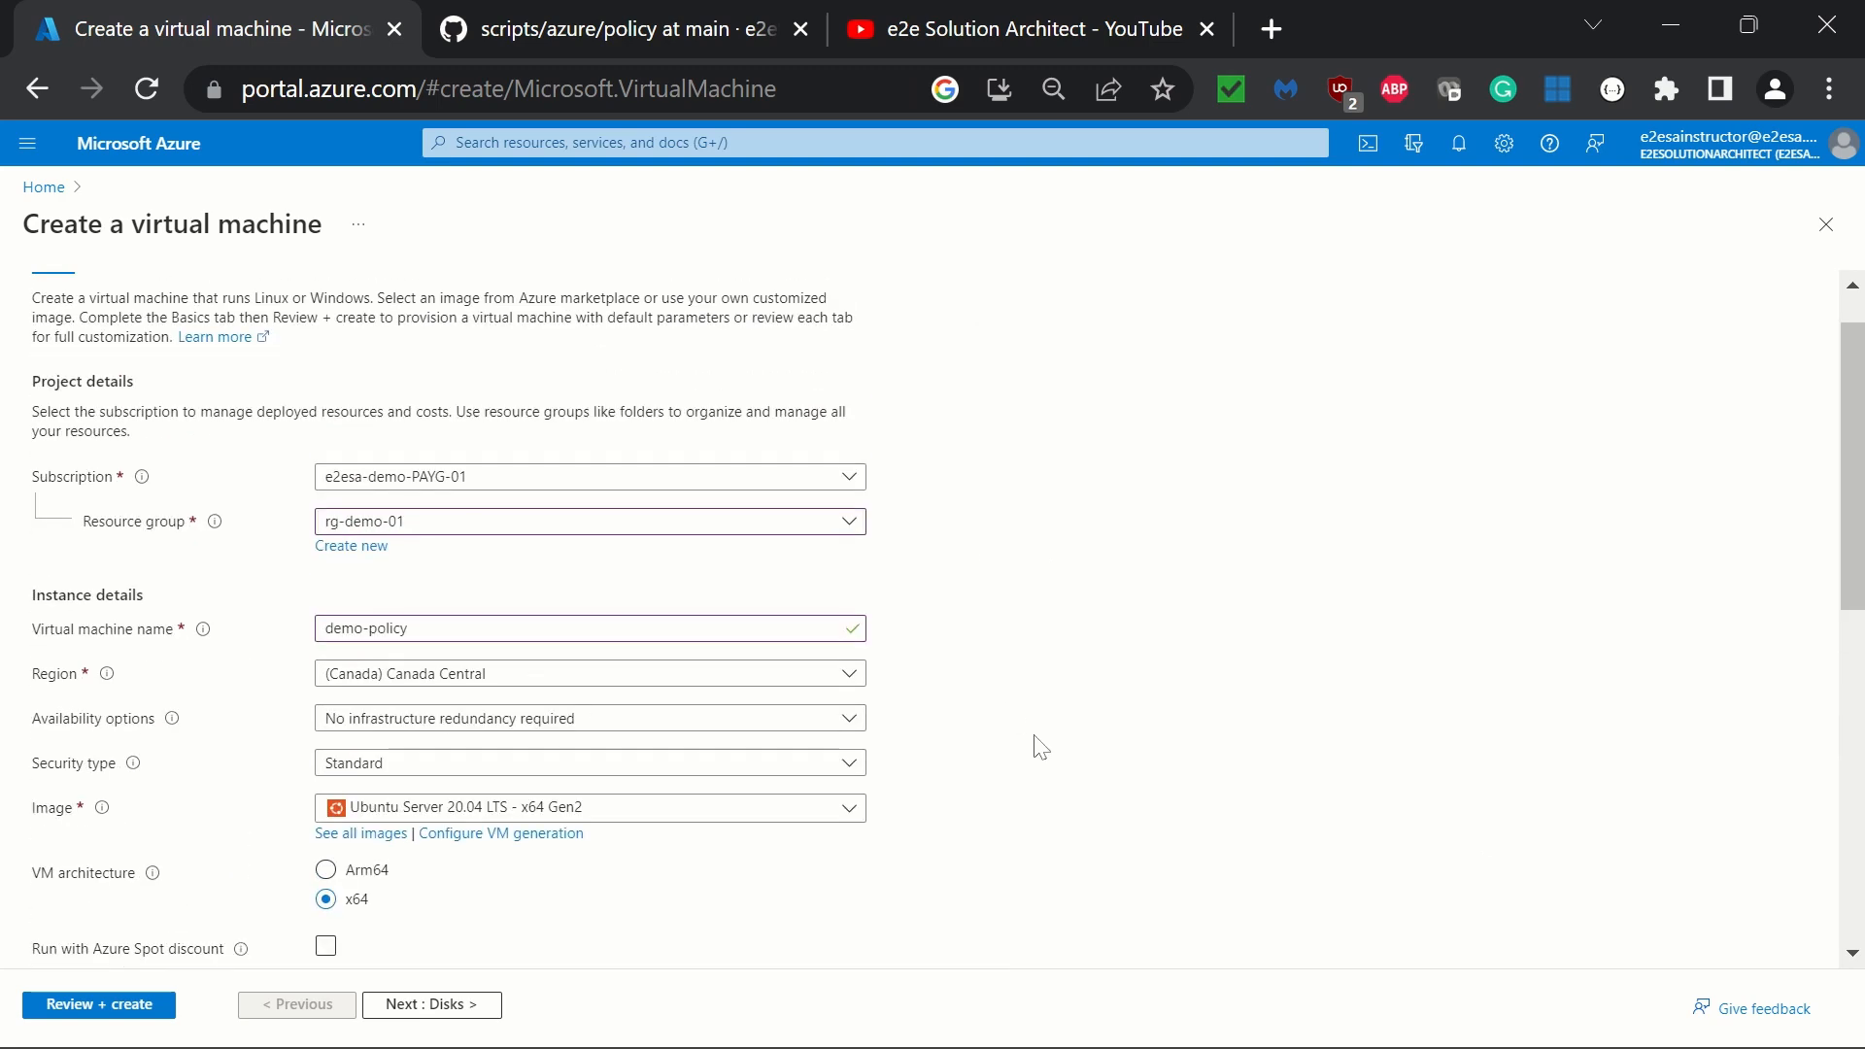
left_click(850, 680)
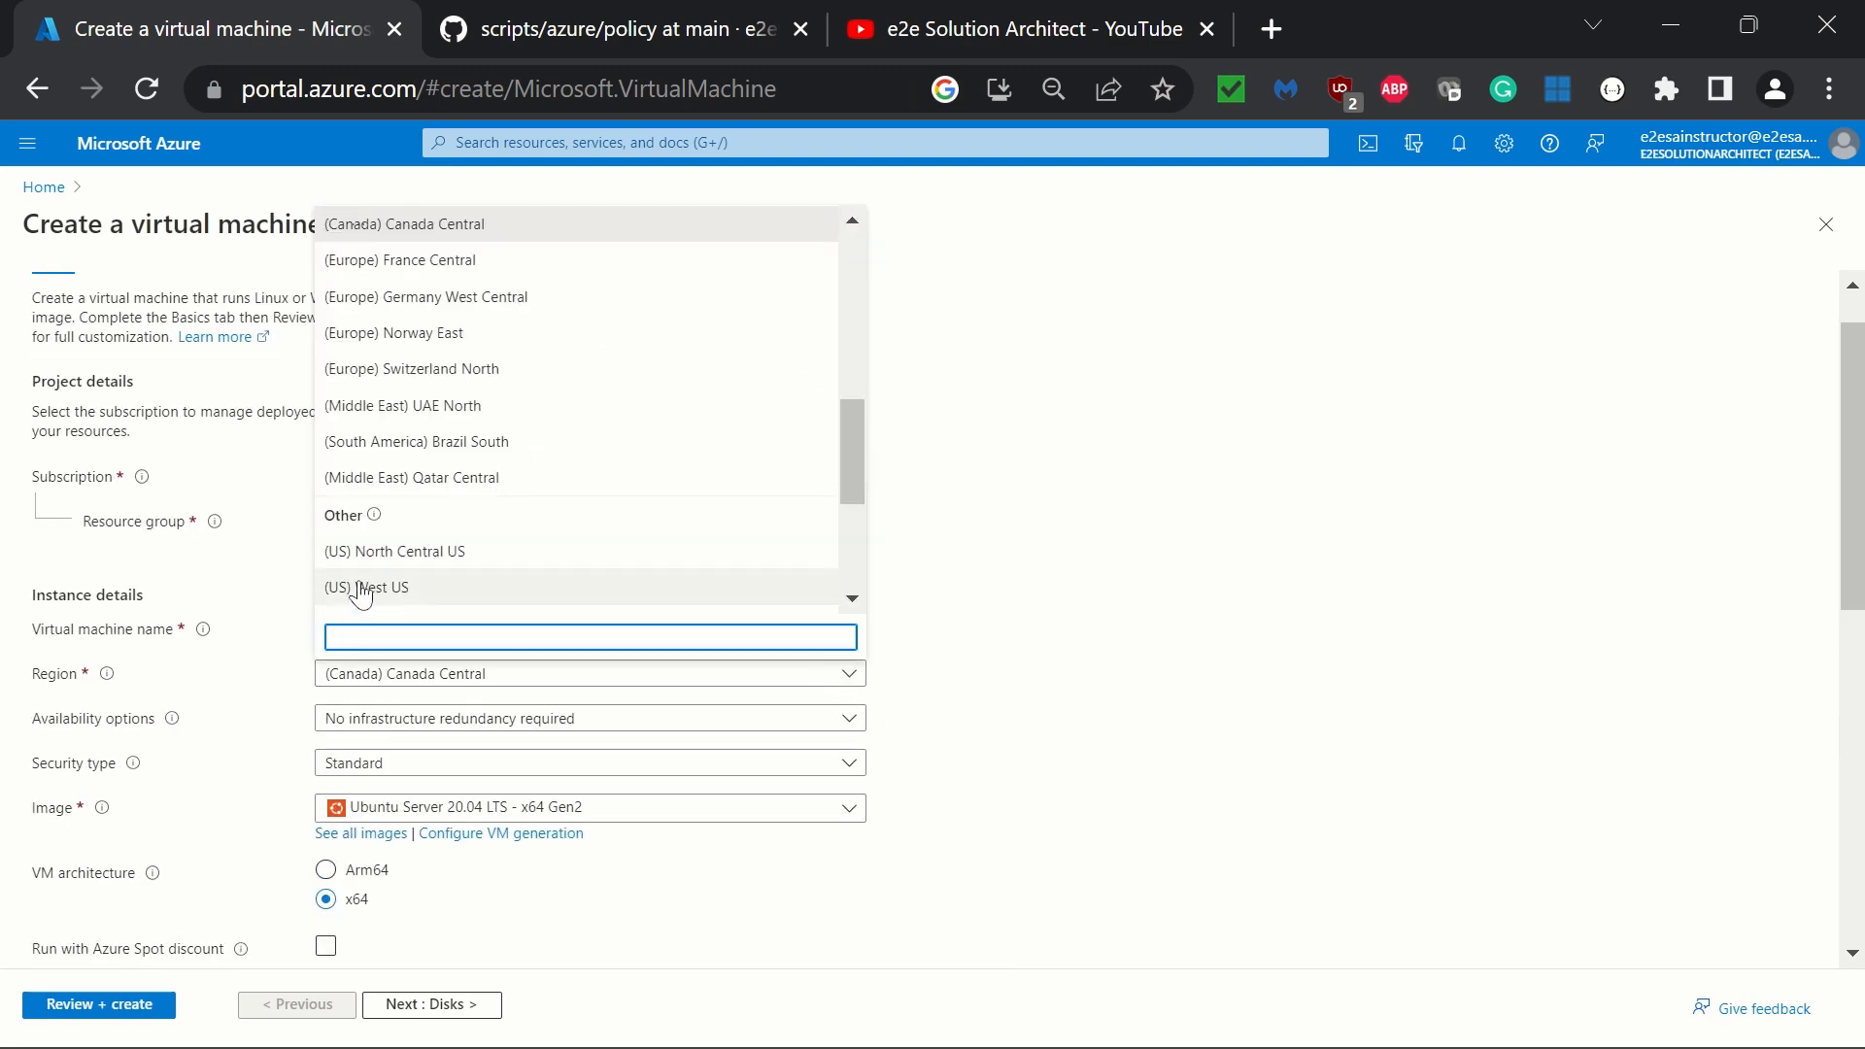
key("Escape")
left_click(1110, 631)
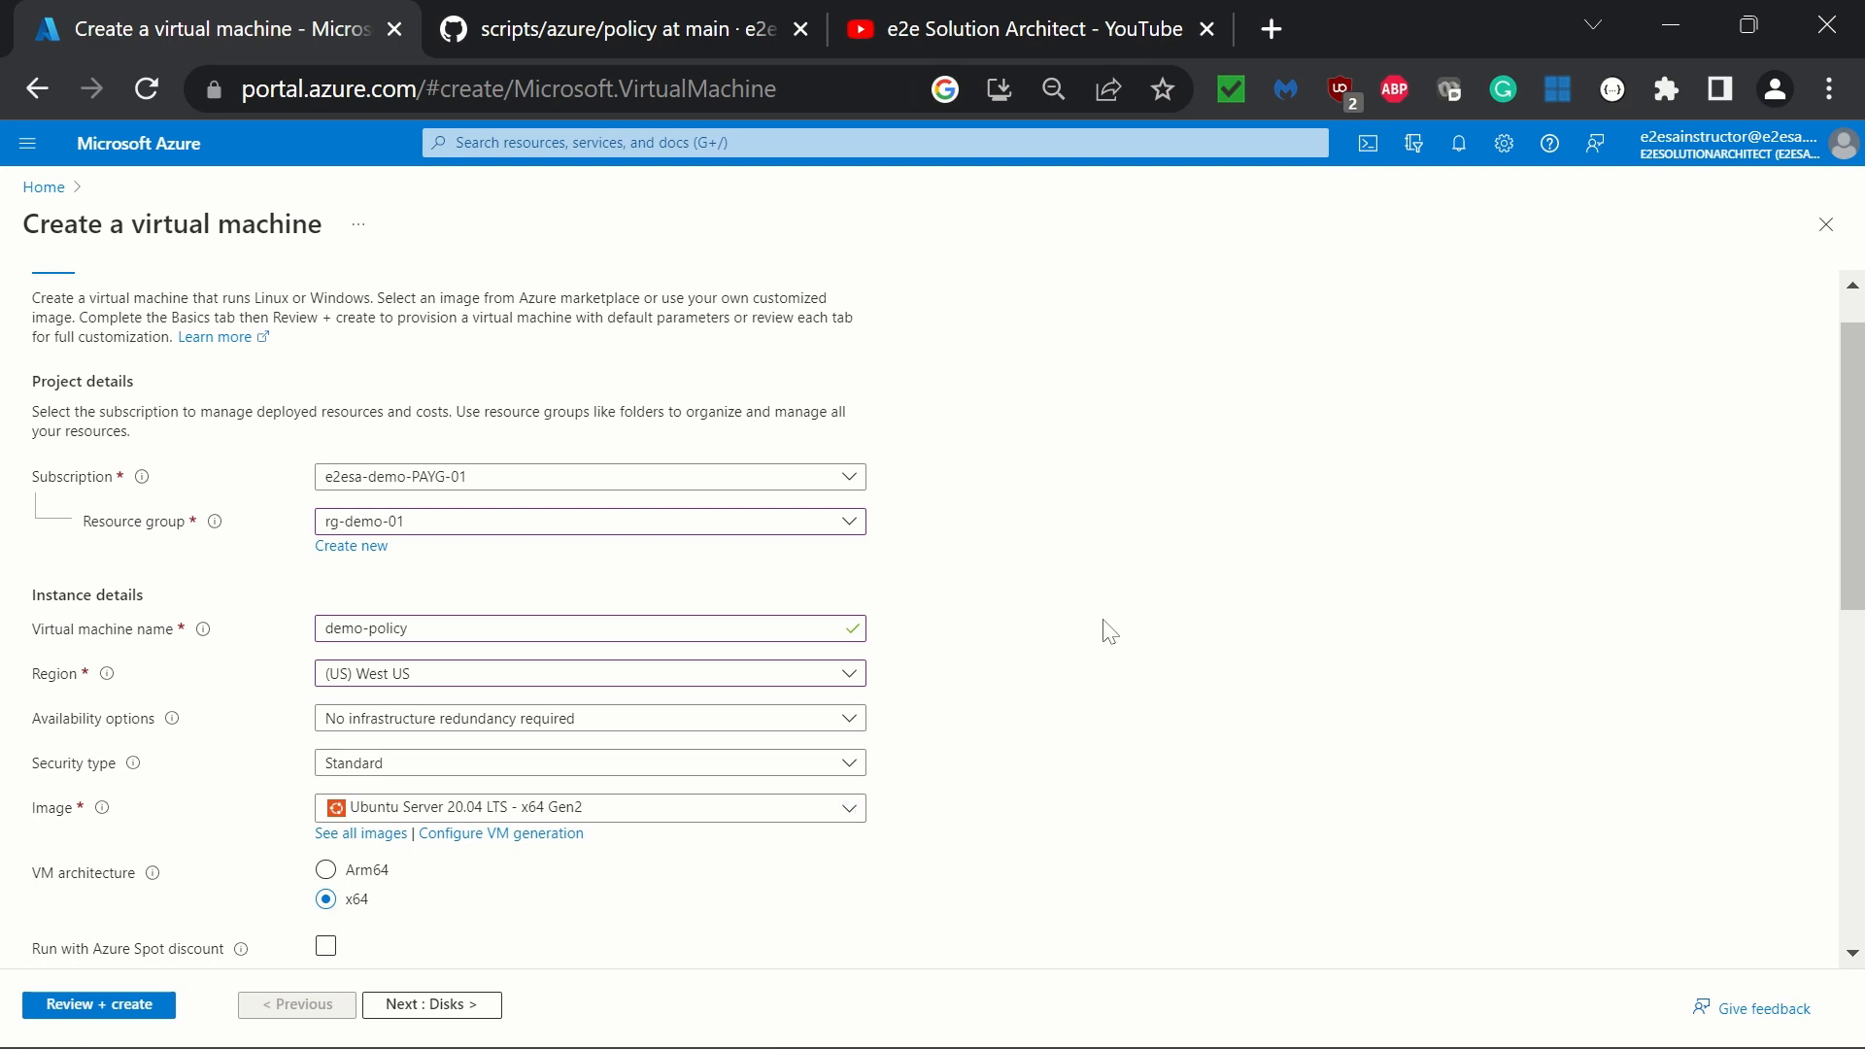
scroll(1110, 632, "down", 8)
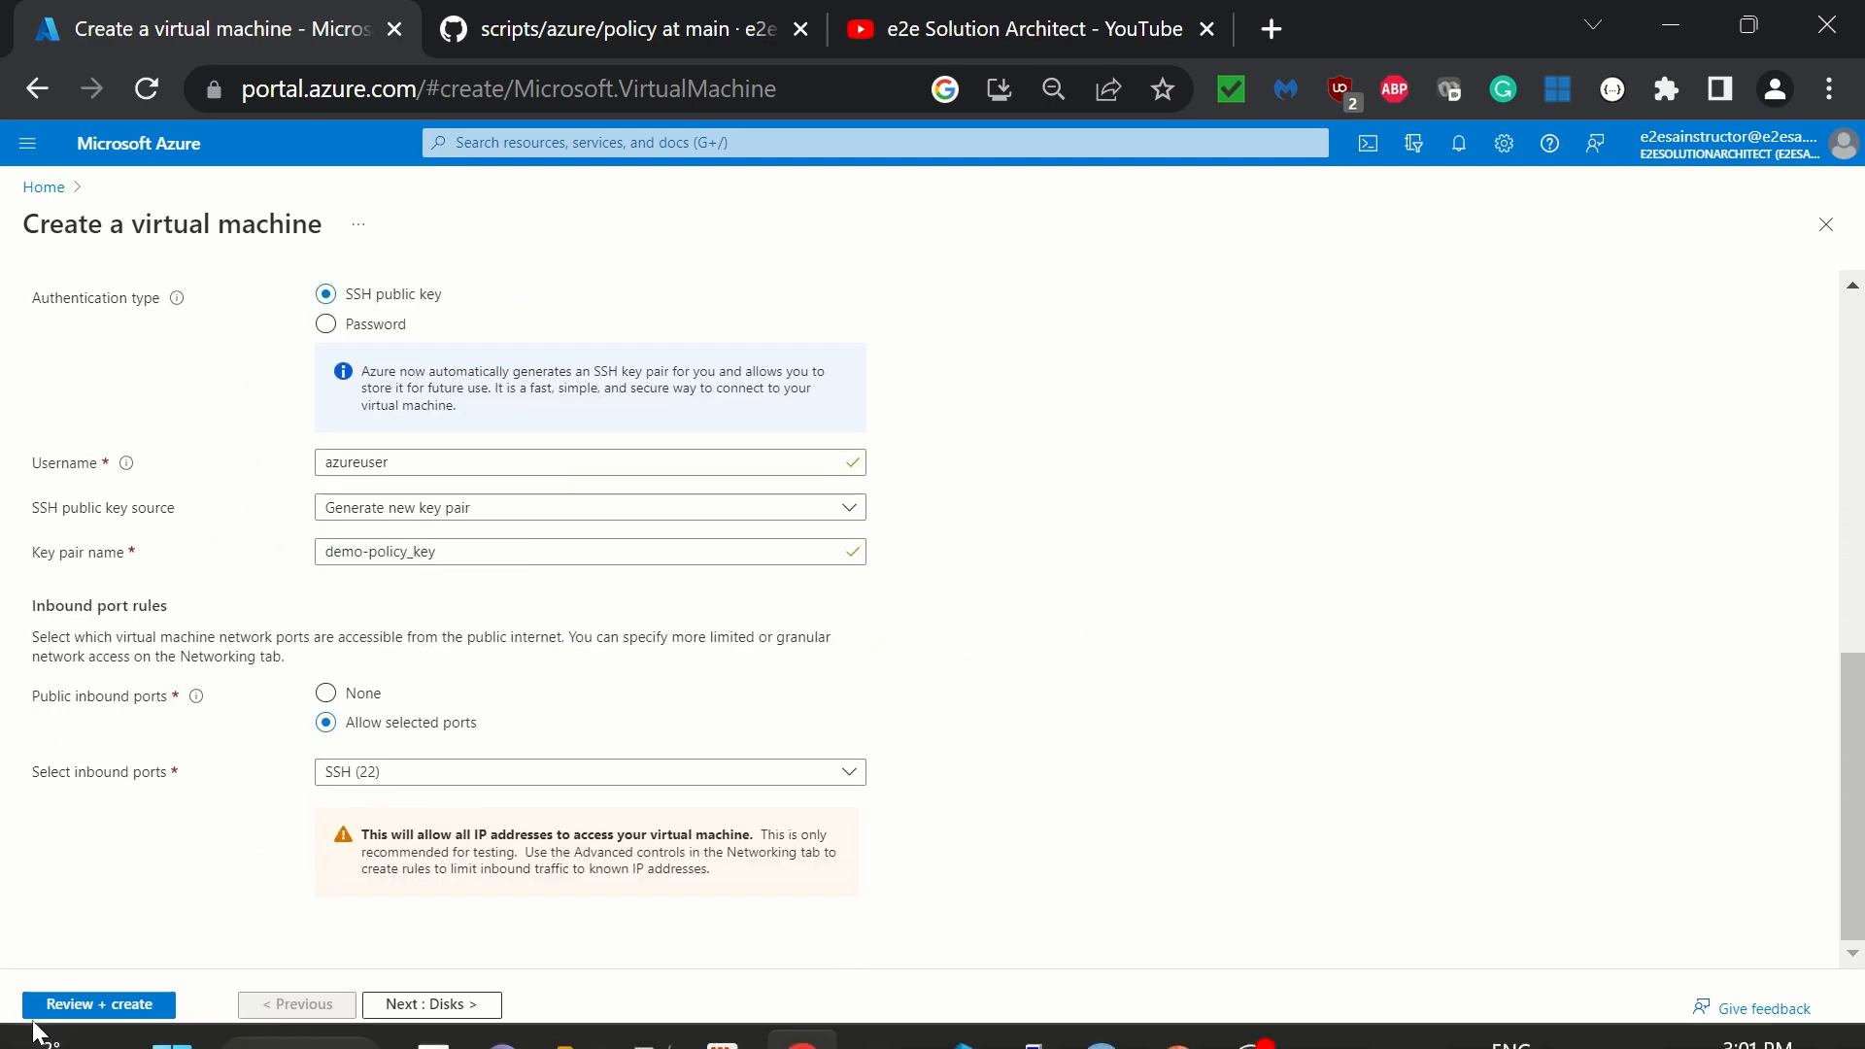
left_click(103, 1002)
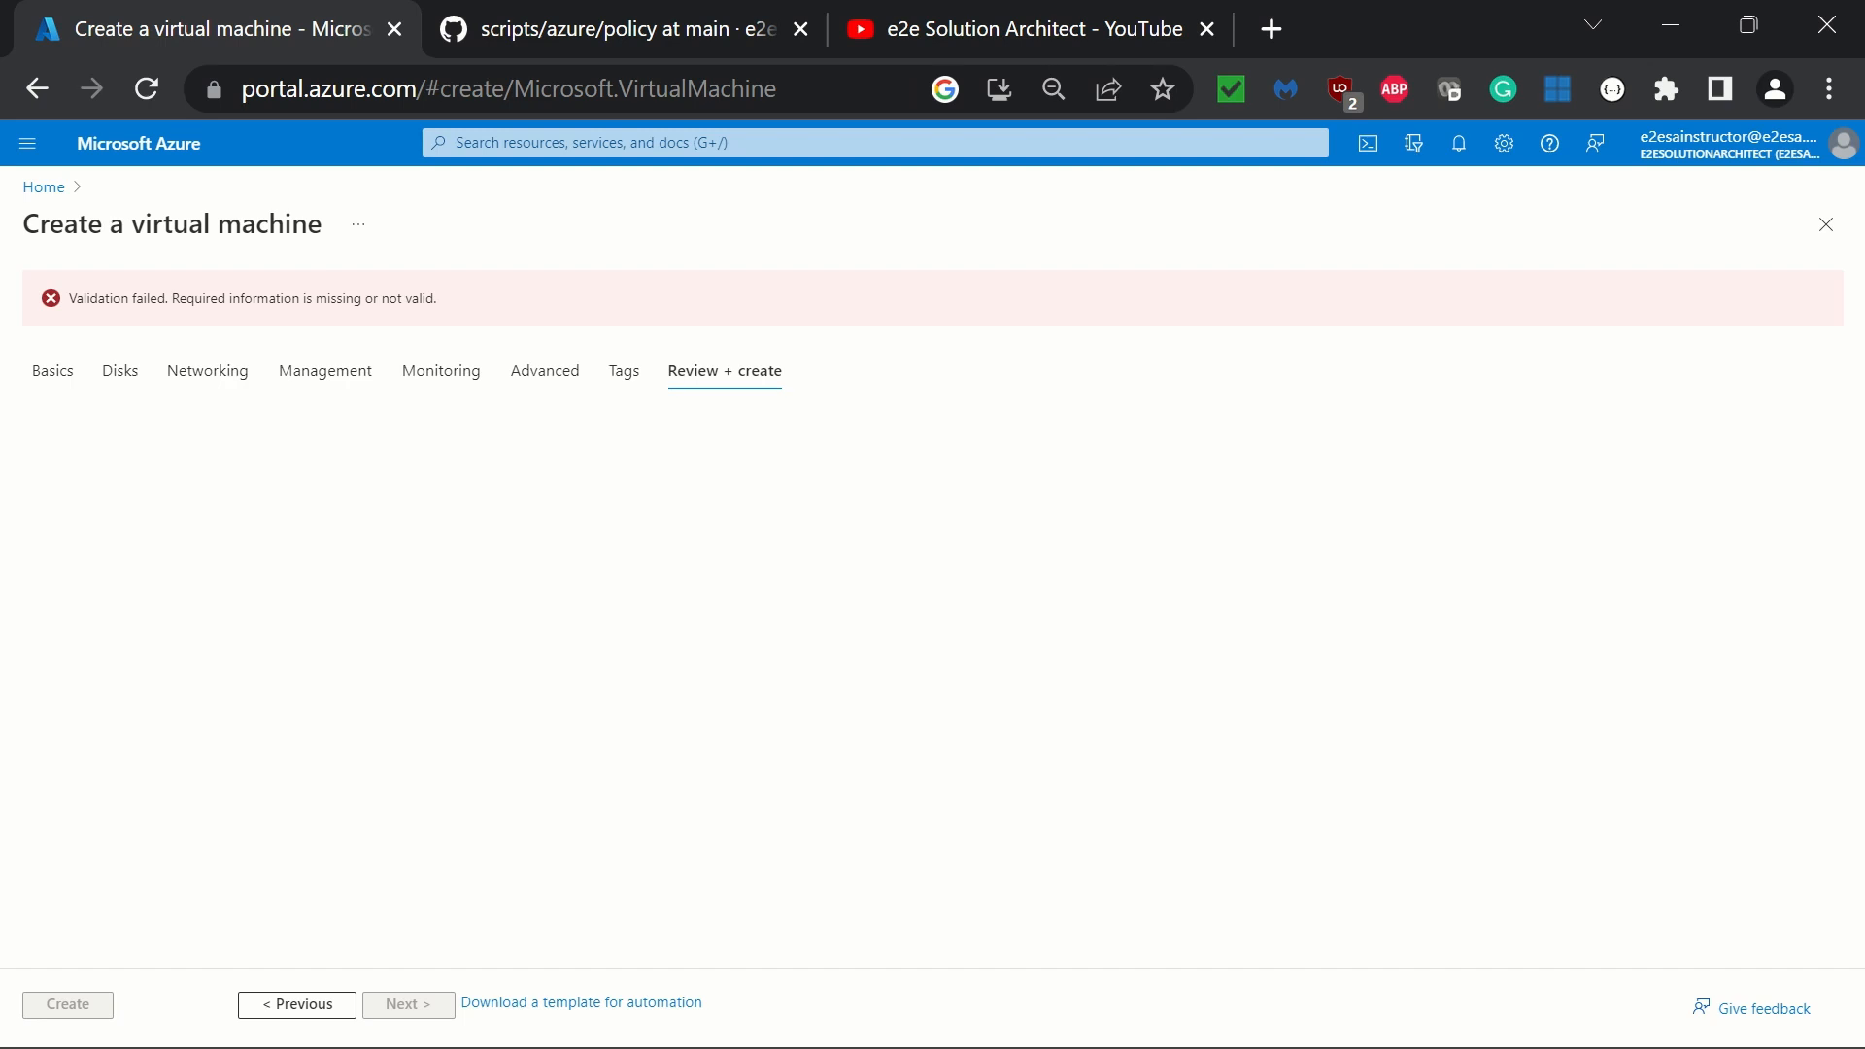
Step: Return to the virtual machine's basic settings and change its region to (Canada) Canada Central
left_click(54, 371)
scroll(1238, 718, "down", 2)
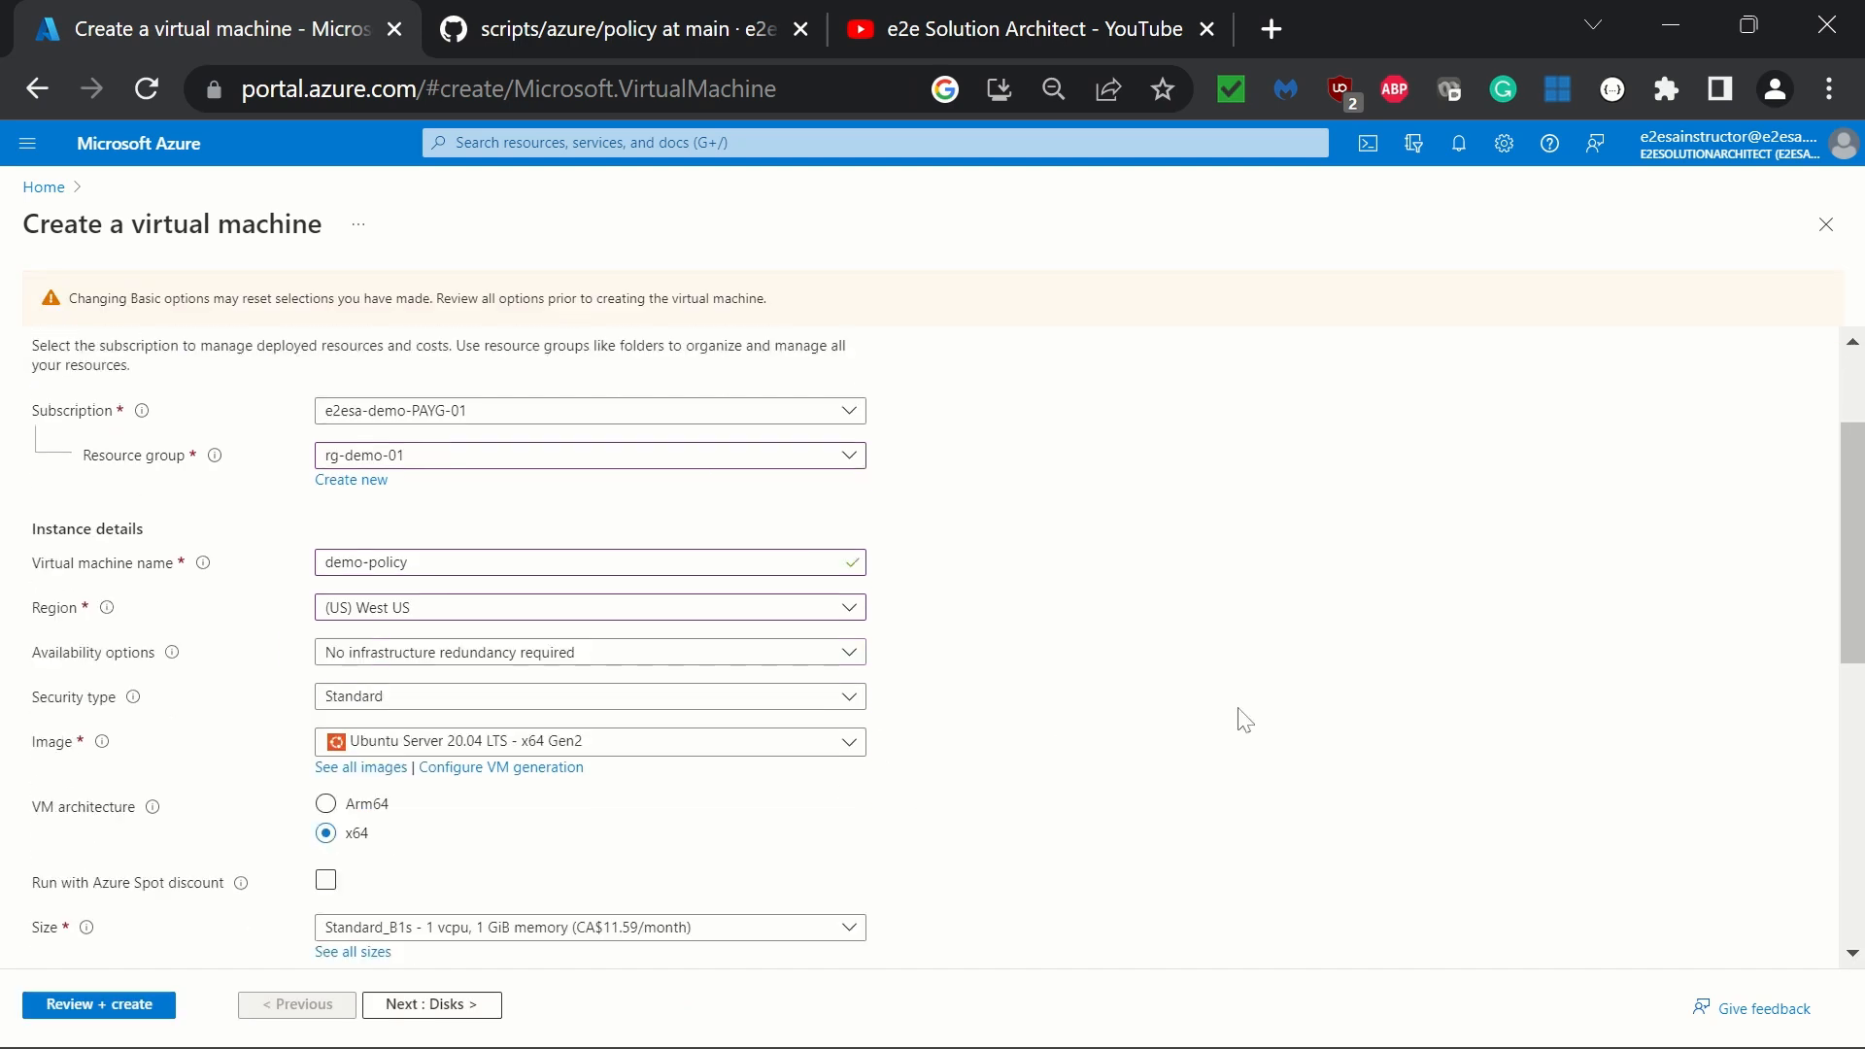
left_click(853, 608)
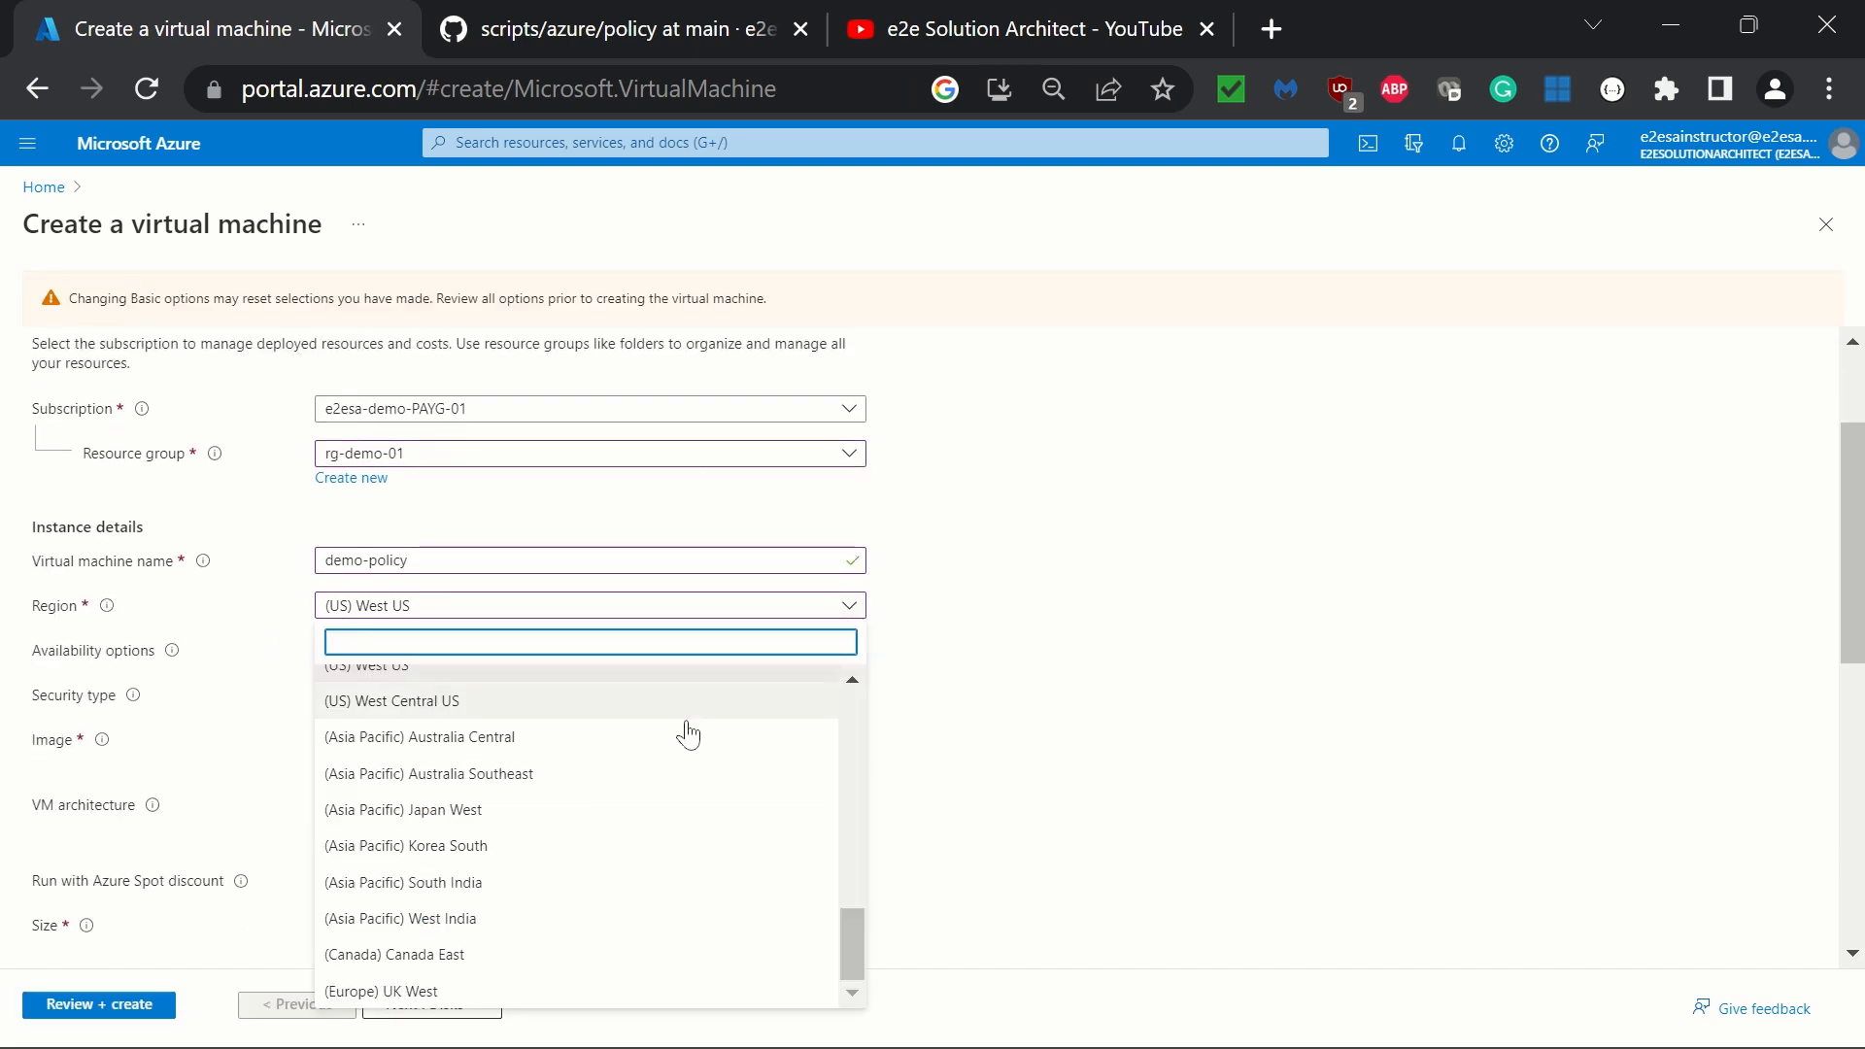
scroll(653, 797, "up", 10)
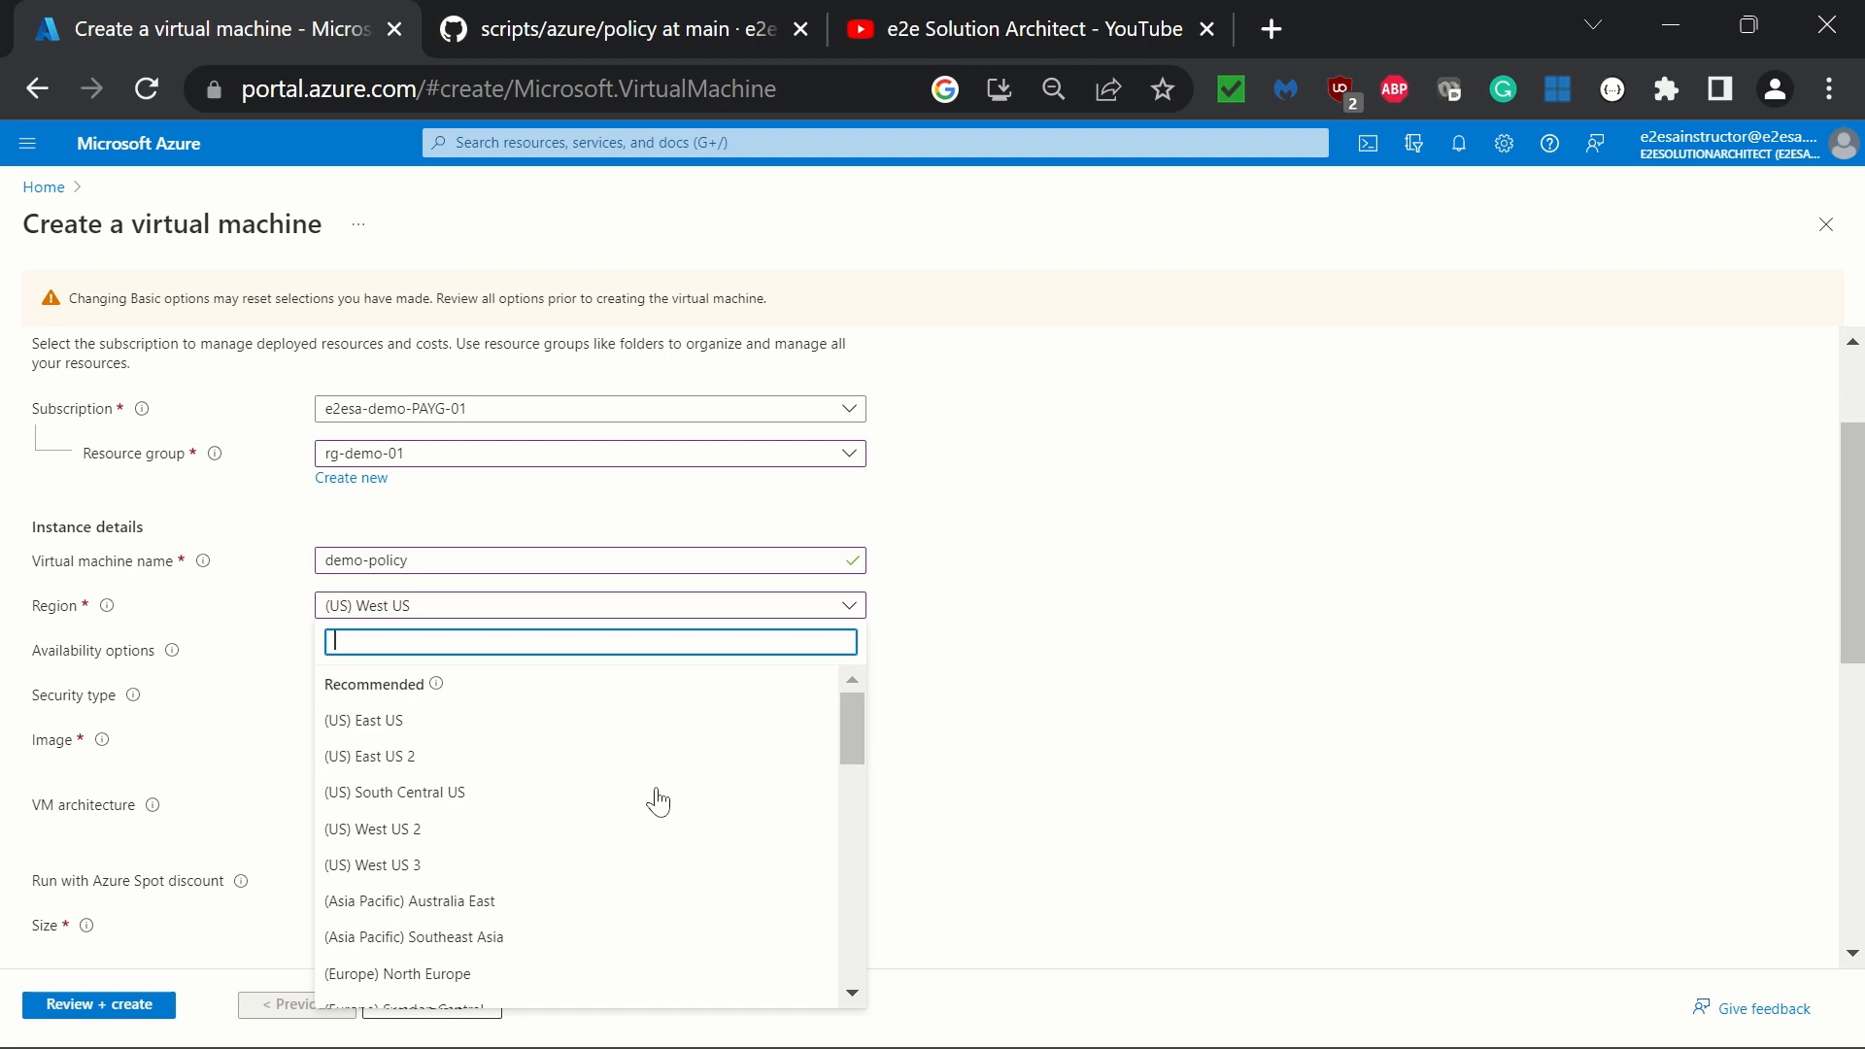
type("canada")
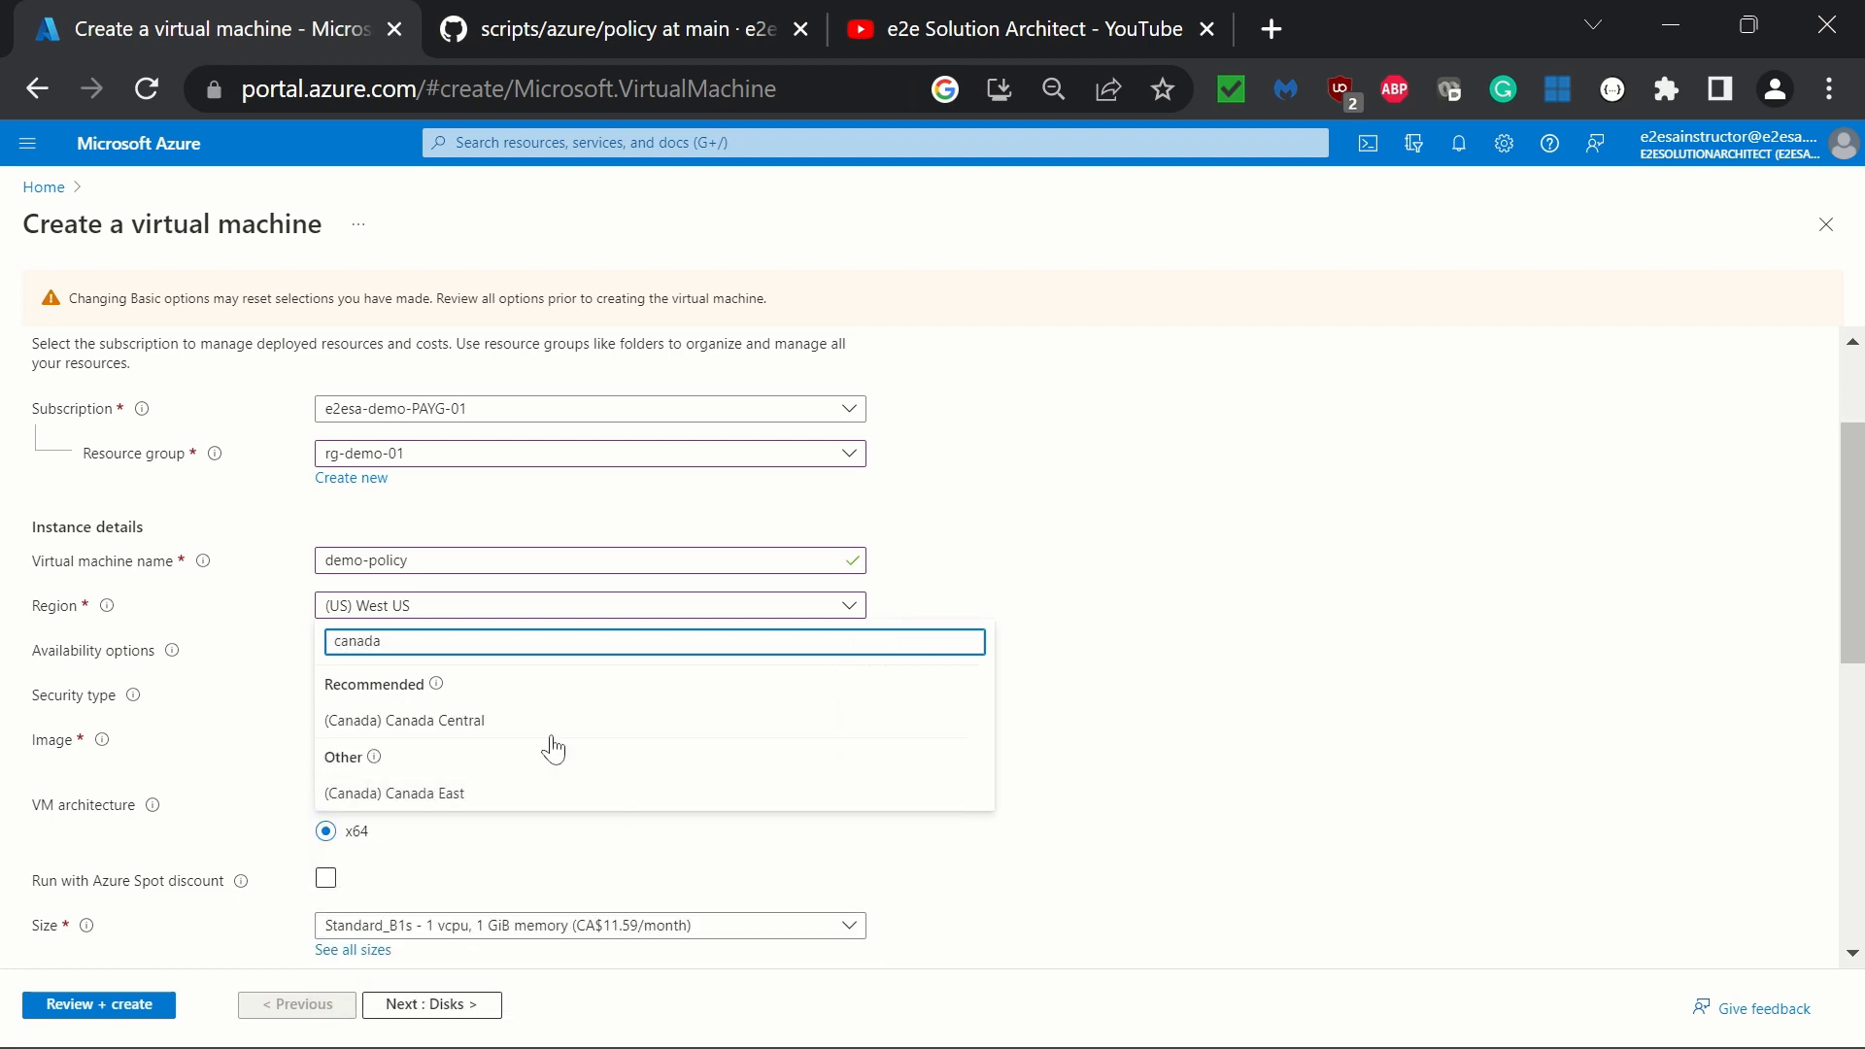
left_click(505, 720)
scroll(1278, 728, "down", 3)
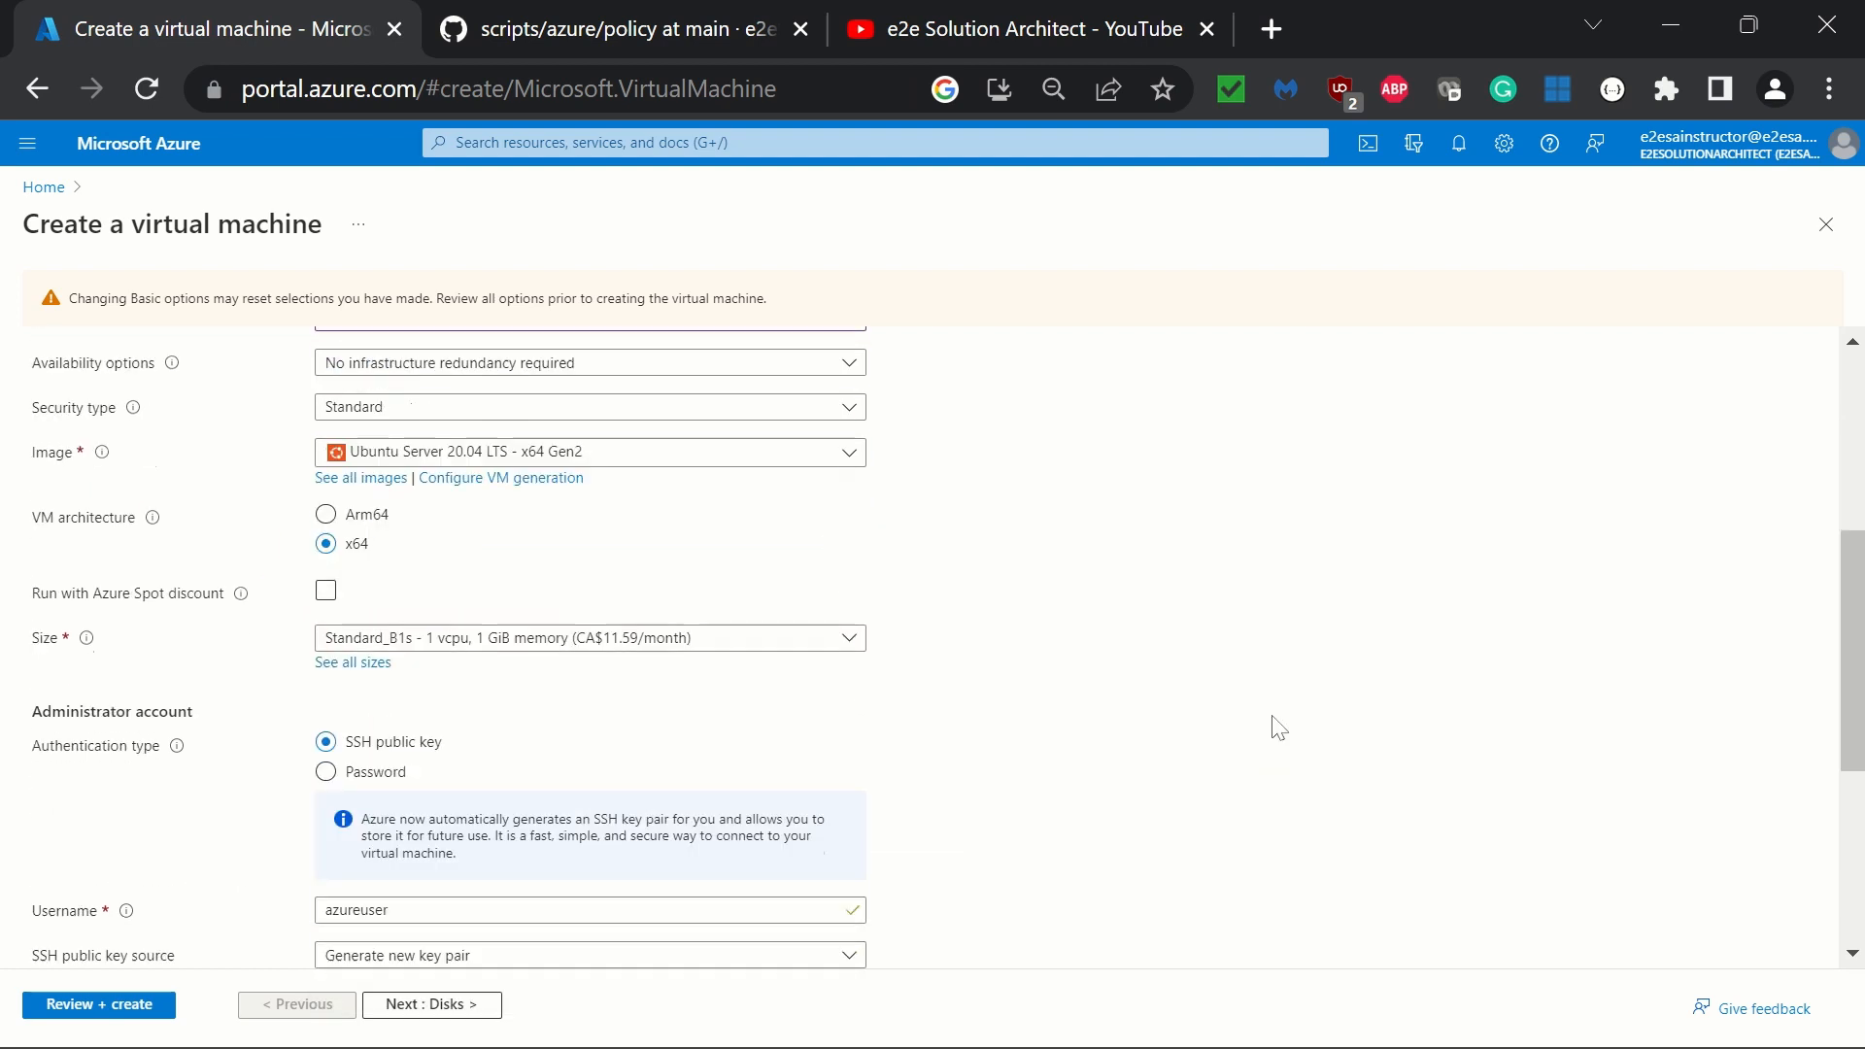
Step: Submit the virtual machine configuration for validation and open the validation error details
scroll(1273, 724, "up", 2)
scroll(1273, 724, "down", 6)
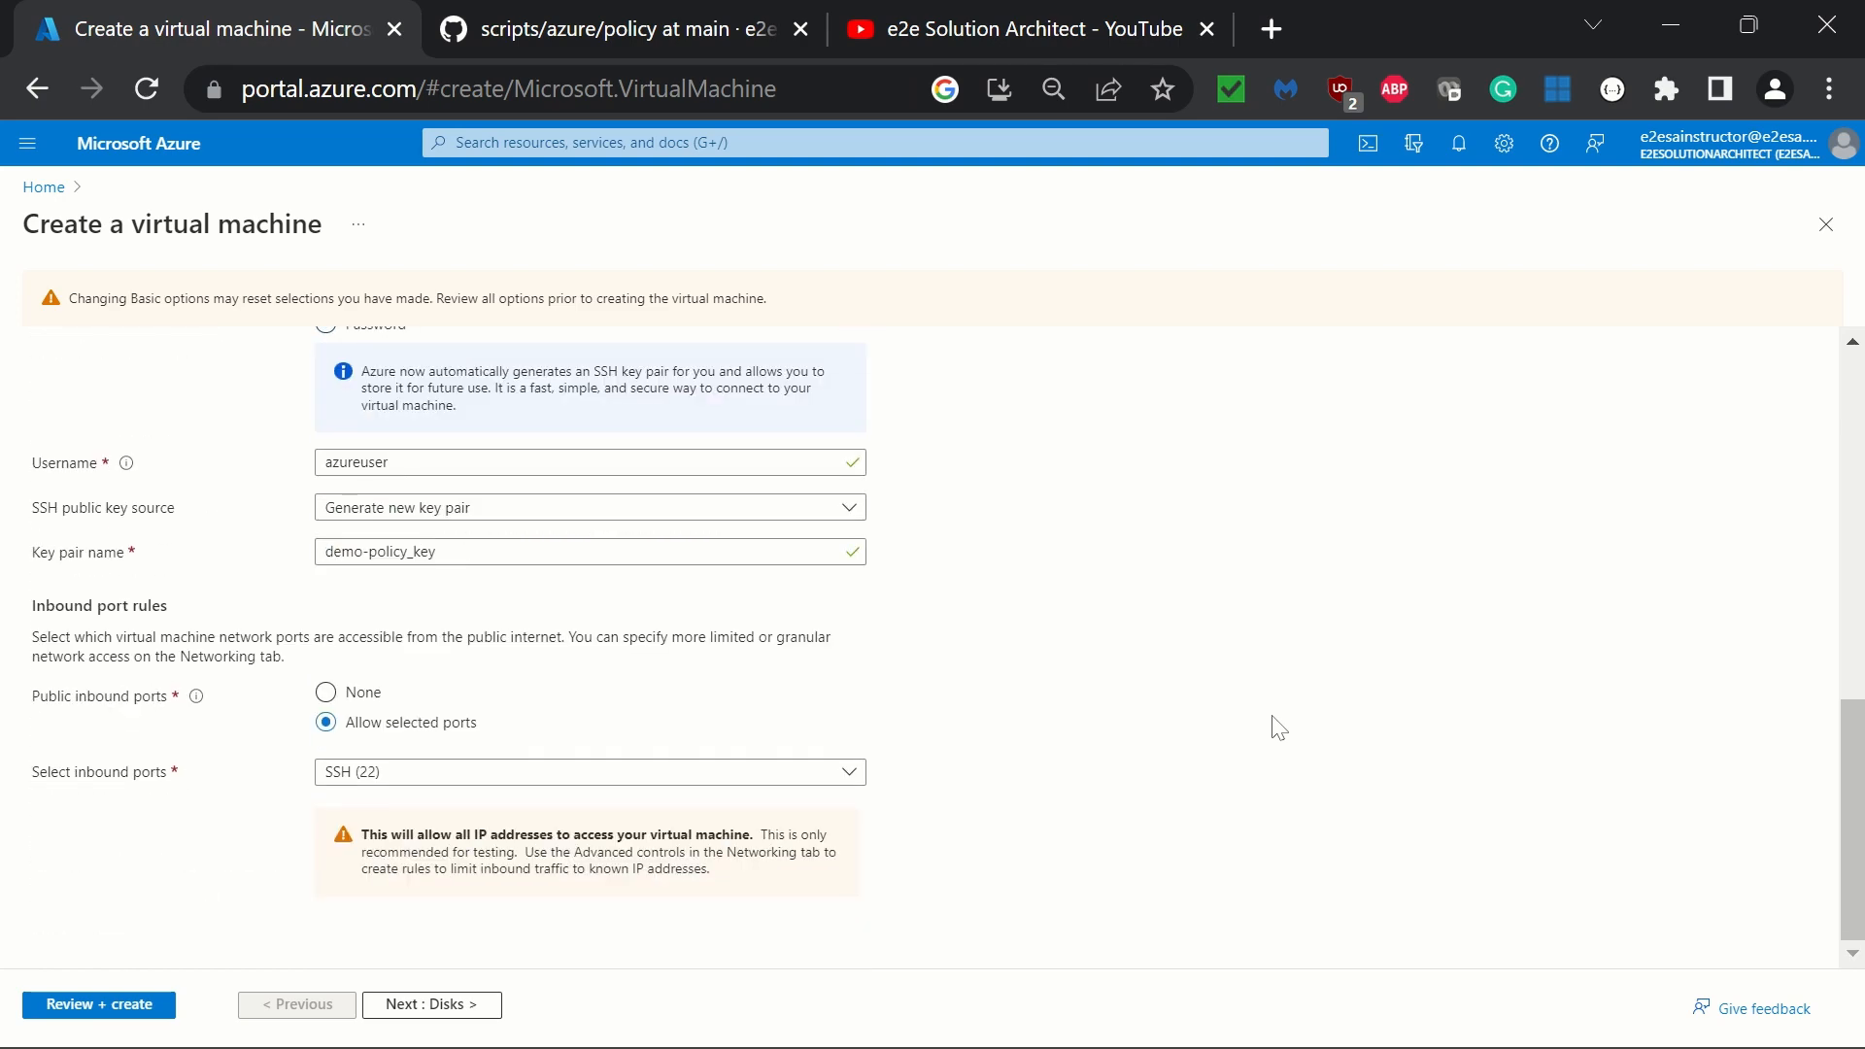
left_click(44, 1006)
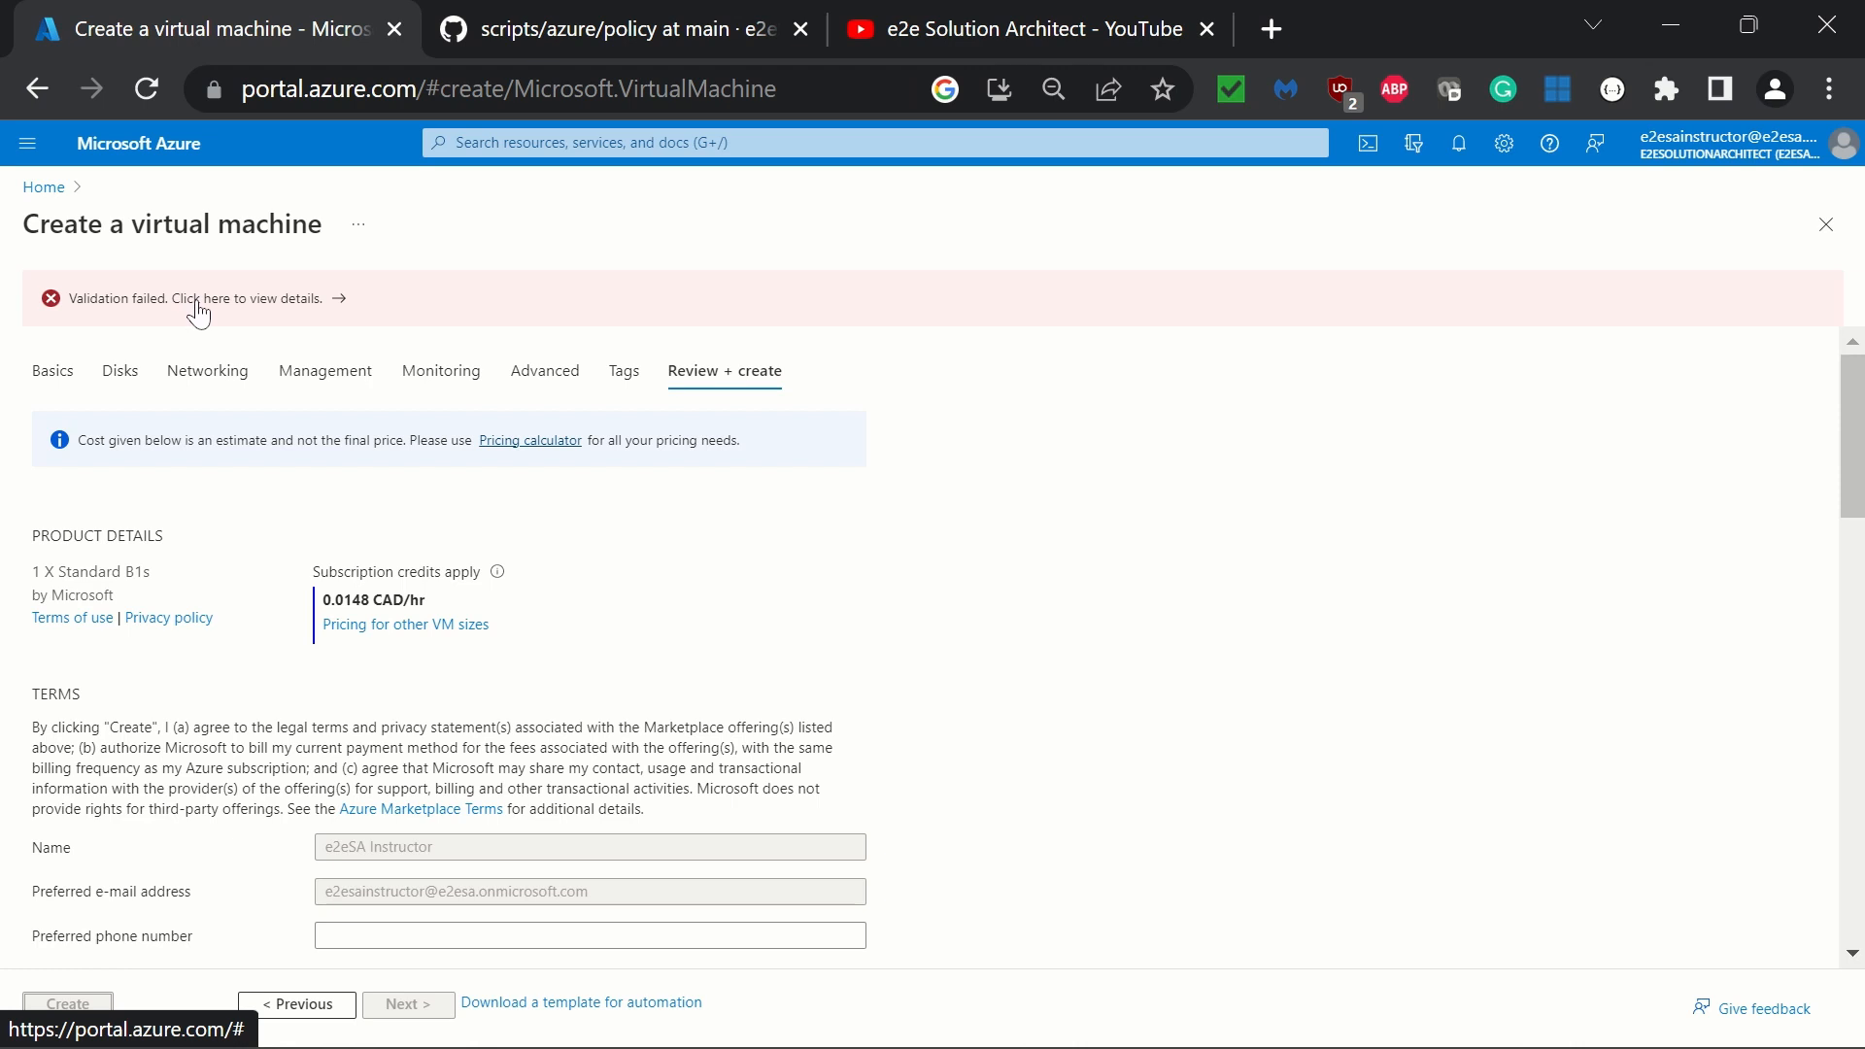
left_click(342, 310)
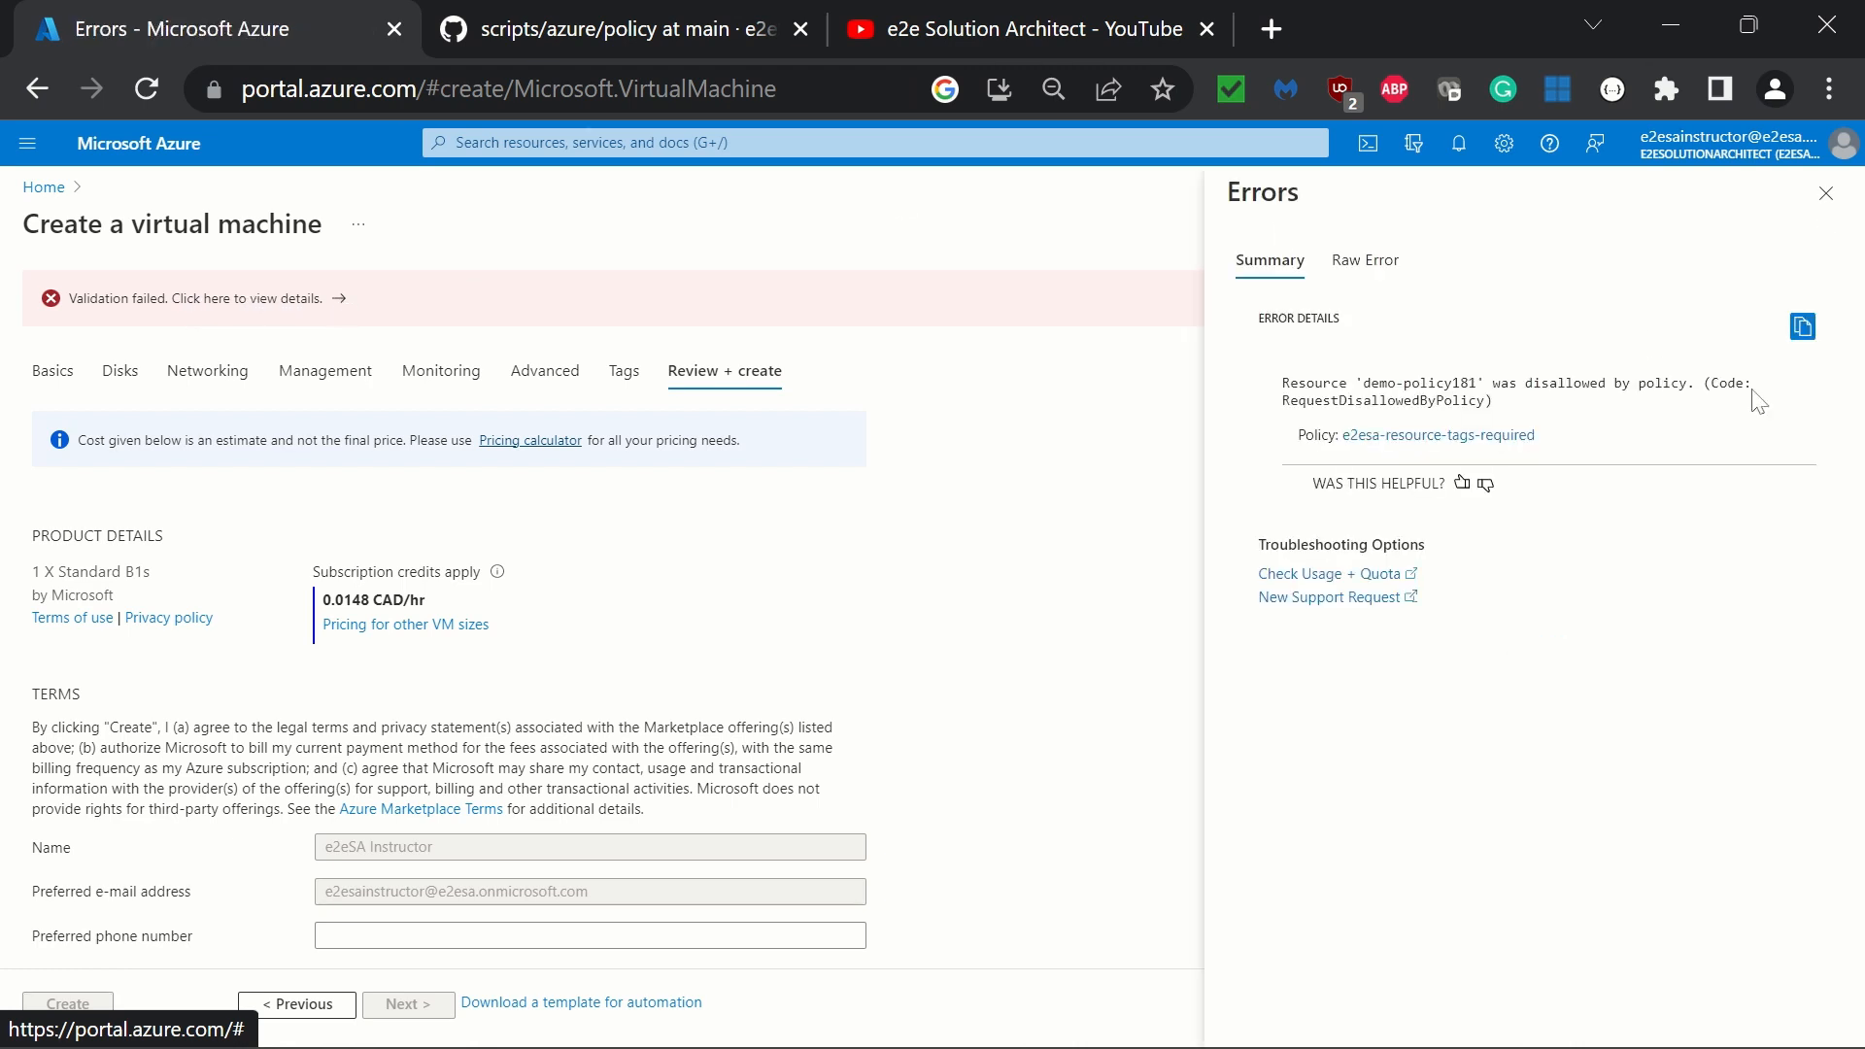
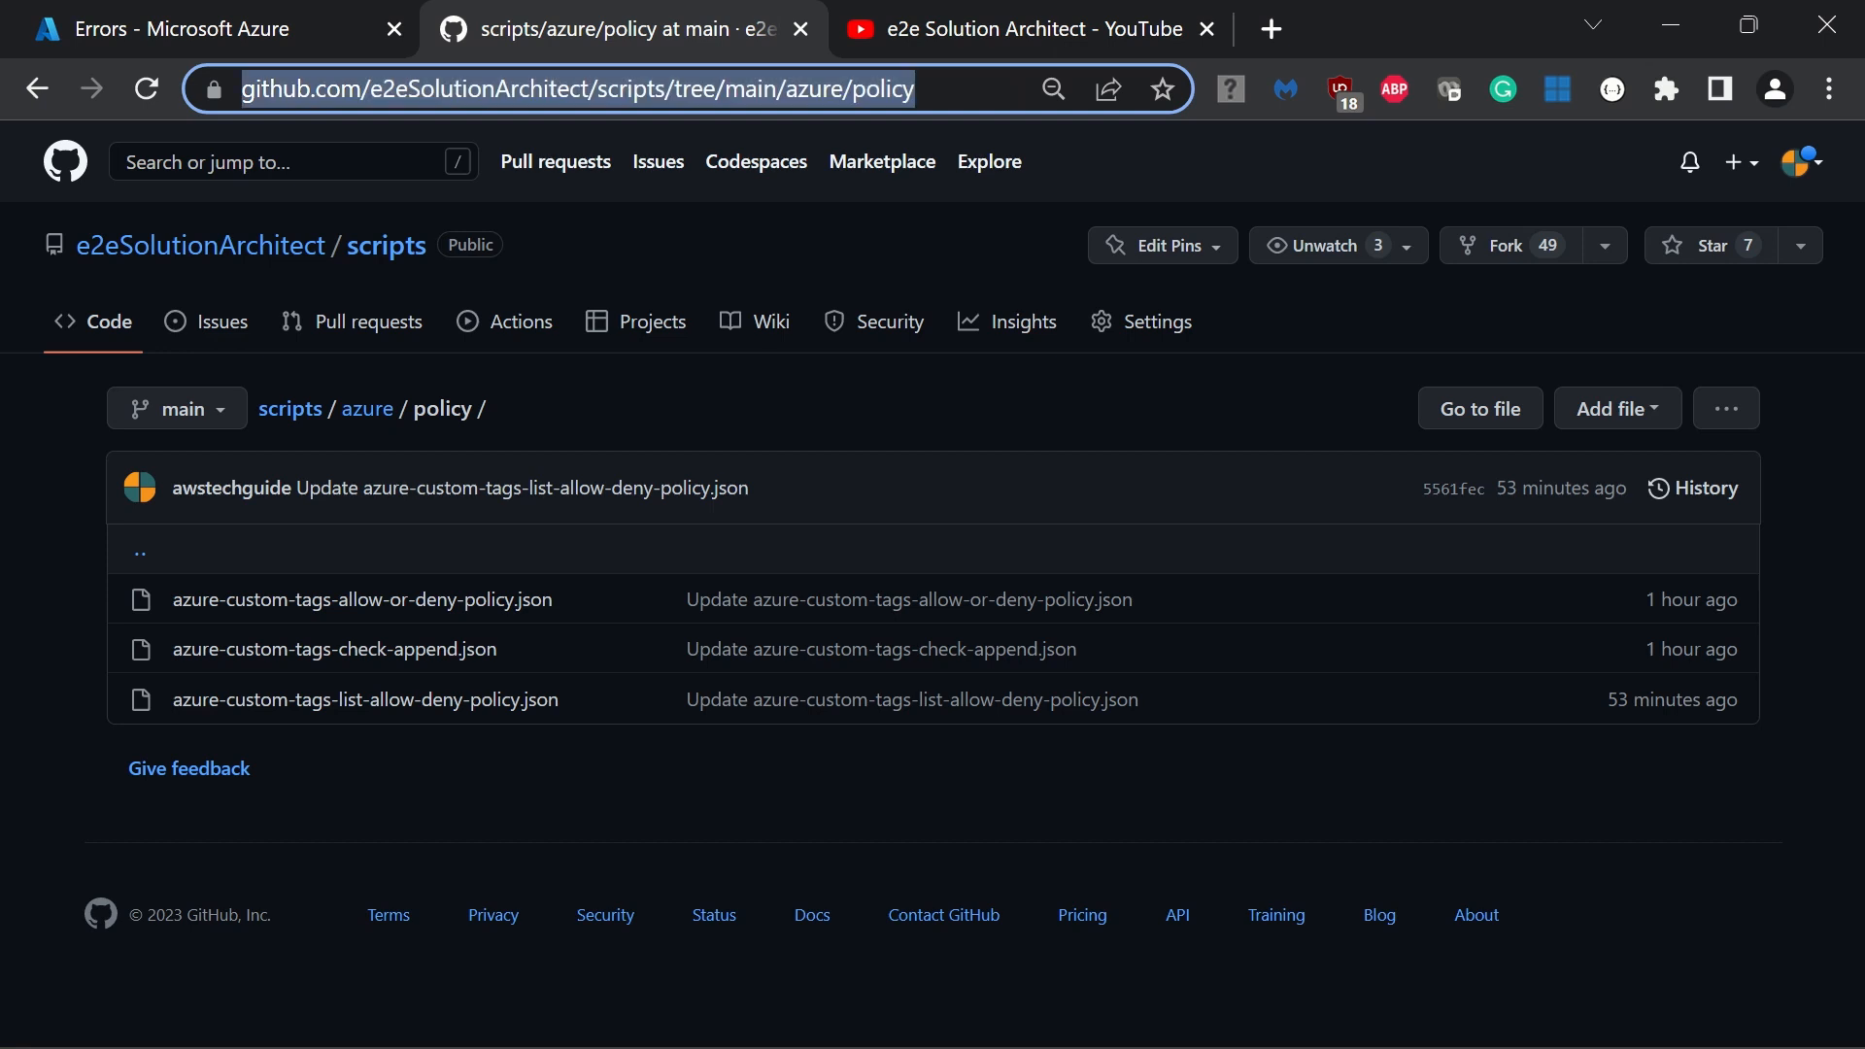
Step: Open azure-custom-tags-allow-or-deny-policy.json from the policy folder of the GitHub scripts repository and bring its code into view
left_click(848, 436)
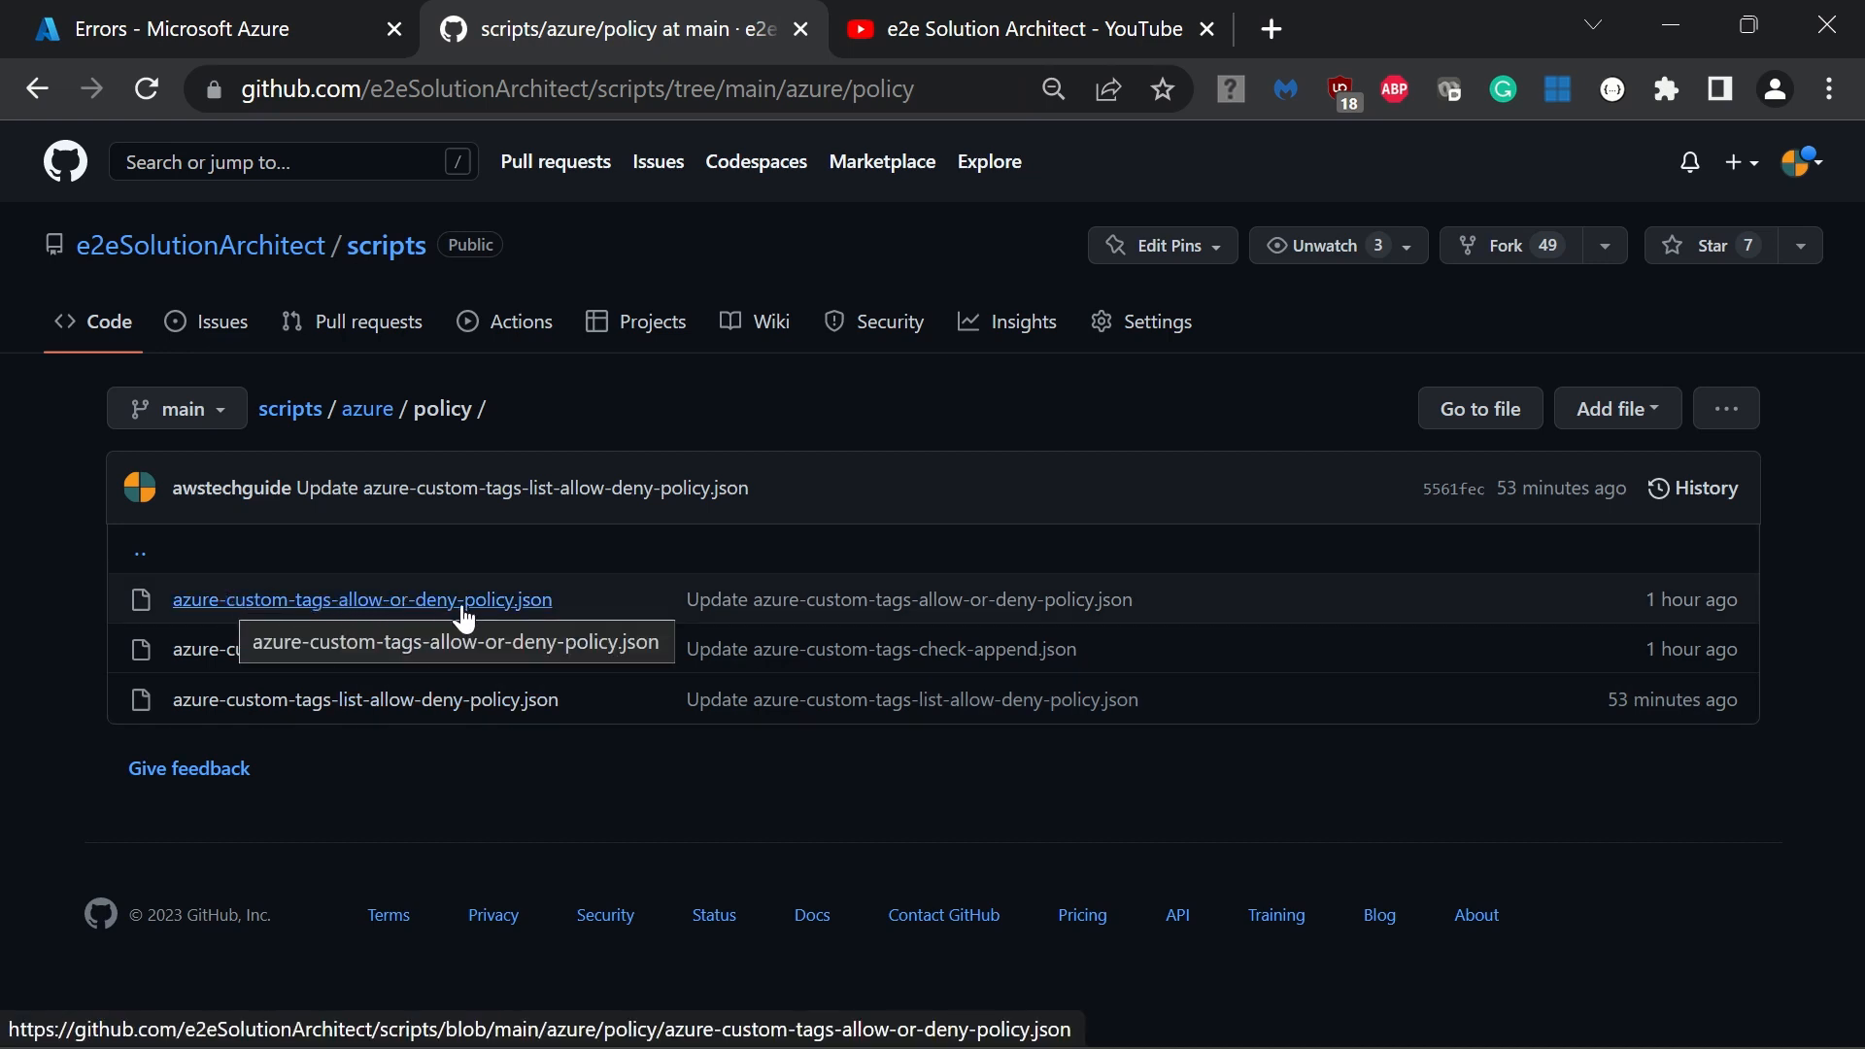
left_click(461, 604)
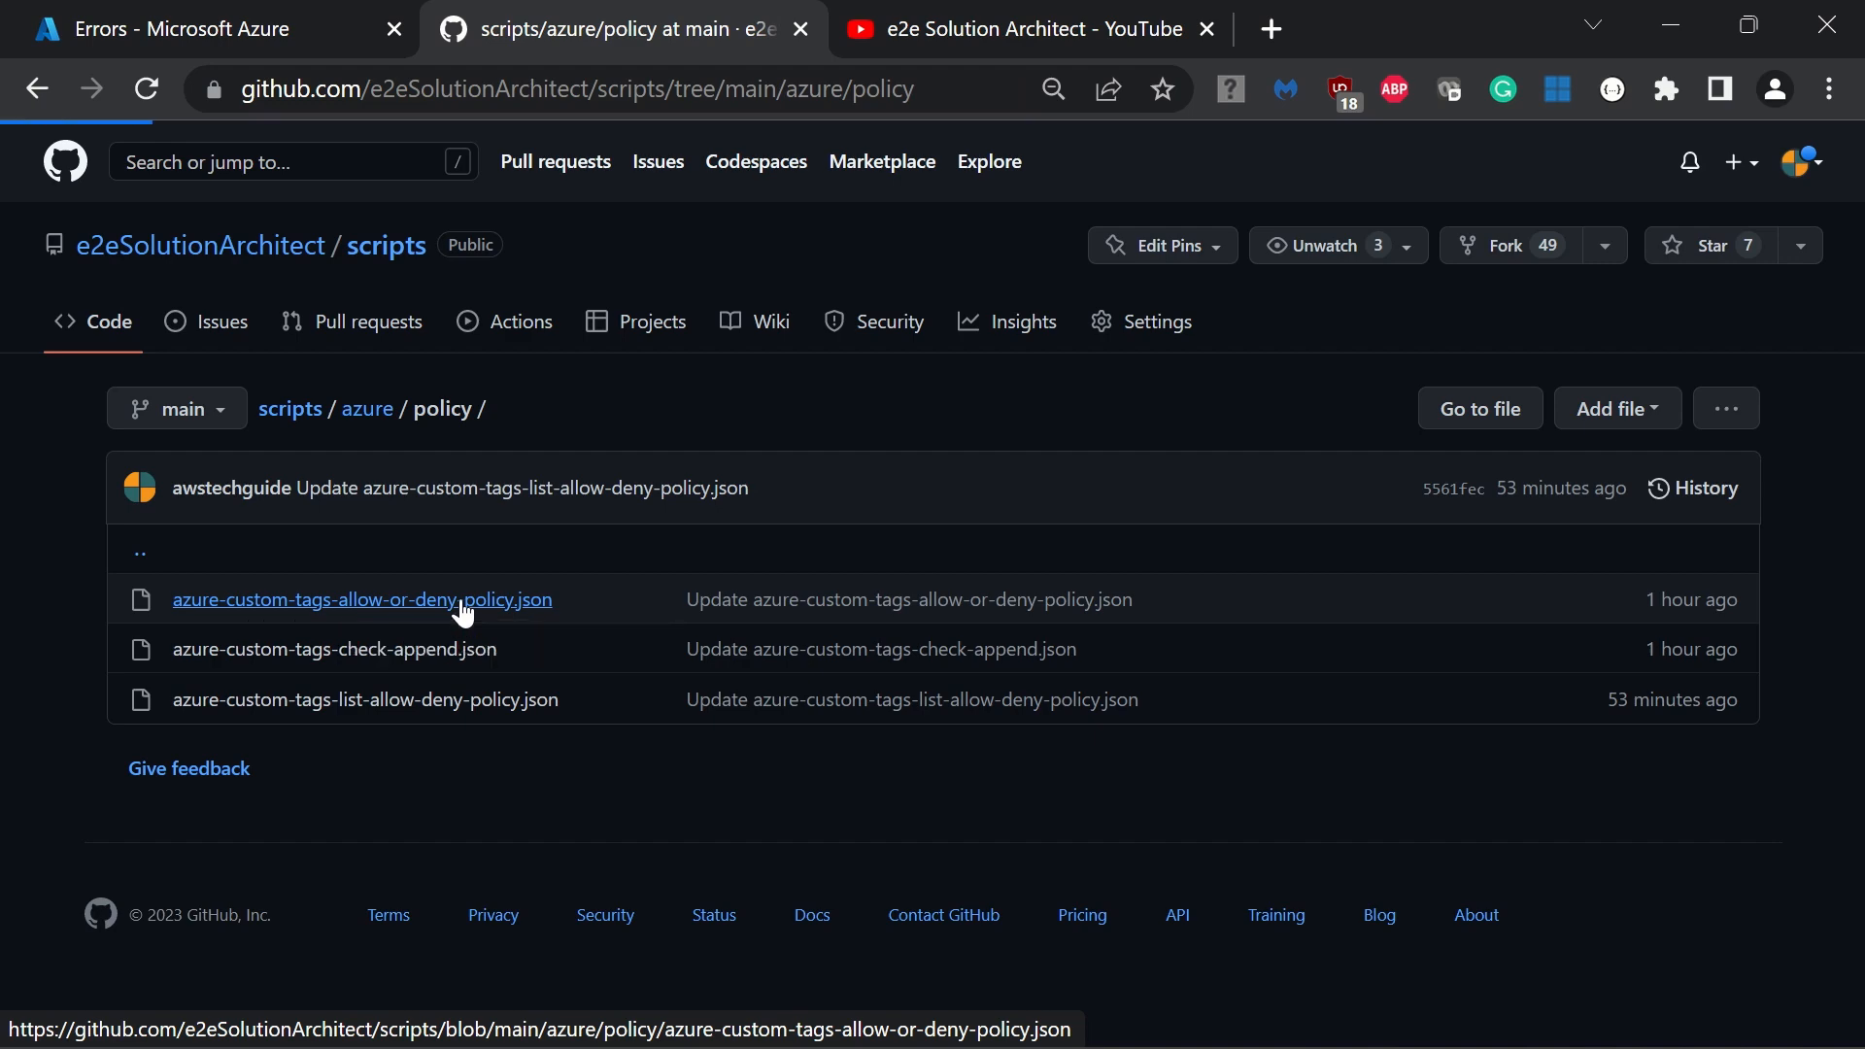
scroll(1006, 803, "down", 5)
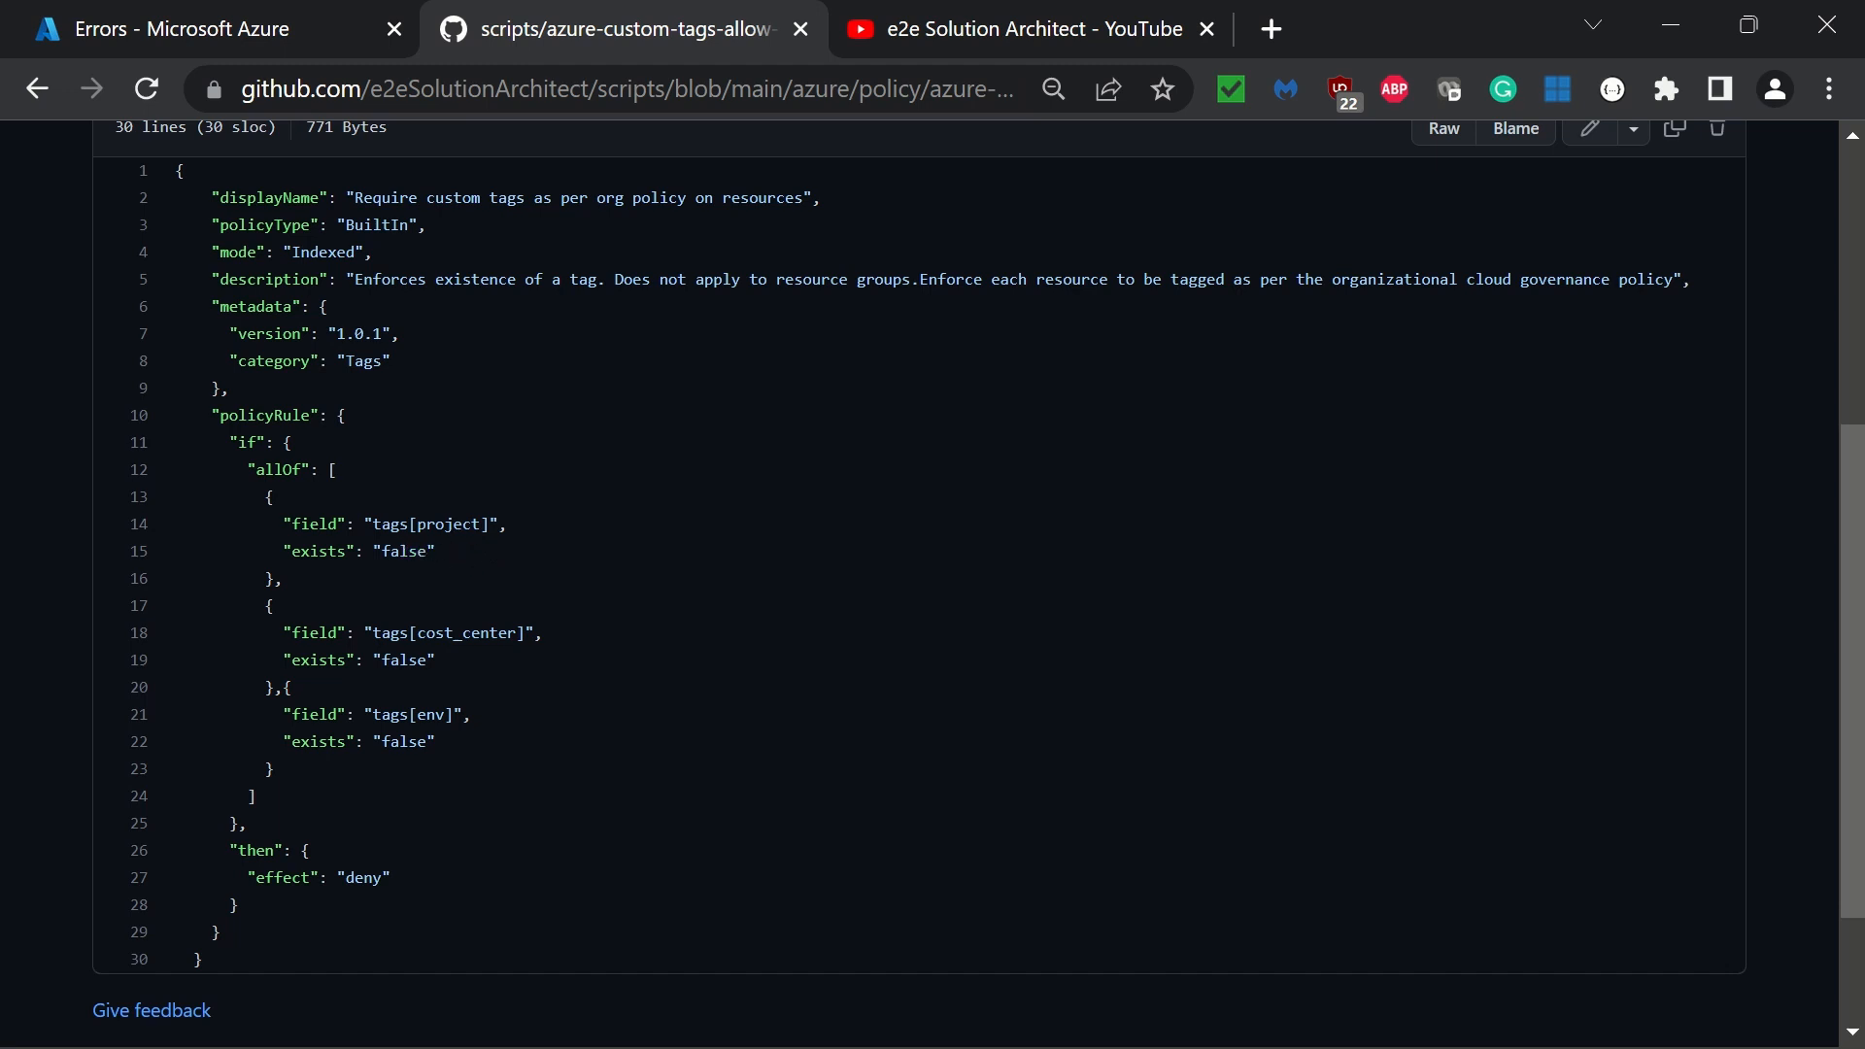
scroll(434, 556, "up", 1)
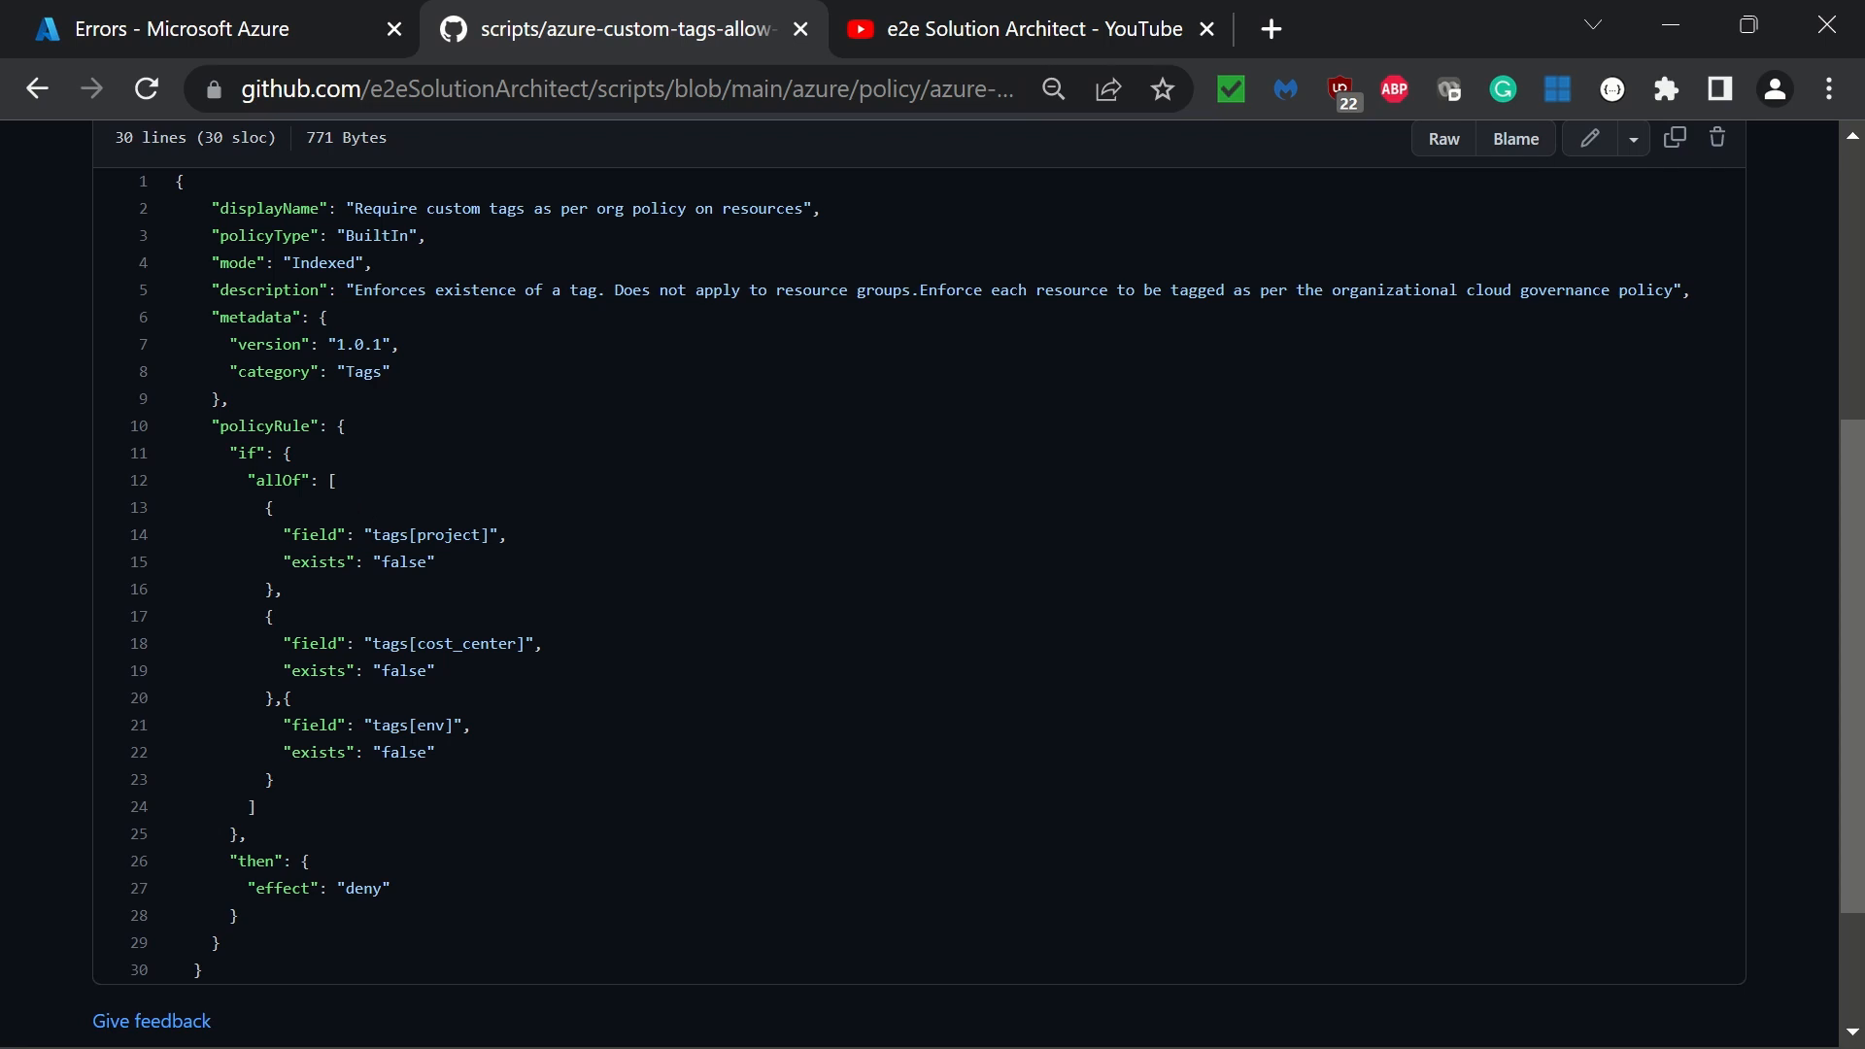
Step: Review the project, cost_center and env tag conditions, and copy the file's entire JSON policy definition
left_click_drag(417, 534, 531, 779)
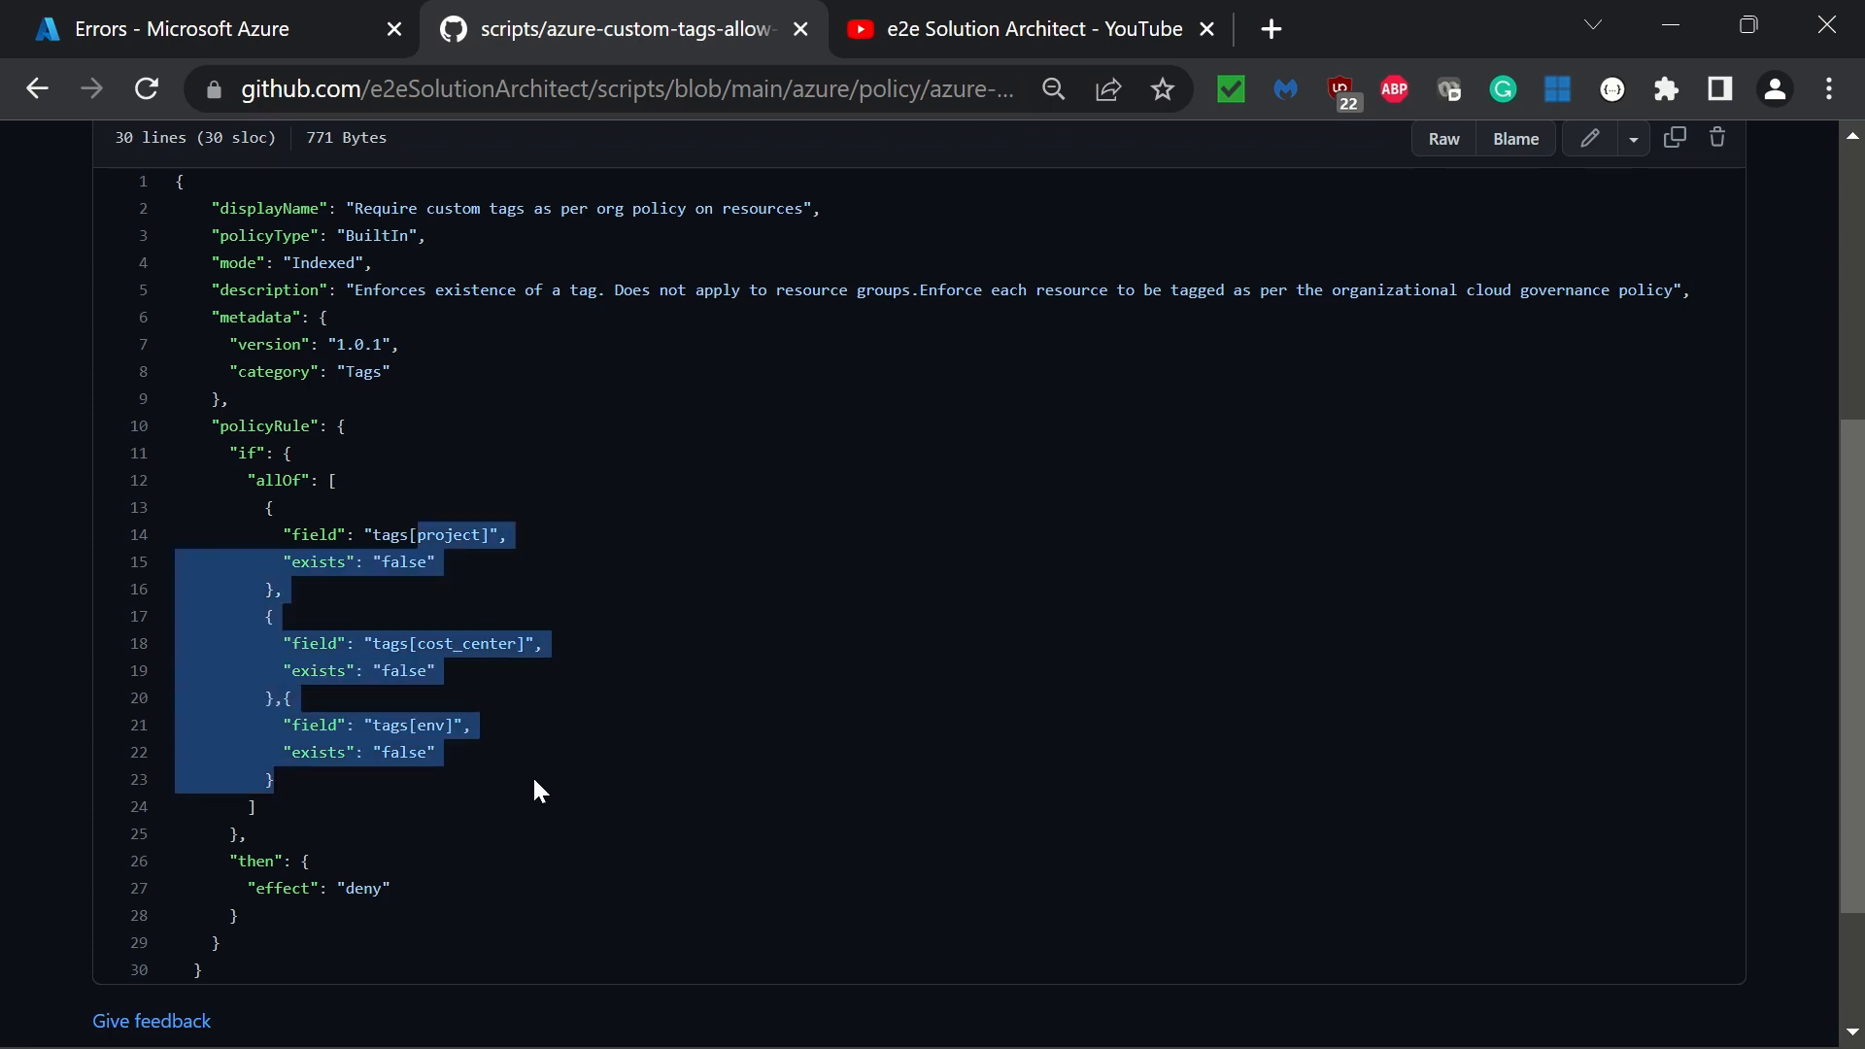
left_click(523, 750)
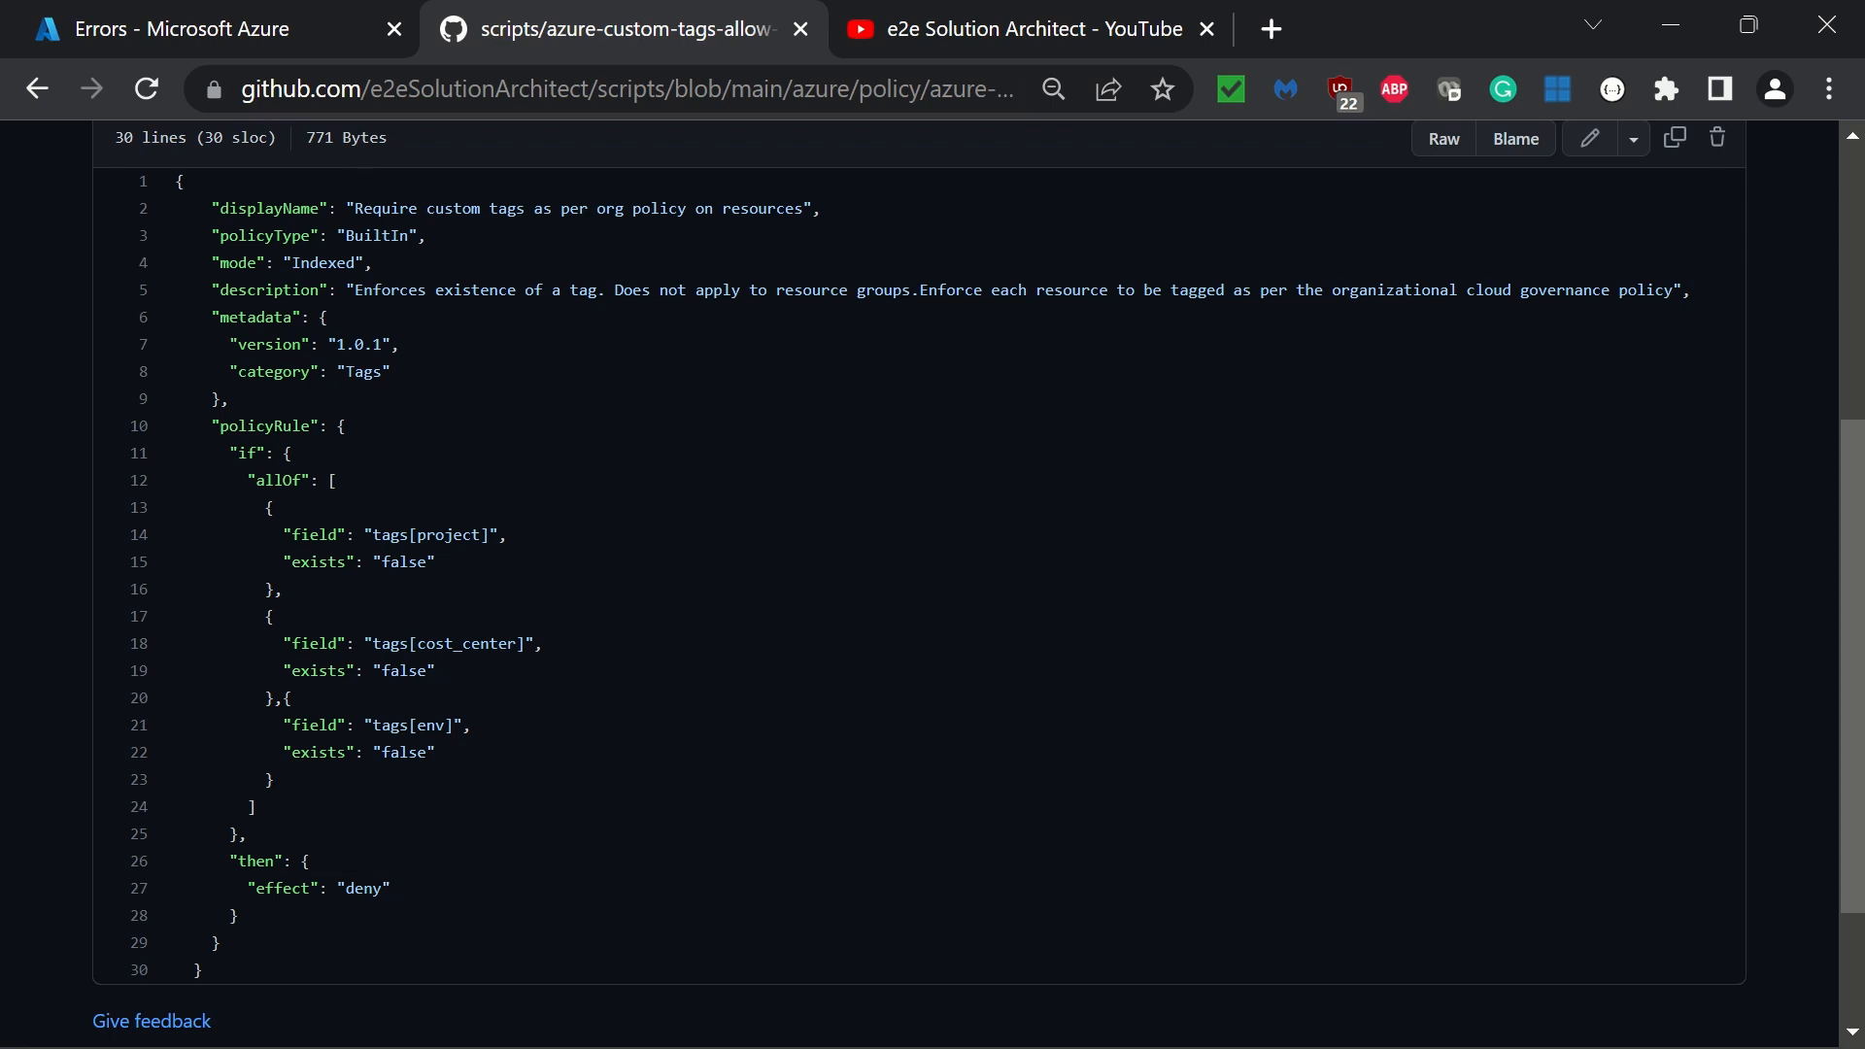
scroll(919, 583, "down", 1)
scroll(919, 582, "up", 1)
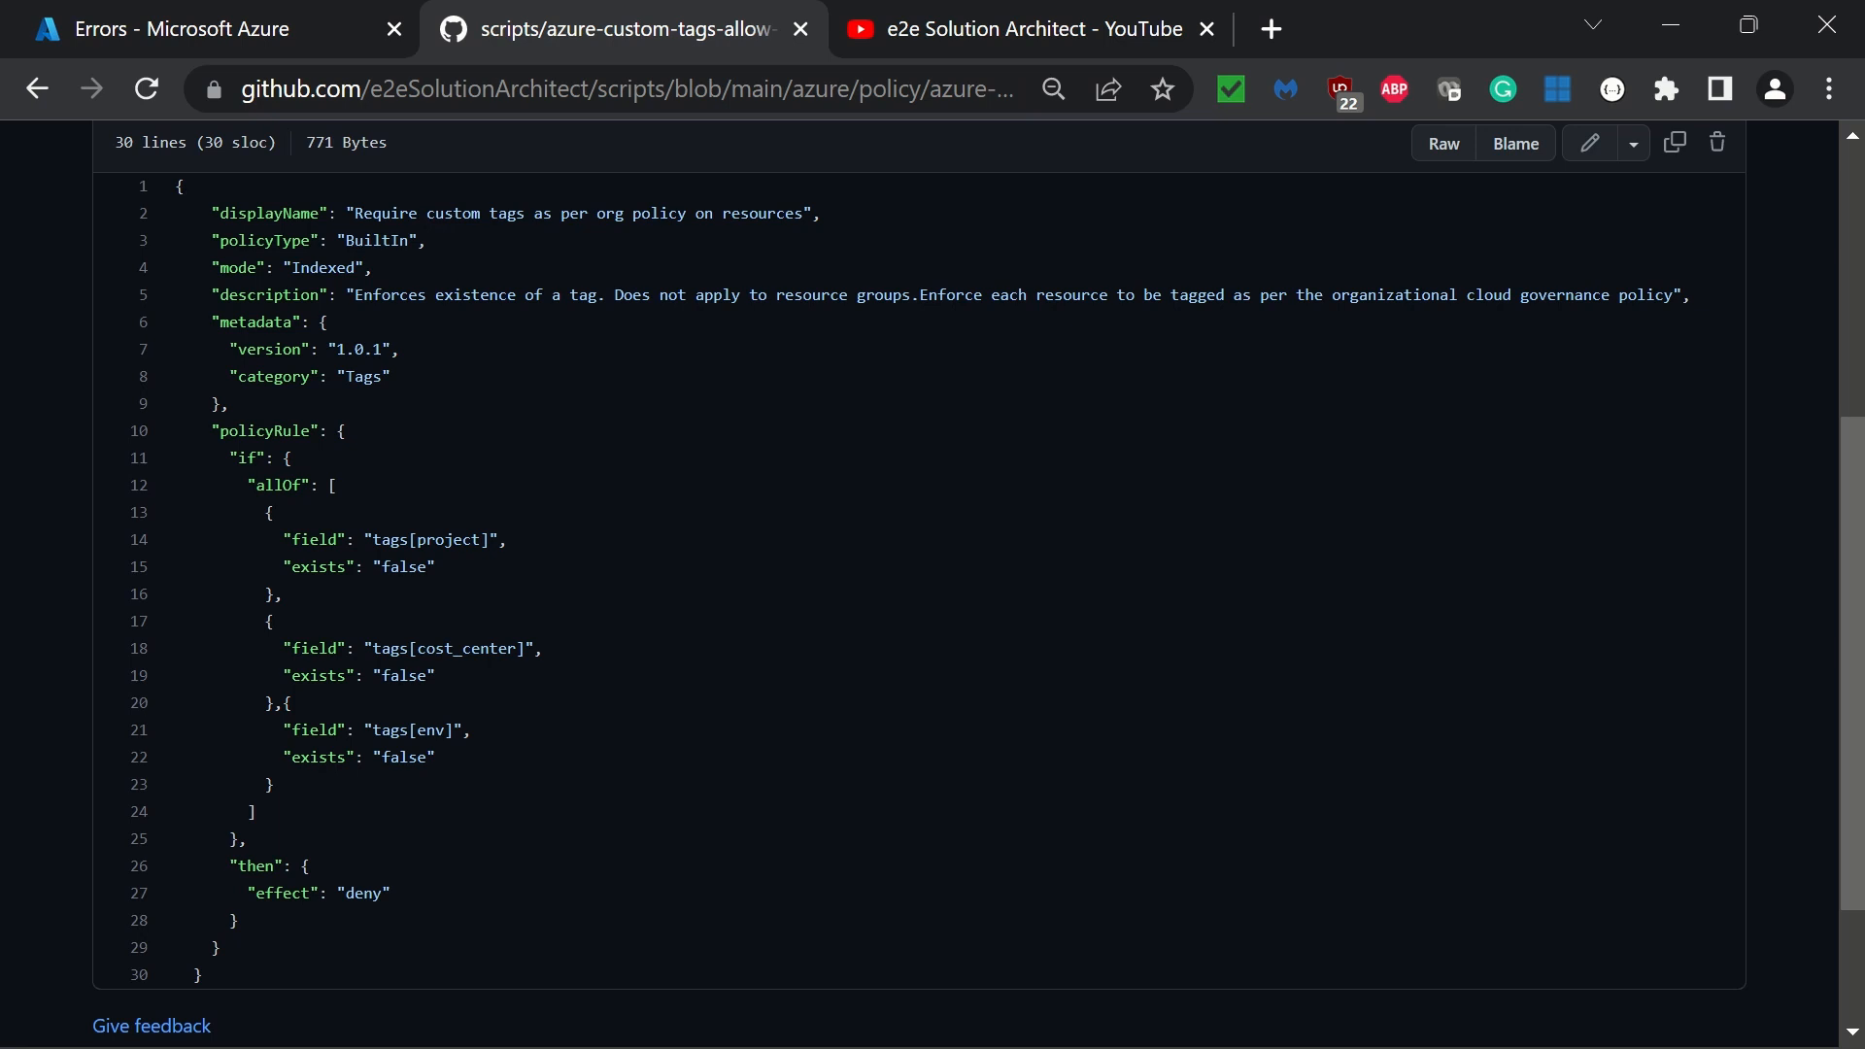
left_click_drag(176, 186, 336, 965)
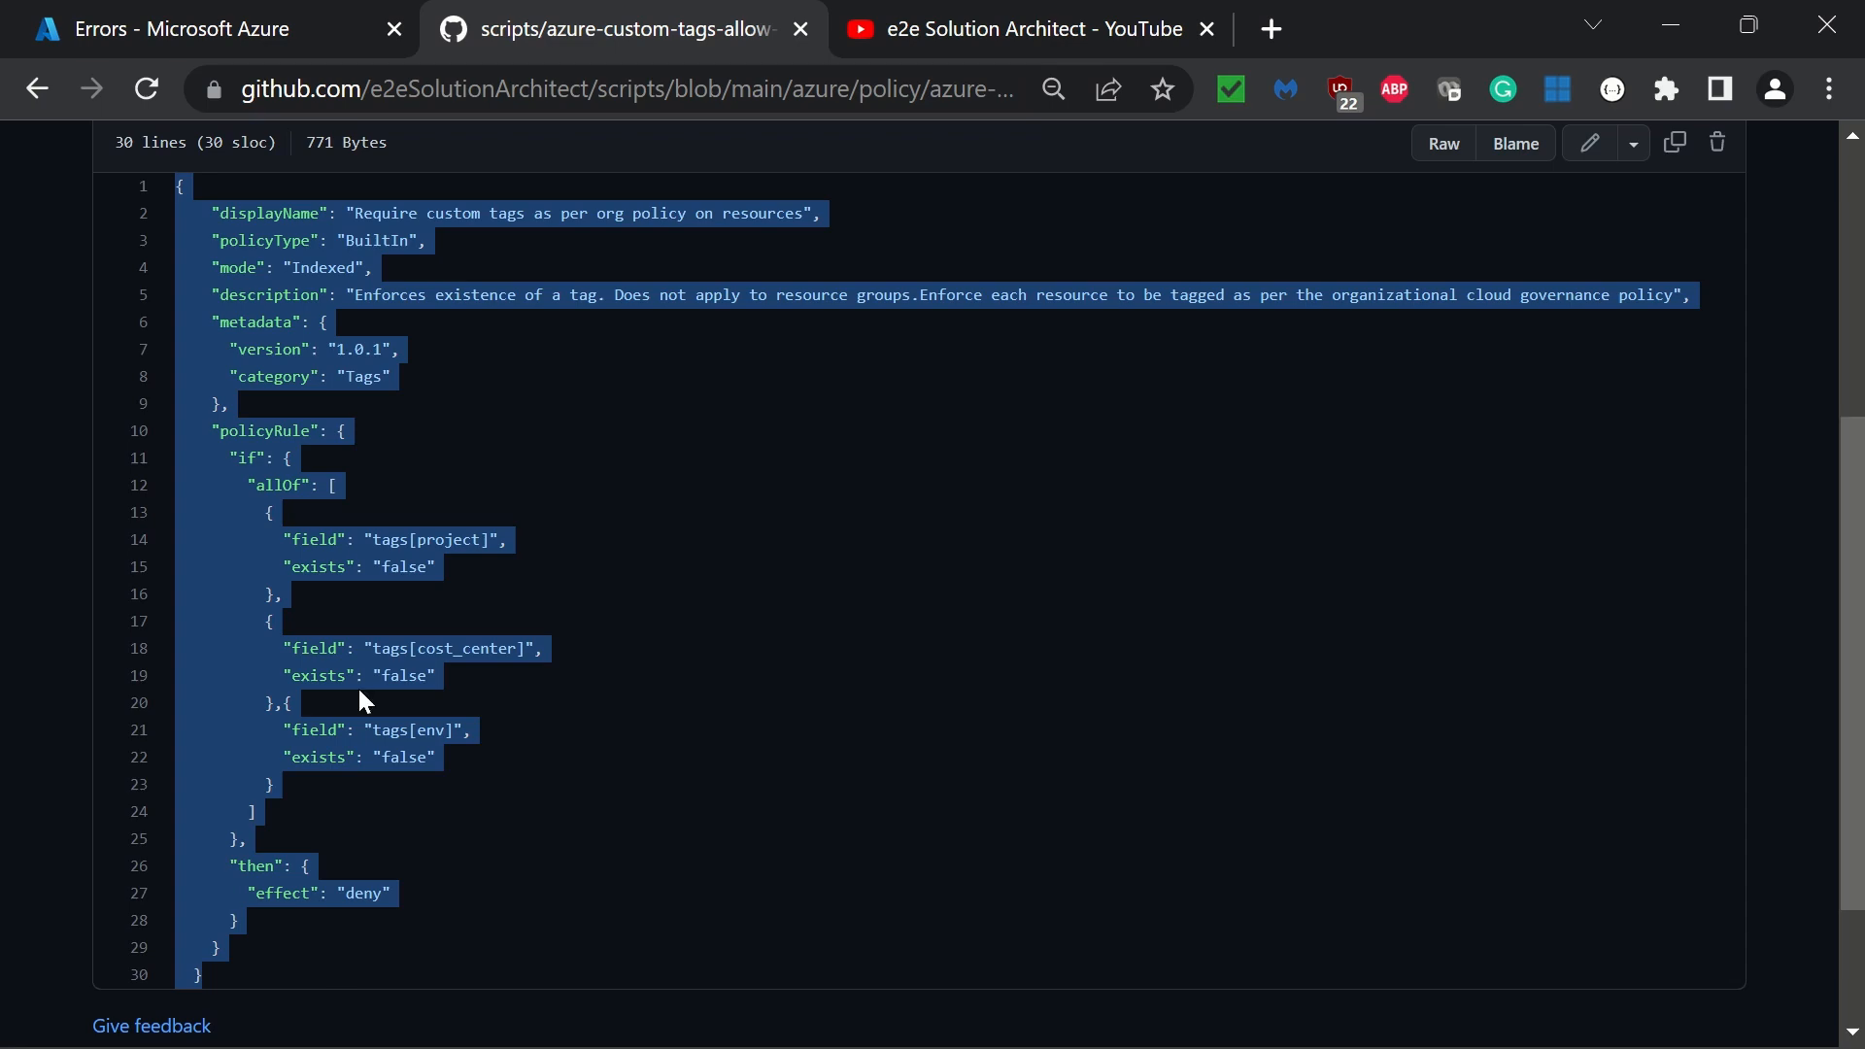
Step: Switch back to the Azure portal, find the Policy service's definitions, and start a new policy definition
left_click(247, 27)
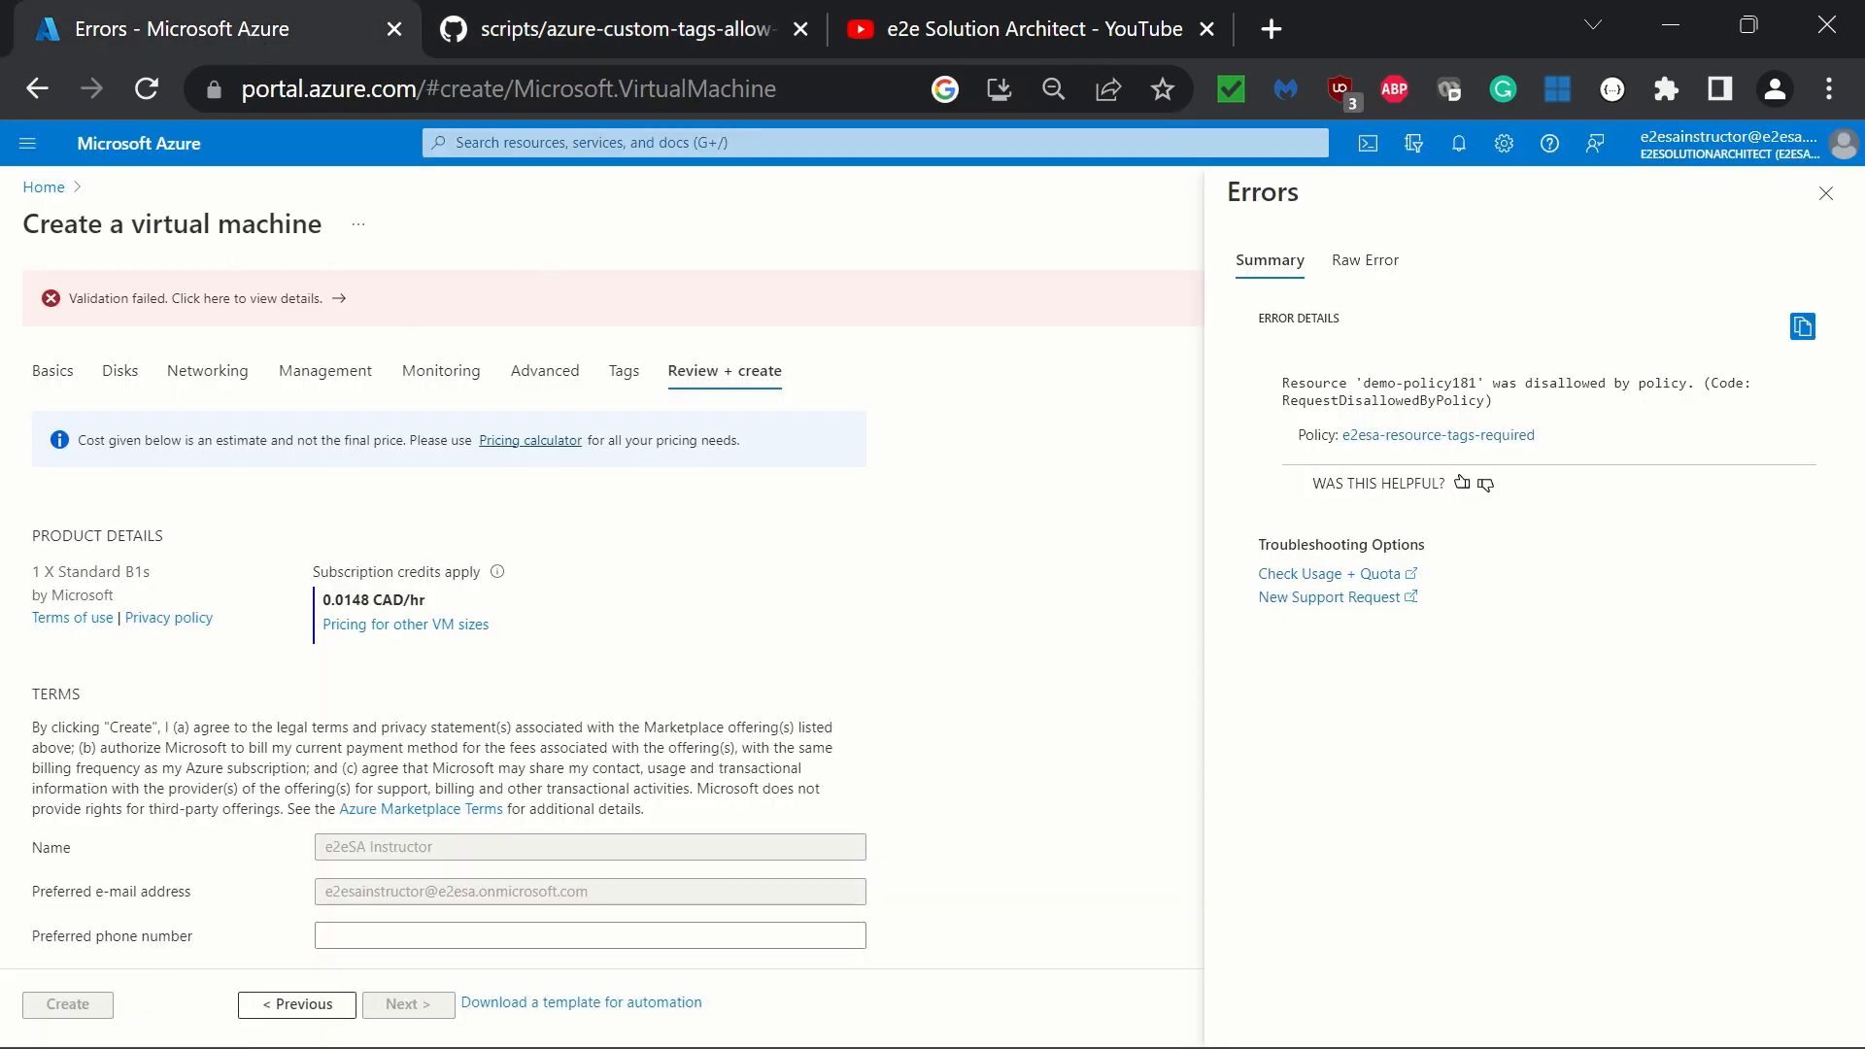
key("g")
key("slash")
type("po")
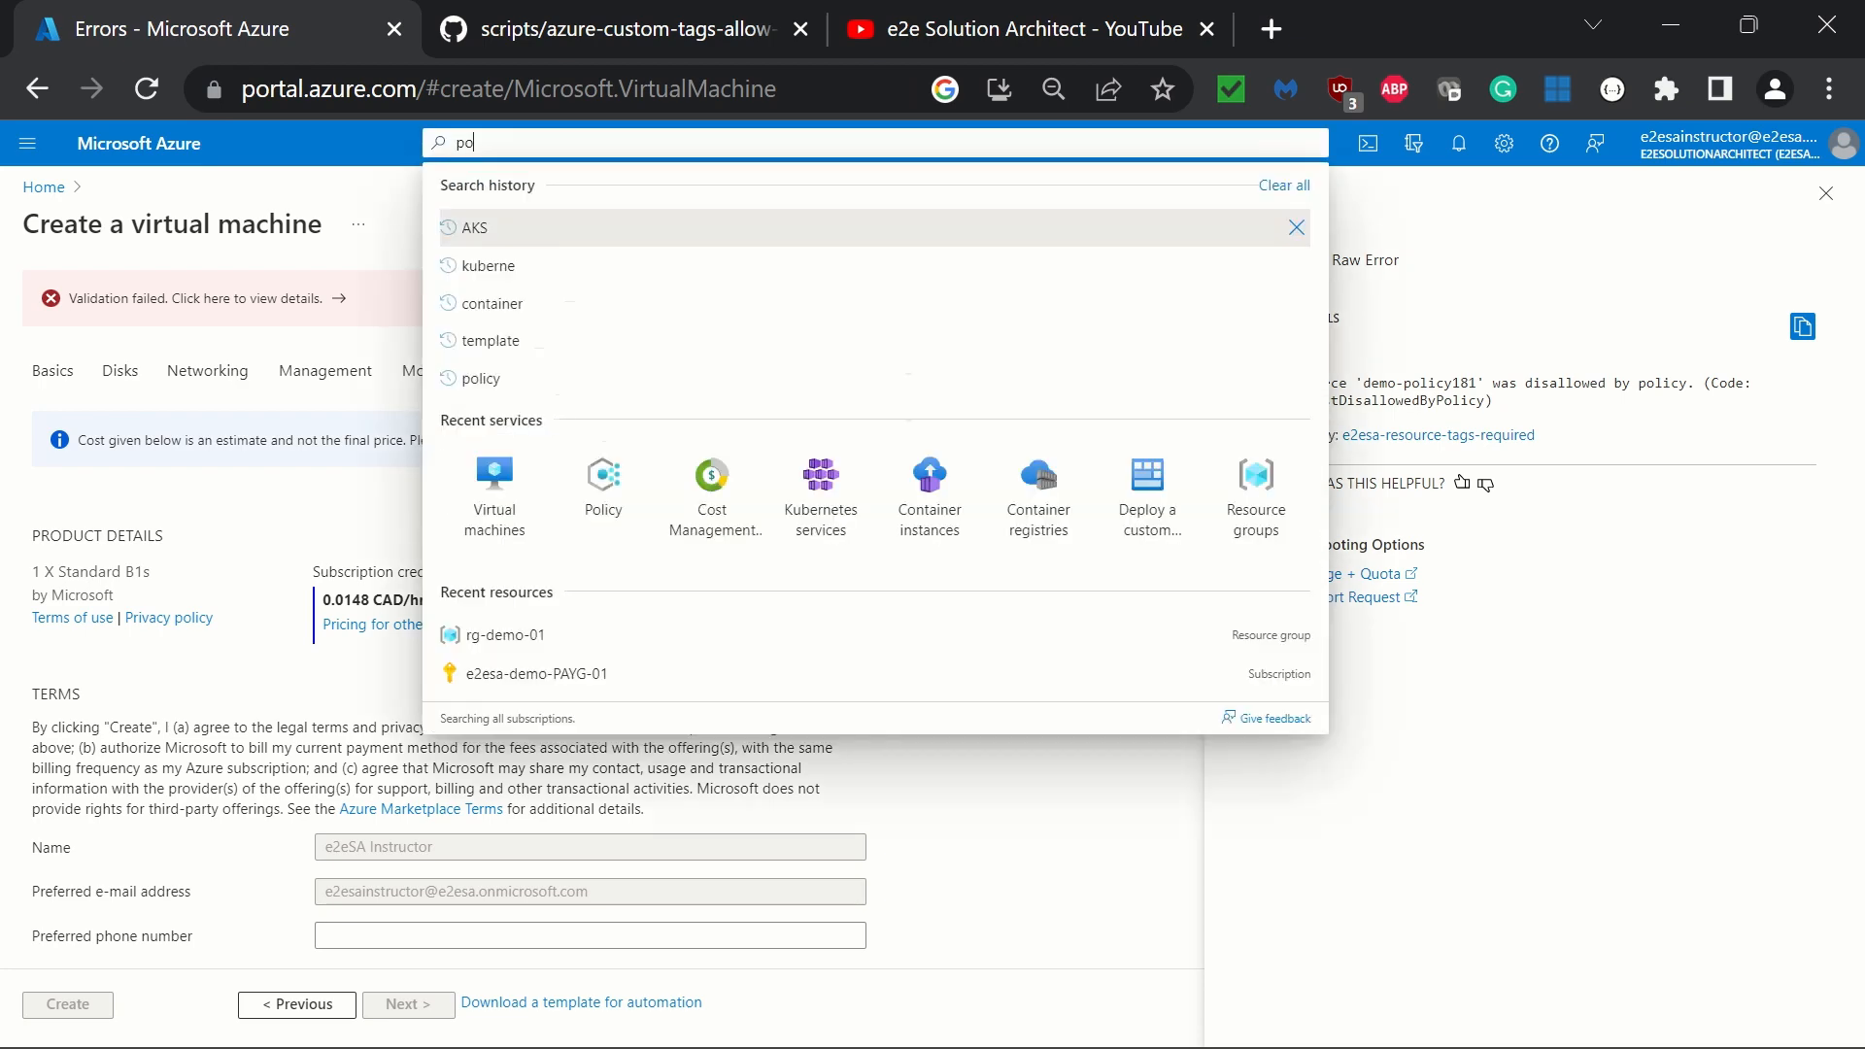
type("licy")
key("Return")
left_click(84, 561)
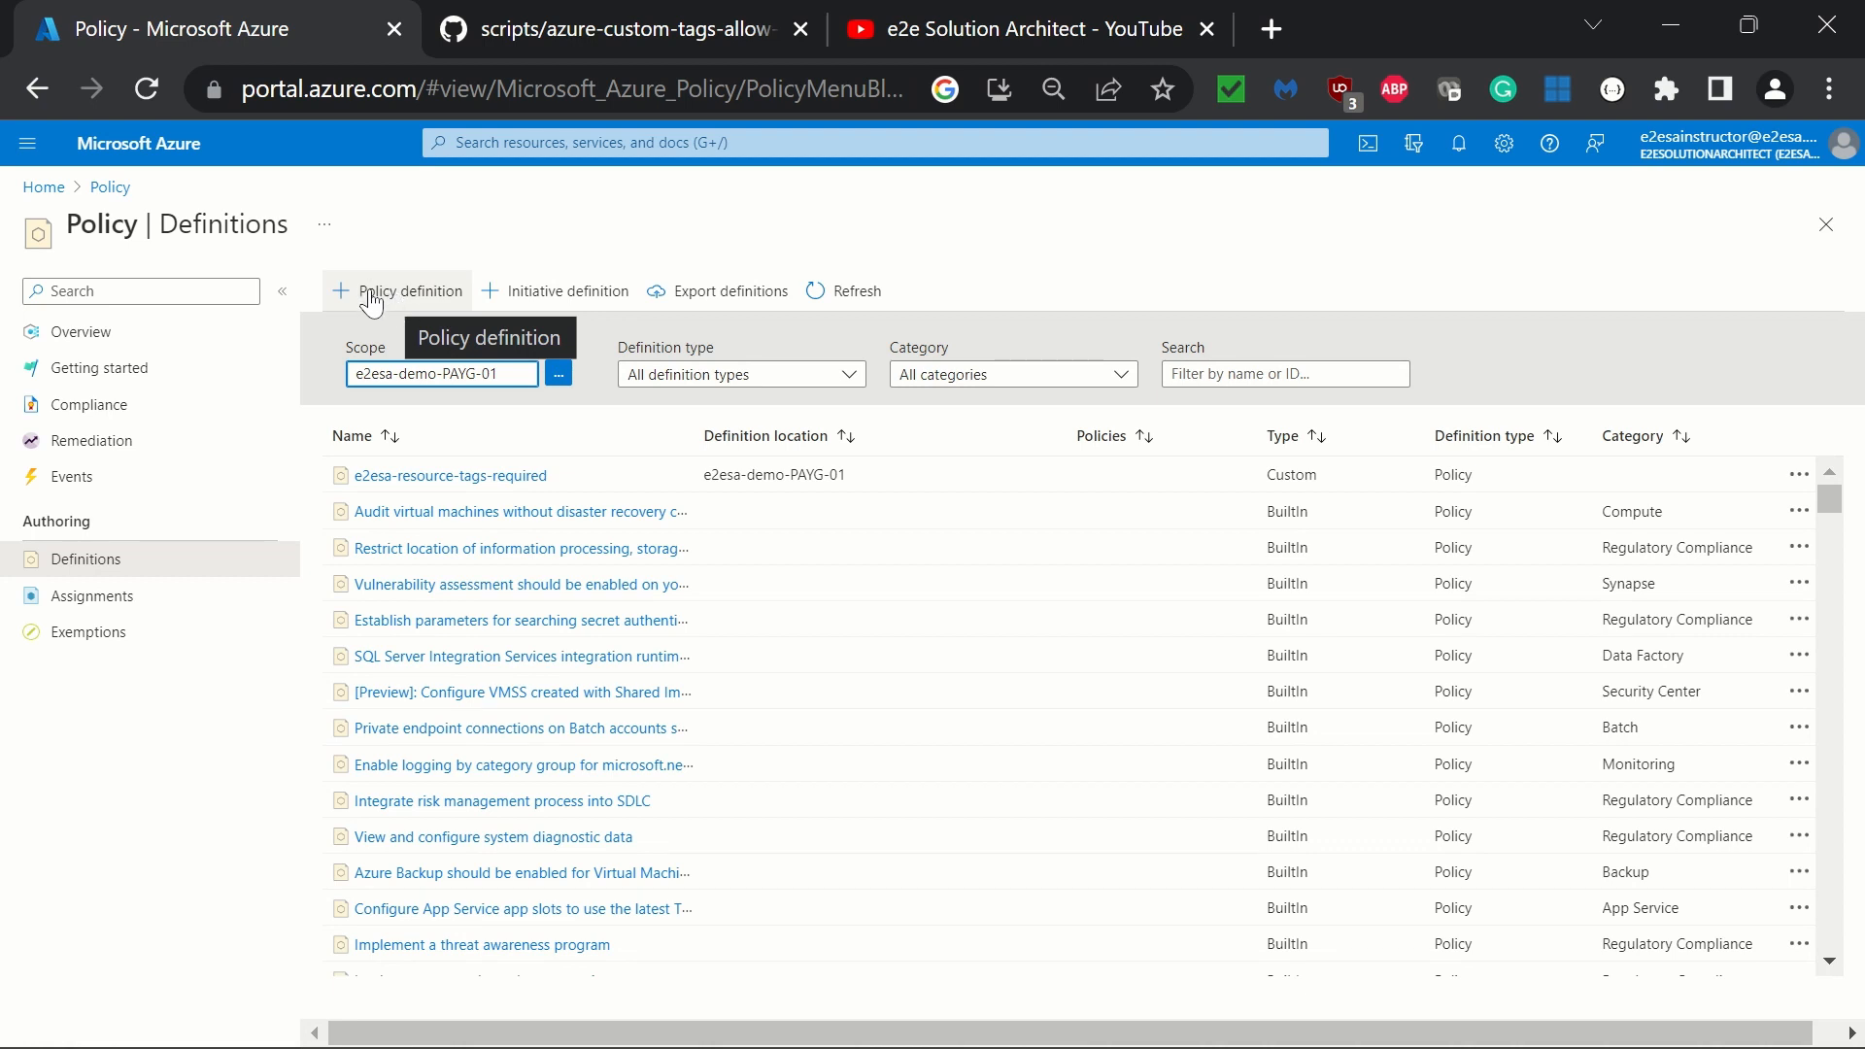
left_click(372, 296)
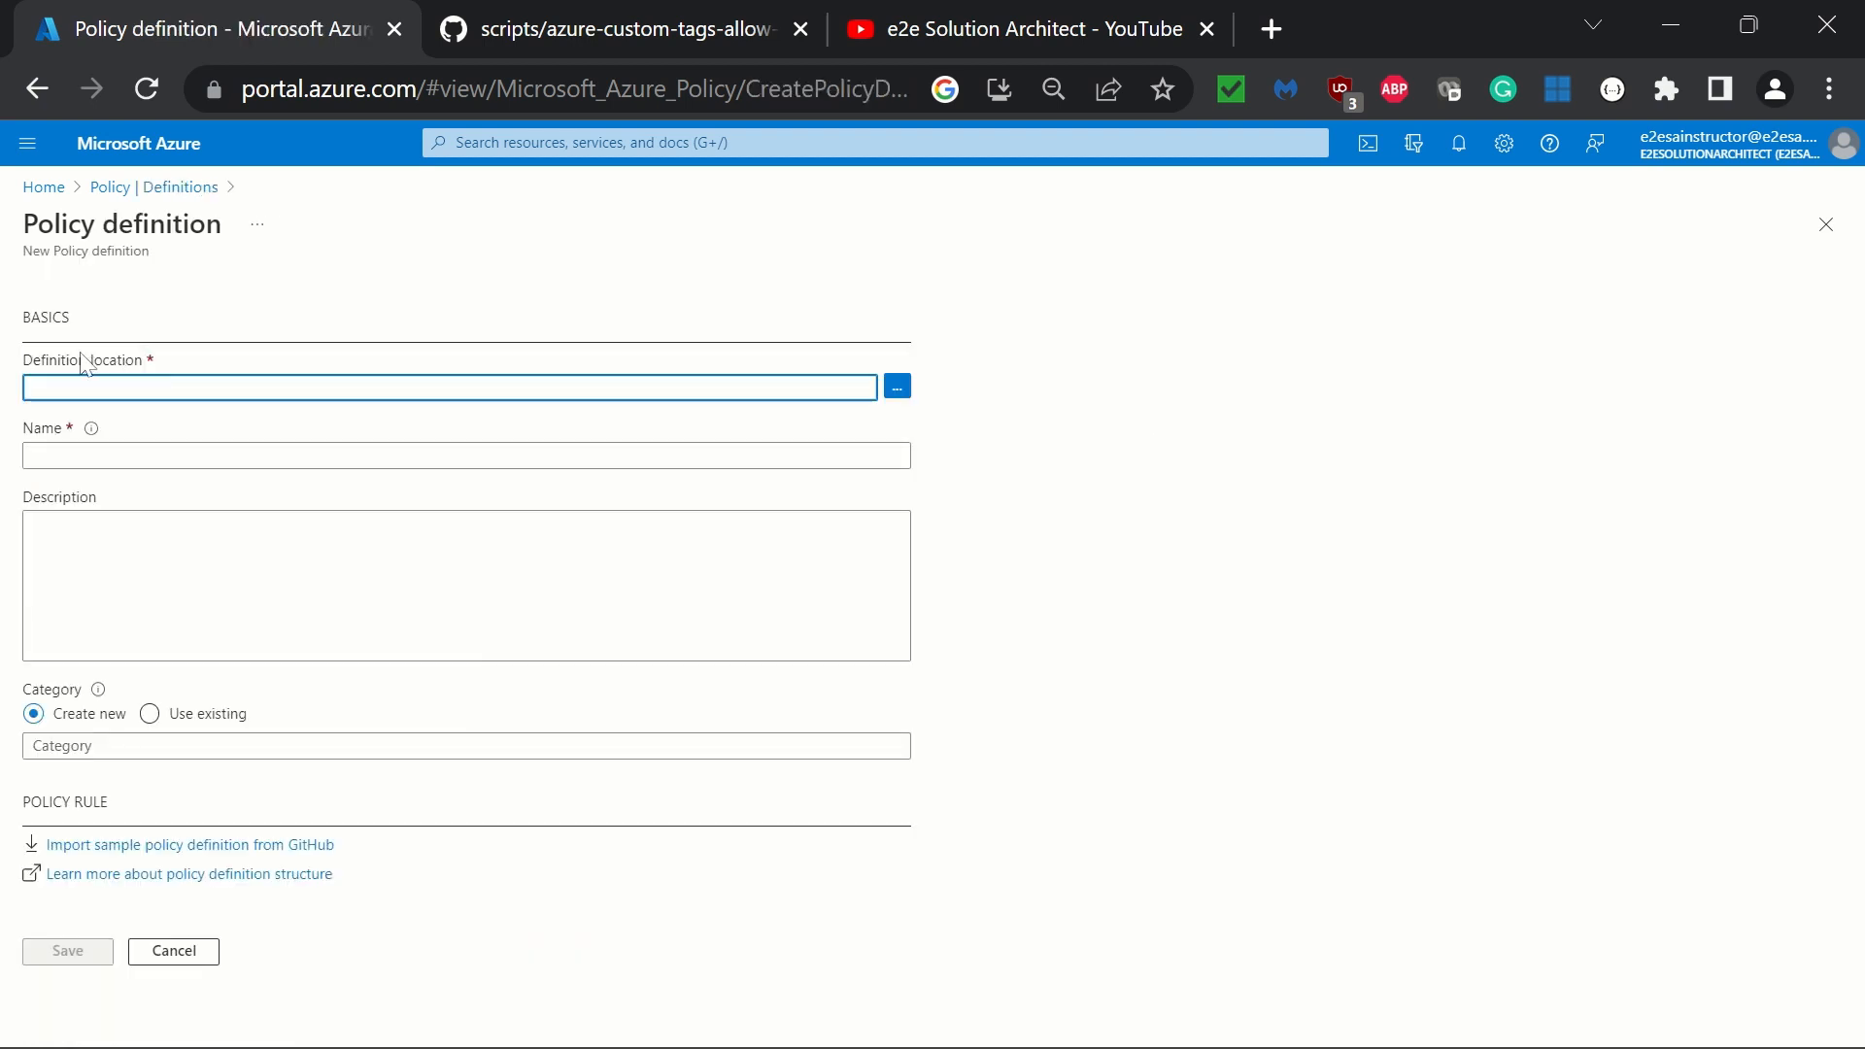
Step: Set the new policy's definition location to the e2esa-demo-PAYG-01 subscription
left_click(897, 387)
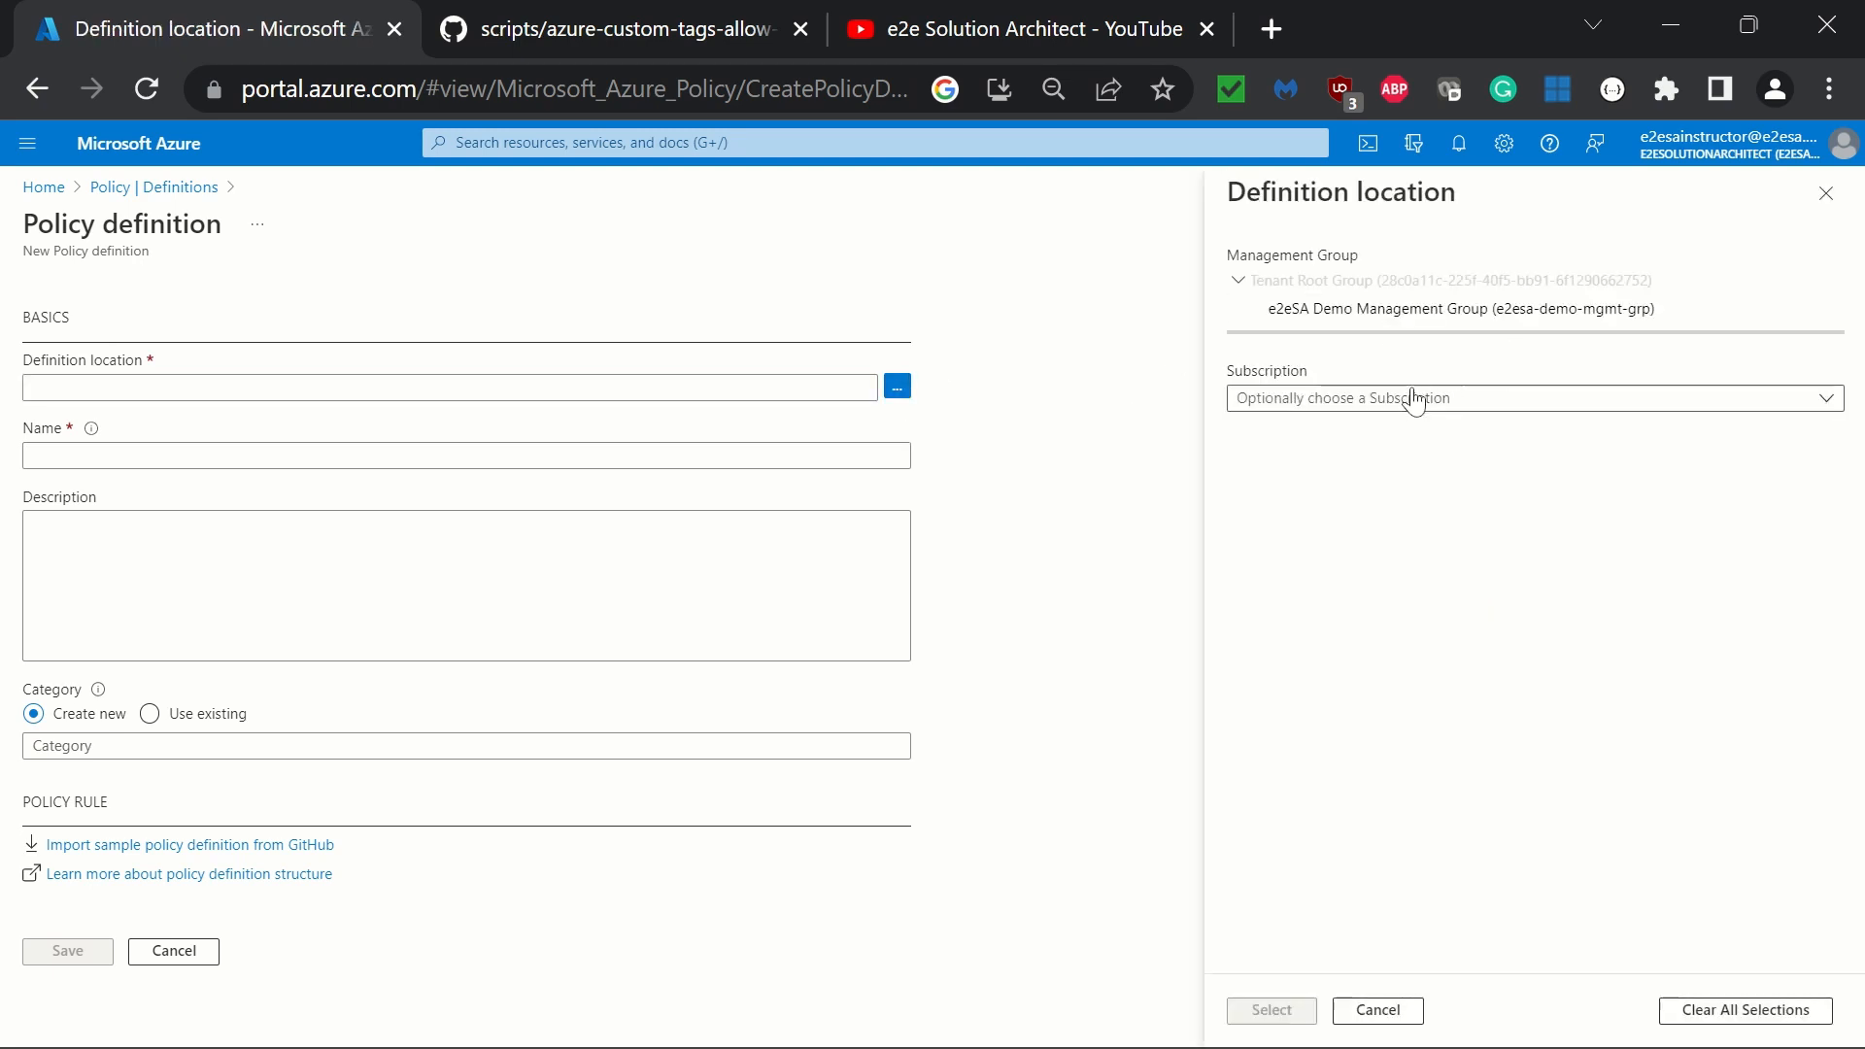
left_click(1417, 400)
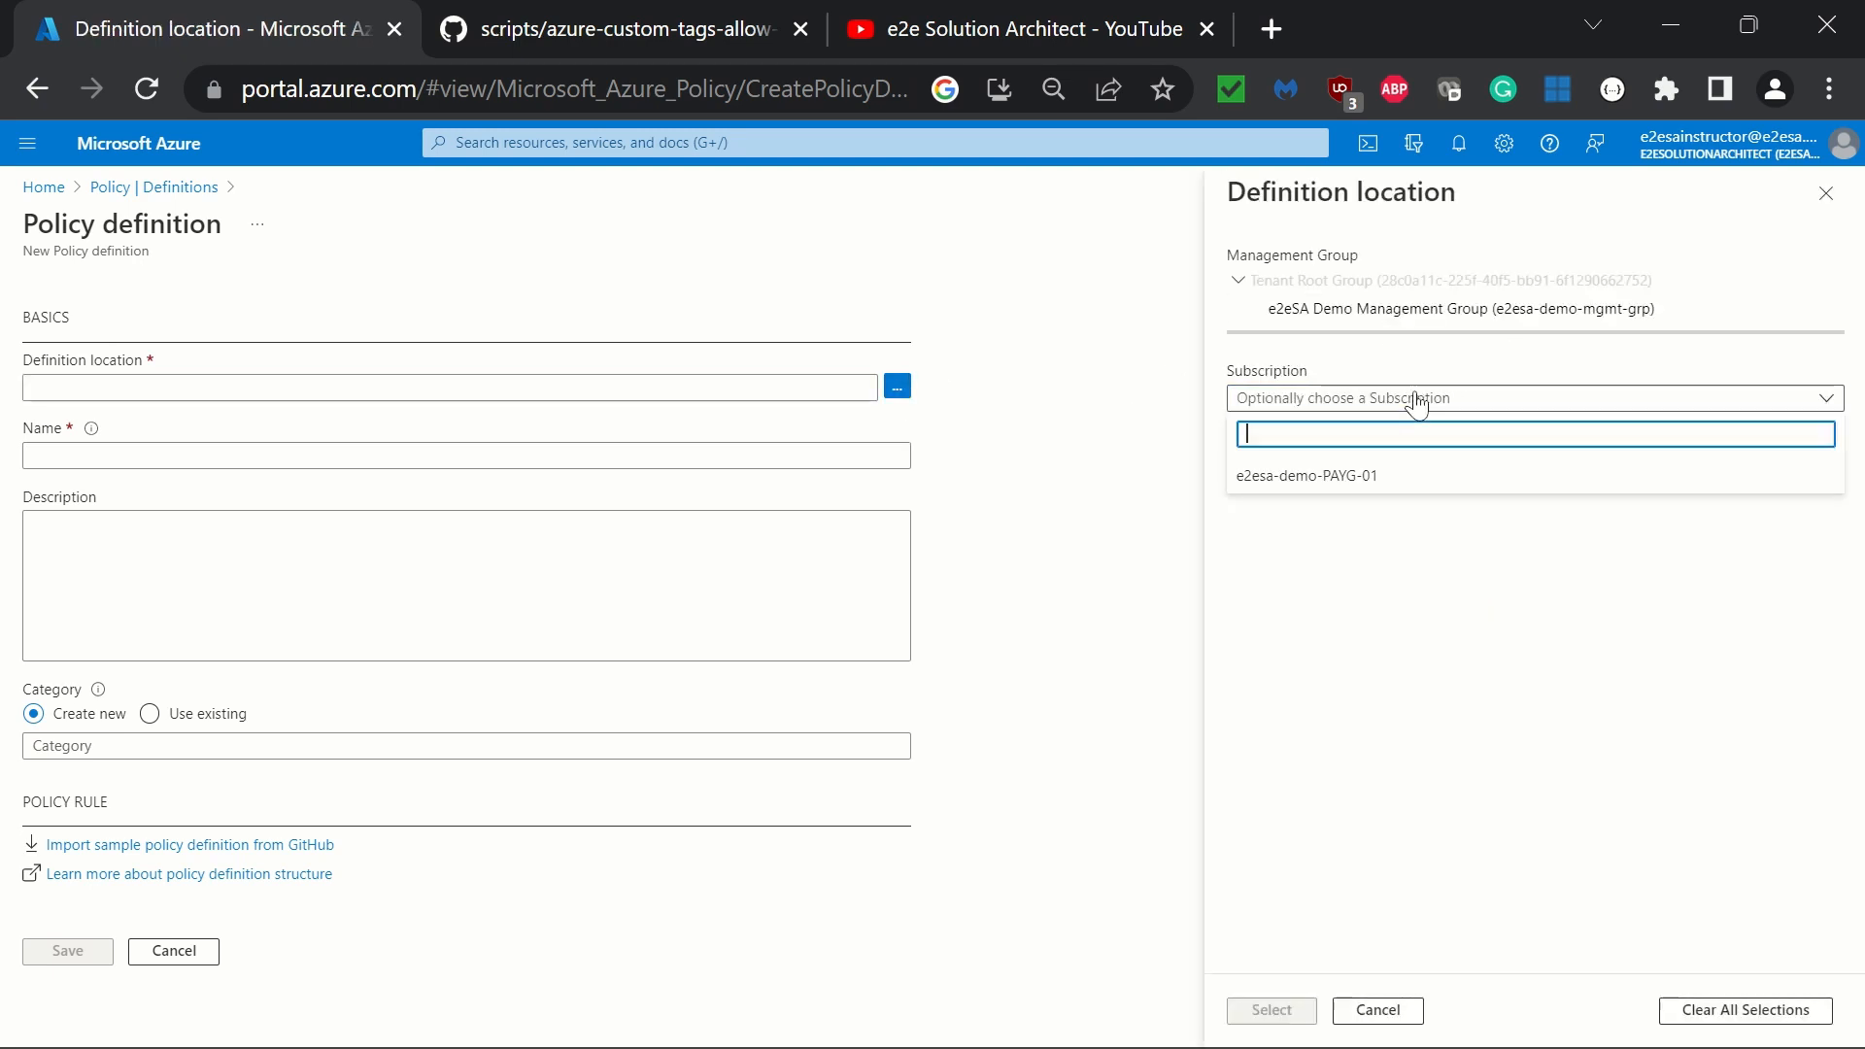
left_click(1350, 478)
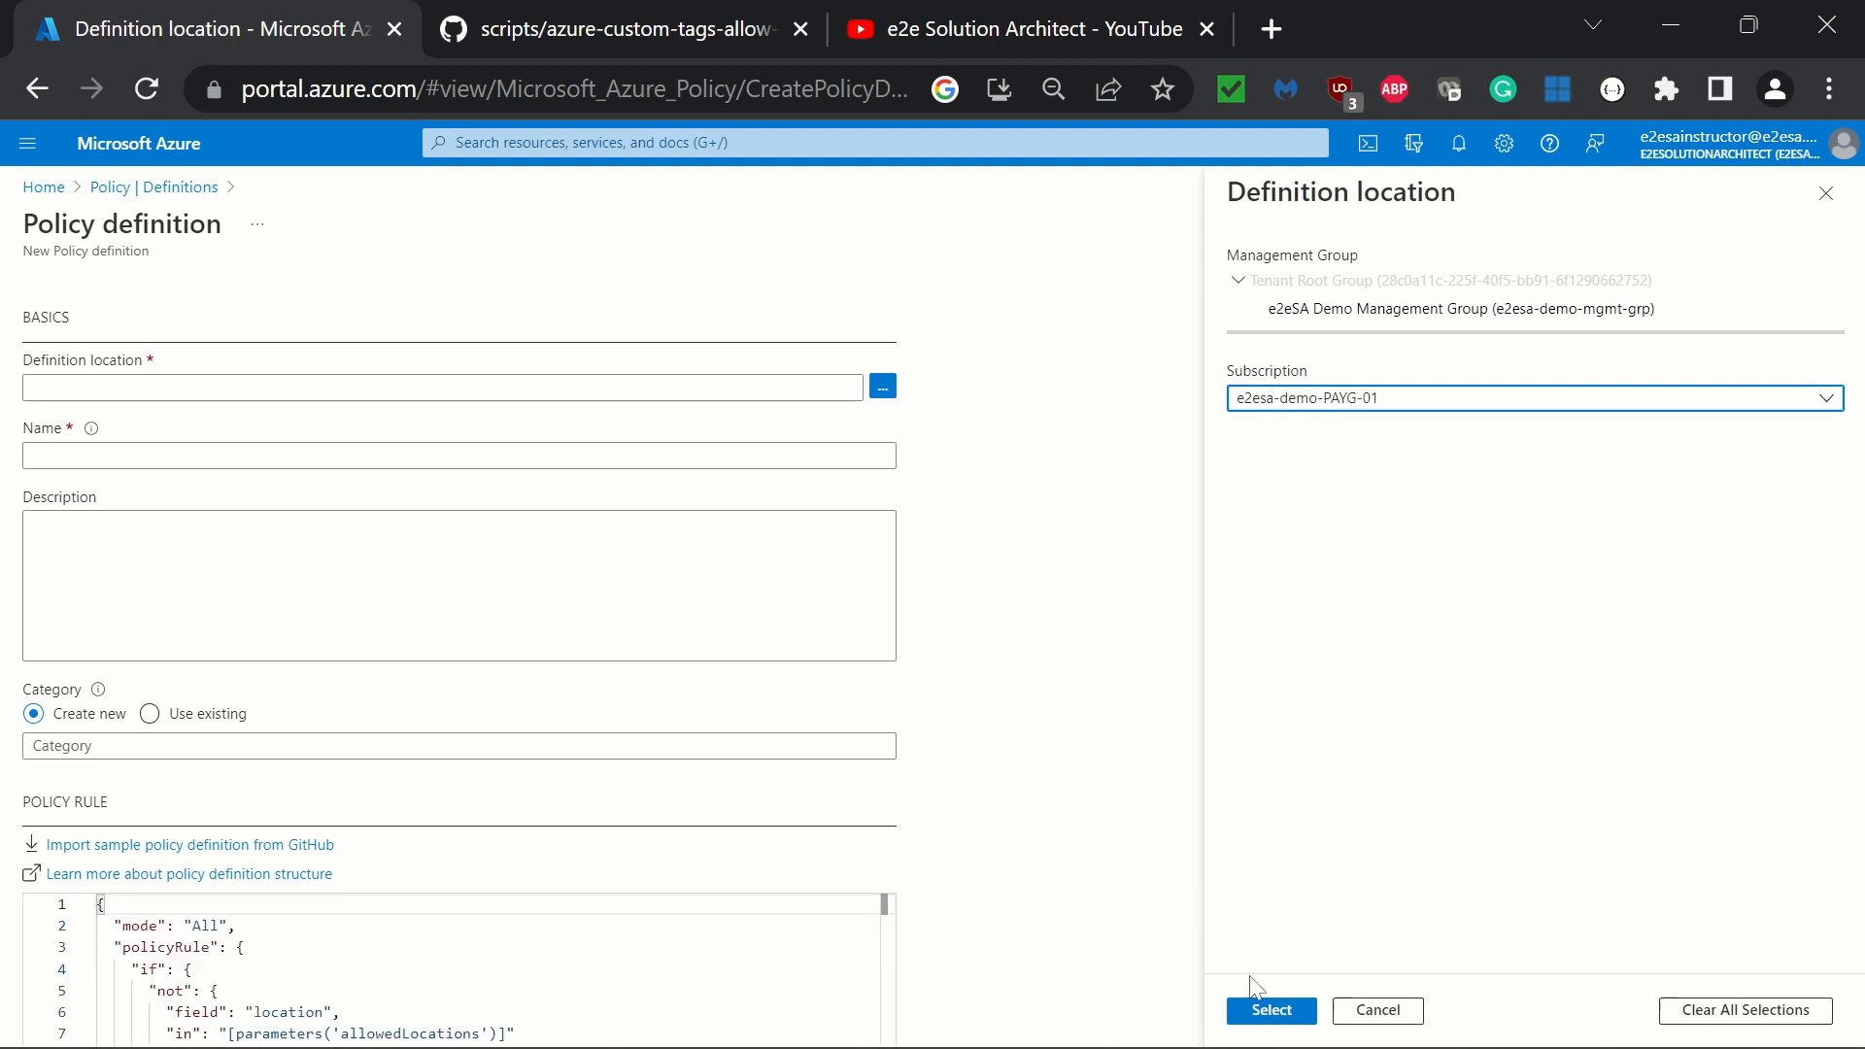
left_click(1270, 1012)
Step: Name the policy definition e2esa-tag-demo and enter demo as its description
left_click(278, 452)
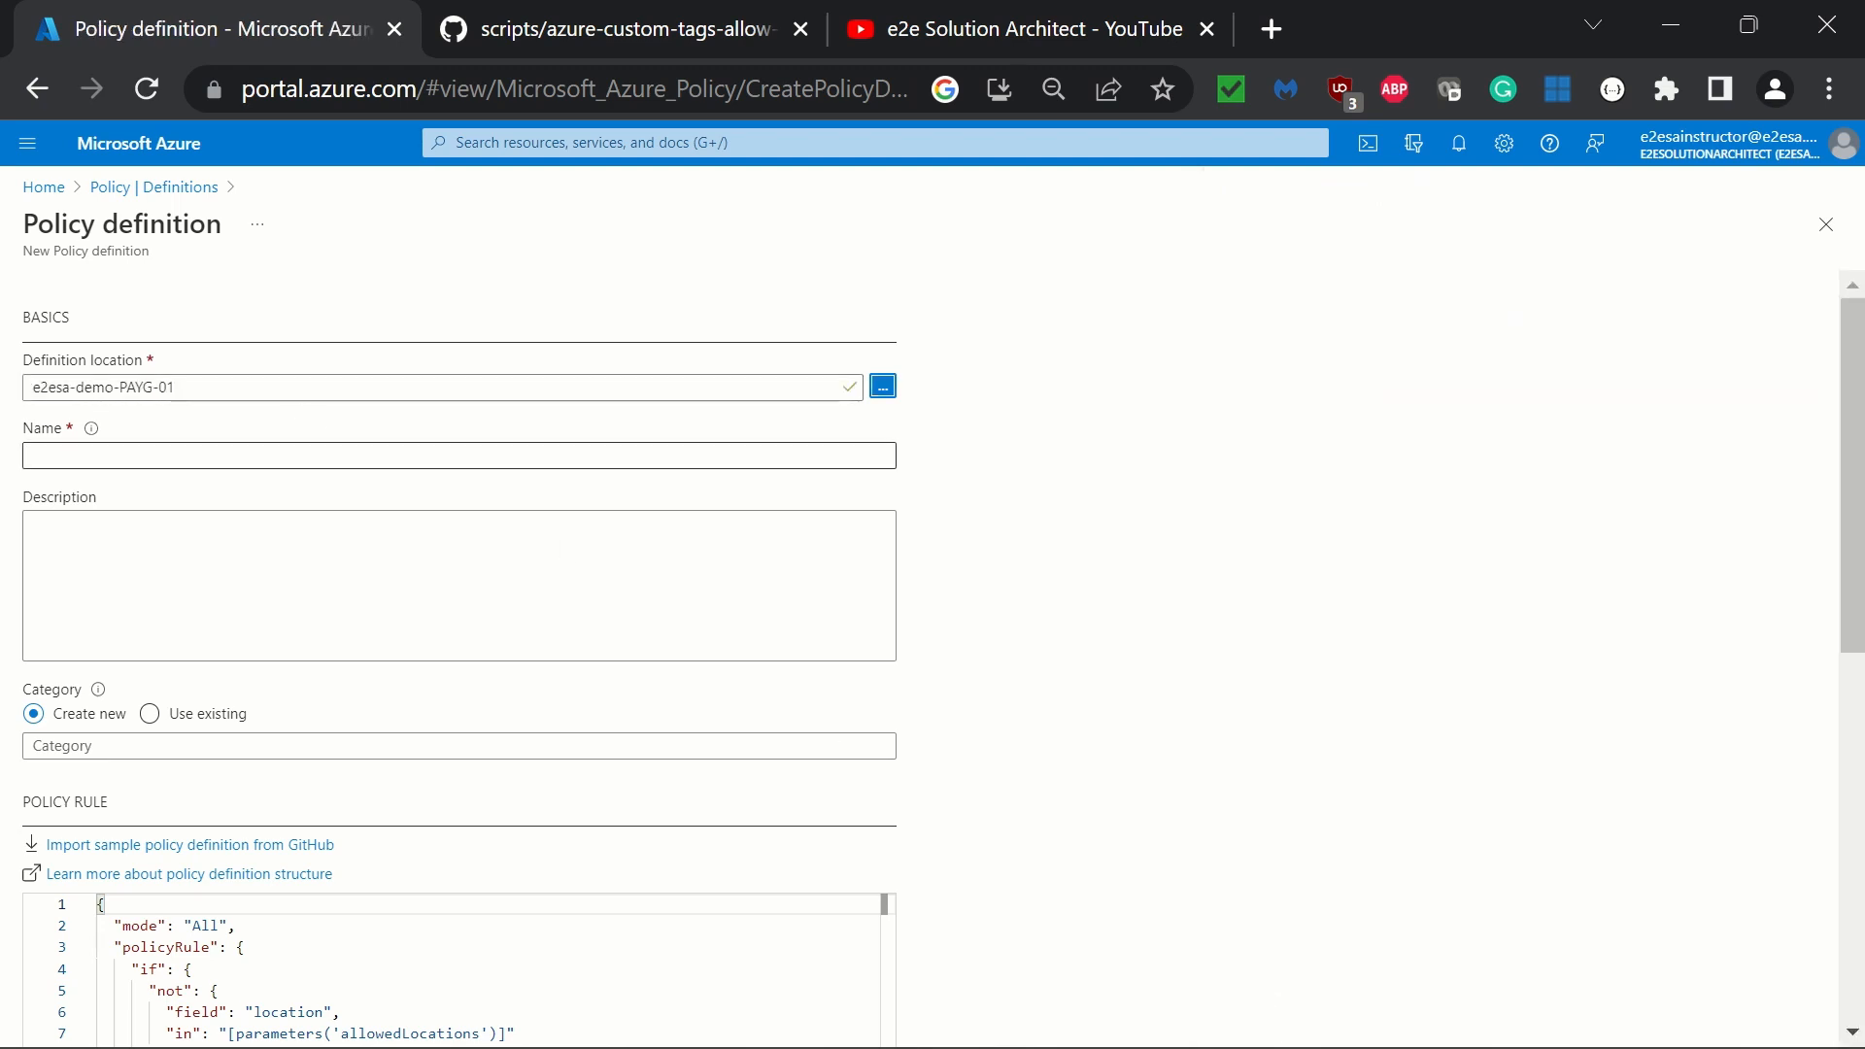
type("e2e")
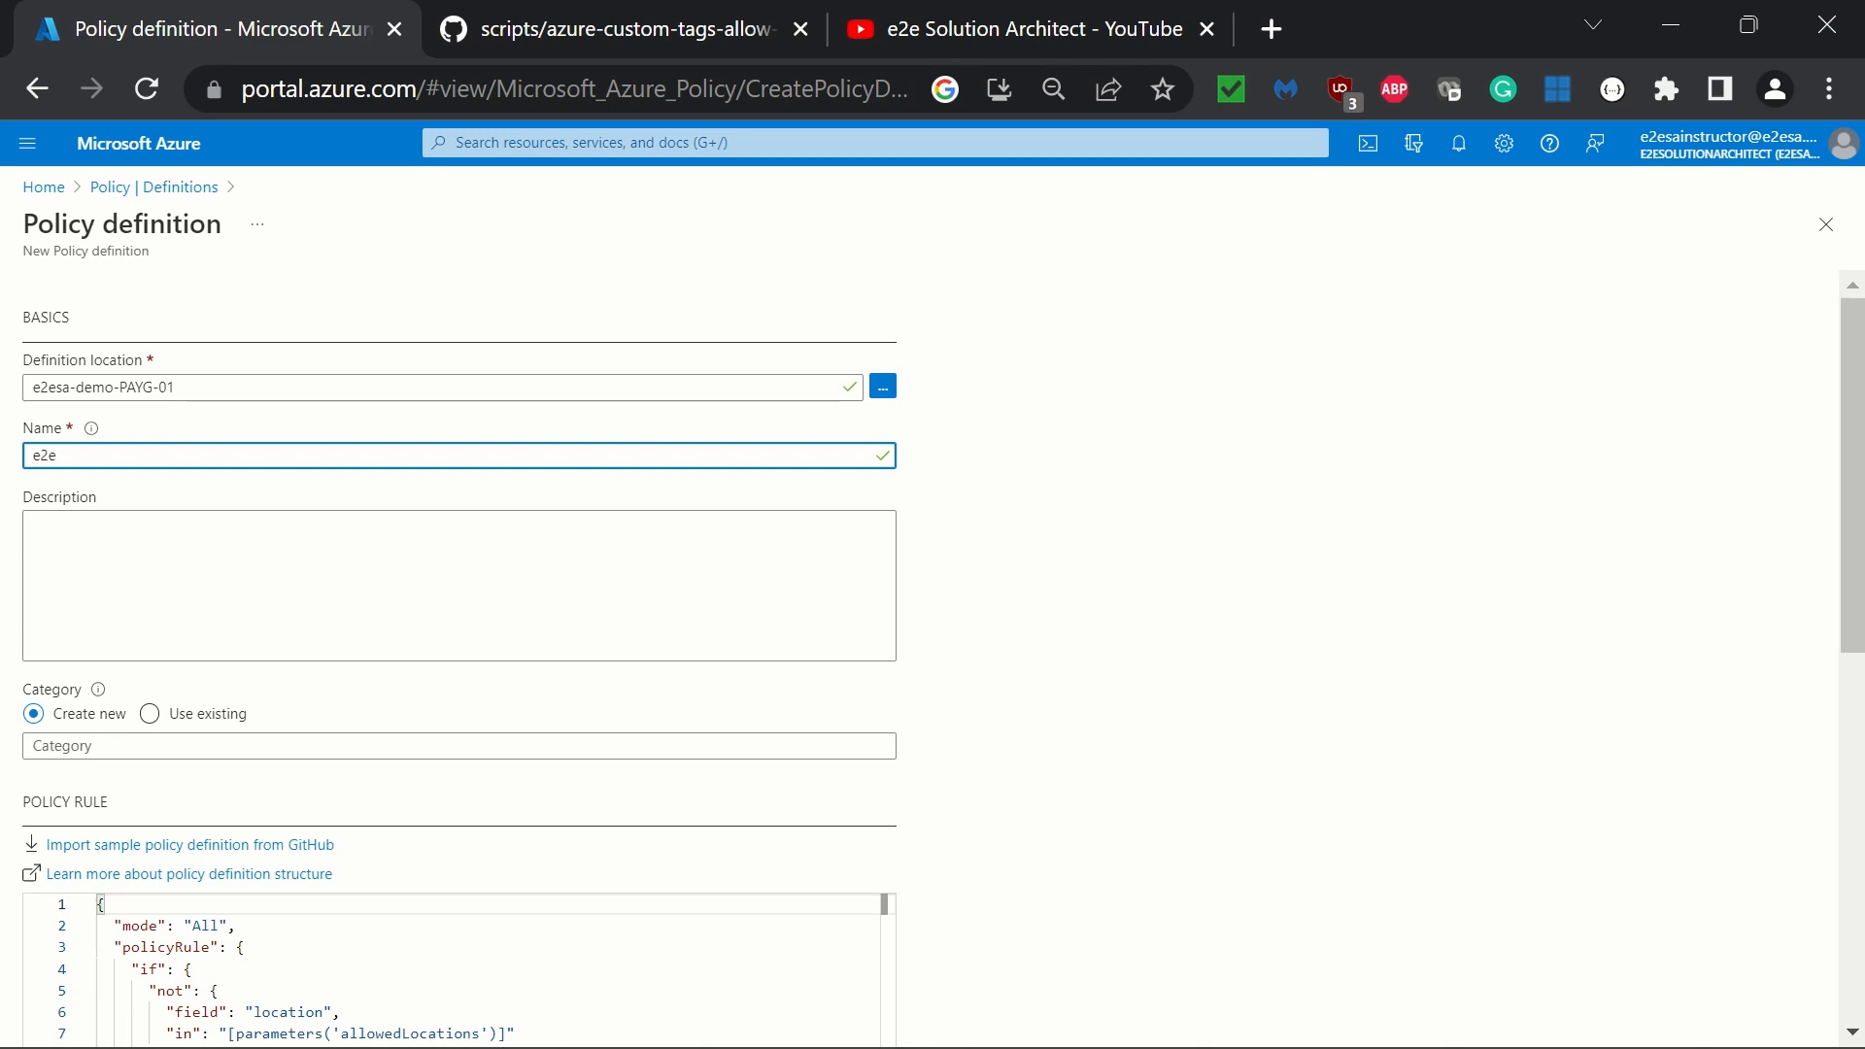
type("sa-tag-demo")
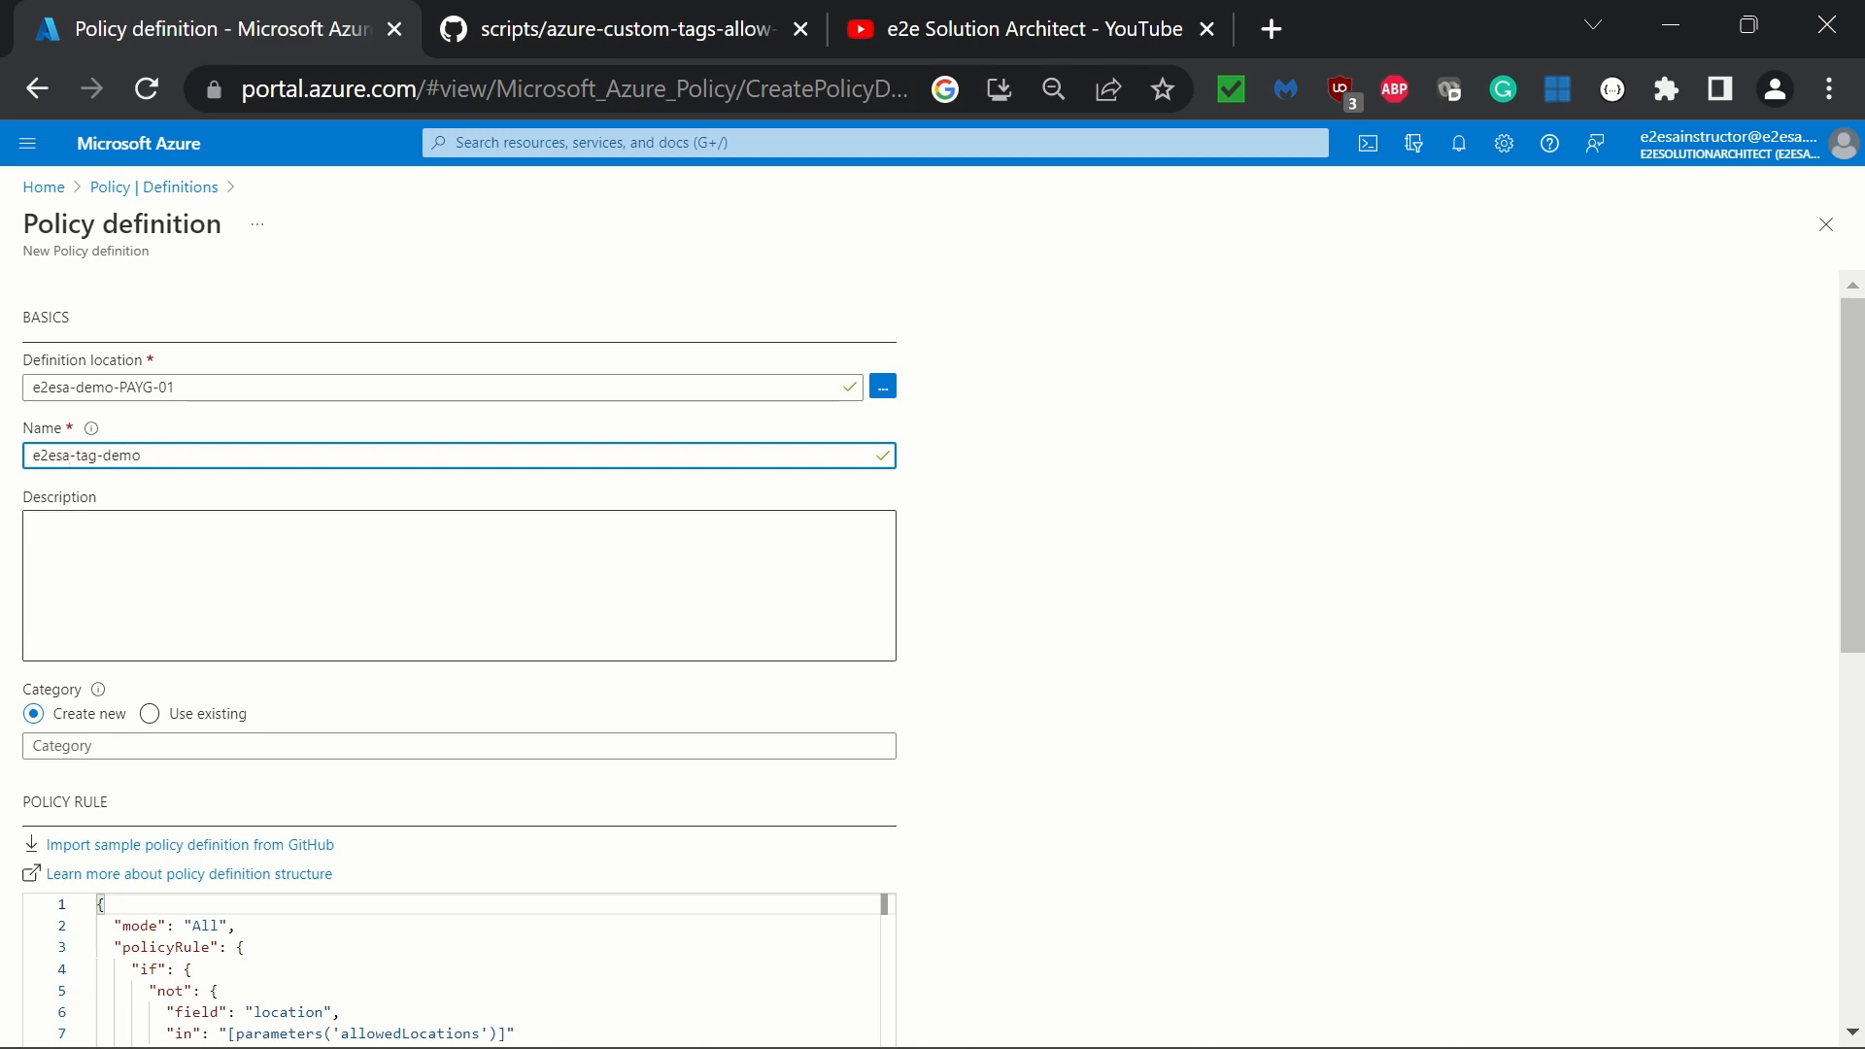
left_click(279, 567)
scroll(361, 559, "down", 3)
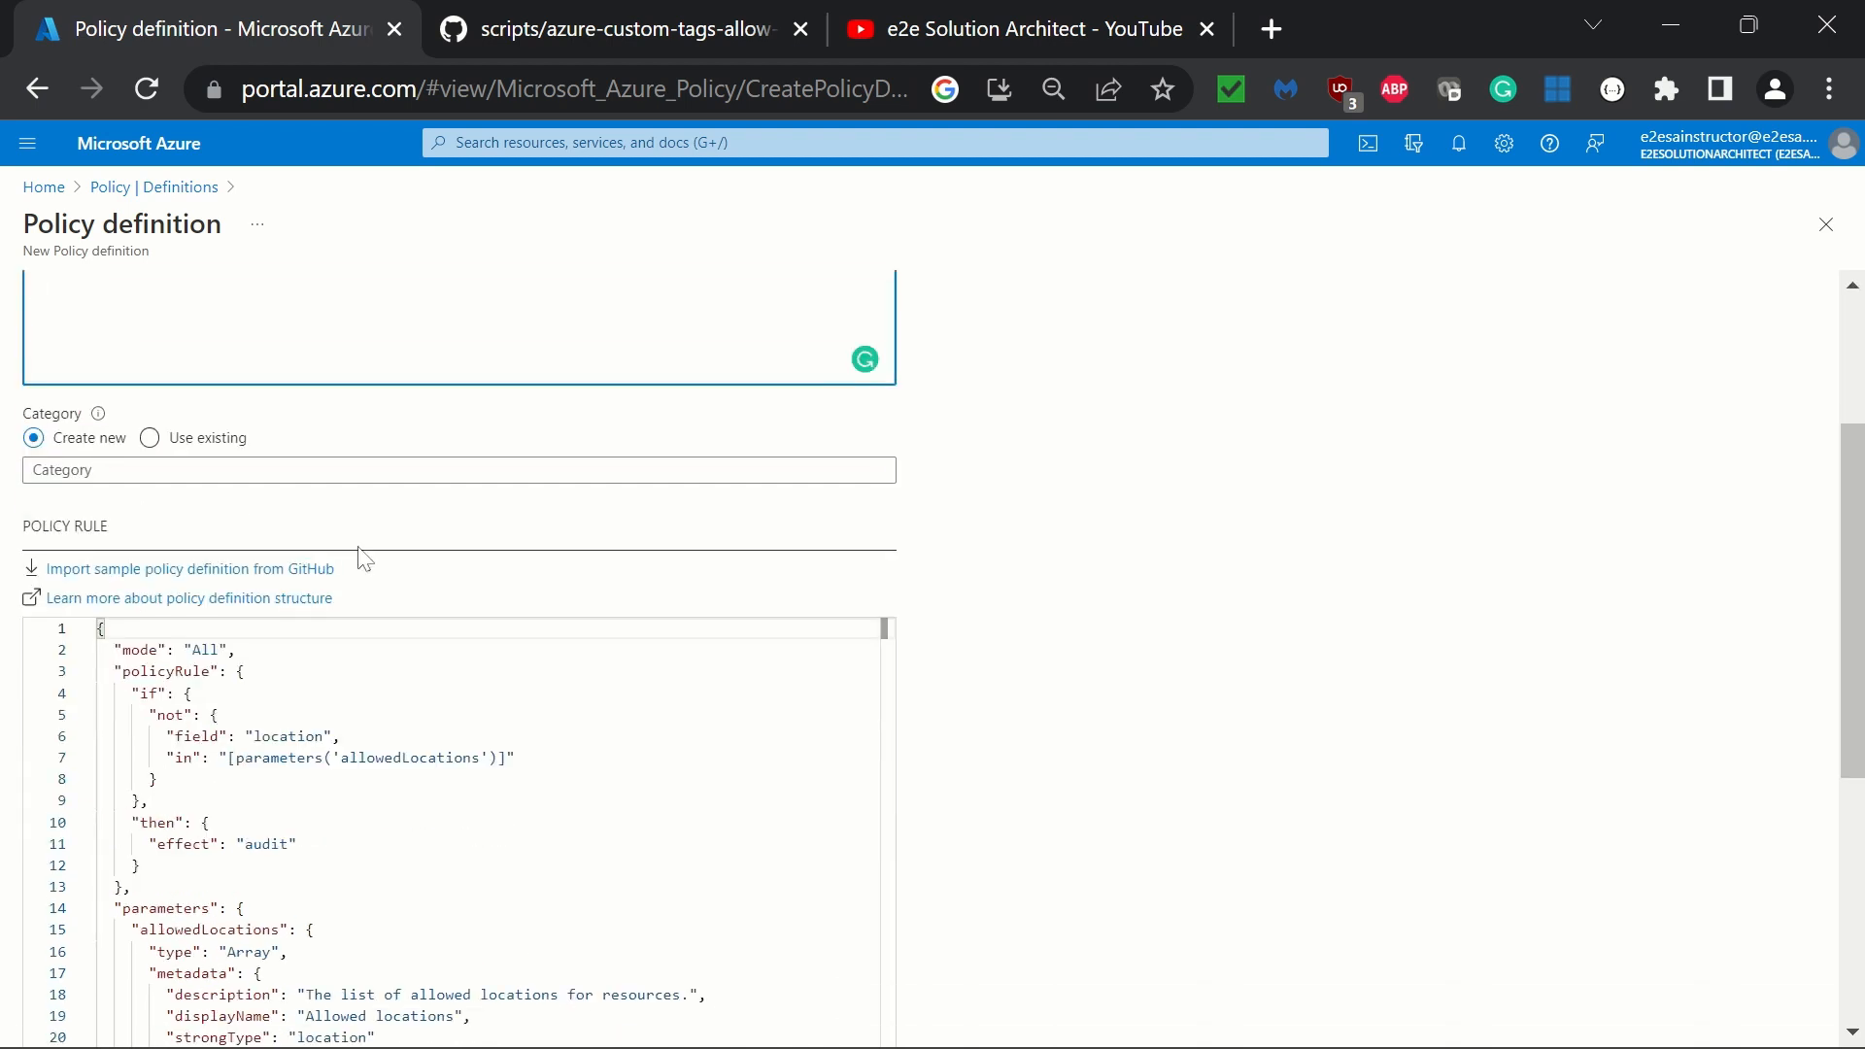
type("demo")
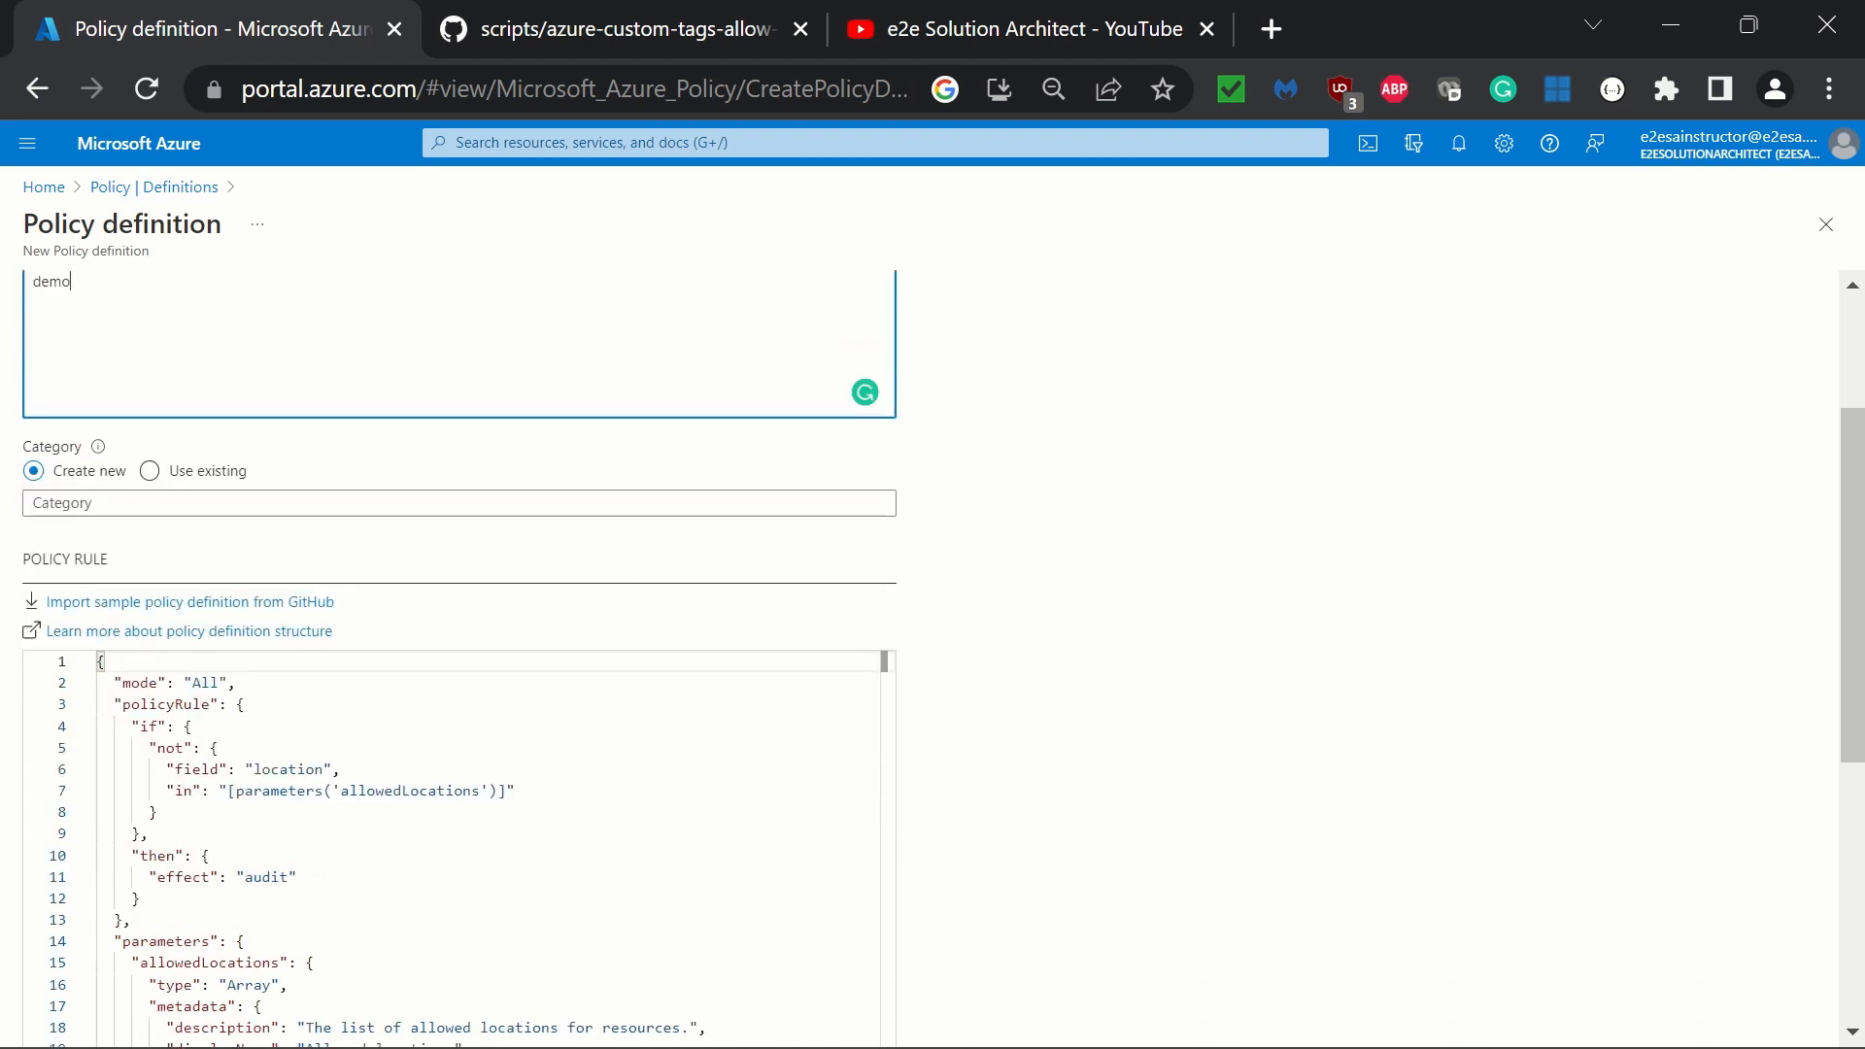
Step: Replace the sample code in the policy rule editor with the tag policy JSON copied from GitHub
left_click(158, 812)
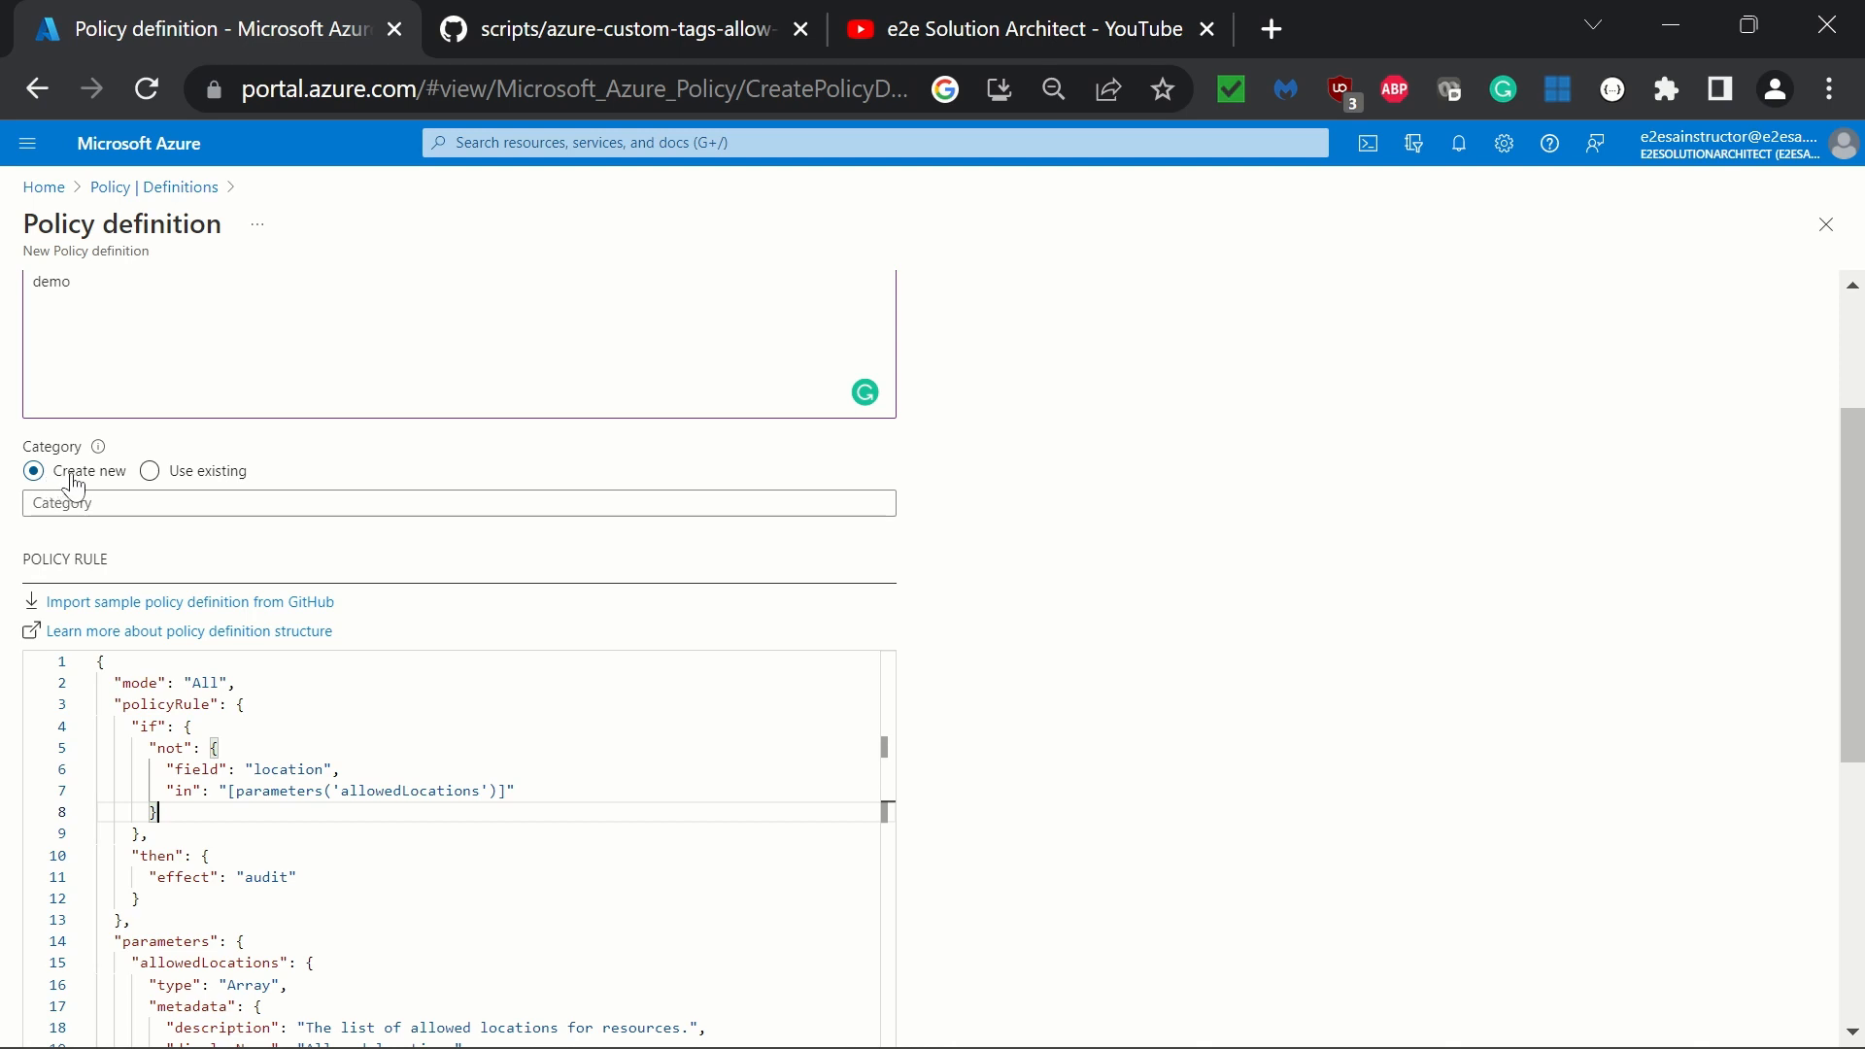
left_click(60, 502)
left_click(339, 768)
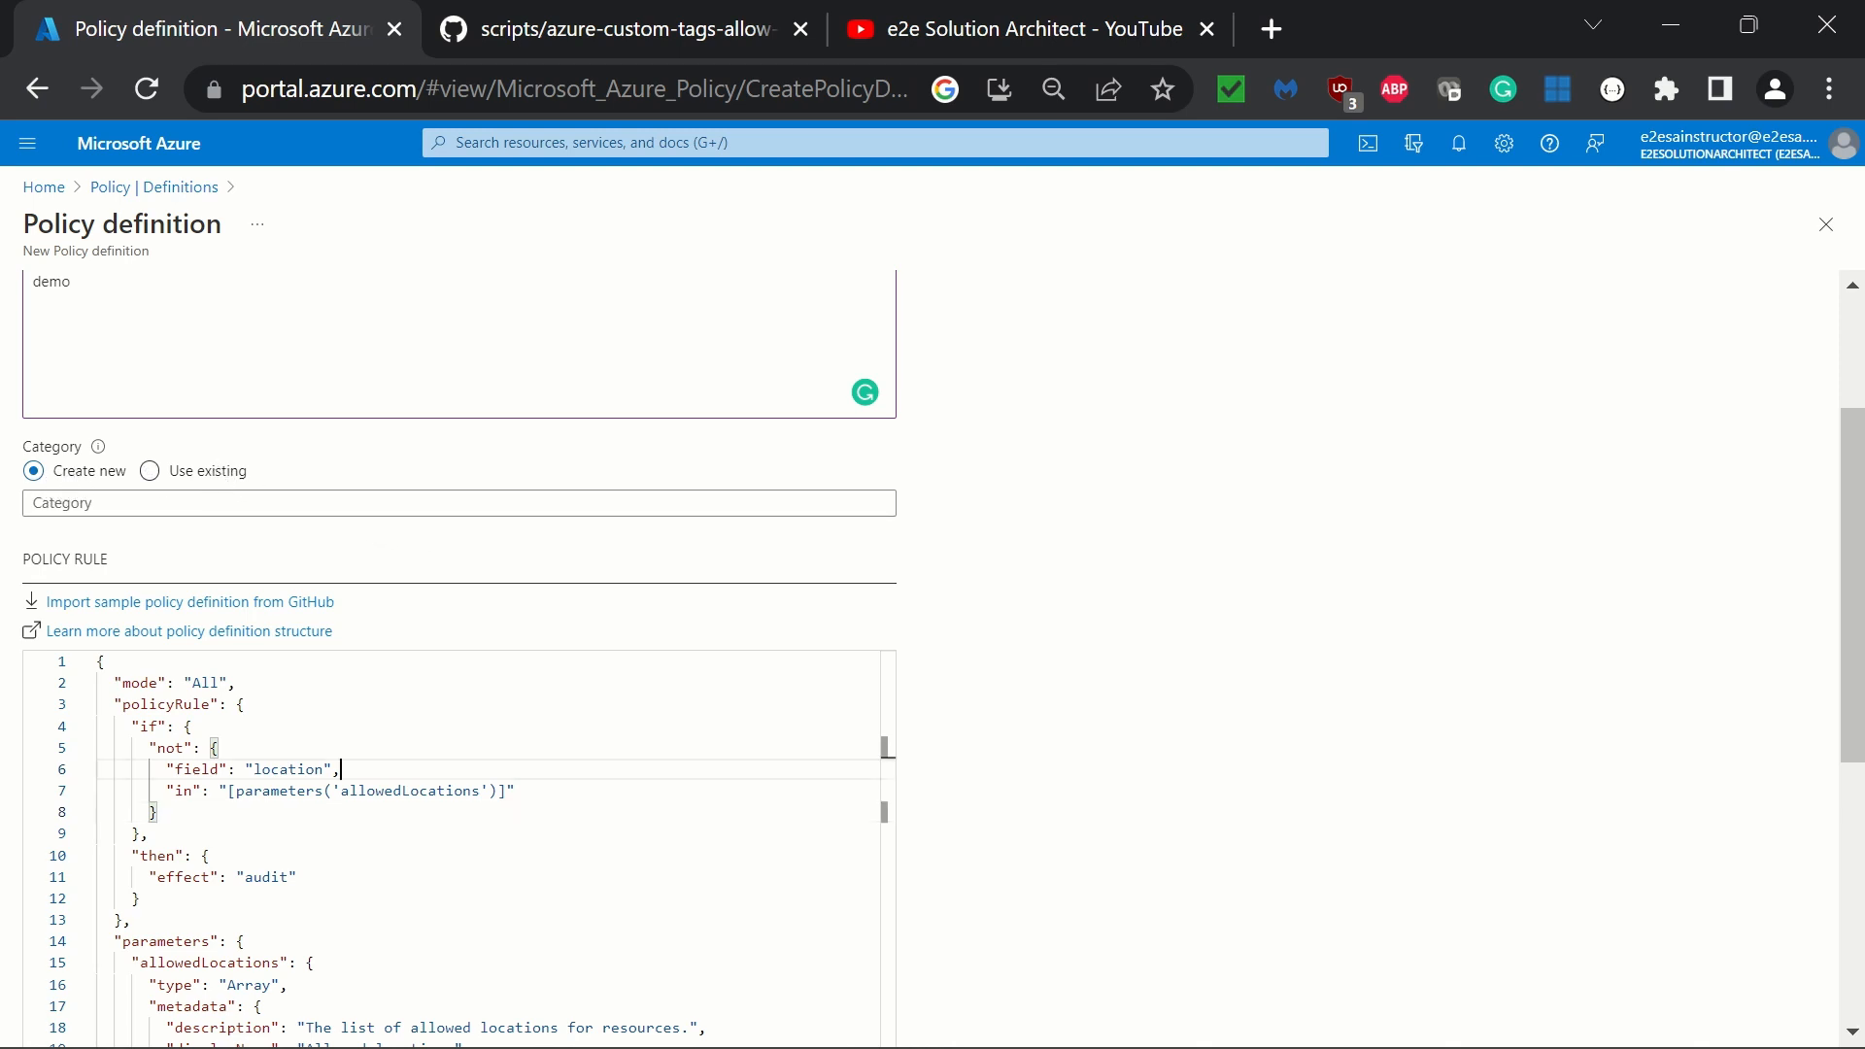
key("ctrl+a")
key("Delete")
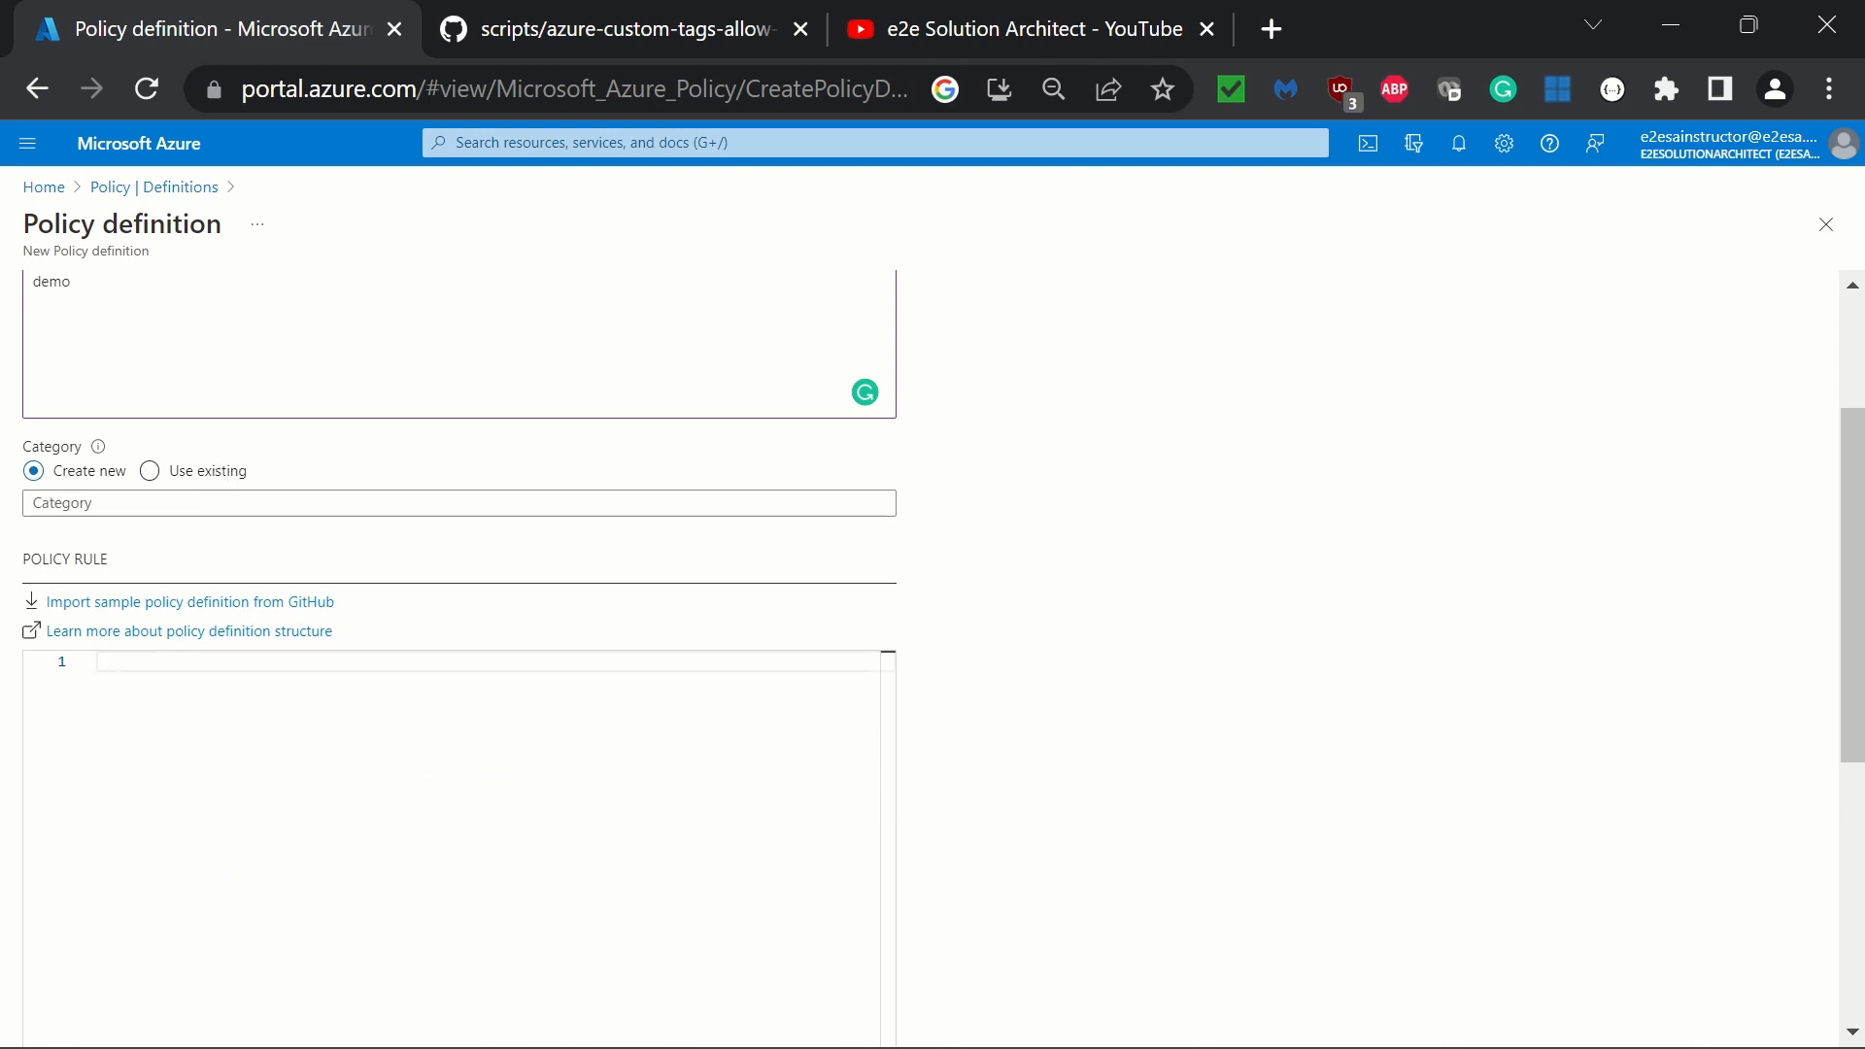
key("ctrl+v")
scroll(1278, 762, "down", 3)
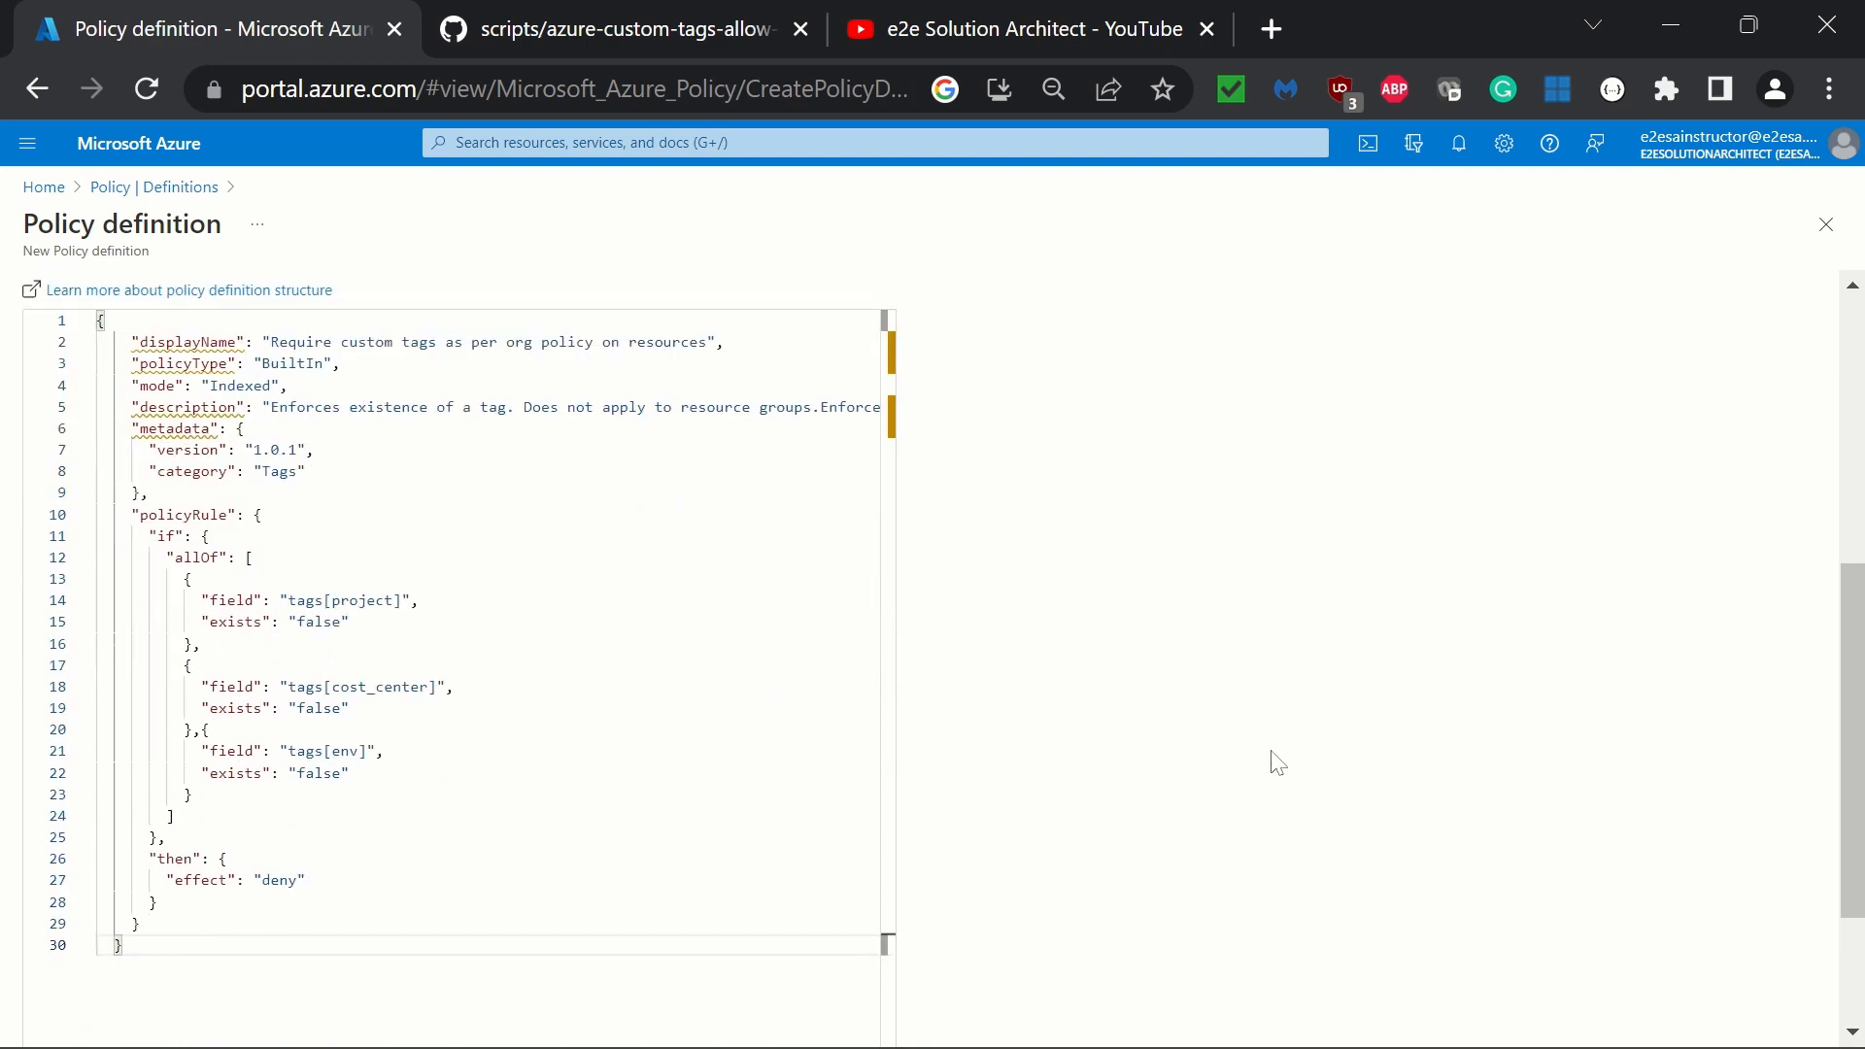
Step: Check the pasted policy rule against the GitHub source and save the e2esa-tag-demo policy definition
left_click(207, 535)
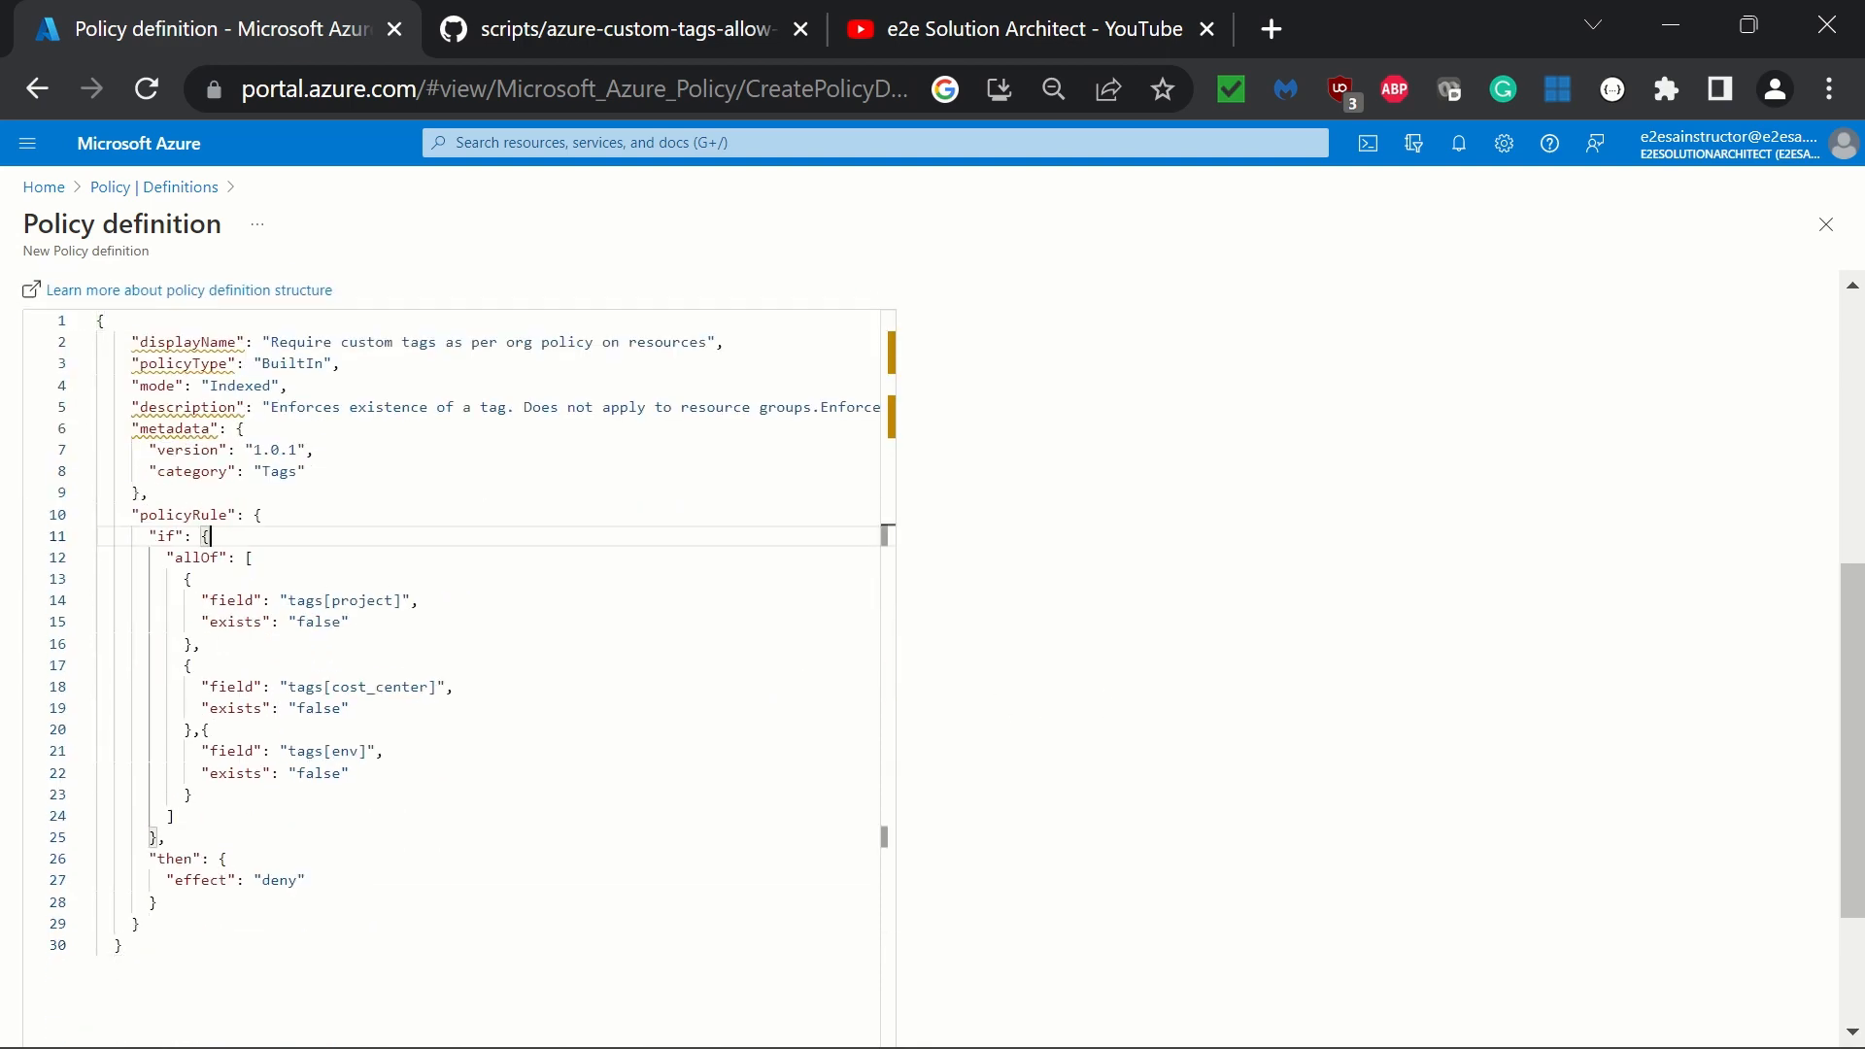
left_click(686, 27)
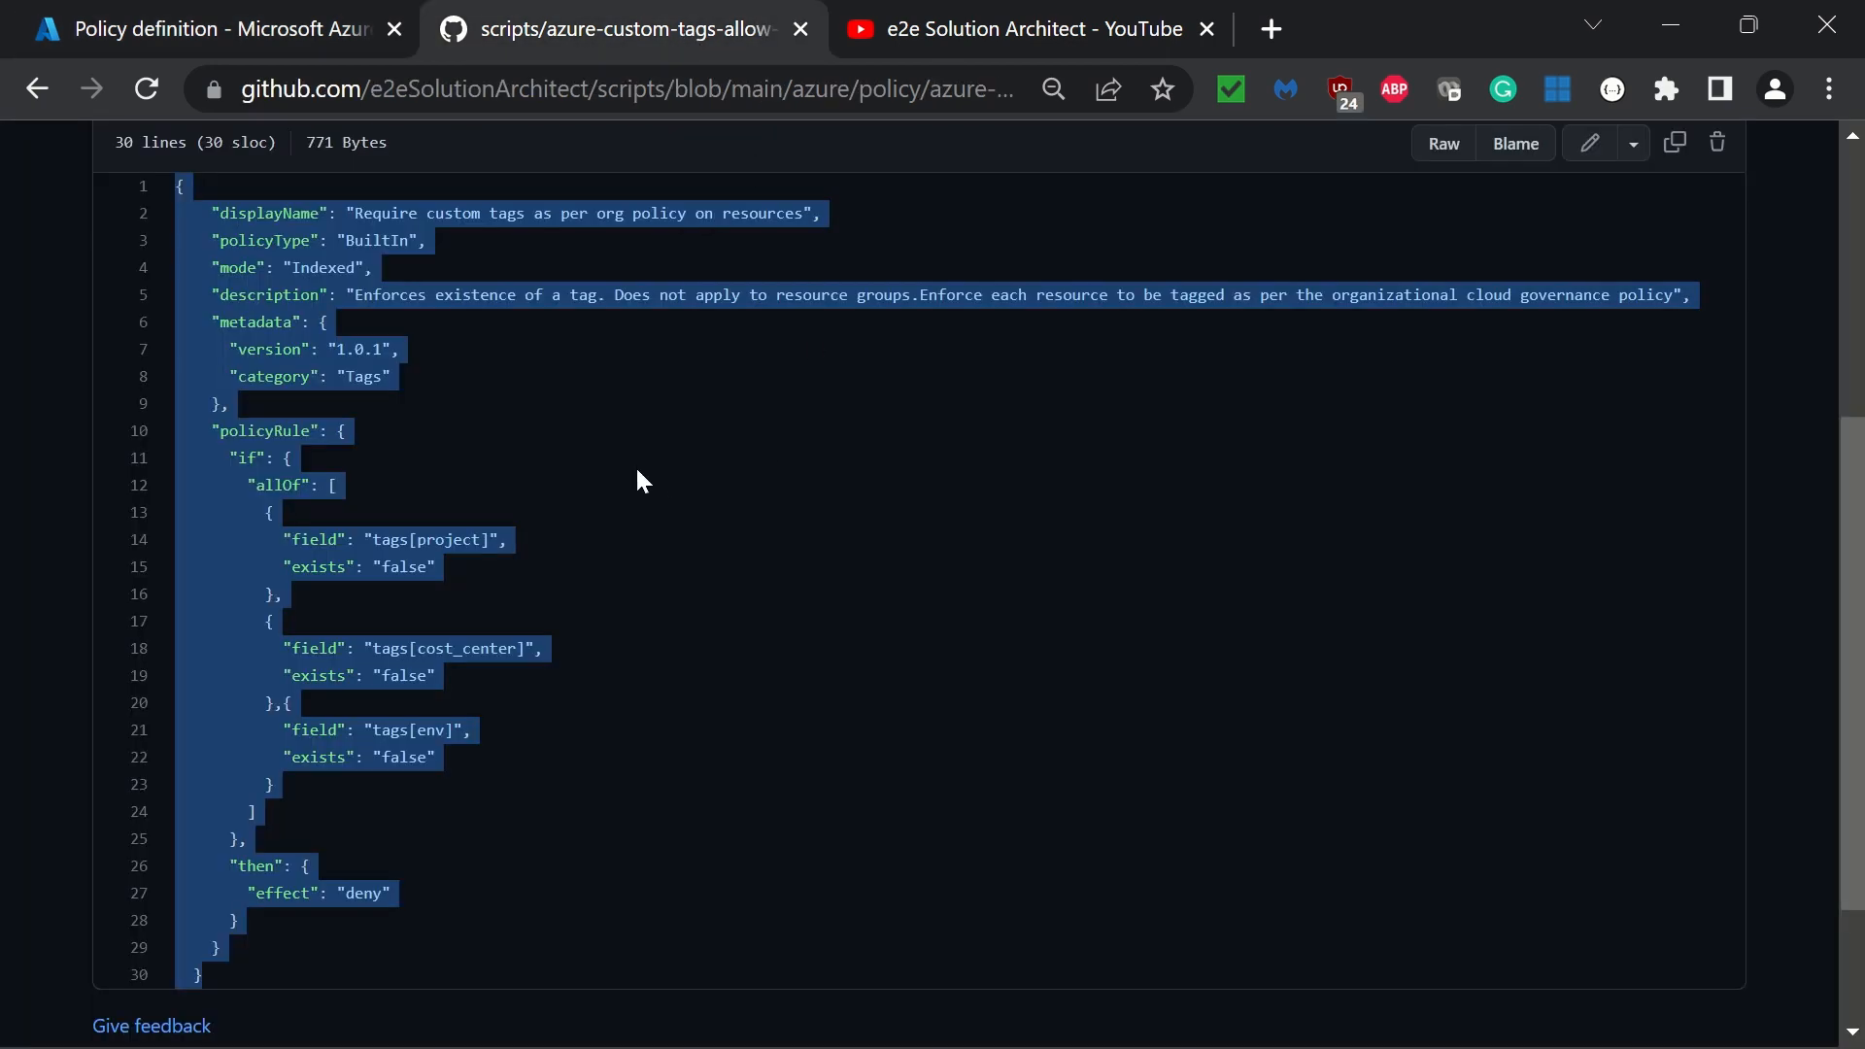
left_click(207, 17)
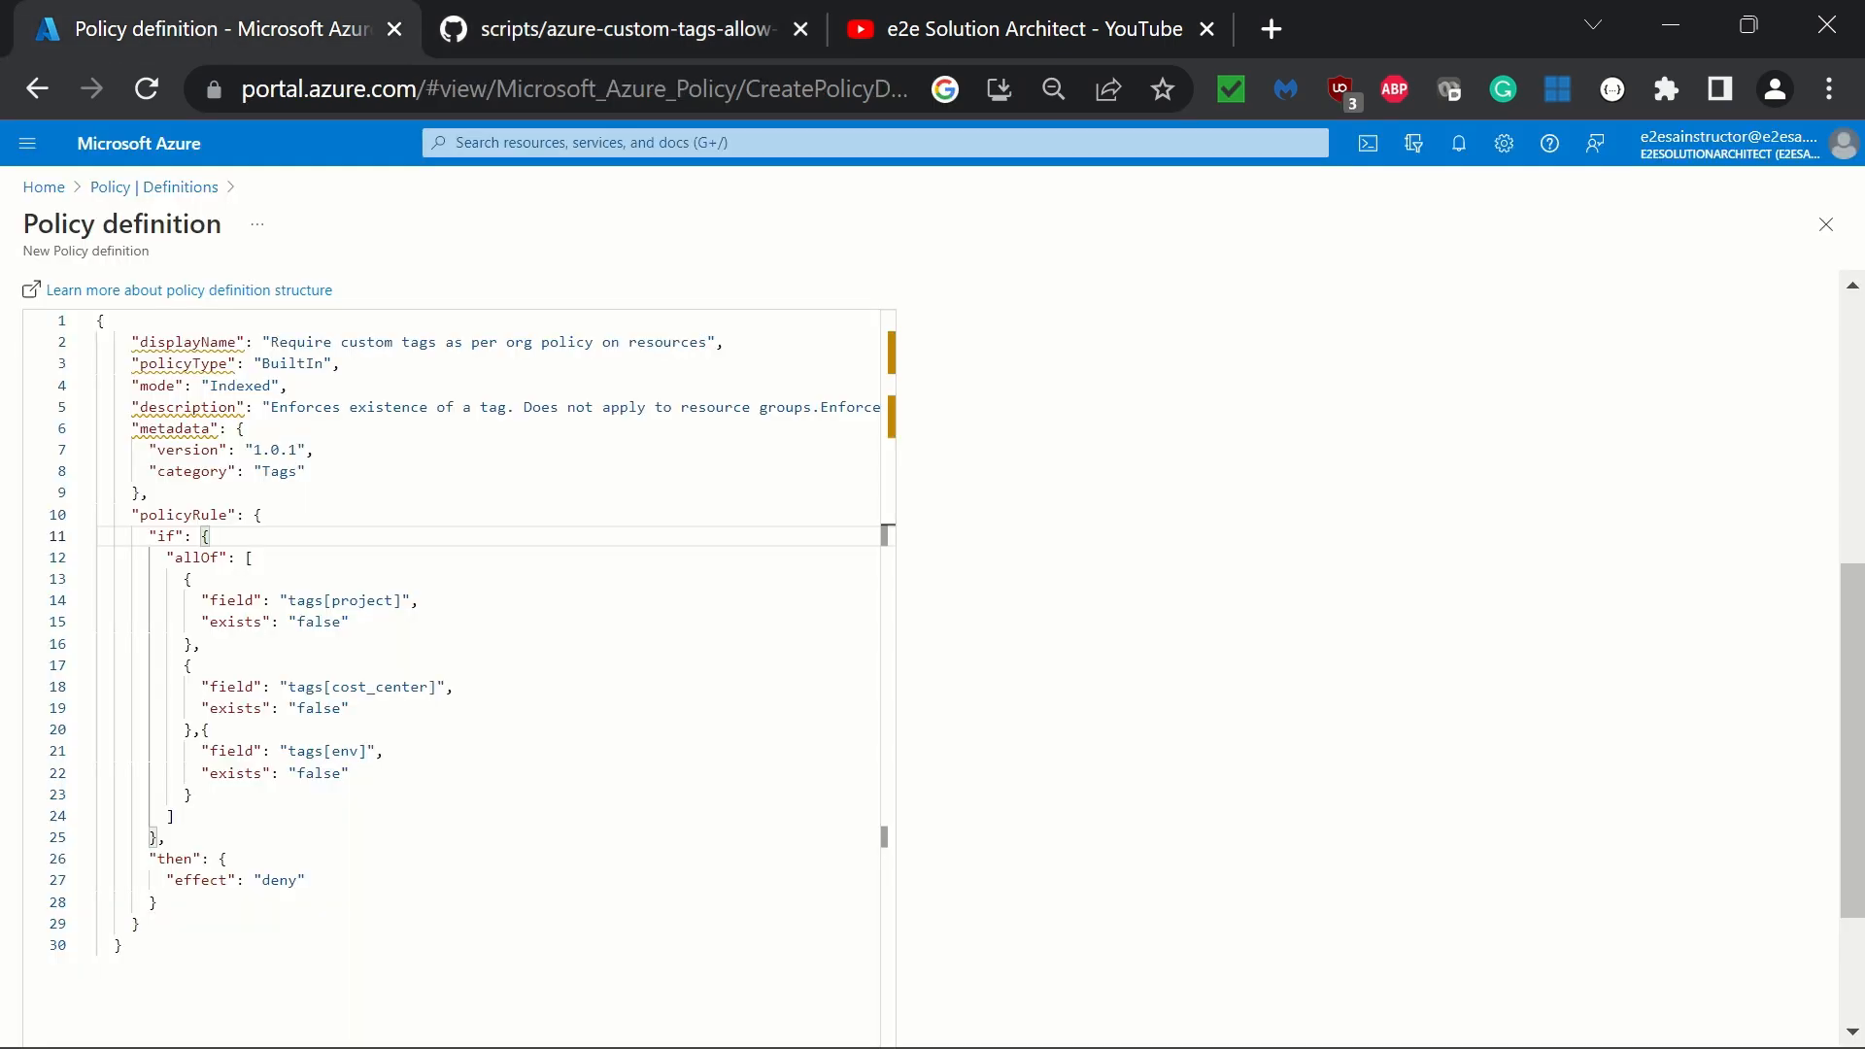
left_click(194, 751)
scroll(1411, 790, "down", 2)
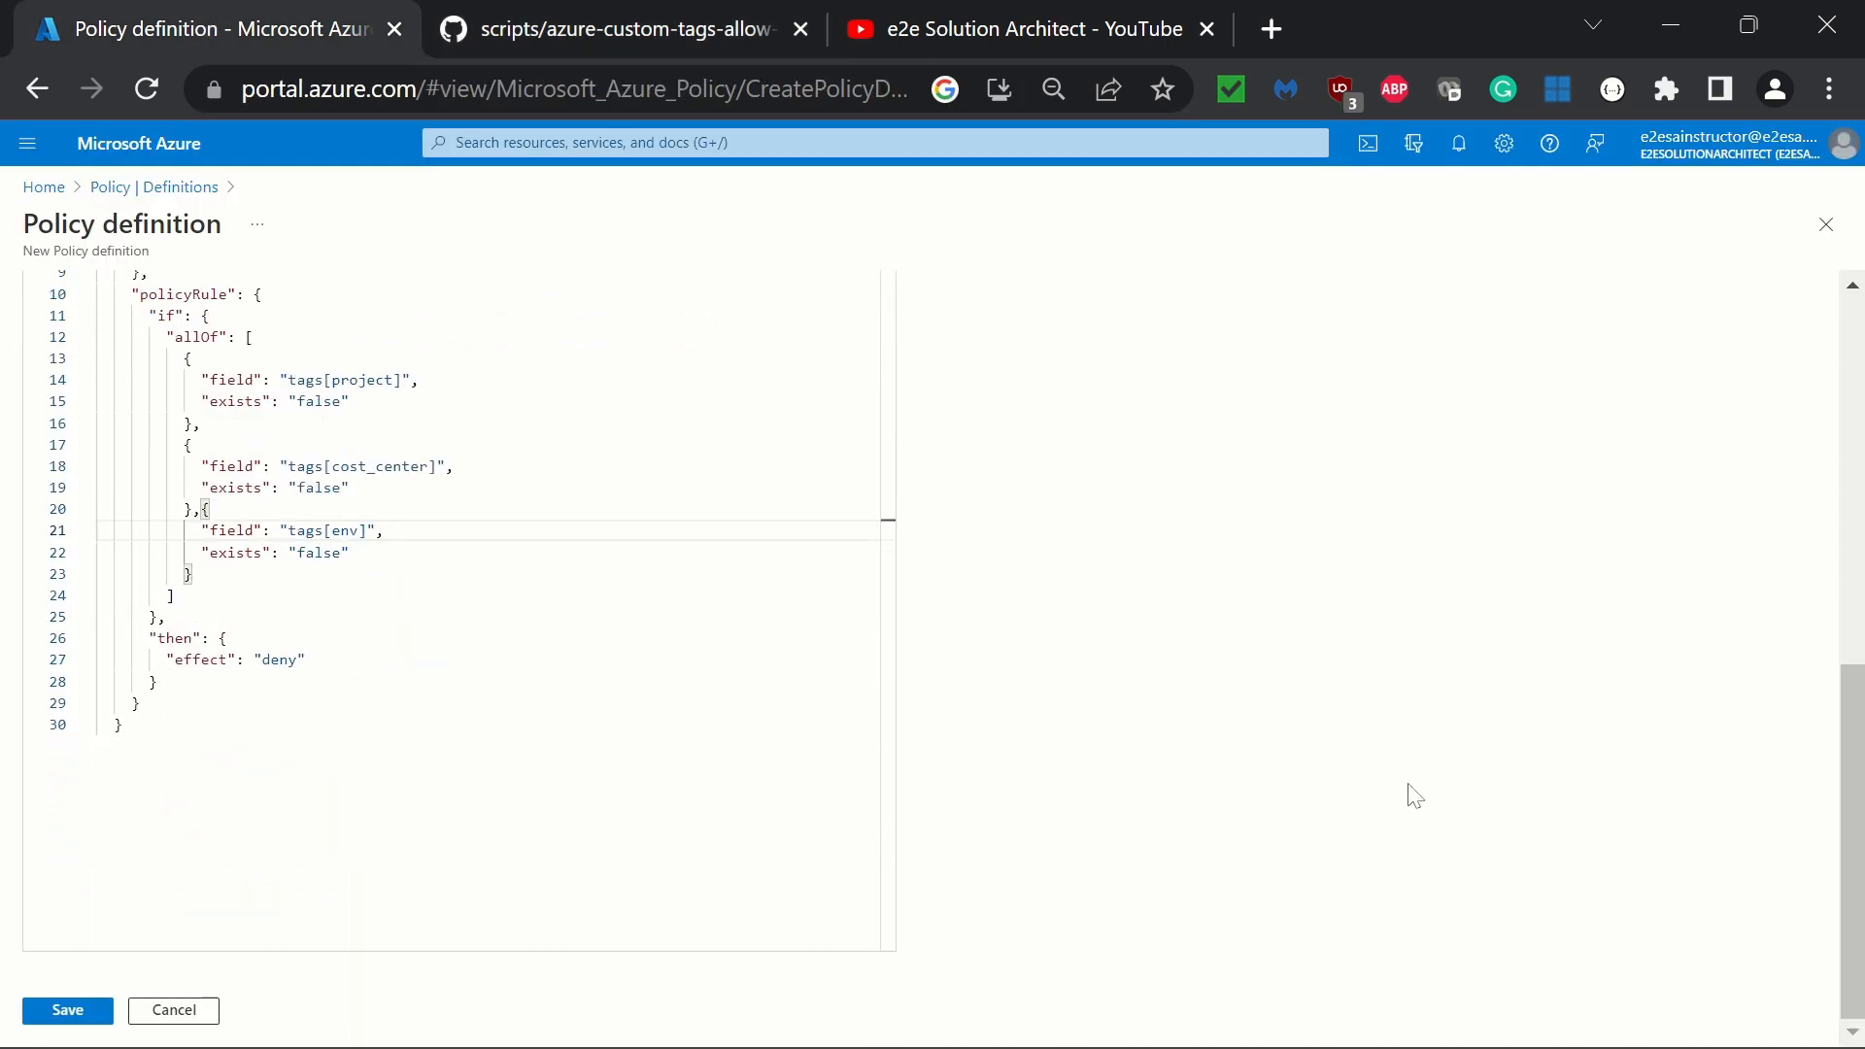
scroll(1410, 791, "up", 5)
scroll(1410, 790, "down", 5)
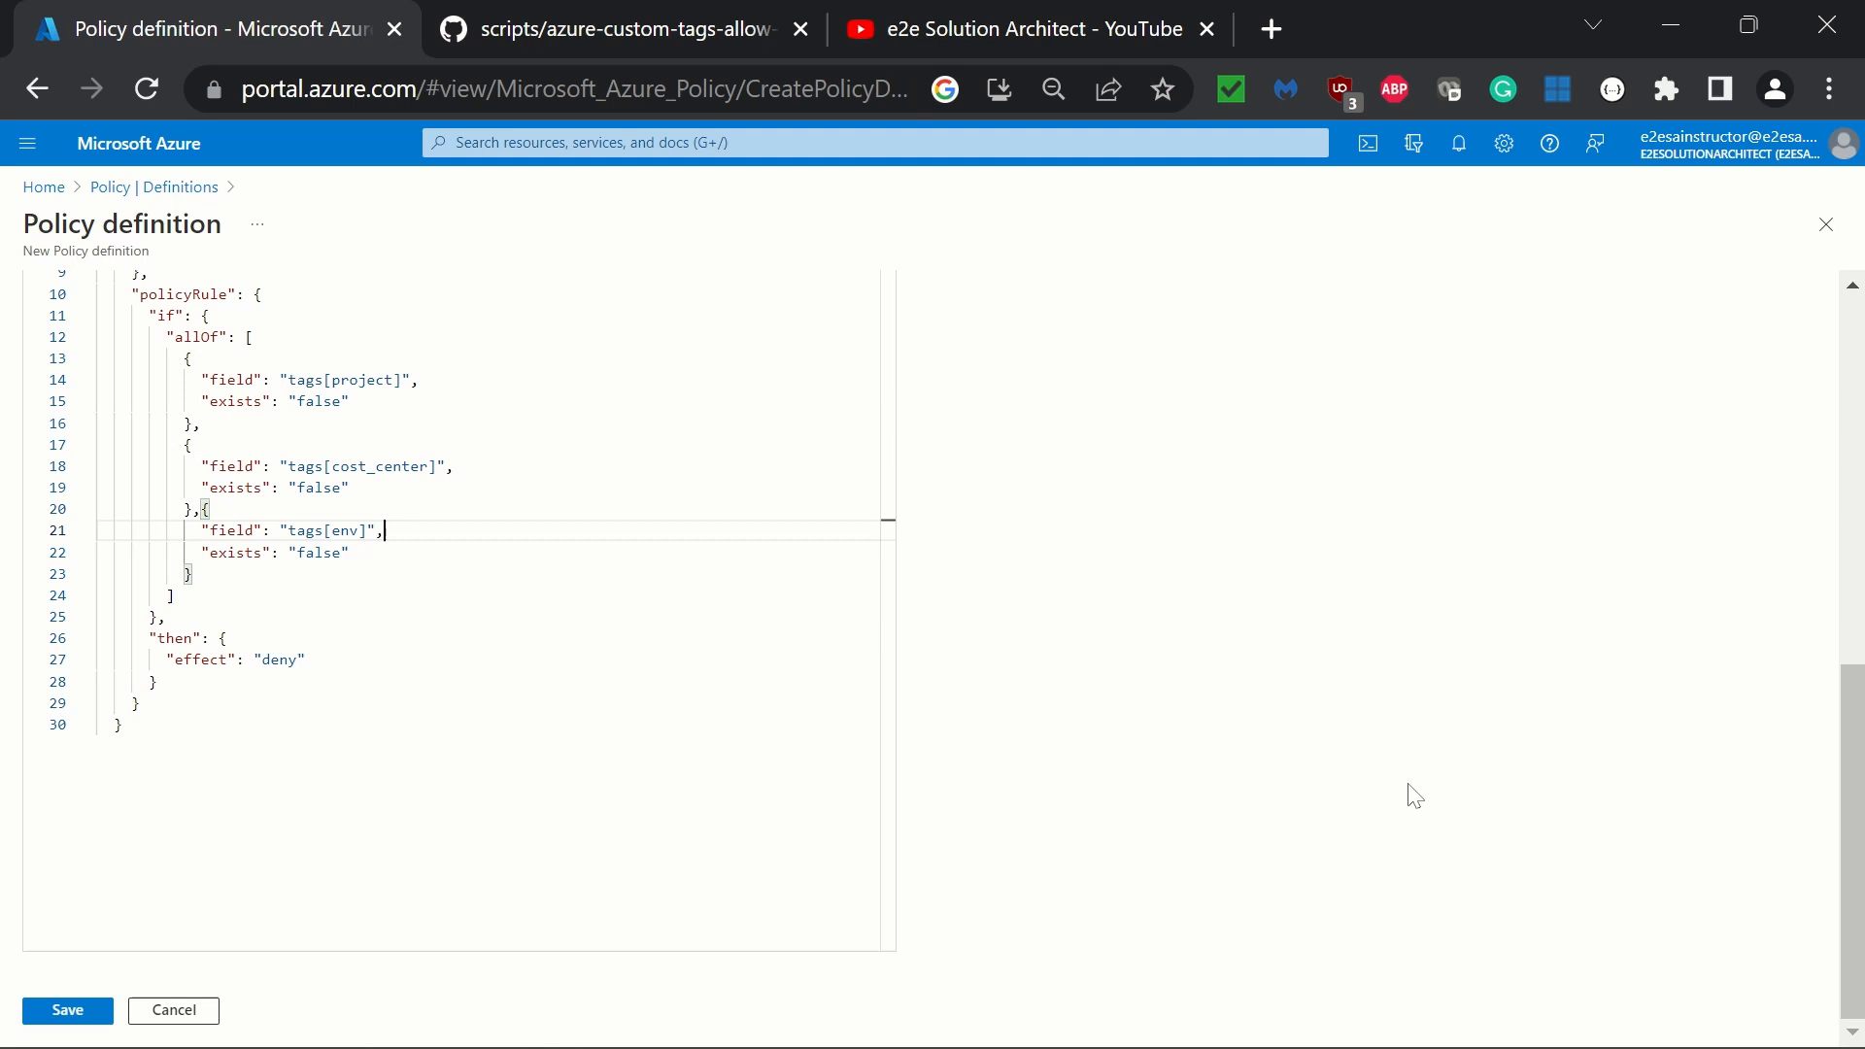
left_click(54, 1016)
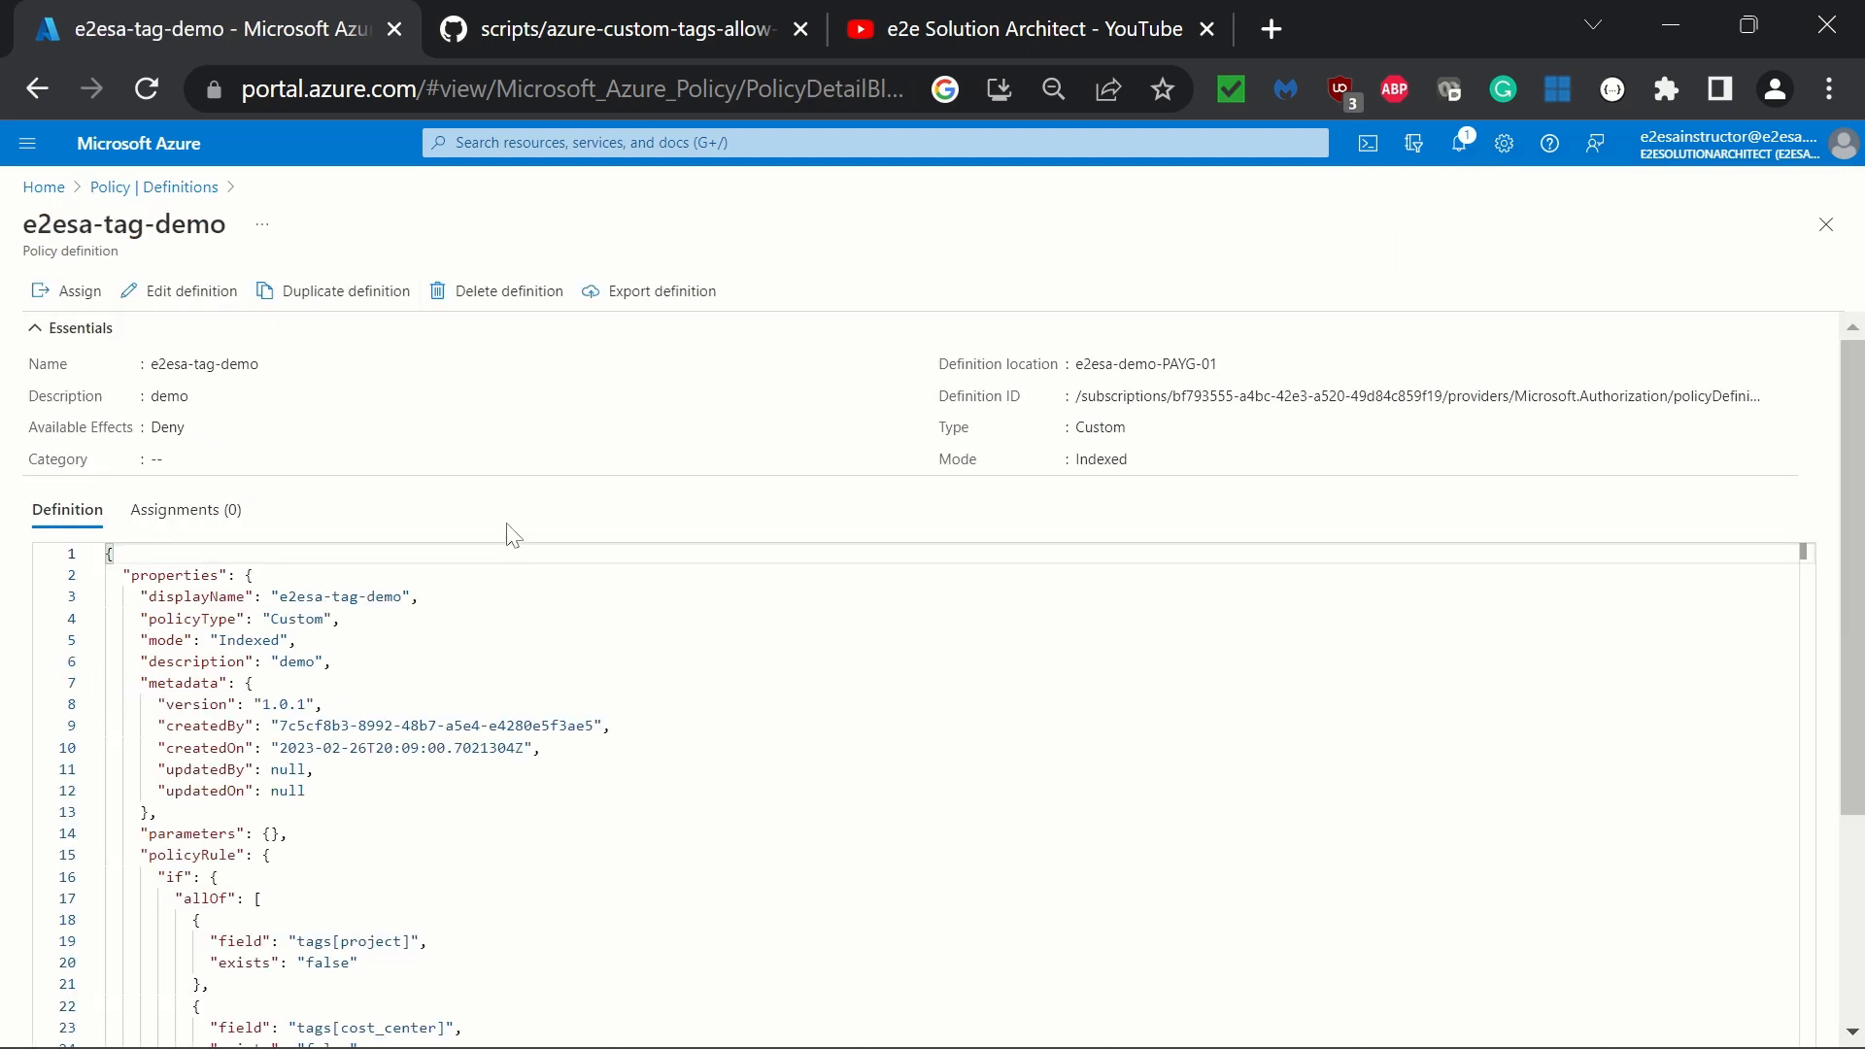
scroll(918, 791, "down", 1)
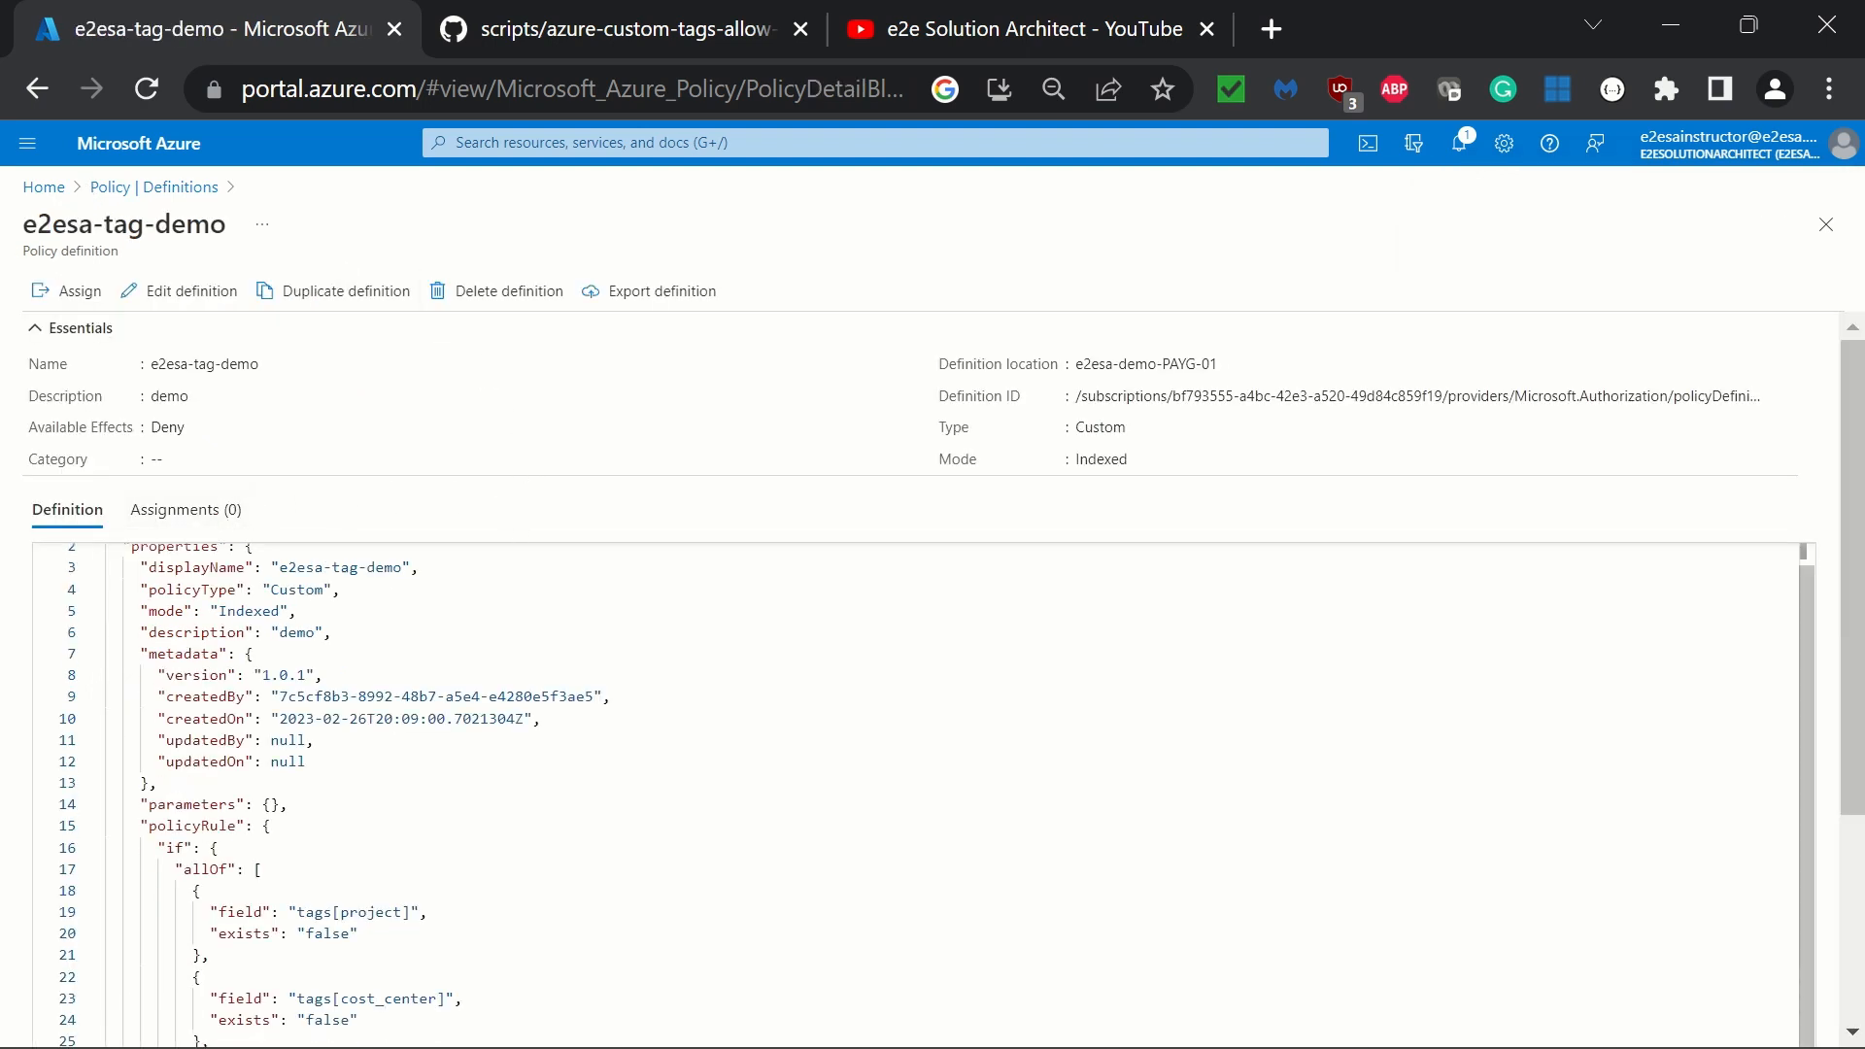
Step: Assign the e2esa-tag-demo policy to the e2esa-demo-PAYG-01 subscription under the assignment name e2esa-tag-demo-01
scroll(918, 792, "down", 5)
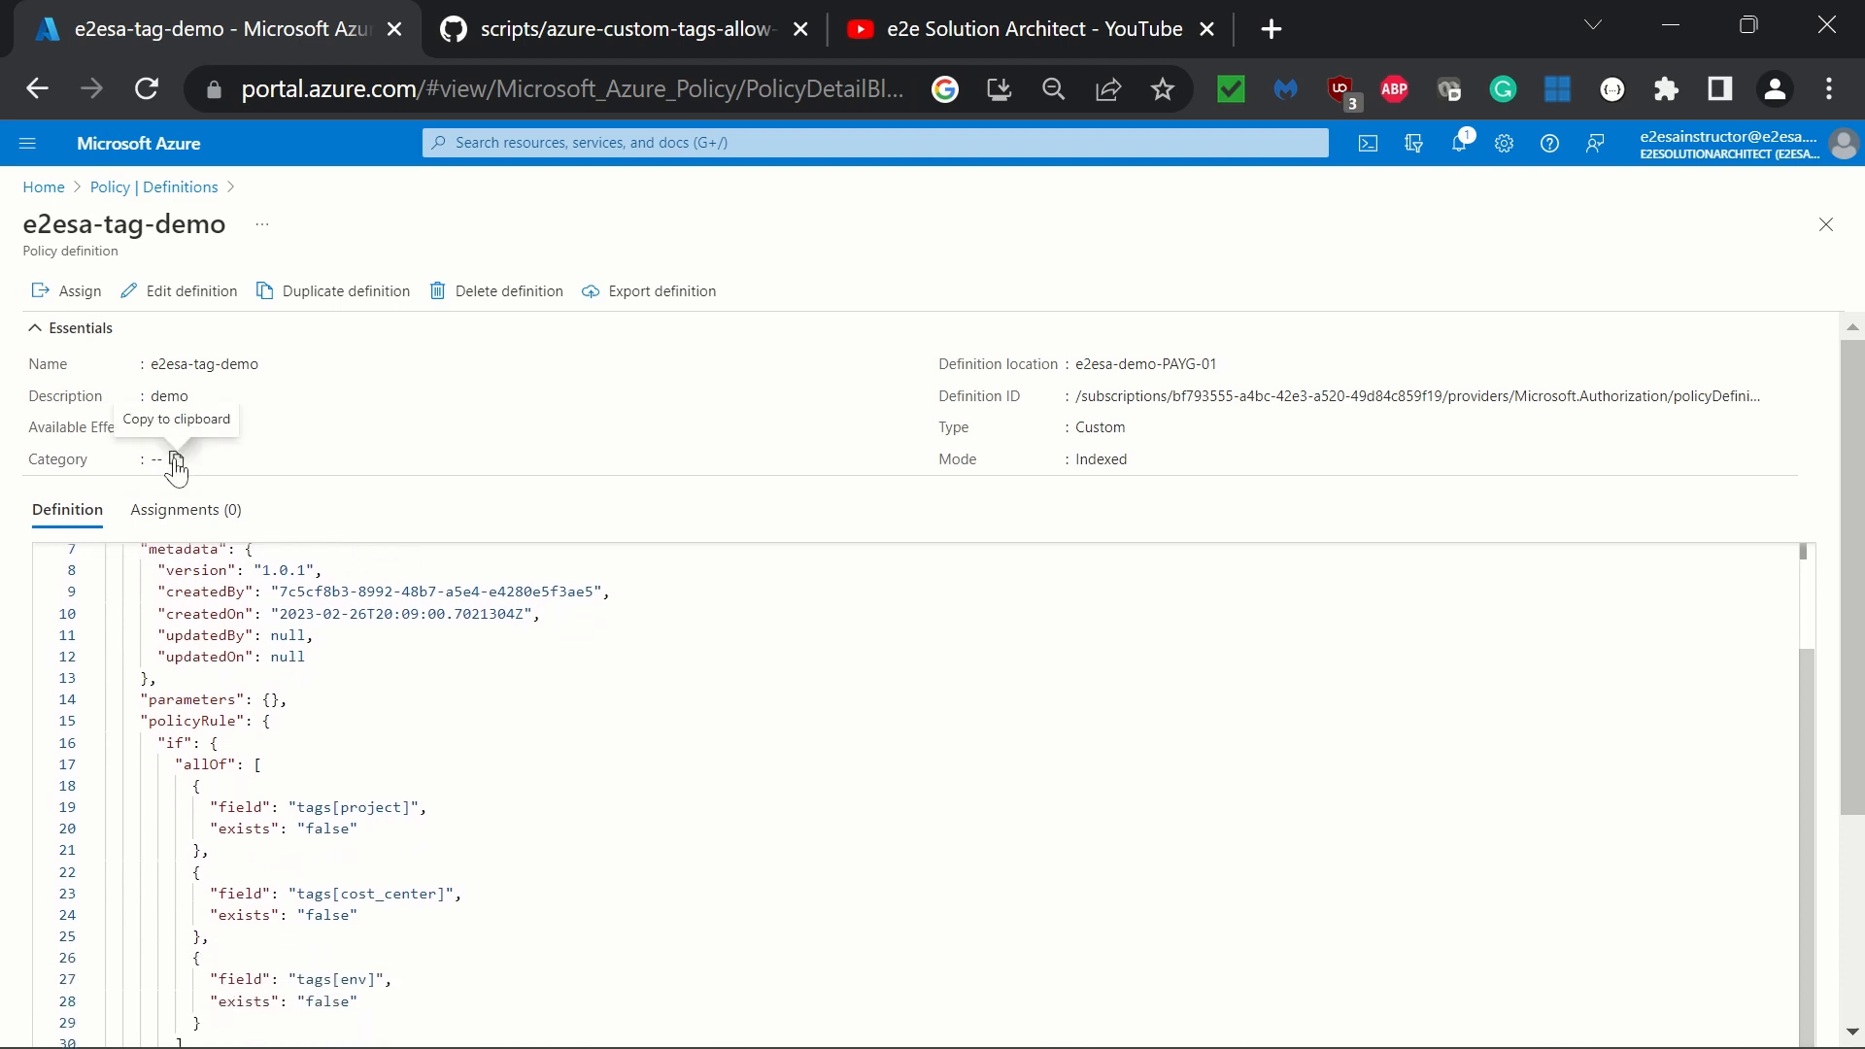
left_click(173, 526)
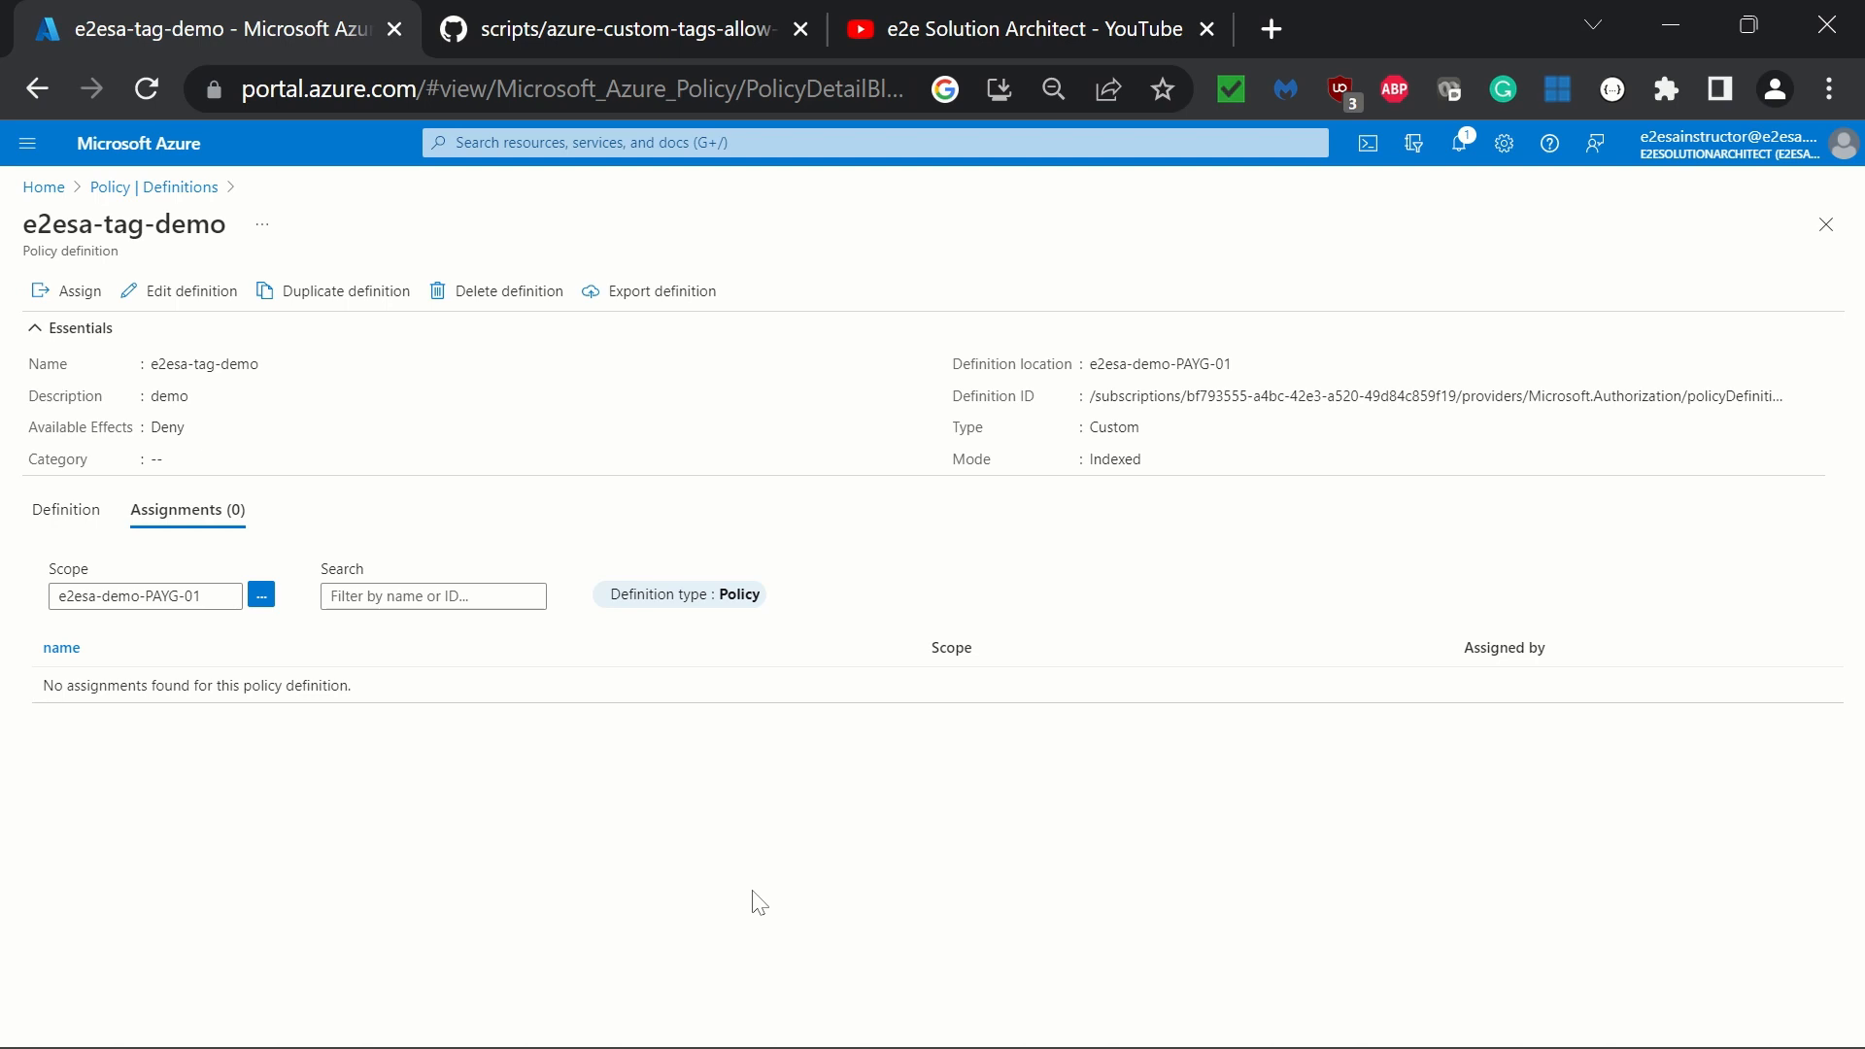
left_click(78, 294)
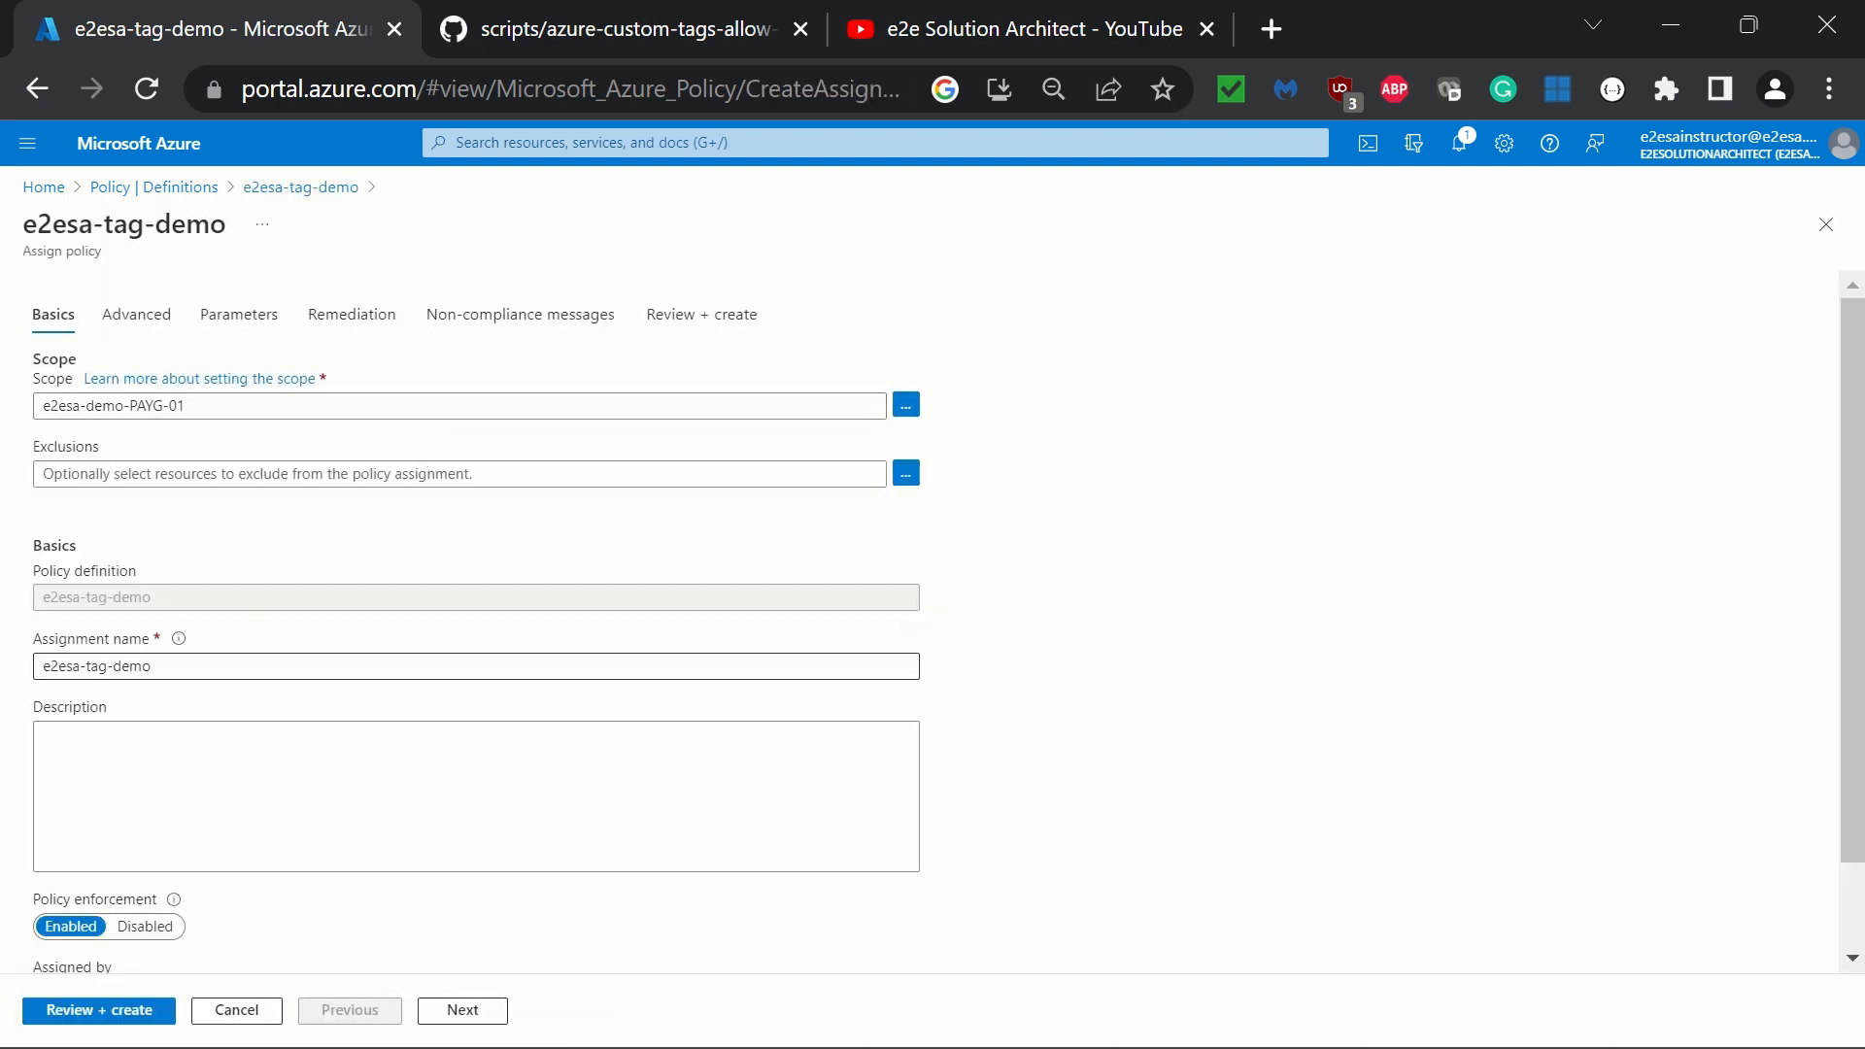
left_click(154, 667)
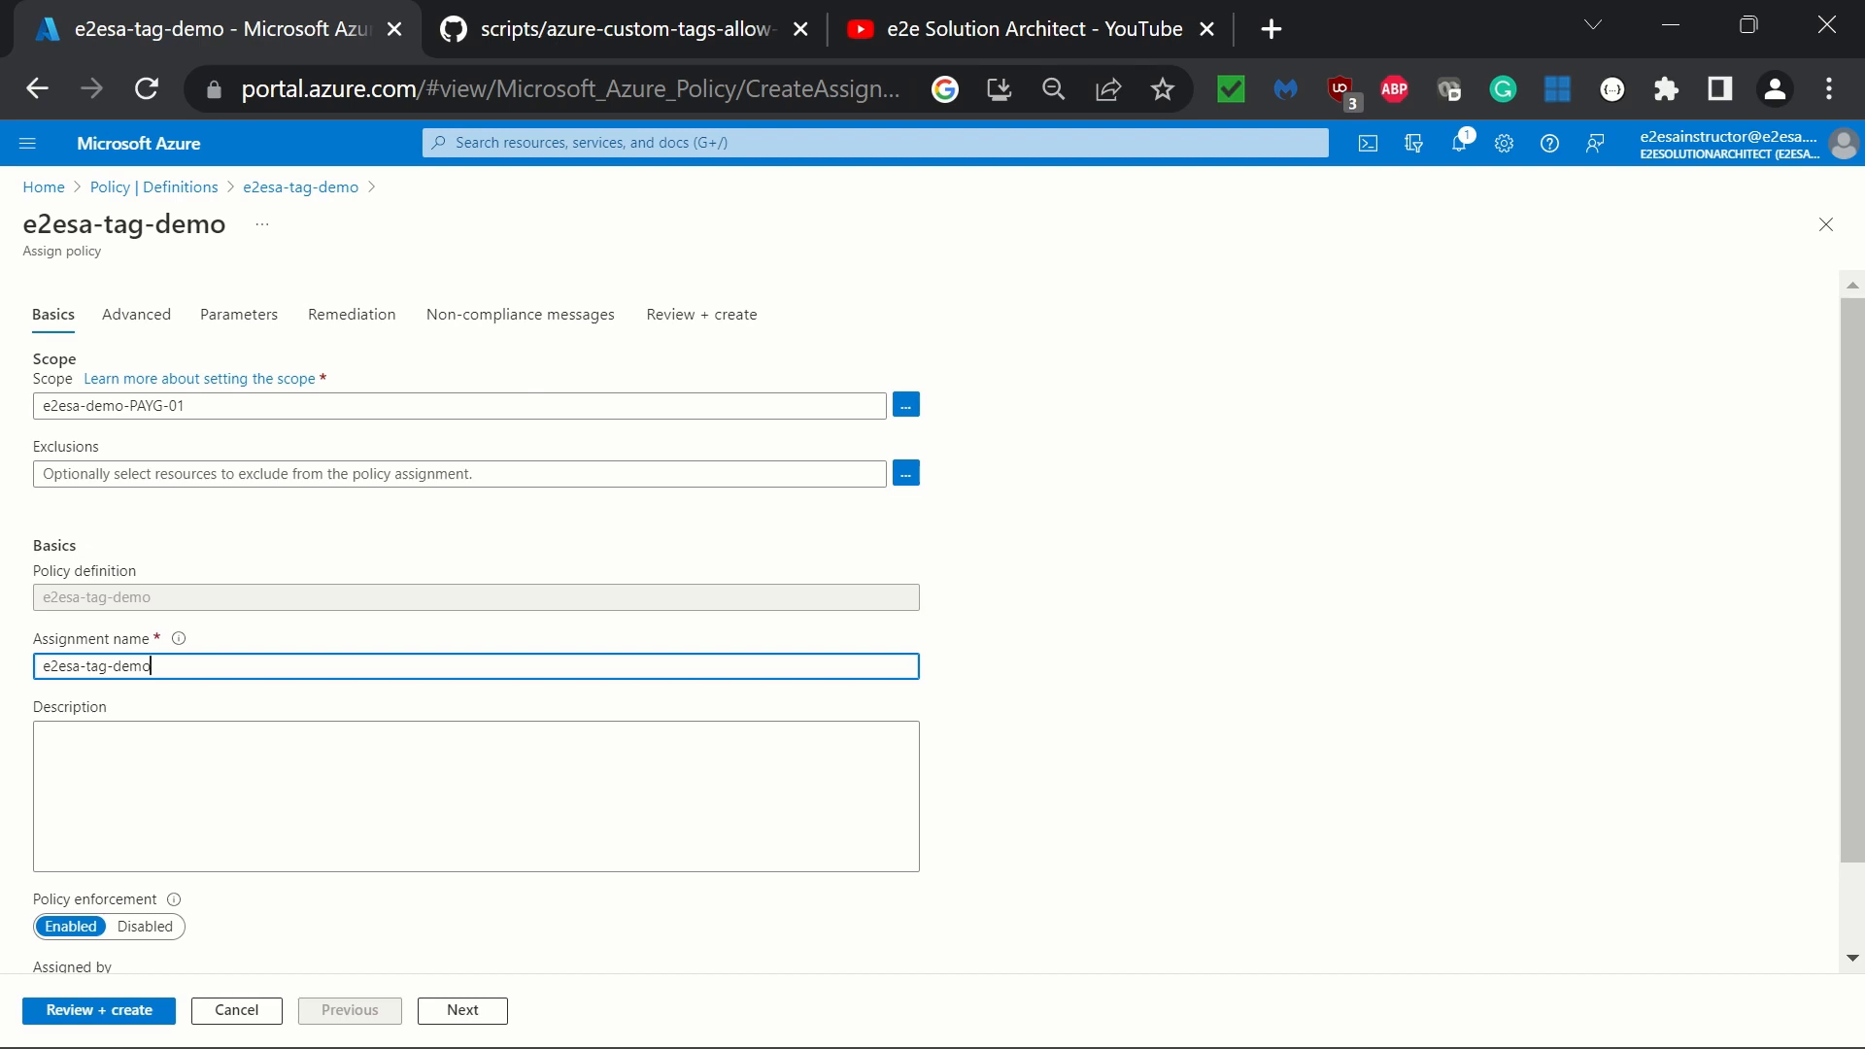
type("-01")
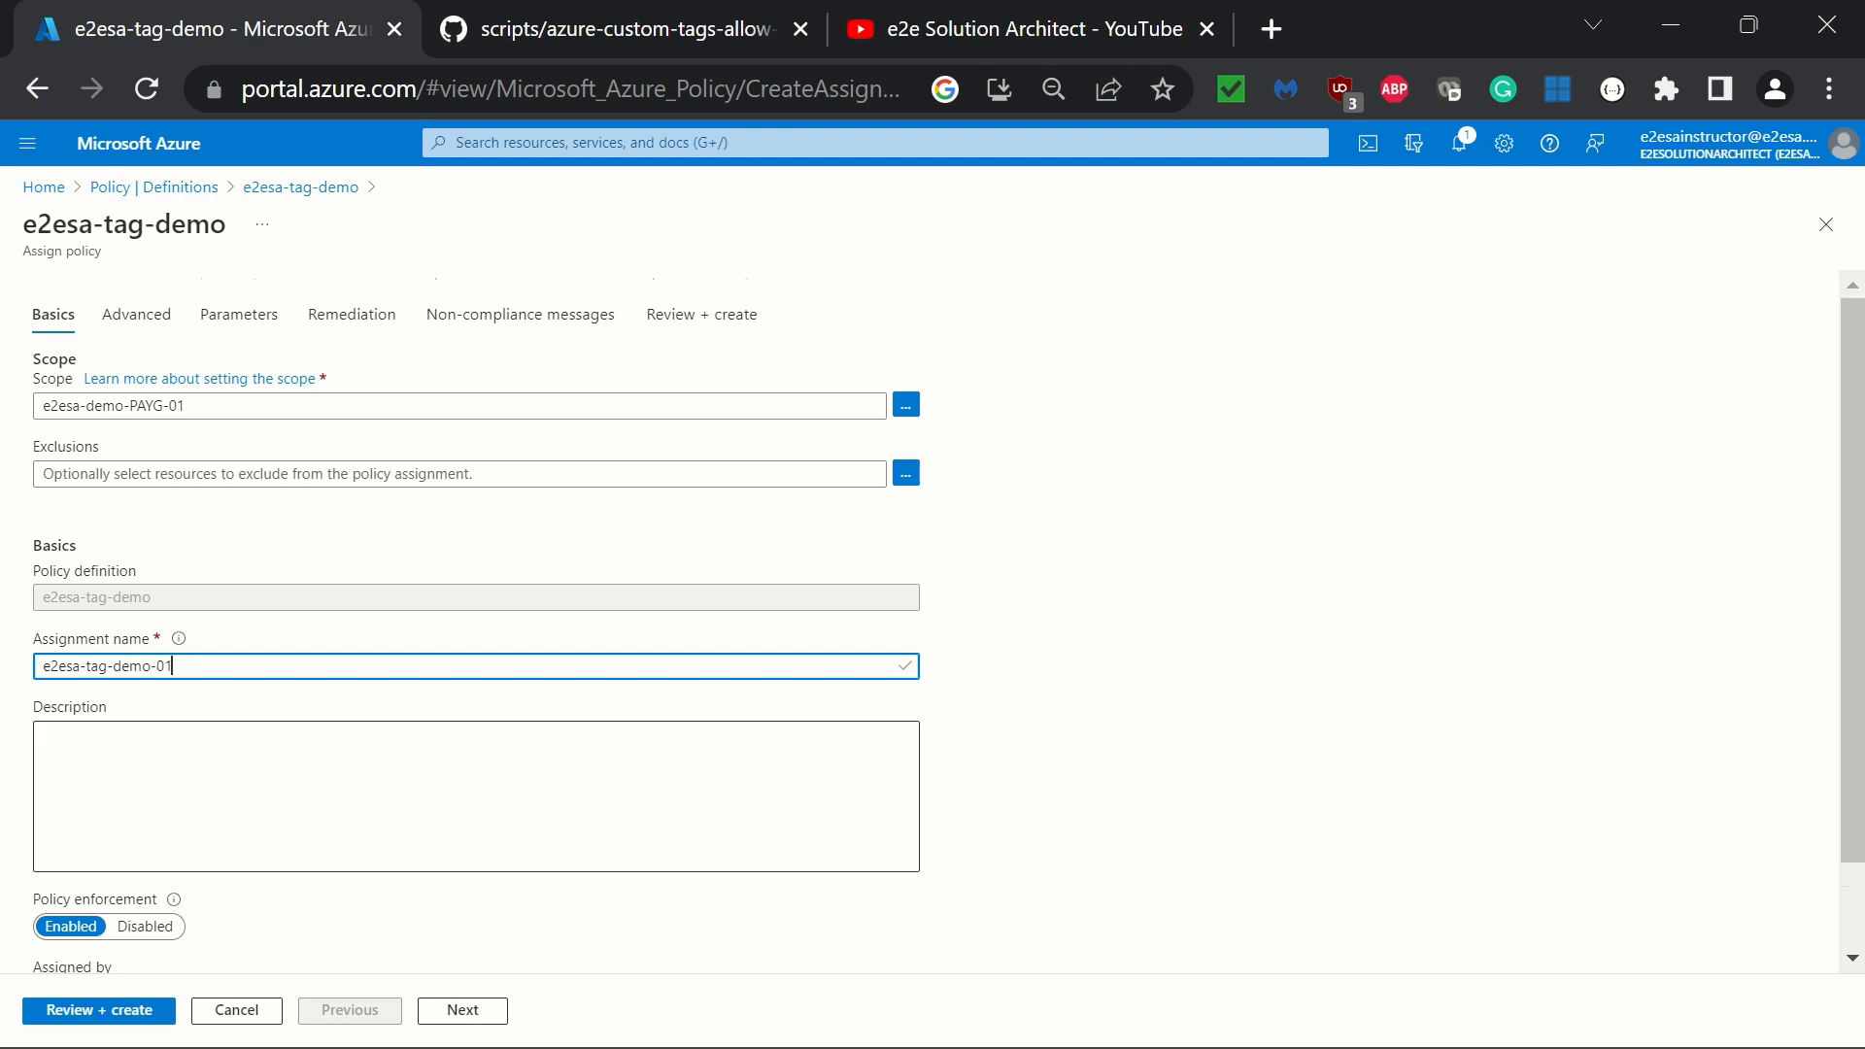
scroll(476, 631, "down", 1)
left_click(107, 1015)
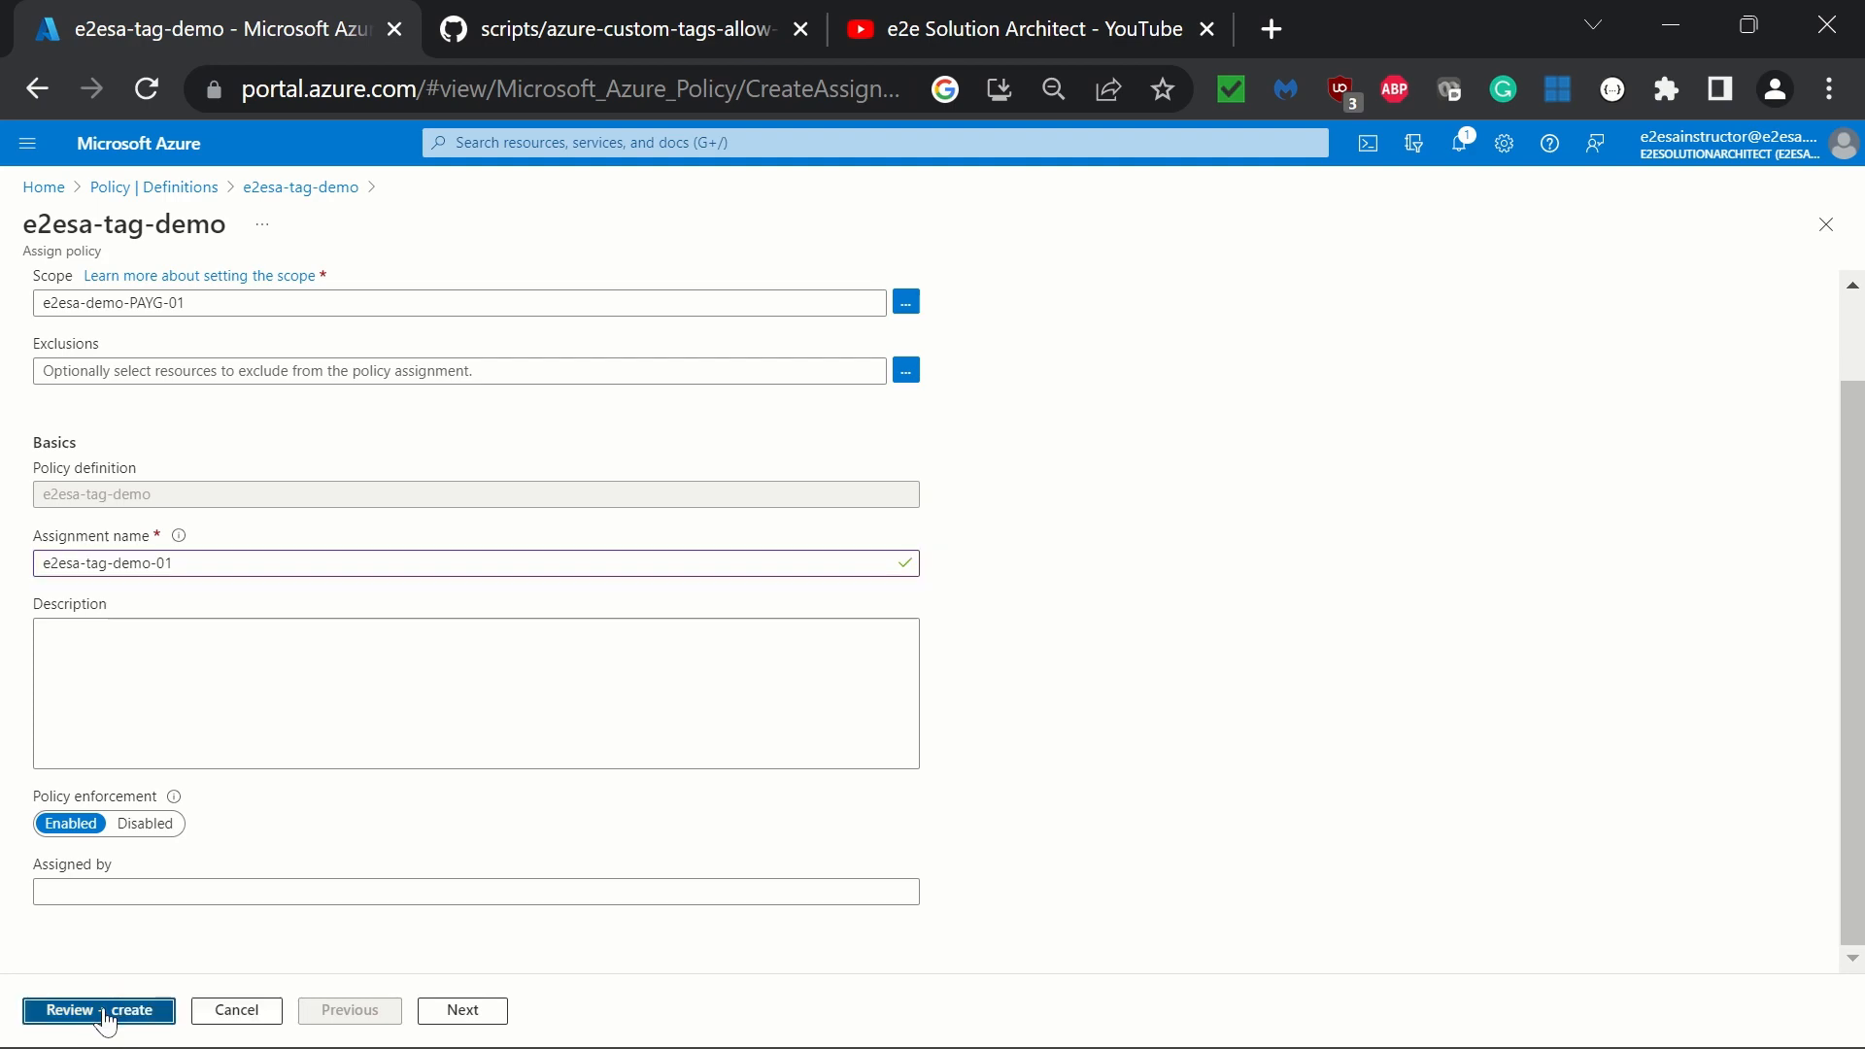
scroll(692, 787, "down", 3)
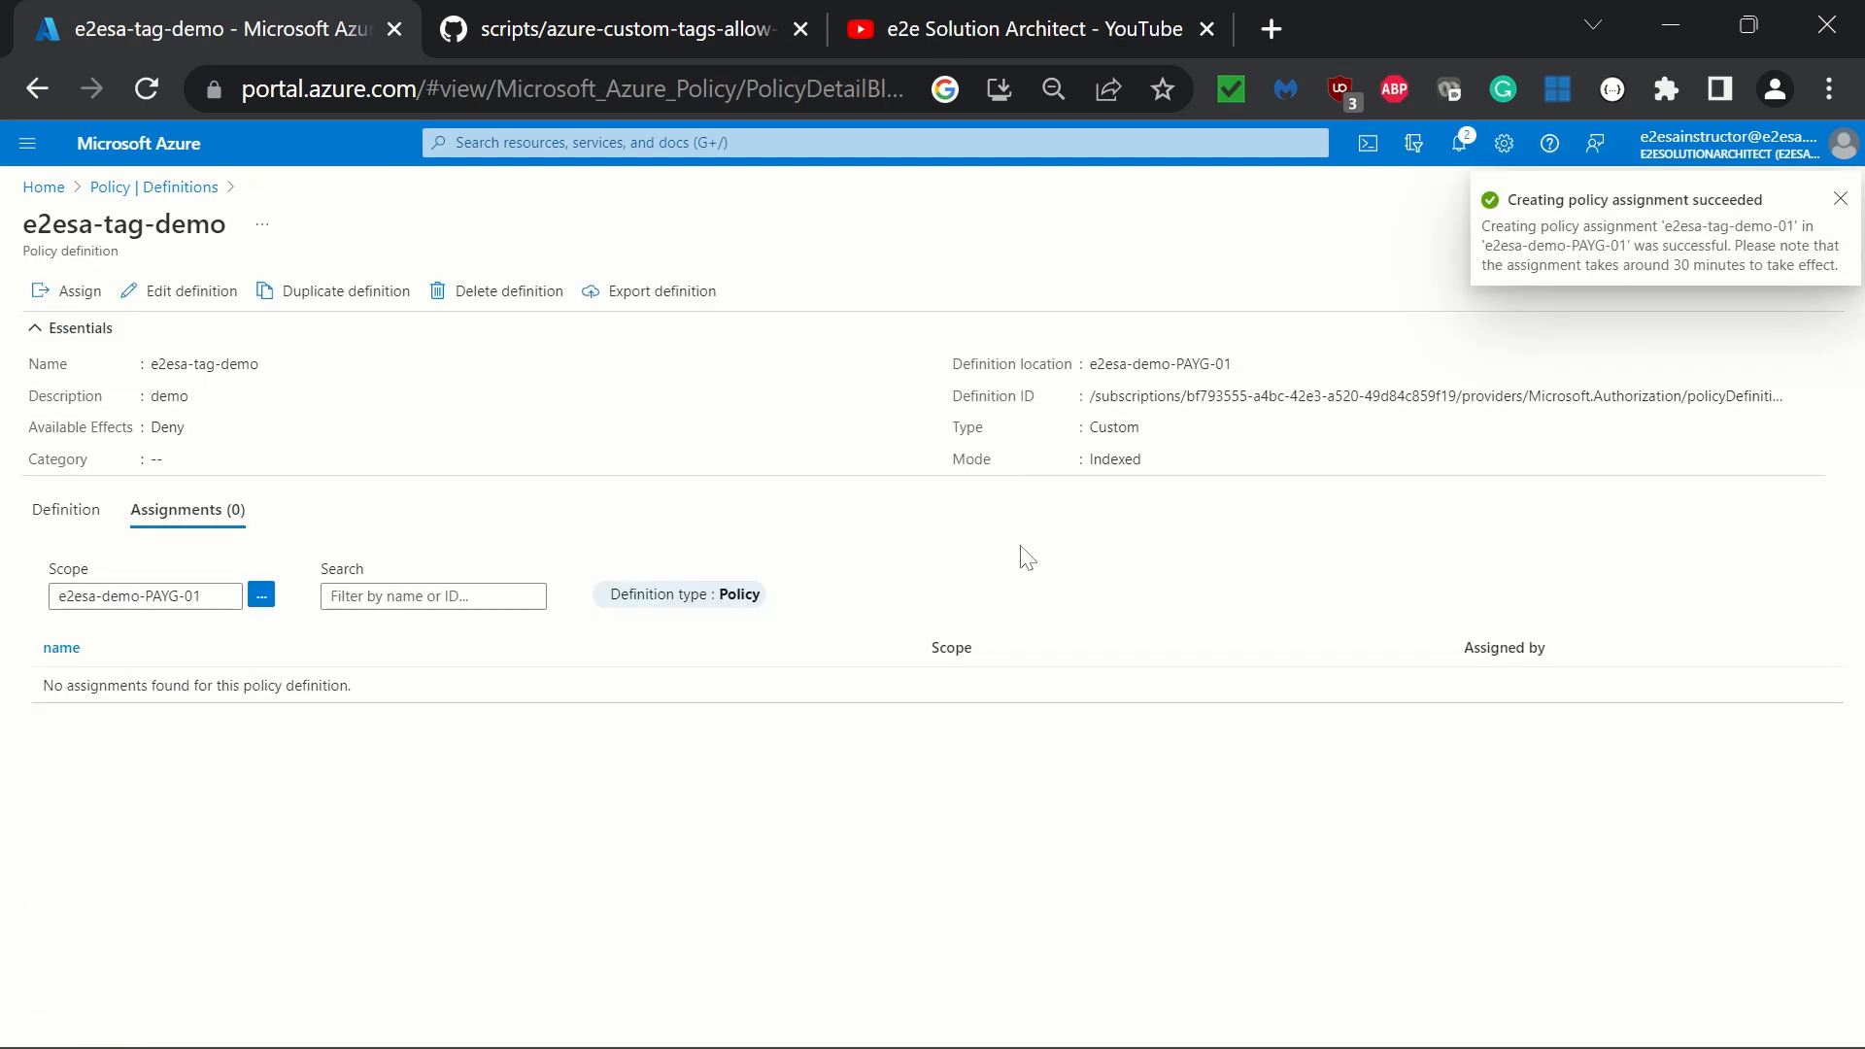
Step: Return to the Policy overview and check the compliance state of the assigned policies
key("alt+Left")
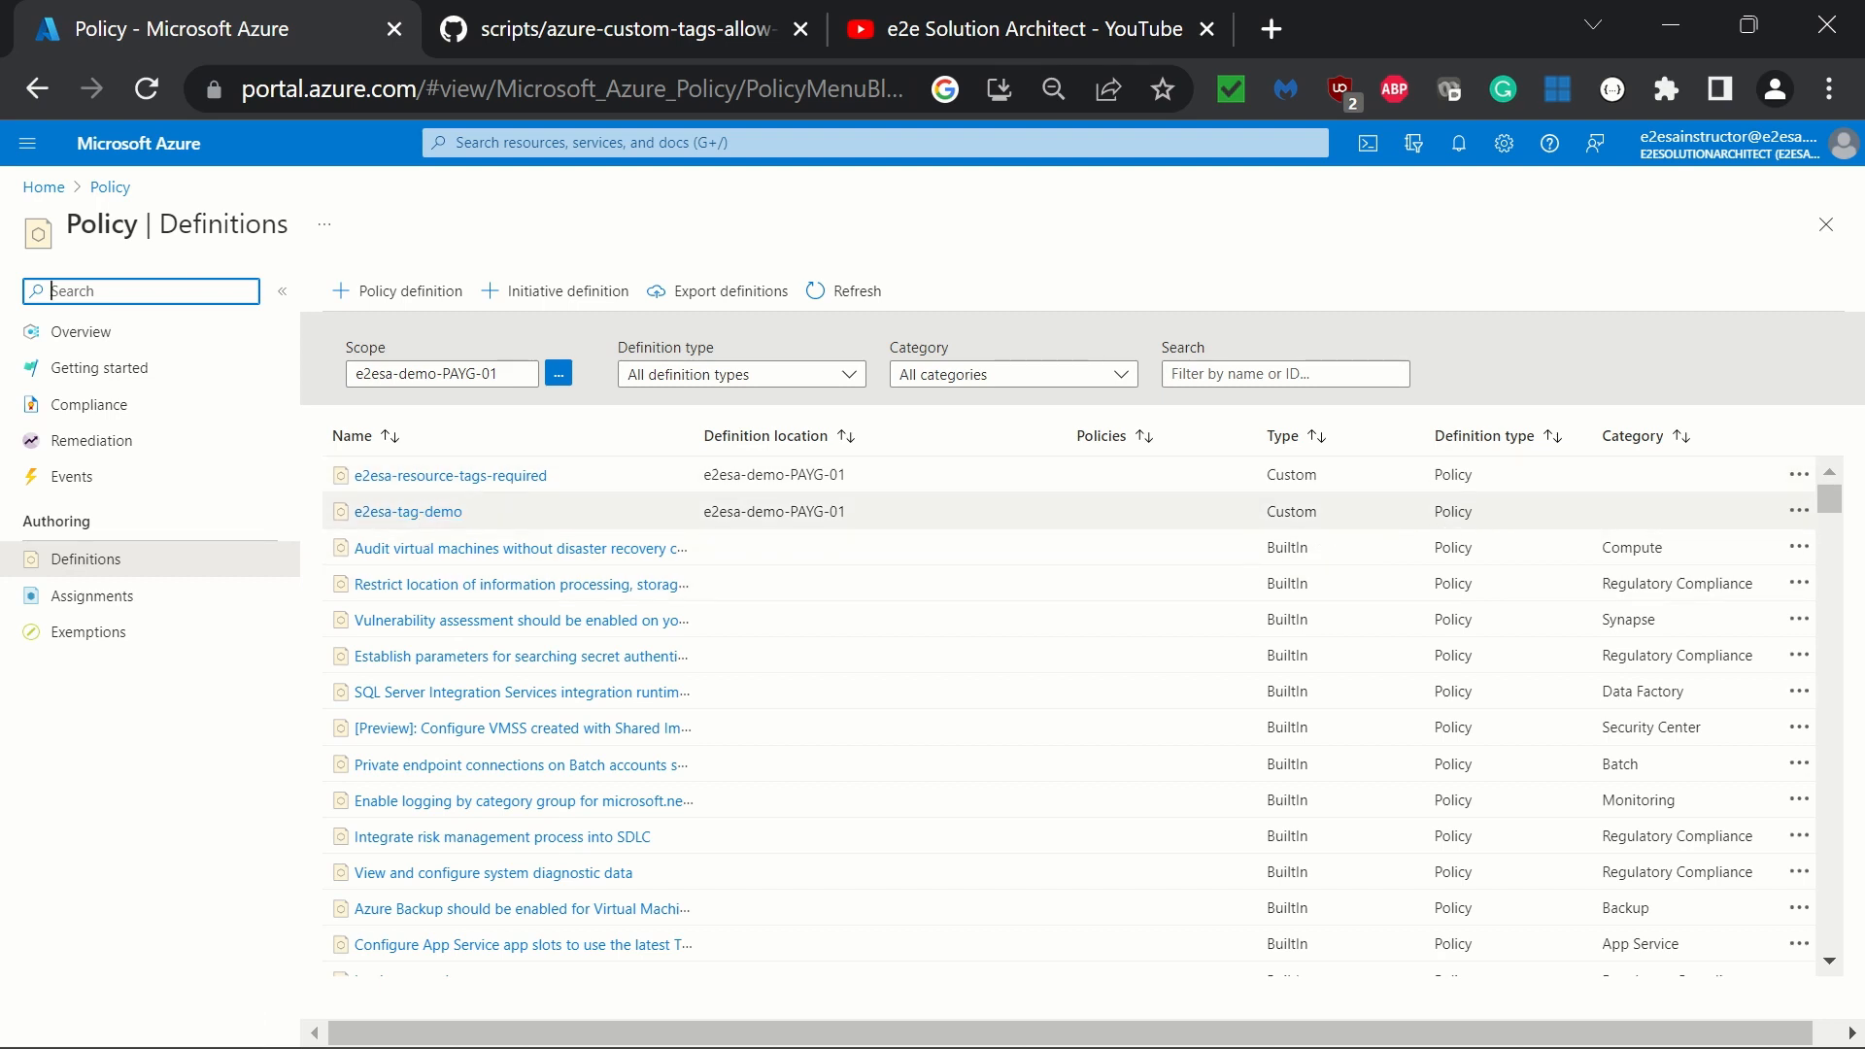
left_click(87, 342)
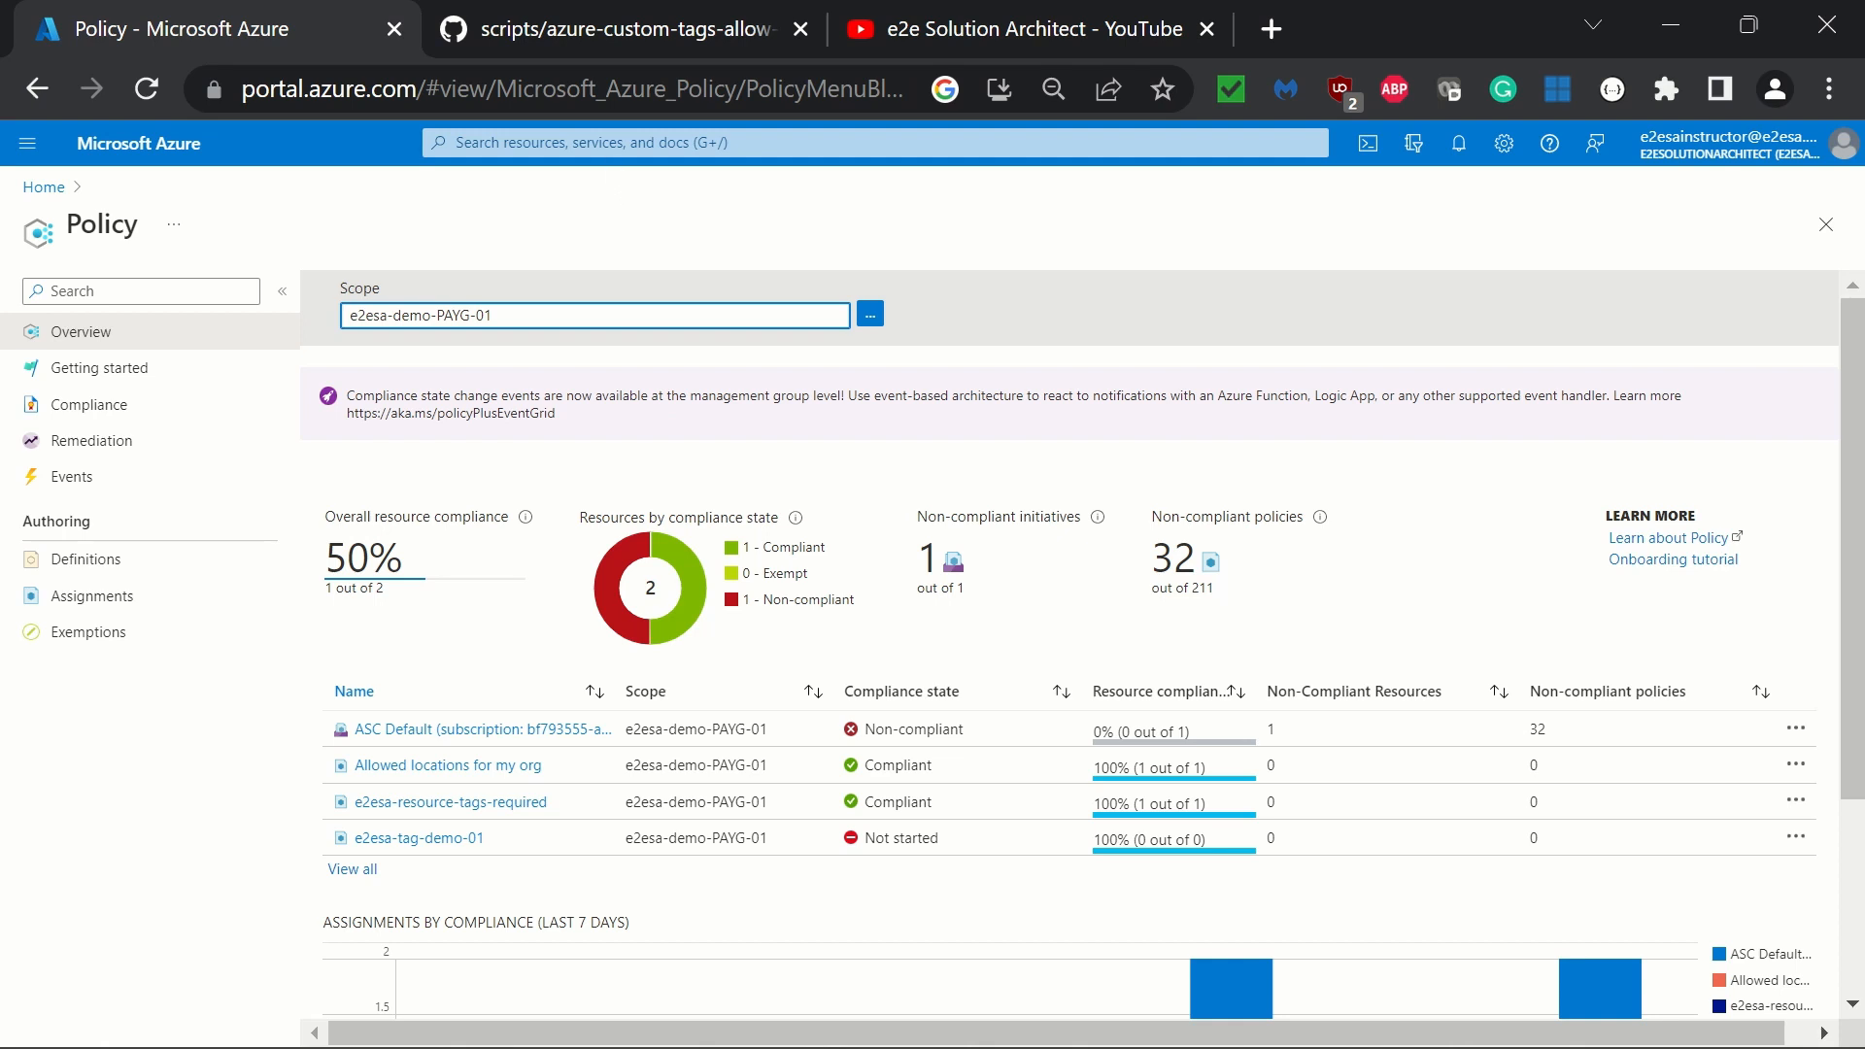
Step: Go to the Virtual machines service and start creating a new Azure virtual machine
left_click(457, 142)
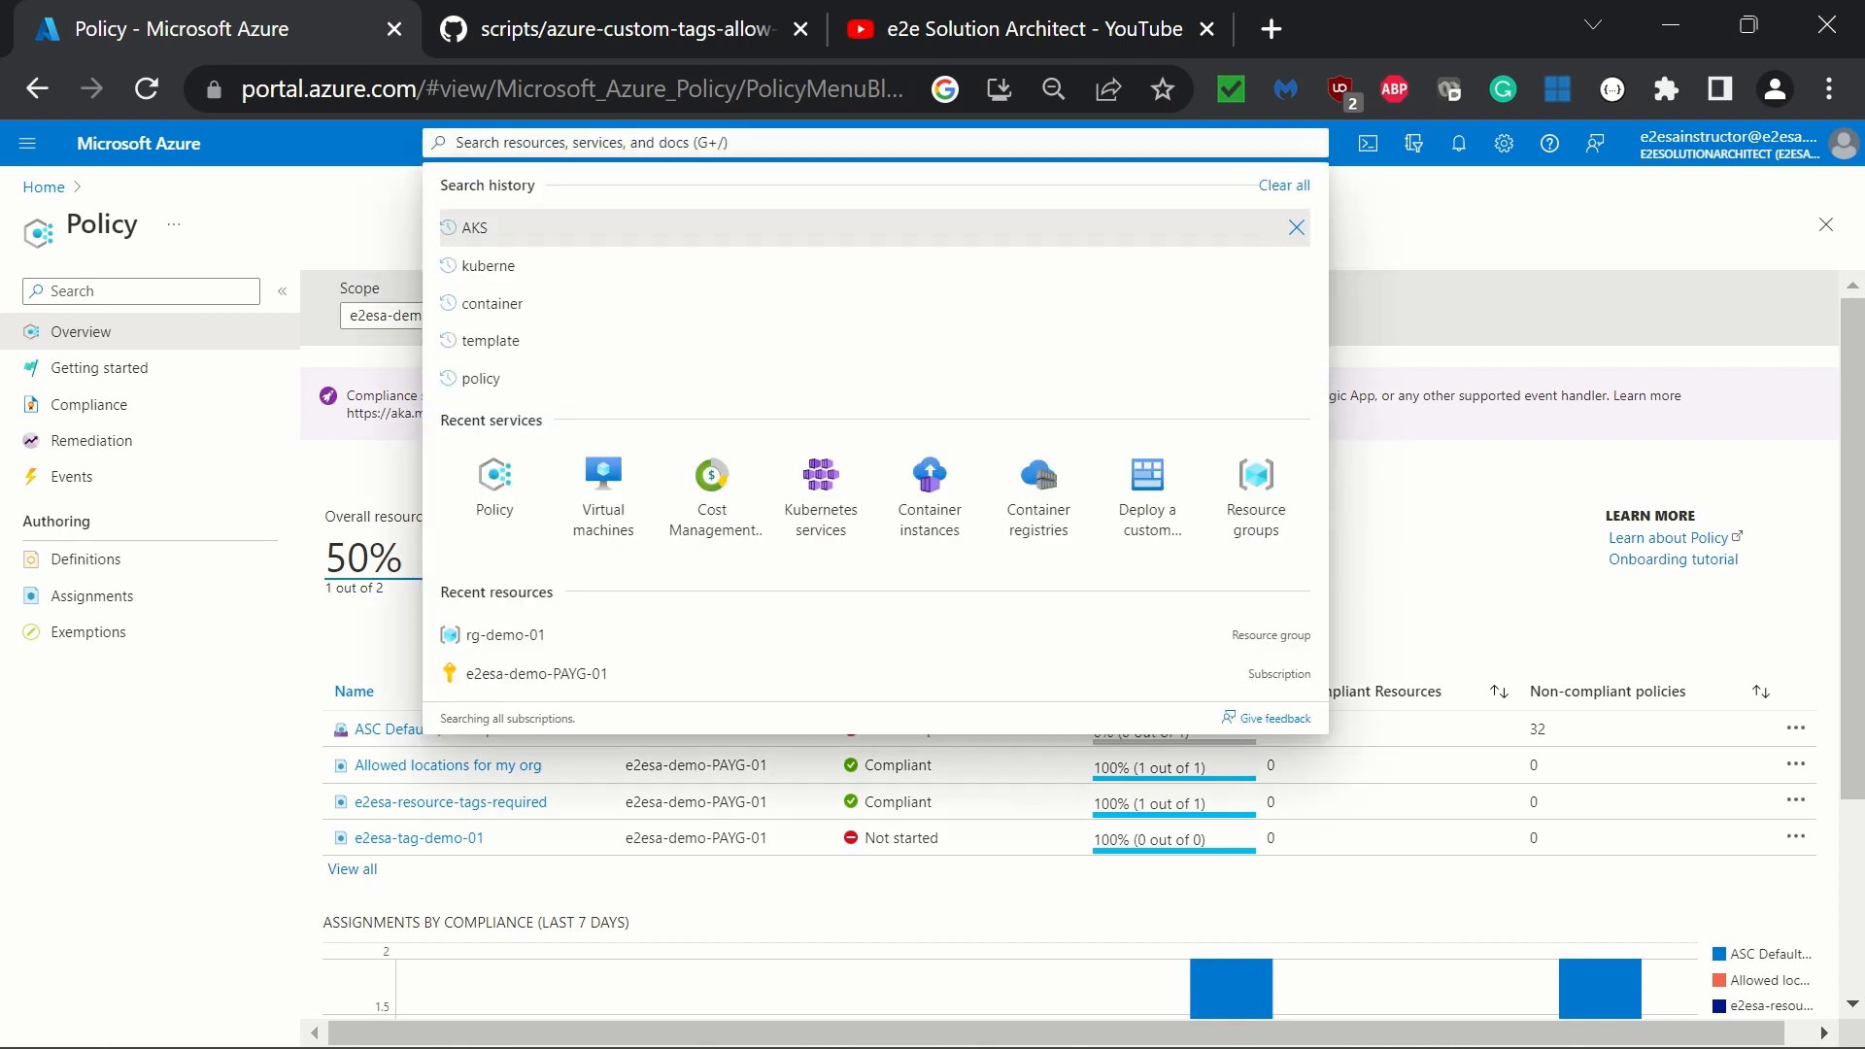
left_click(603, 486)
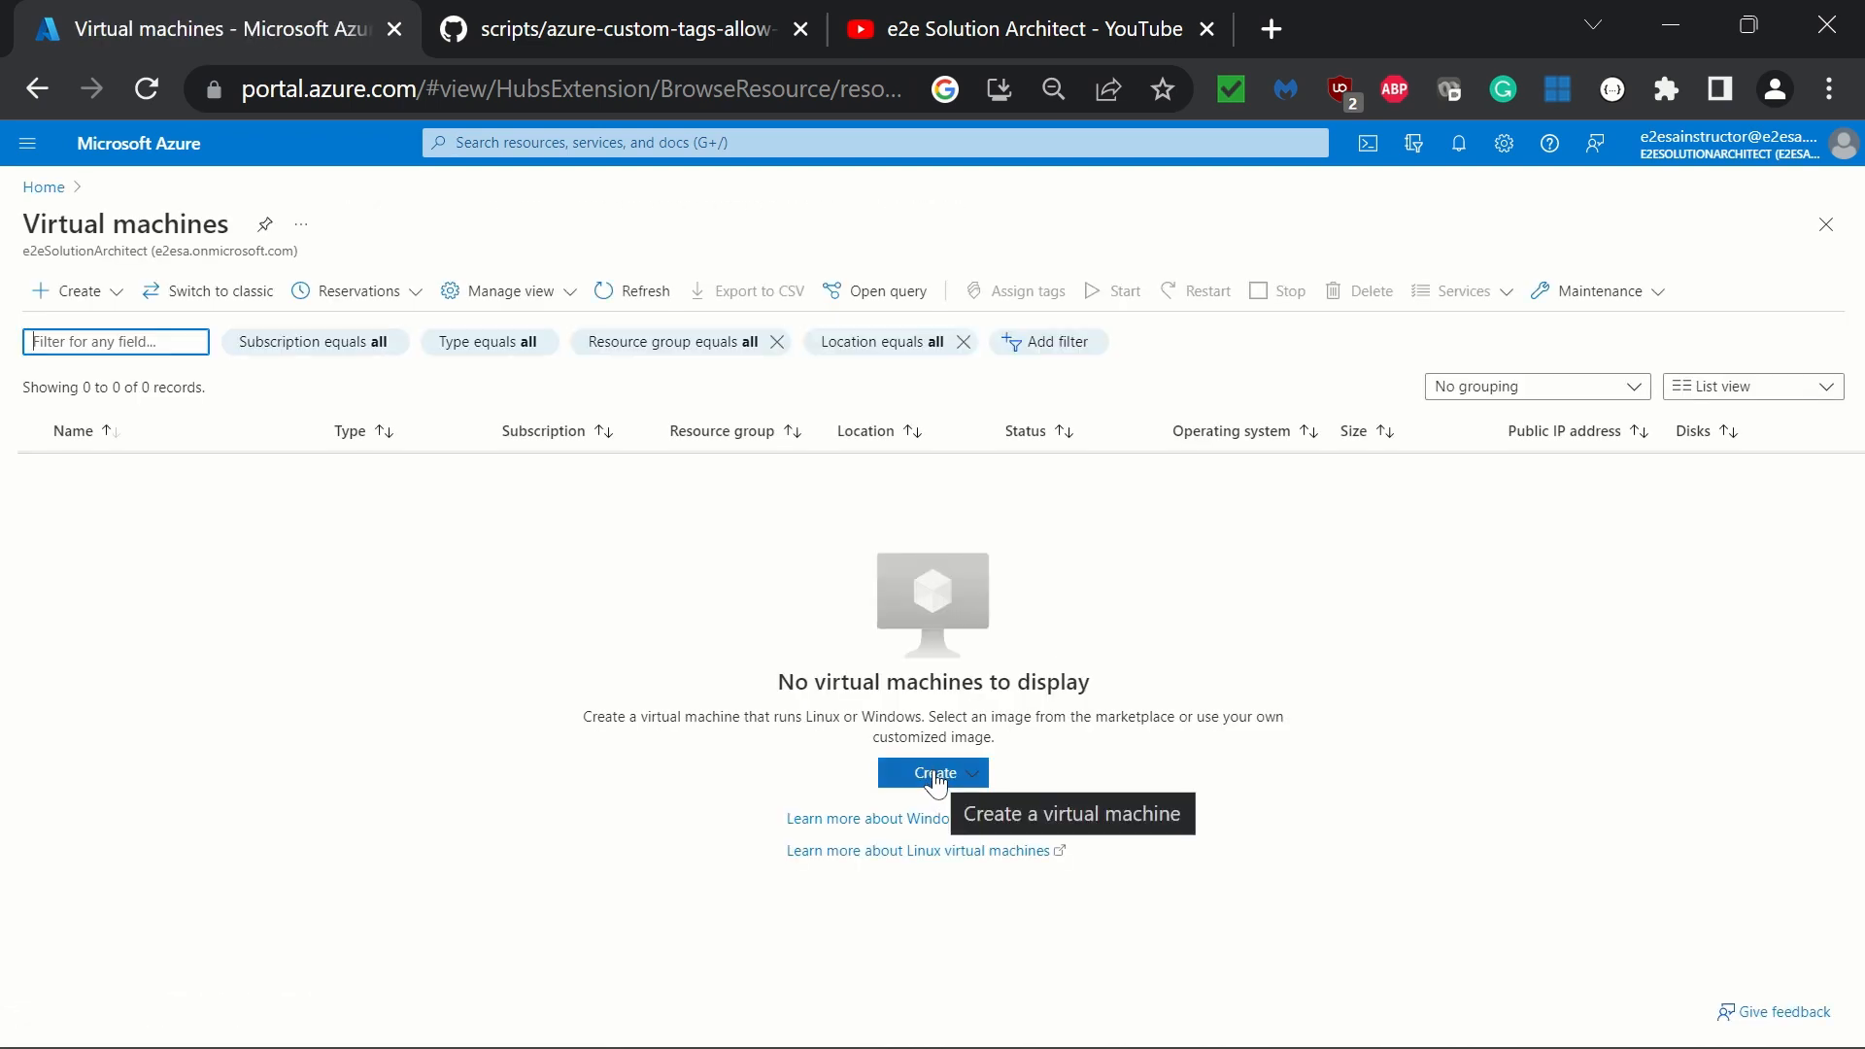
left_click(935, 777)
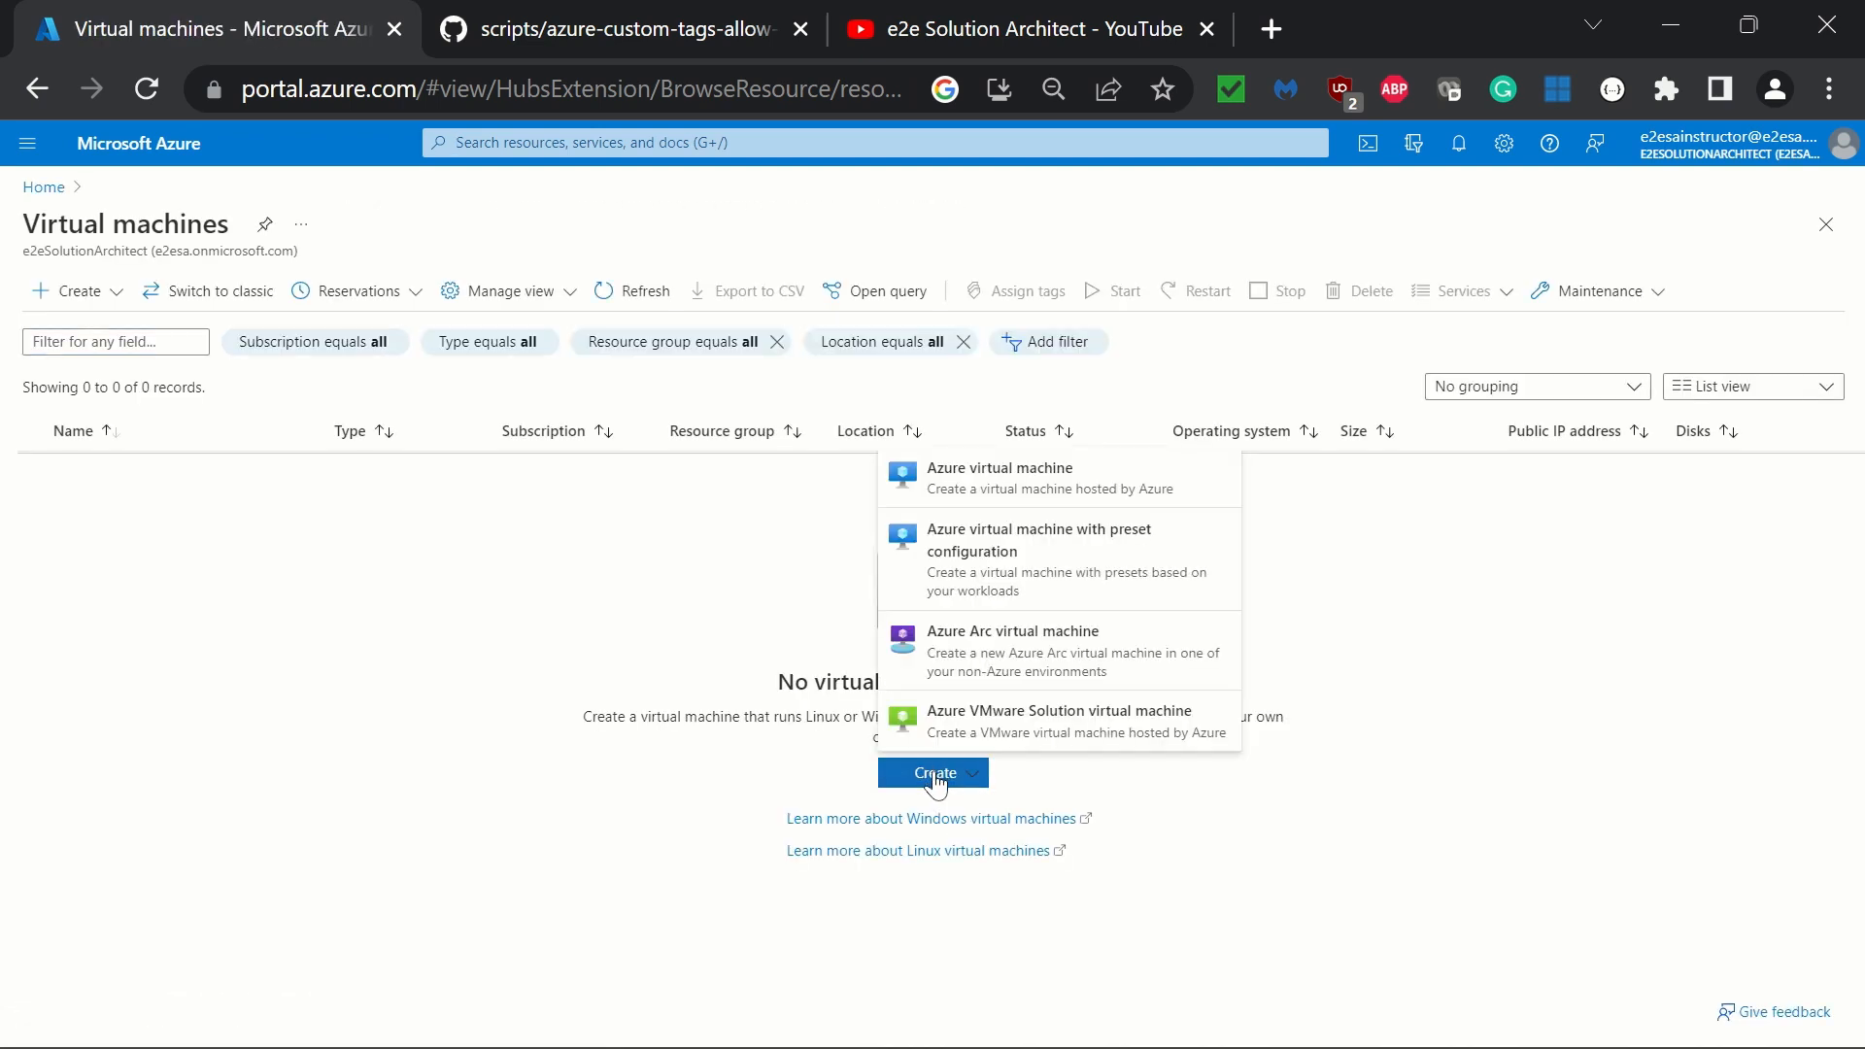
left_click(1056, 471)
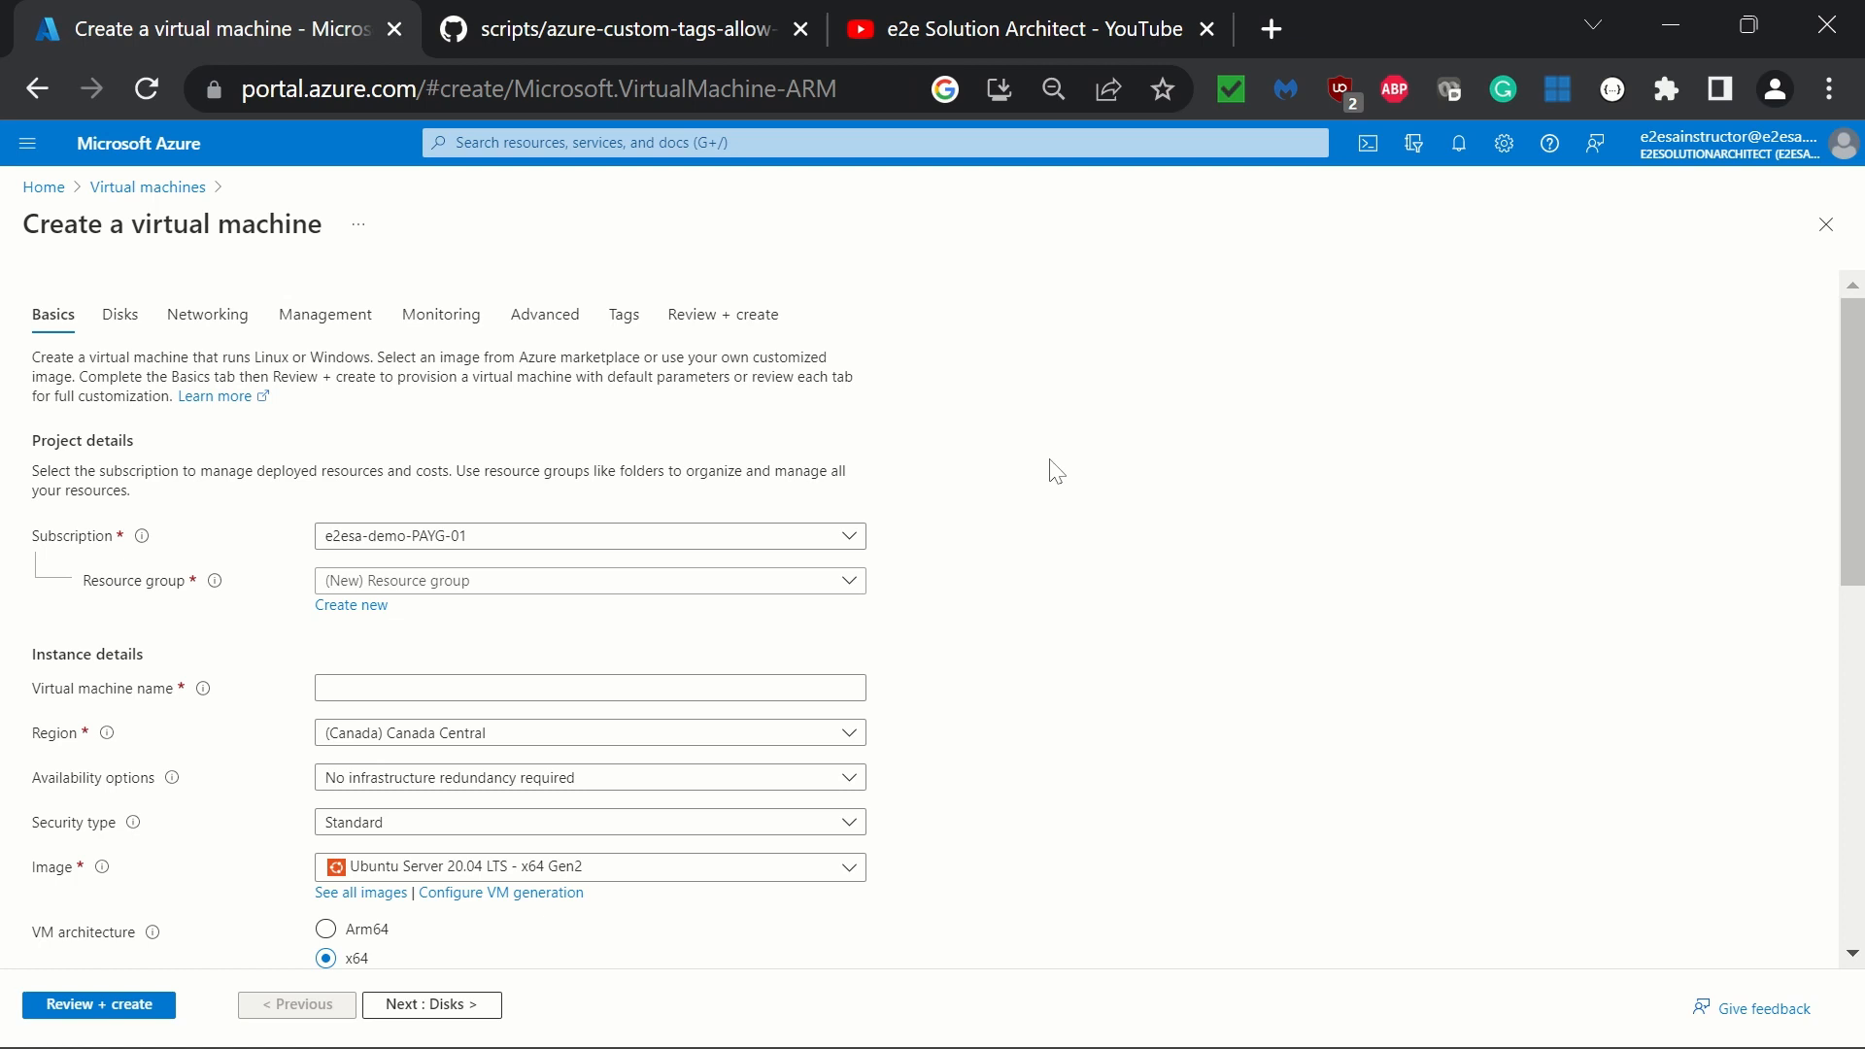
Step: Put the virtual machine in resource group rg-demo-01, name it demo-test-tag, and submit it for validation without tags
left_click(481, 586)
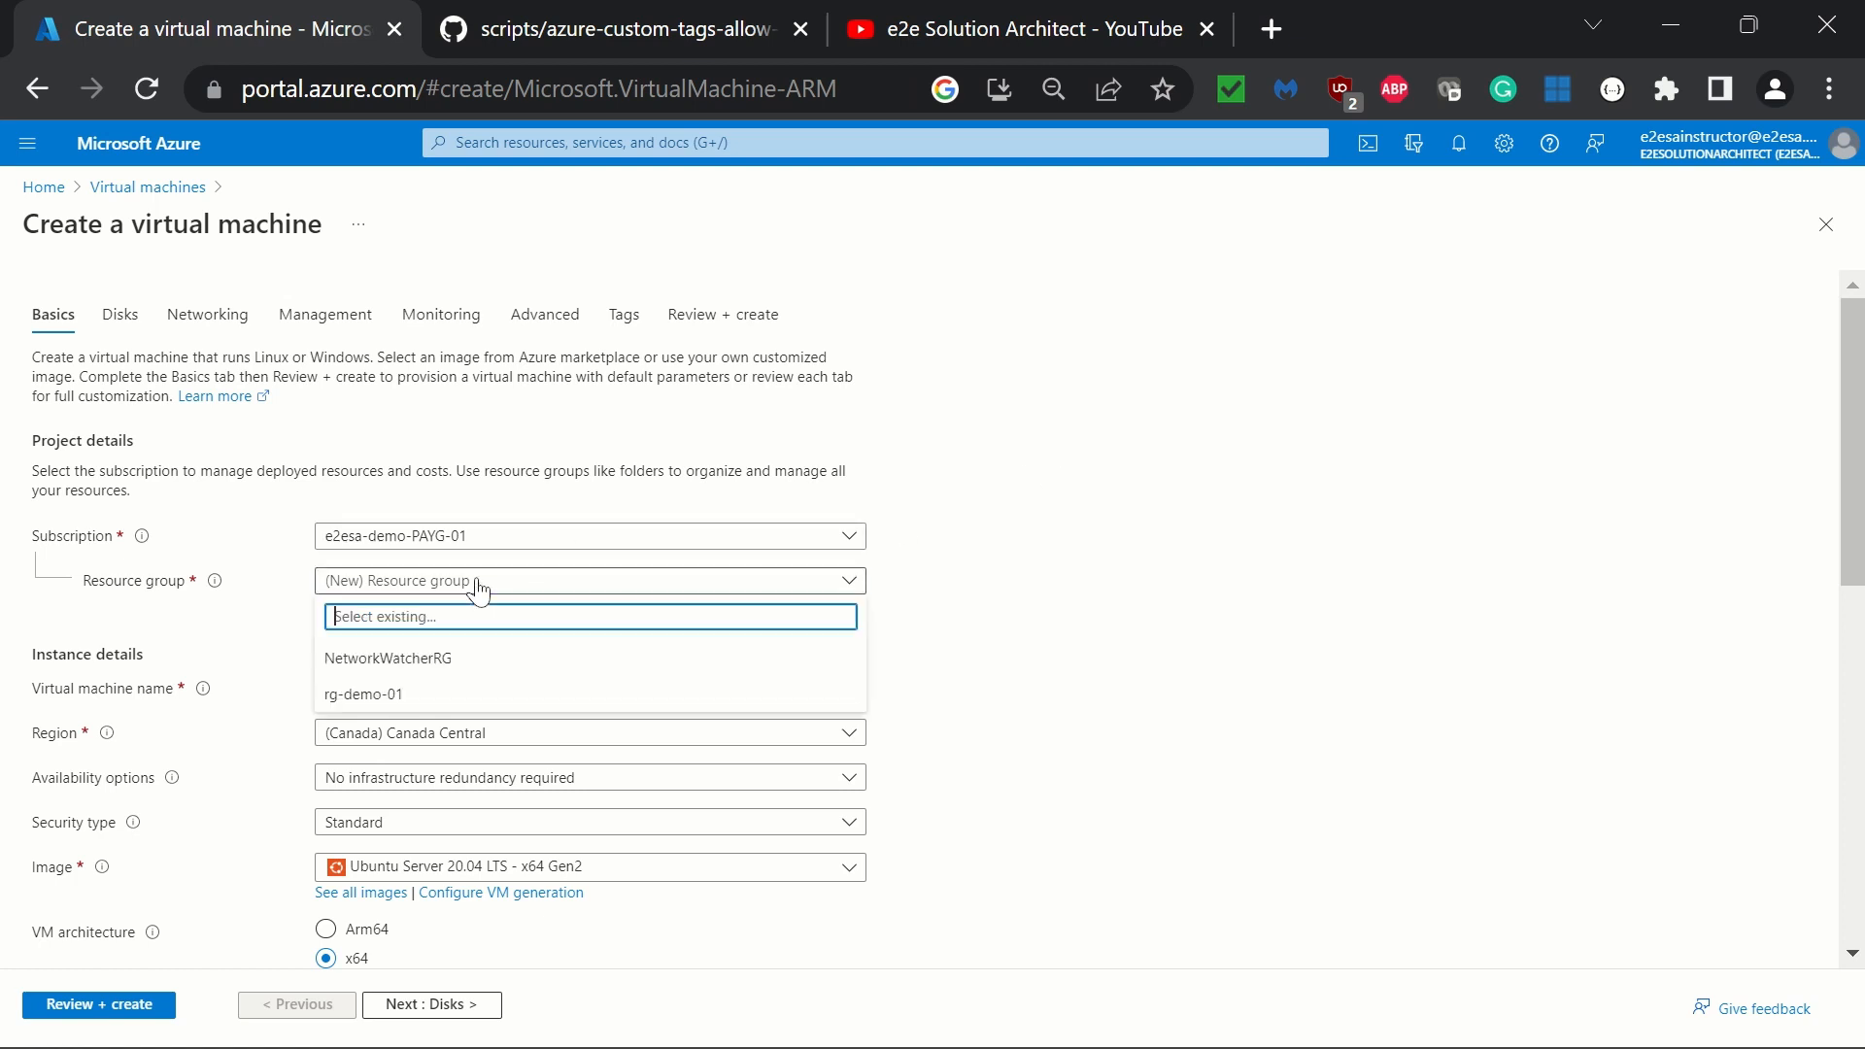
left_click(378, 695)
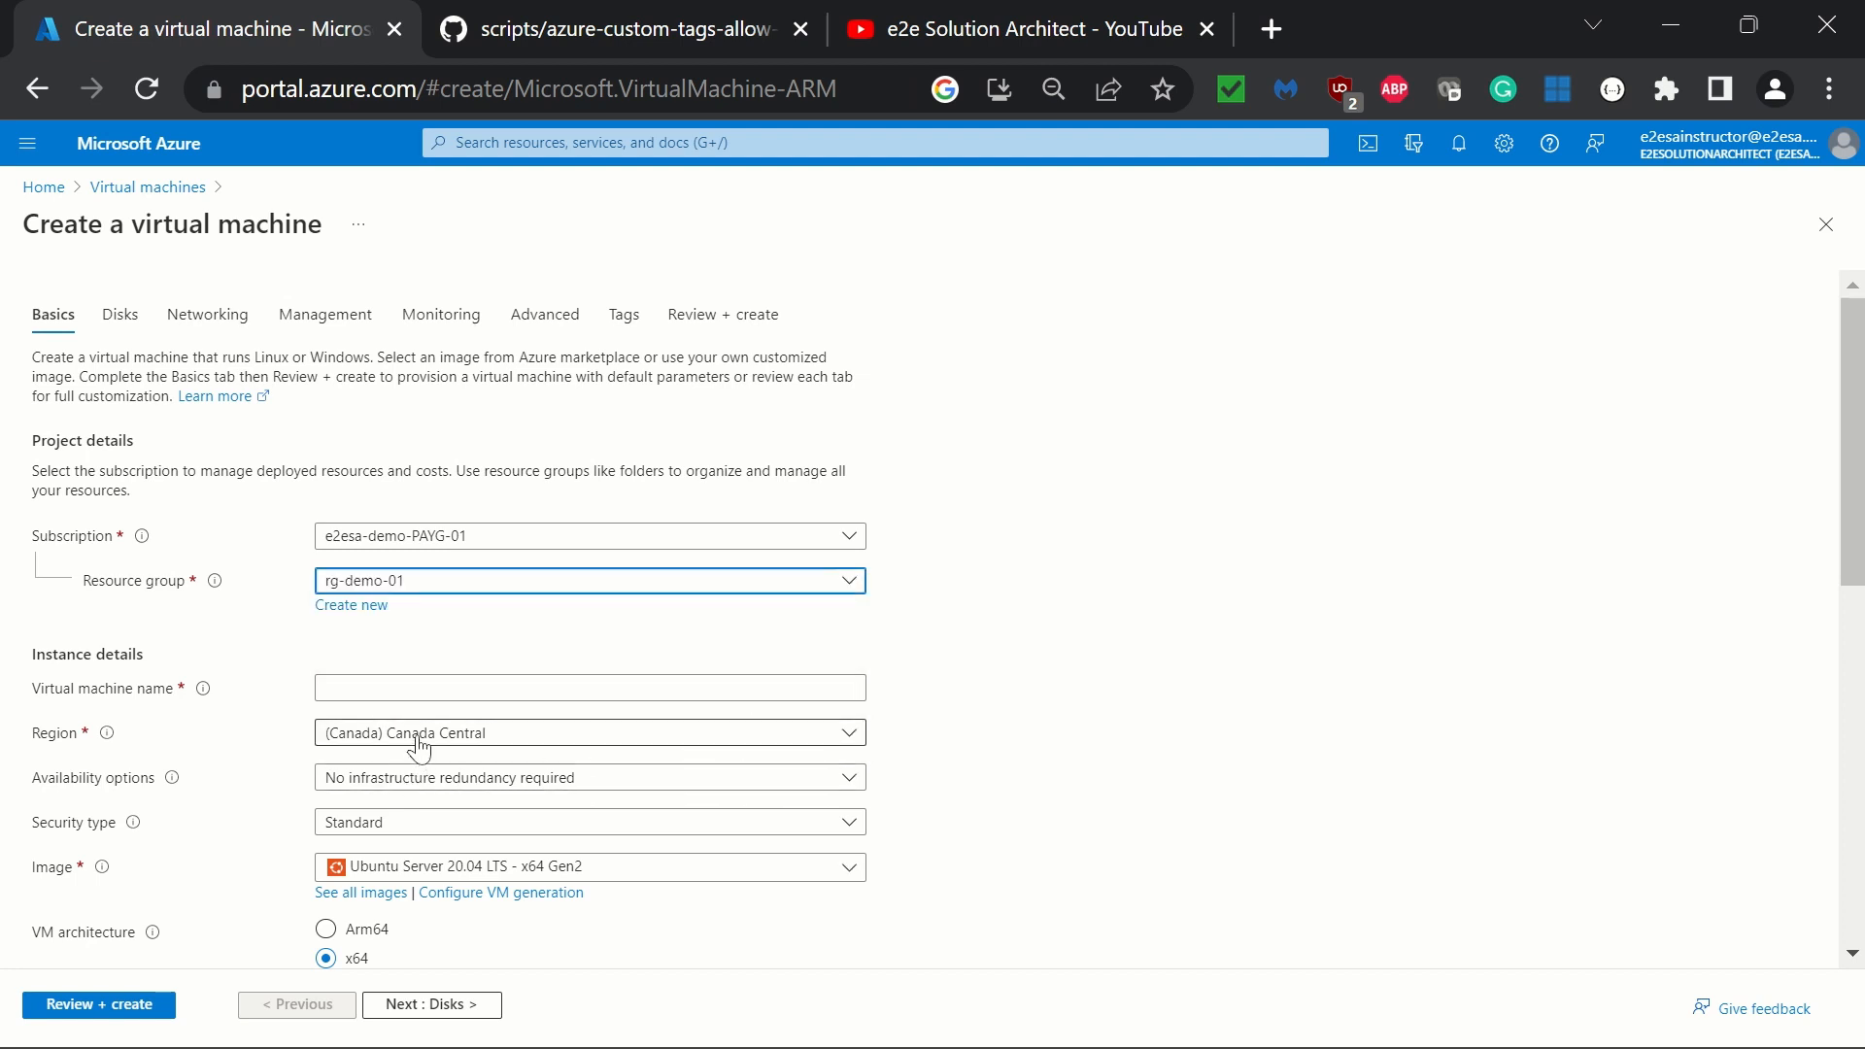
left_click(466, 687)
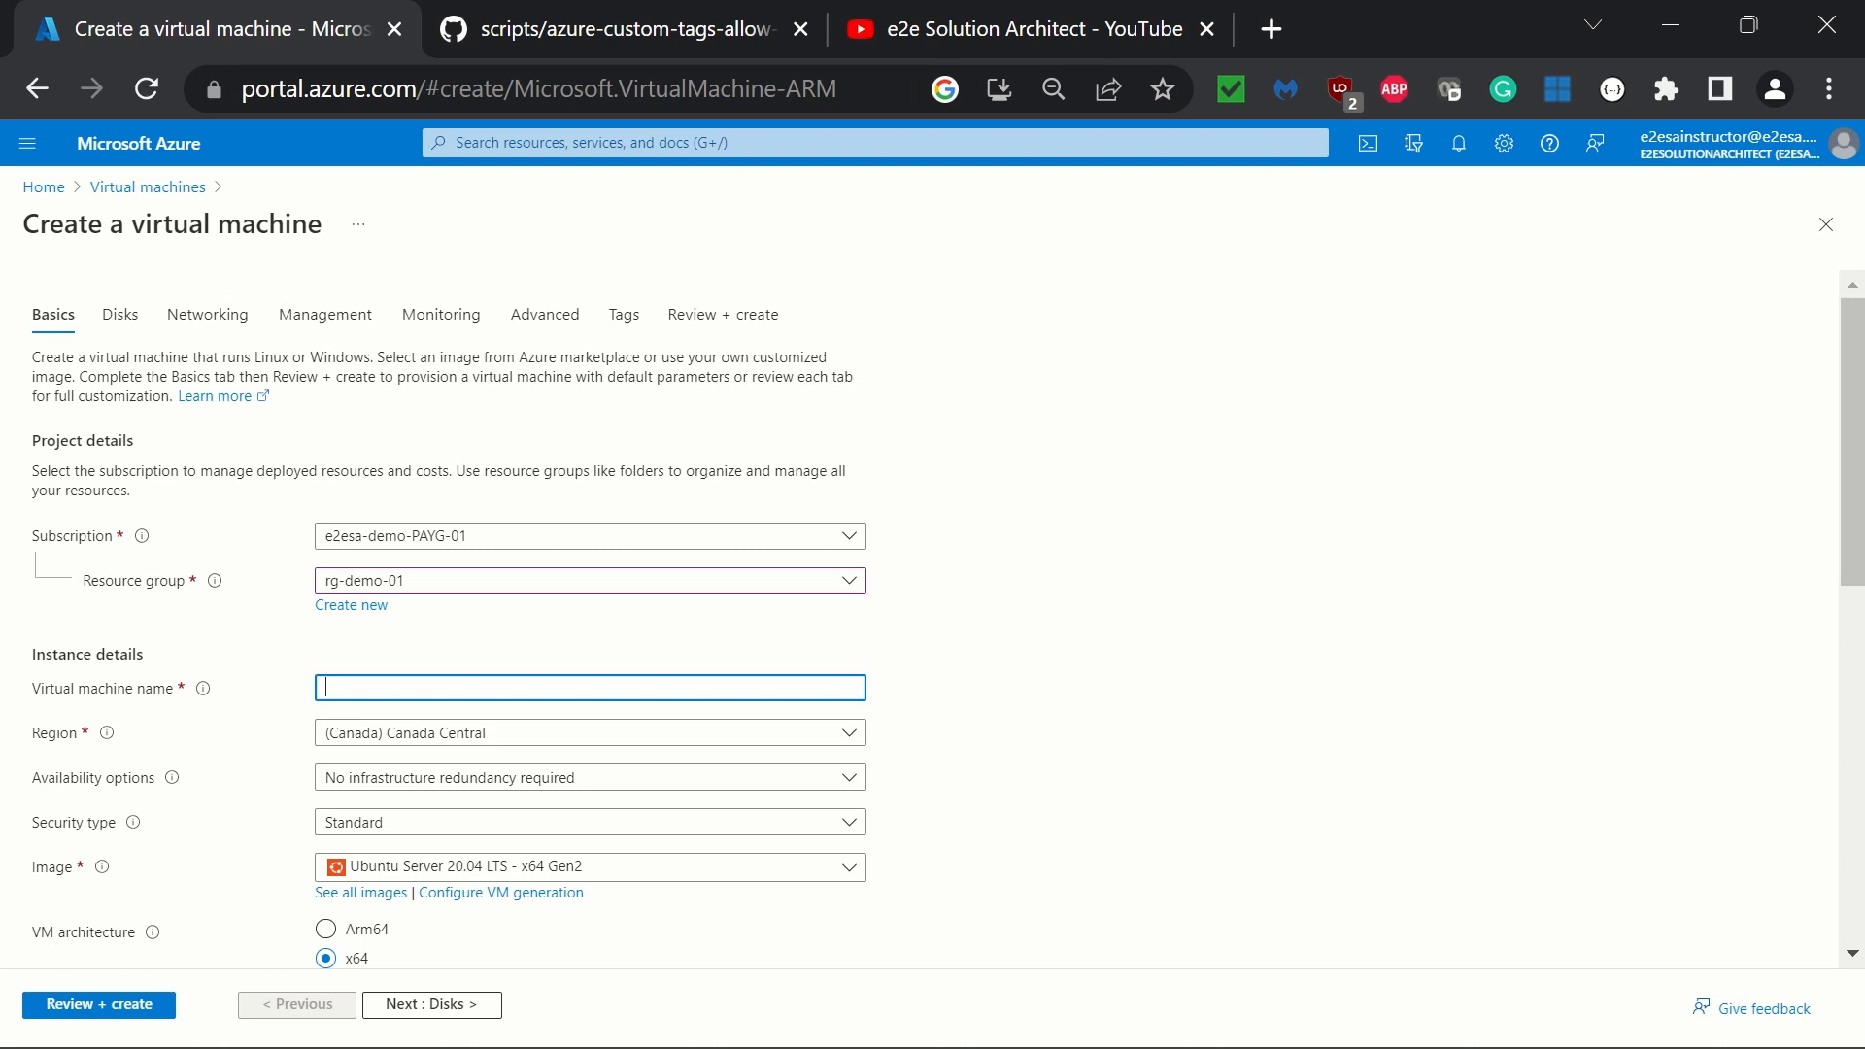
type("demo-test-tag")
left_click(1310, 750)
scroll(1310, 750, "down", 4)
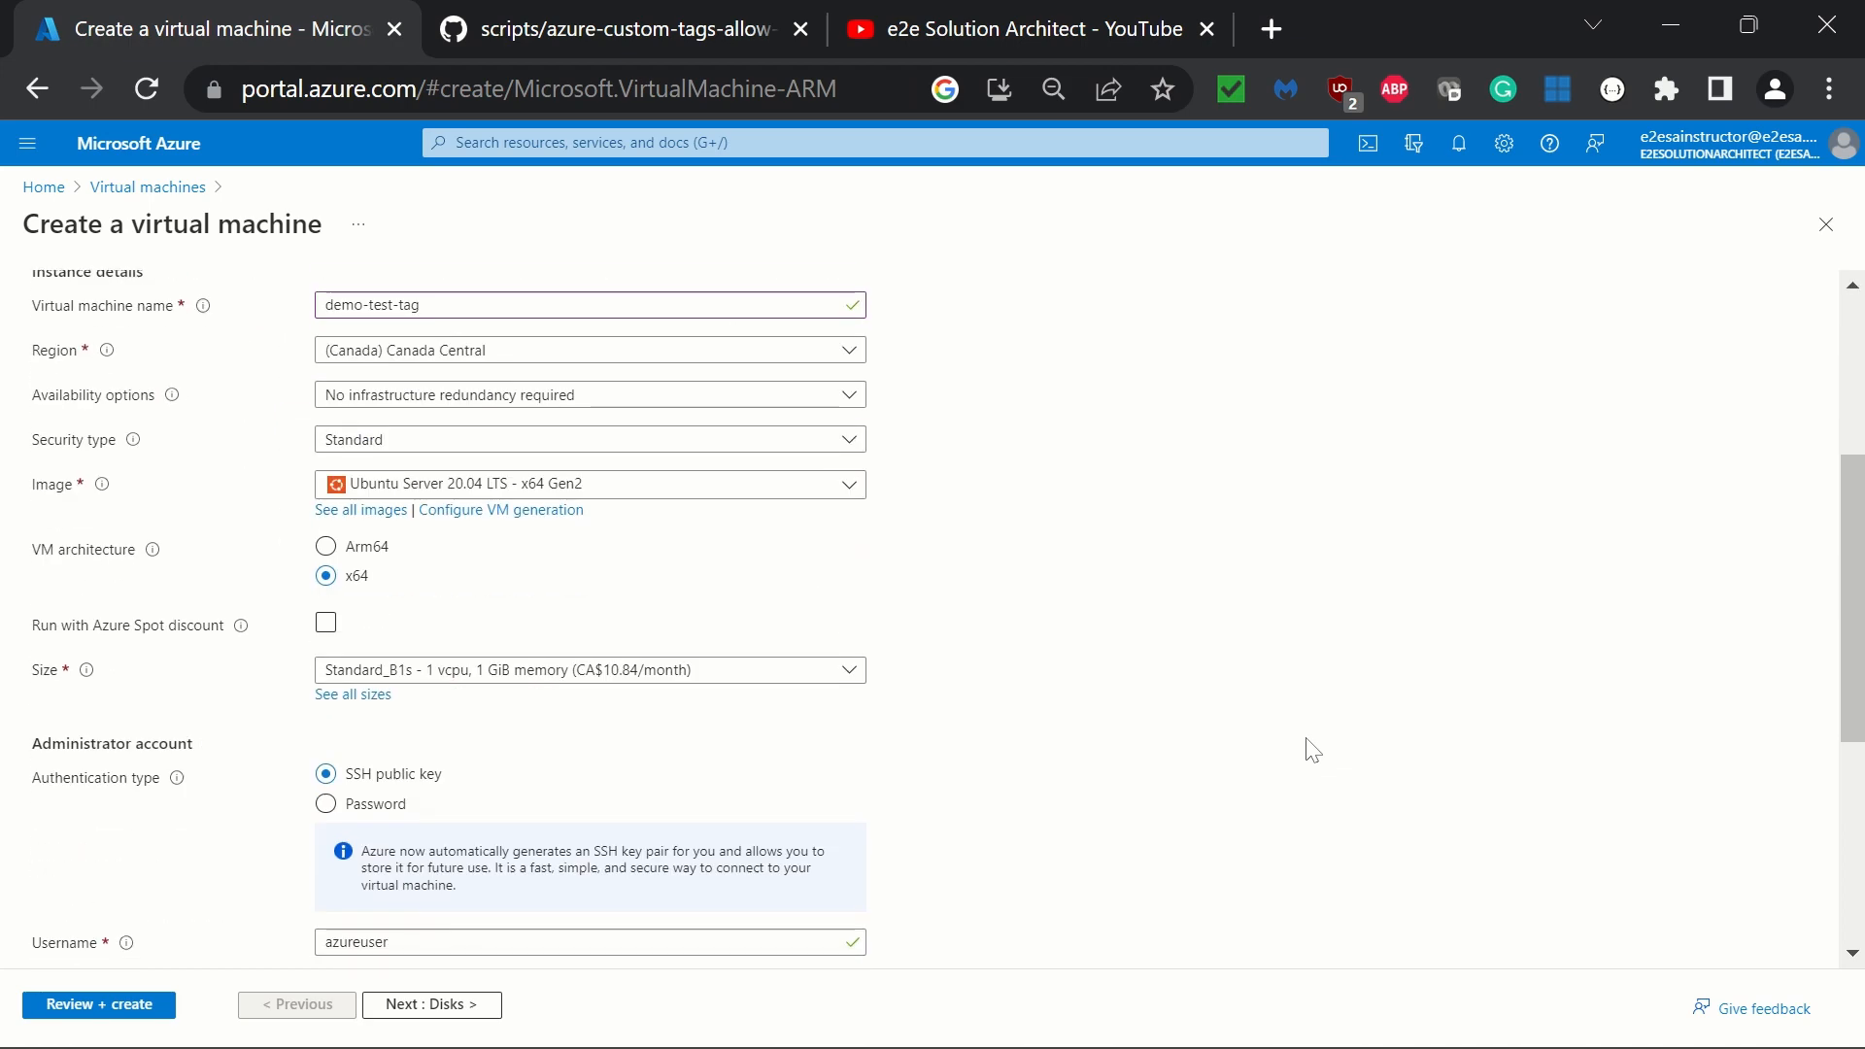
scroll(1086, 662, "down", 5)
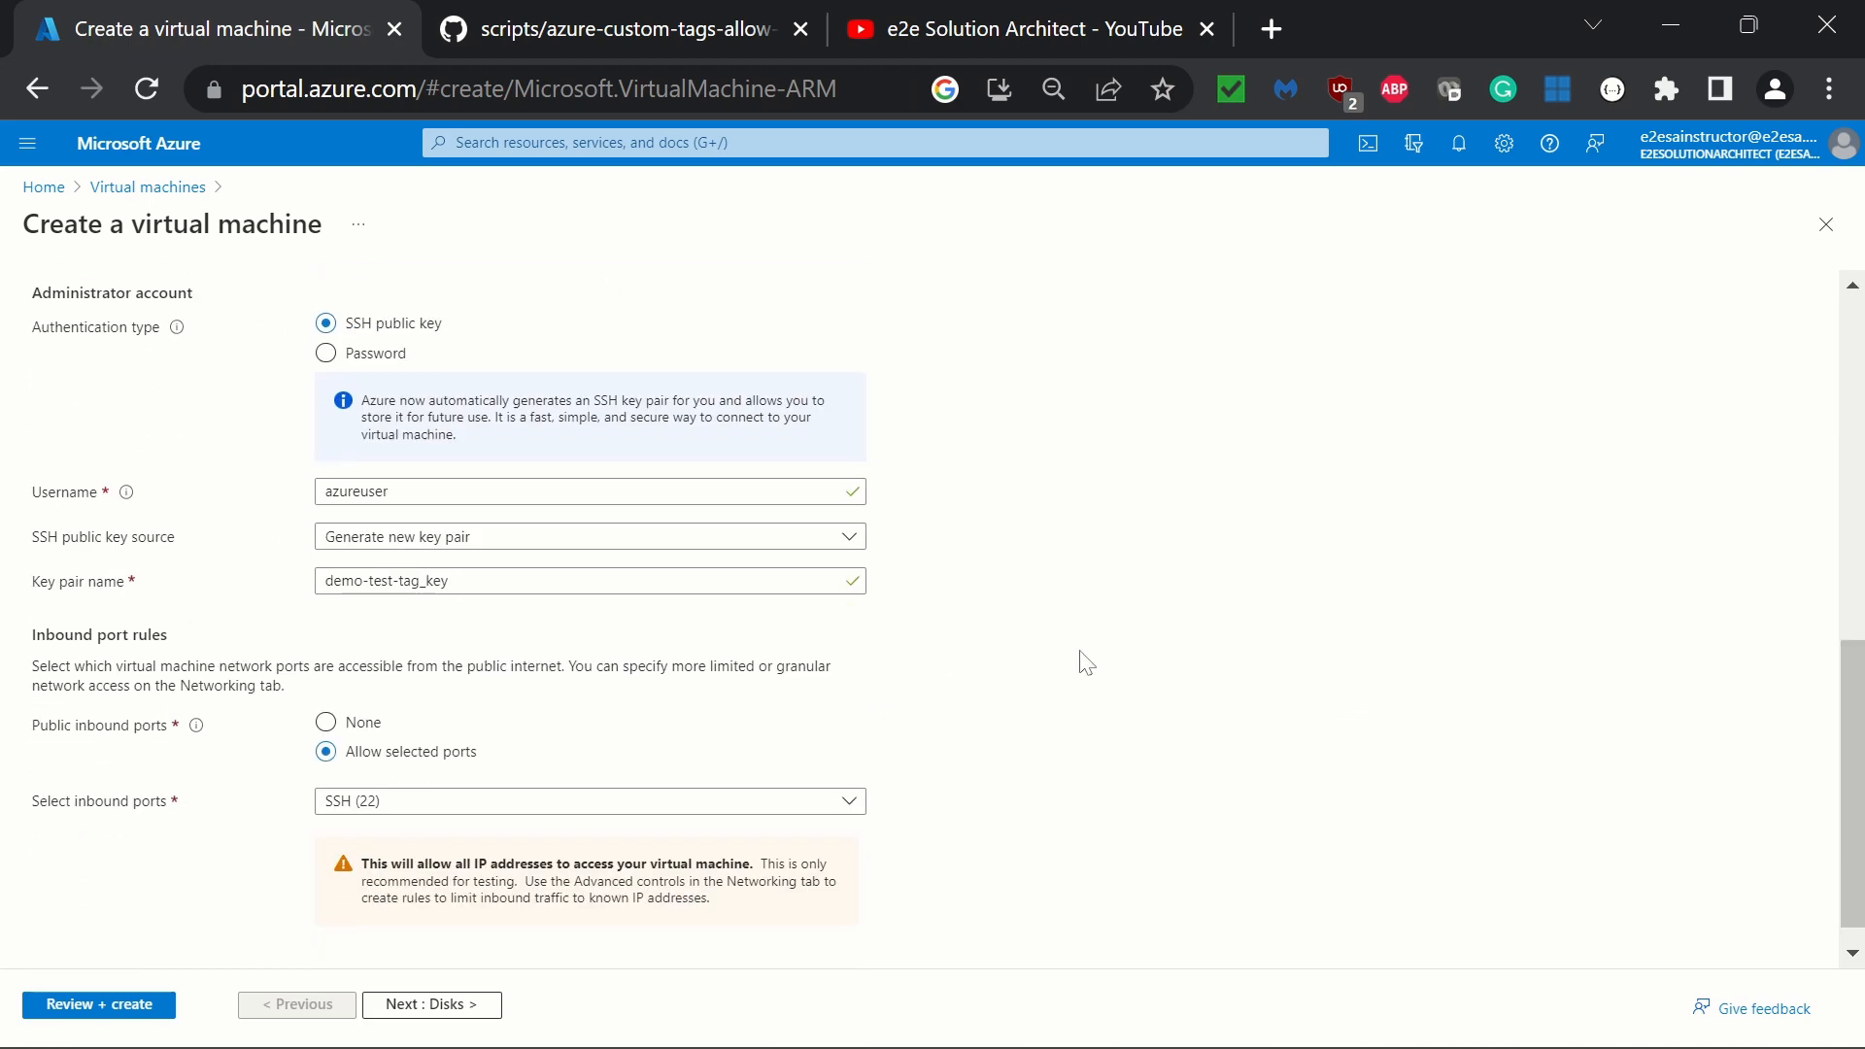
left_click(103, 1007)
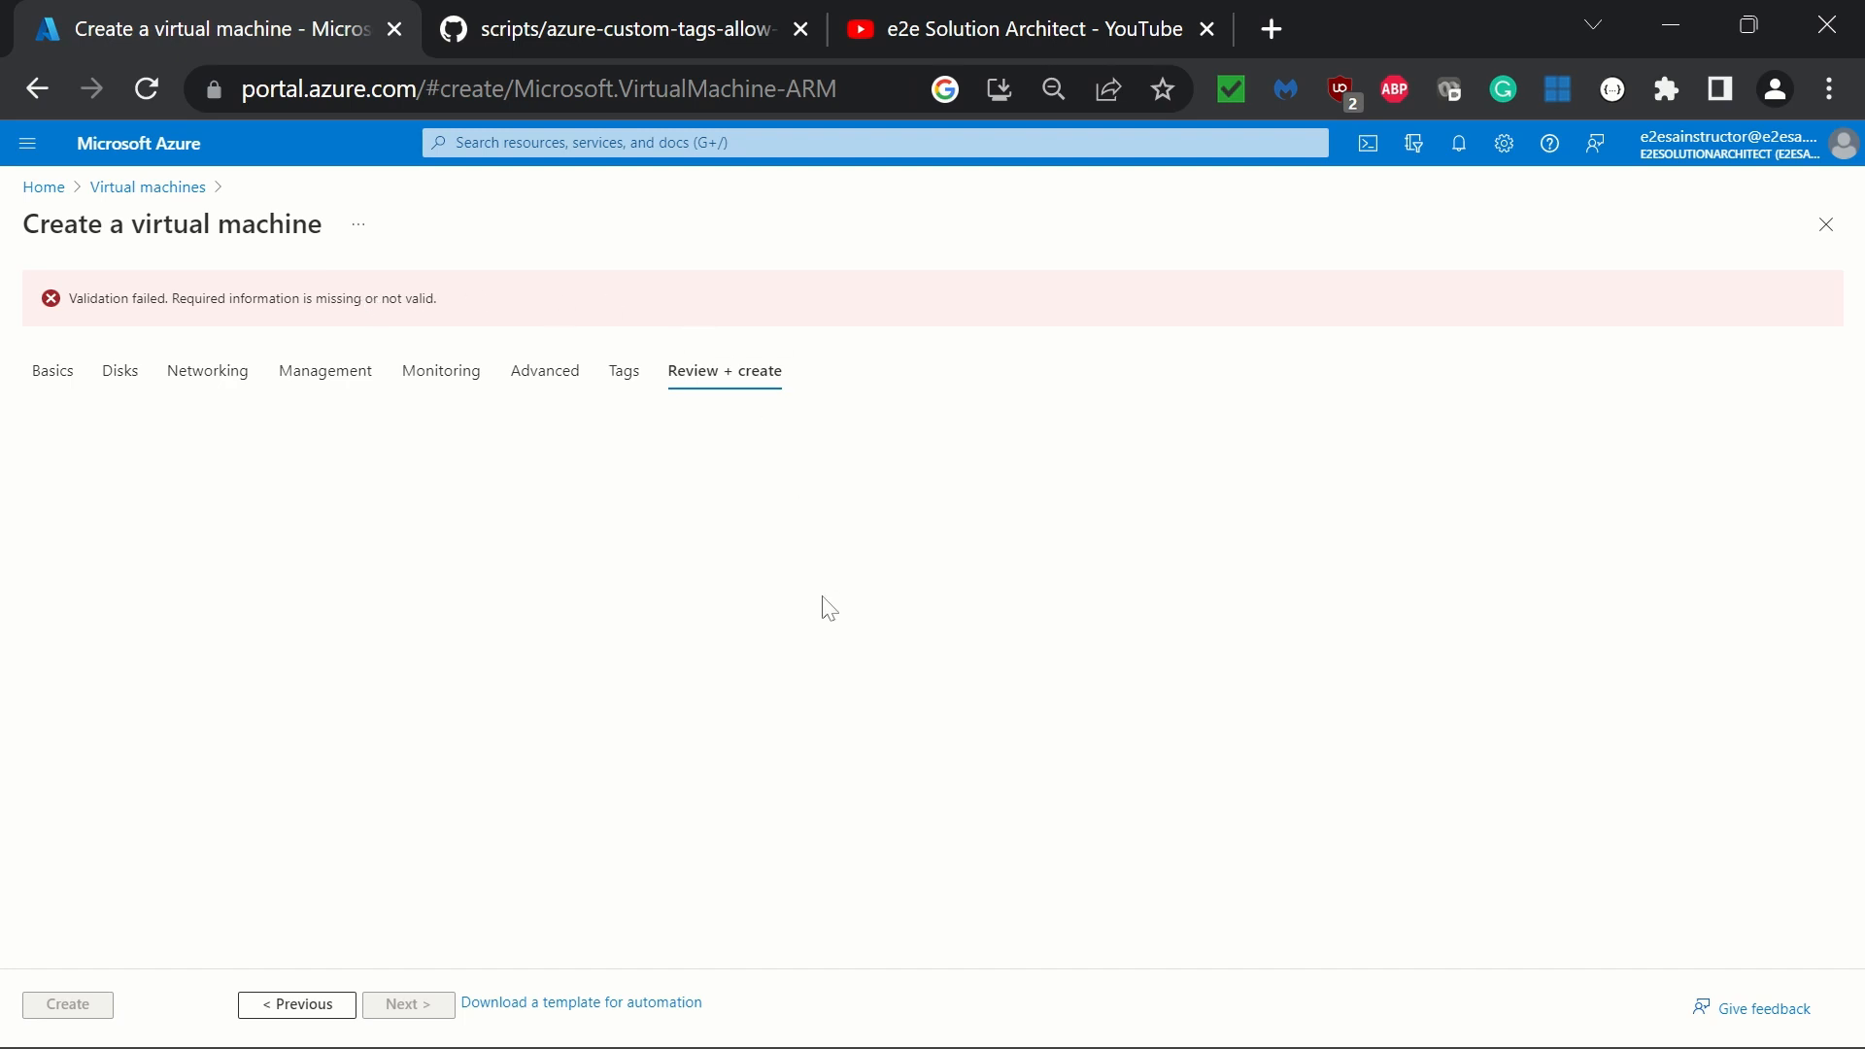
Step: Go back to the virtual machine's basic settings and check them for missing or invalid information
left_click(301, 1006)
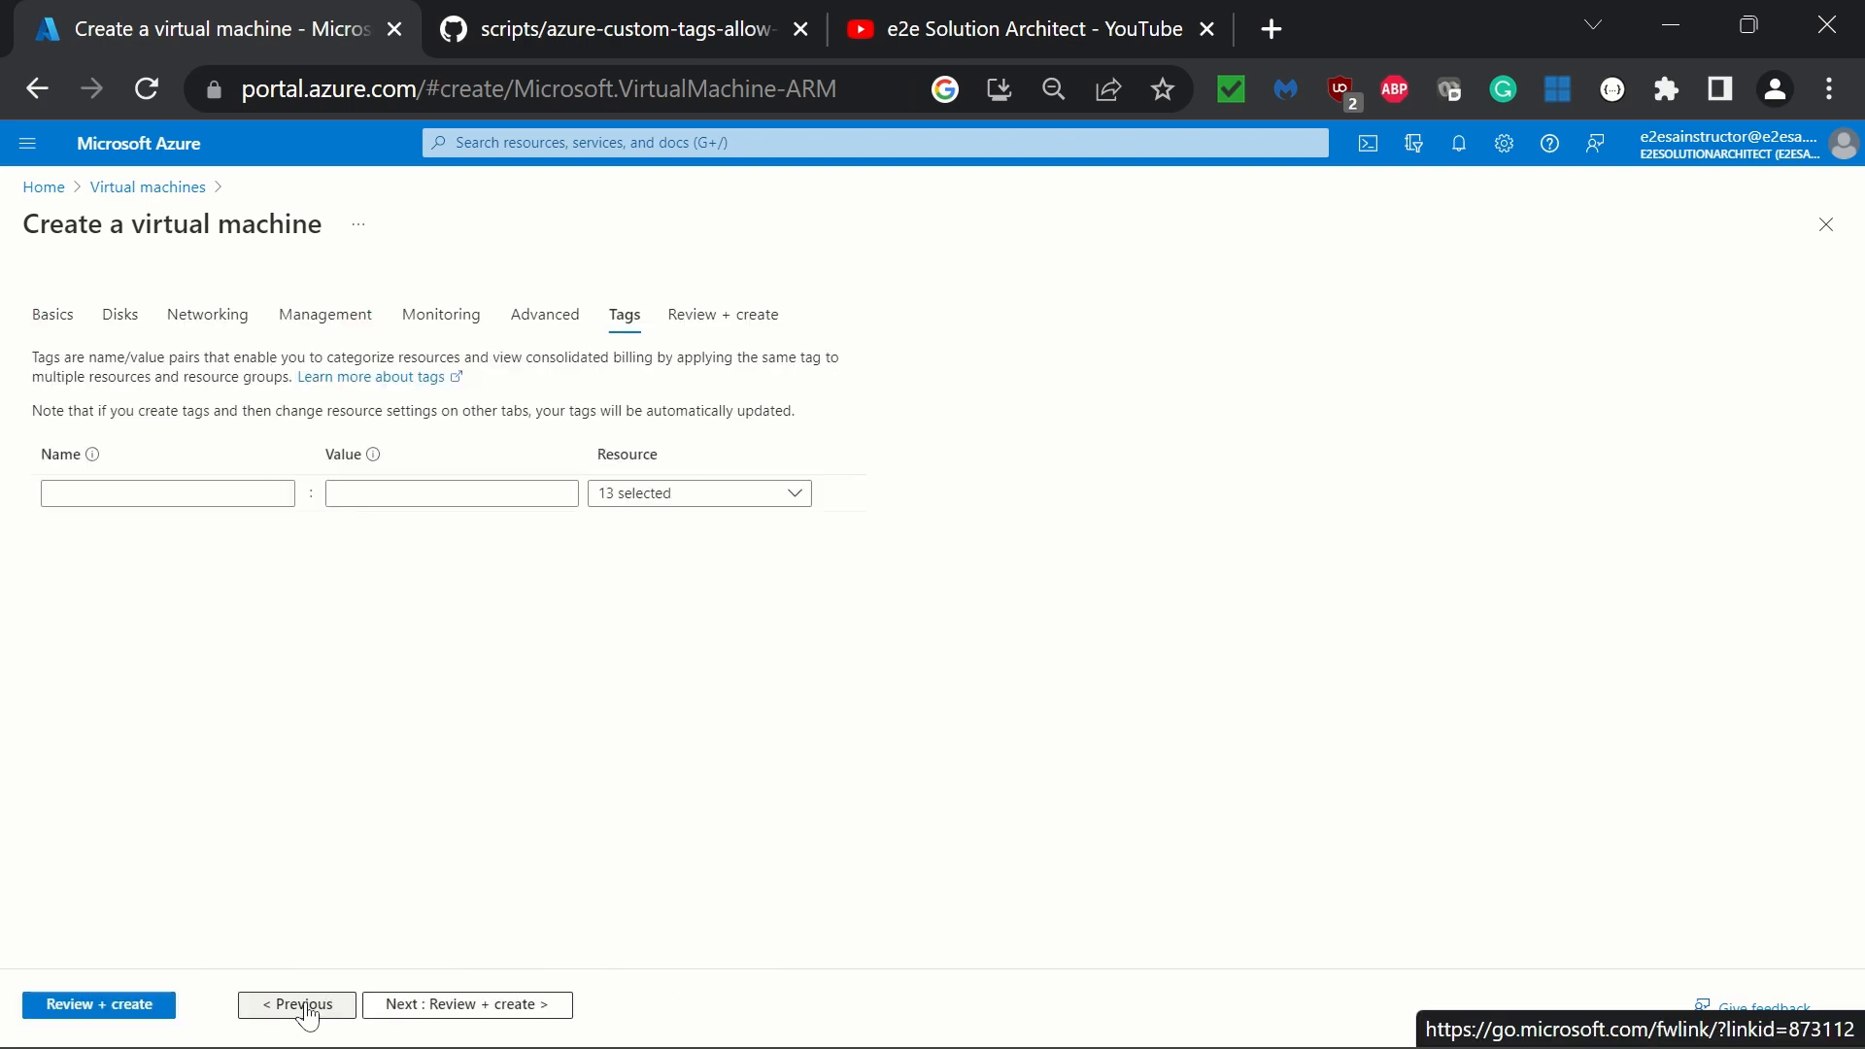
left_click(66, 323)
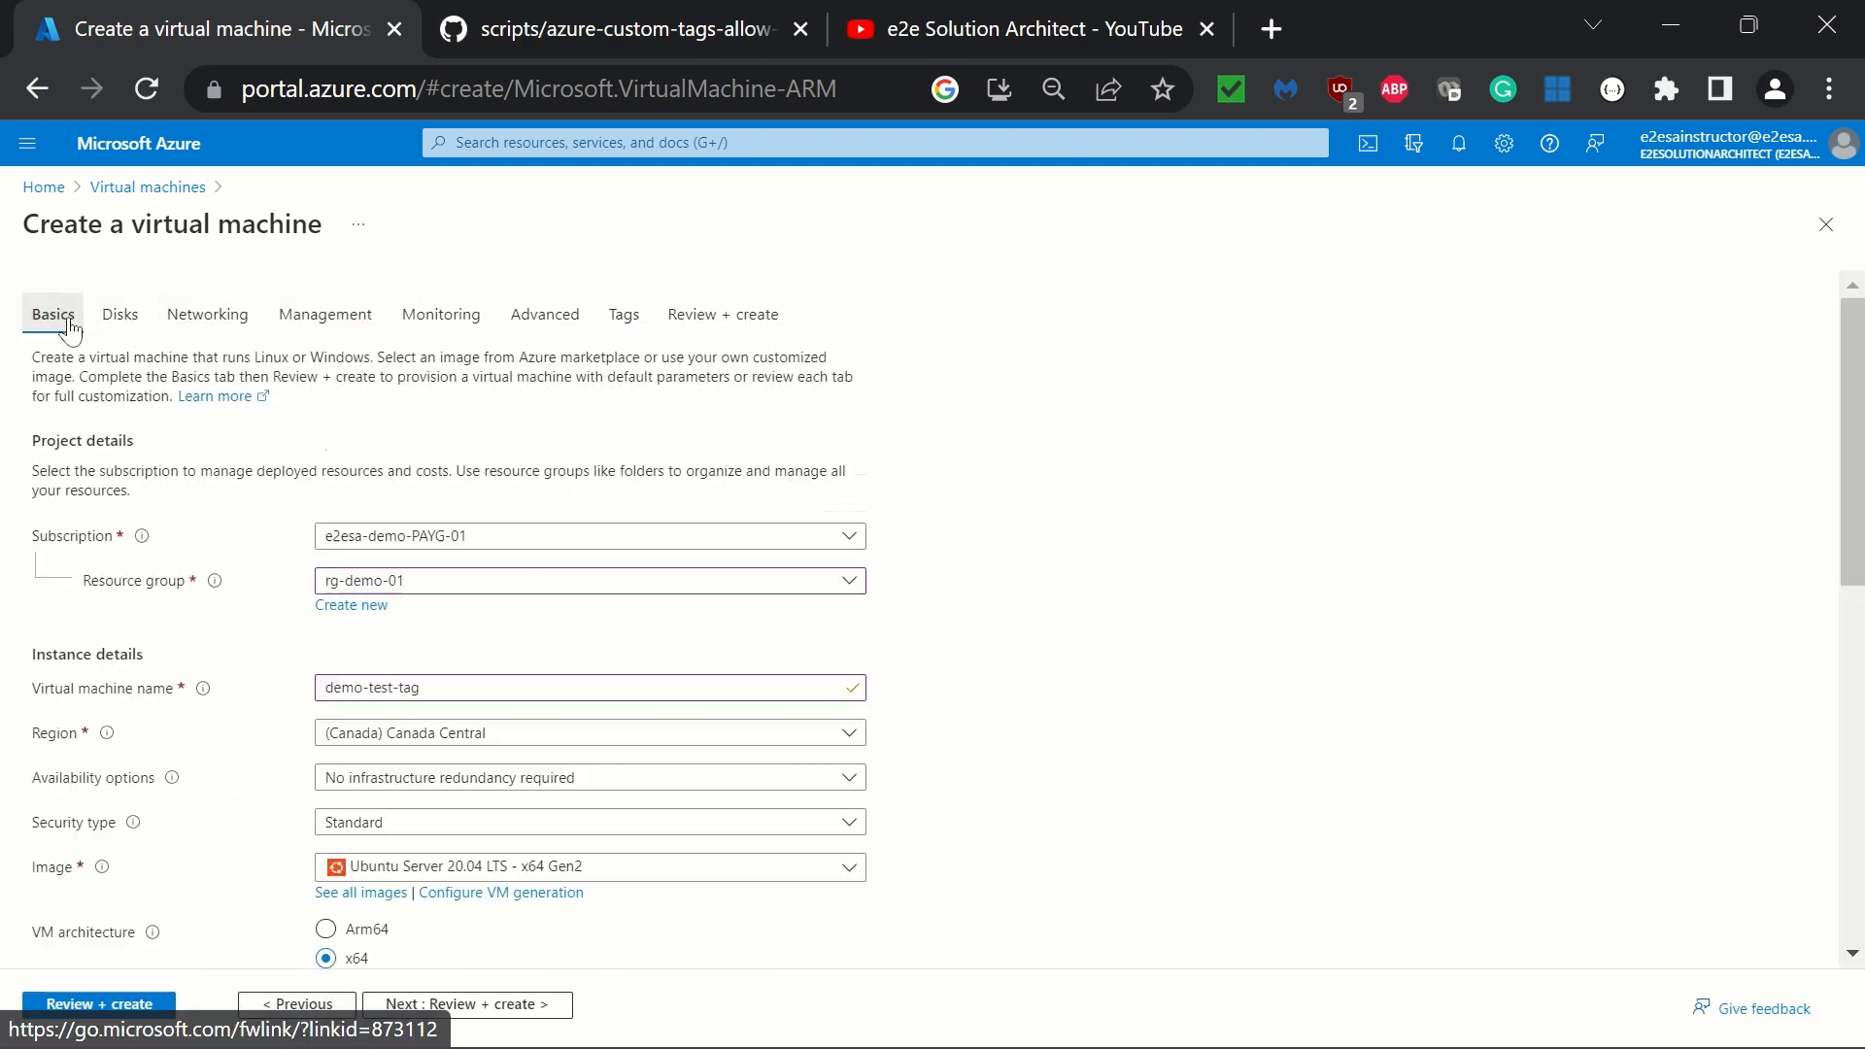
scroll(947, 622, "down", 3)
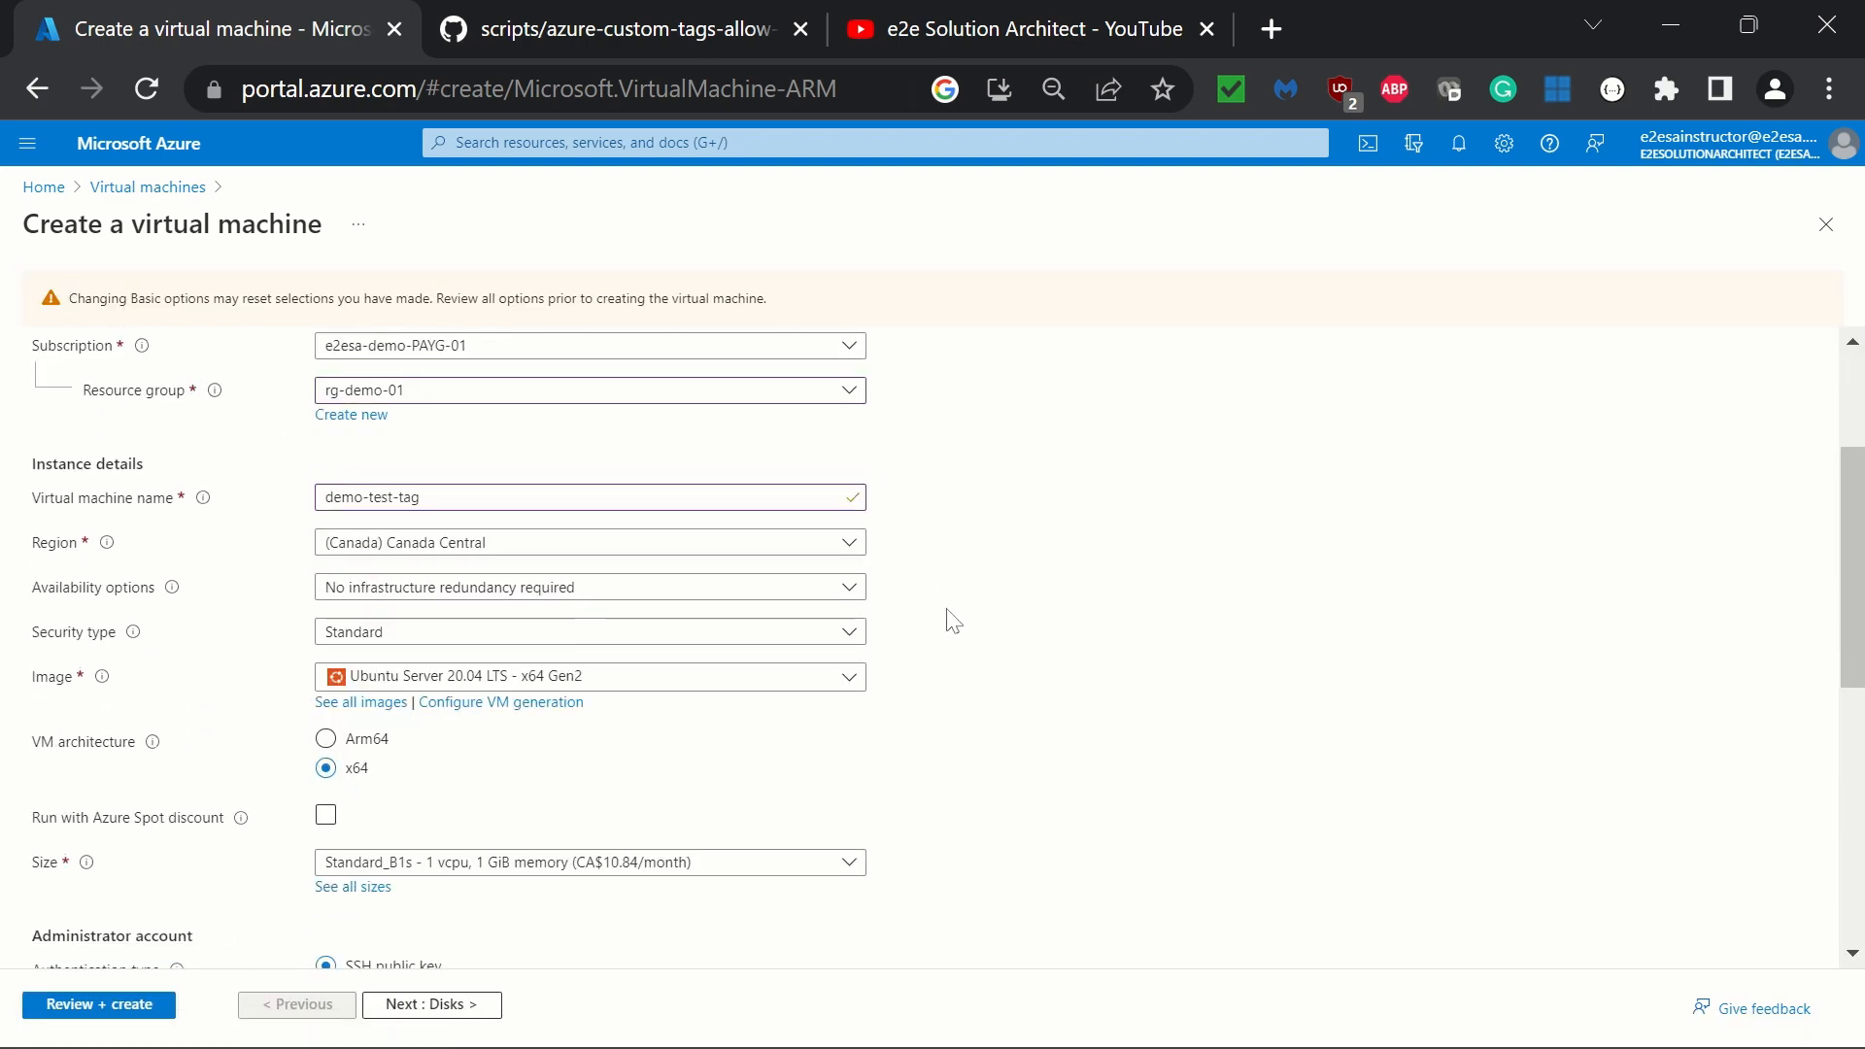
scroll(949, 621, "up", 1)
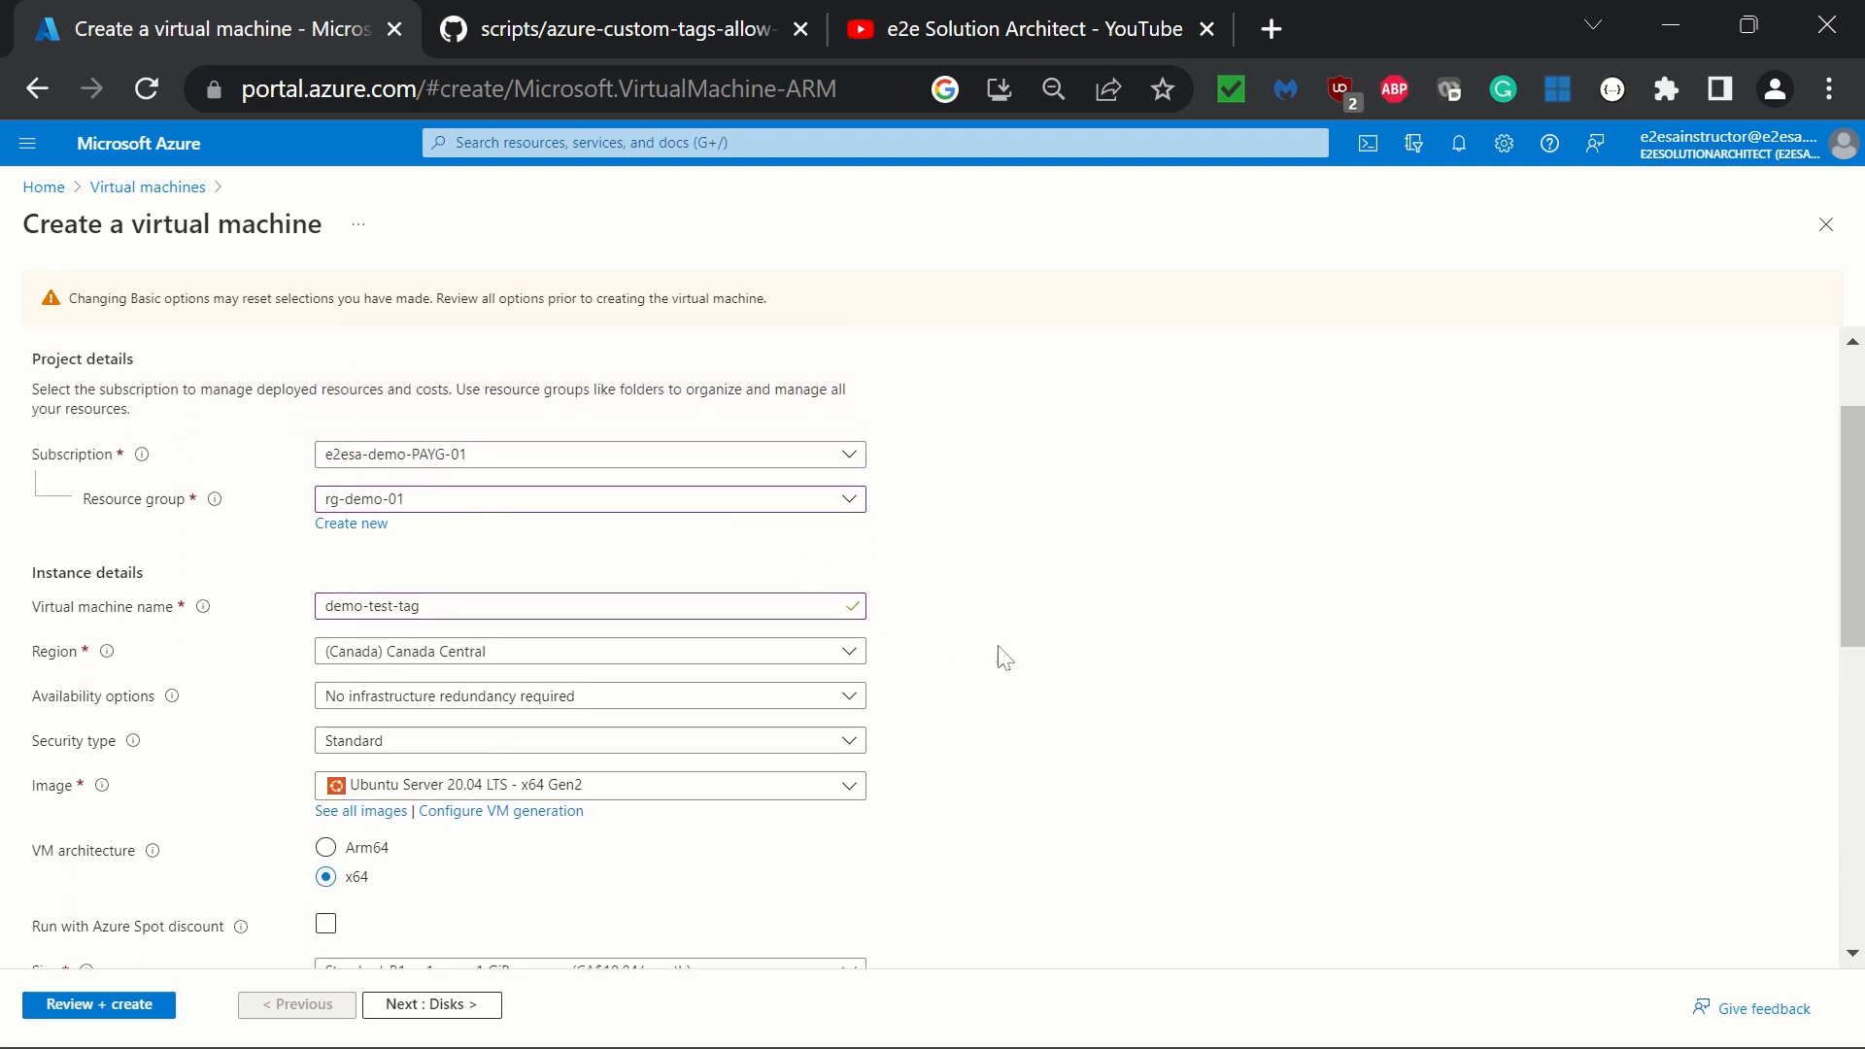
scroll(1010, 670, "down", 10)
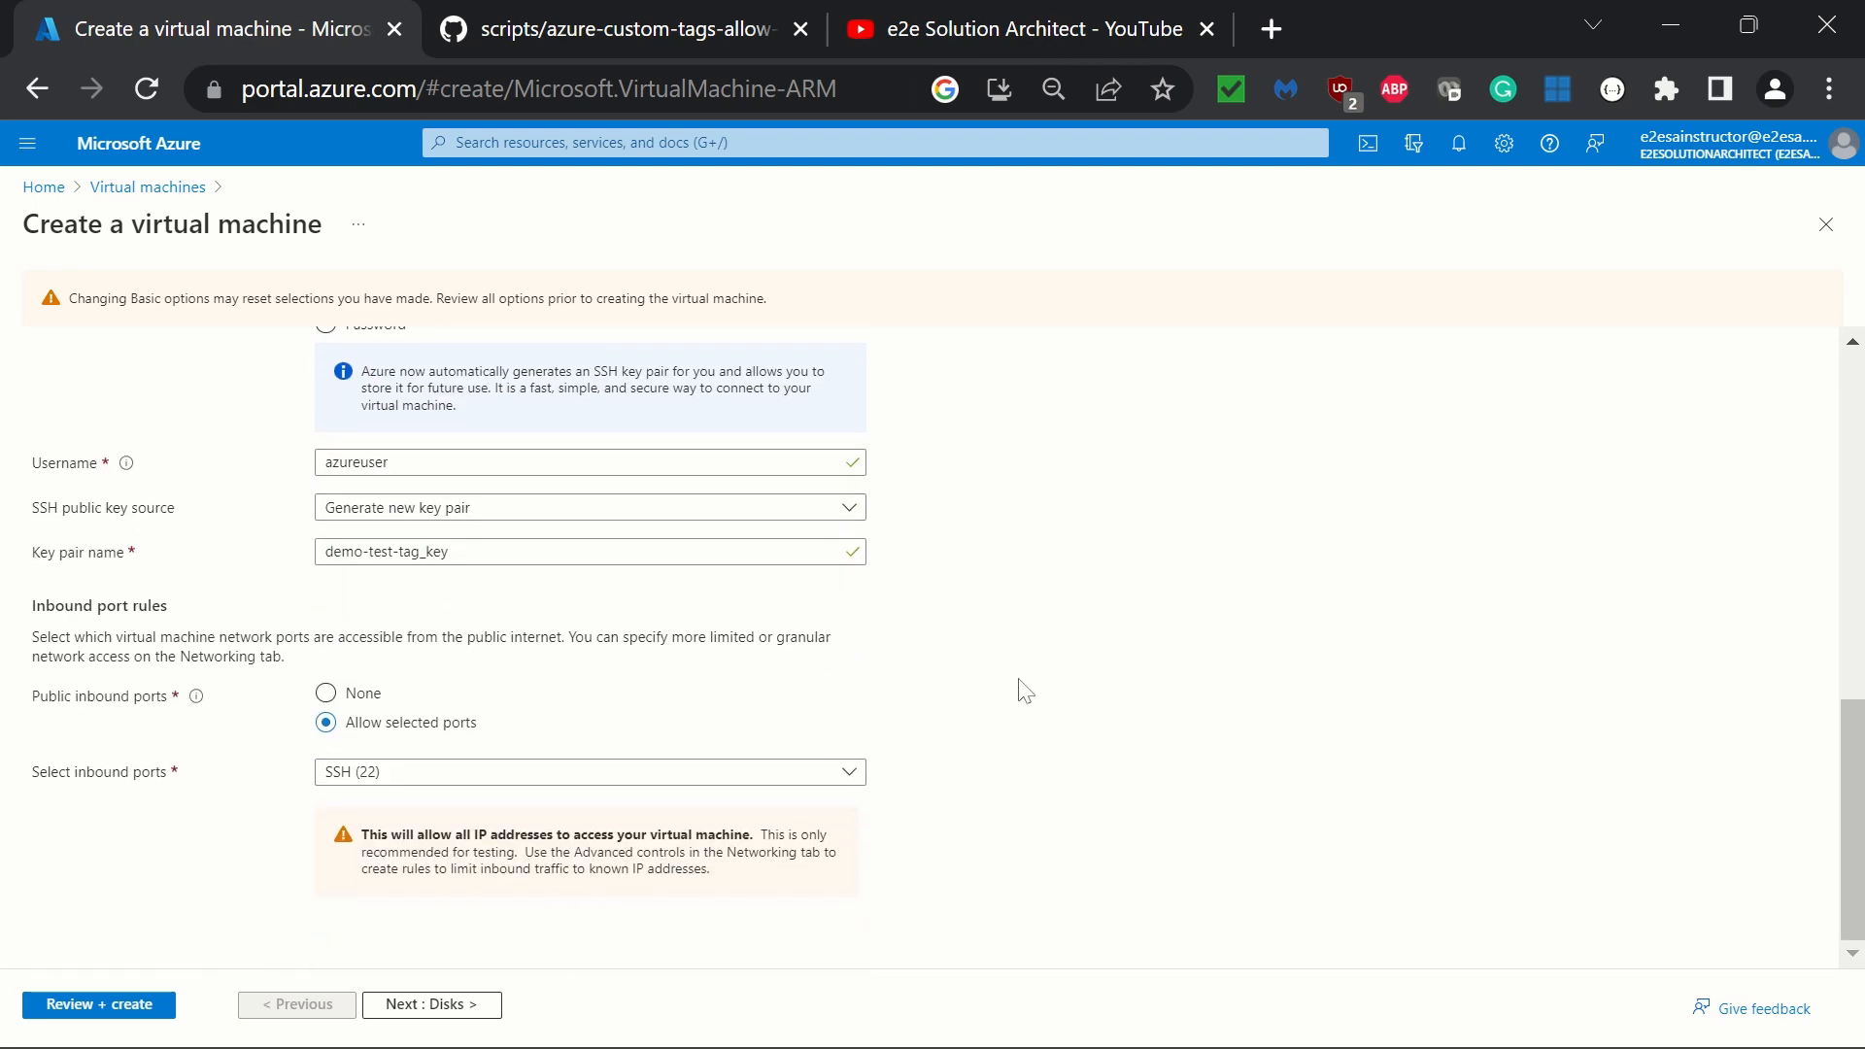
scroll(1025, 691, "up", 10)
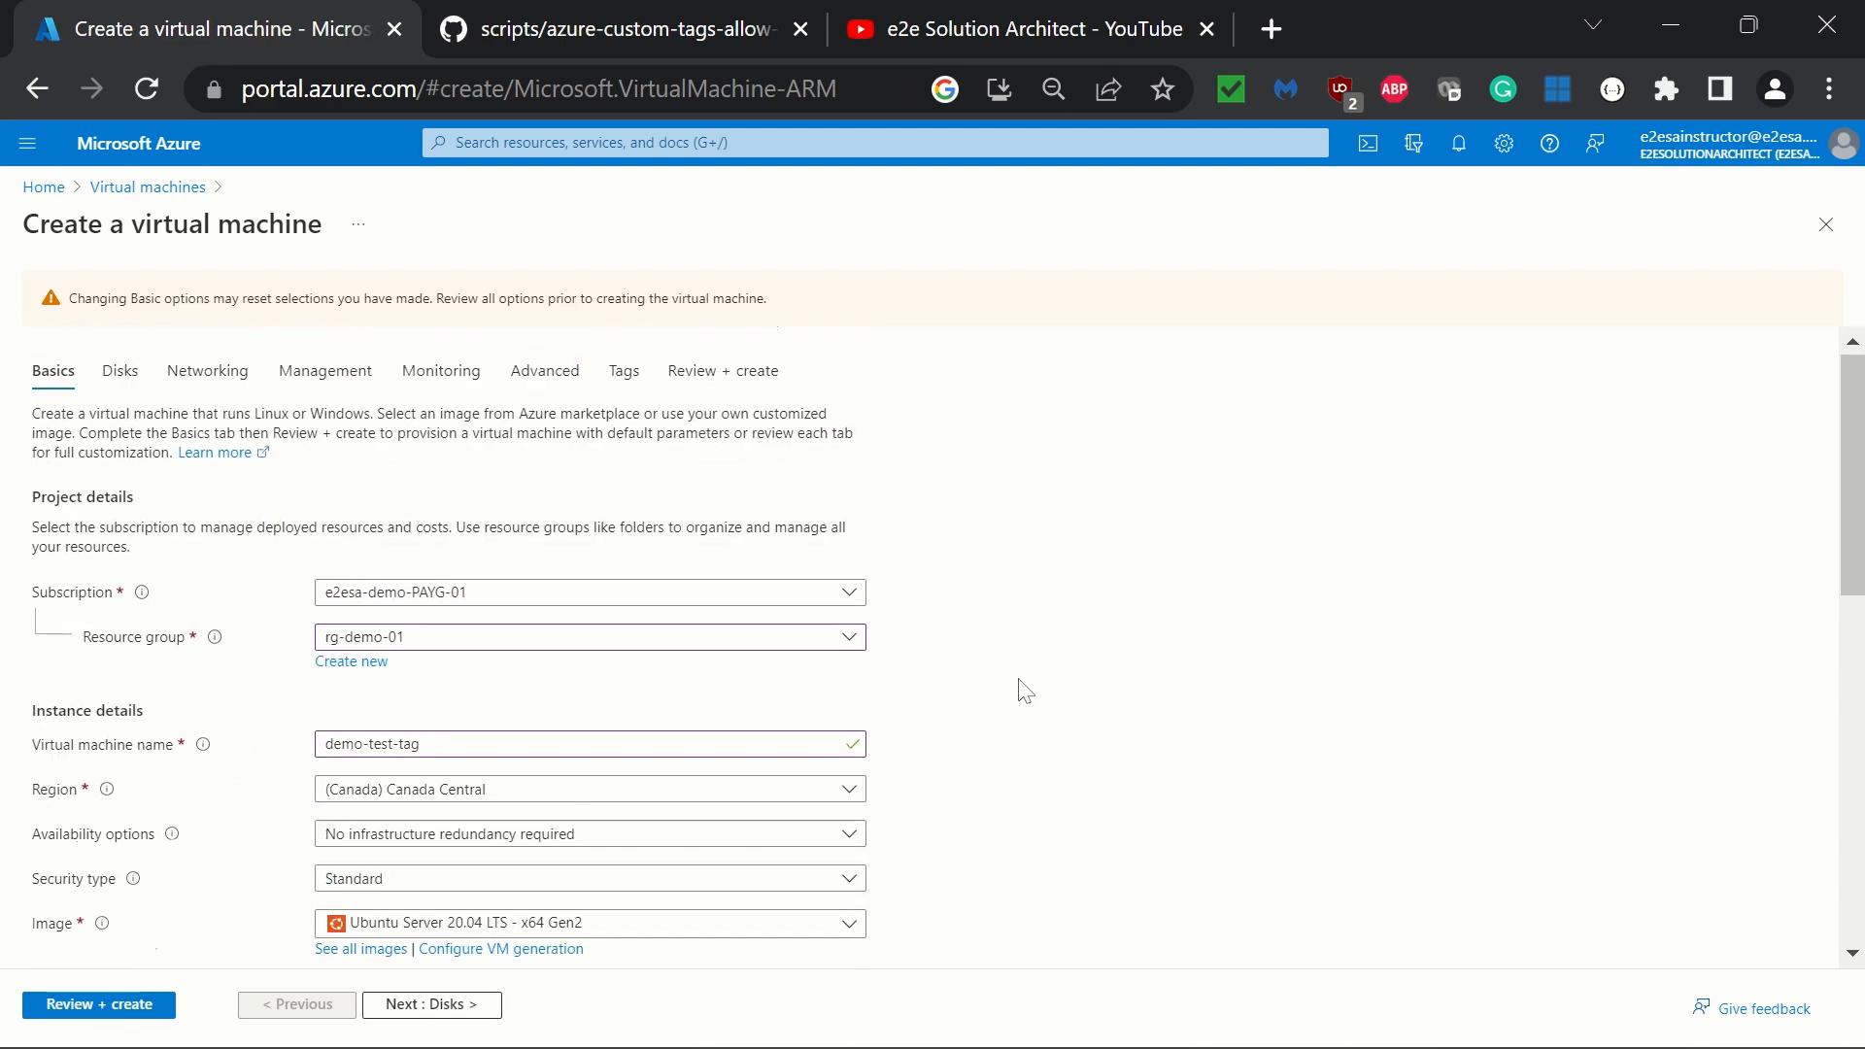
scroll(1025, 692, "down", 10)
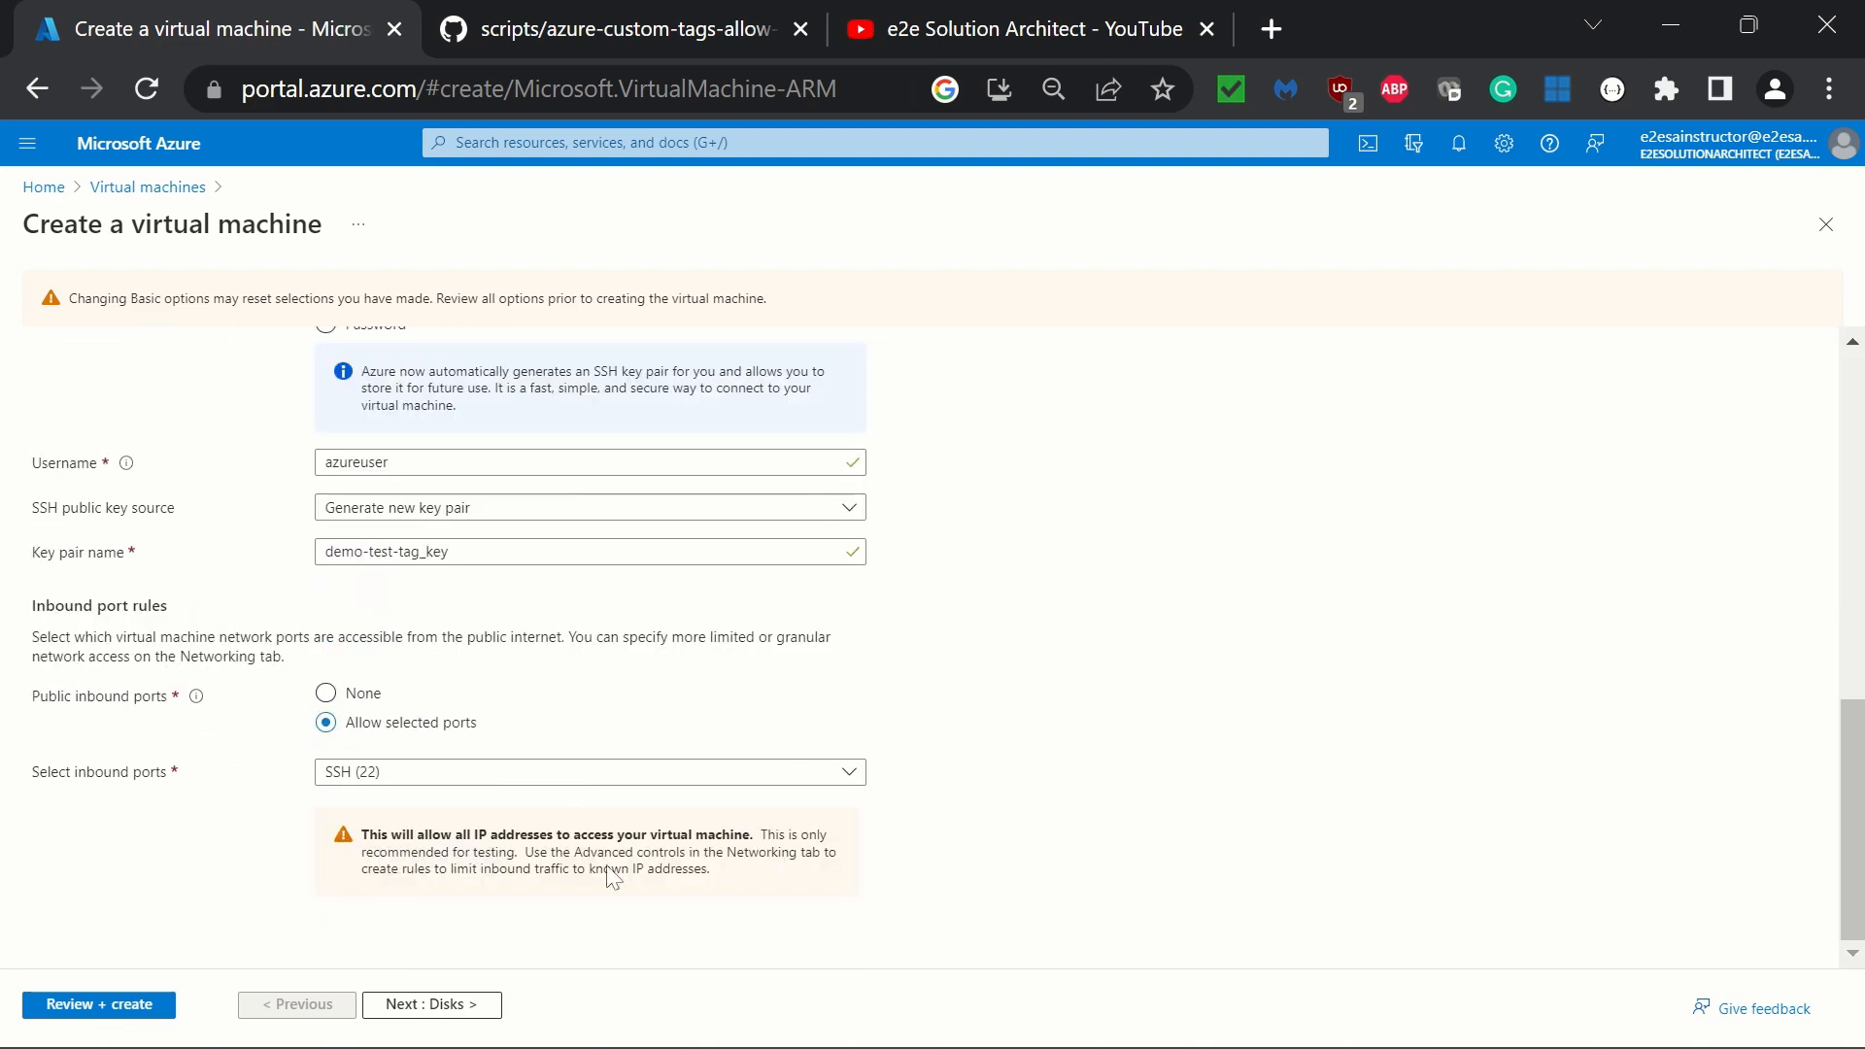
Step: Validate the virtual machine again, view the error details, and open the e2esa-tag-demo-01 policy in a separate browser tab
left_click(92, 1010)
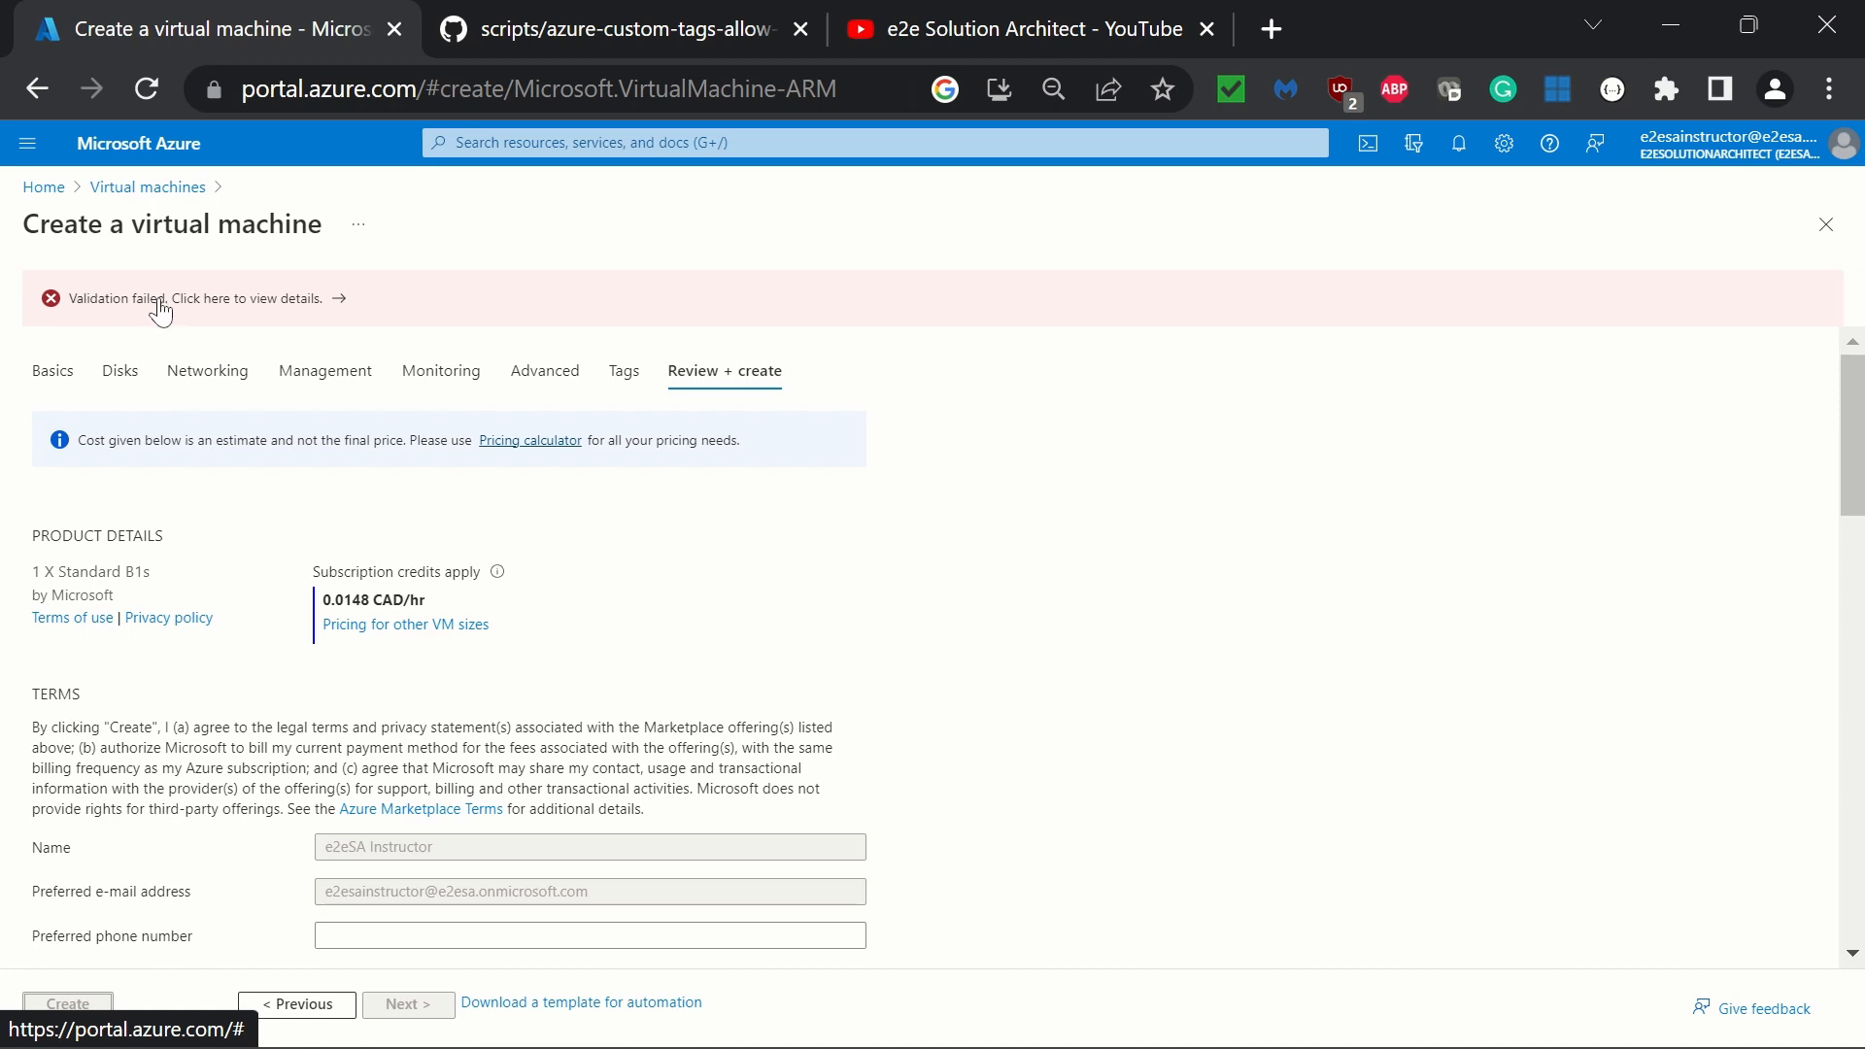
left_click(275, 303)
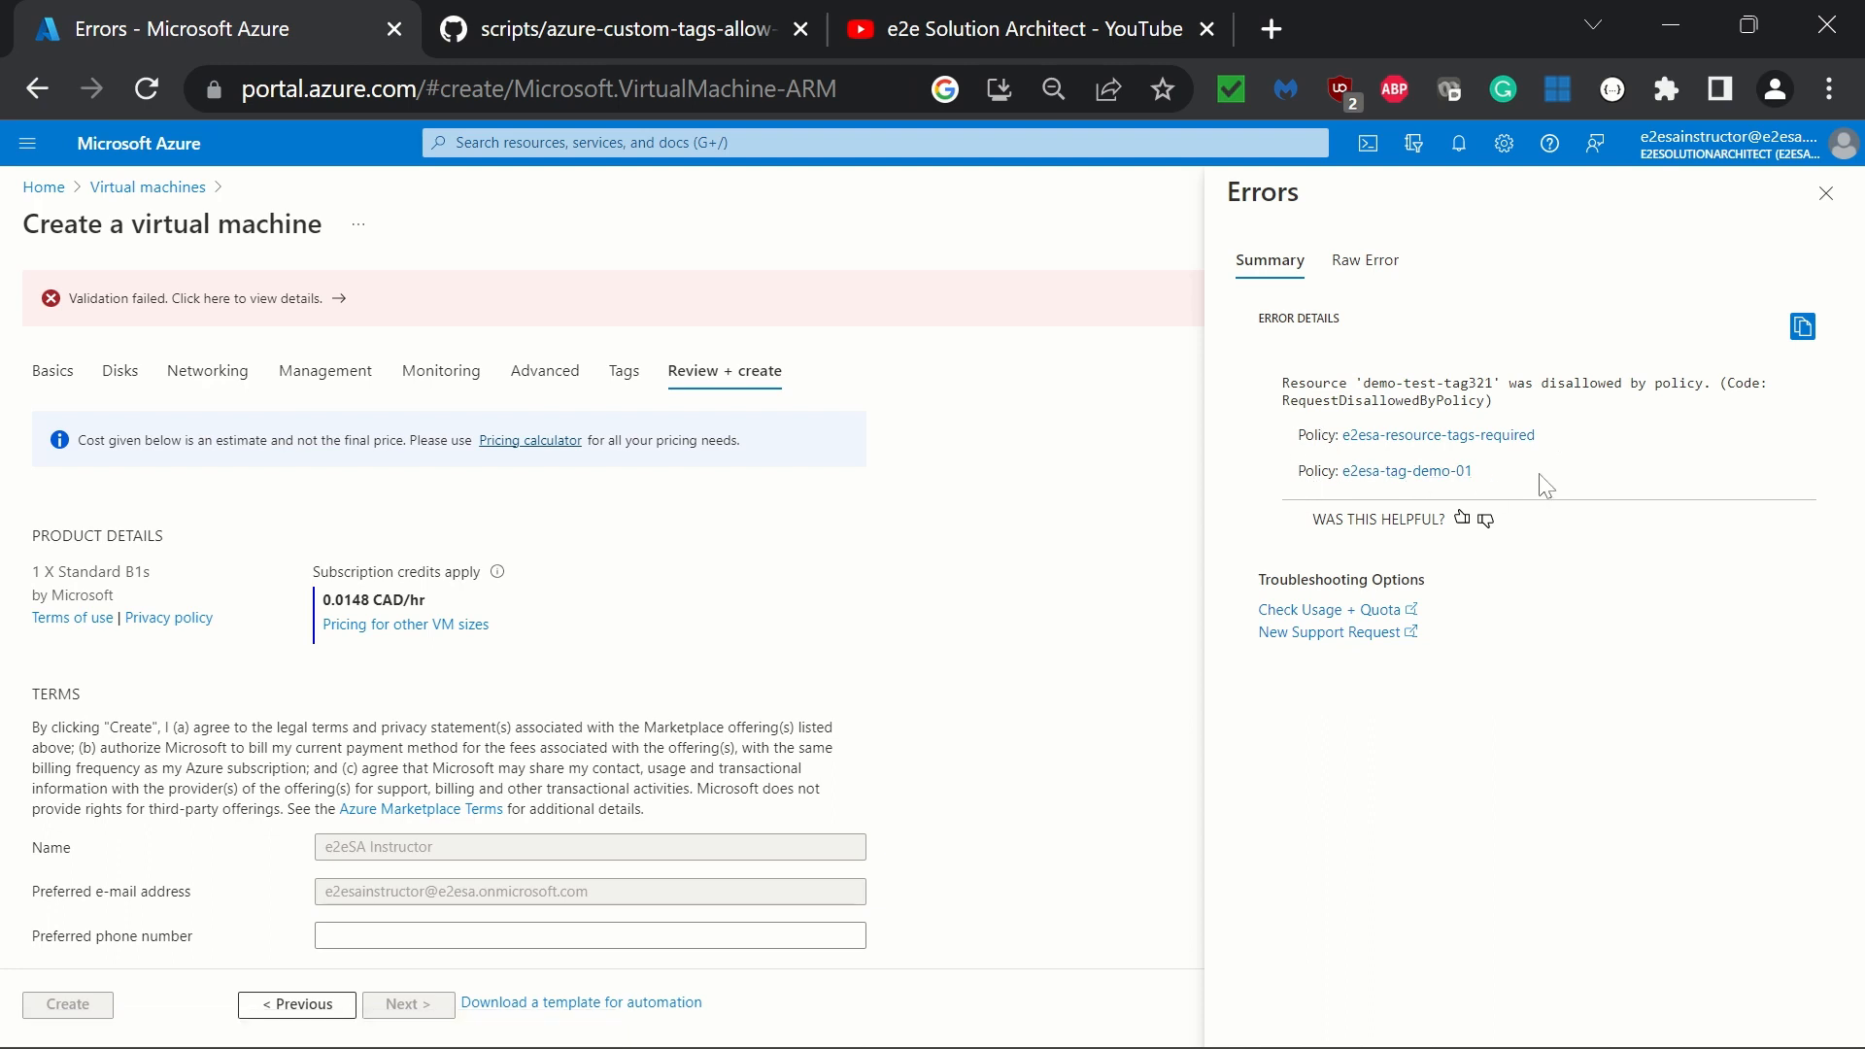
middle_click(1405, 480)
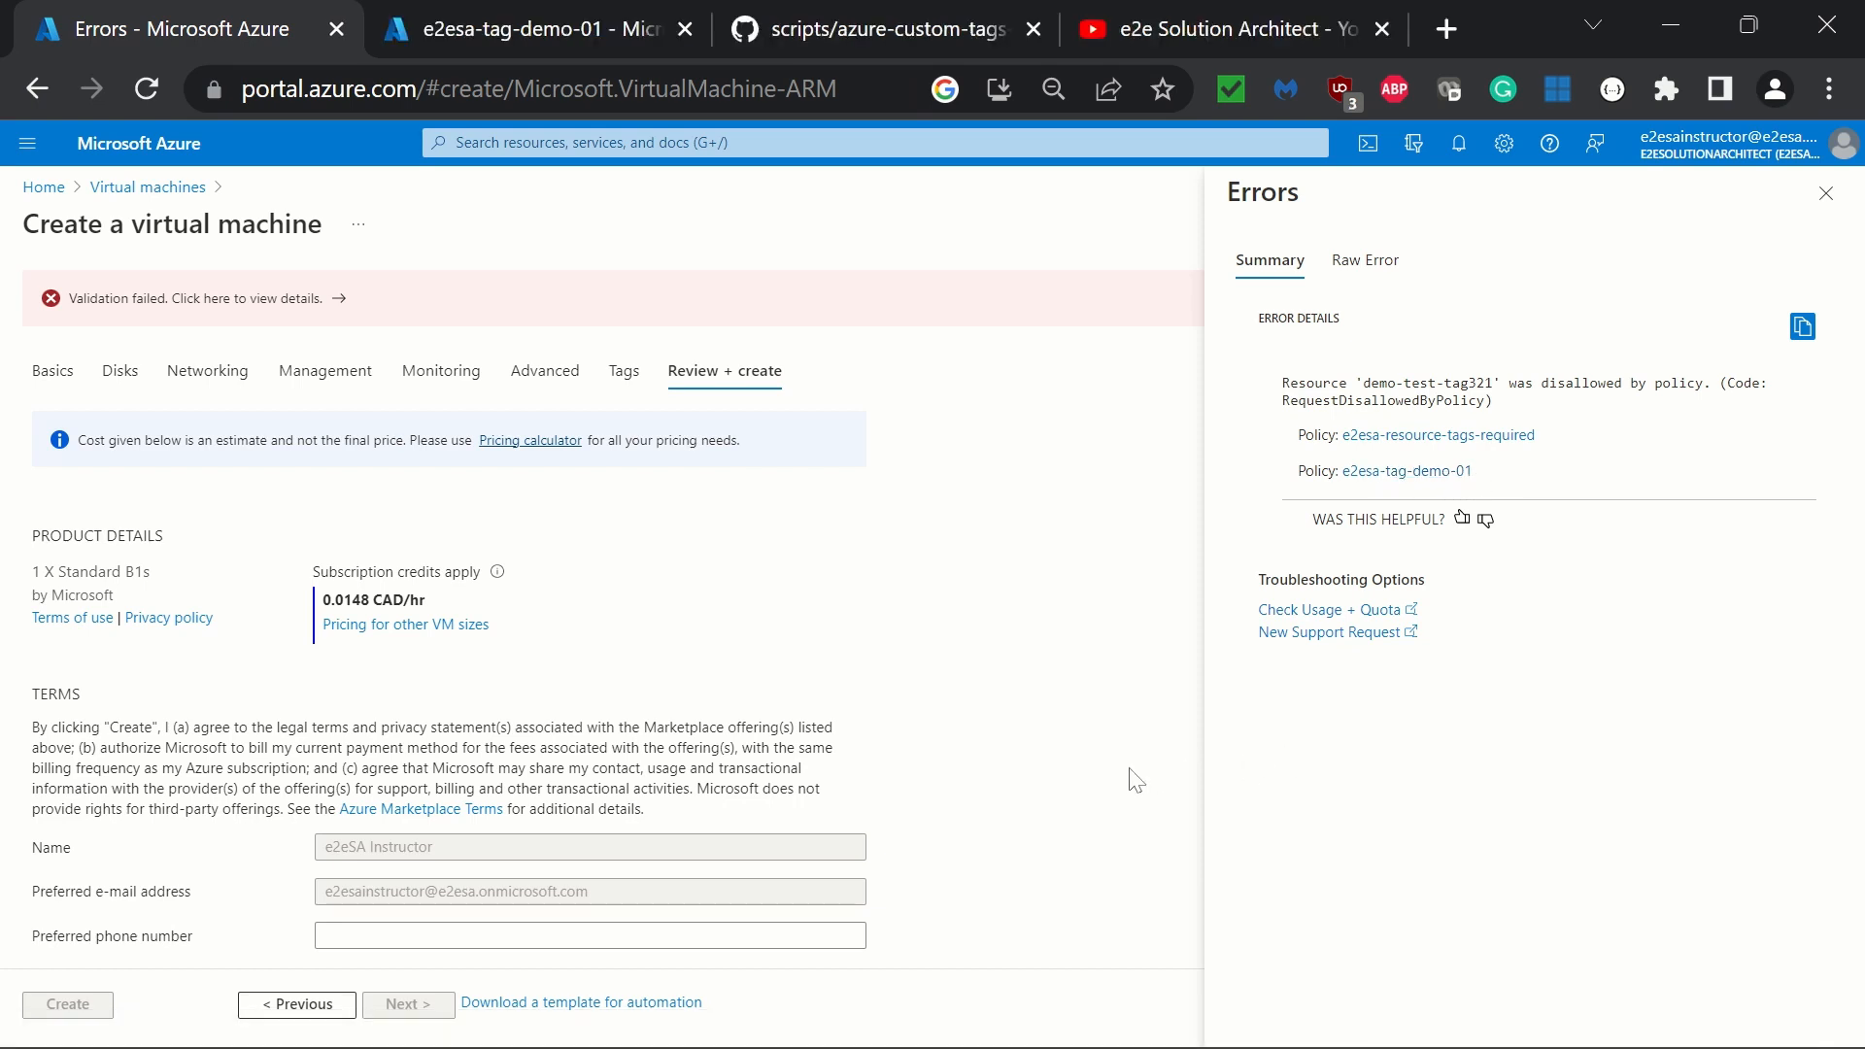
Step: Add a project tag with the value demo to the virtual machine's resources
left_click(616, 381)
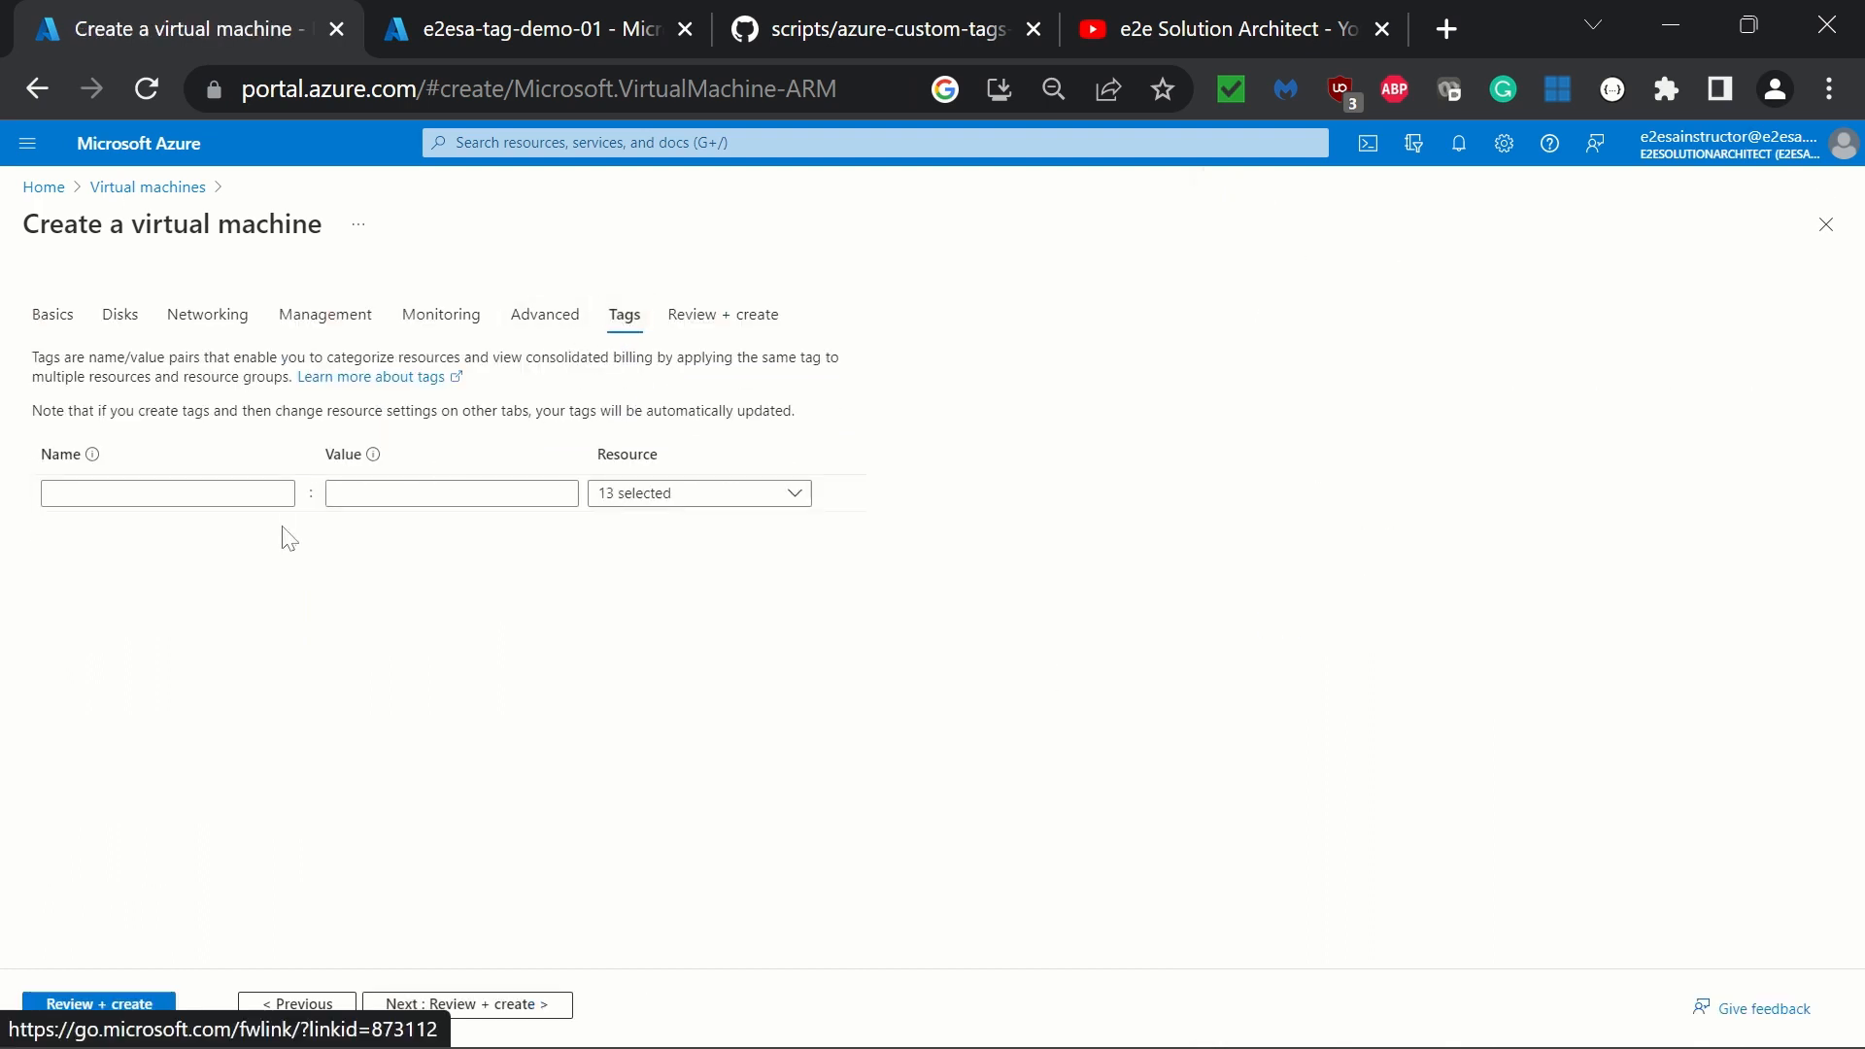
left_click(167, 493)
type("pro")
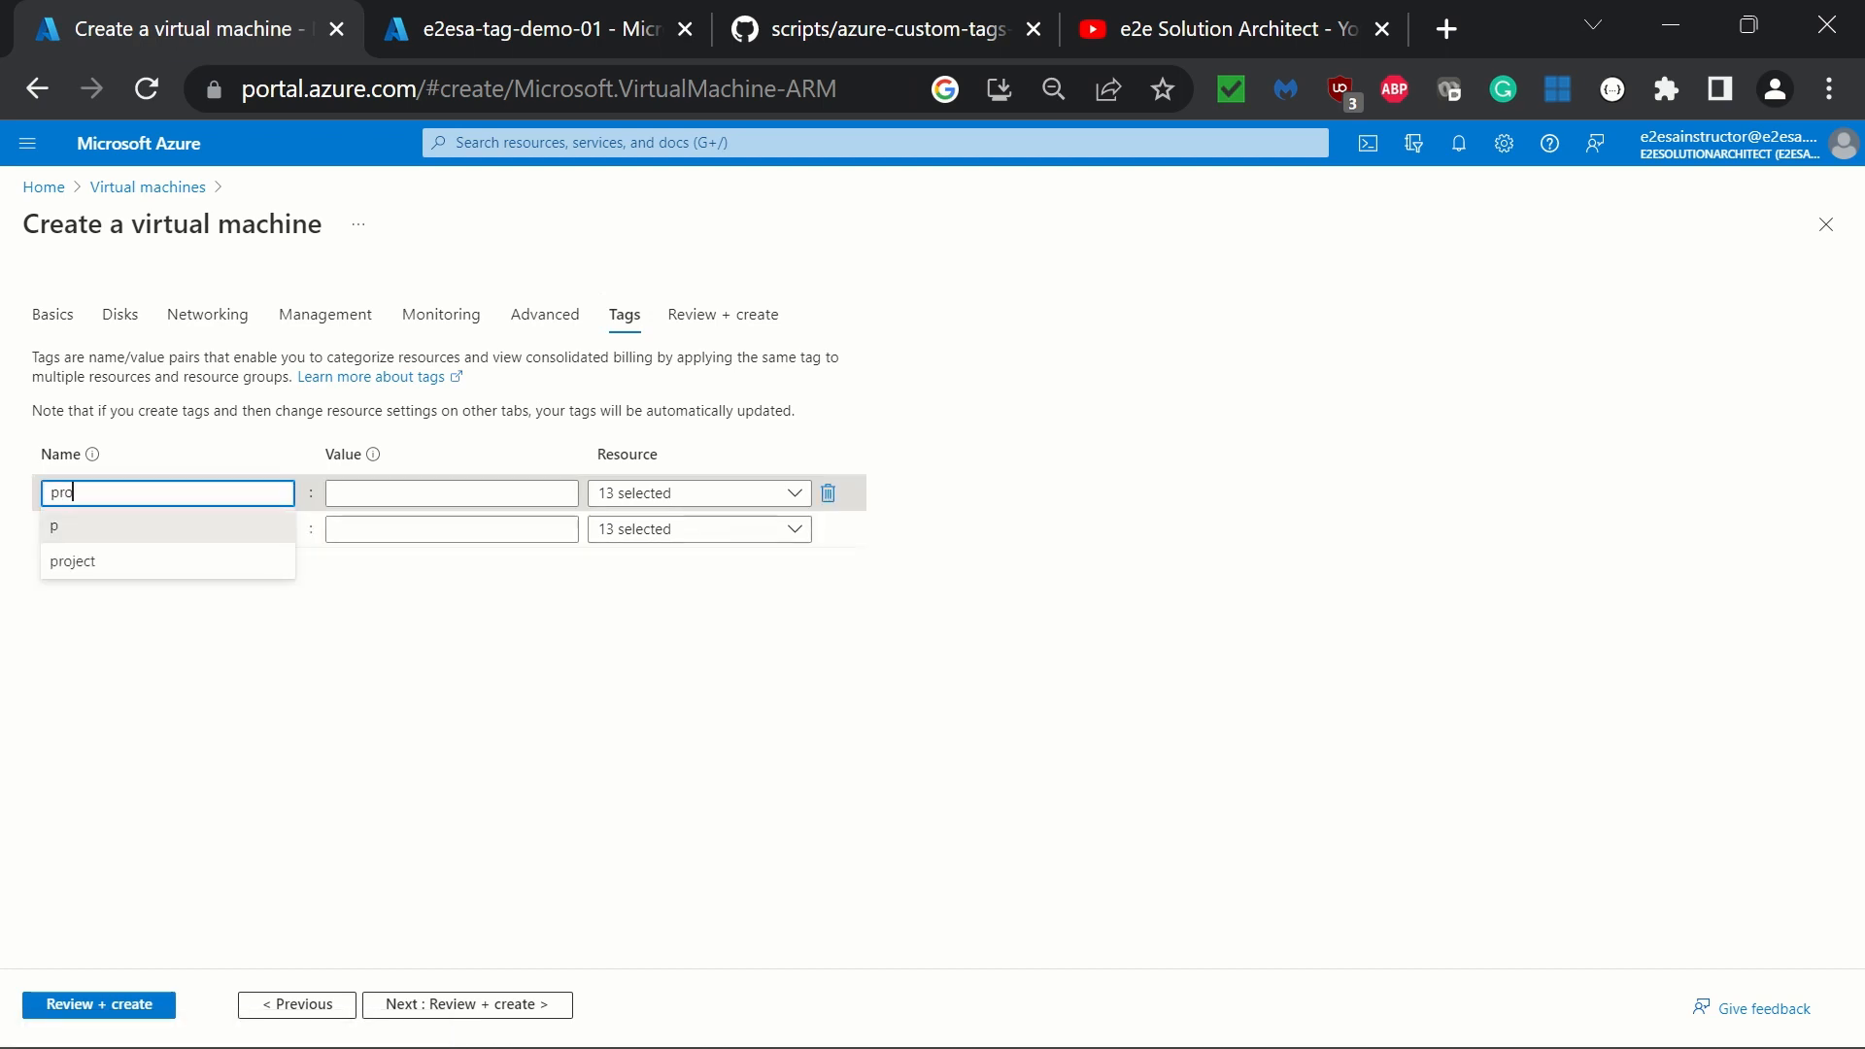
type("ject")
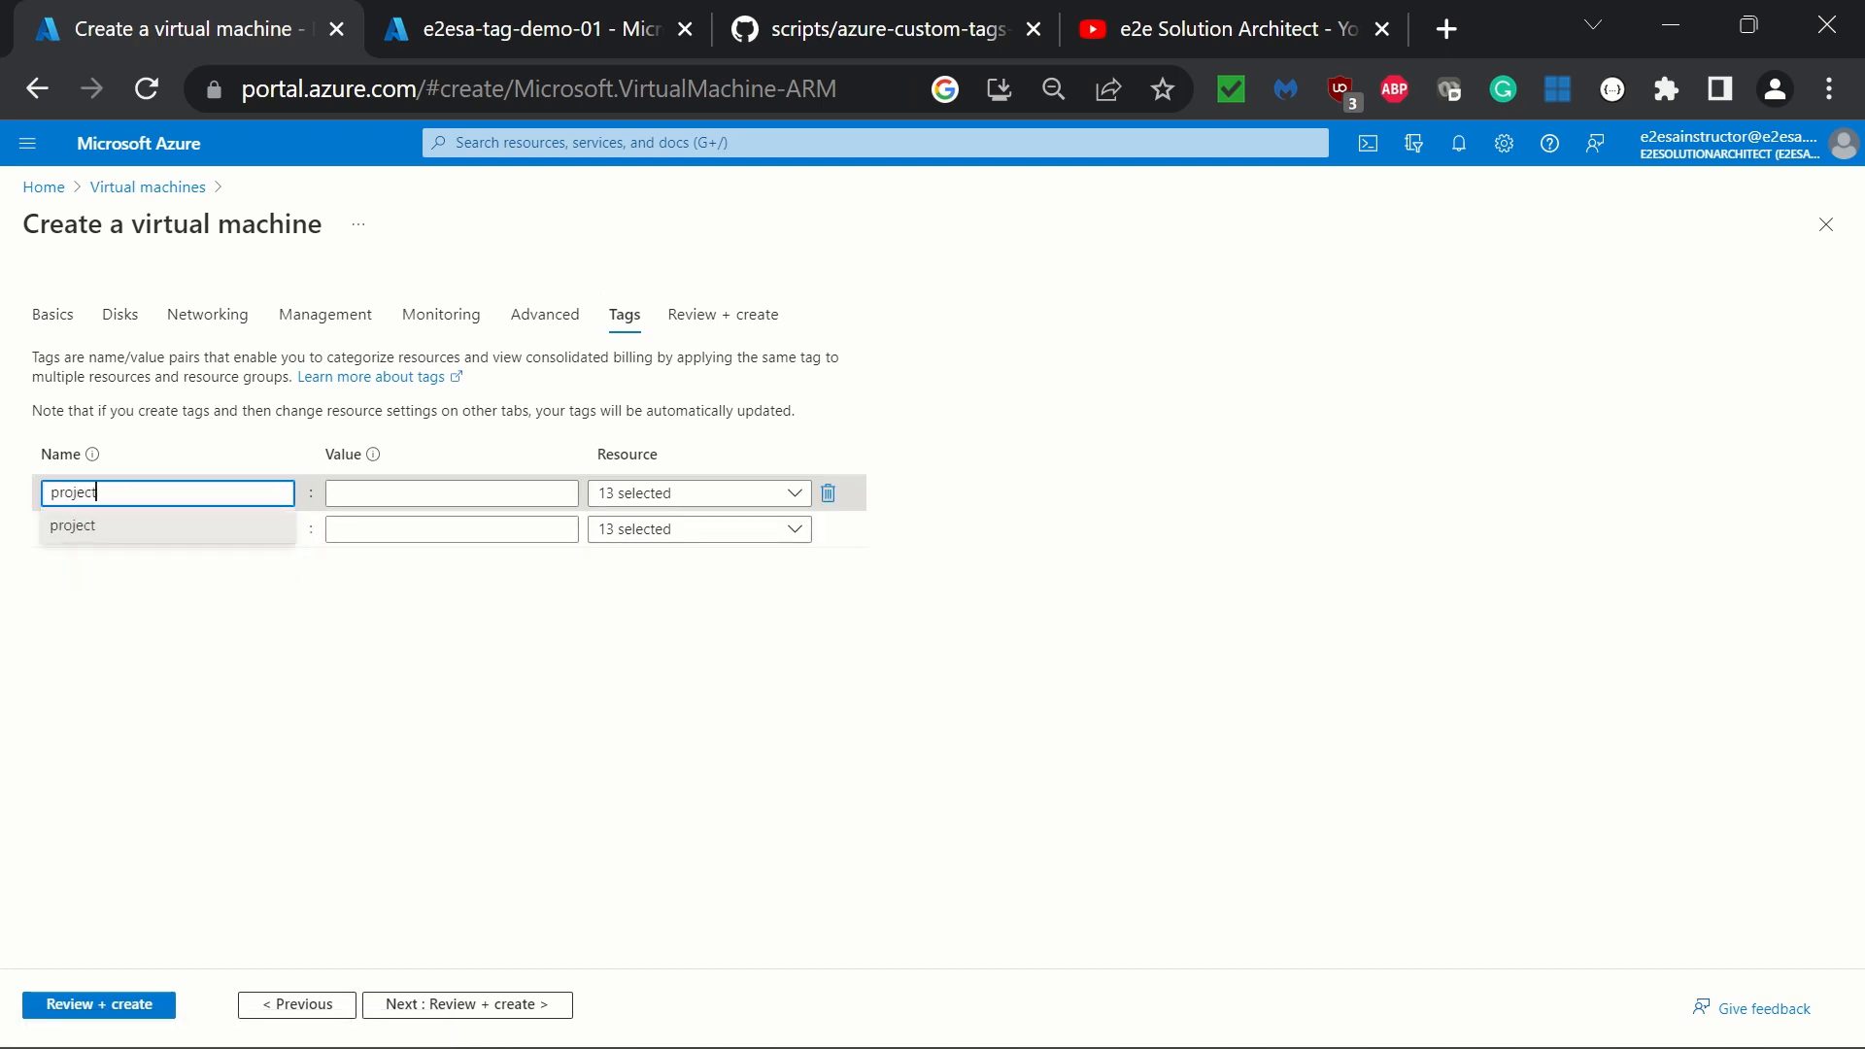
left_click(142, 536)
left_click(389, 493)
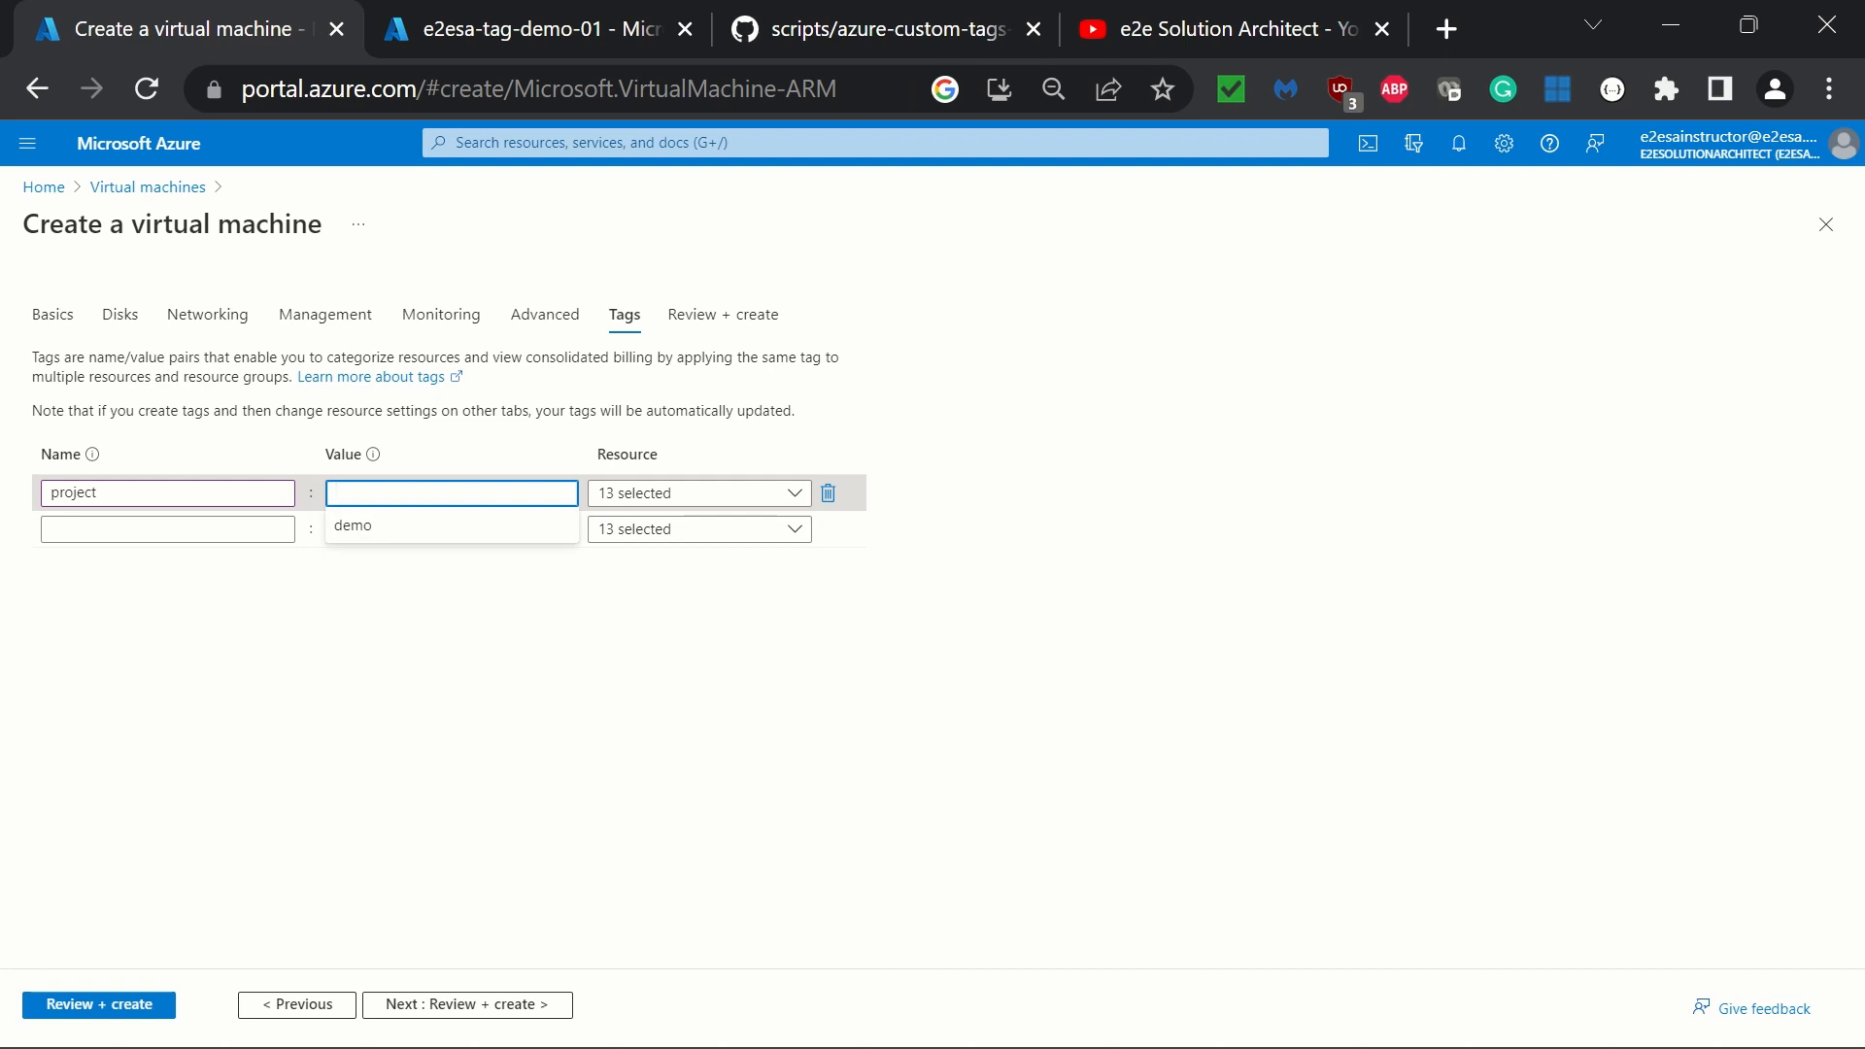
left_click(389, 536)
Step: Add a cost_center tag with the value demo_cc to the virtual machine's resources
left_click(199, 530)
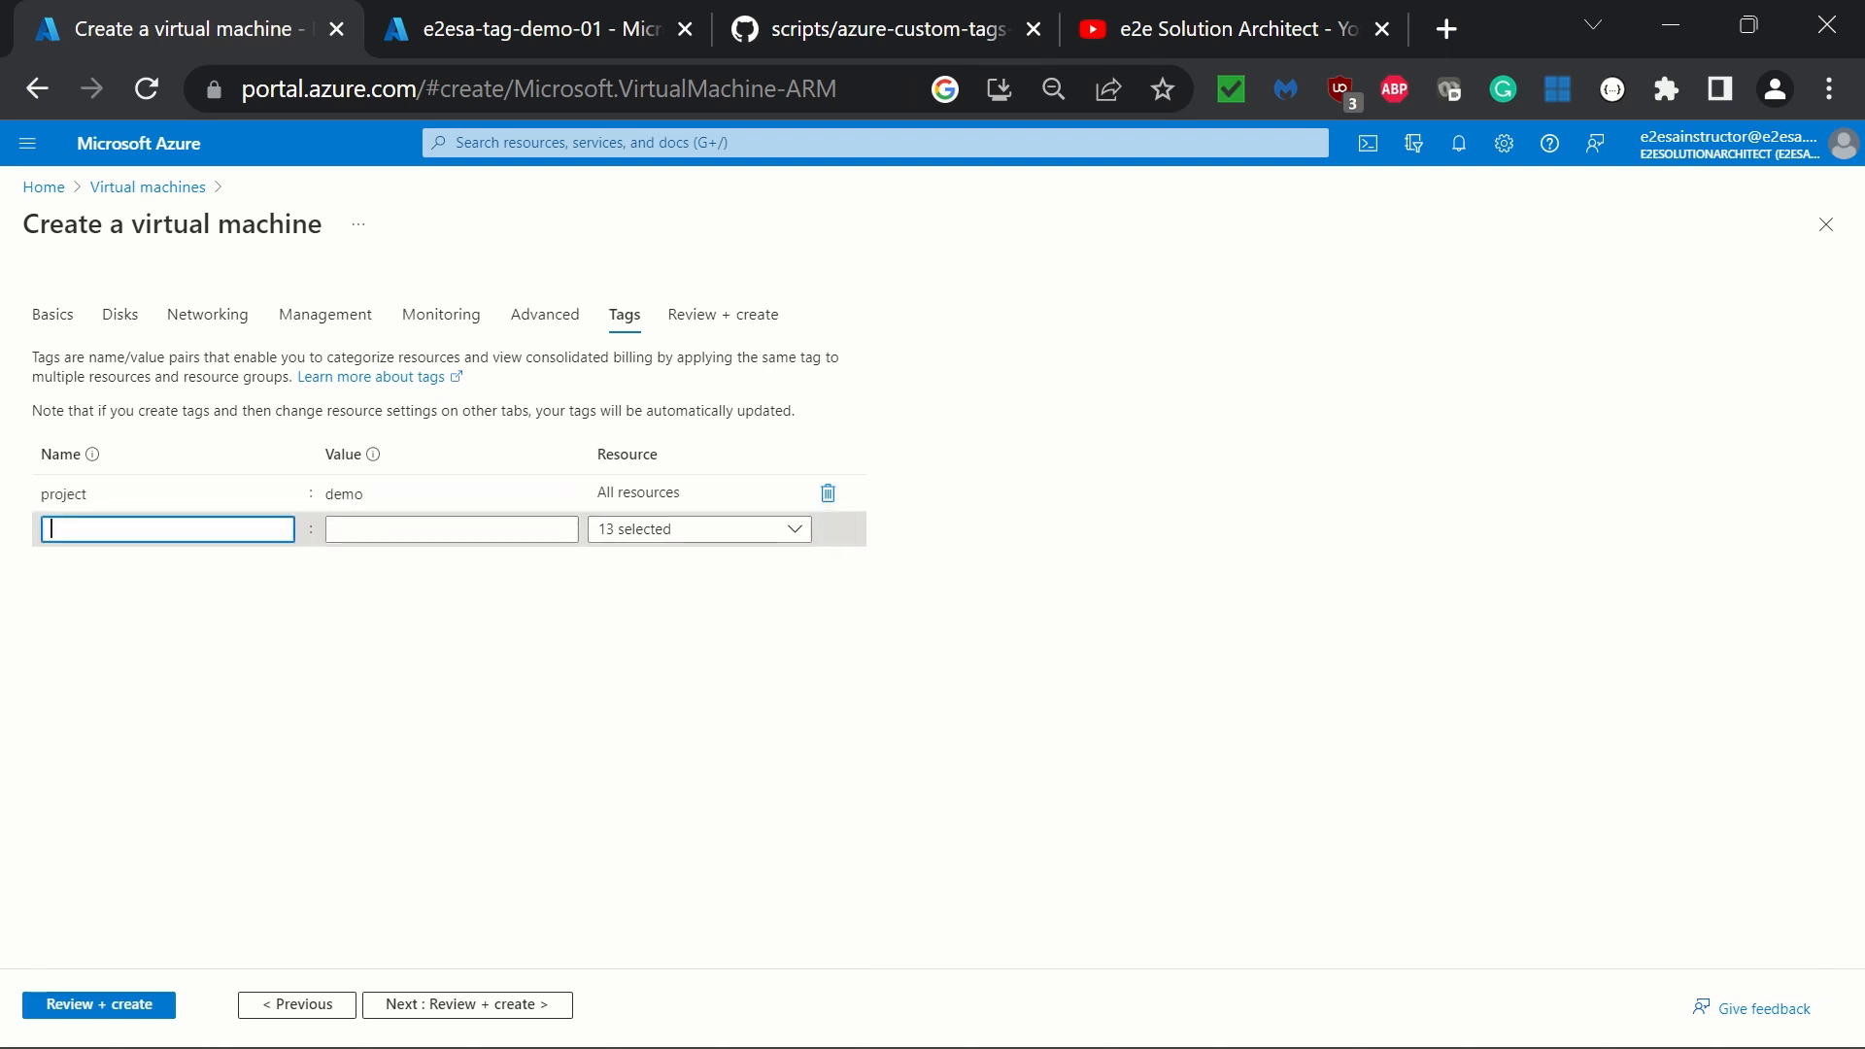
type("cost_center")
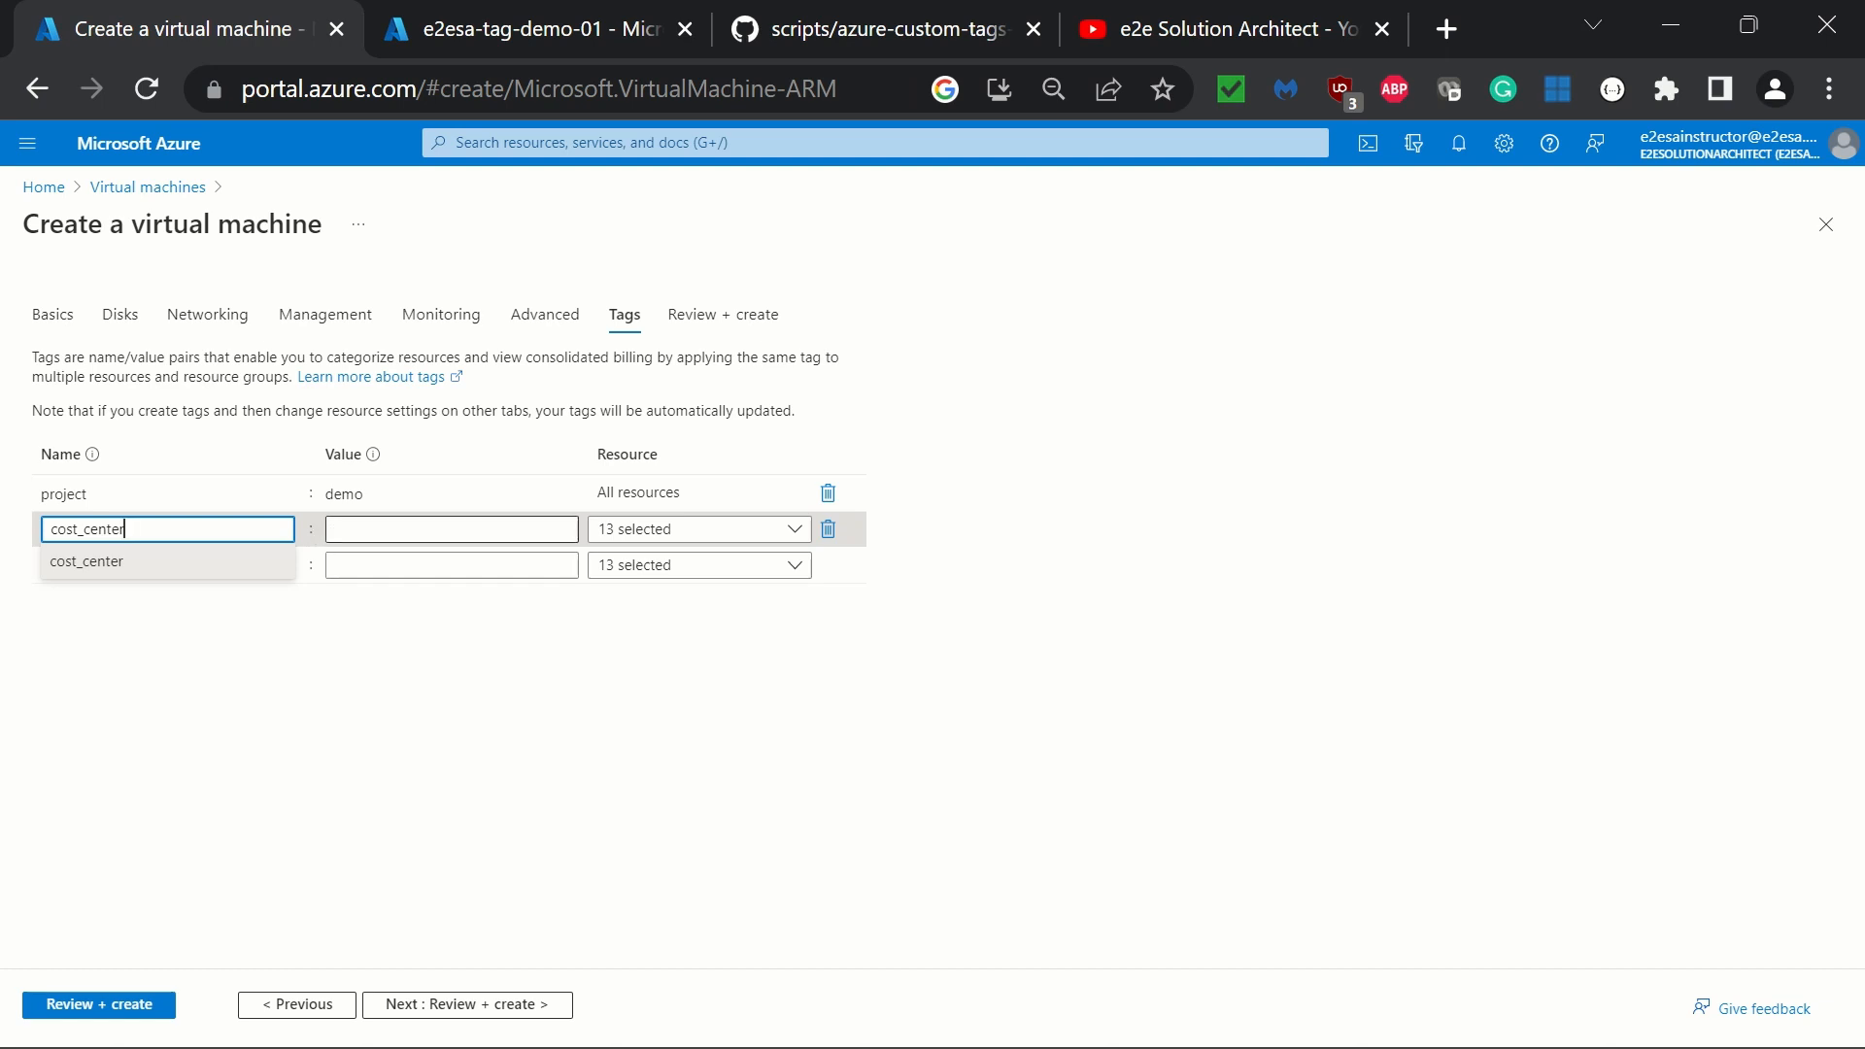
left_click(452, 528)
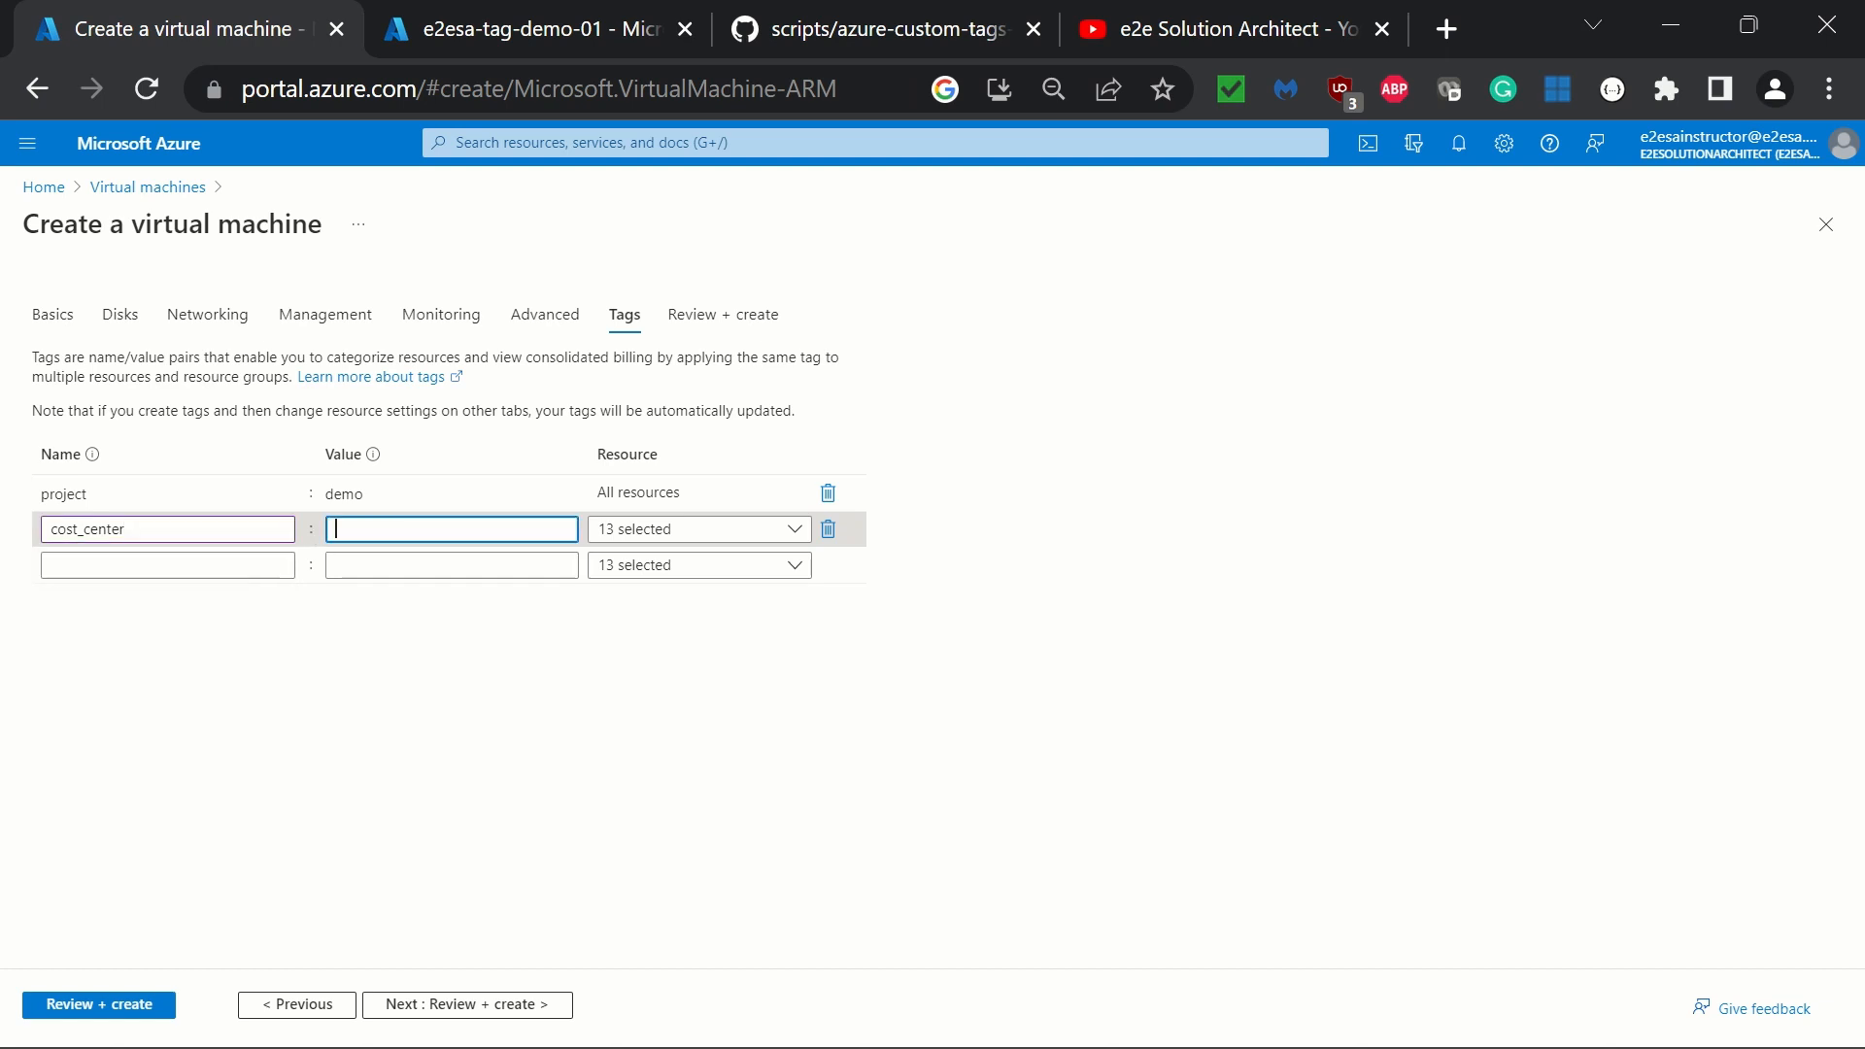
type("demo_")
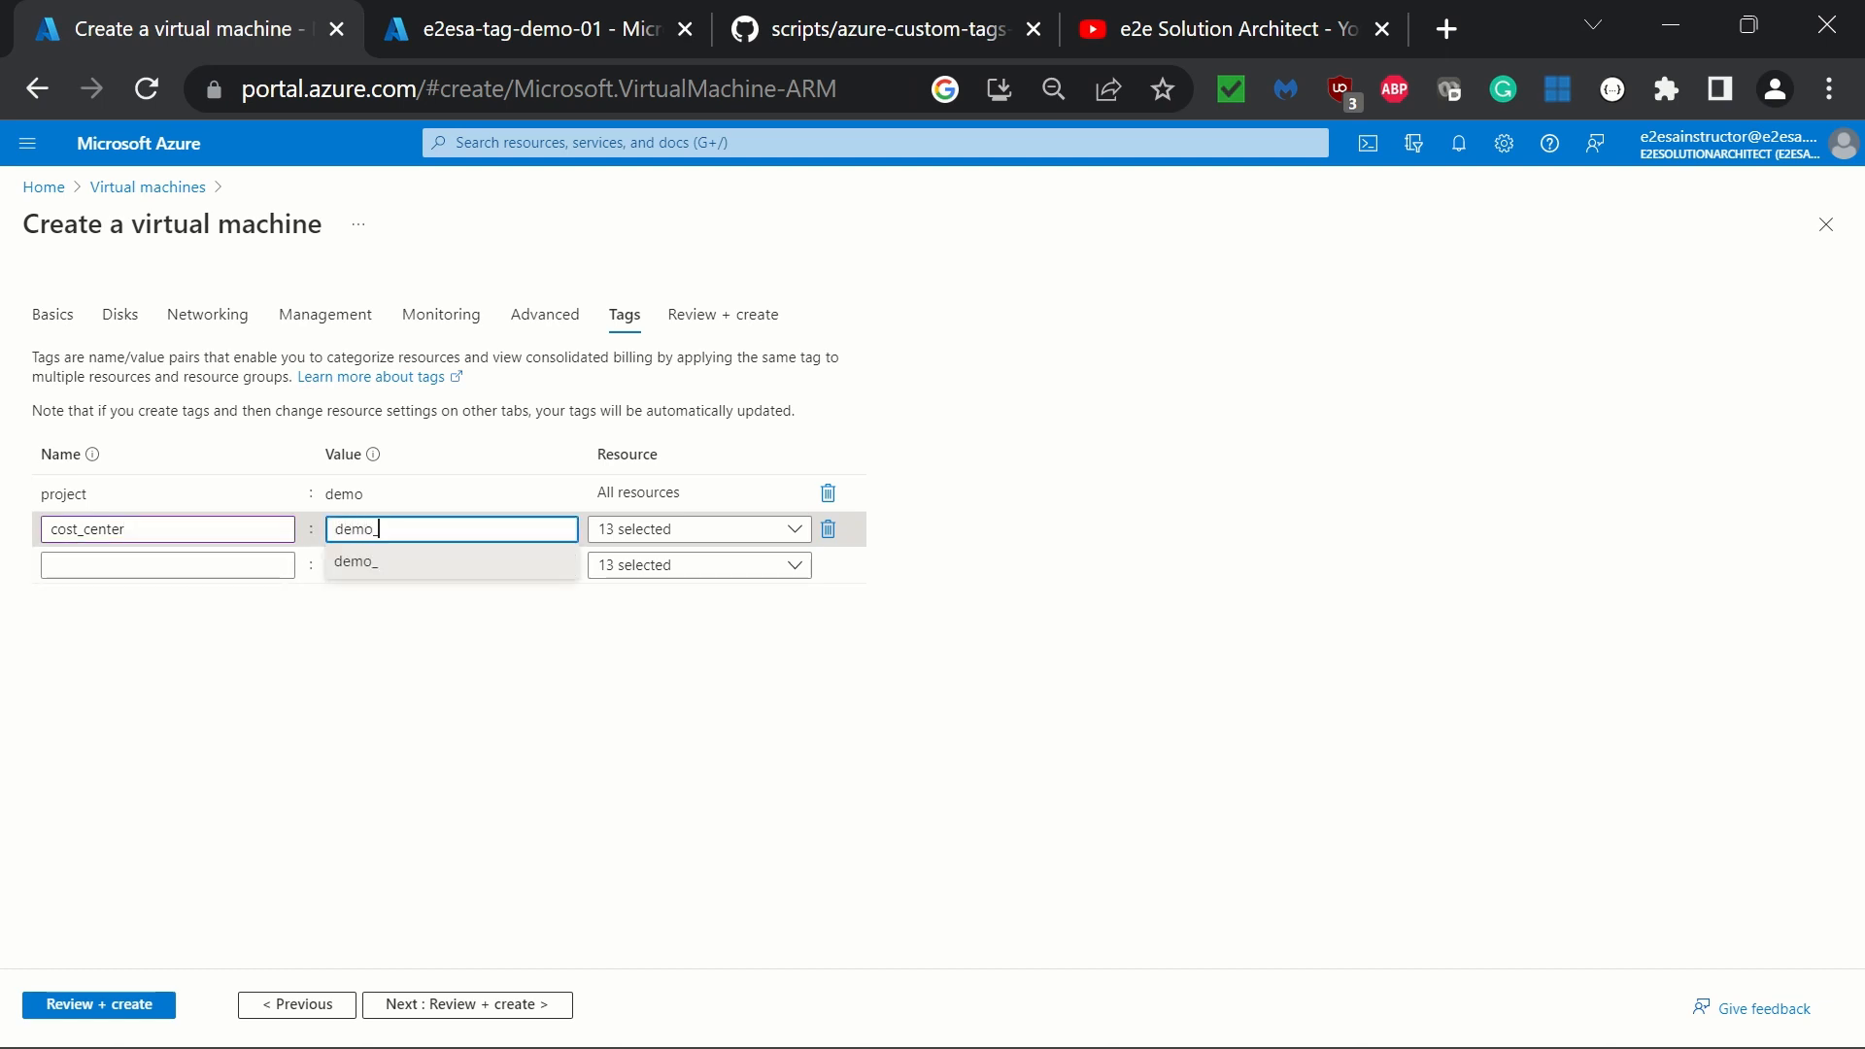
type("cc")
Step: Add an env tag with the value dev and submit the virtual machine for validation with its tags
left_click(168, 564)
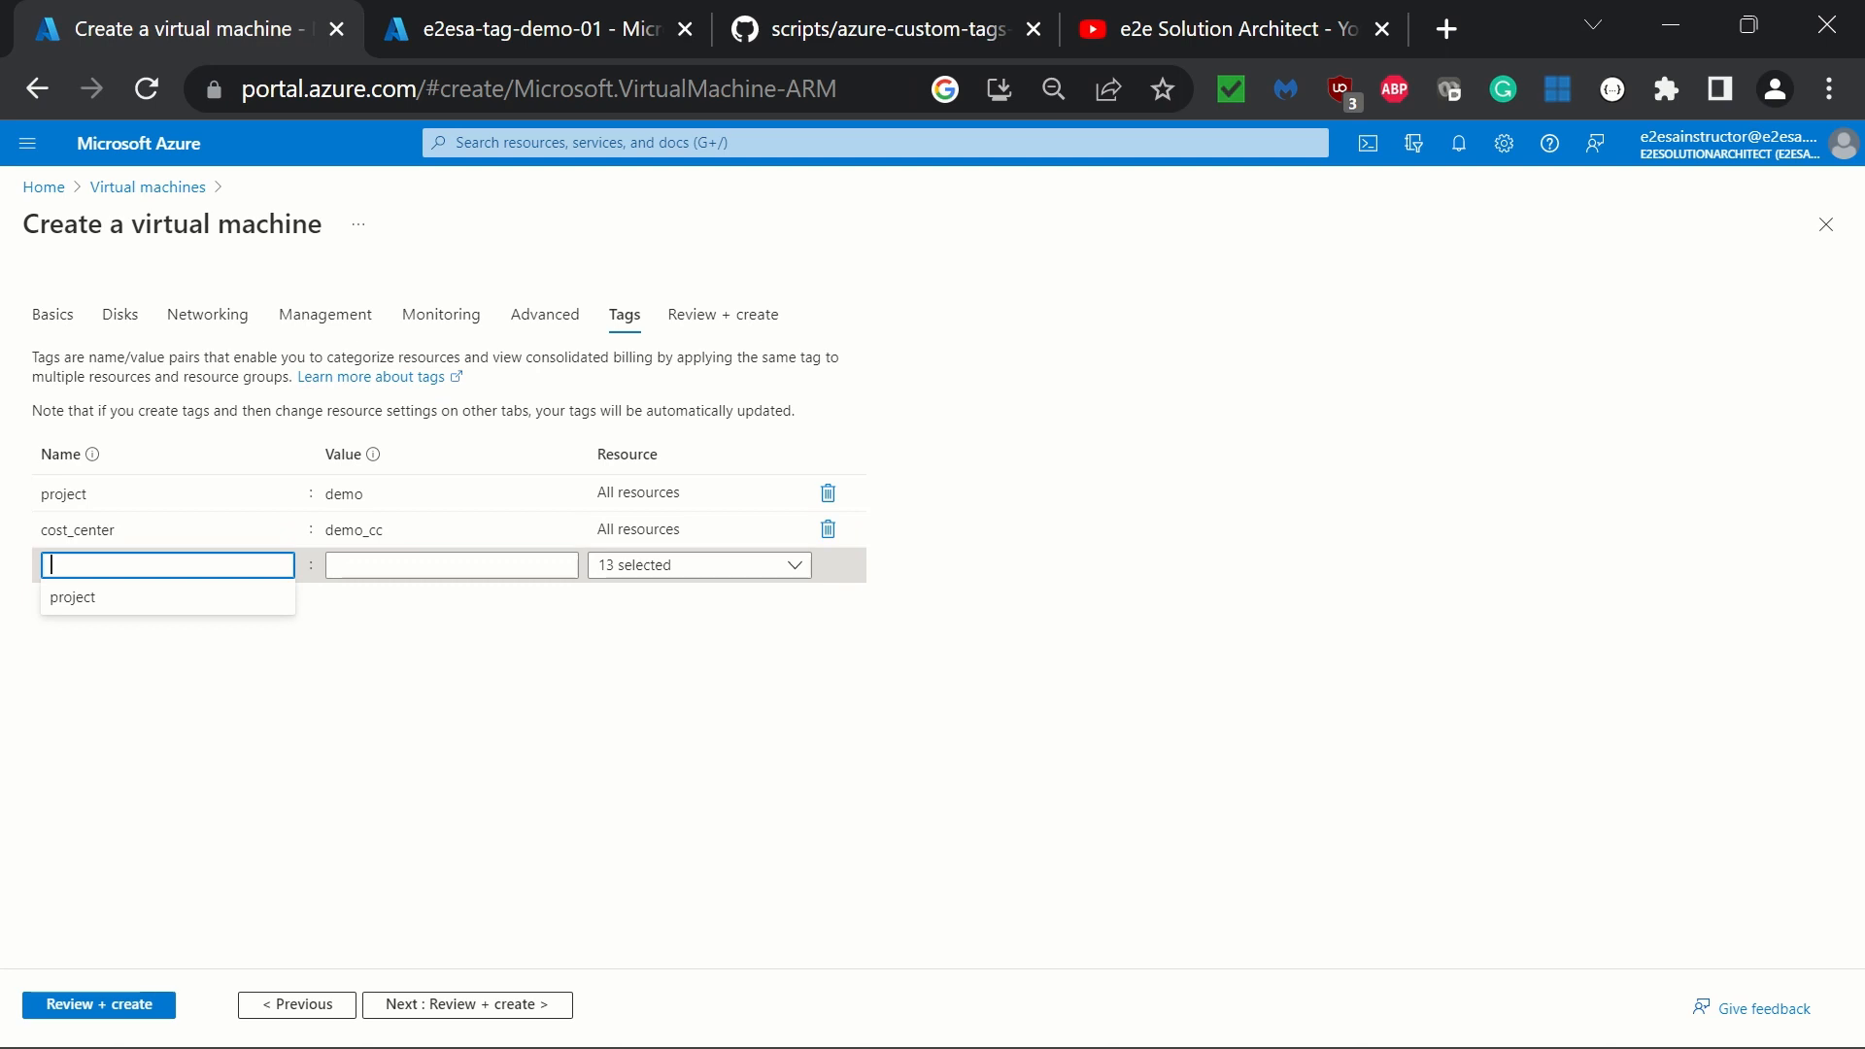
type("env")
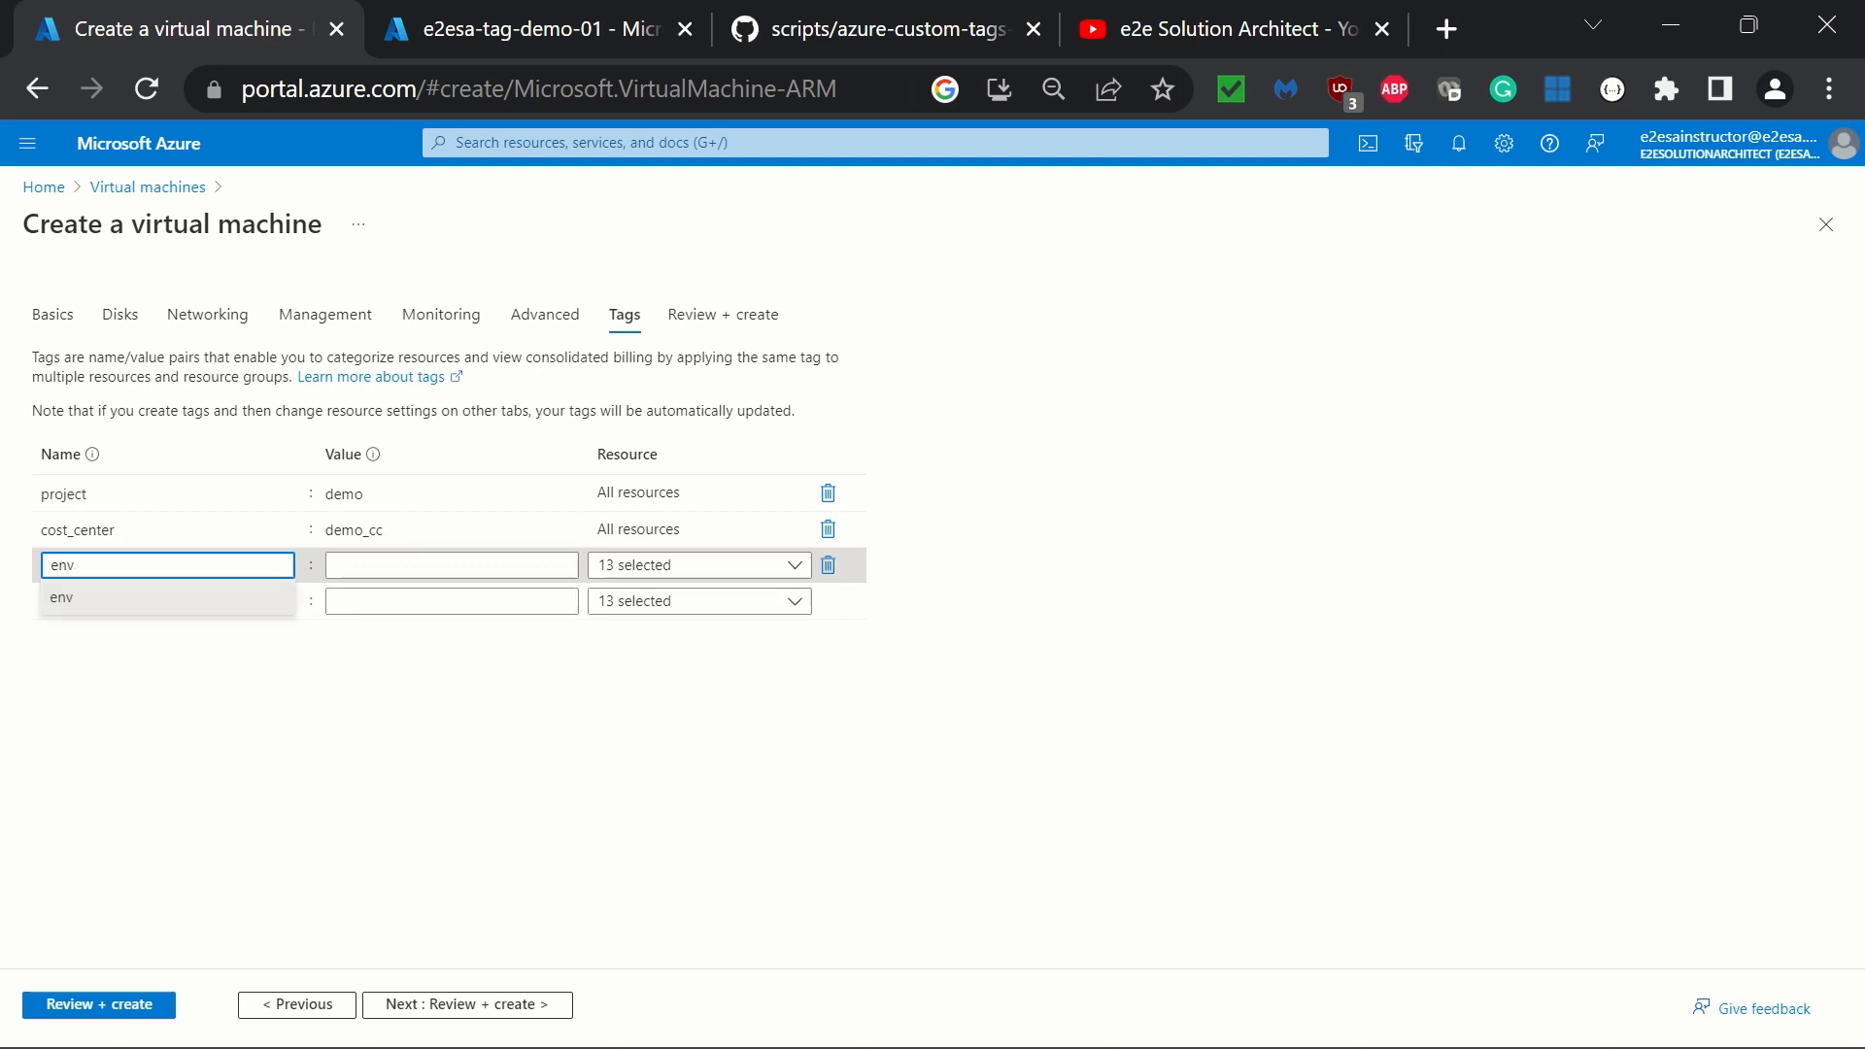
key("Tab")
type("dev")
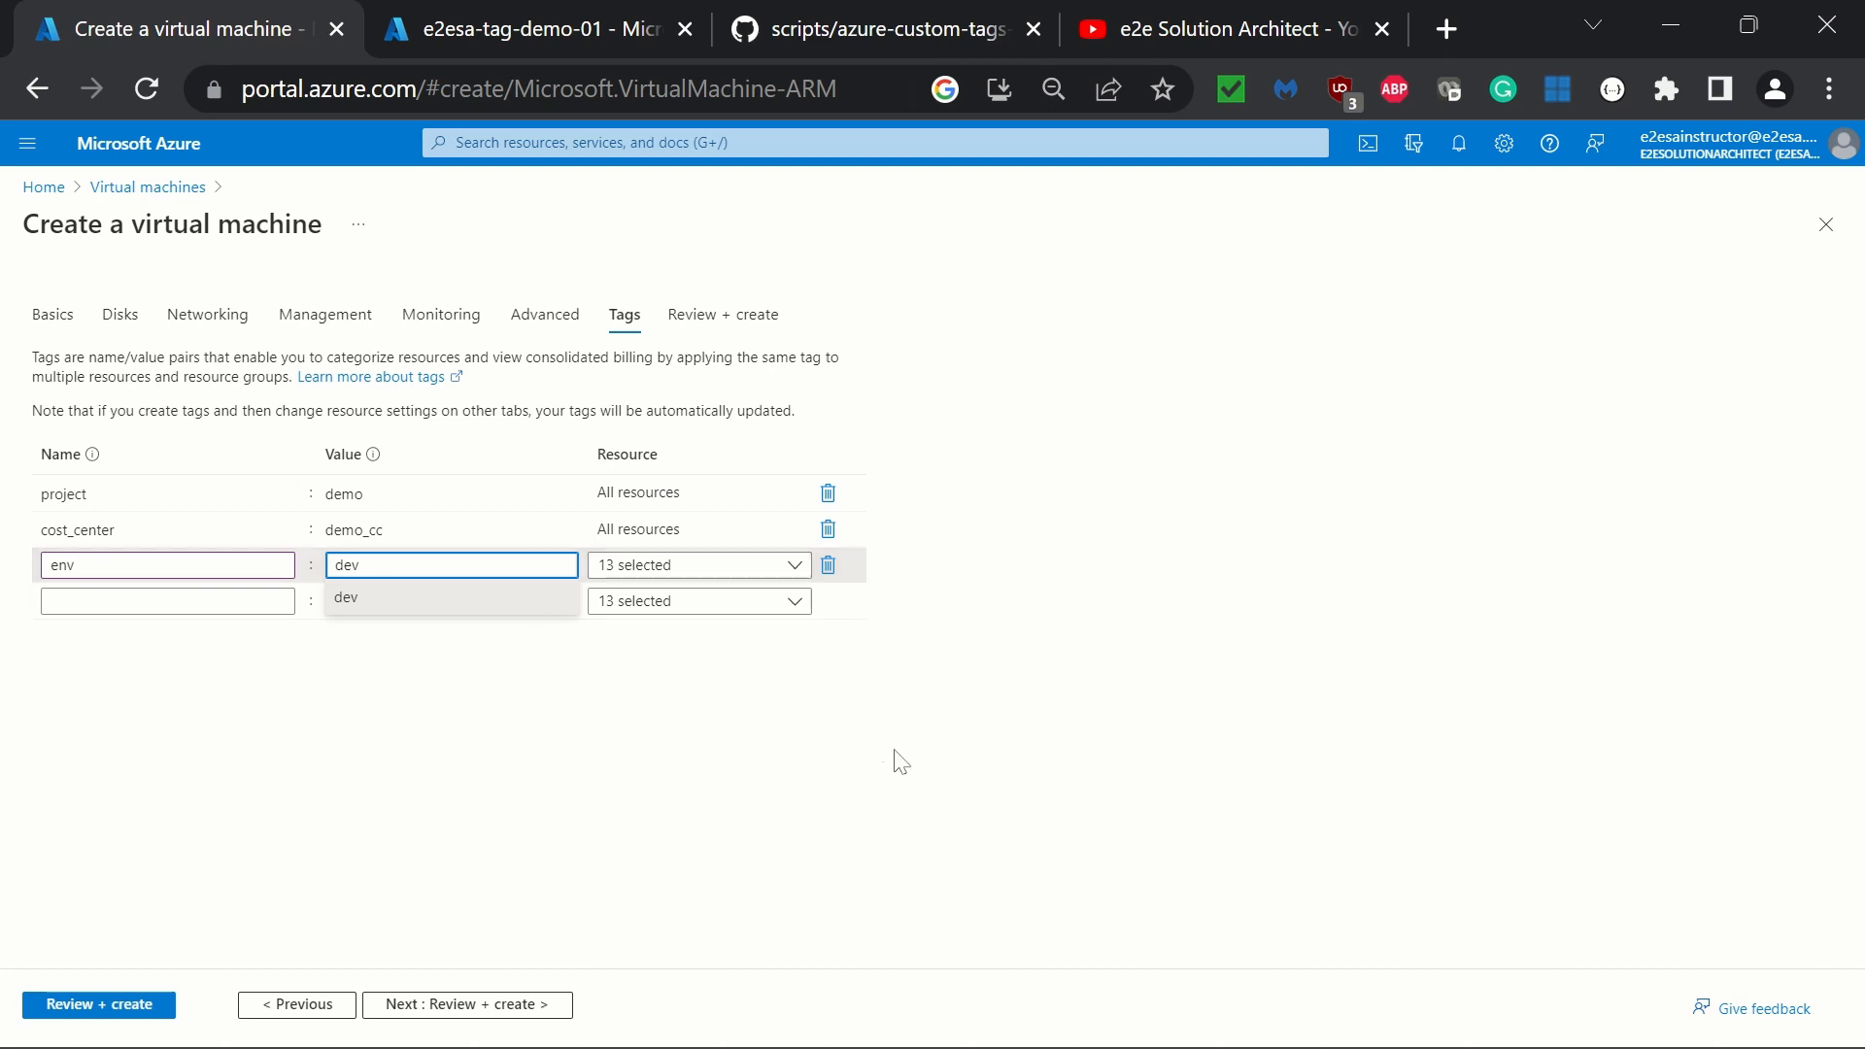
left_click(904, 769)
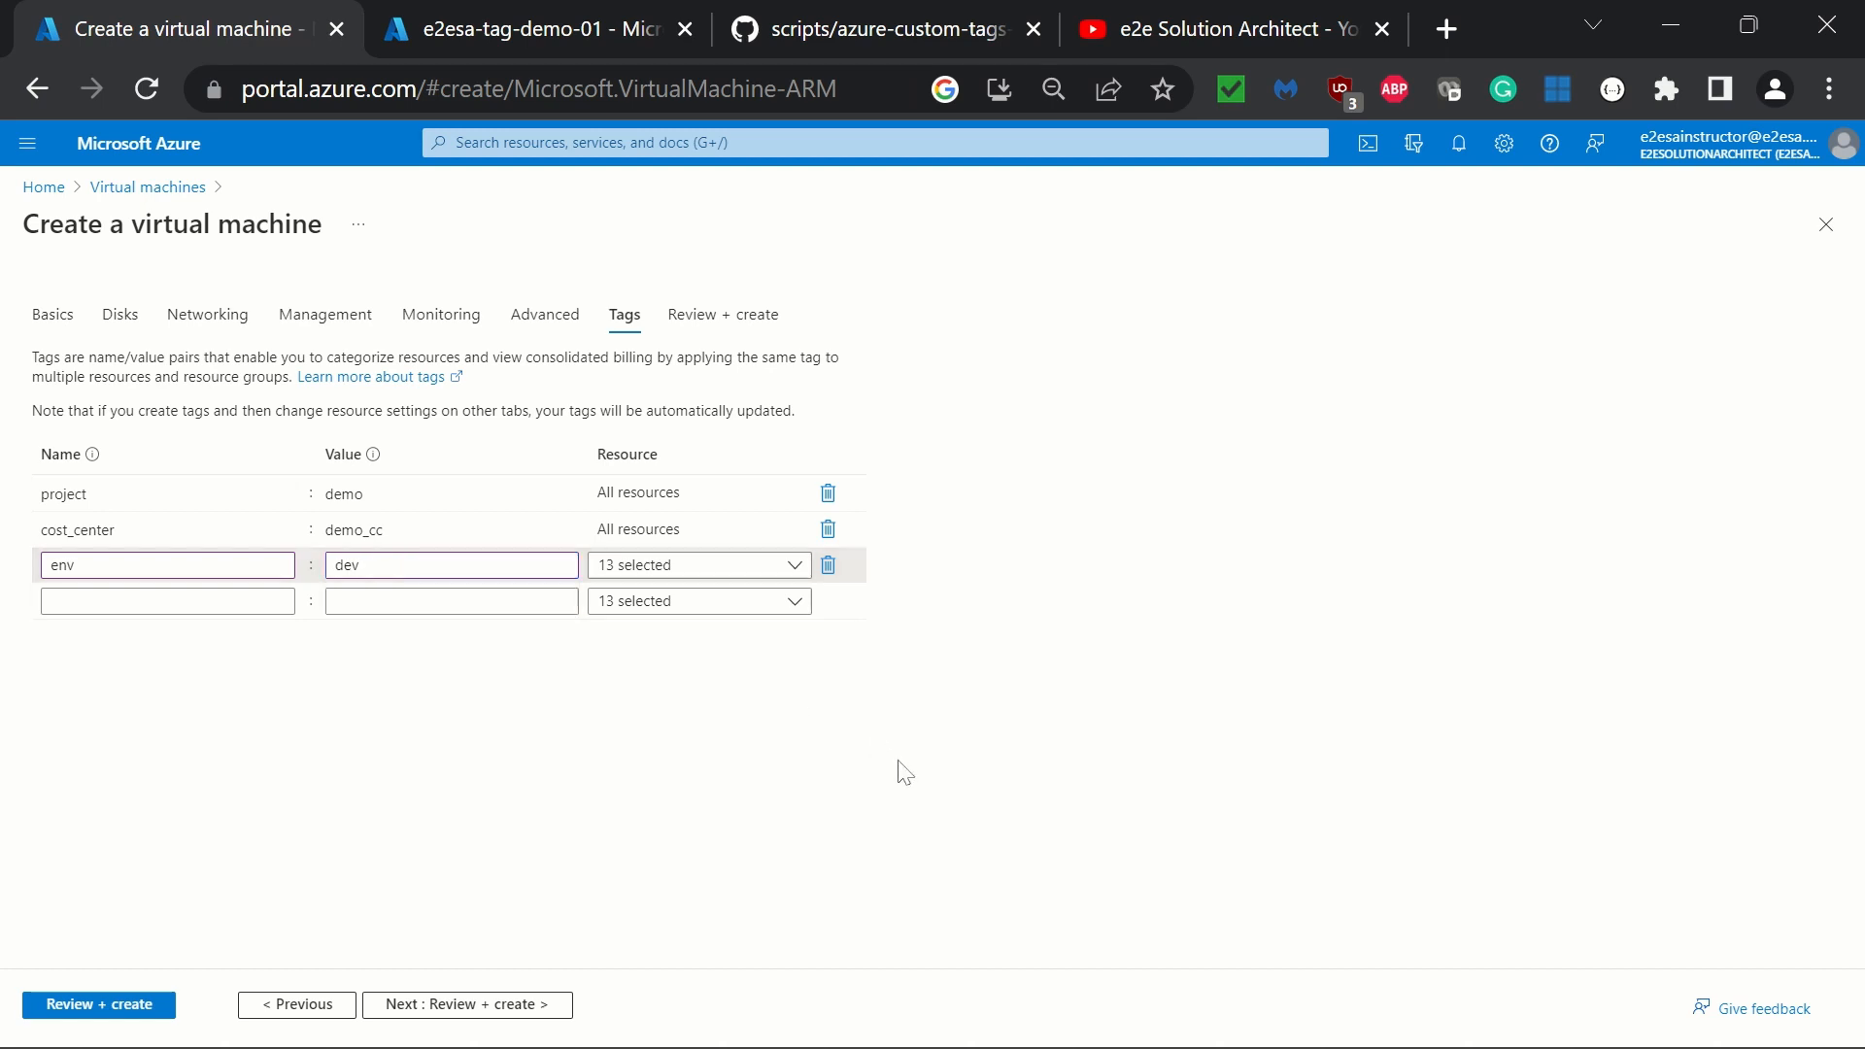
left_click(96, 1007)
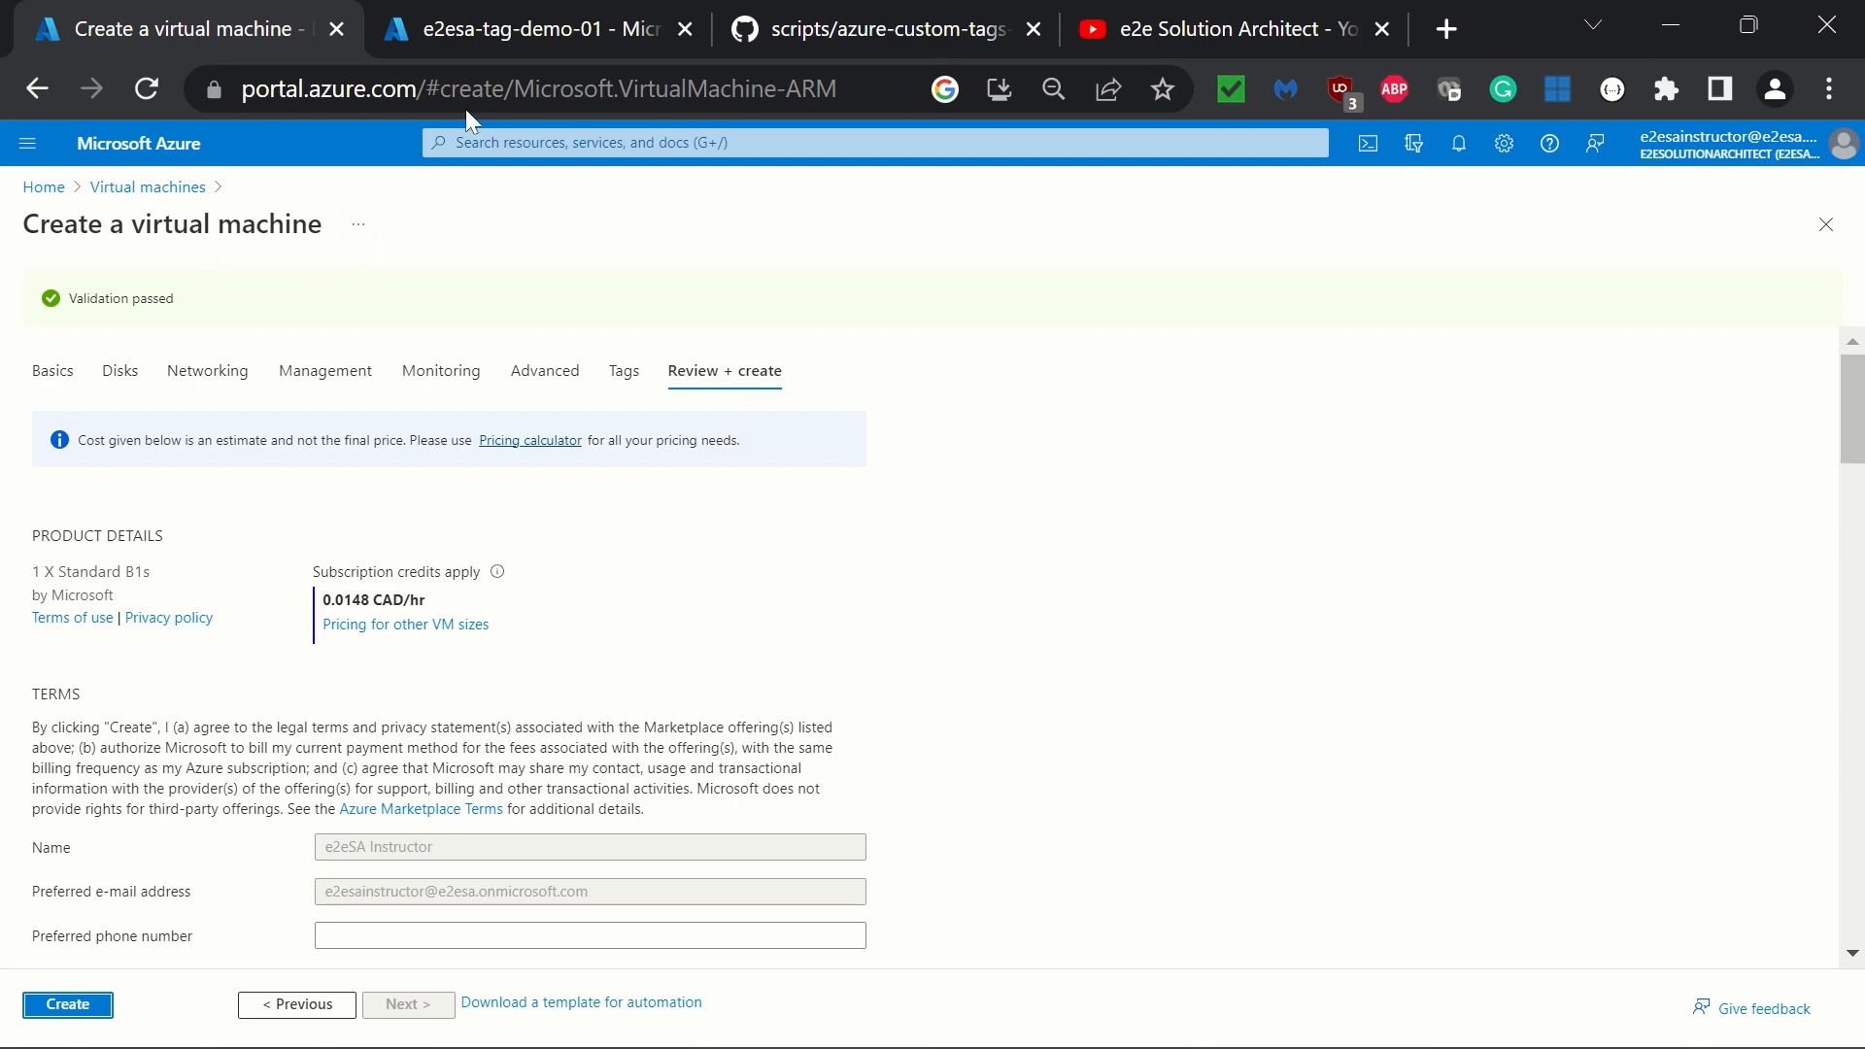
Step: Switch to the GitHub scripts repository and open azure-custom-tags-check-append.json from the azure/policy folder
left_click(837, 22)
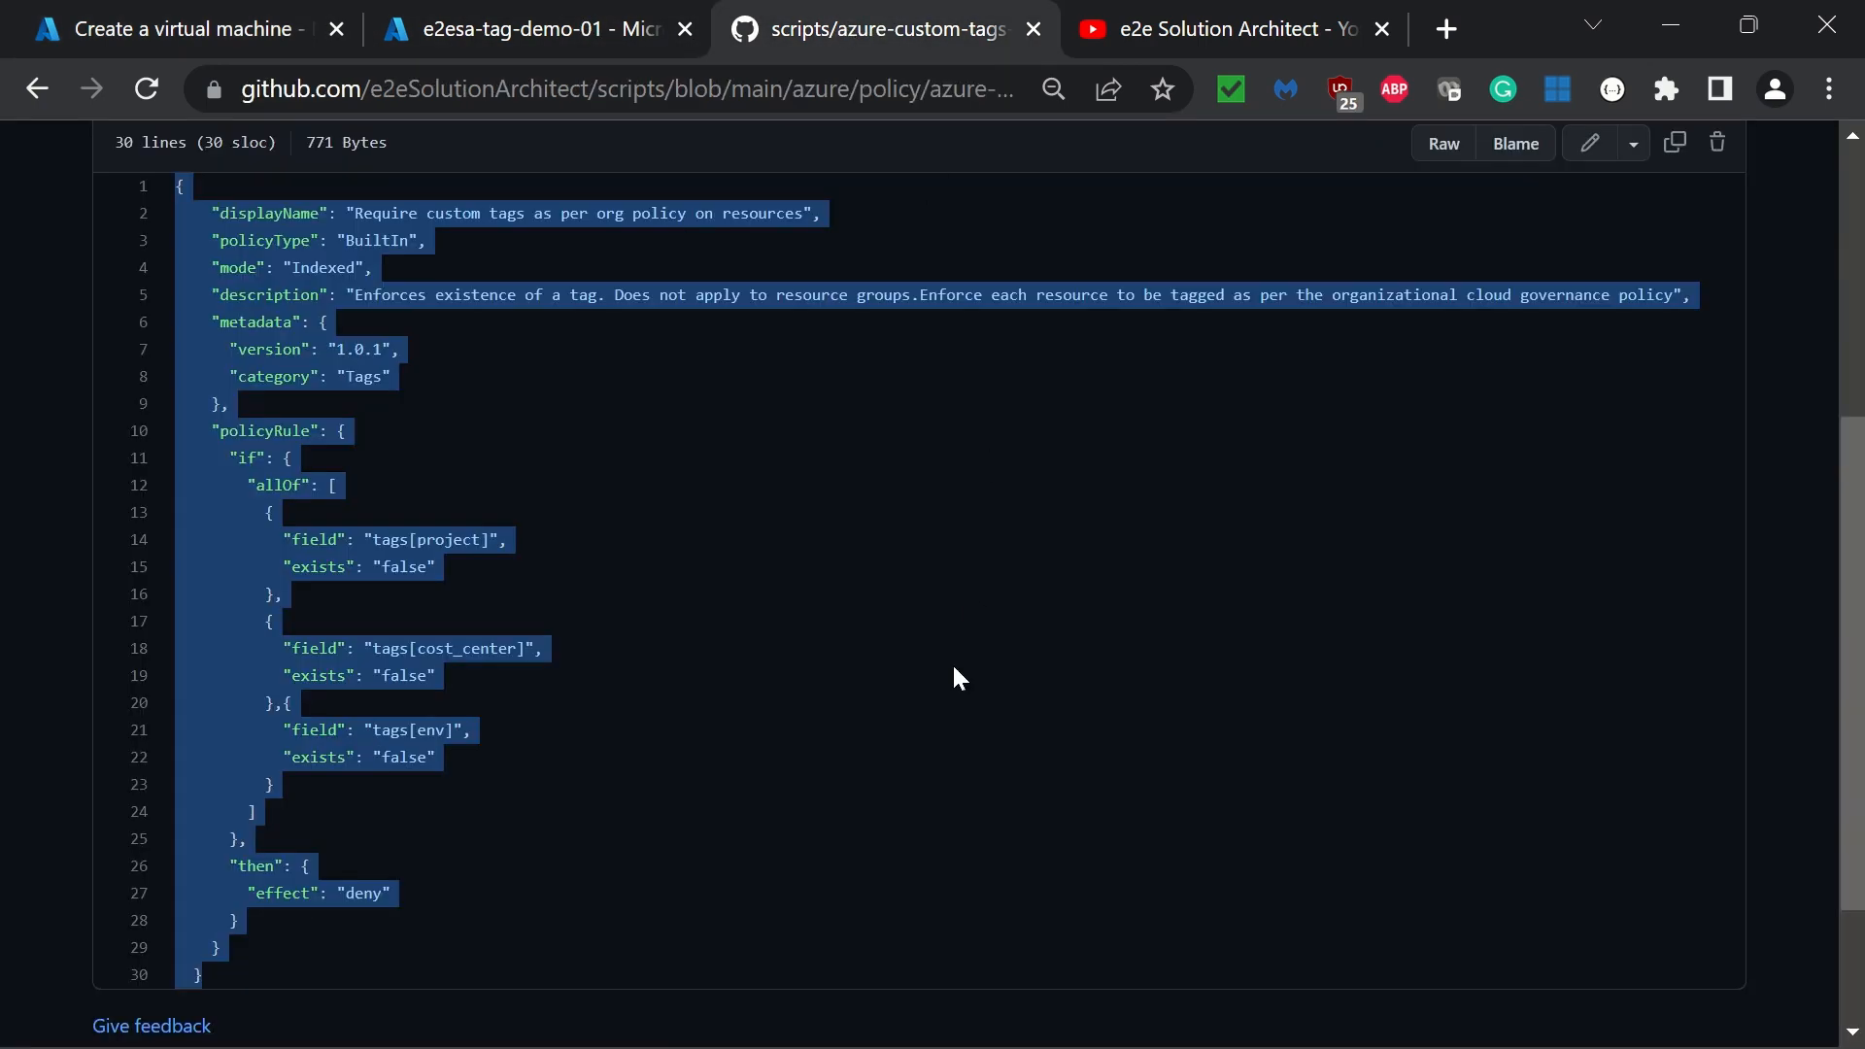
left_click(946, 690)
scroll(946, 690, "up", 5)
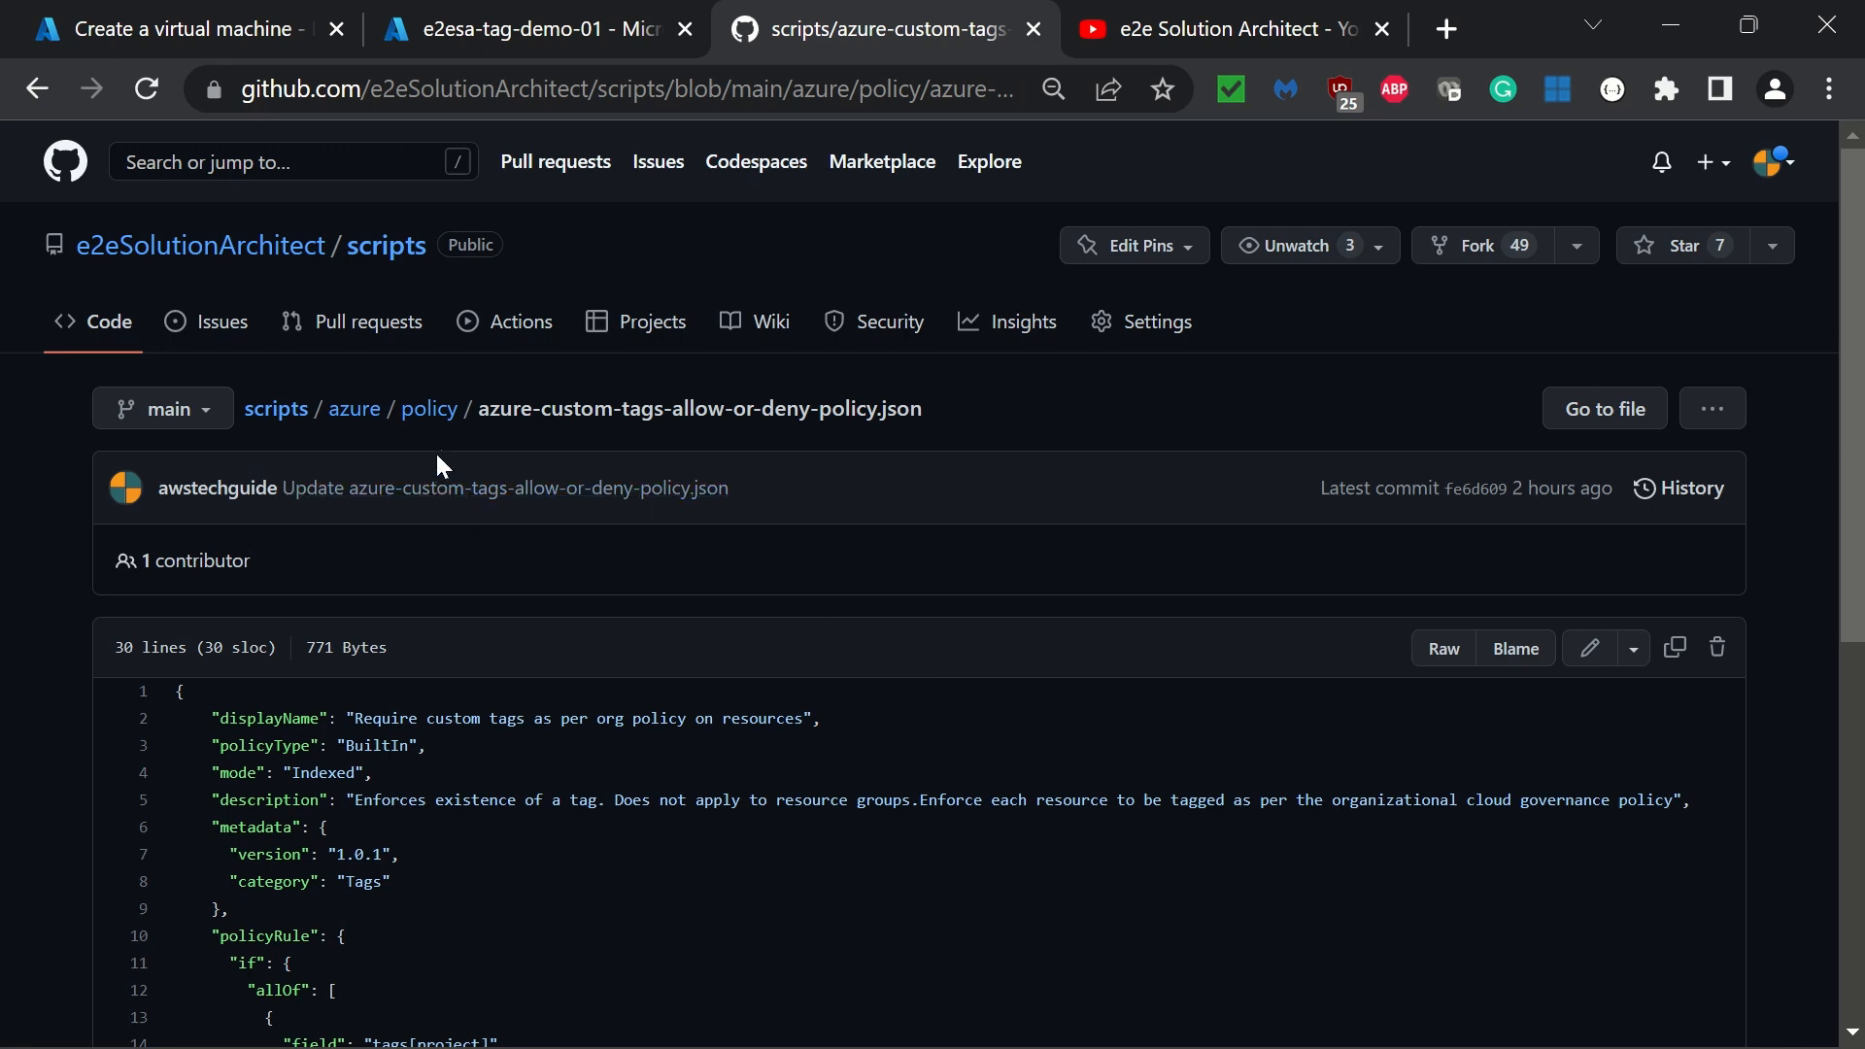
left_click(429, 410)
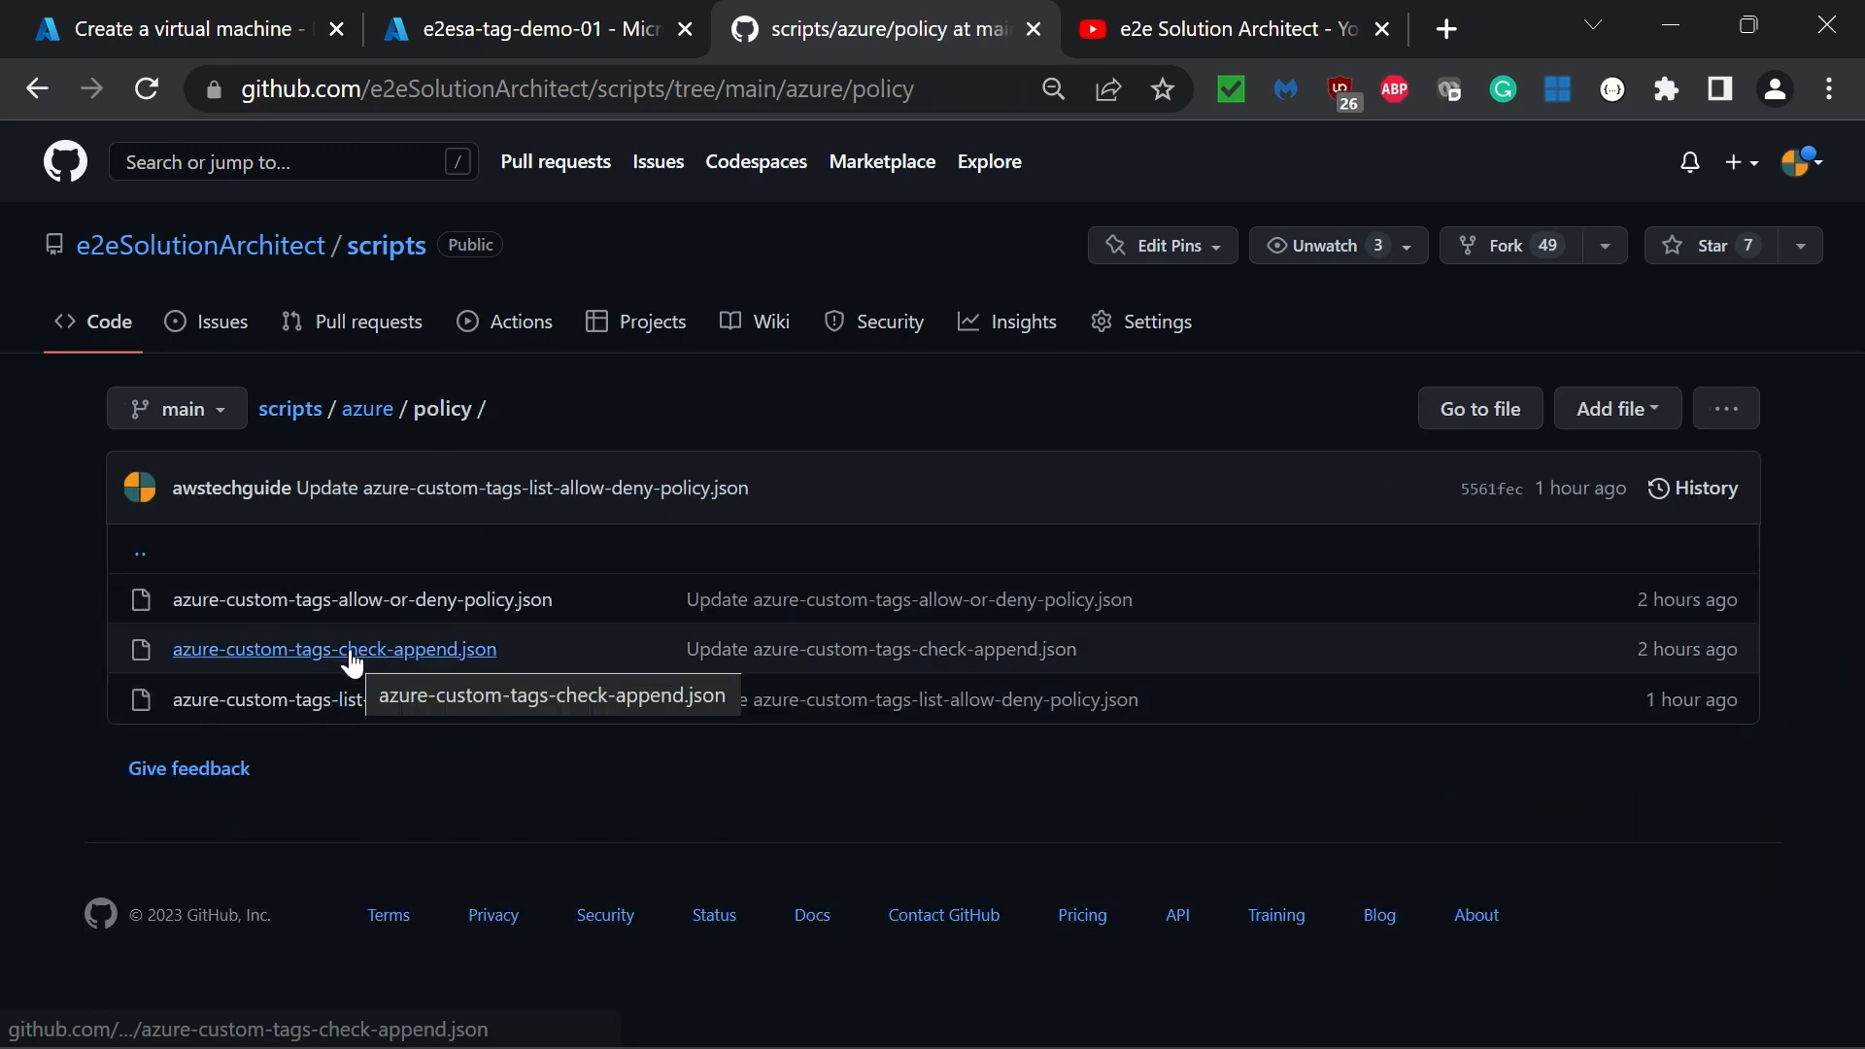
left_click(349, 655)
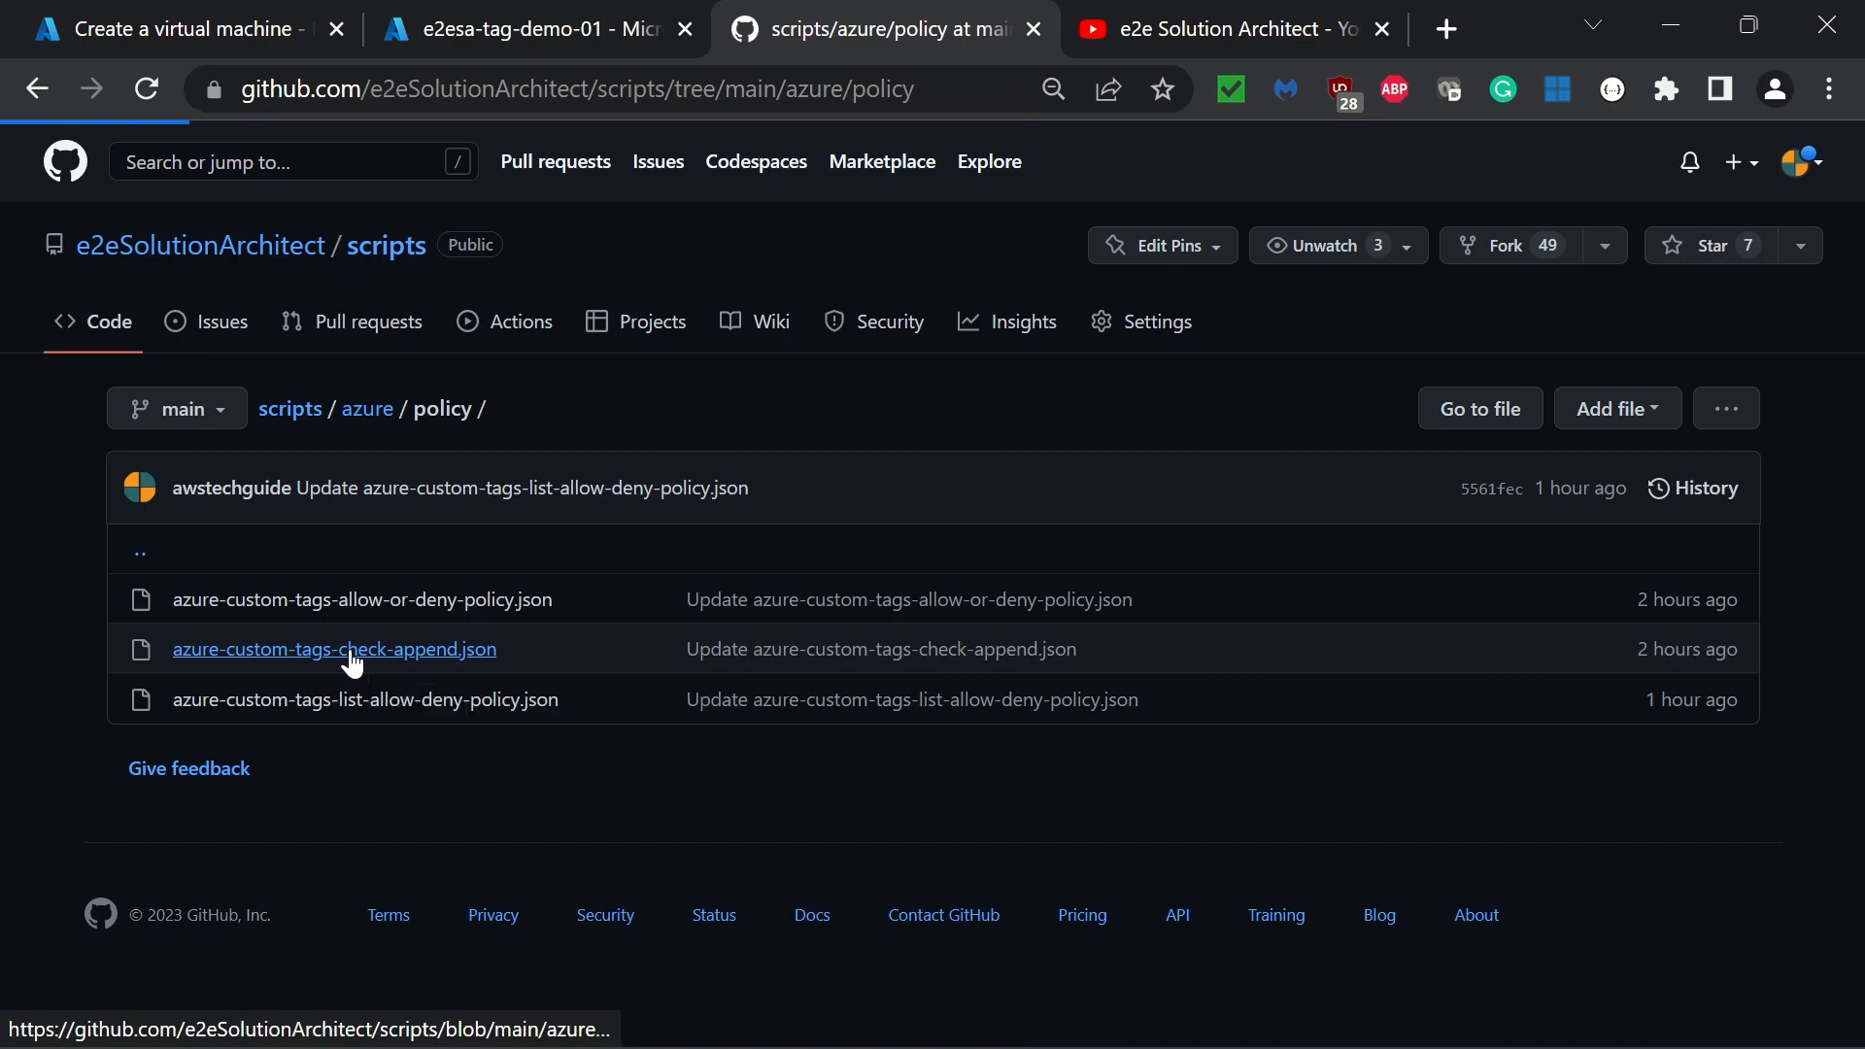
scroll(1097, 796, "down", 5)
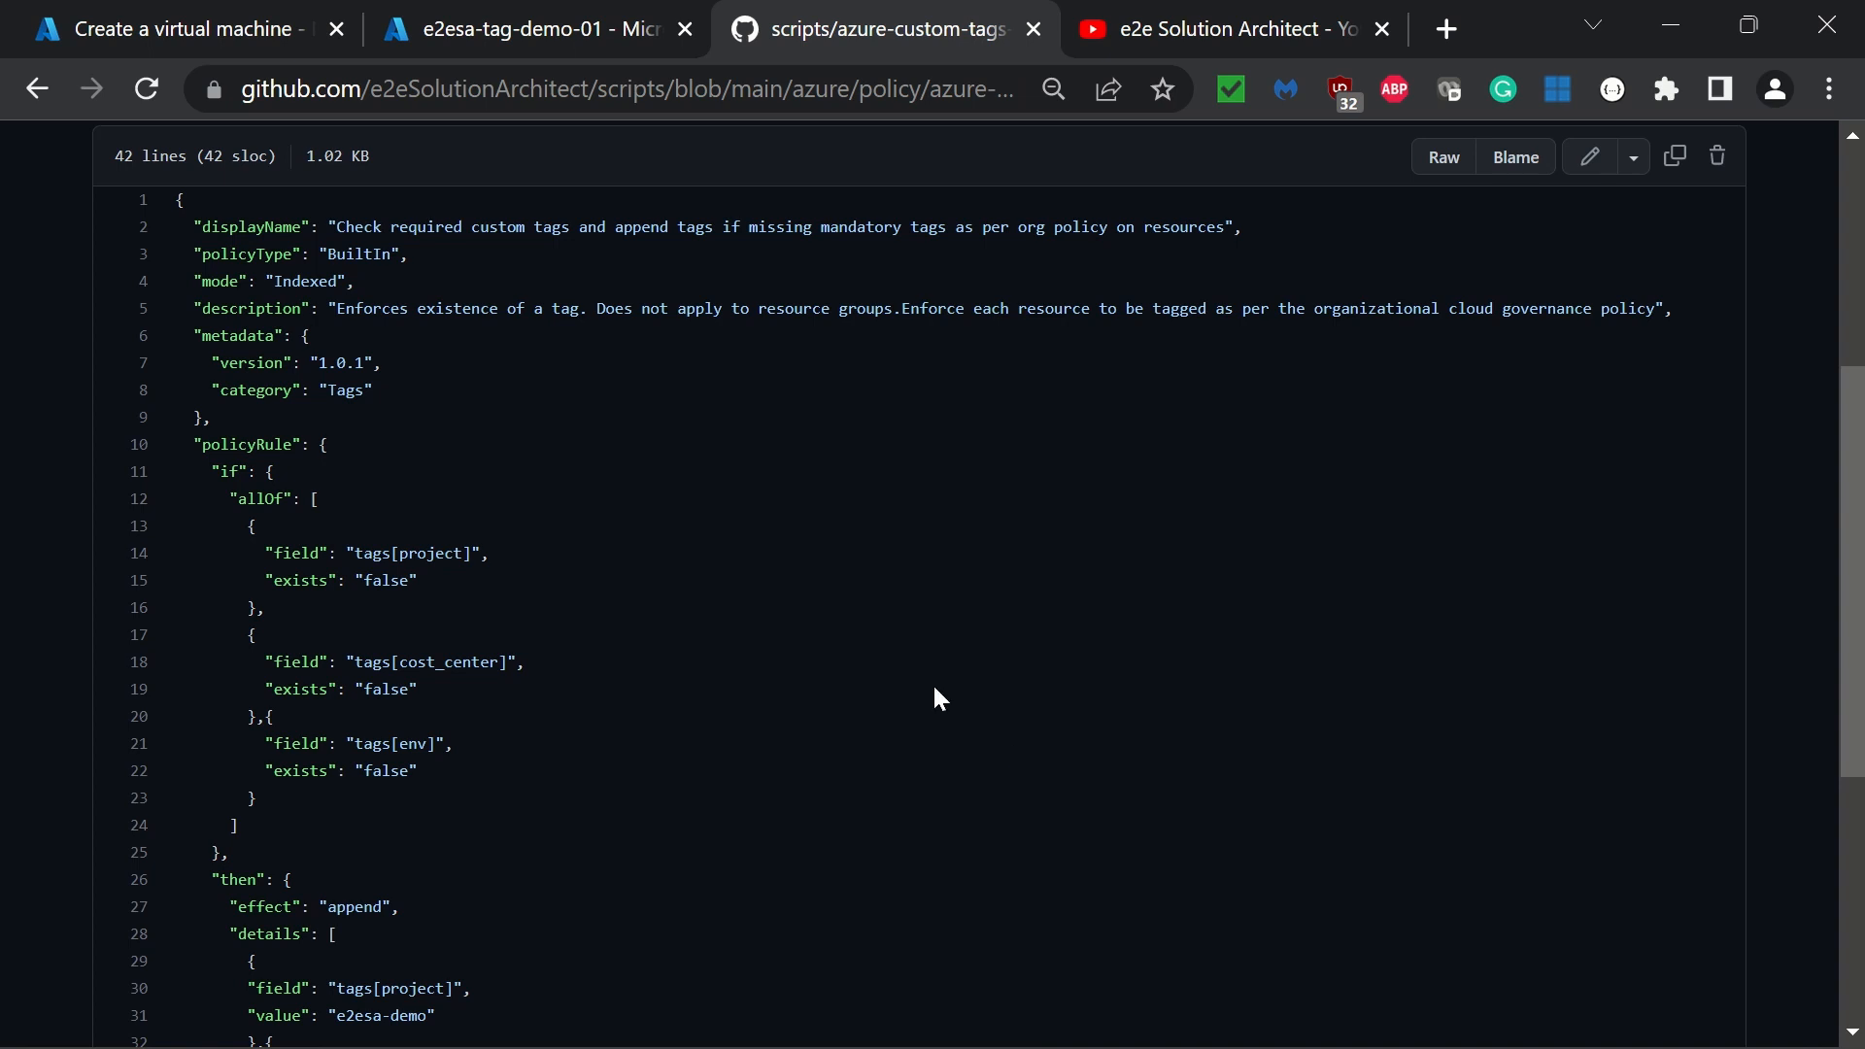
Step: Examine the tag existence conditions and the resulting effect in the check-append policy rule
scroll(829, 608, "down", 1)
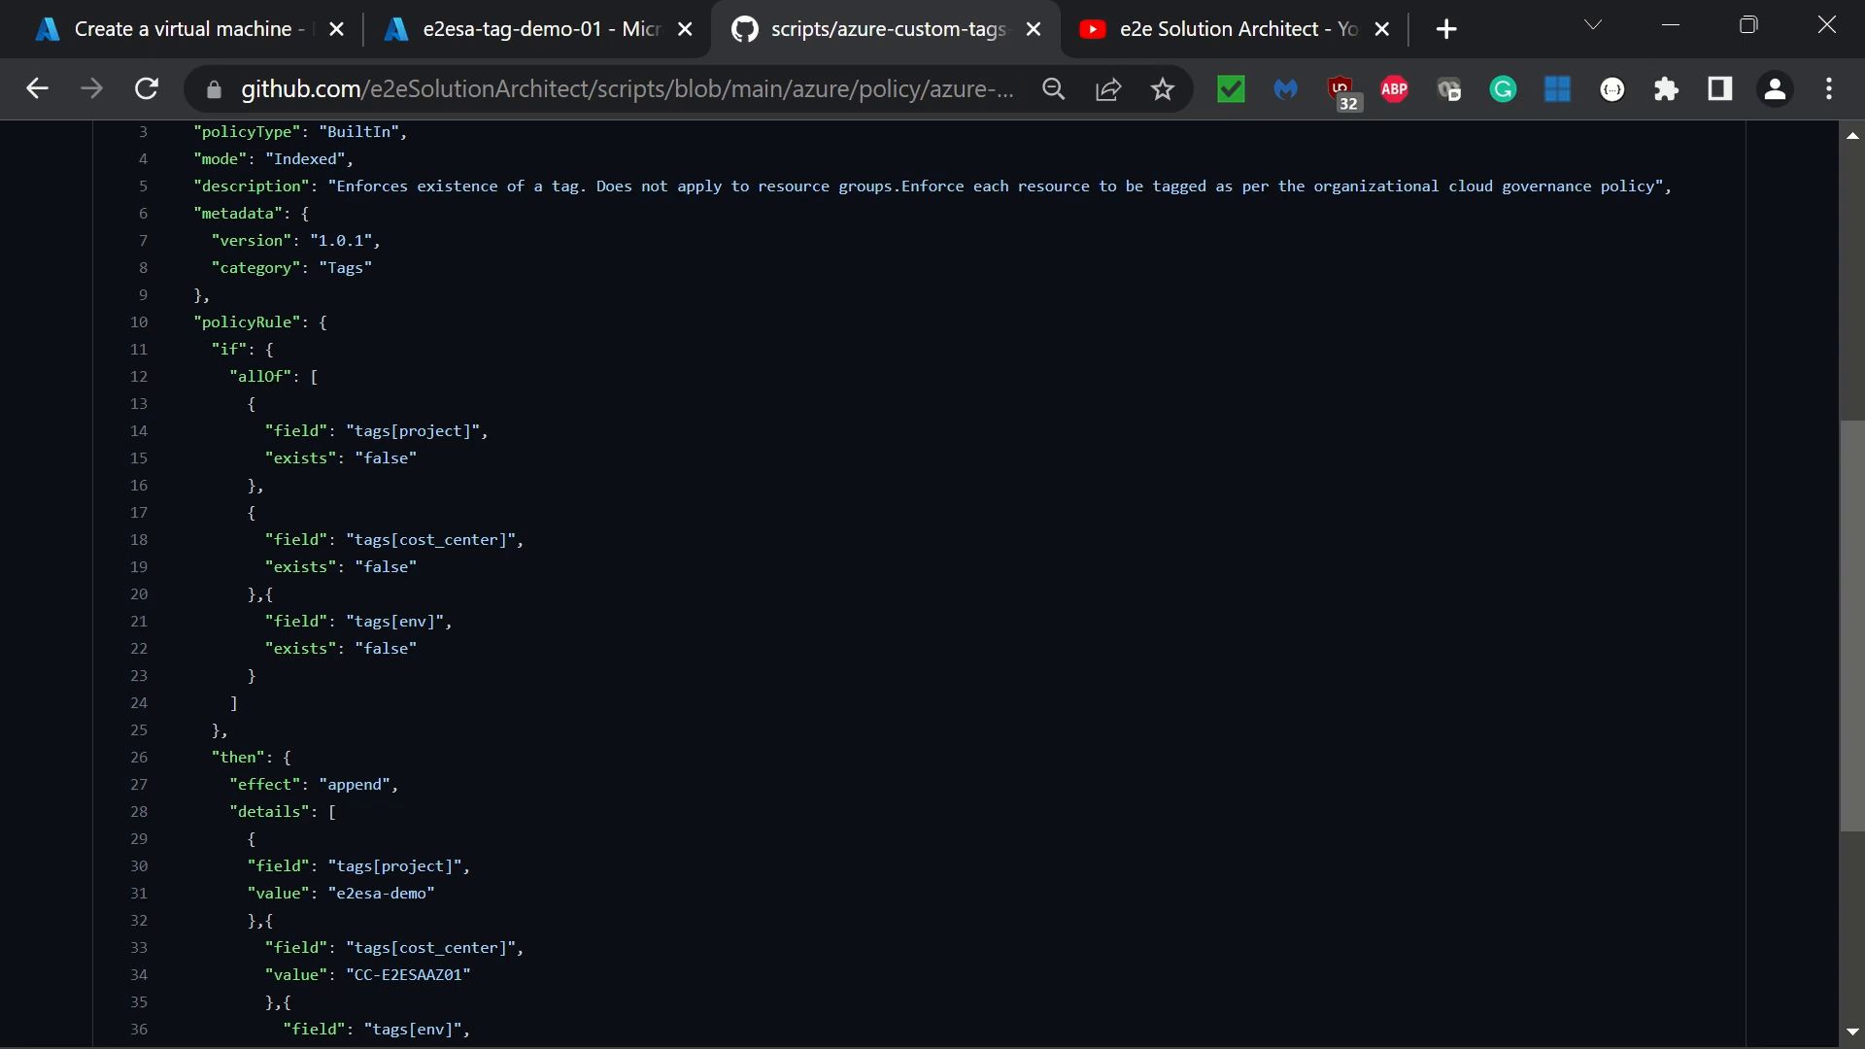
left_click_drag(184, 321, 146, 437)
left_click(486, 641)
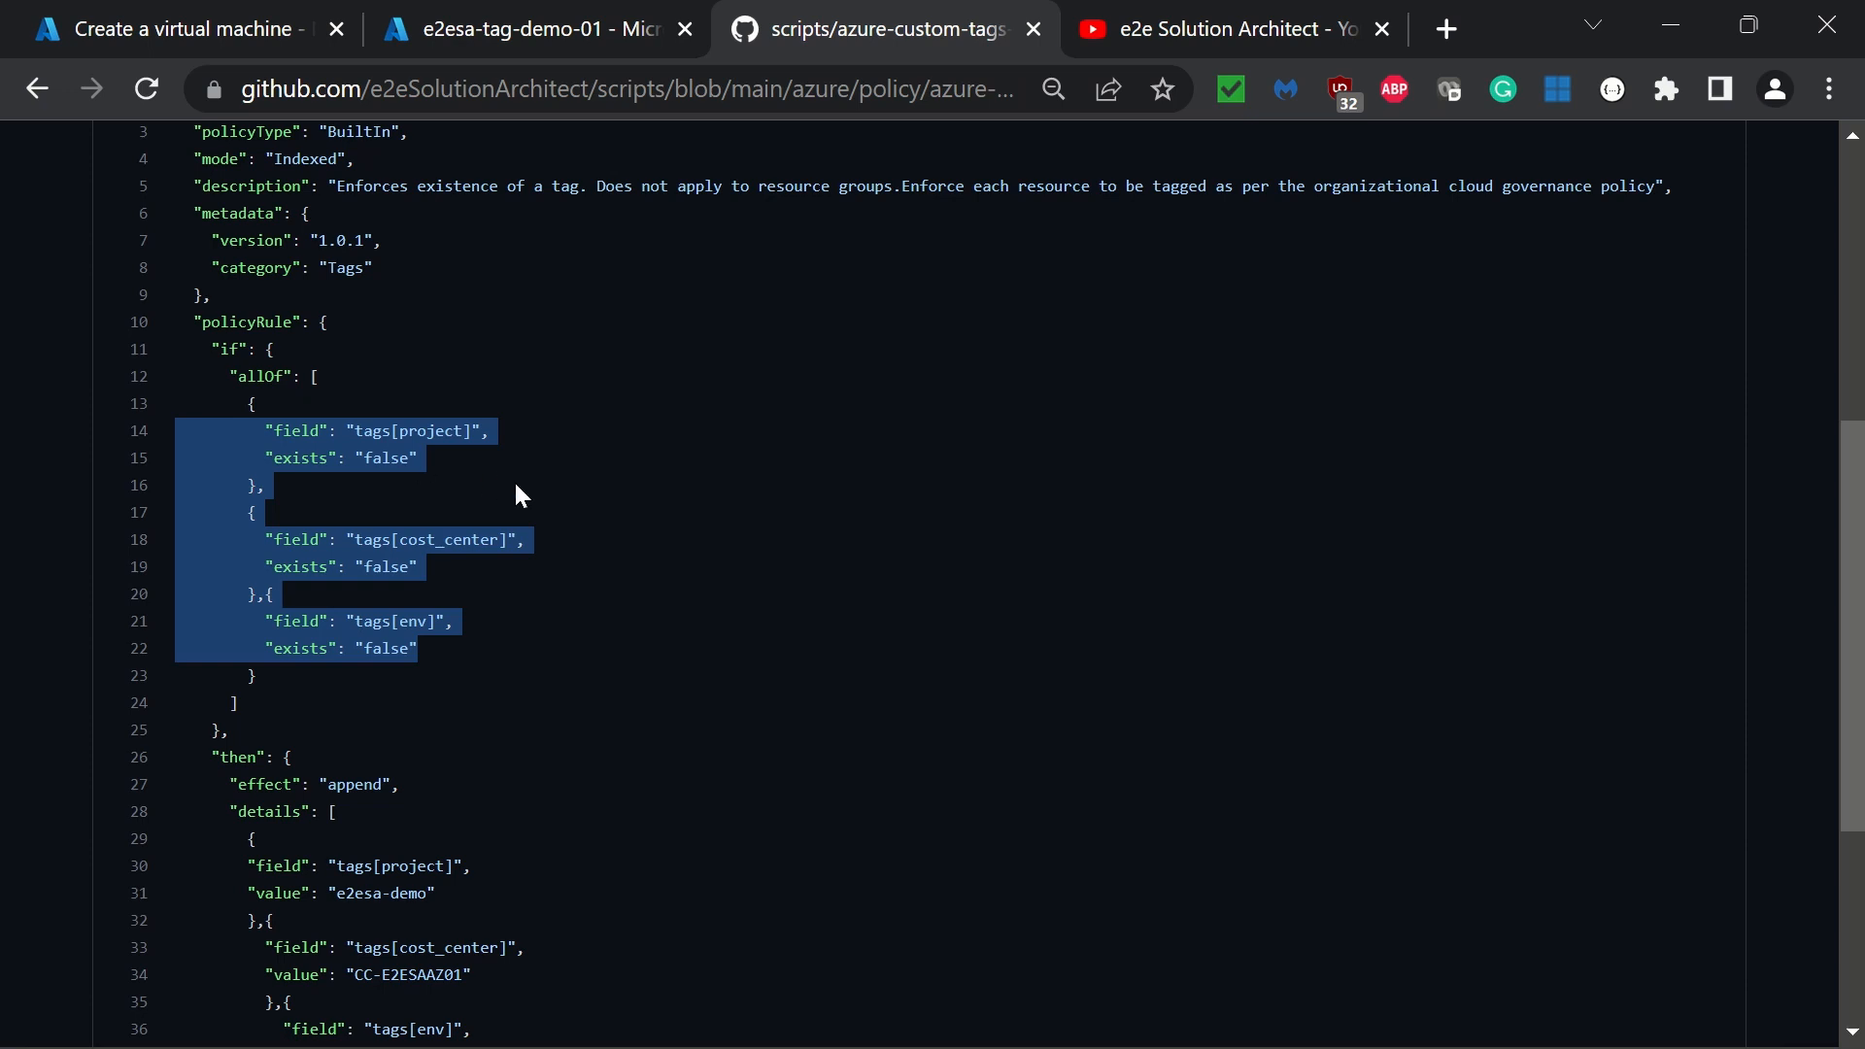
scroll(527, 645, "down", 4)
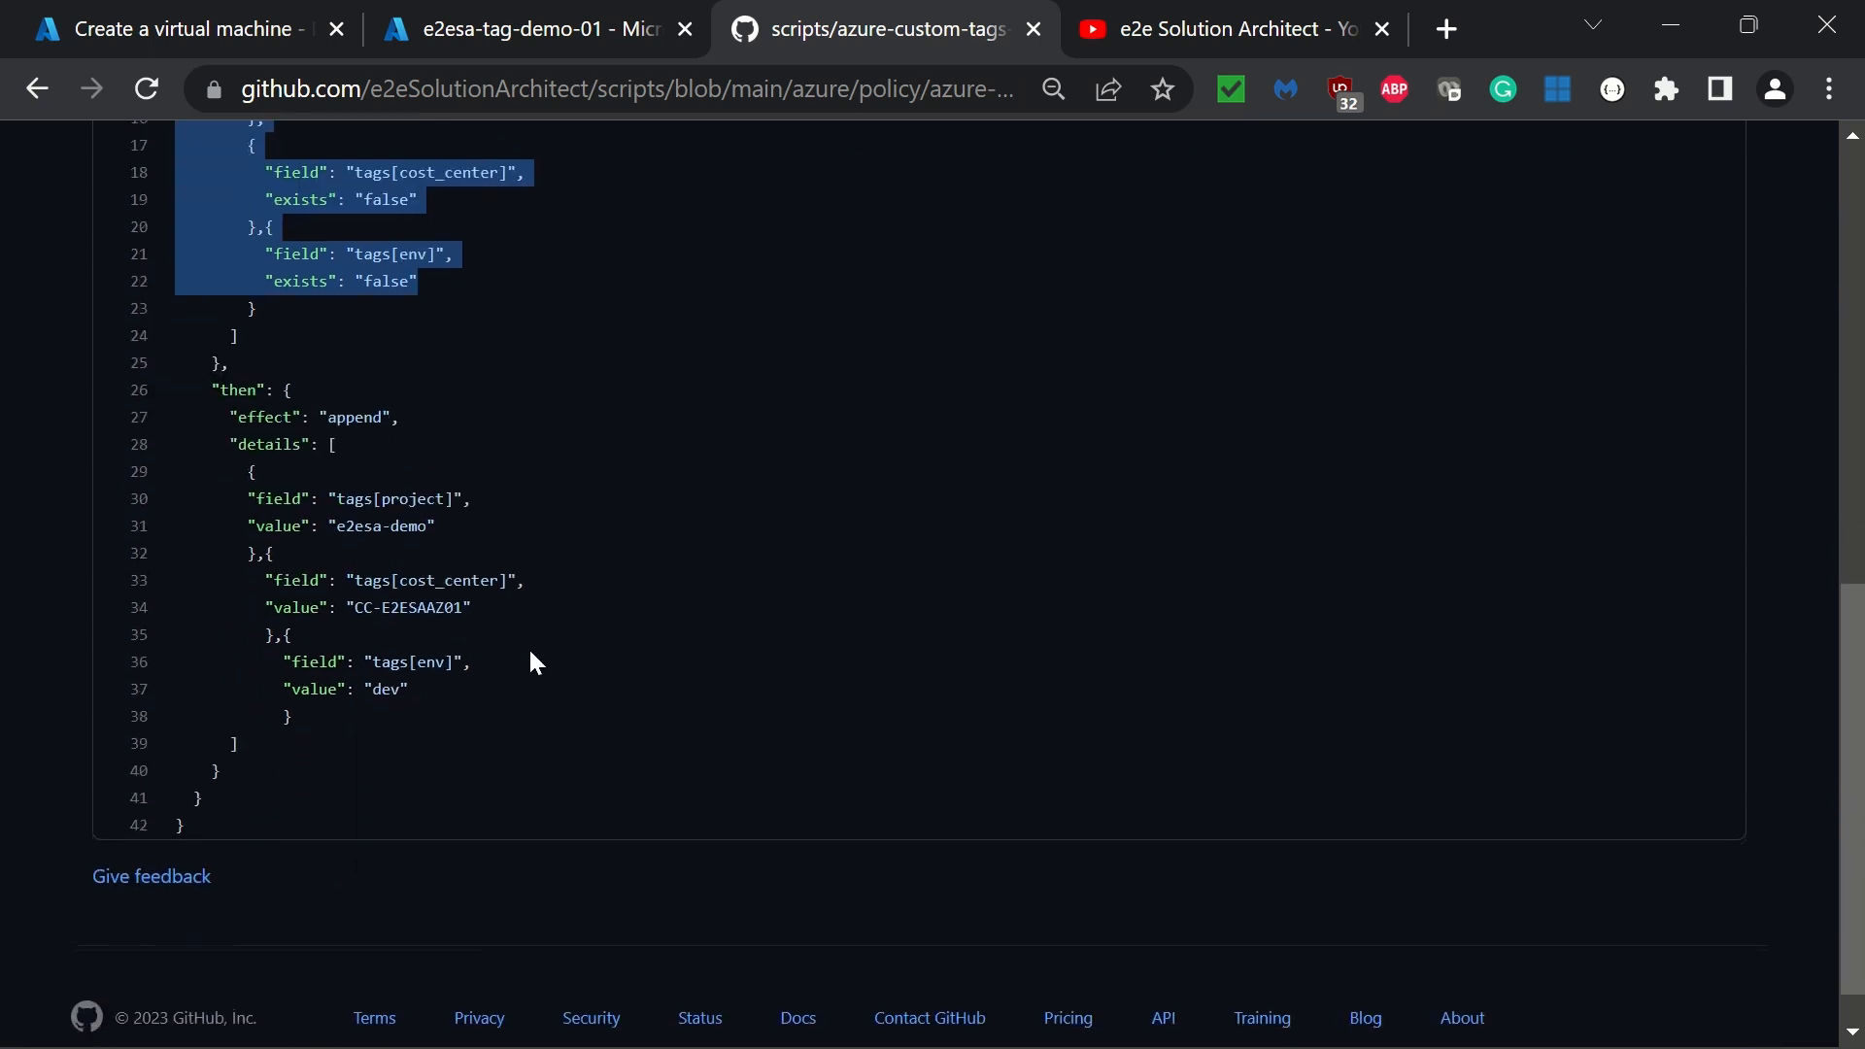
left_click_drag(230, 410, 430, 419)
left_click(430, 419)
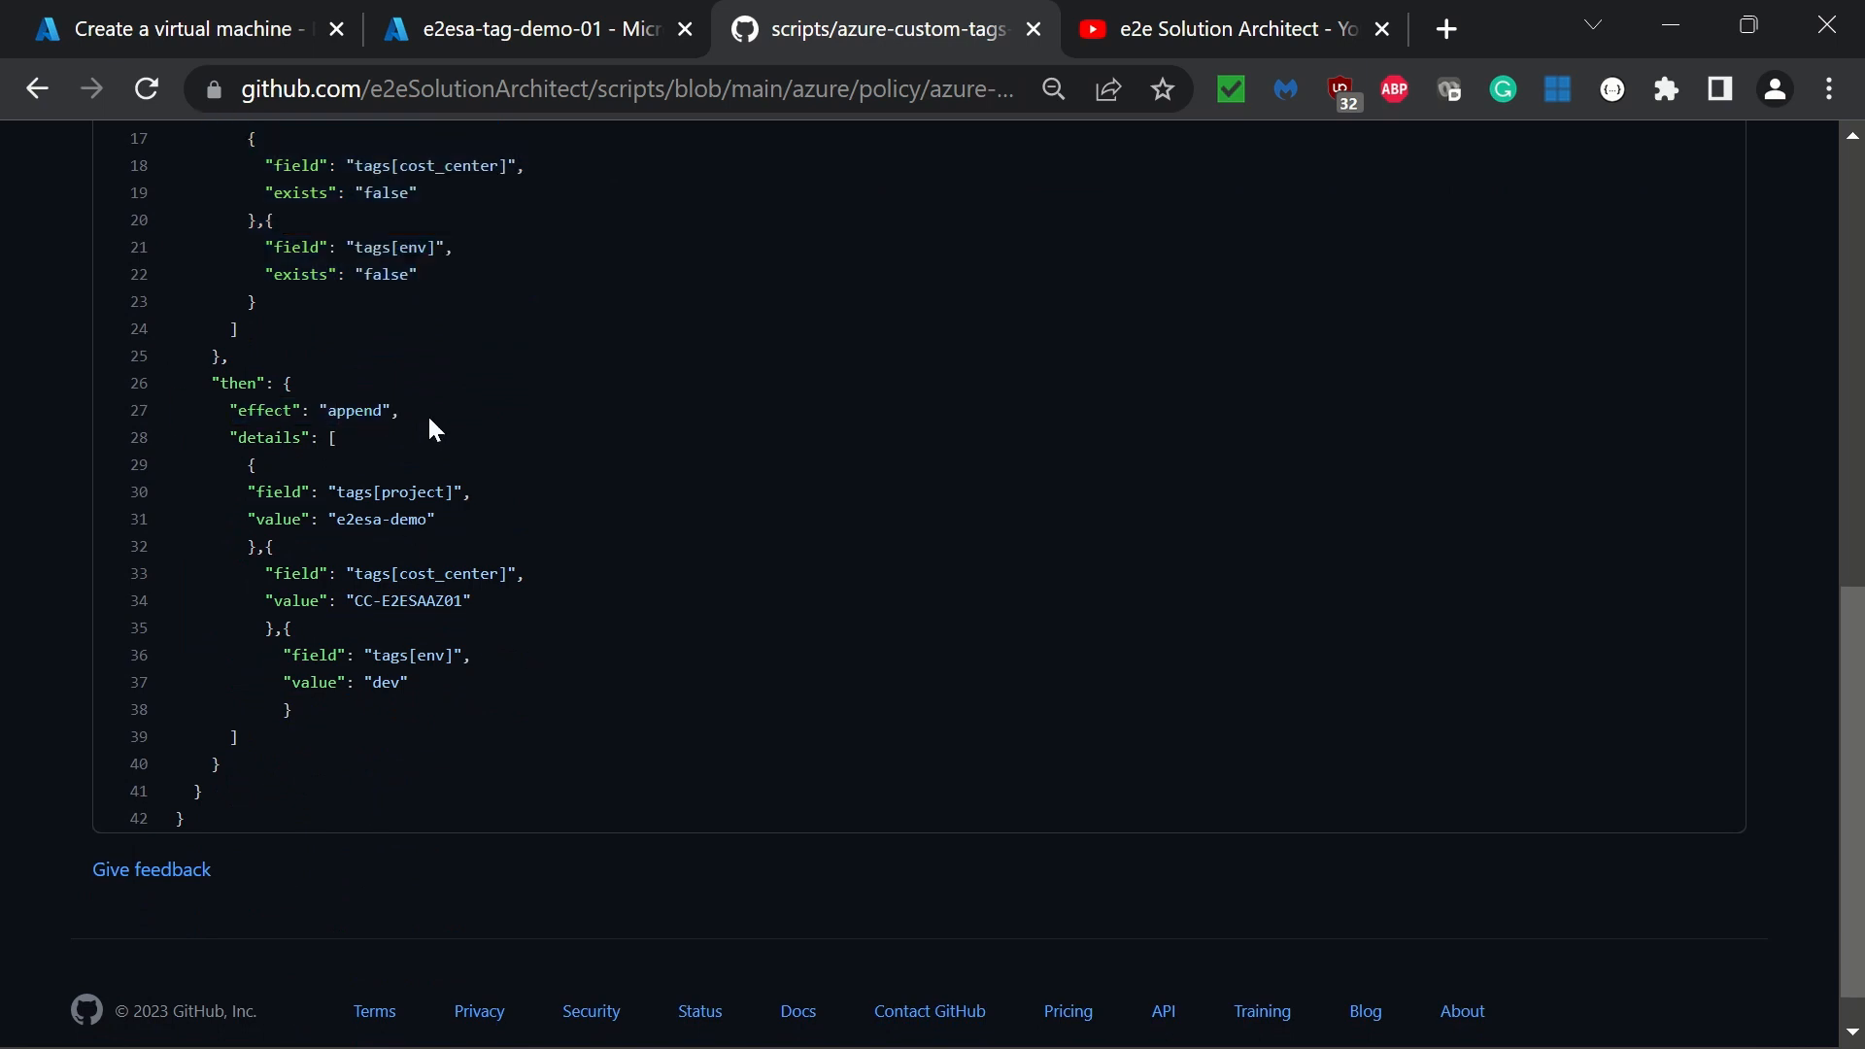
left_click_drag(289, 411, 229, 411)
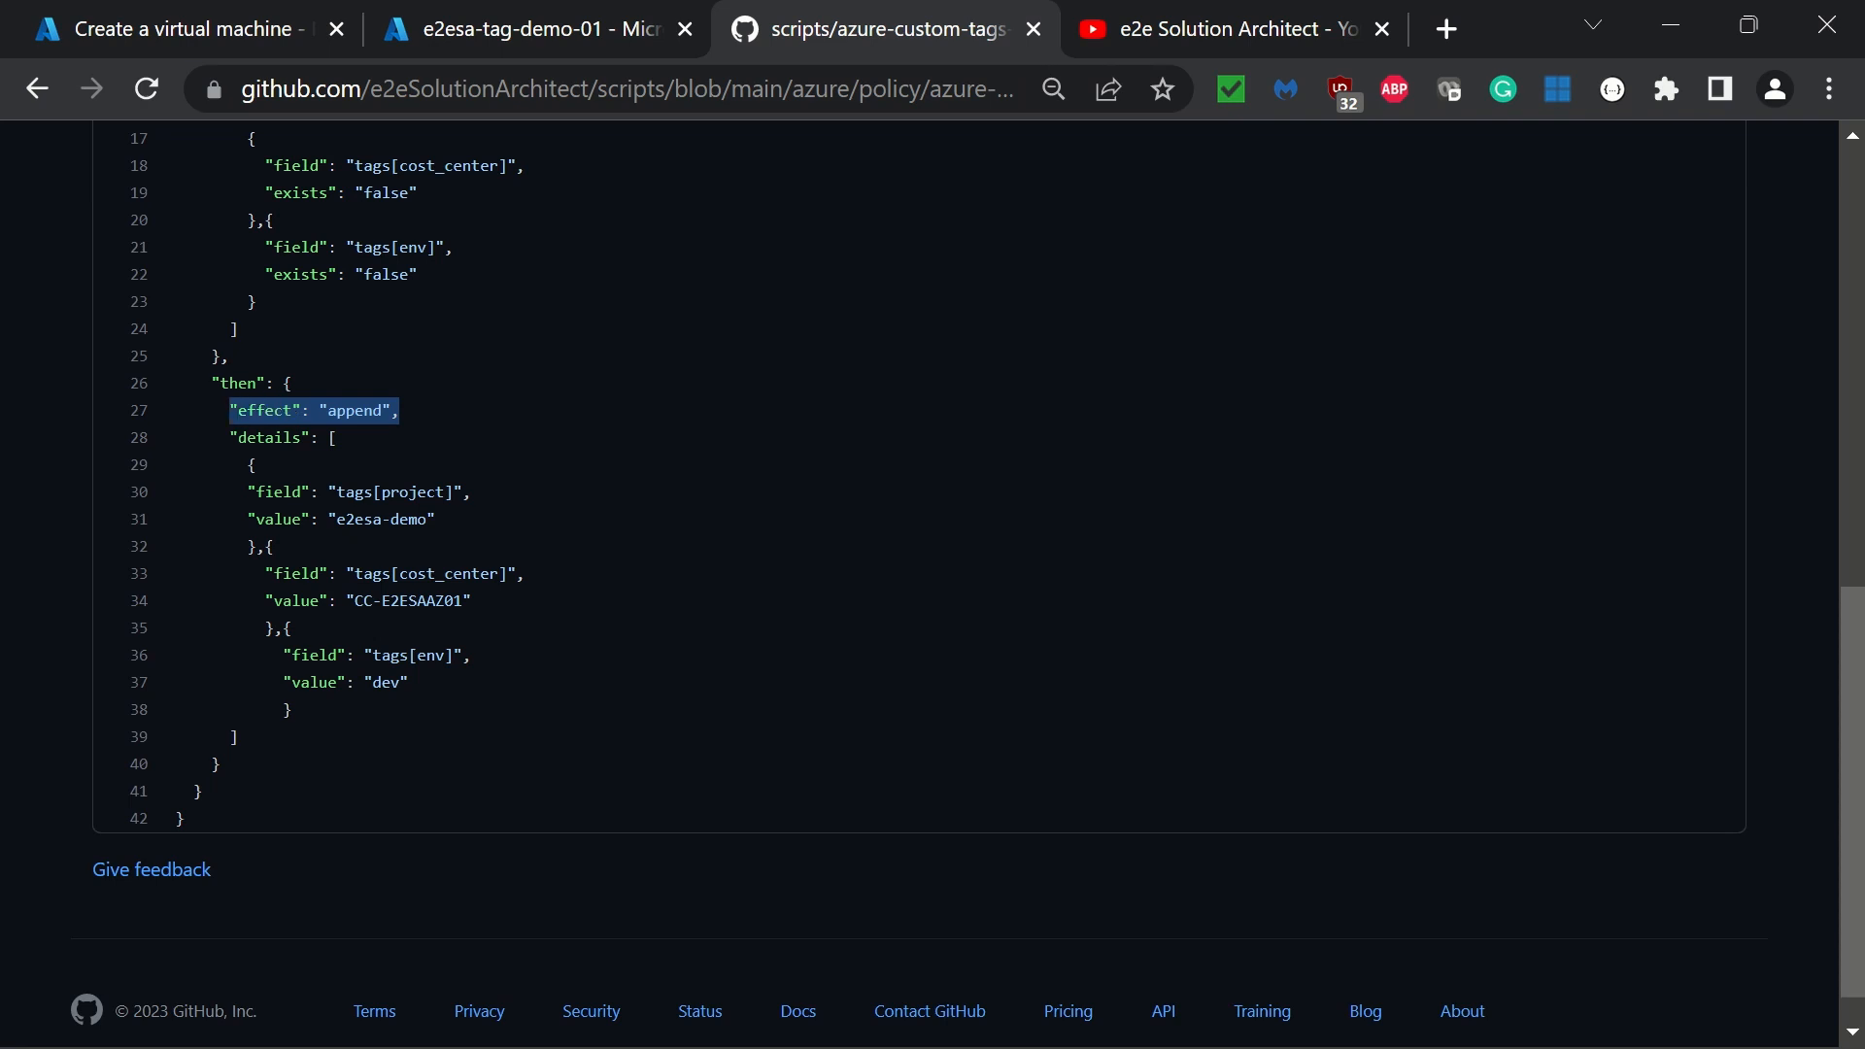
left_click(416, 466)
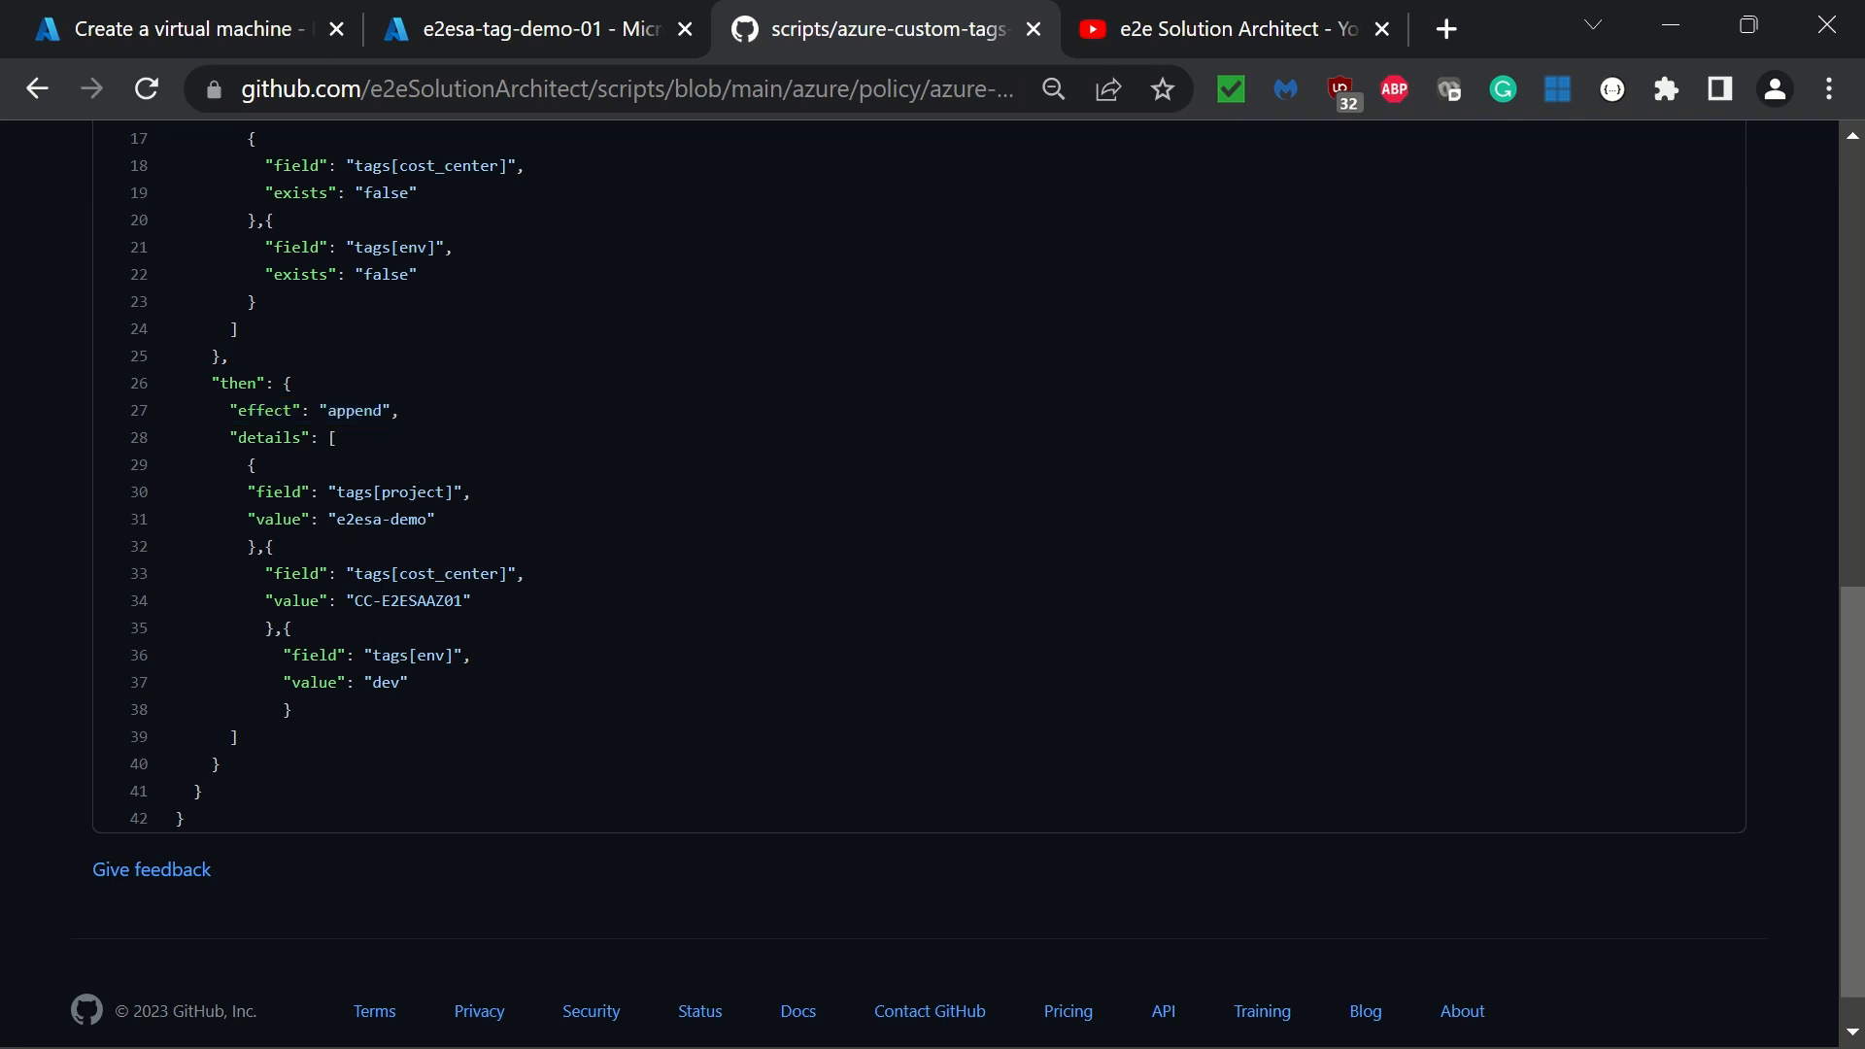
Step: Examine which project, cost_center and env tag values the check-append policy adds to resources
double_click(355, 411)
left_click(290, 463)
double_click(412, 493)
left_click_drag(428, 519, 336, 520)
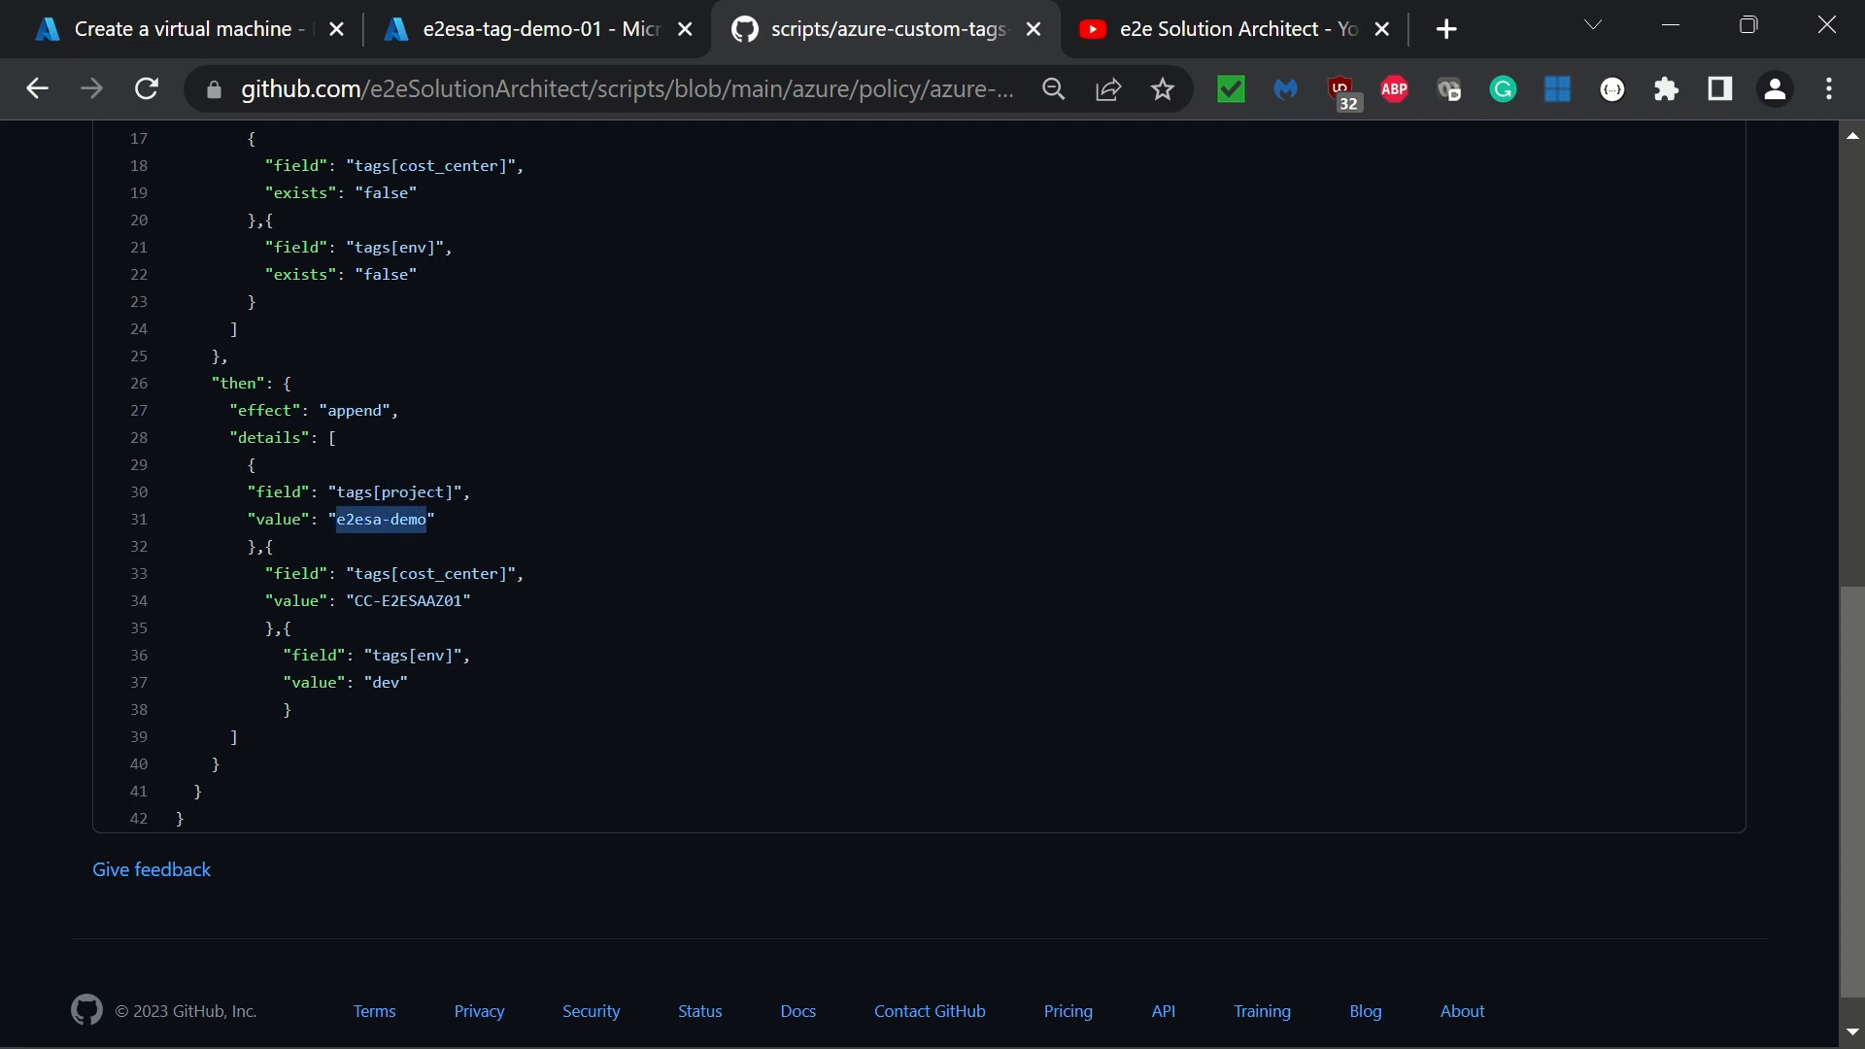
left_click(379, 471)
double_click(448, 574)
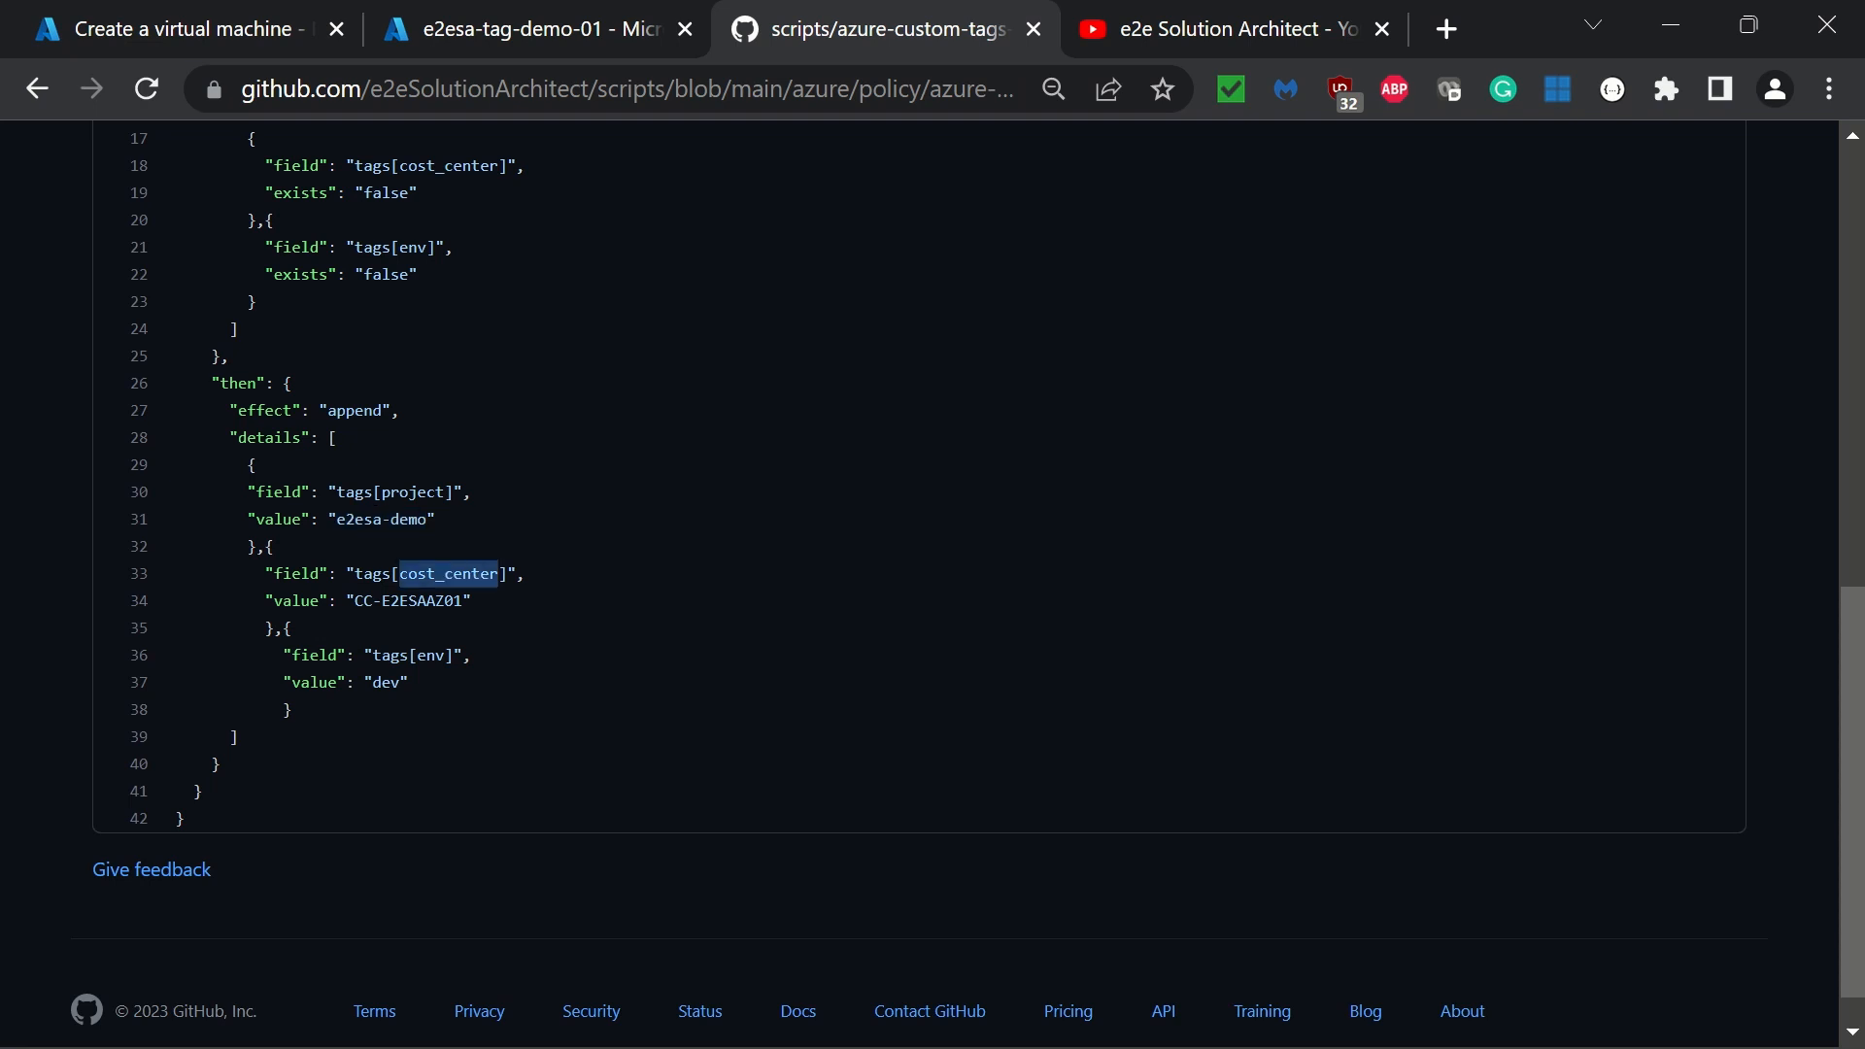
double_click(421, 601)
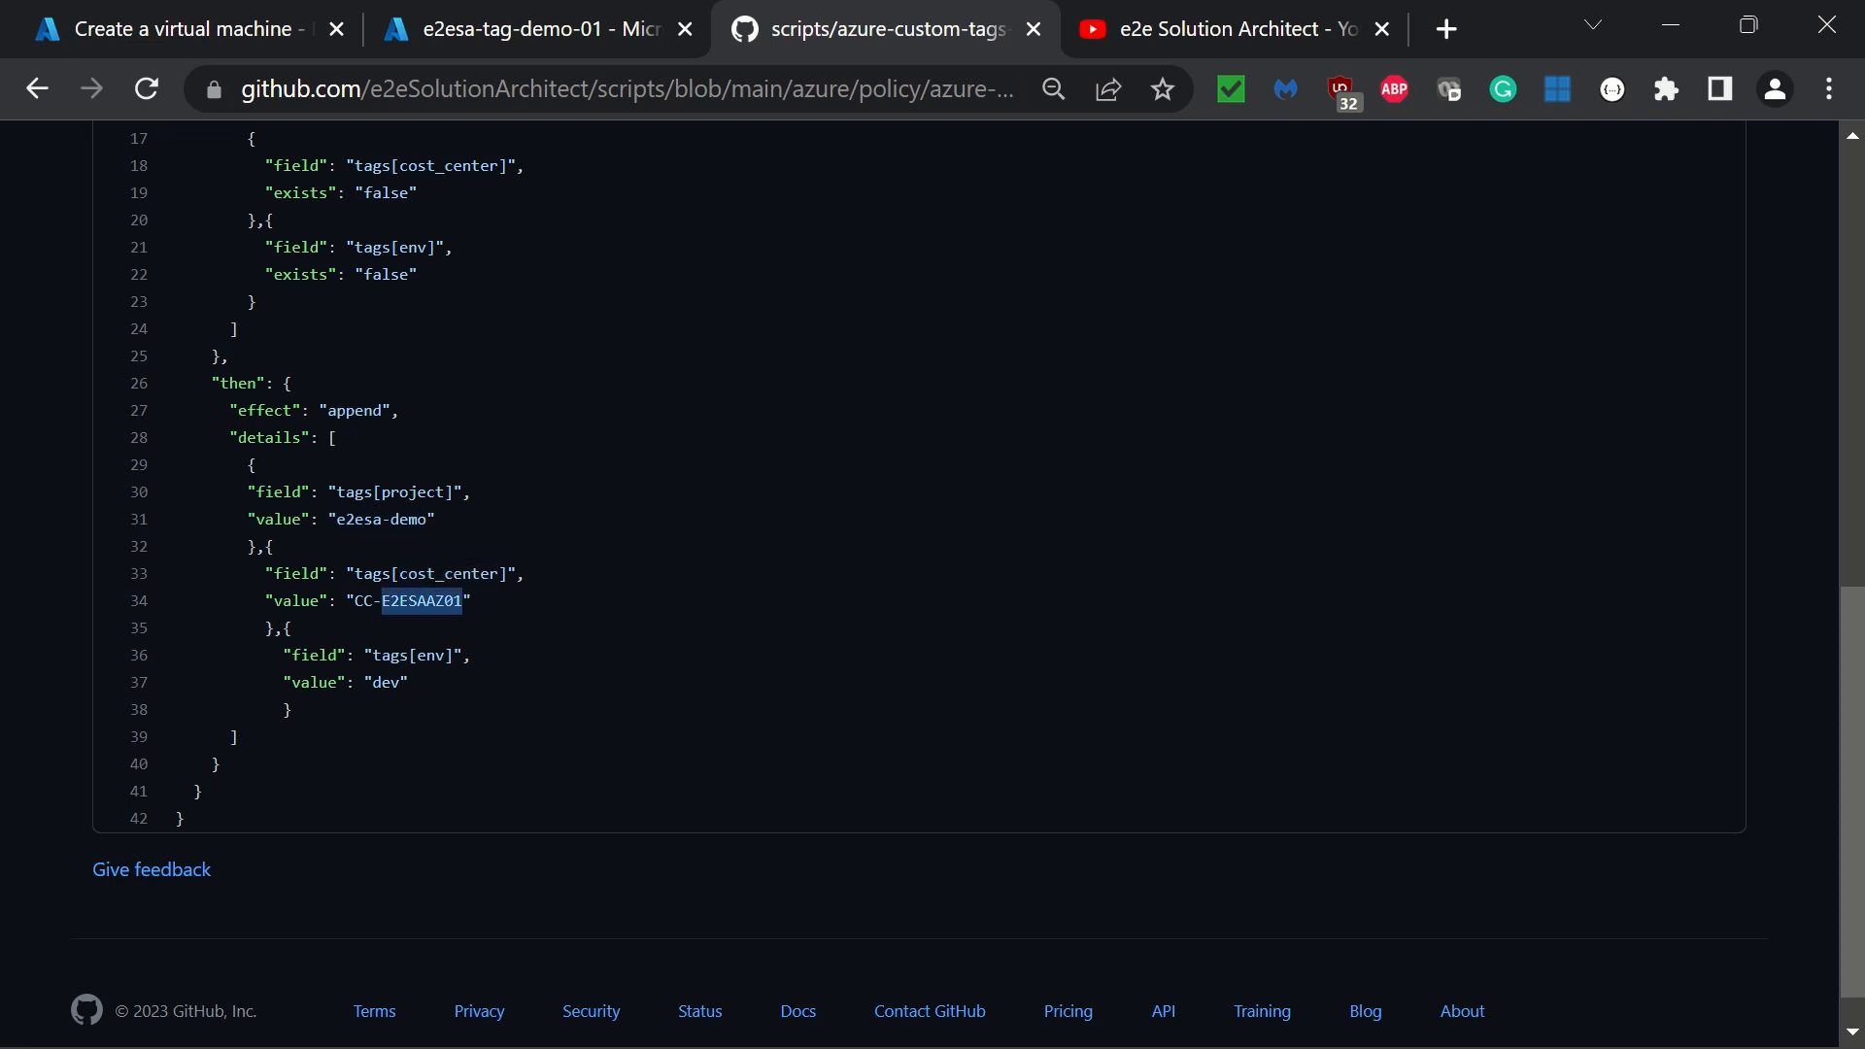
double_click(430, 656)
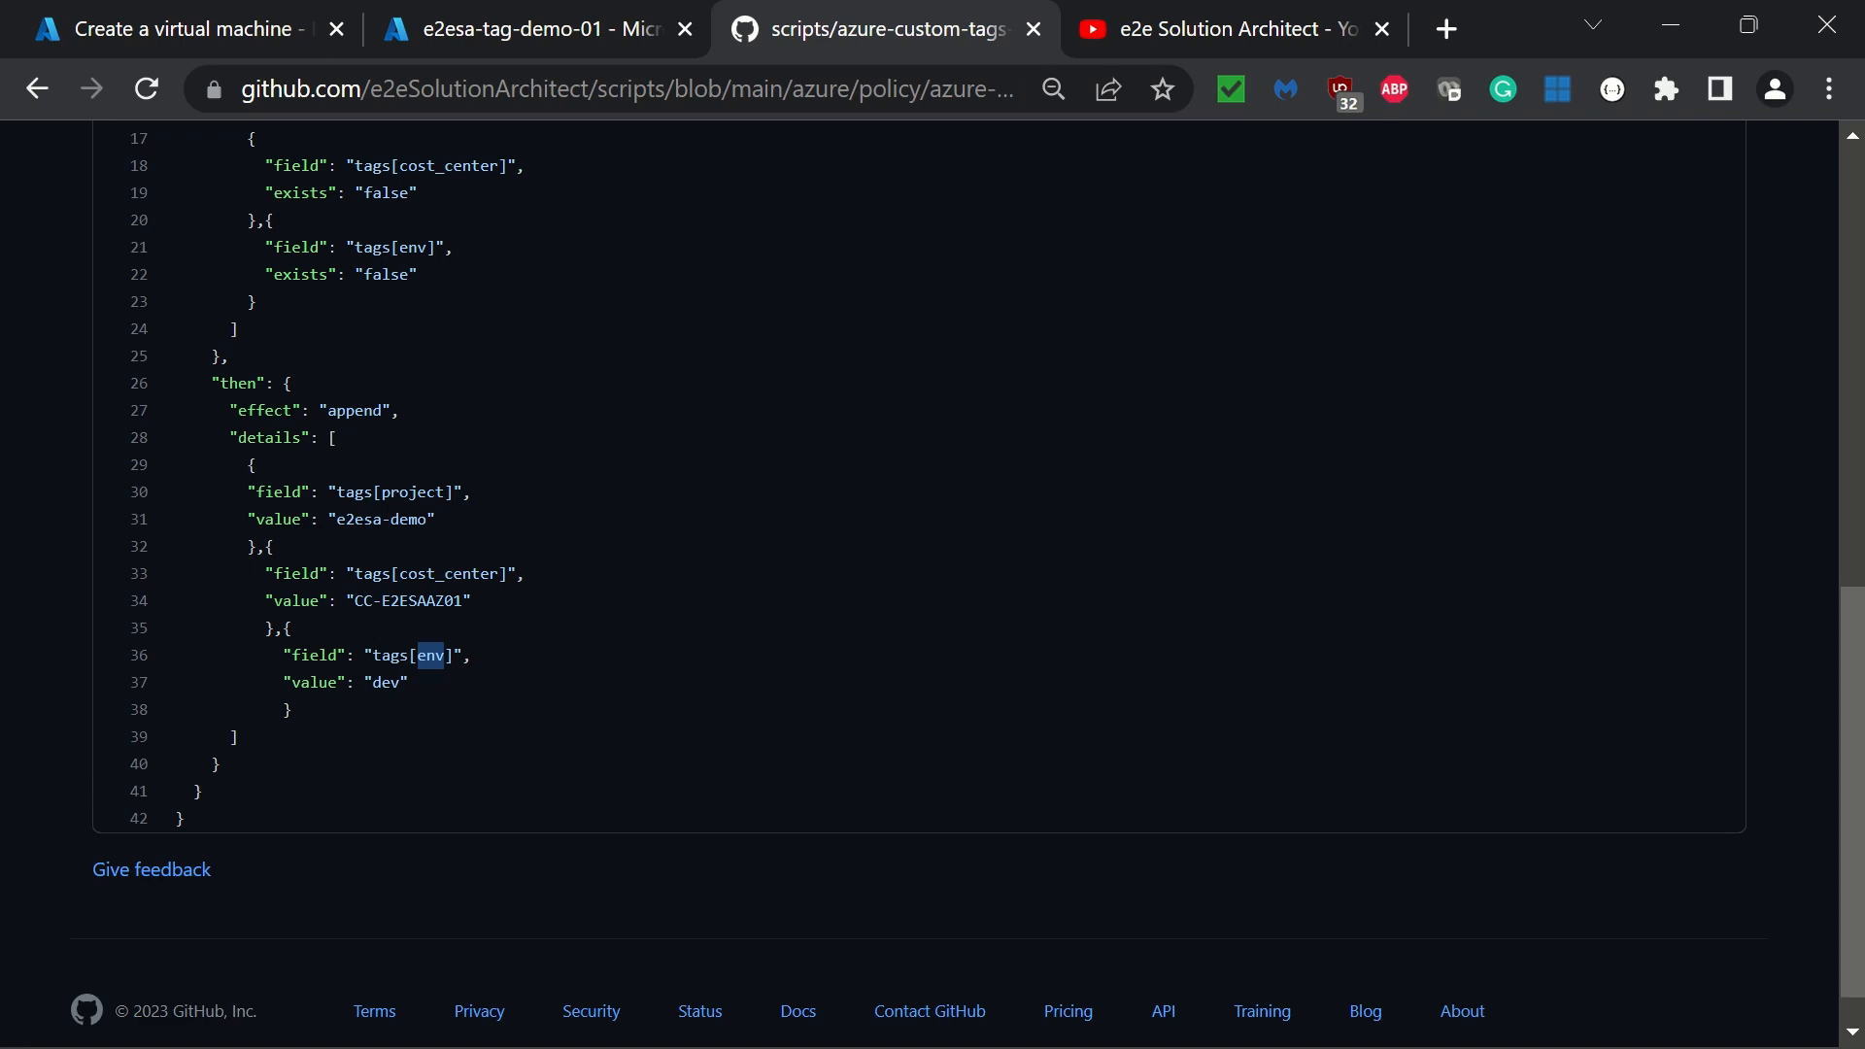
double_click(391, 655)
double_click(386, 682)
Step: Return to the policy folder and open azure-custom-tags-list-allow-deny-policy.json
key("Home")
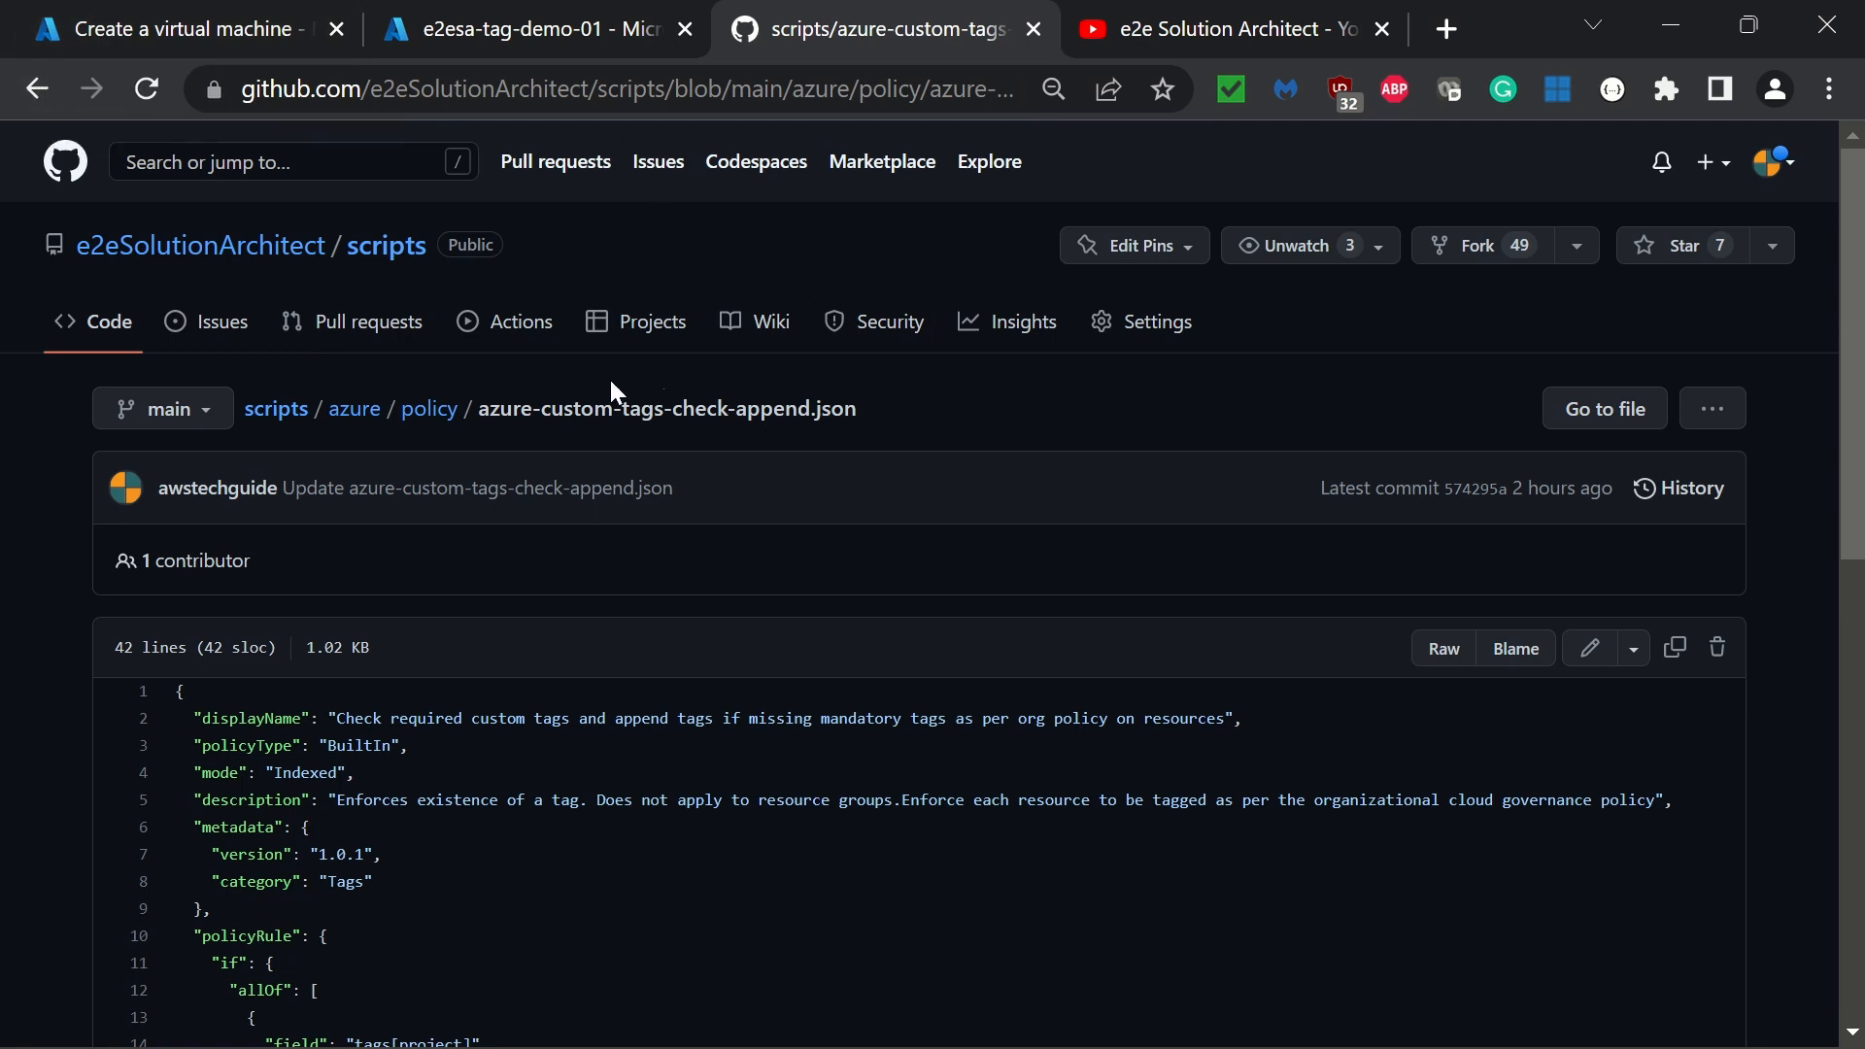
left_click(418, 412)
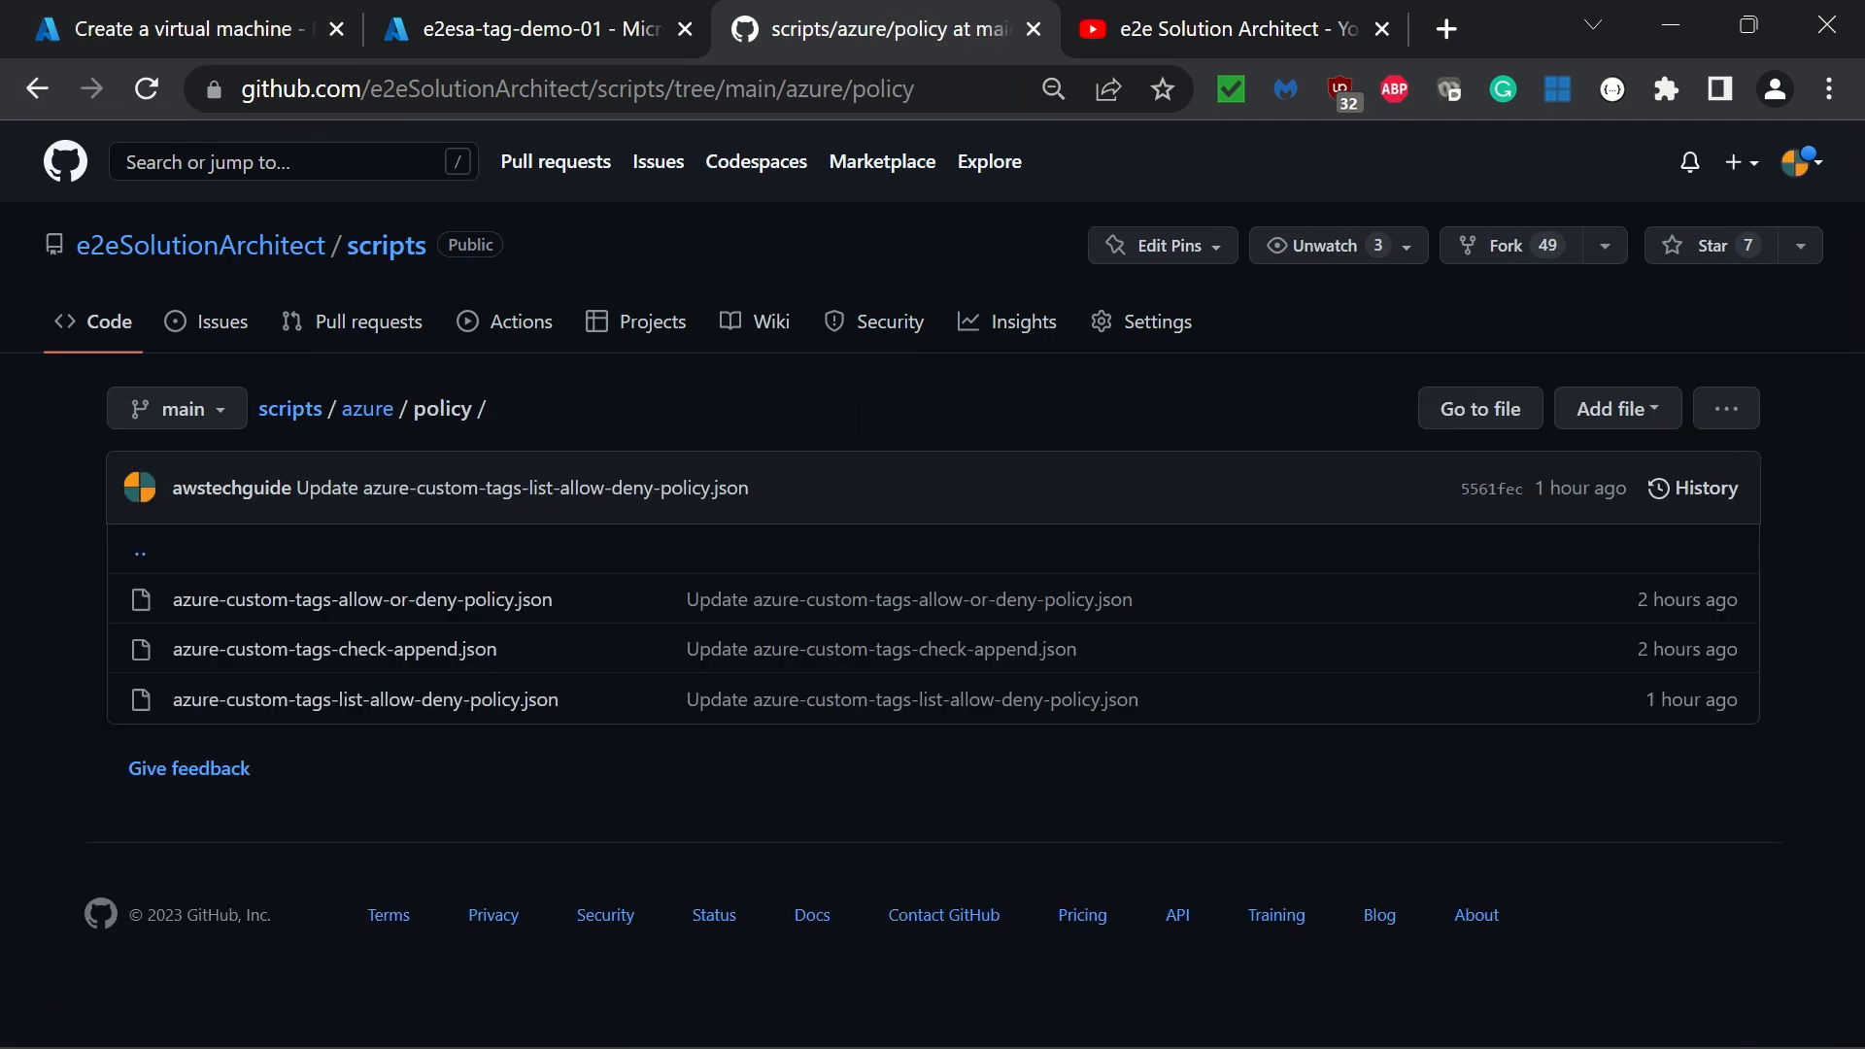
left_click(499, 701)
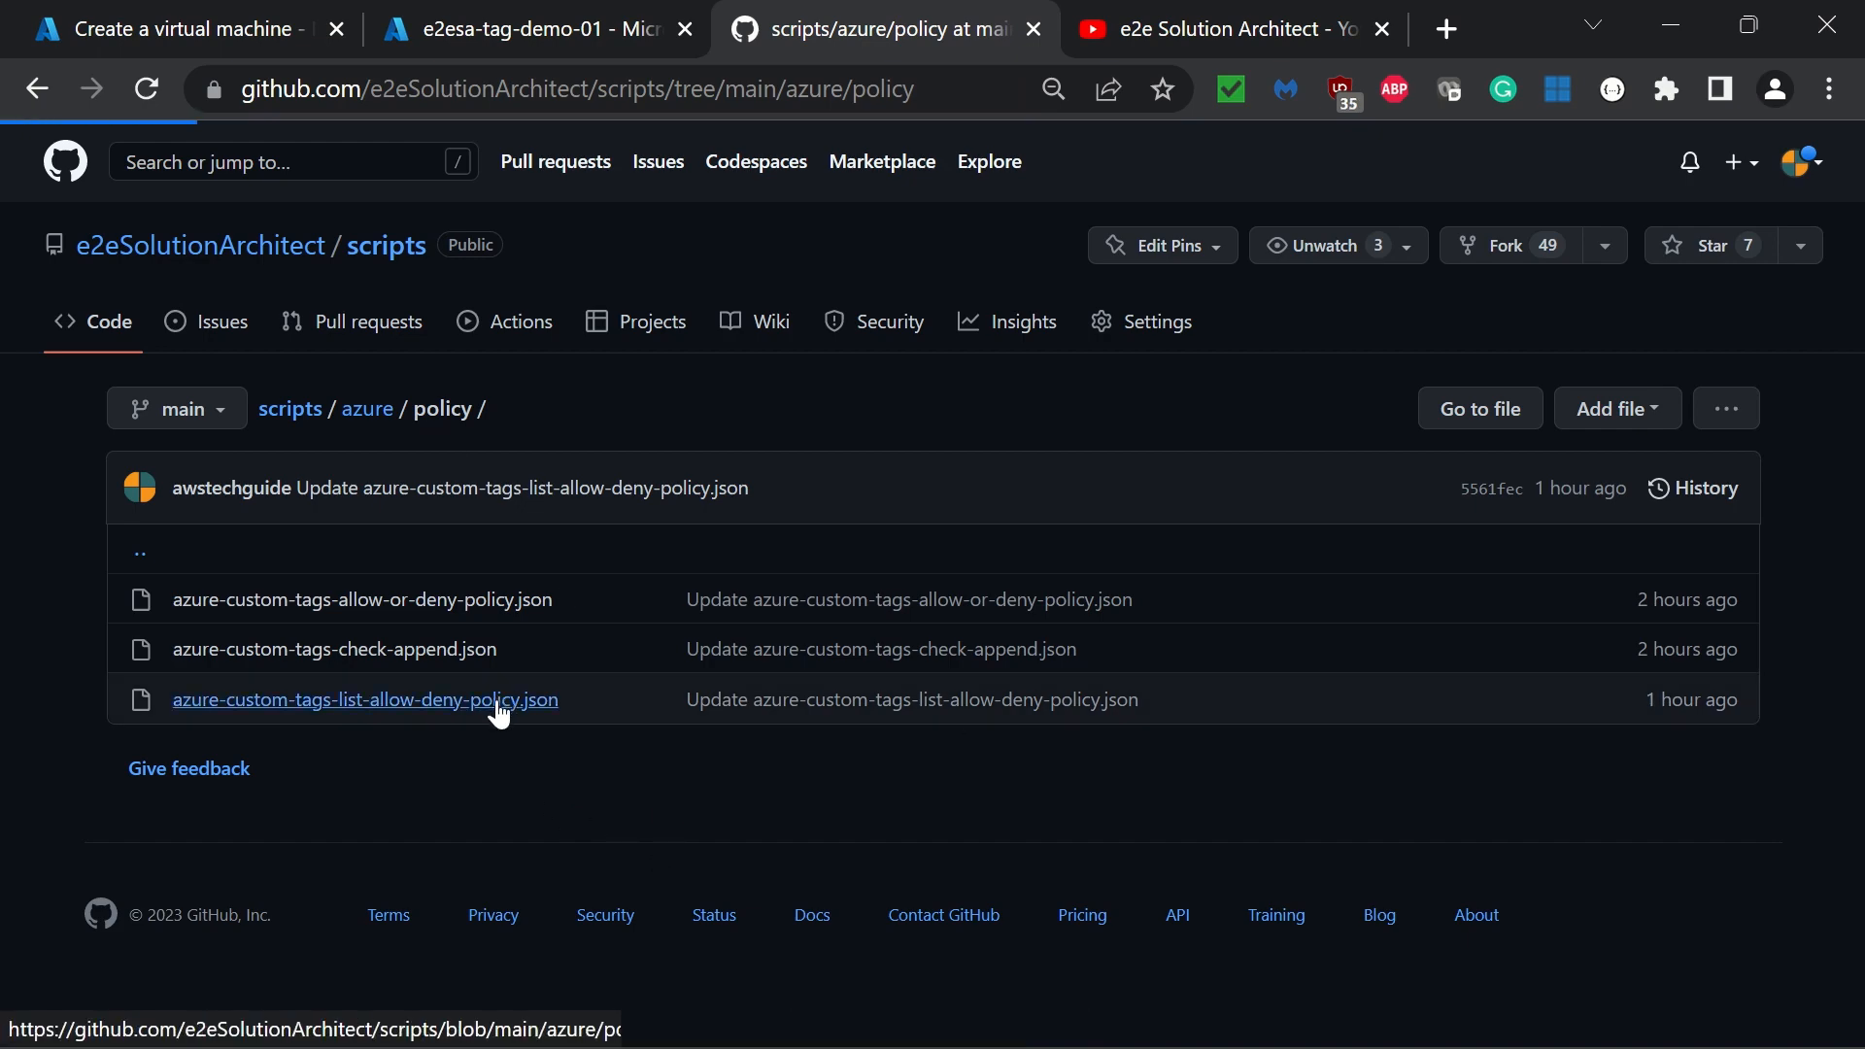
scroll(1086, 756, "down", 6)
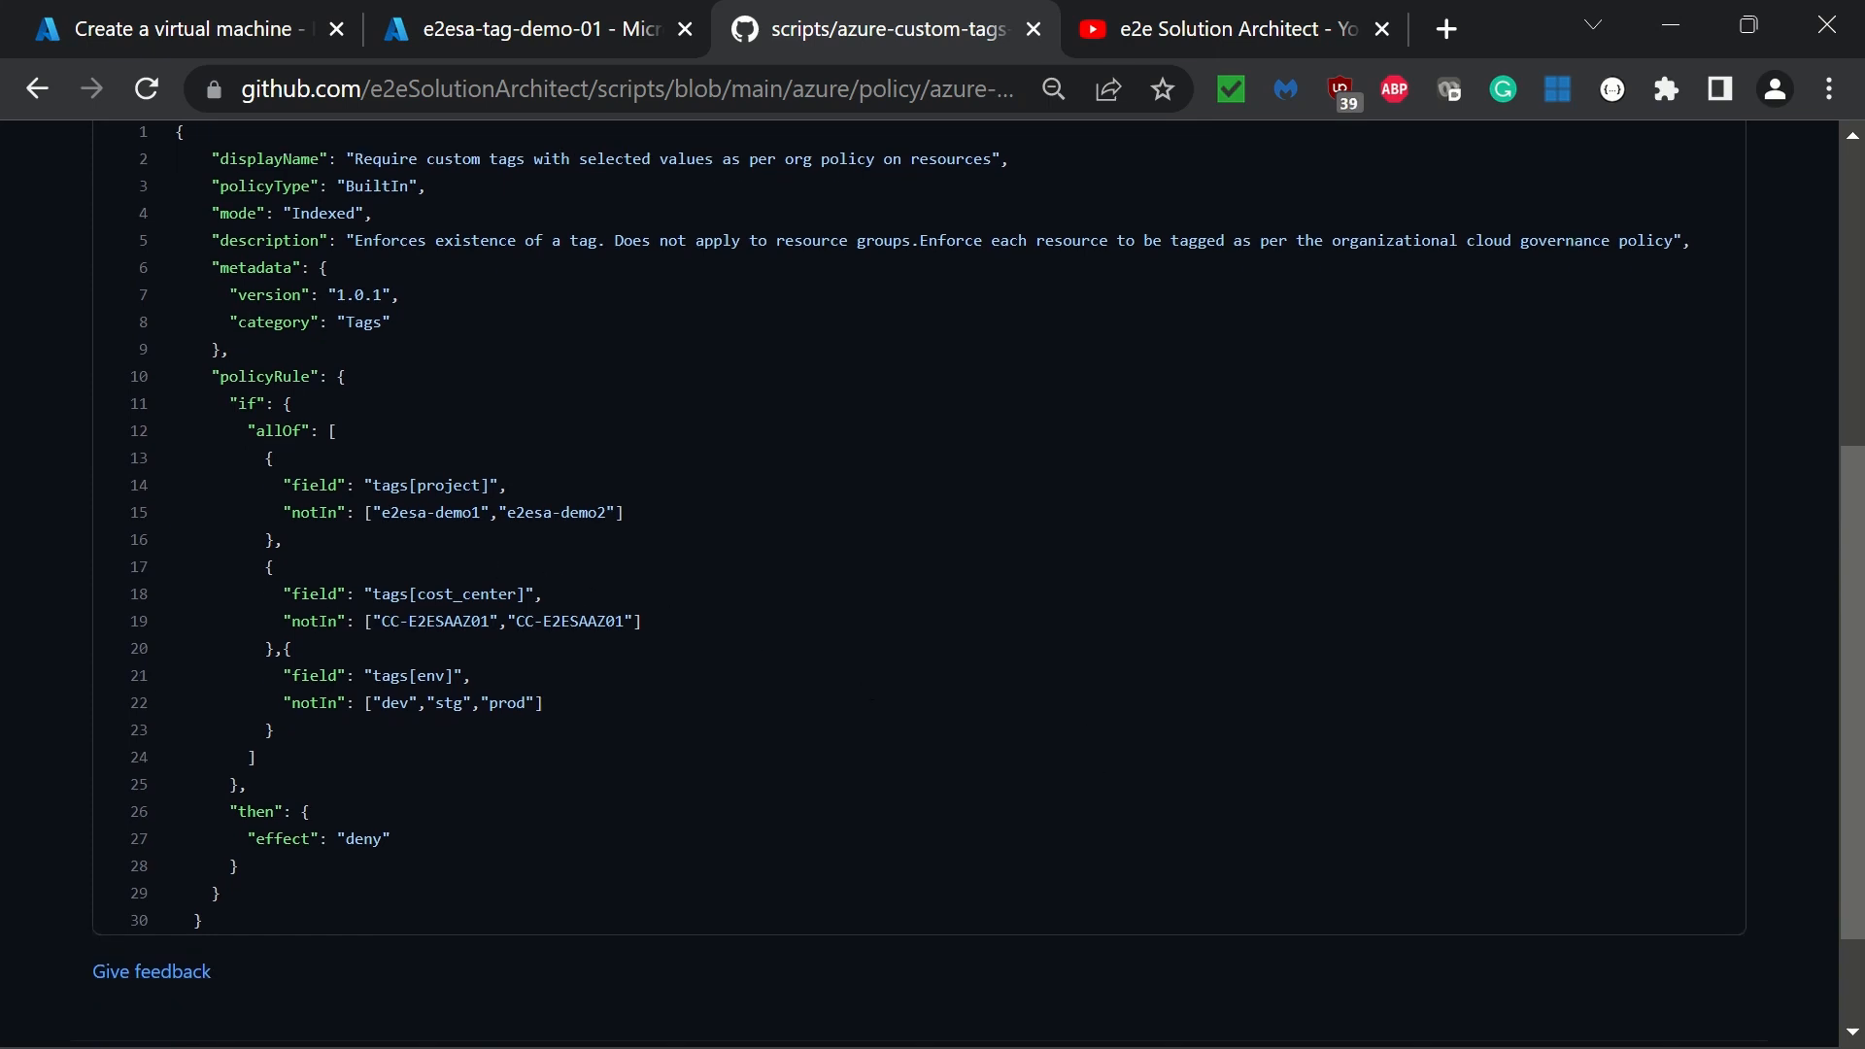
Step: Examine the notIn value lists for the project and cost_center tags in the list-allow-deny policy rule
double_click(448, 486)
left_click(633, 511)
left_click_drag(631, 512, 326, 512)
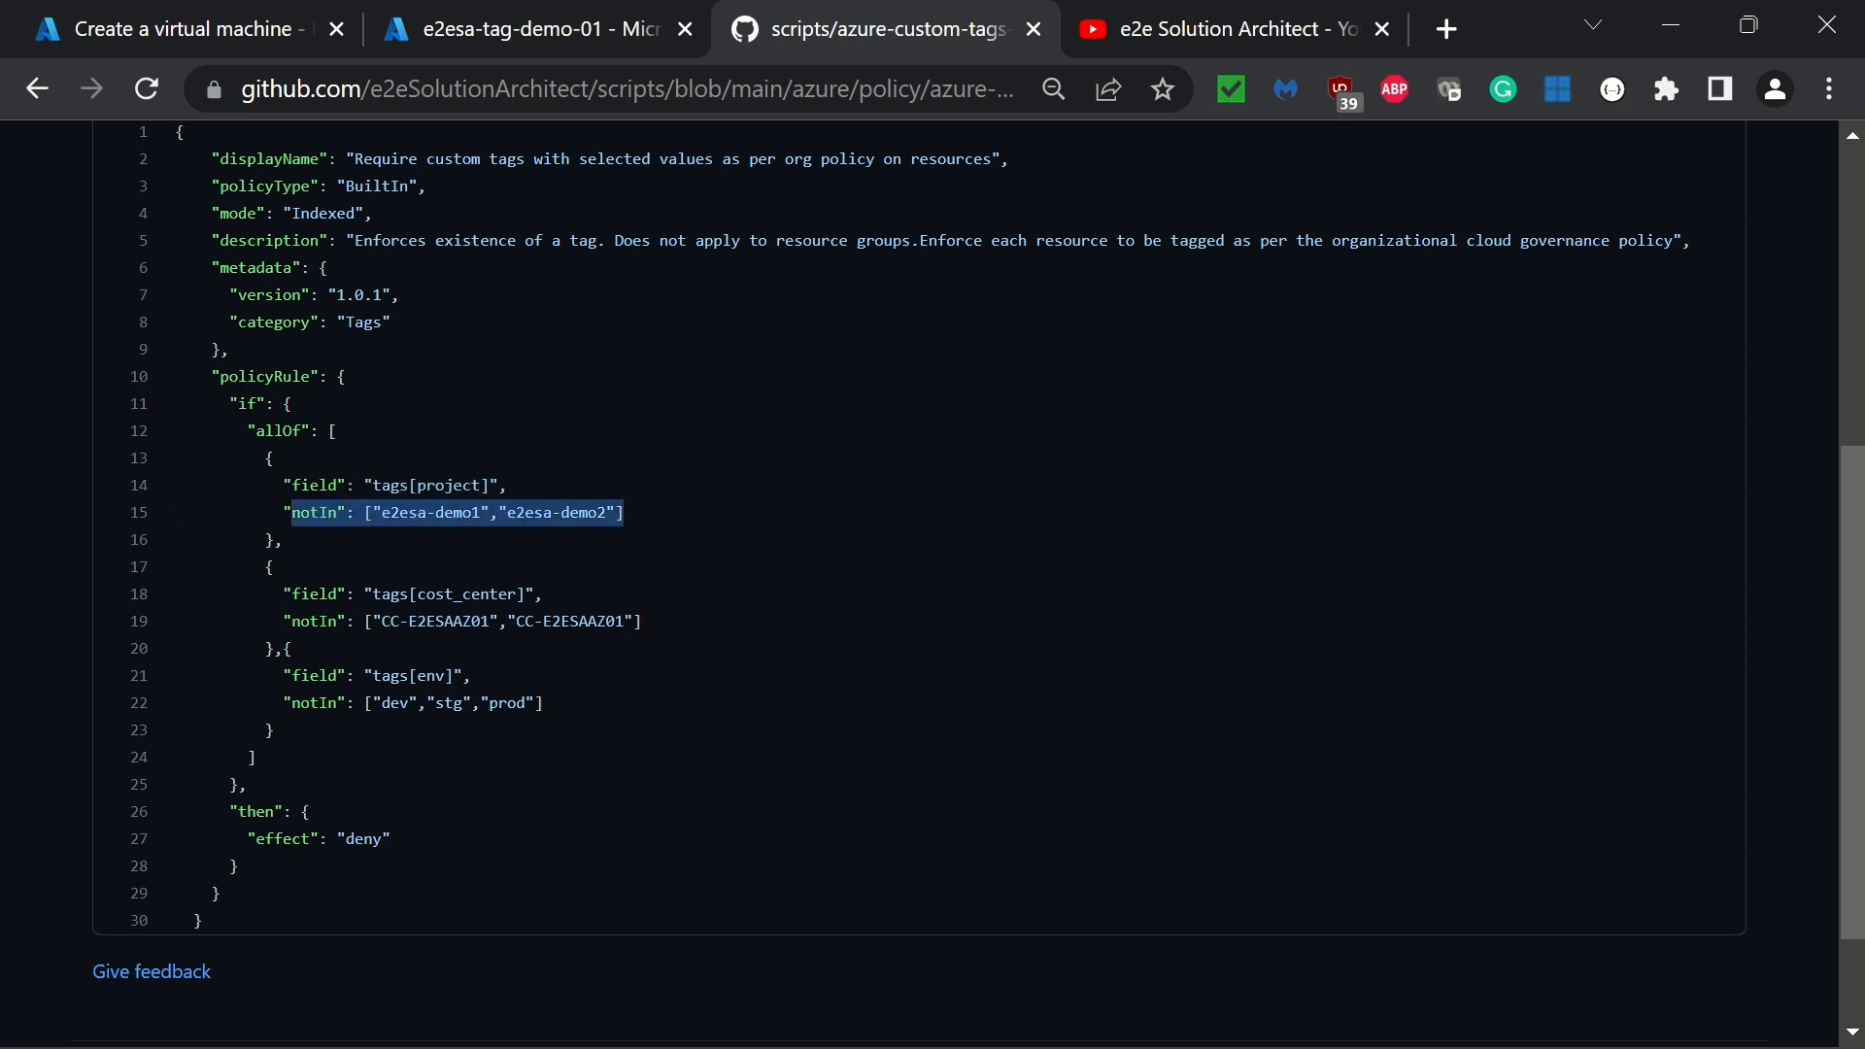
left_click(447, 520)
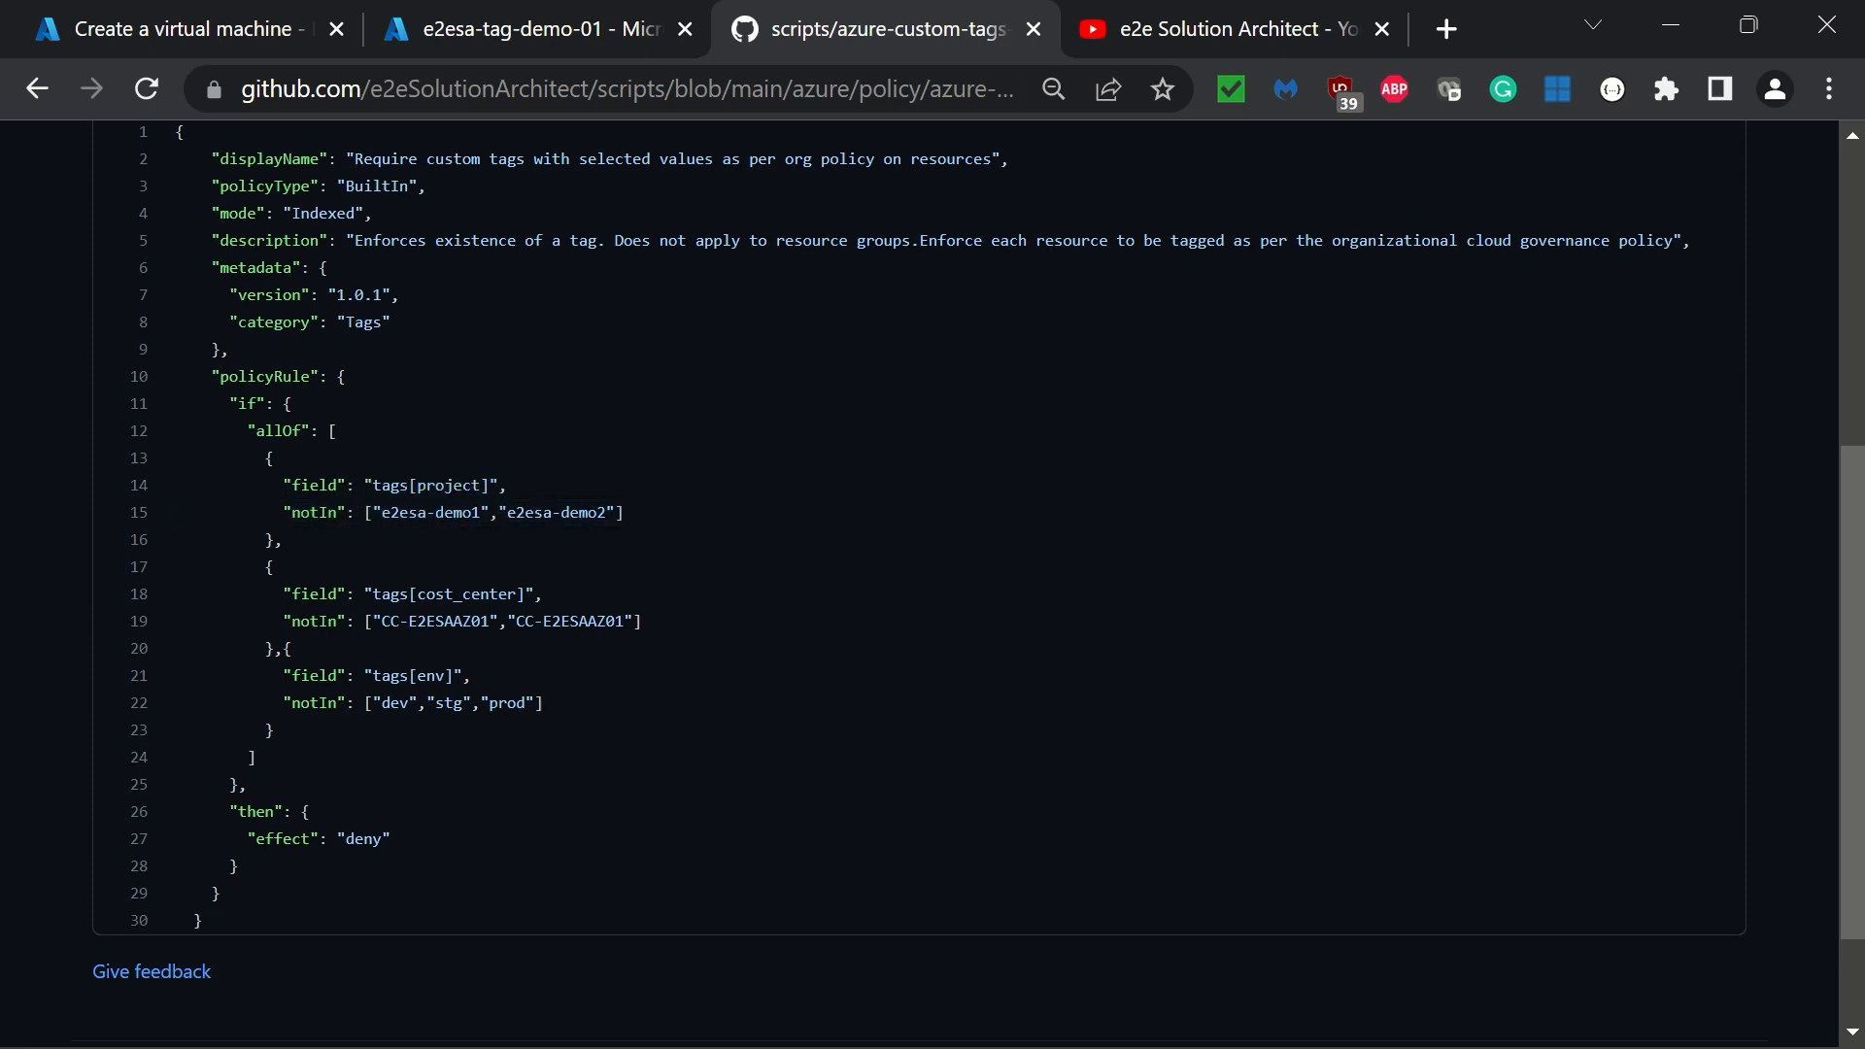
left_click_drag(615, 511, 373, 512)
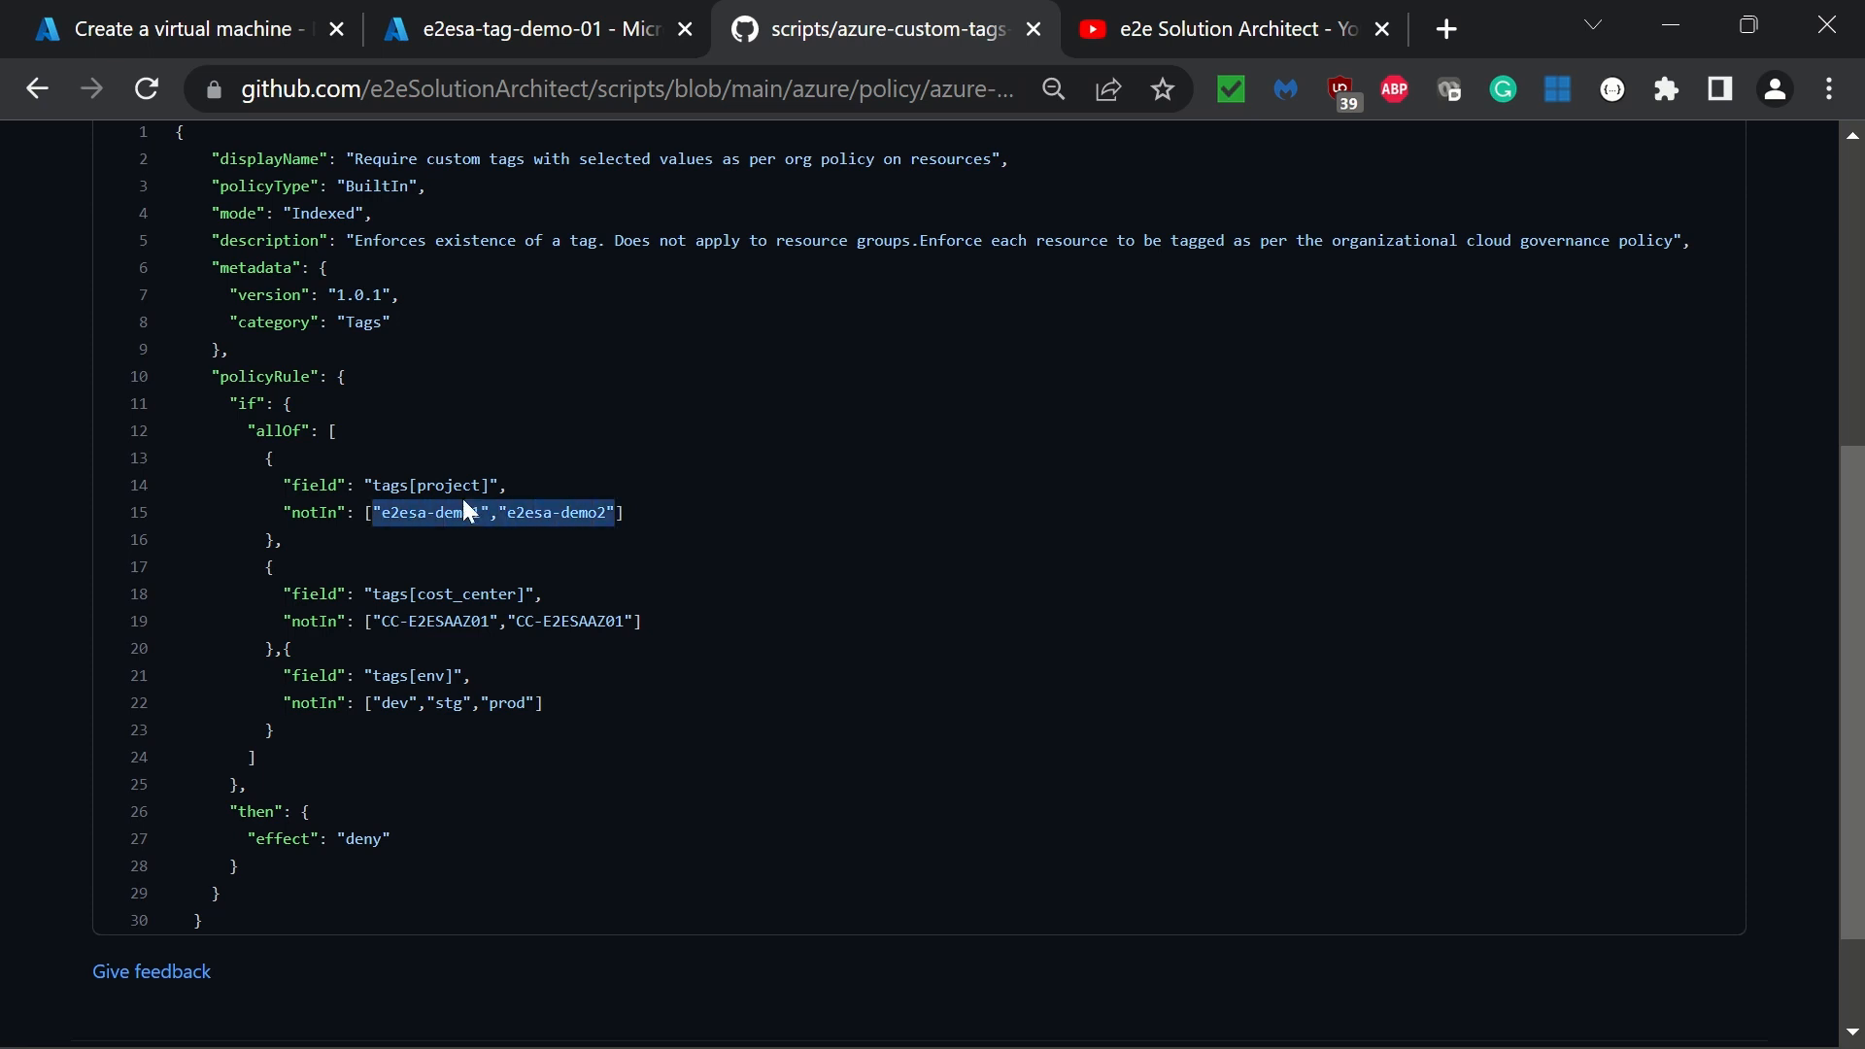
double_click(448, 484)
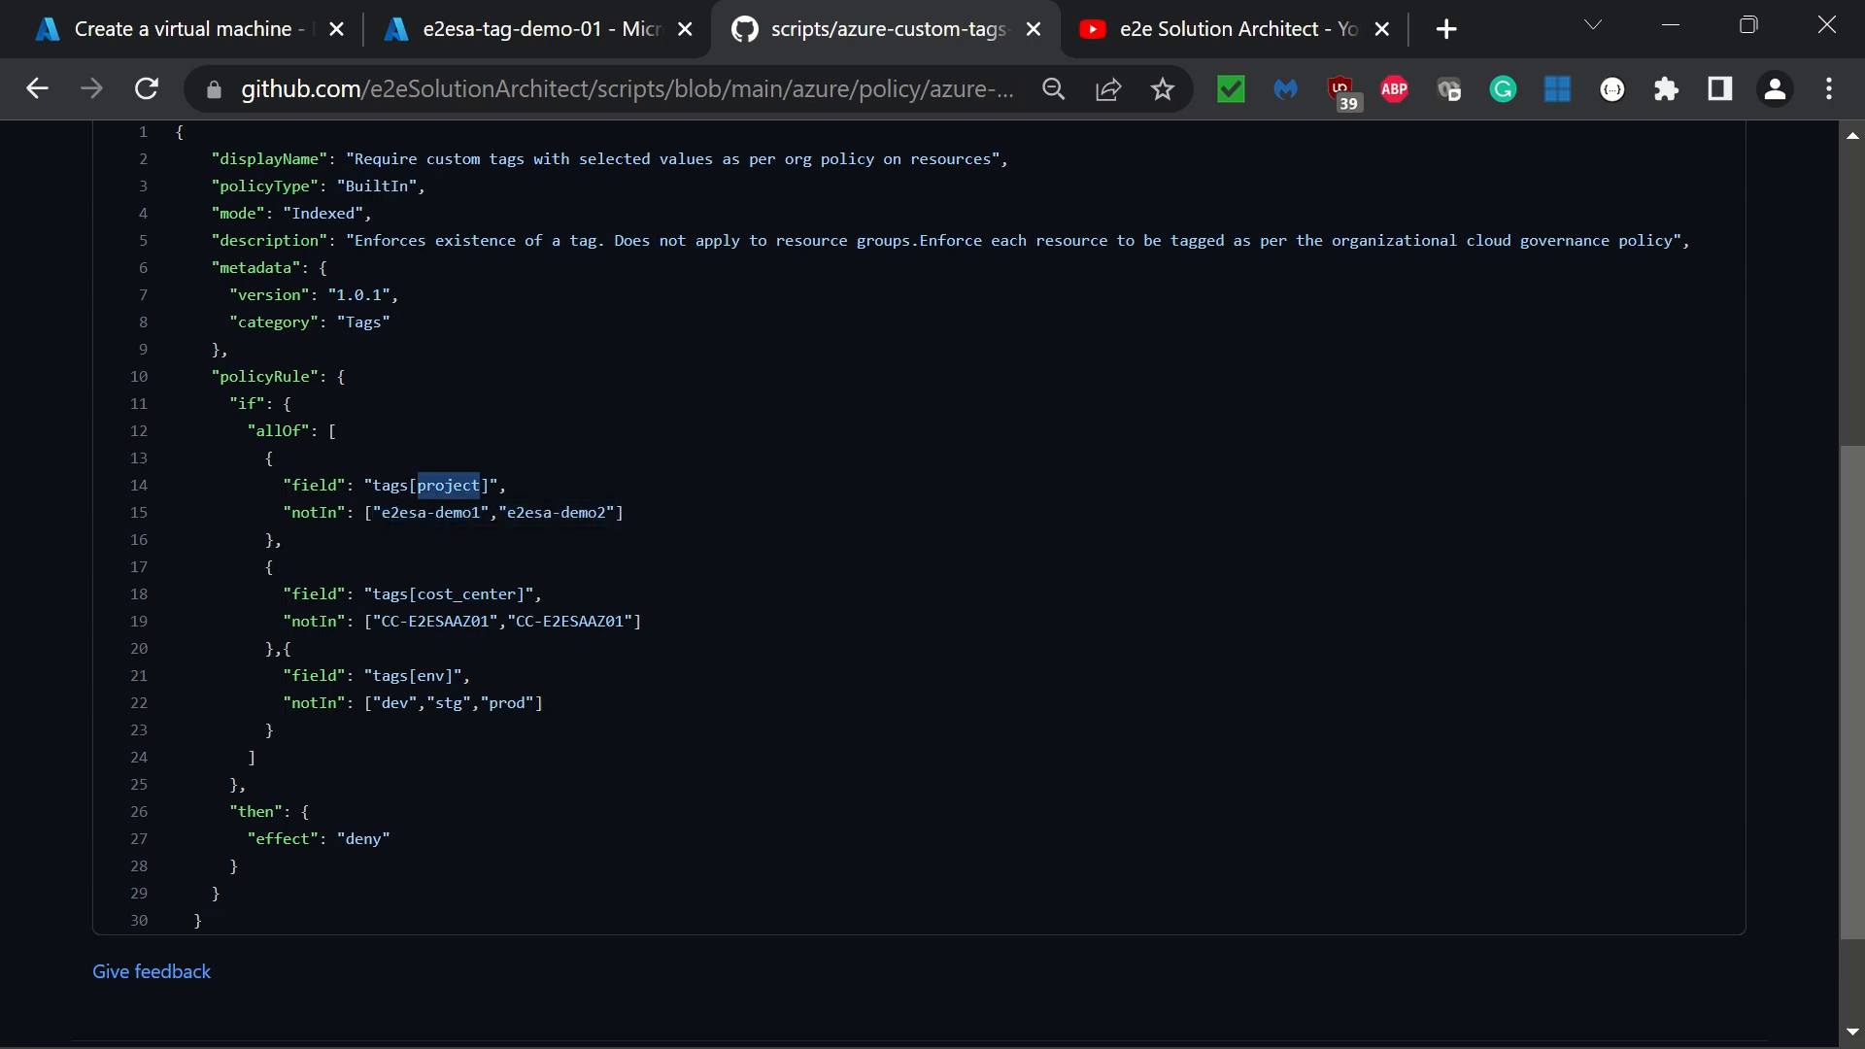
left_click_drag(382, 512, 615, 512)
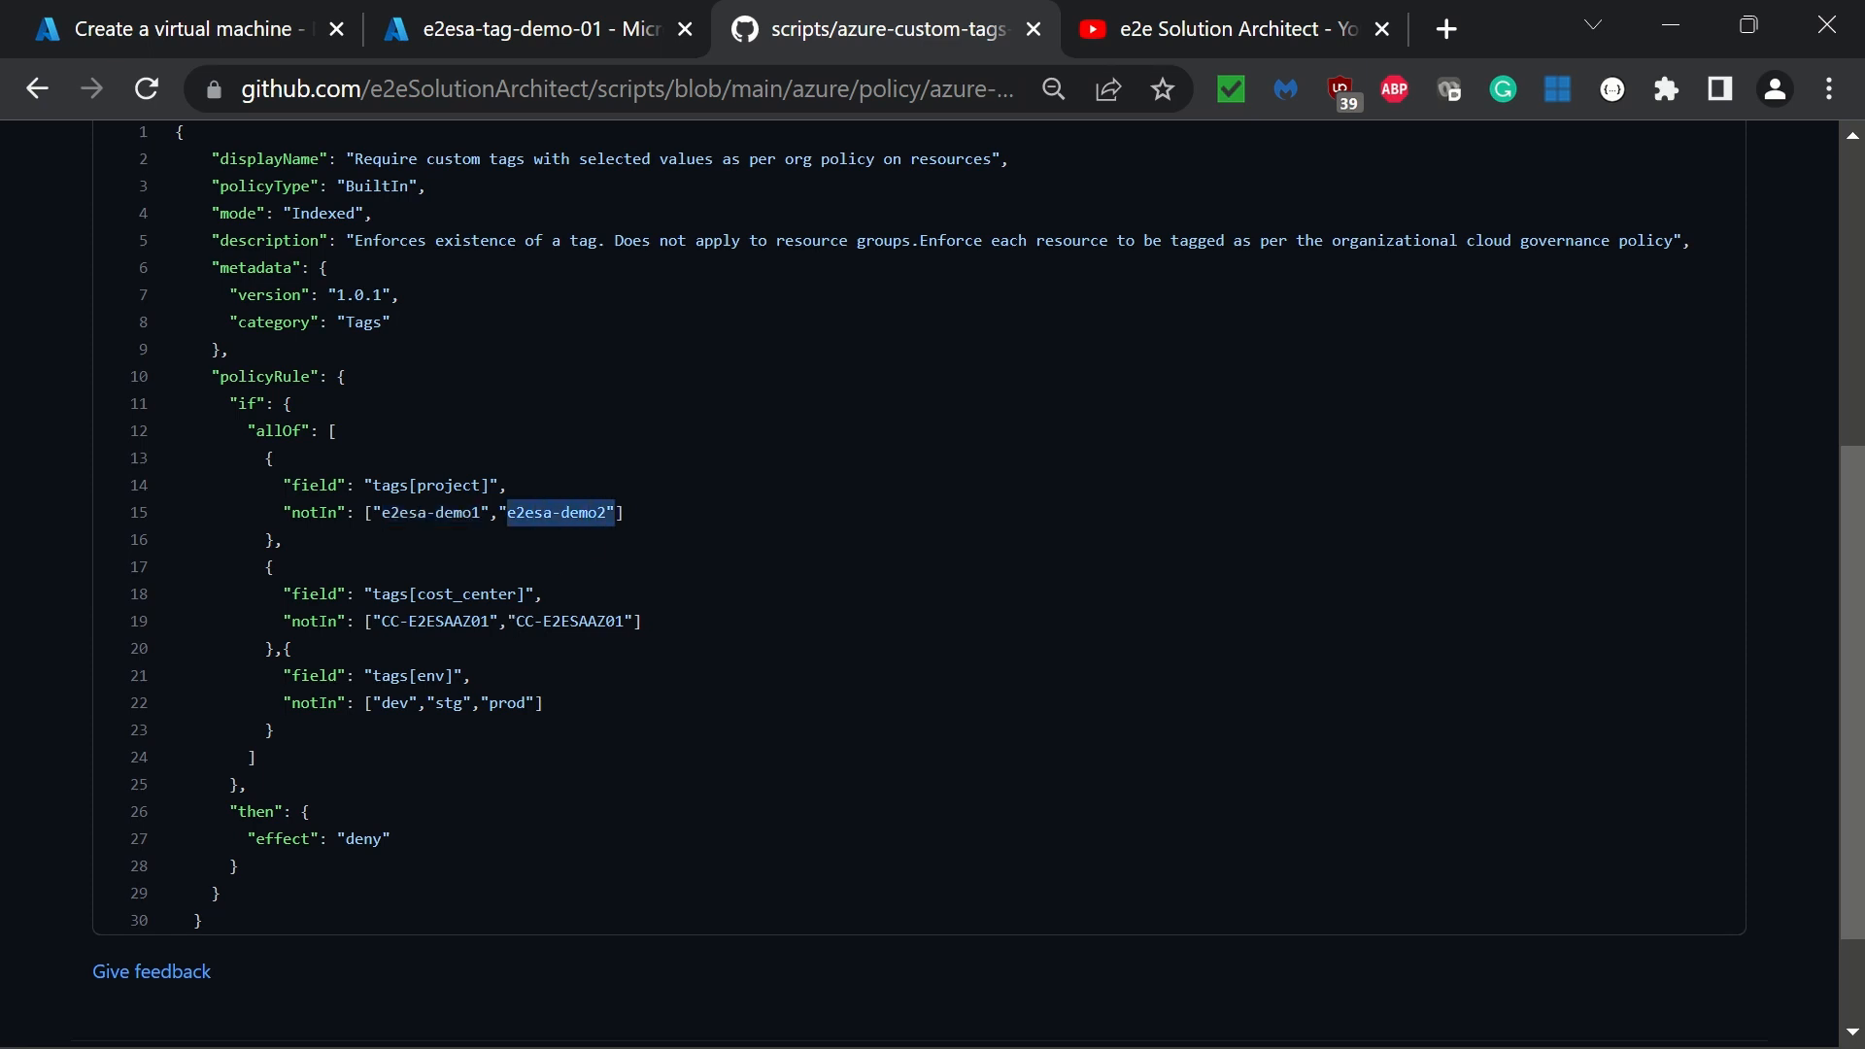
left_click_drag(373, 621, 649, 621)
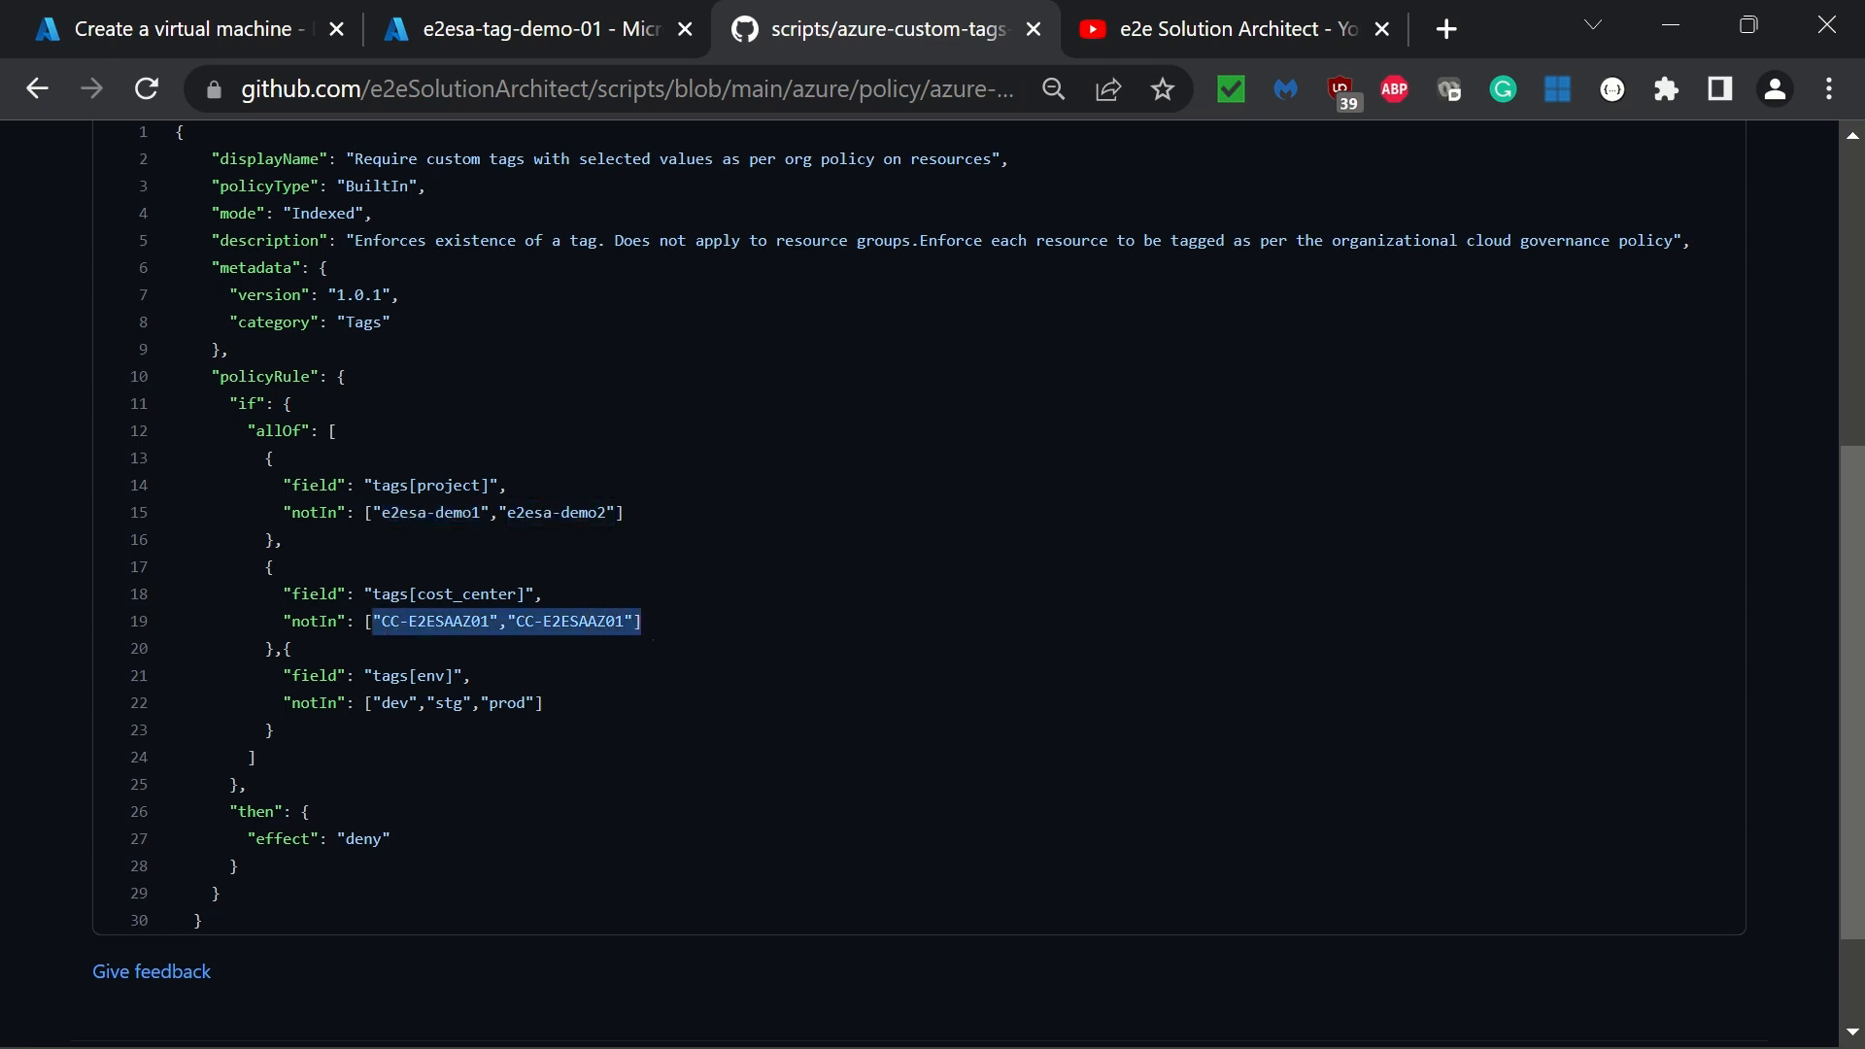
left_click(720, 650)
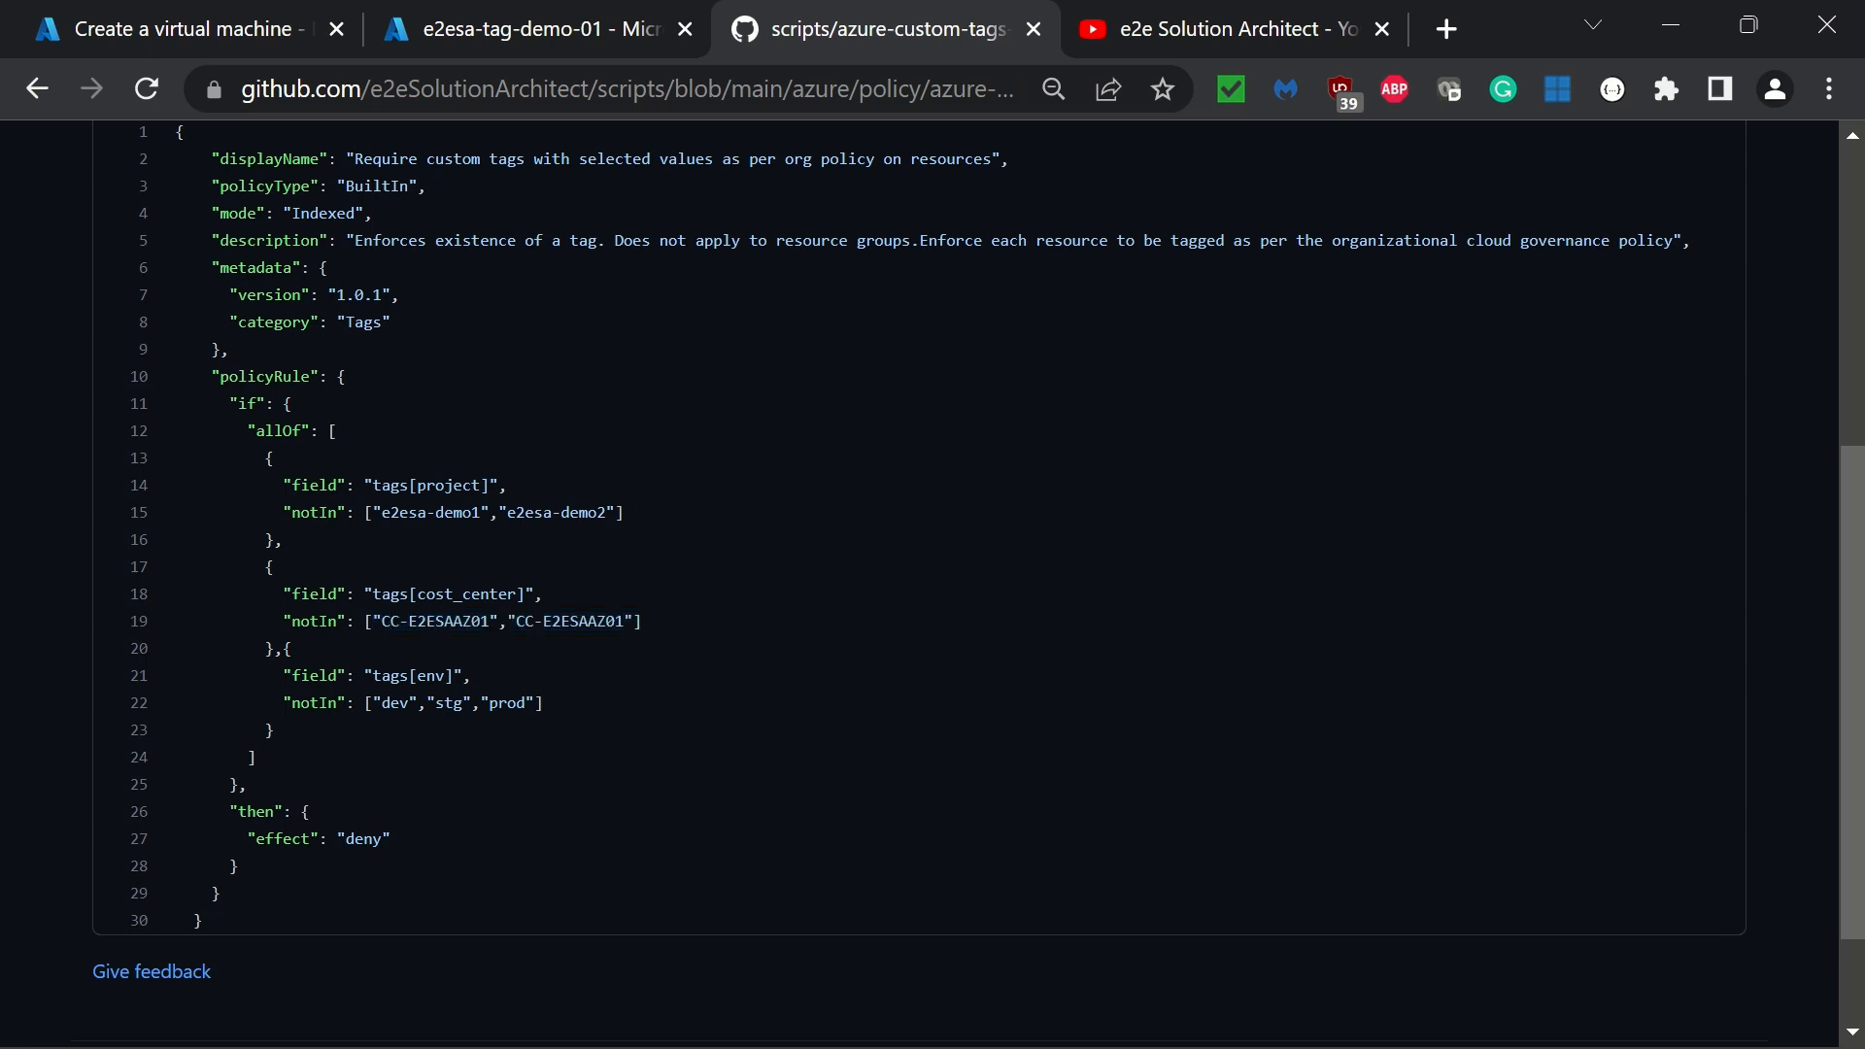
Step: Examine the notIn value list for the env tag and the overall structure of the list-allow-deny policy
double_click(431, 676)
left_click(579, 723)
scroll(579, 723, "down", 1)
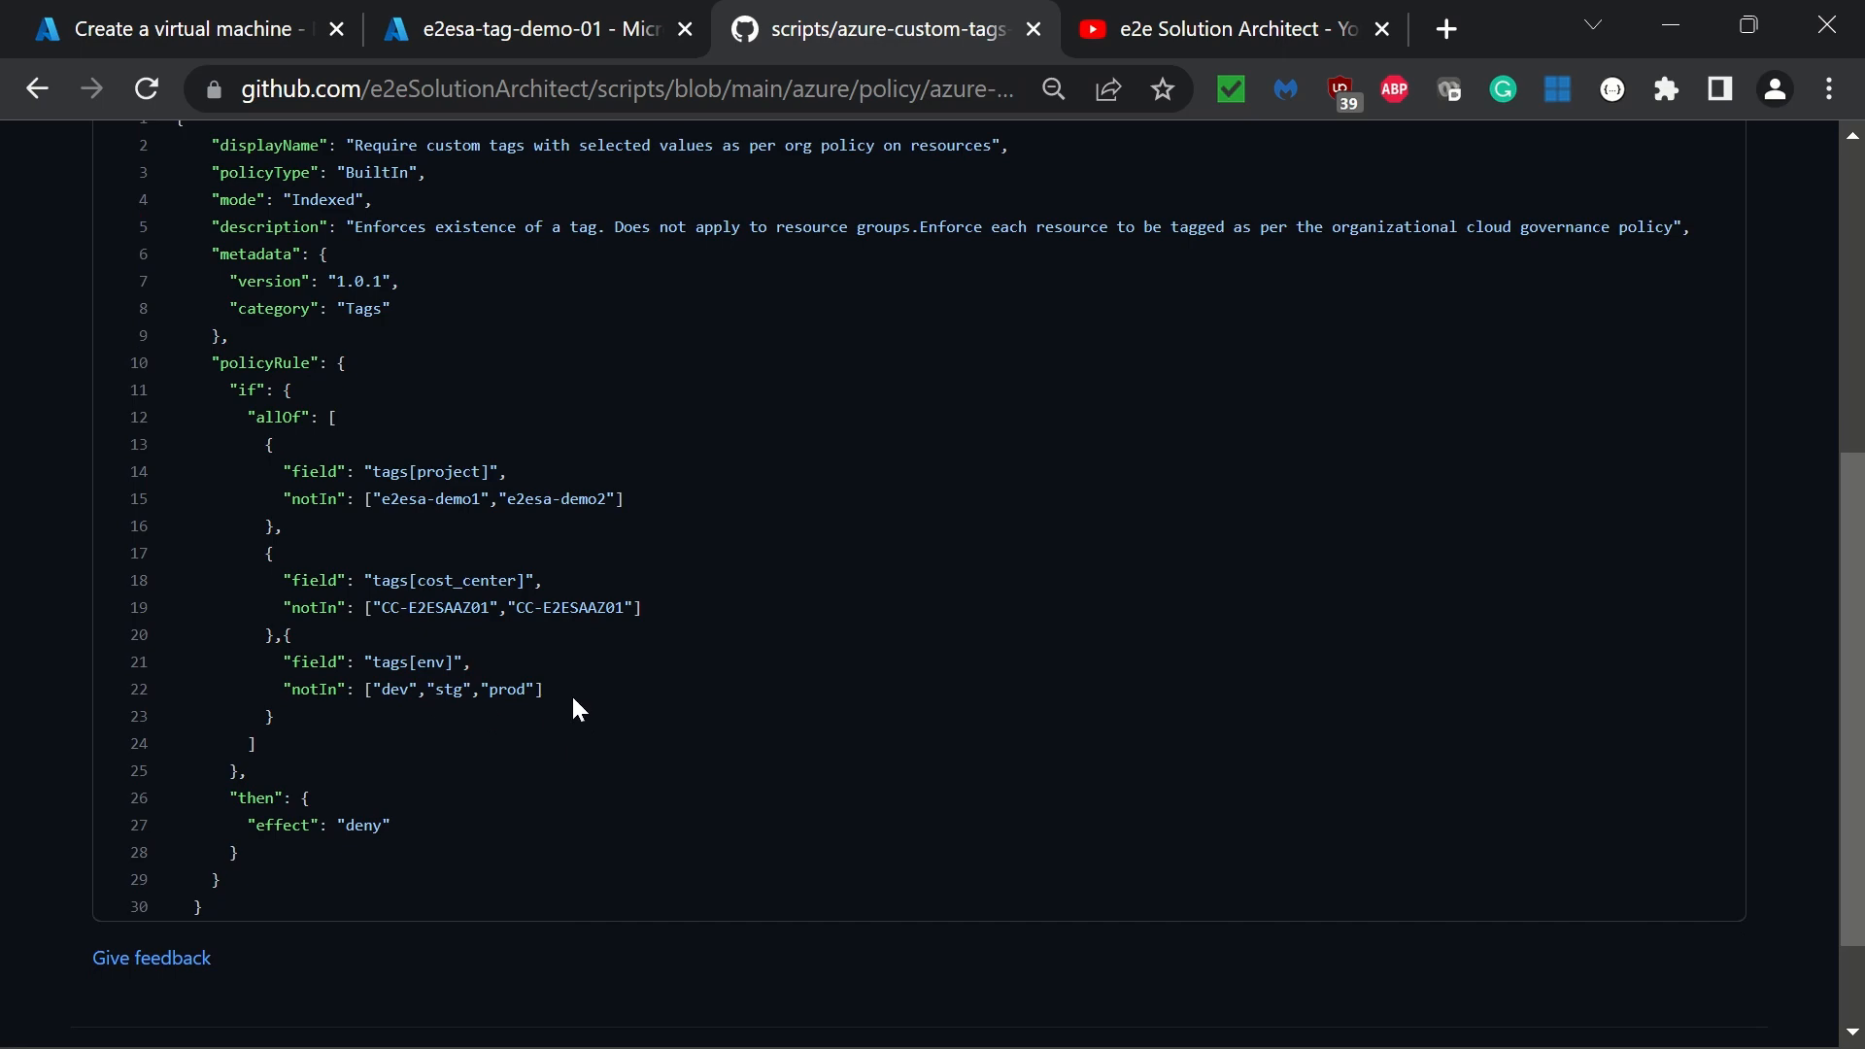
scroll(571, 693, "up", 6)
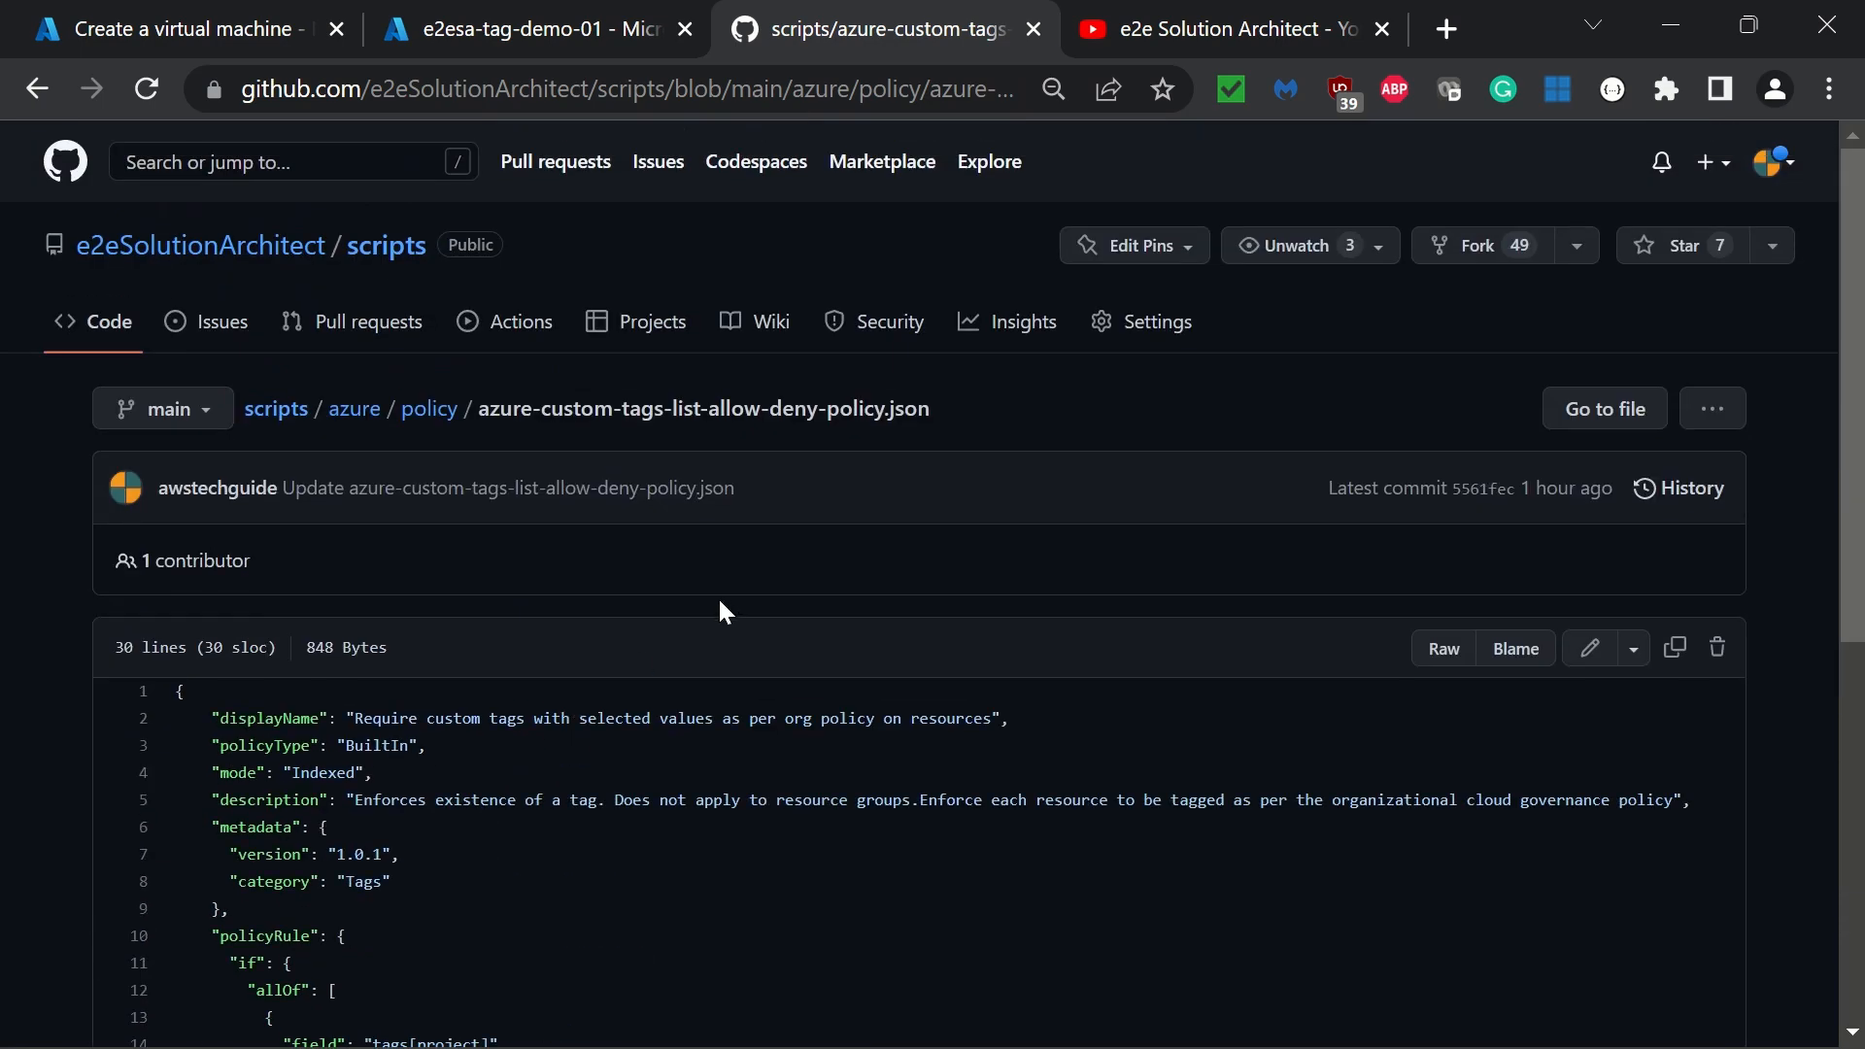
scroll(720, 602, "down", 5)
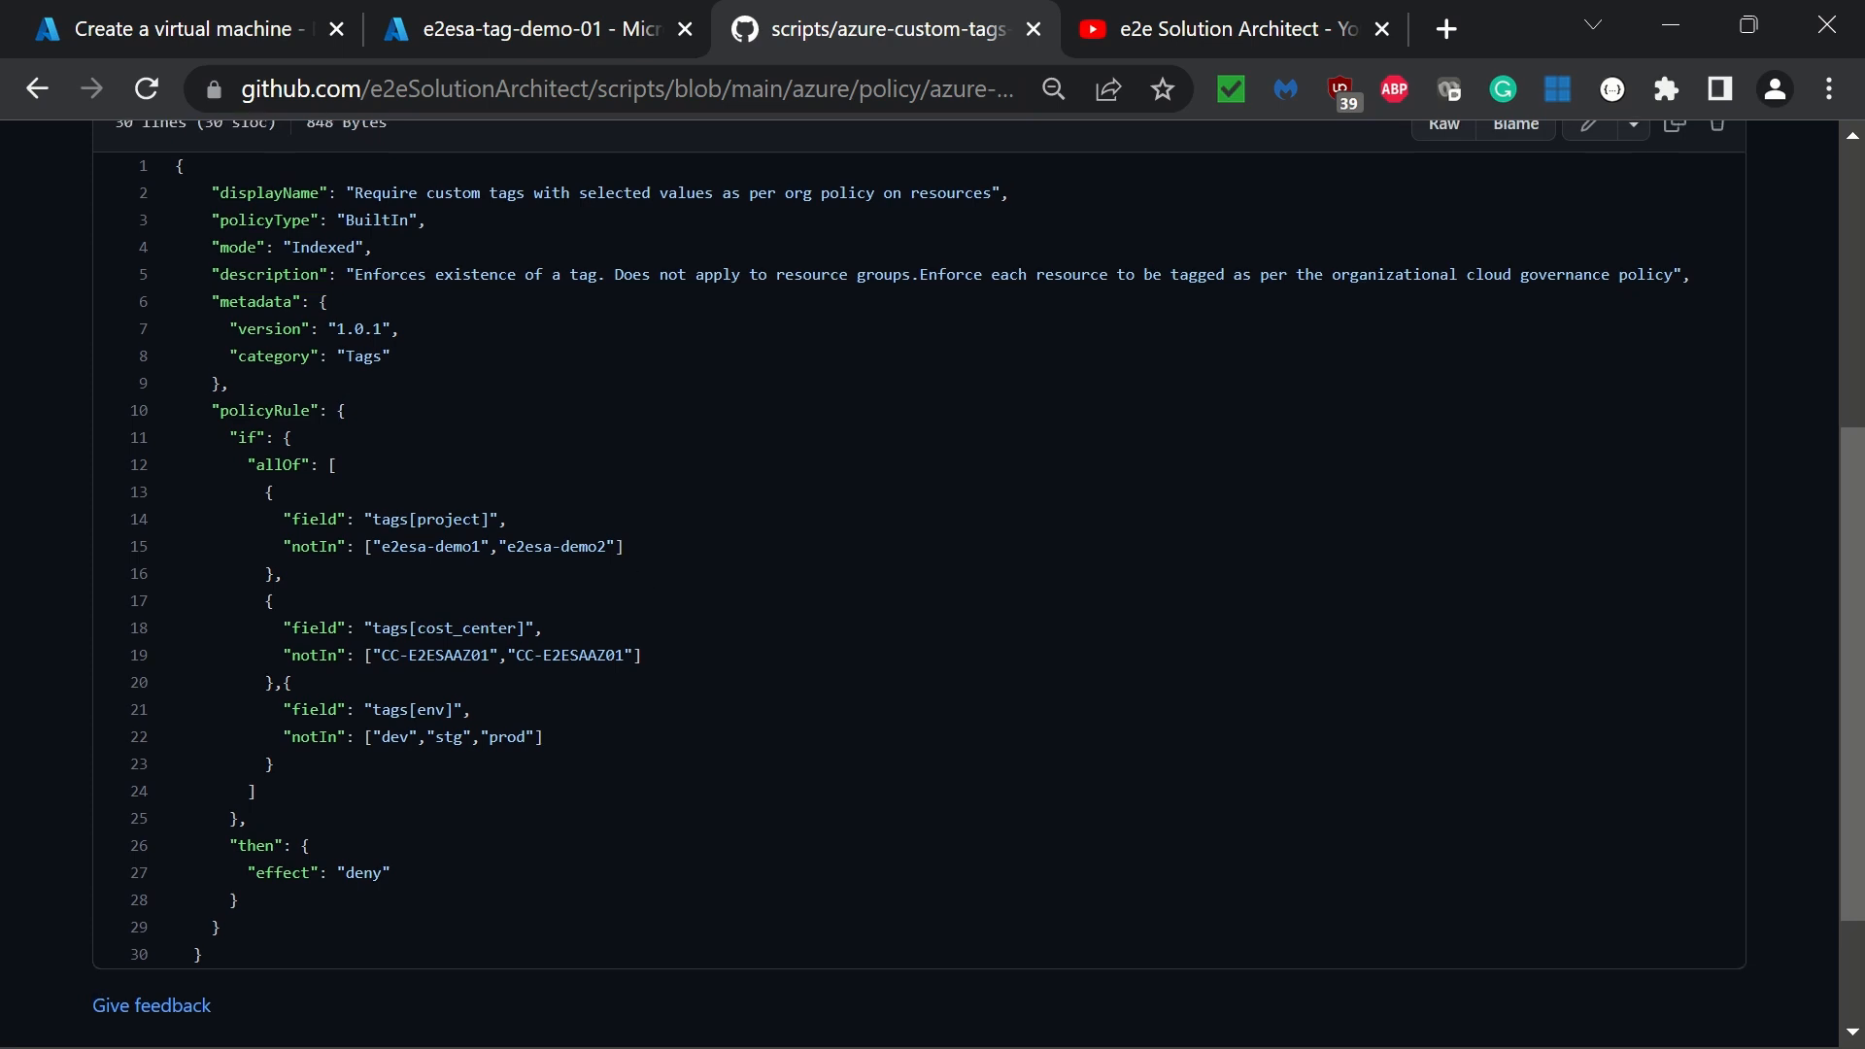
Step: Copy the full list-allow-deny policy JSON and start a new policy definition in Azure Policy
left_click_drag(176, 165, 311, 954)
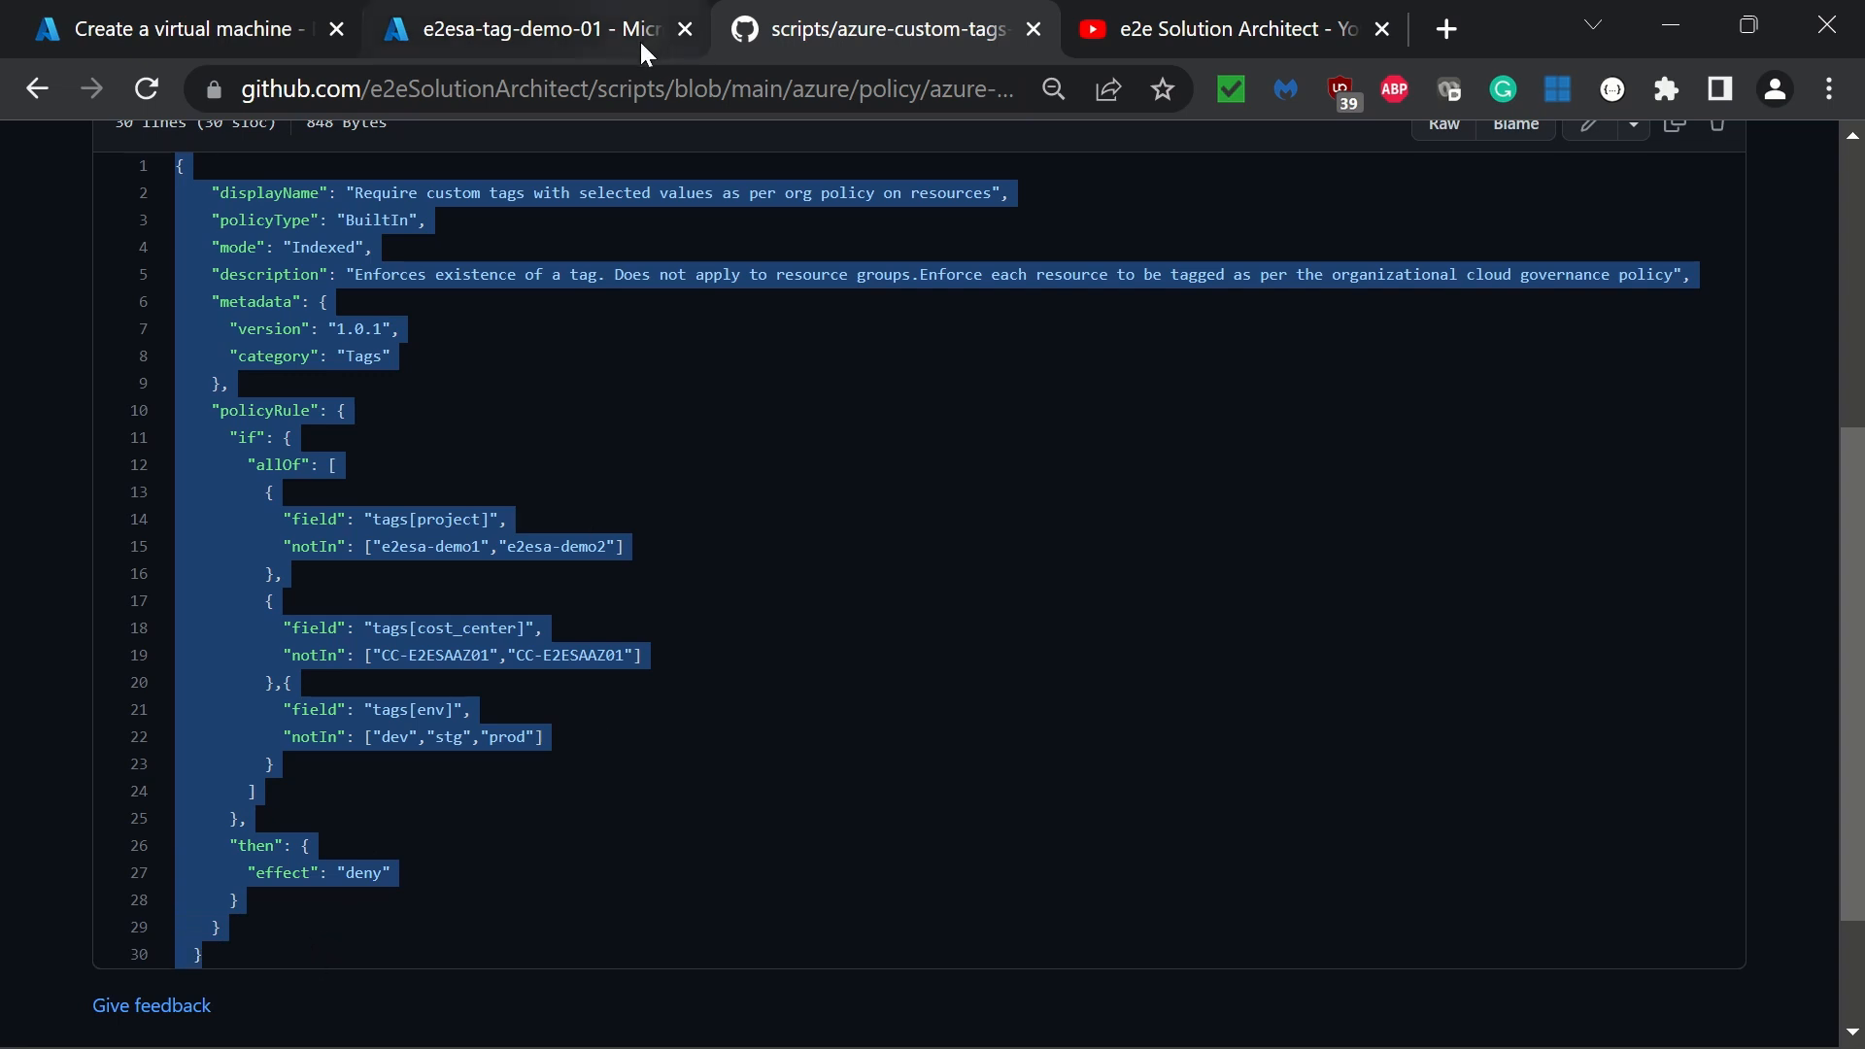
left_click(480, 19)
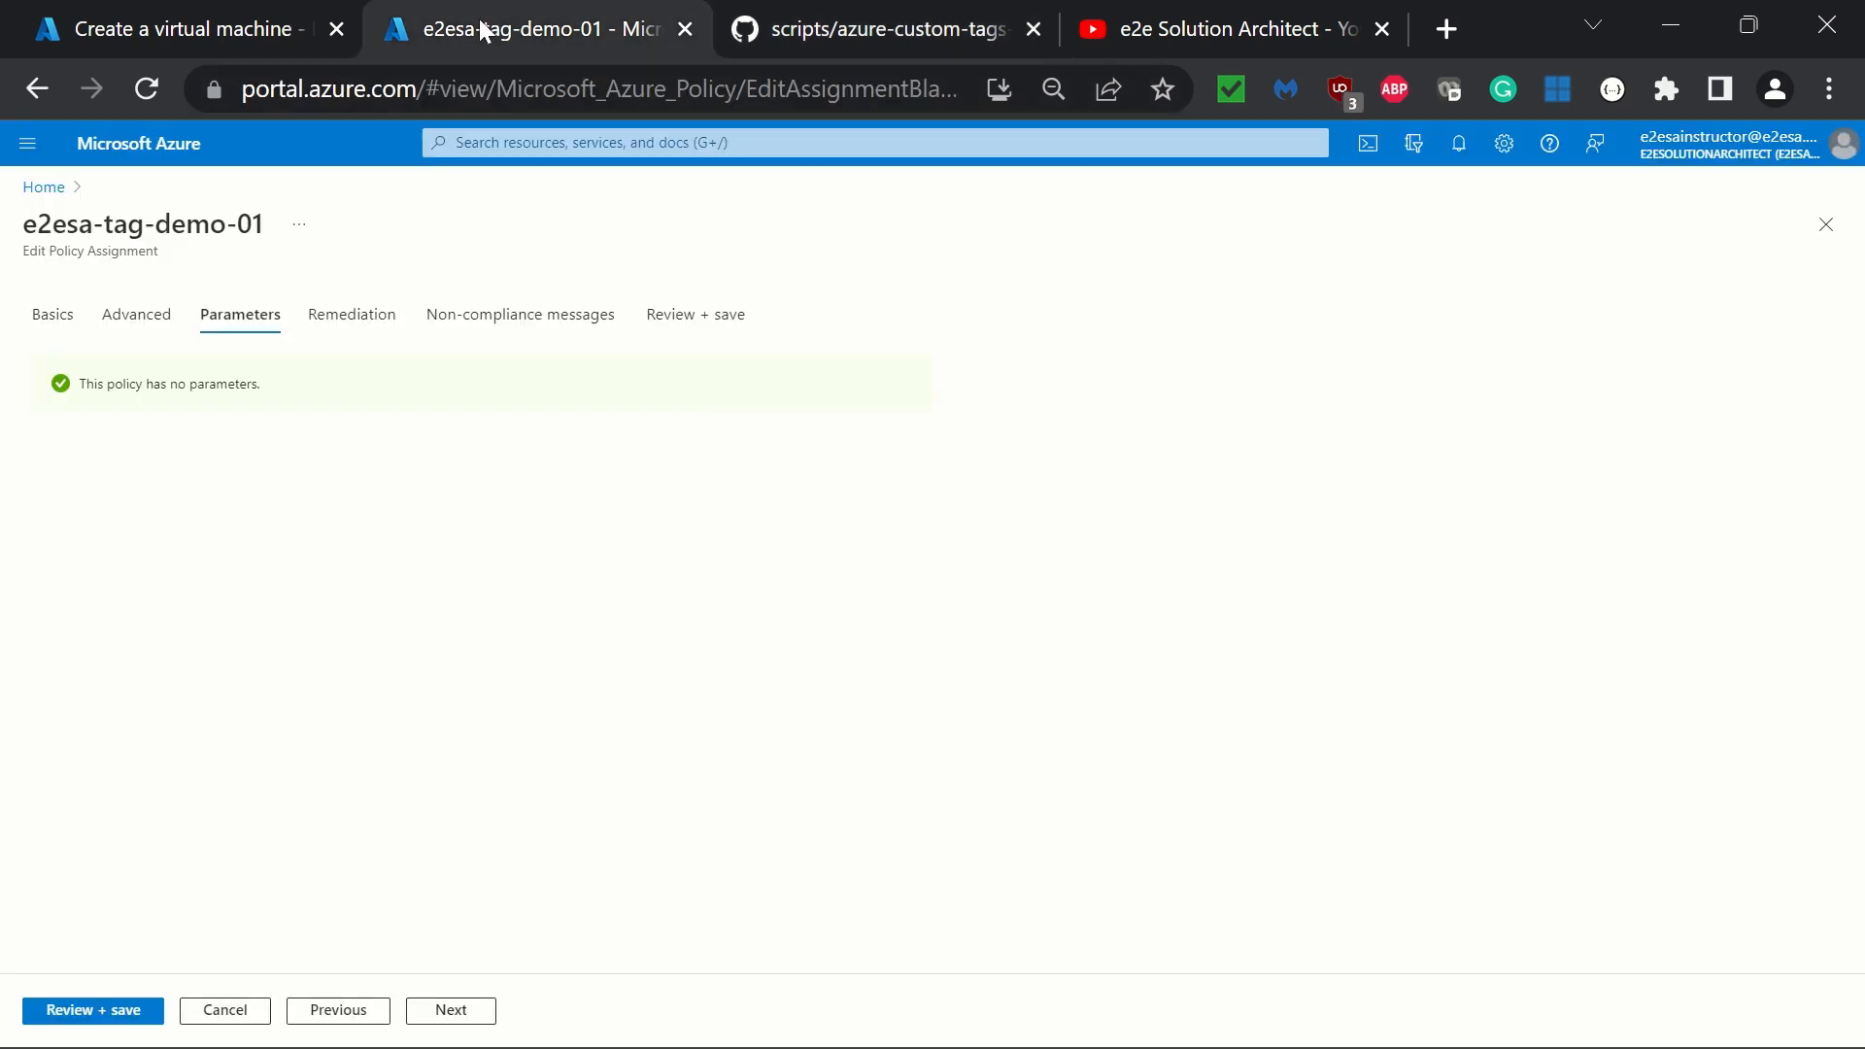
left_click(183, 15)
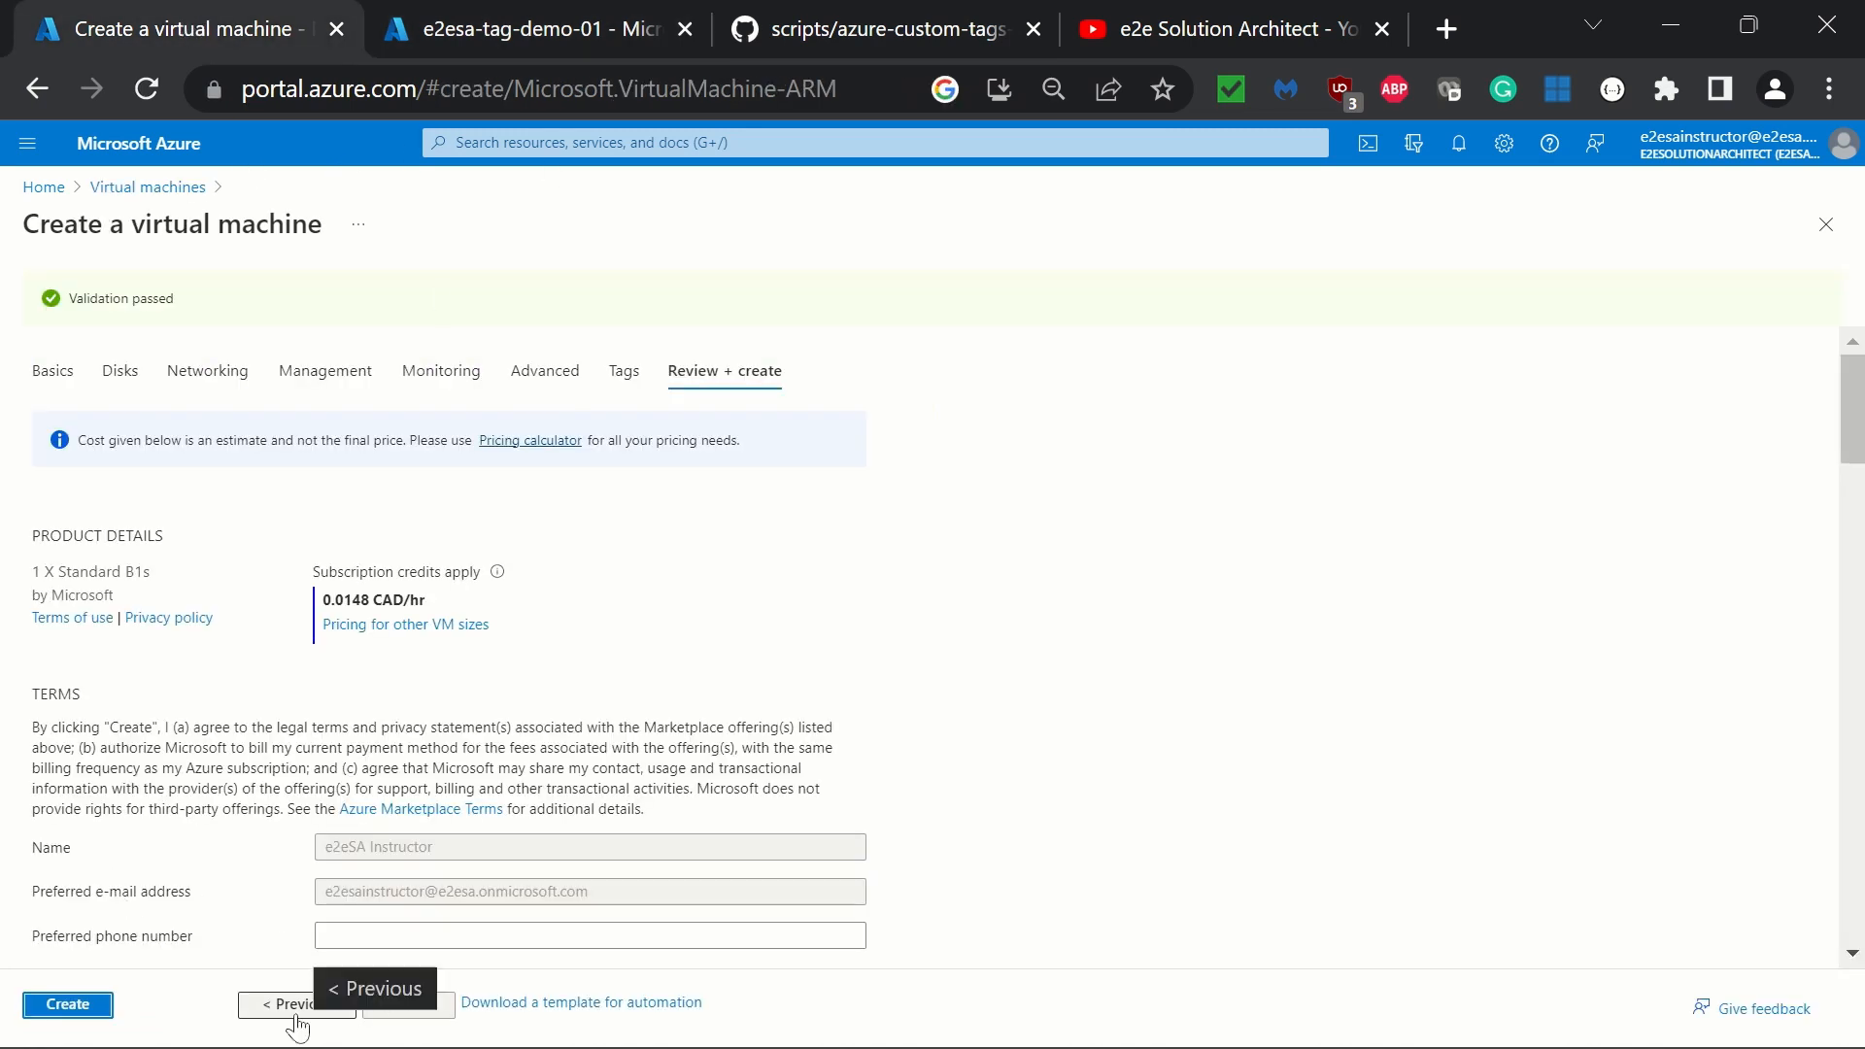
left_click(128, 199)
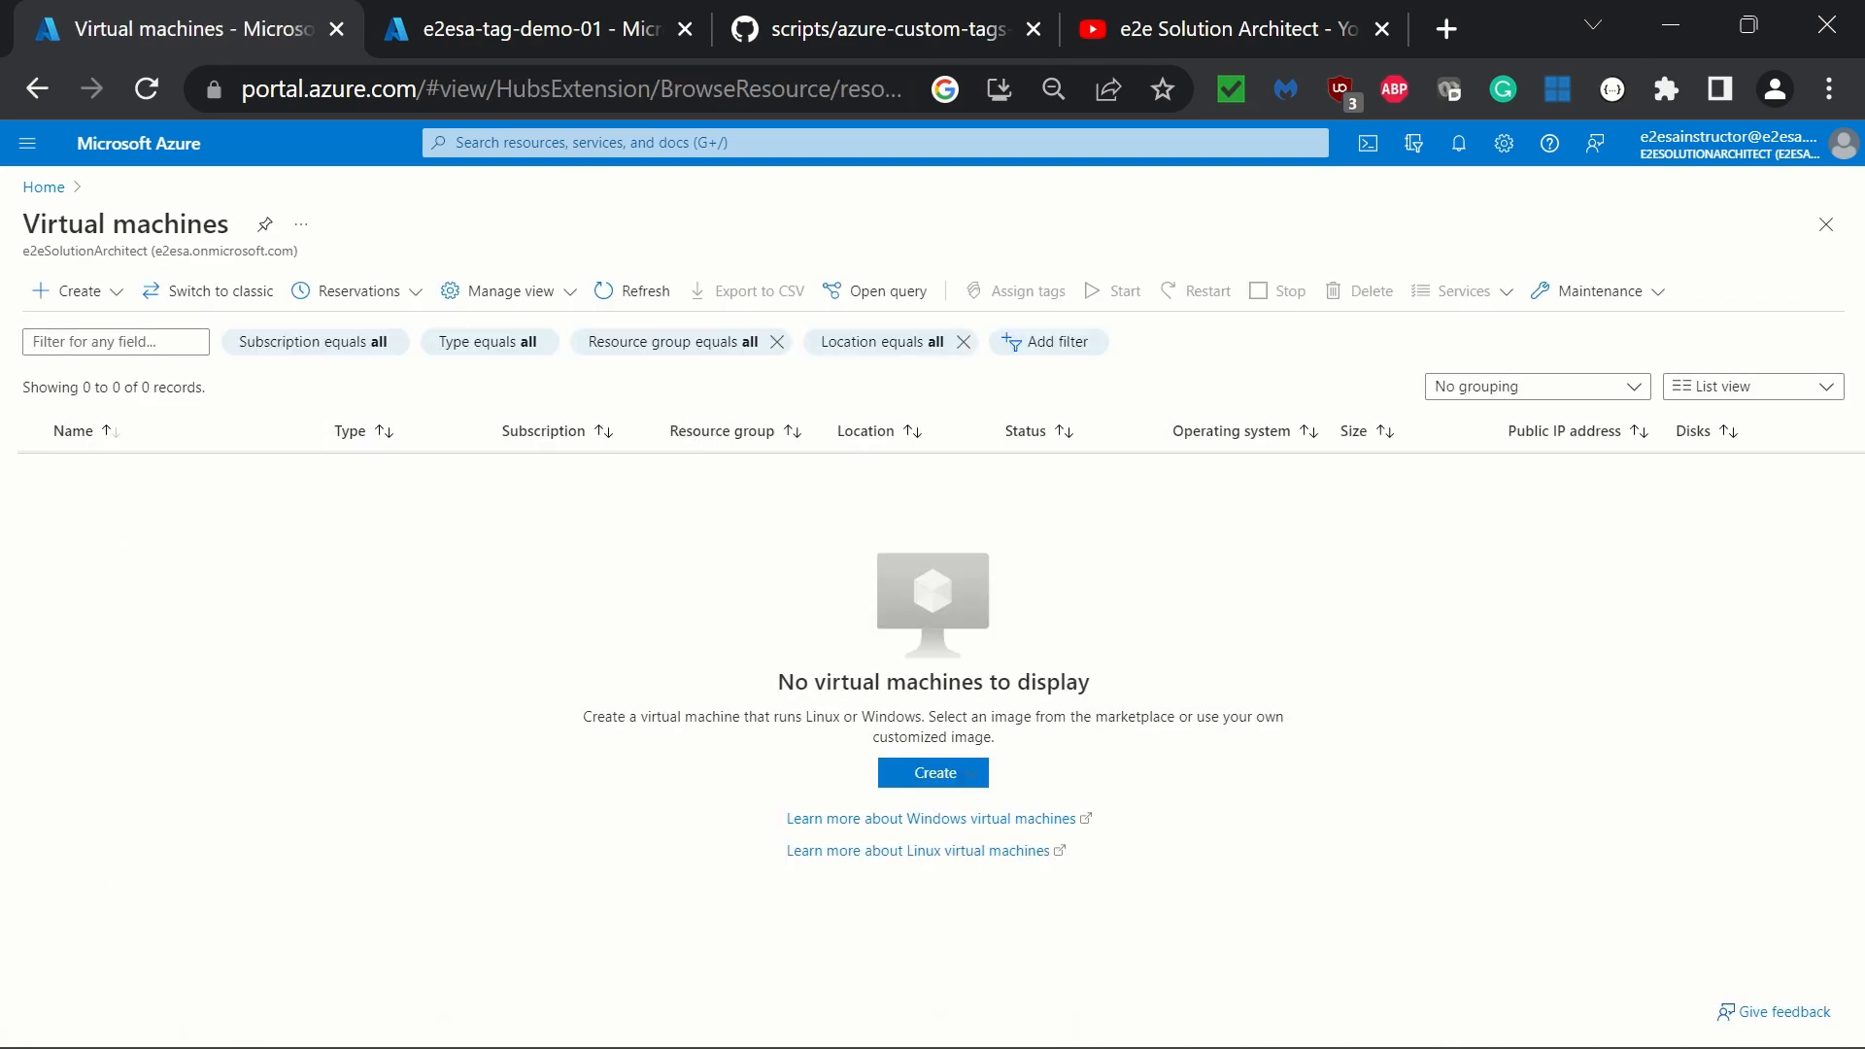
left_click(582, 142)
left_click(591, 528)
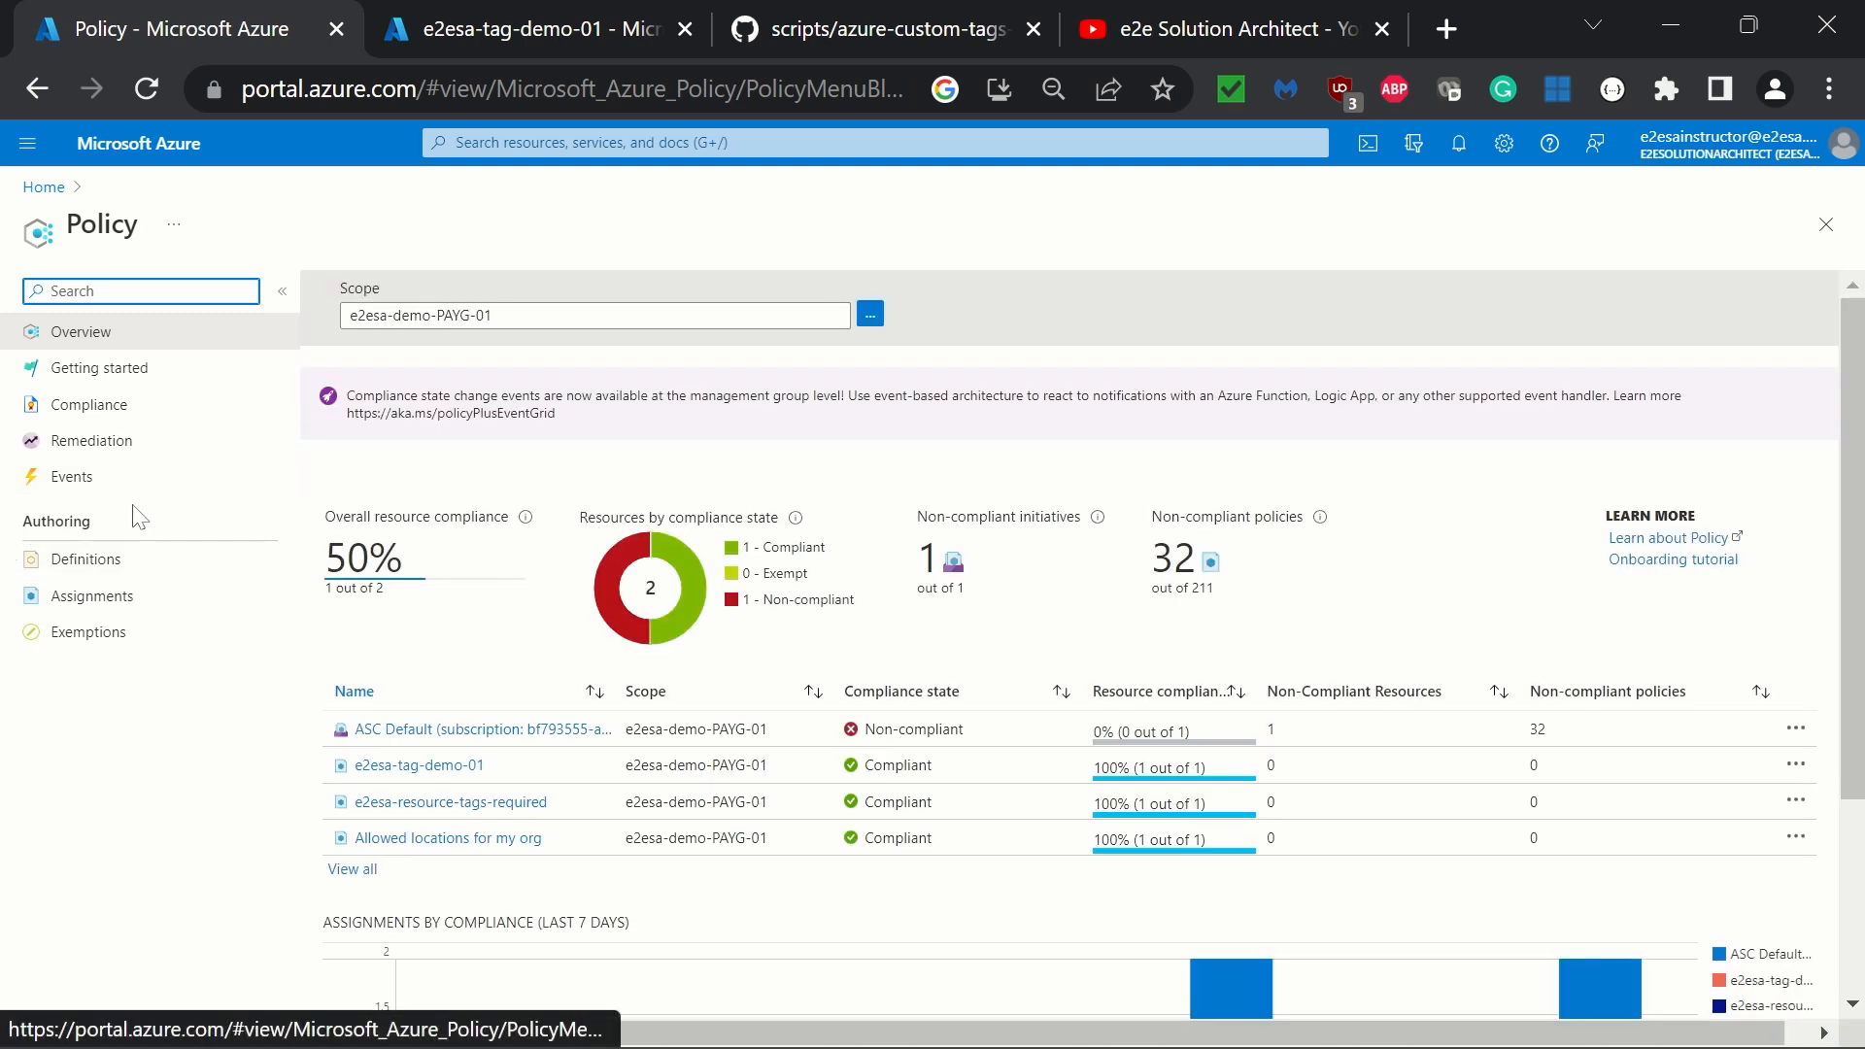
left_click(86, 563)
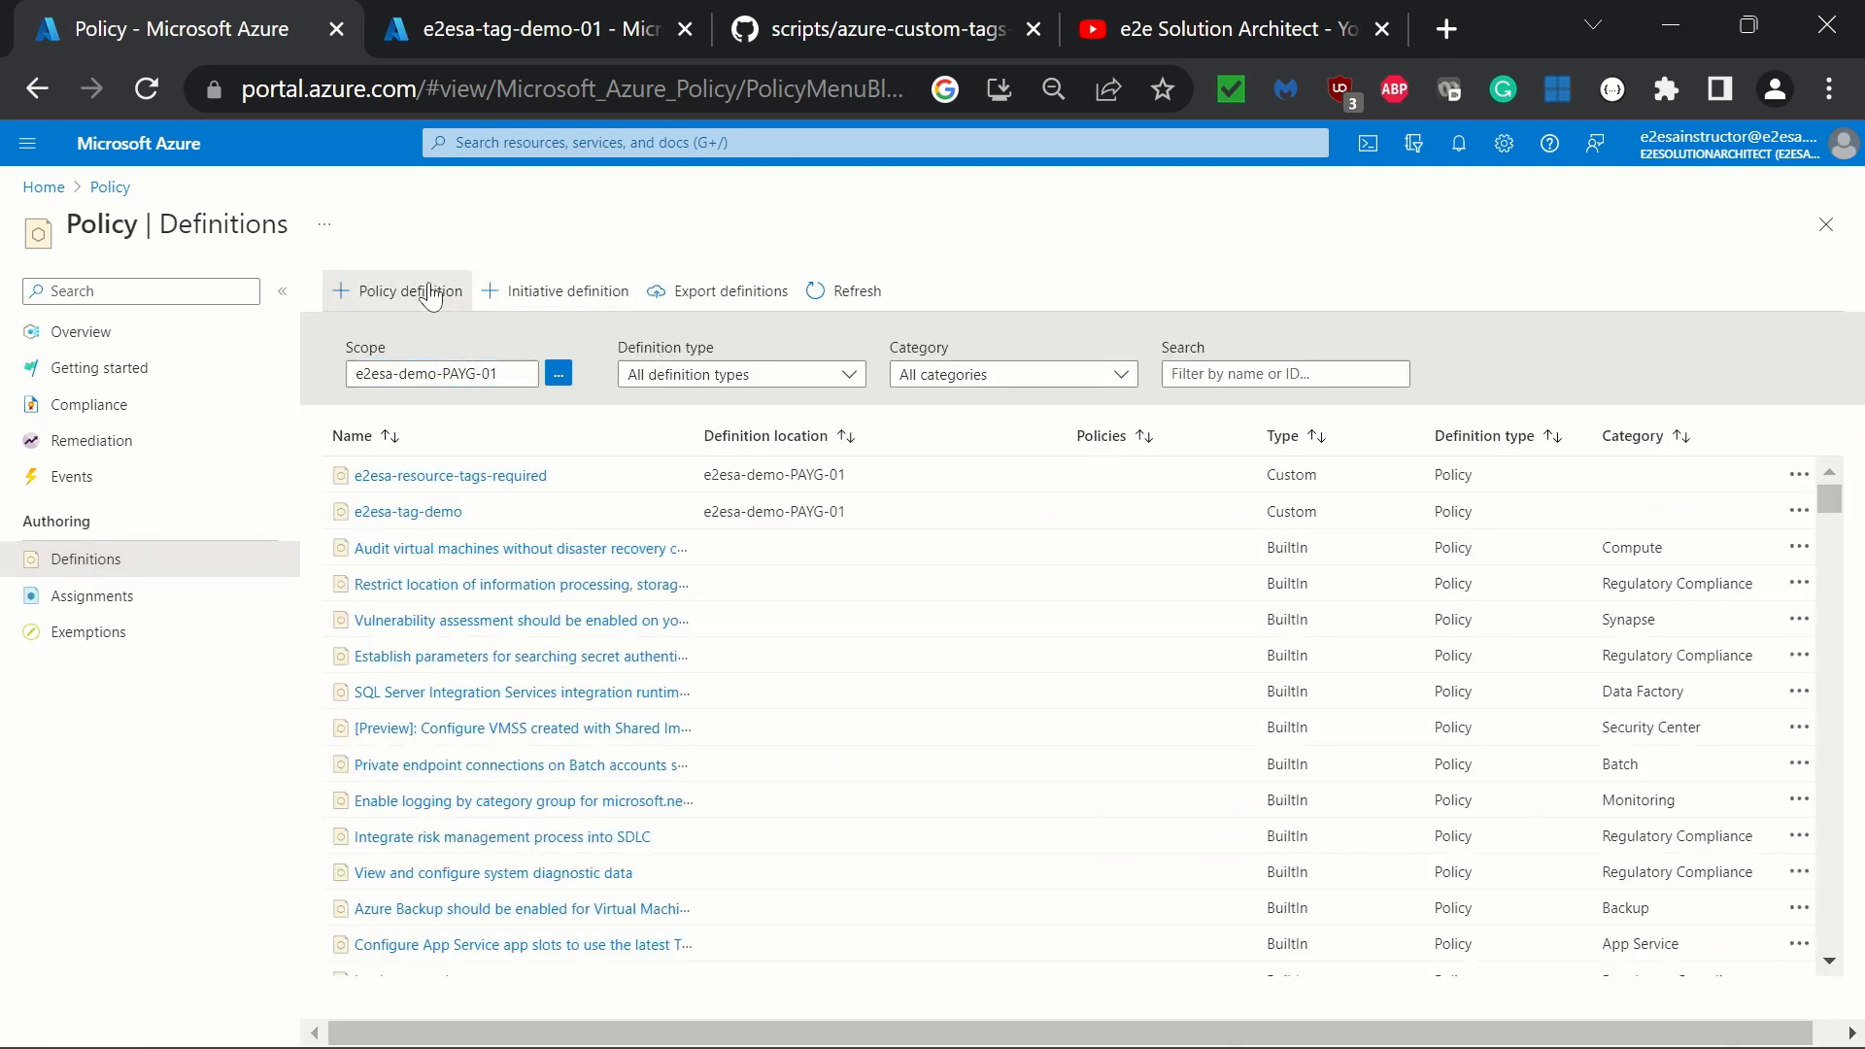
left_click(430, 293)
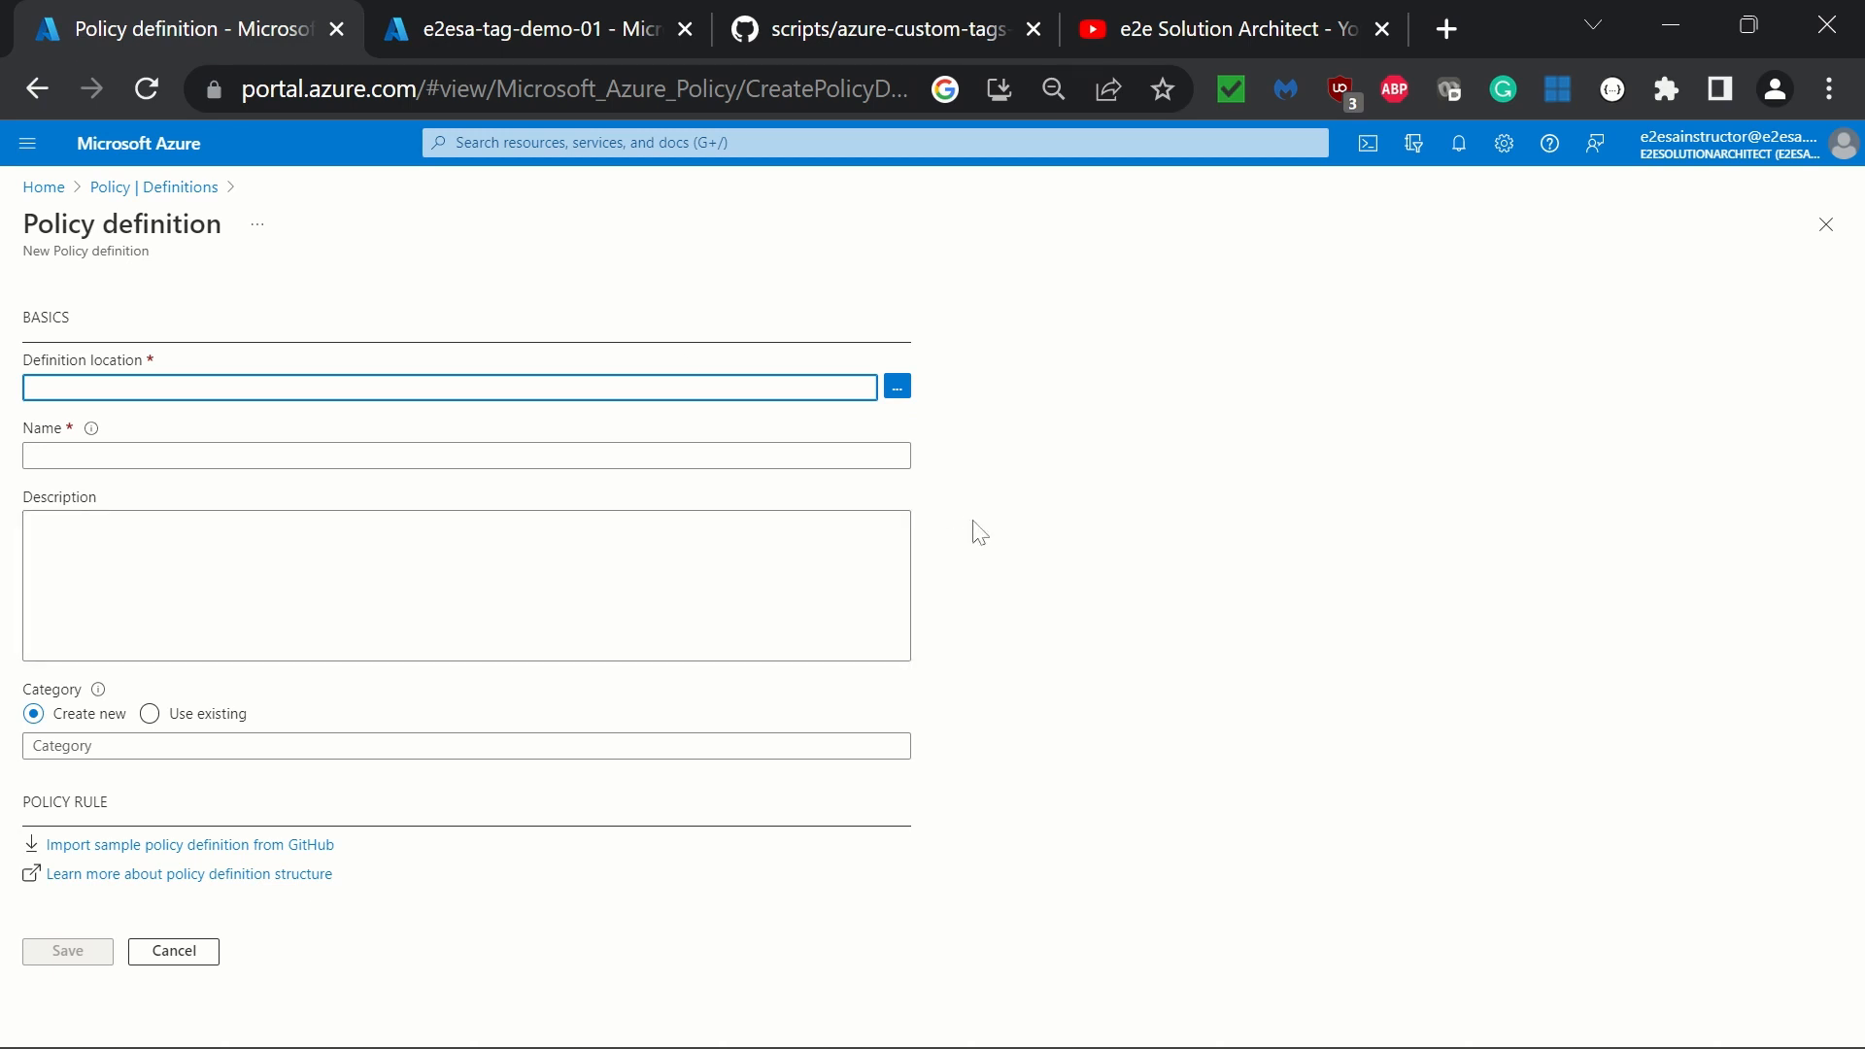
Step: Set the new policy definition's location to the e2esa-demo-PAYG-01 subscription
left_click(898, 387)
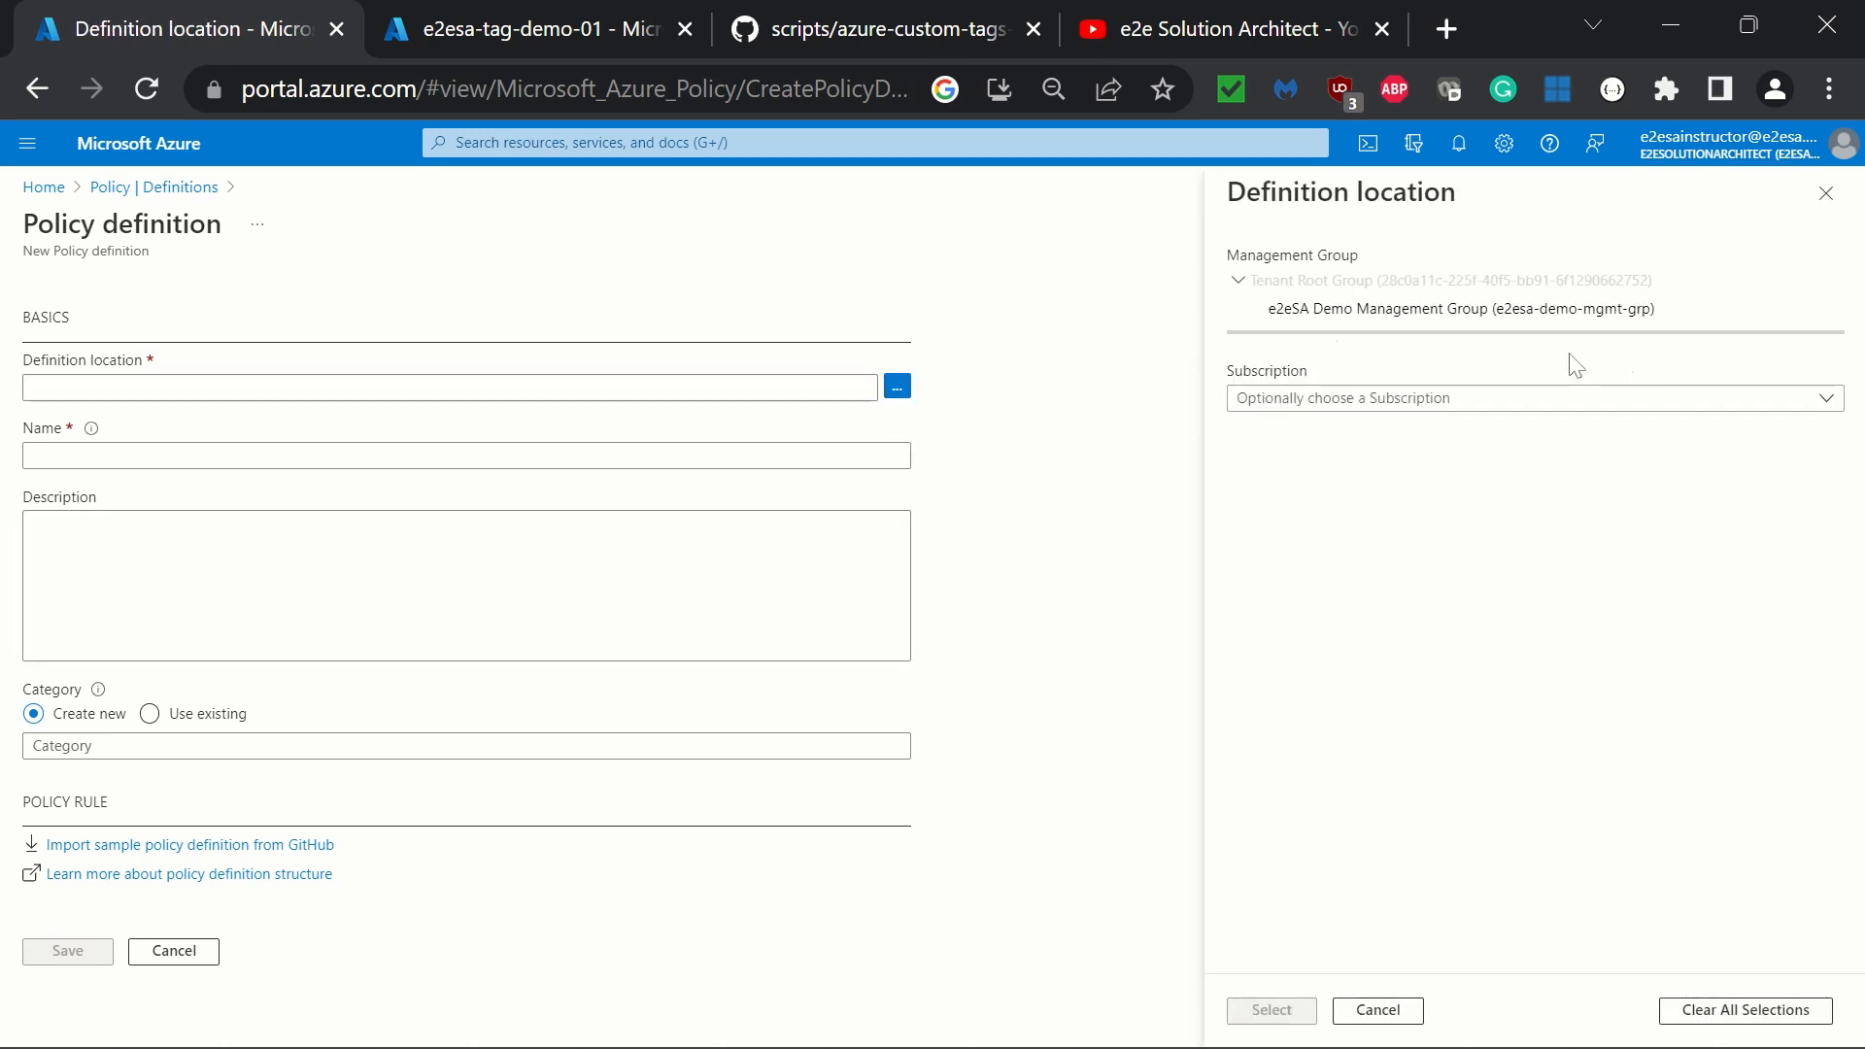
left_click(1593, 400)
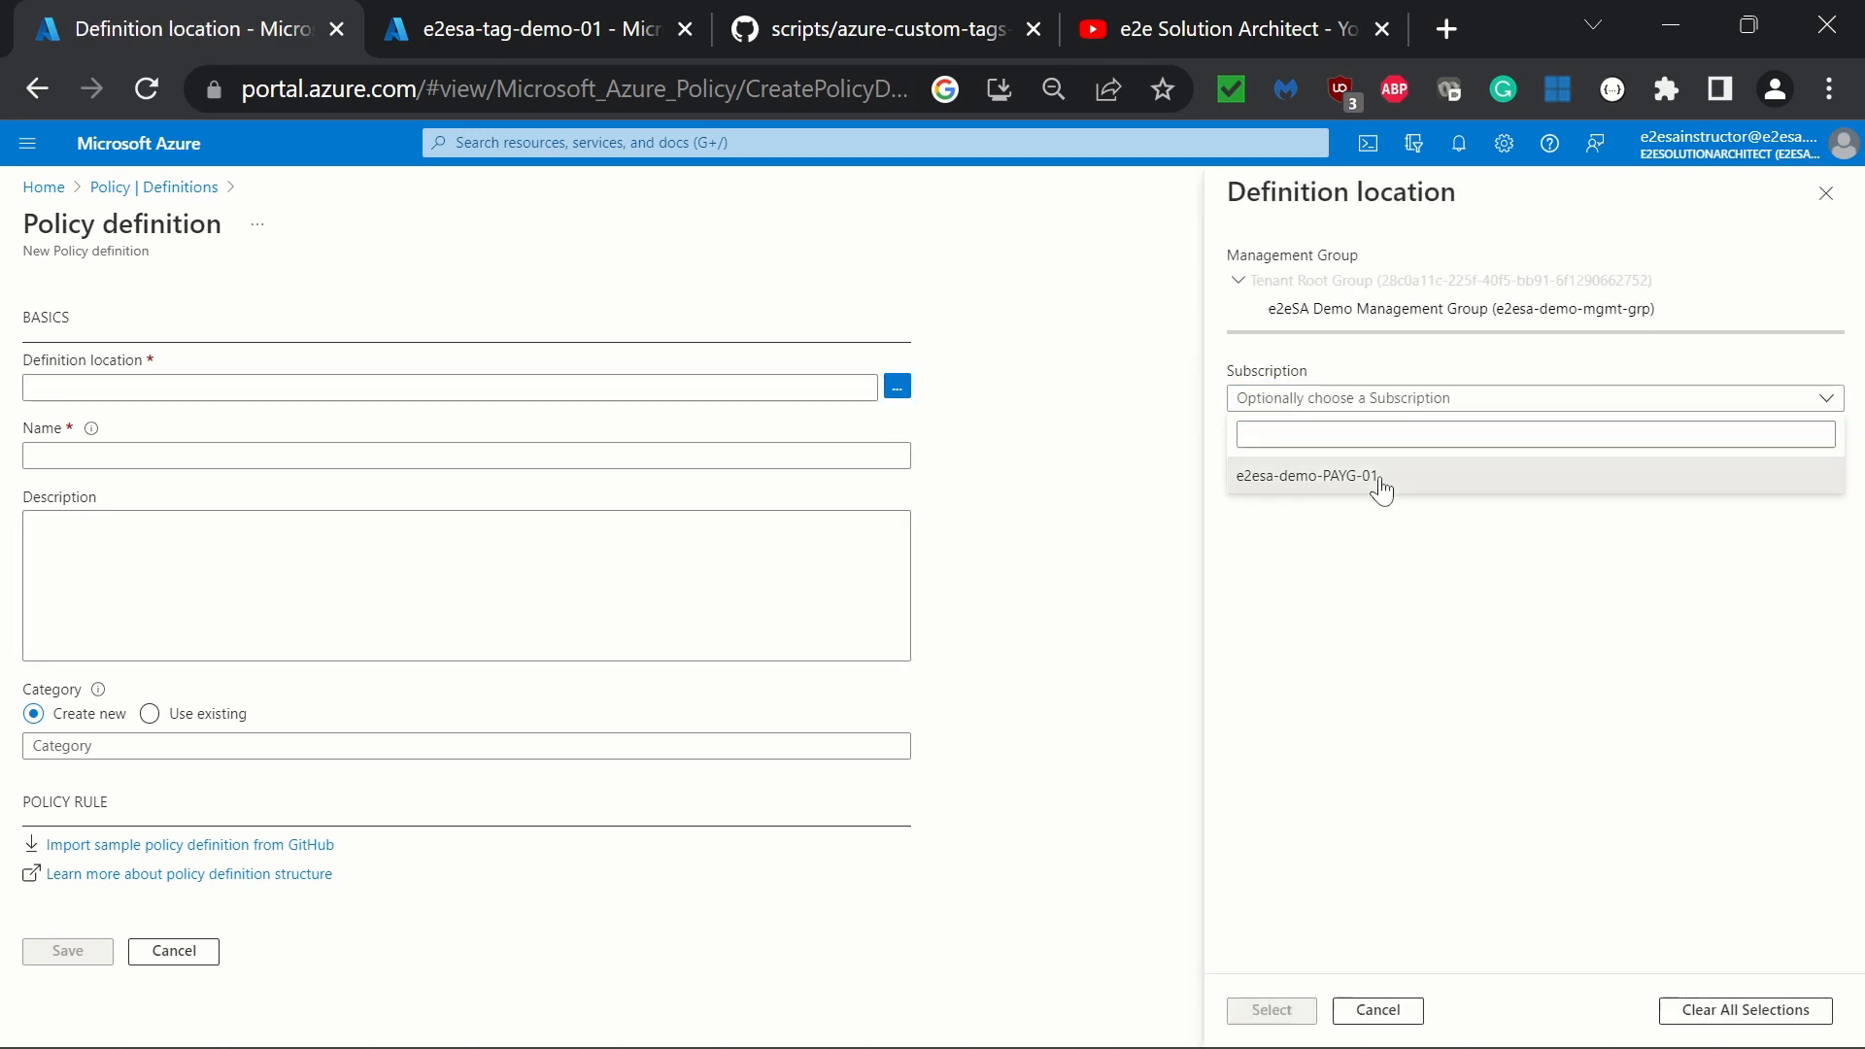
left_click(1379, 481)
left_click(1272, 1011)
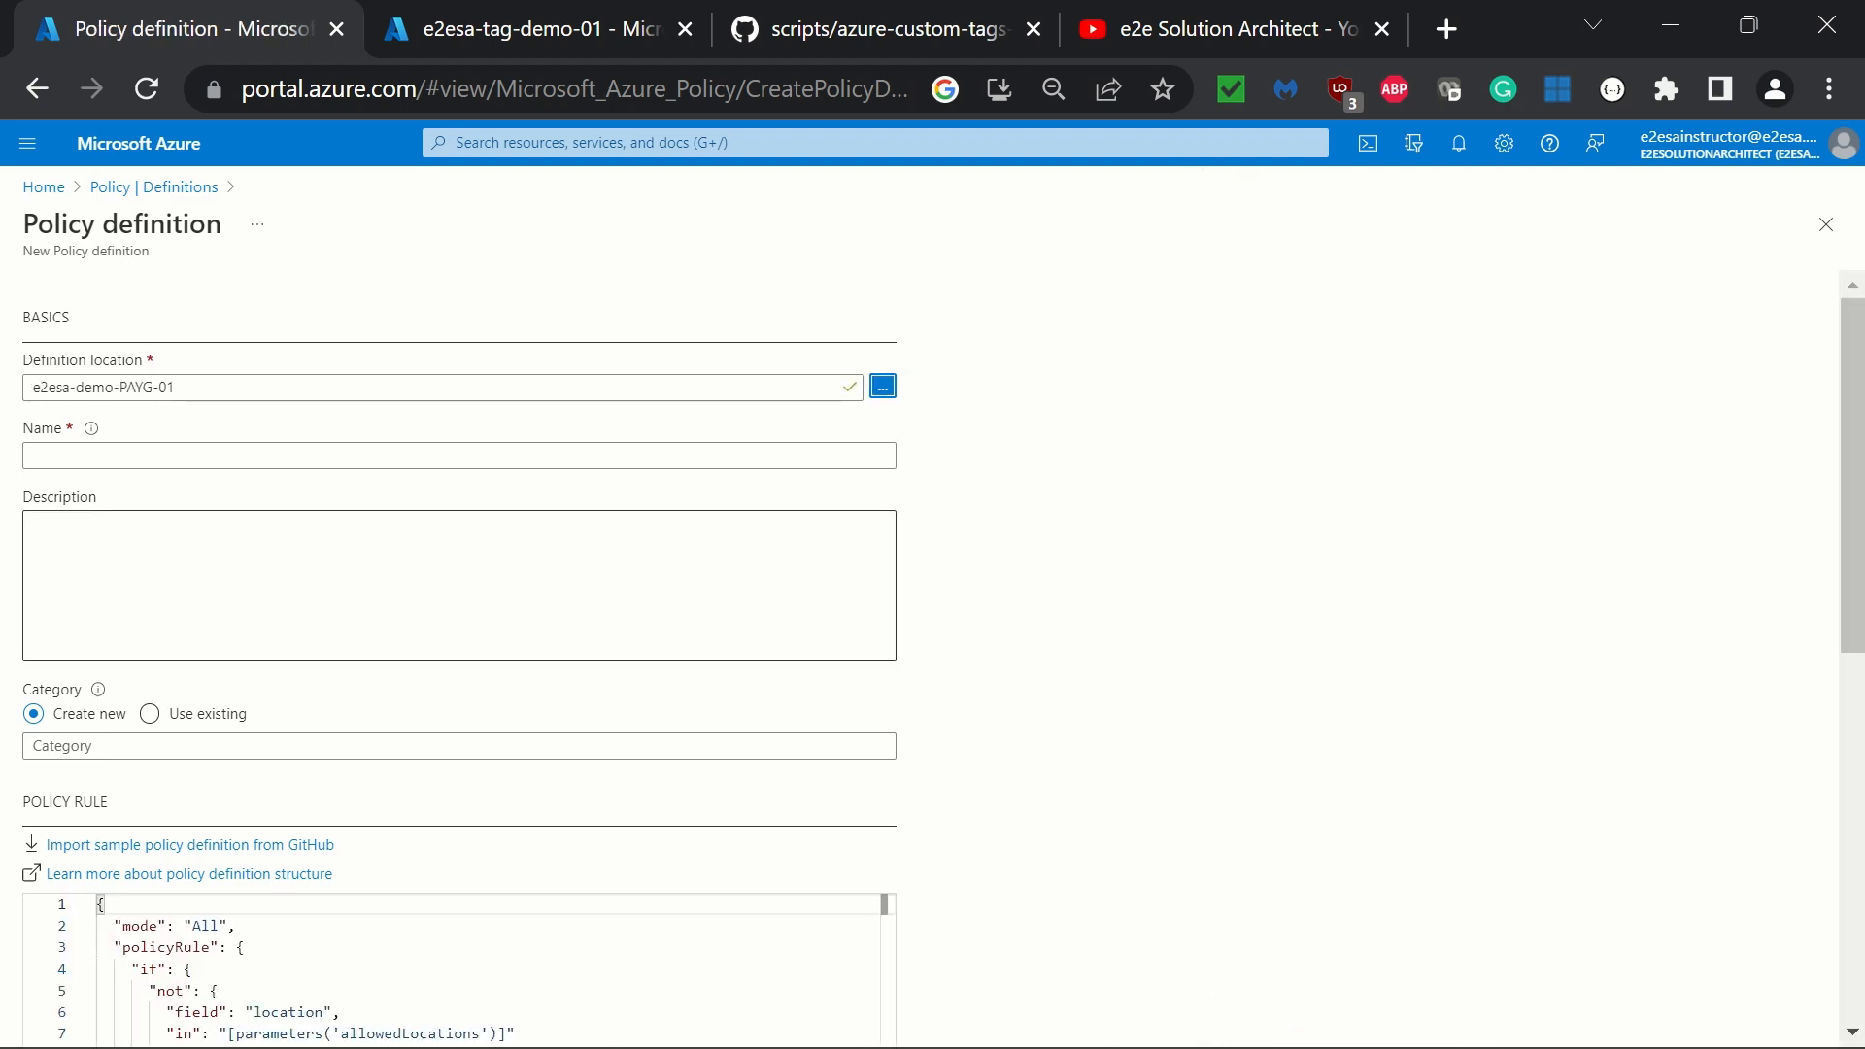
Step: Replace the sample policy rule with the copied list-allow-deny JSON for the project, cost_center and env tags
scroll(458, 680, "down", 4)
key("ctrl+a")
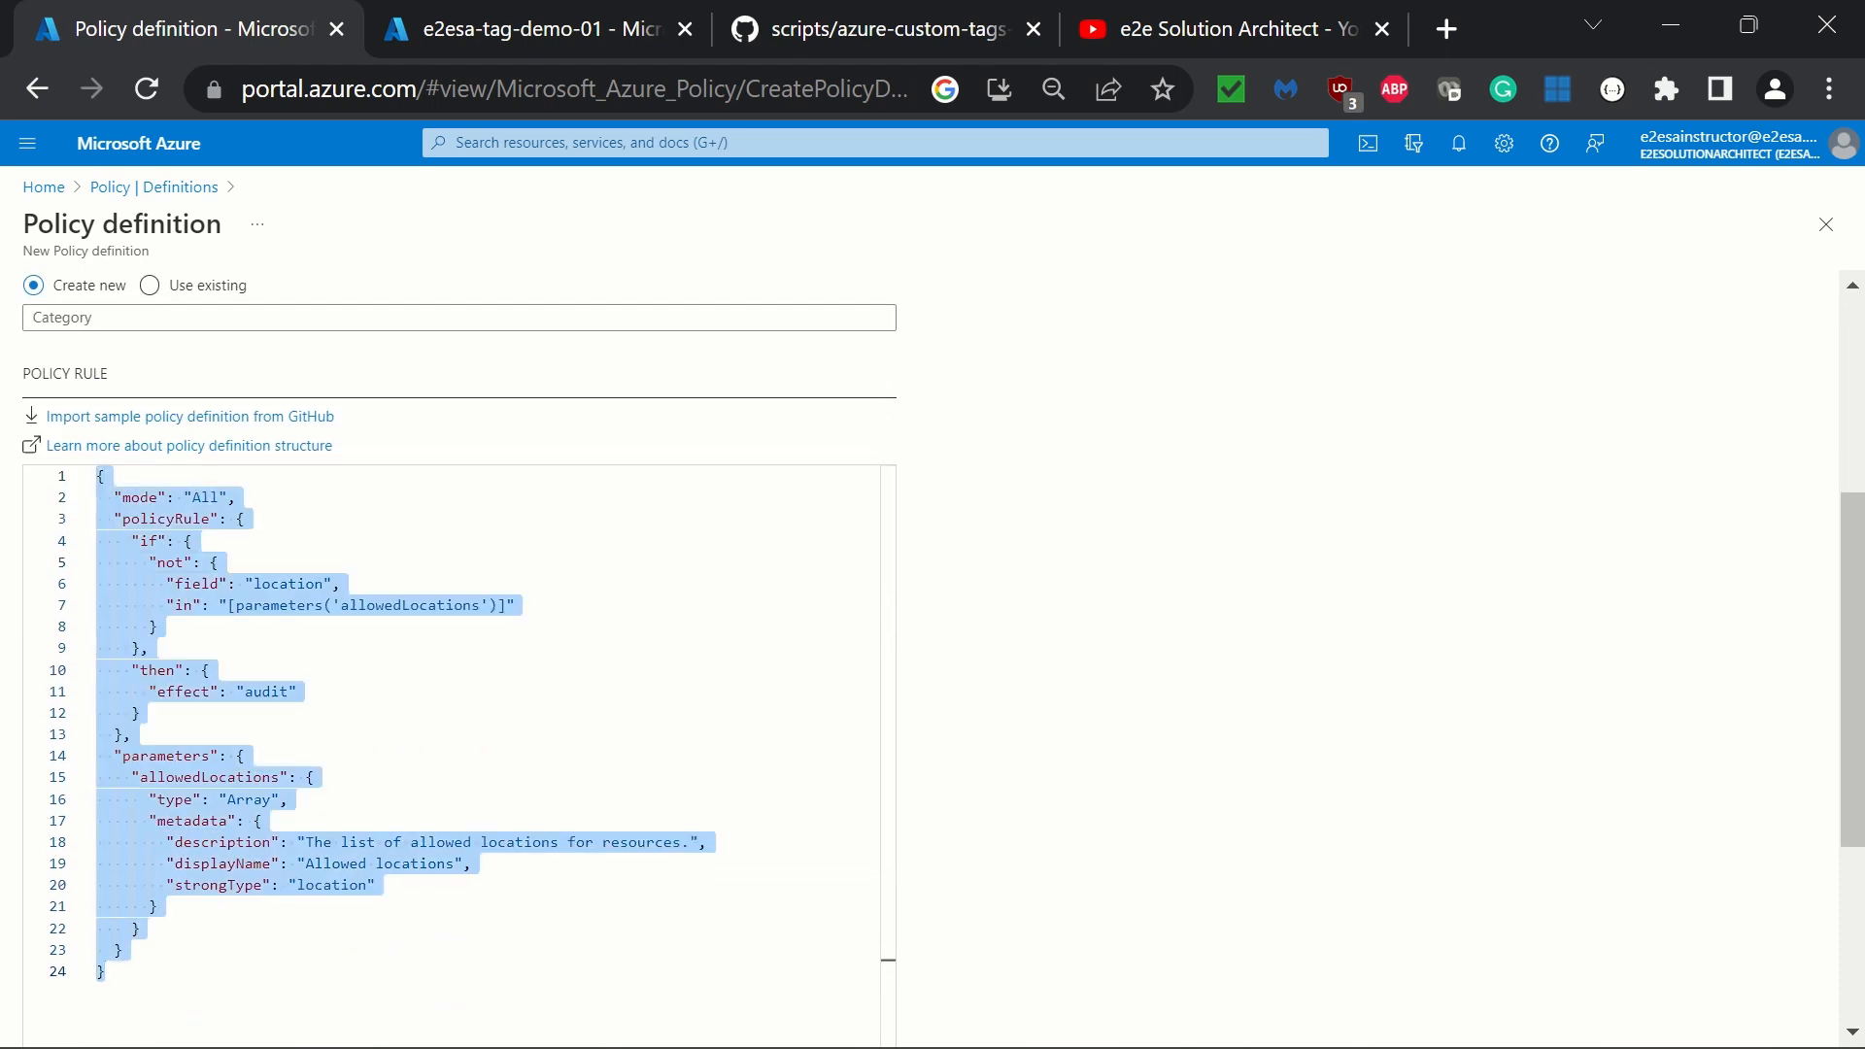
key("Delete")
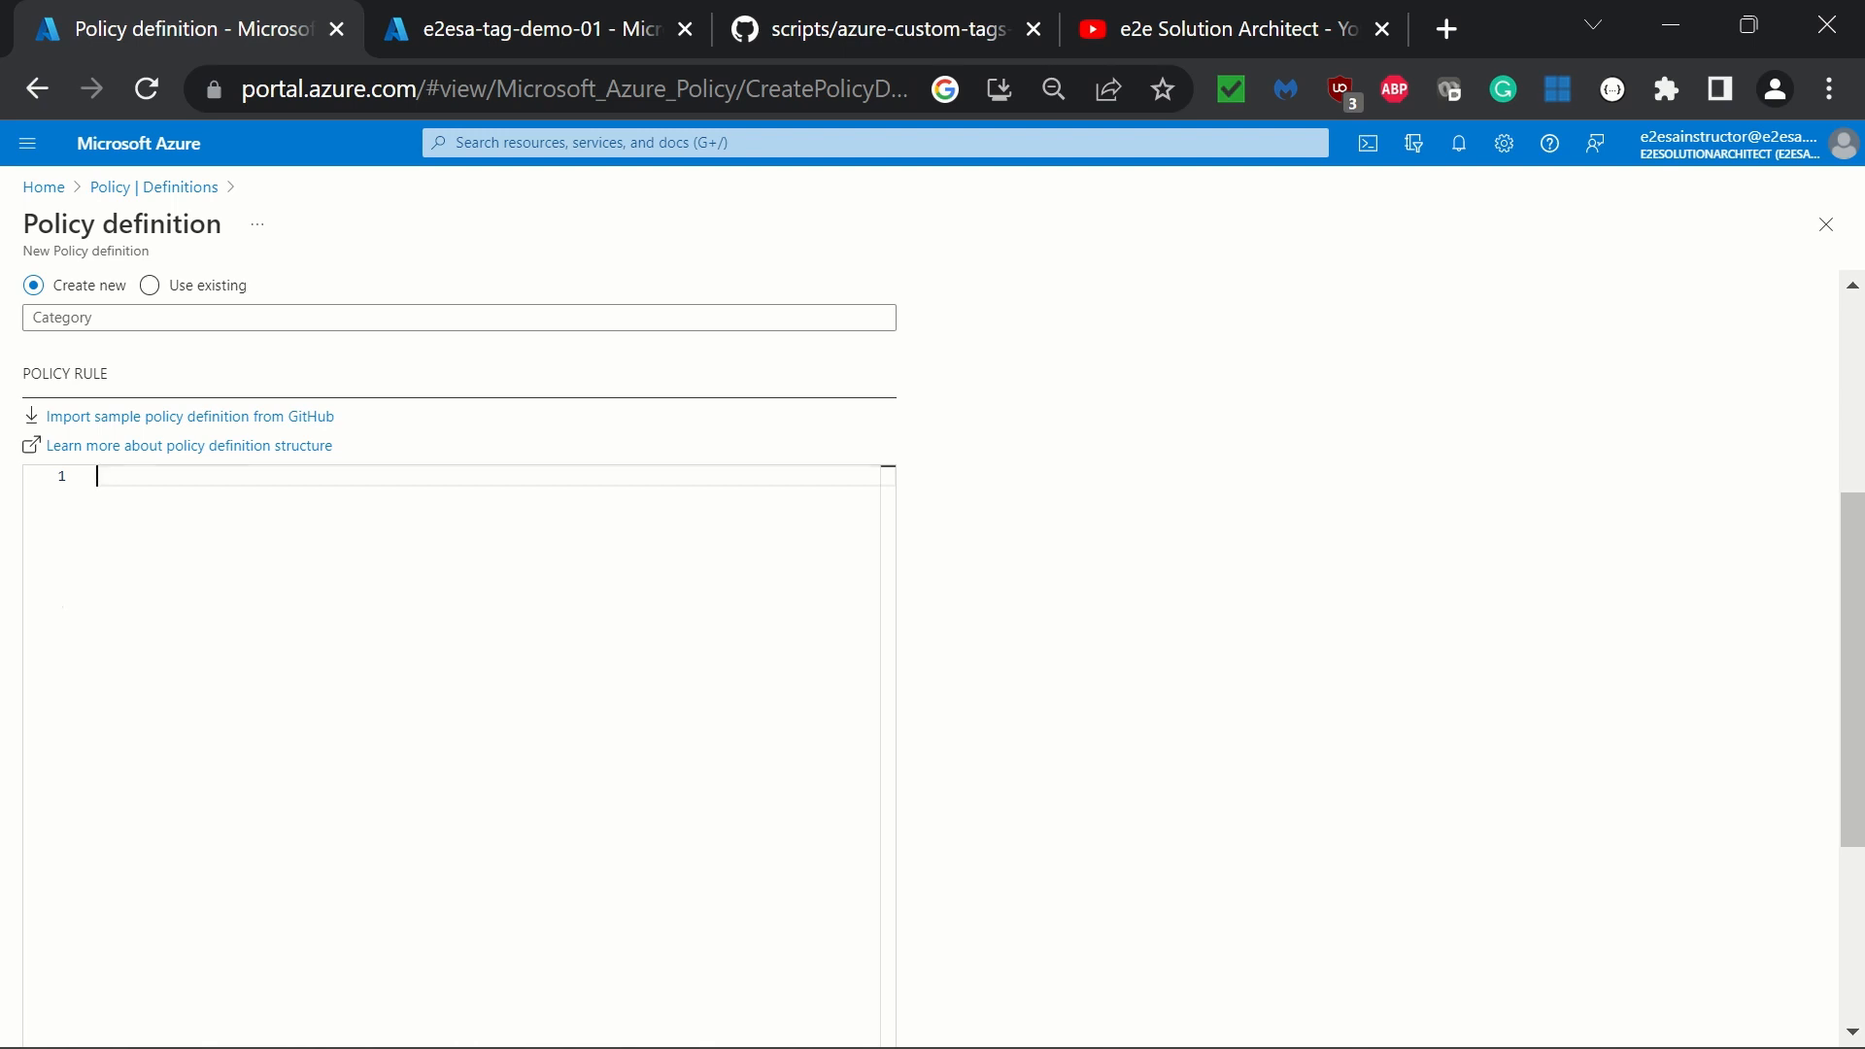
key("ctrl+v")
scroll(1112, 707, "down", 4)
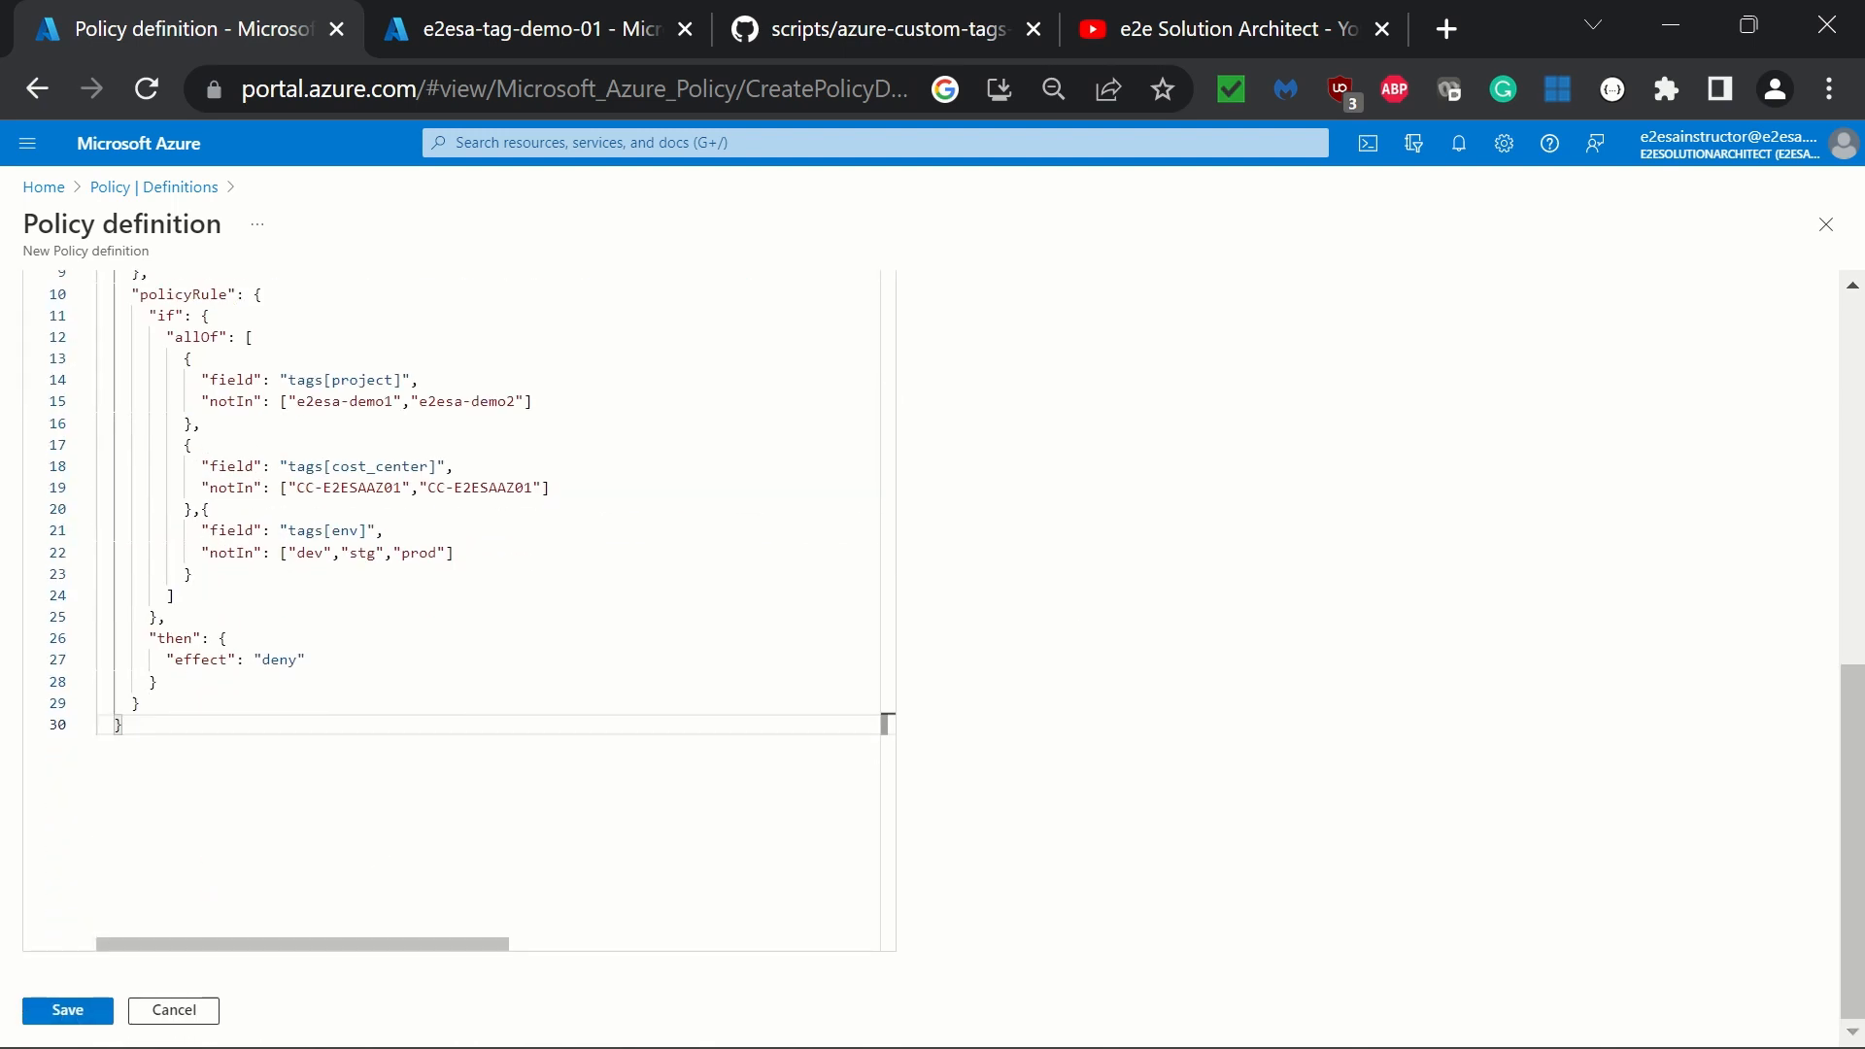
scroll(1395, 531, "up", 1)
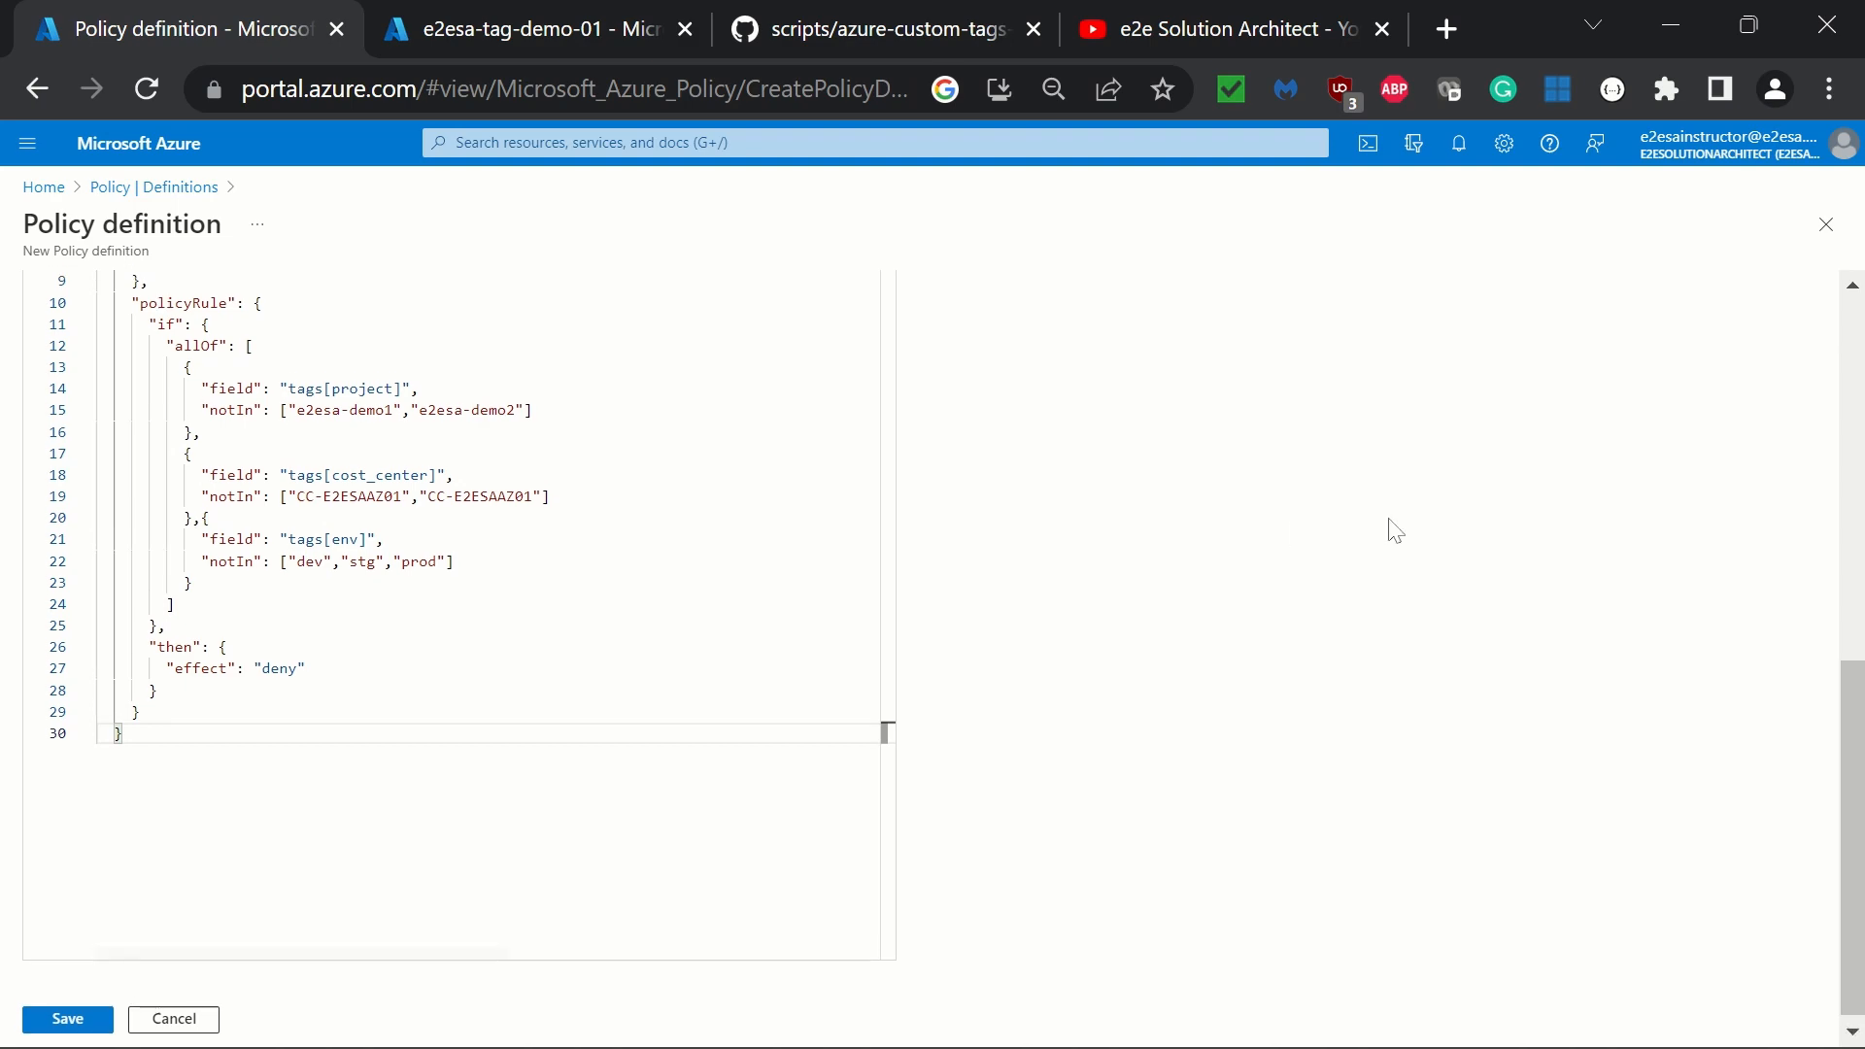
scroll(1395, 530, "up", 8)
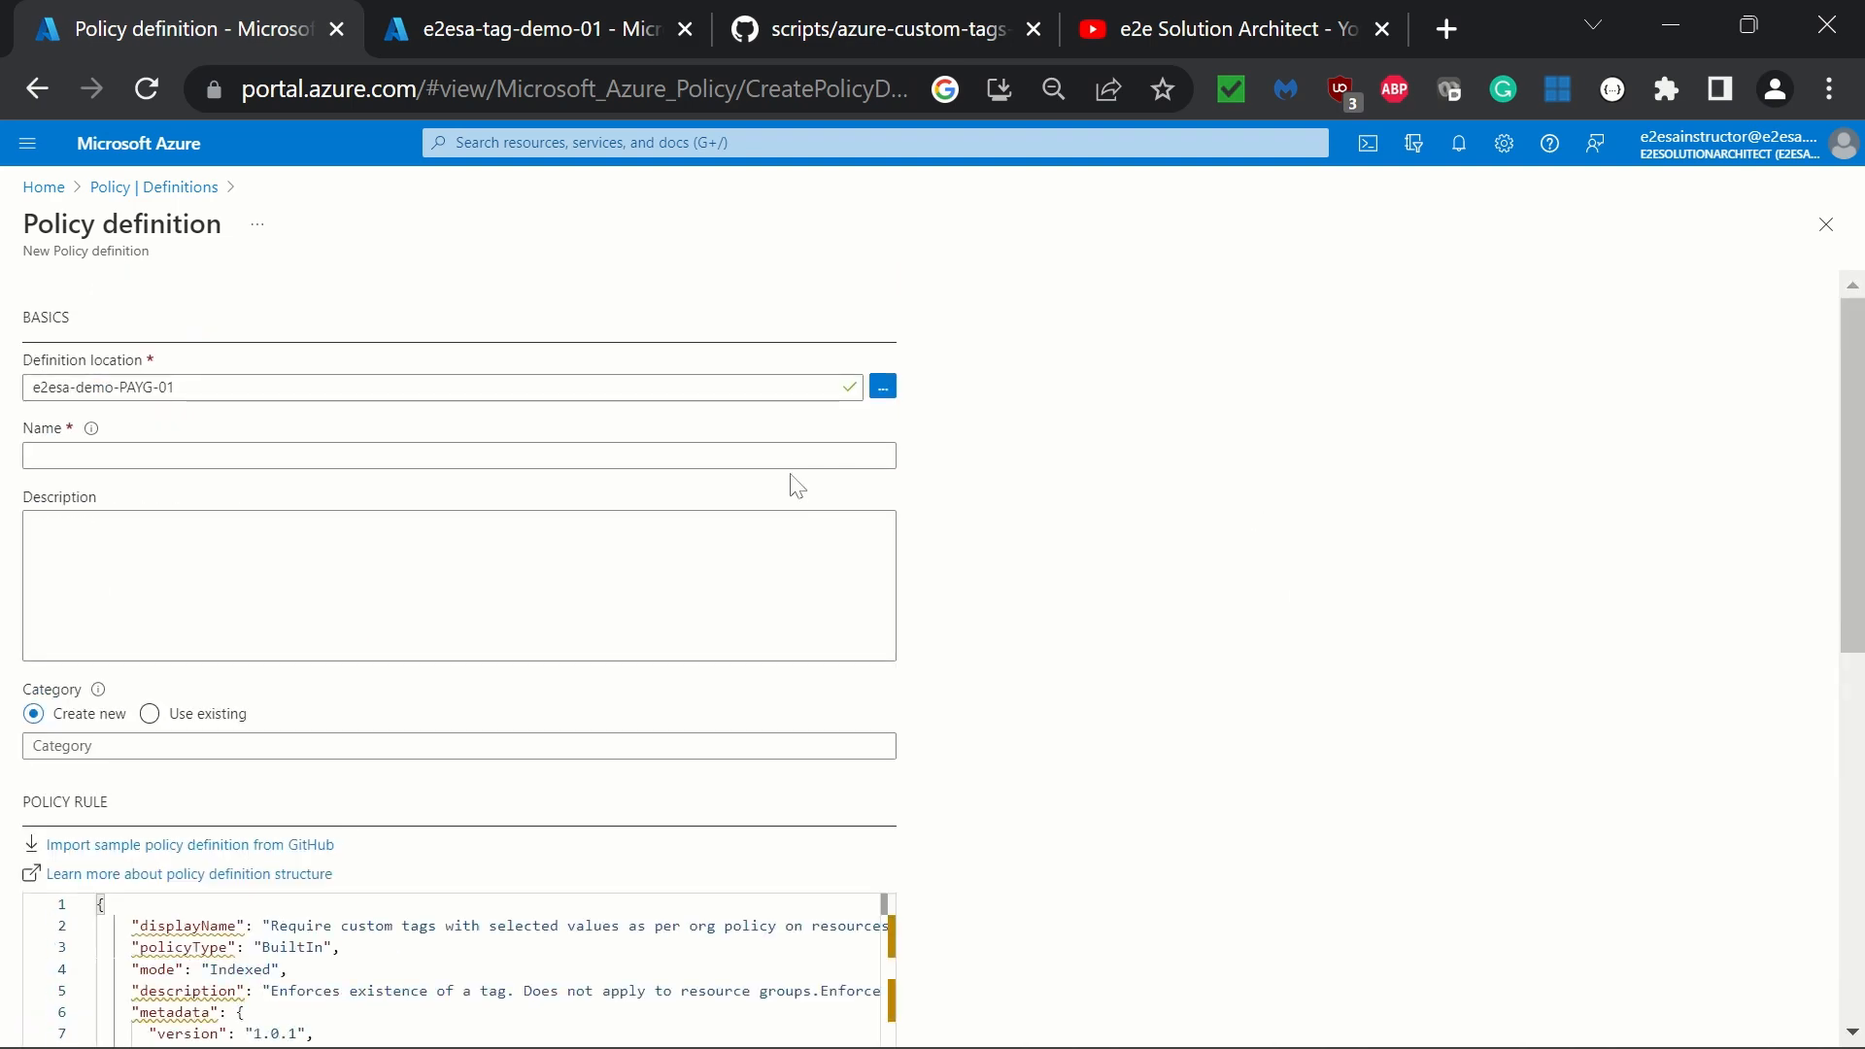
Step: Leave the unsaved policy definition and review the assignments' compliance states and chart in the Policy overview
left_click(133, 192)
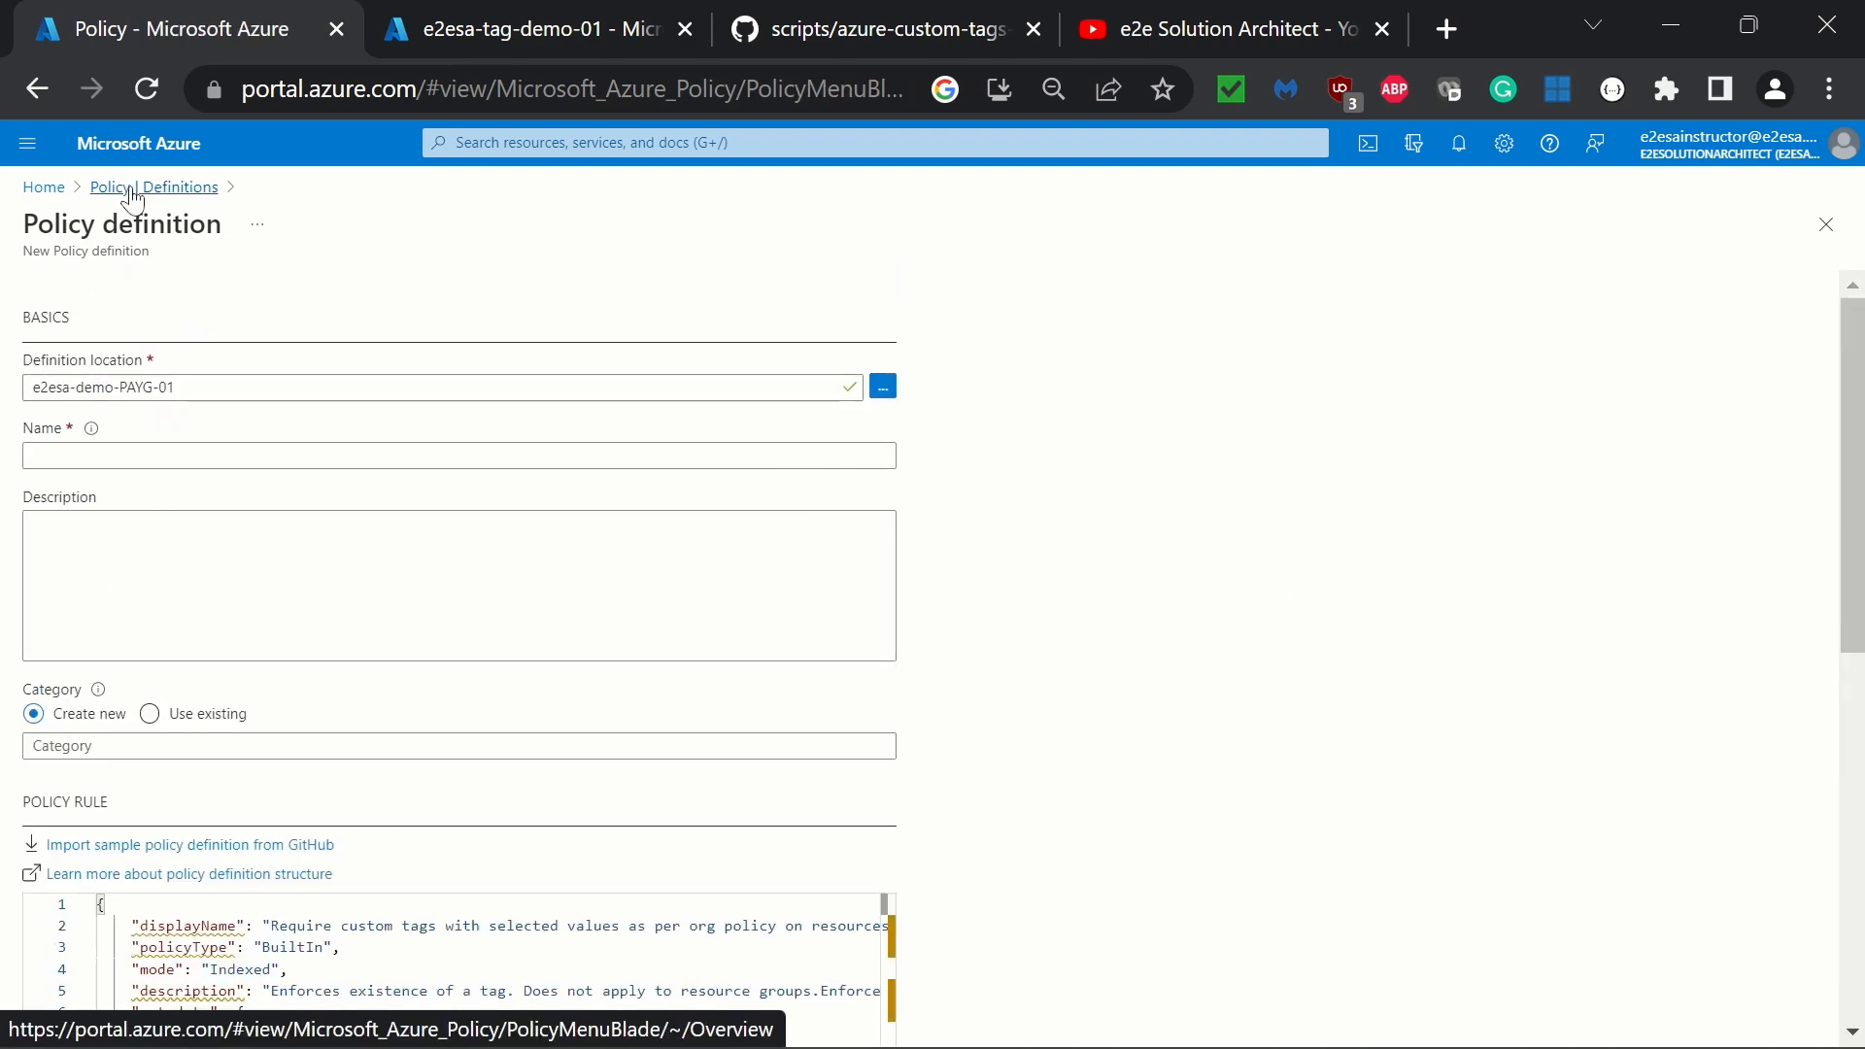
left_click(81, 340)
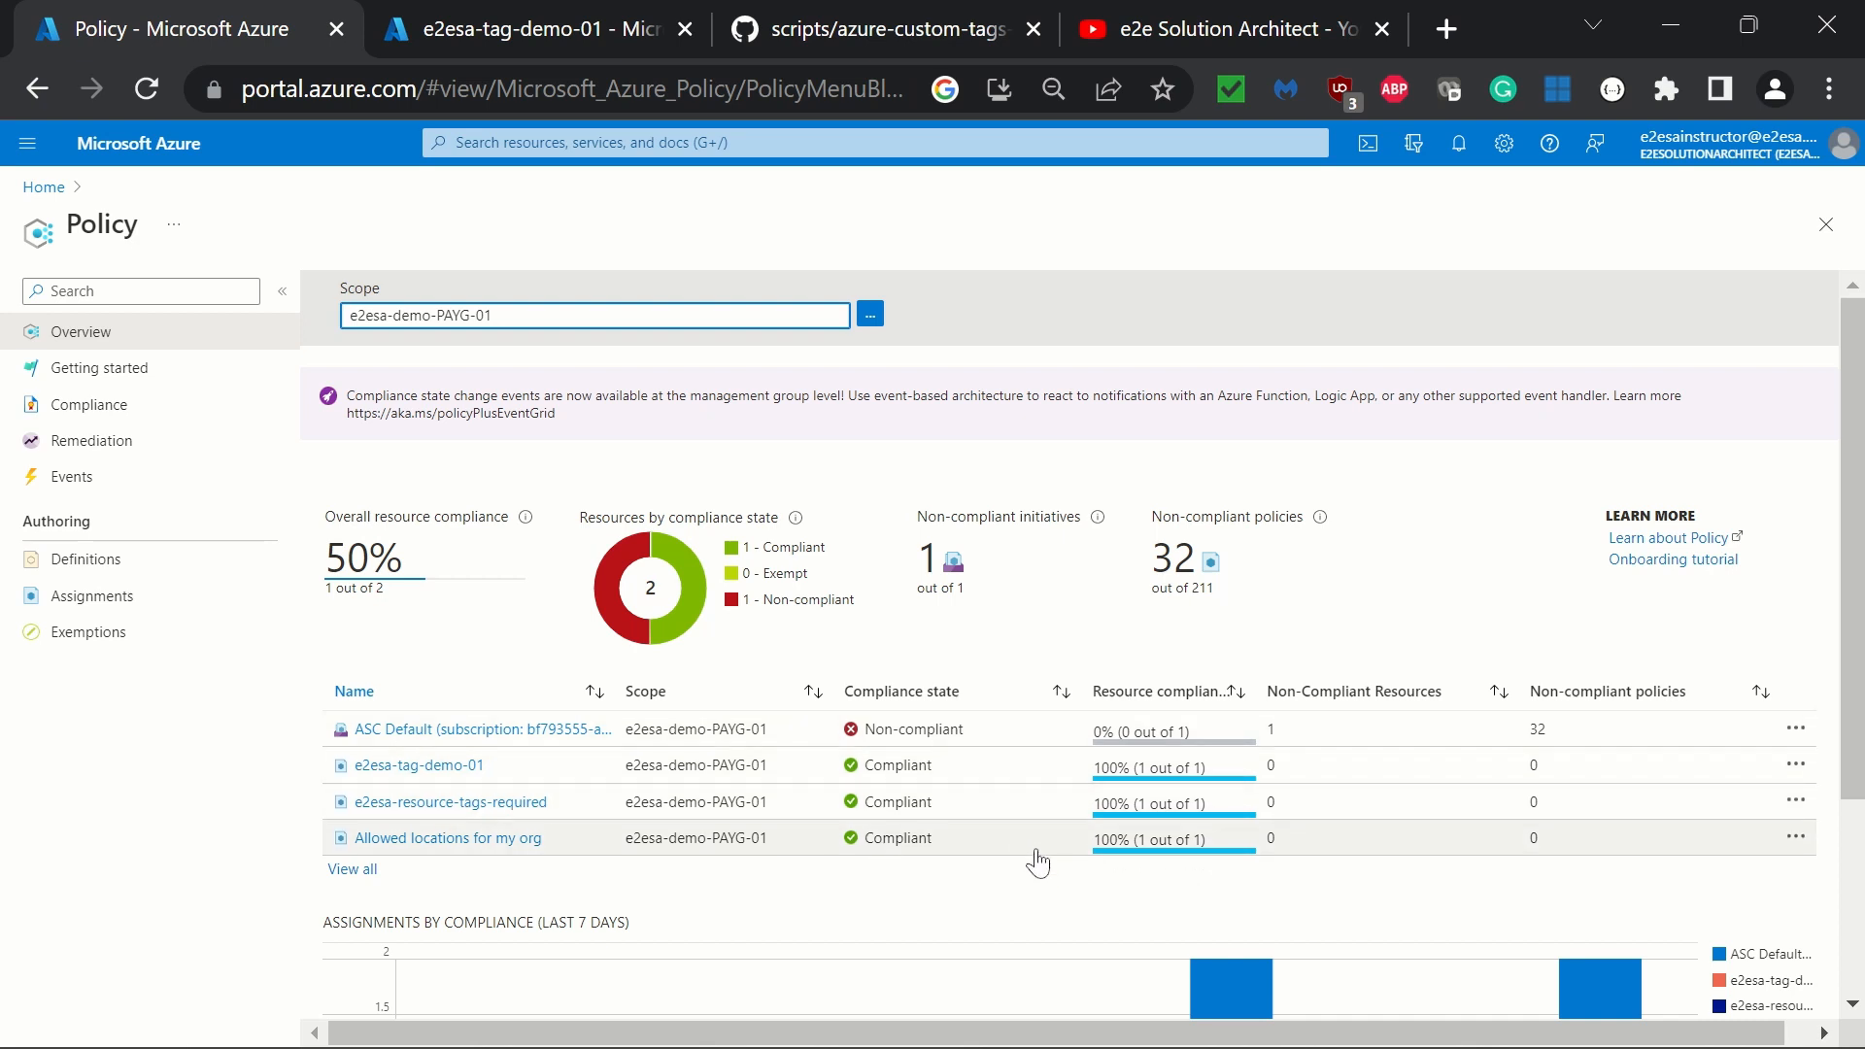
scroll(1066, 816, "down", 3)
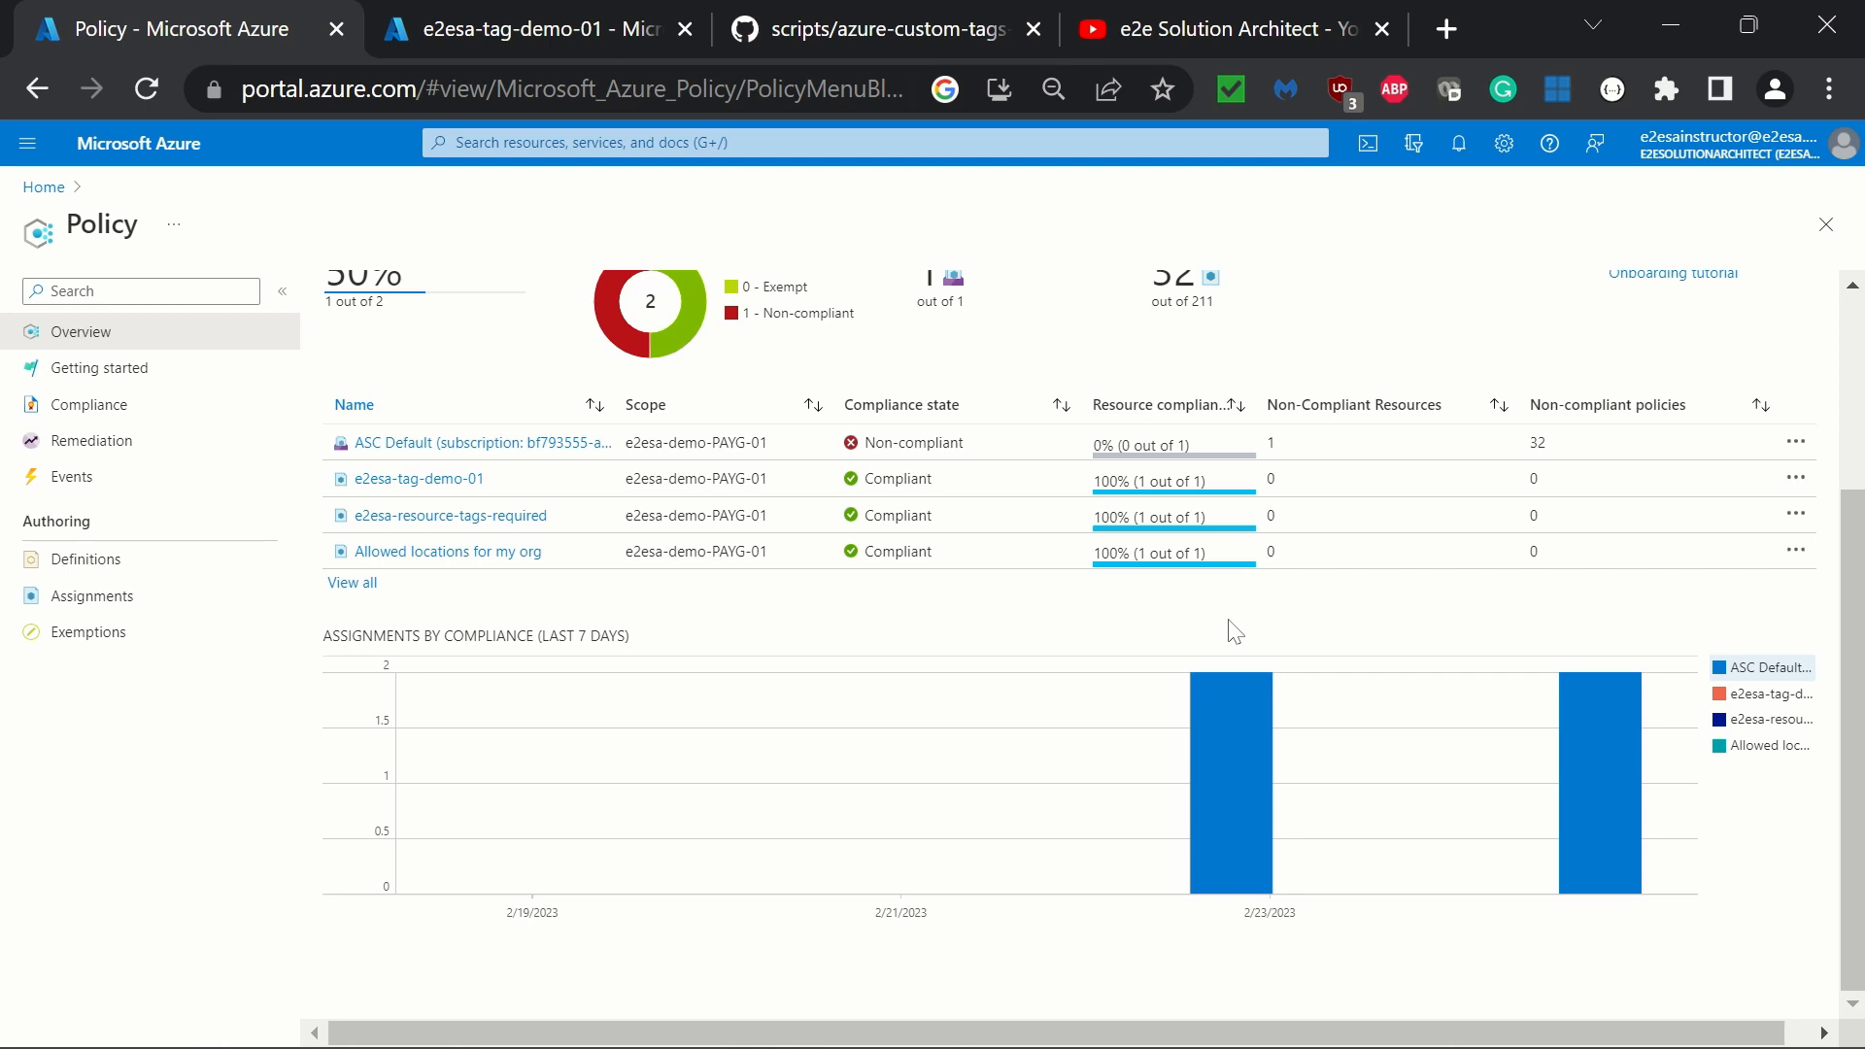
scroll(1234, 631, "up", 2)
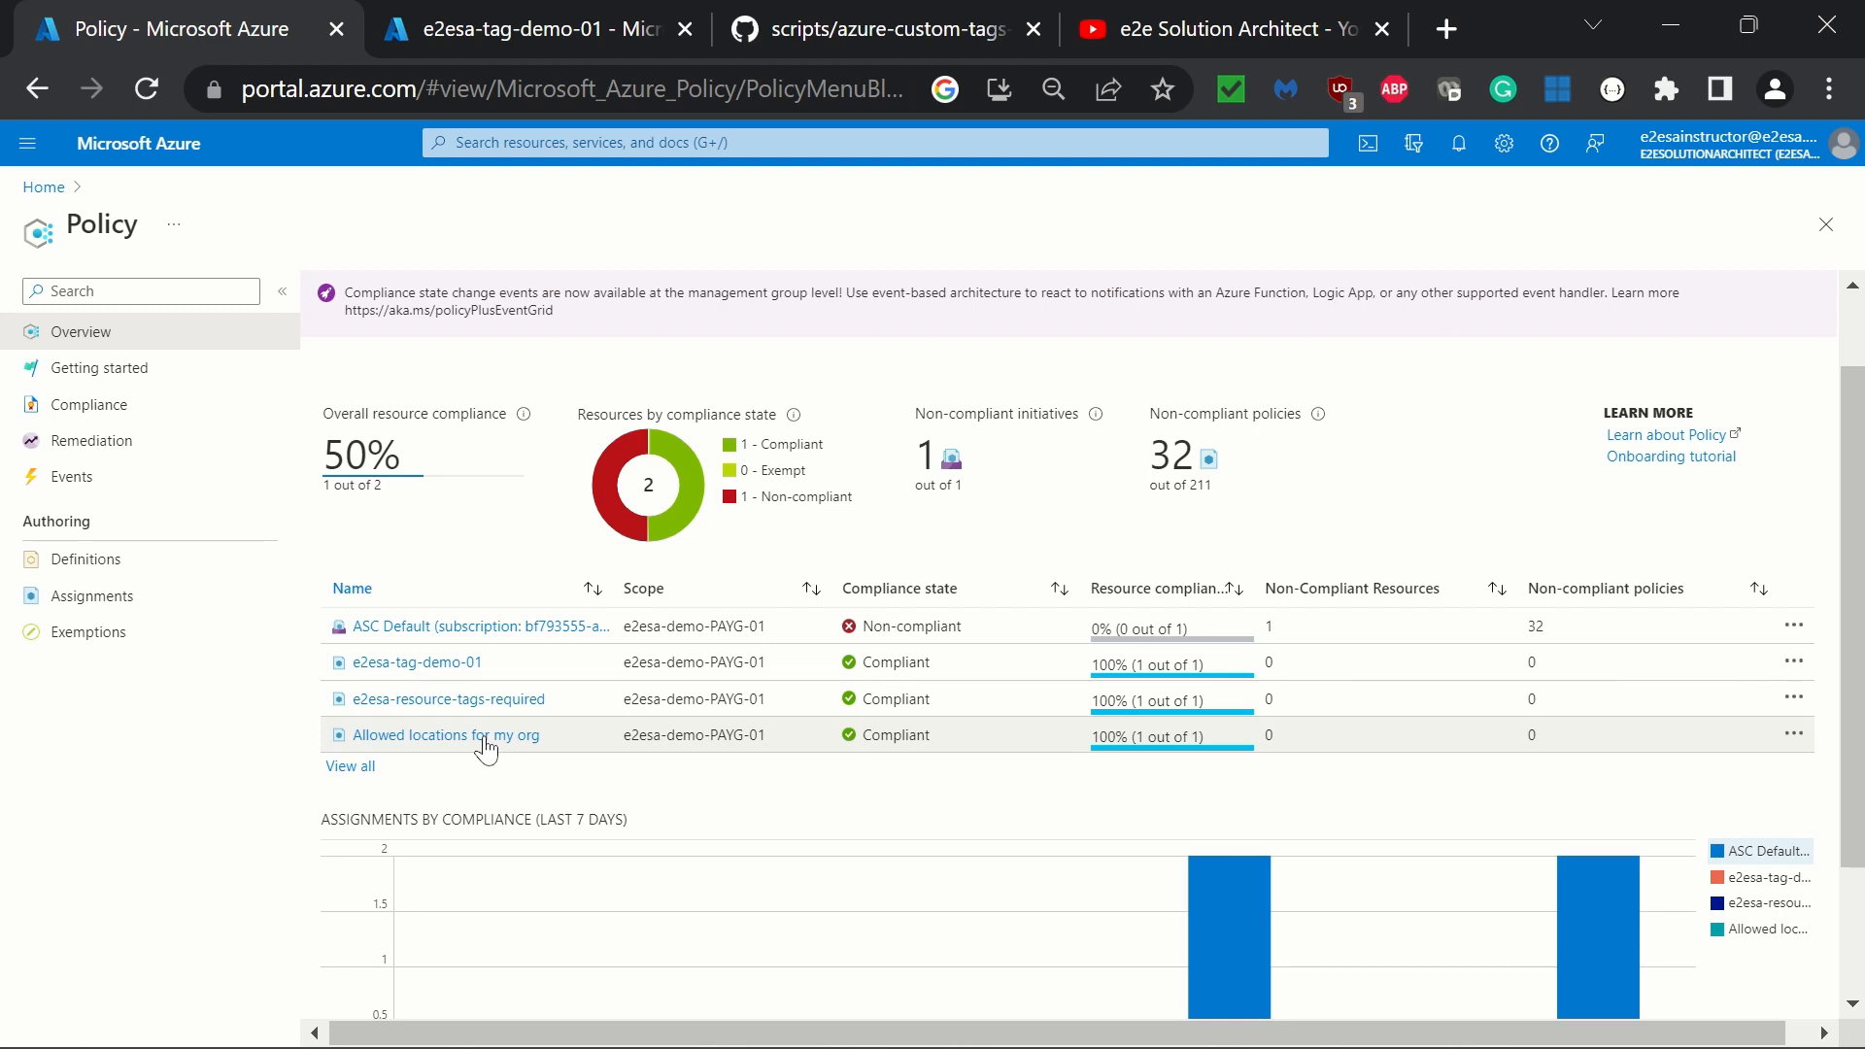
Step: Start an exemption from the Allowed locations for my org assignment, scoped to the rg-demo-01 resource group
left_click(425, 740)
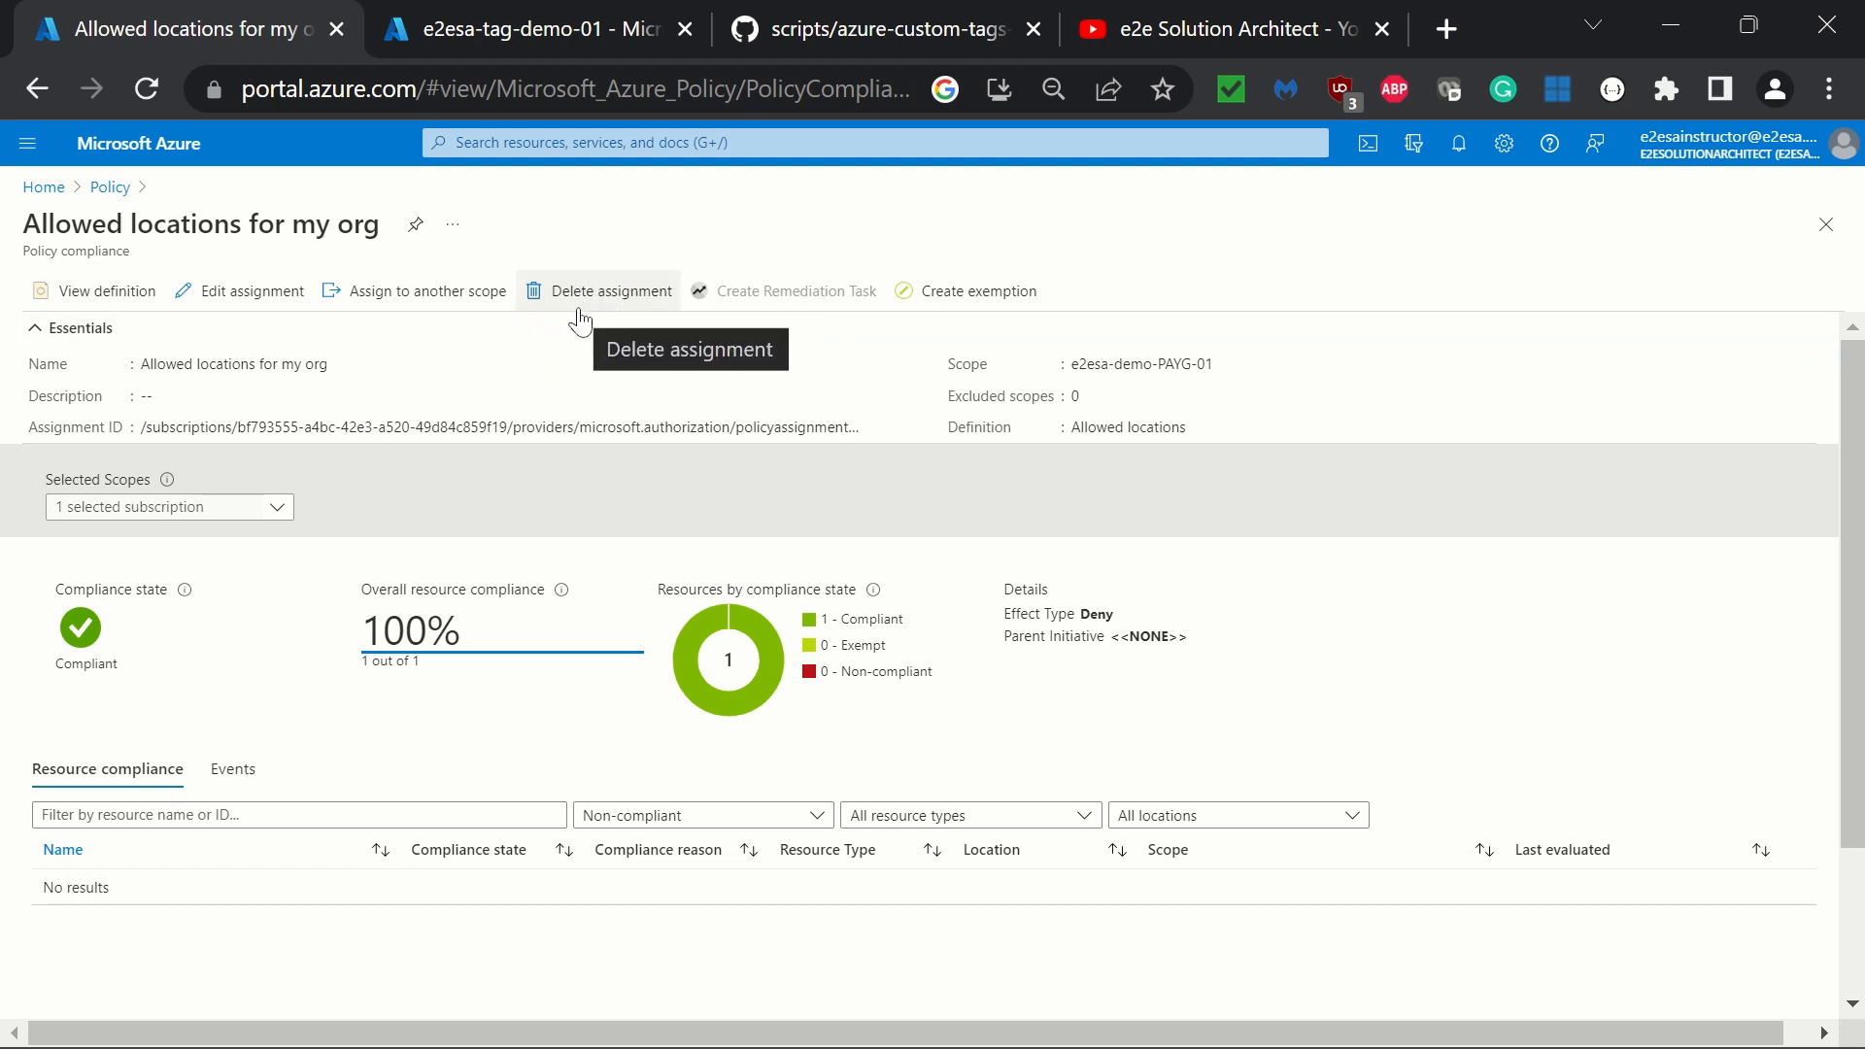
left_click(976, 291)
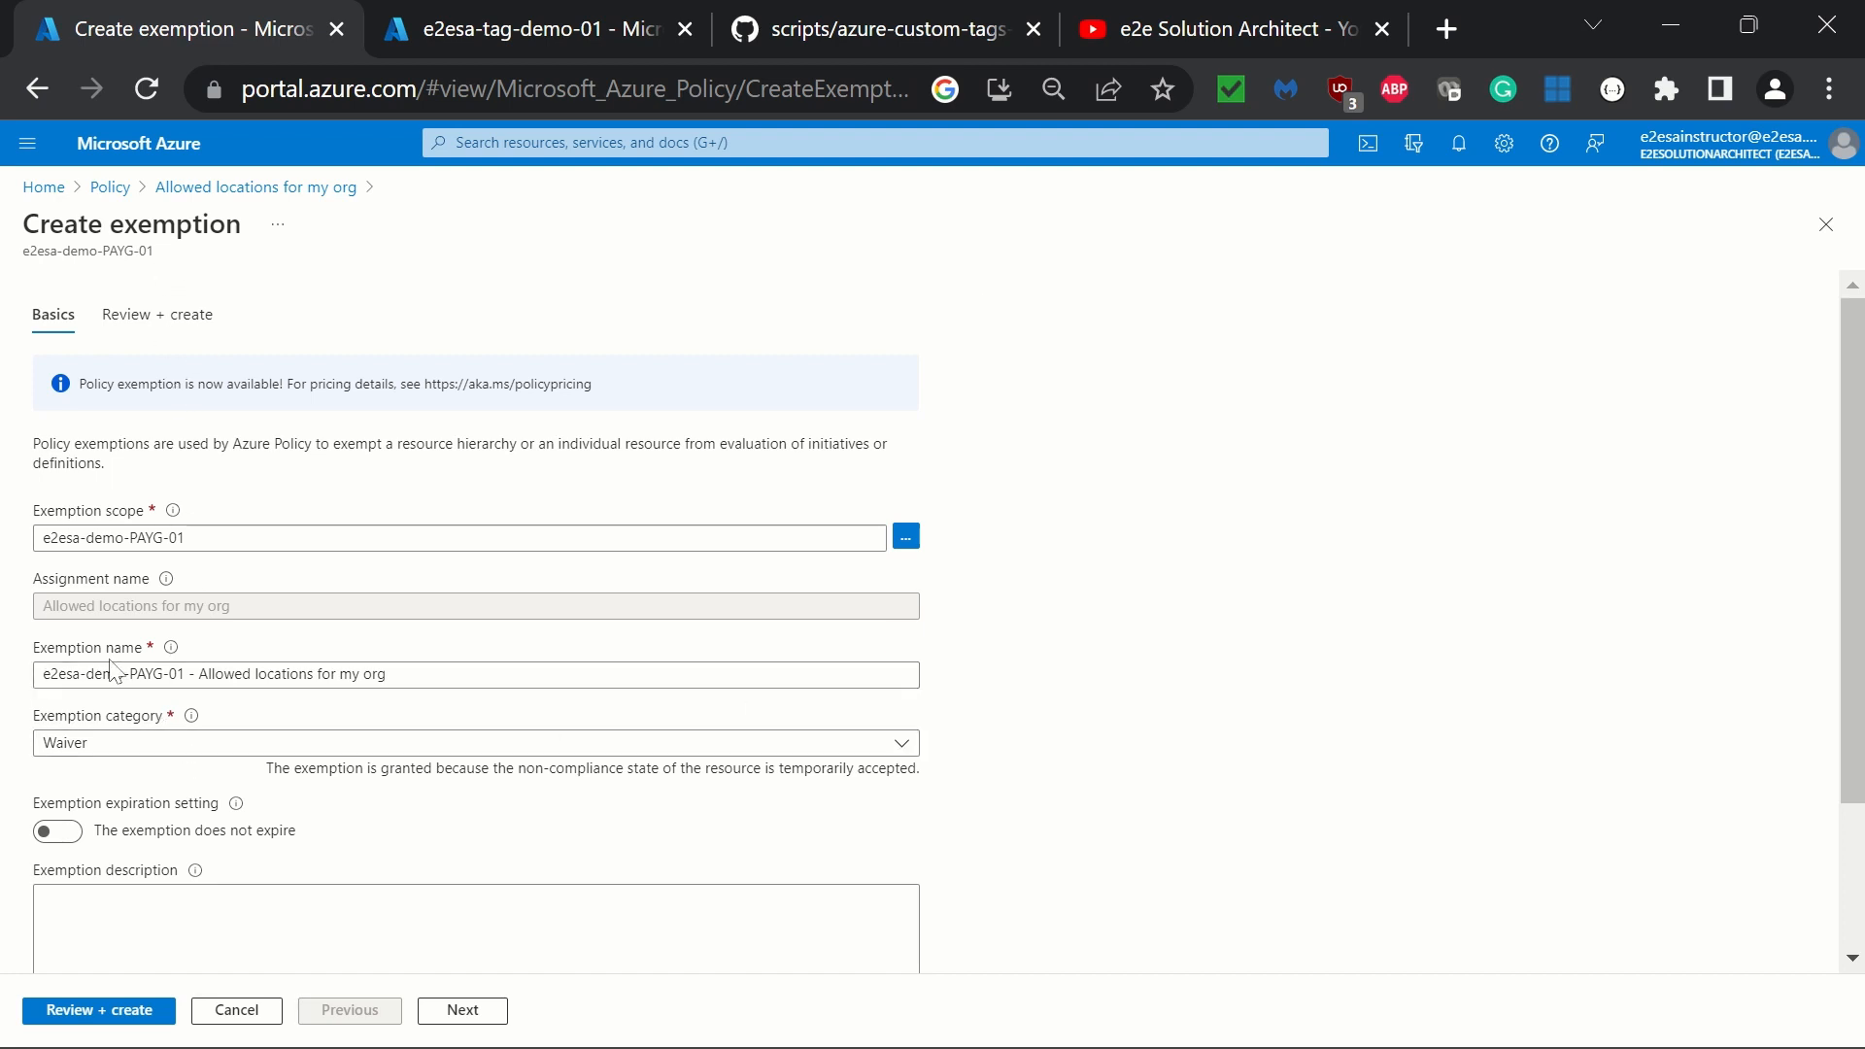
left_click(906, 540)
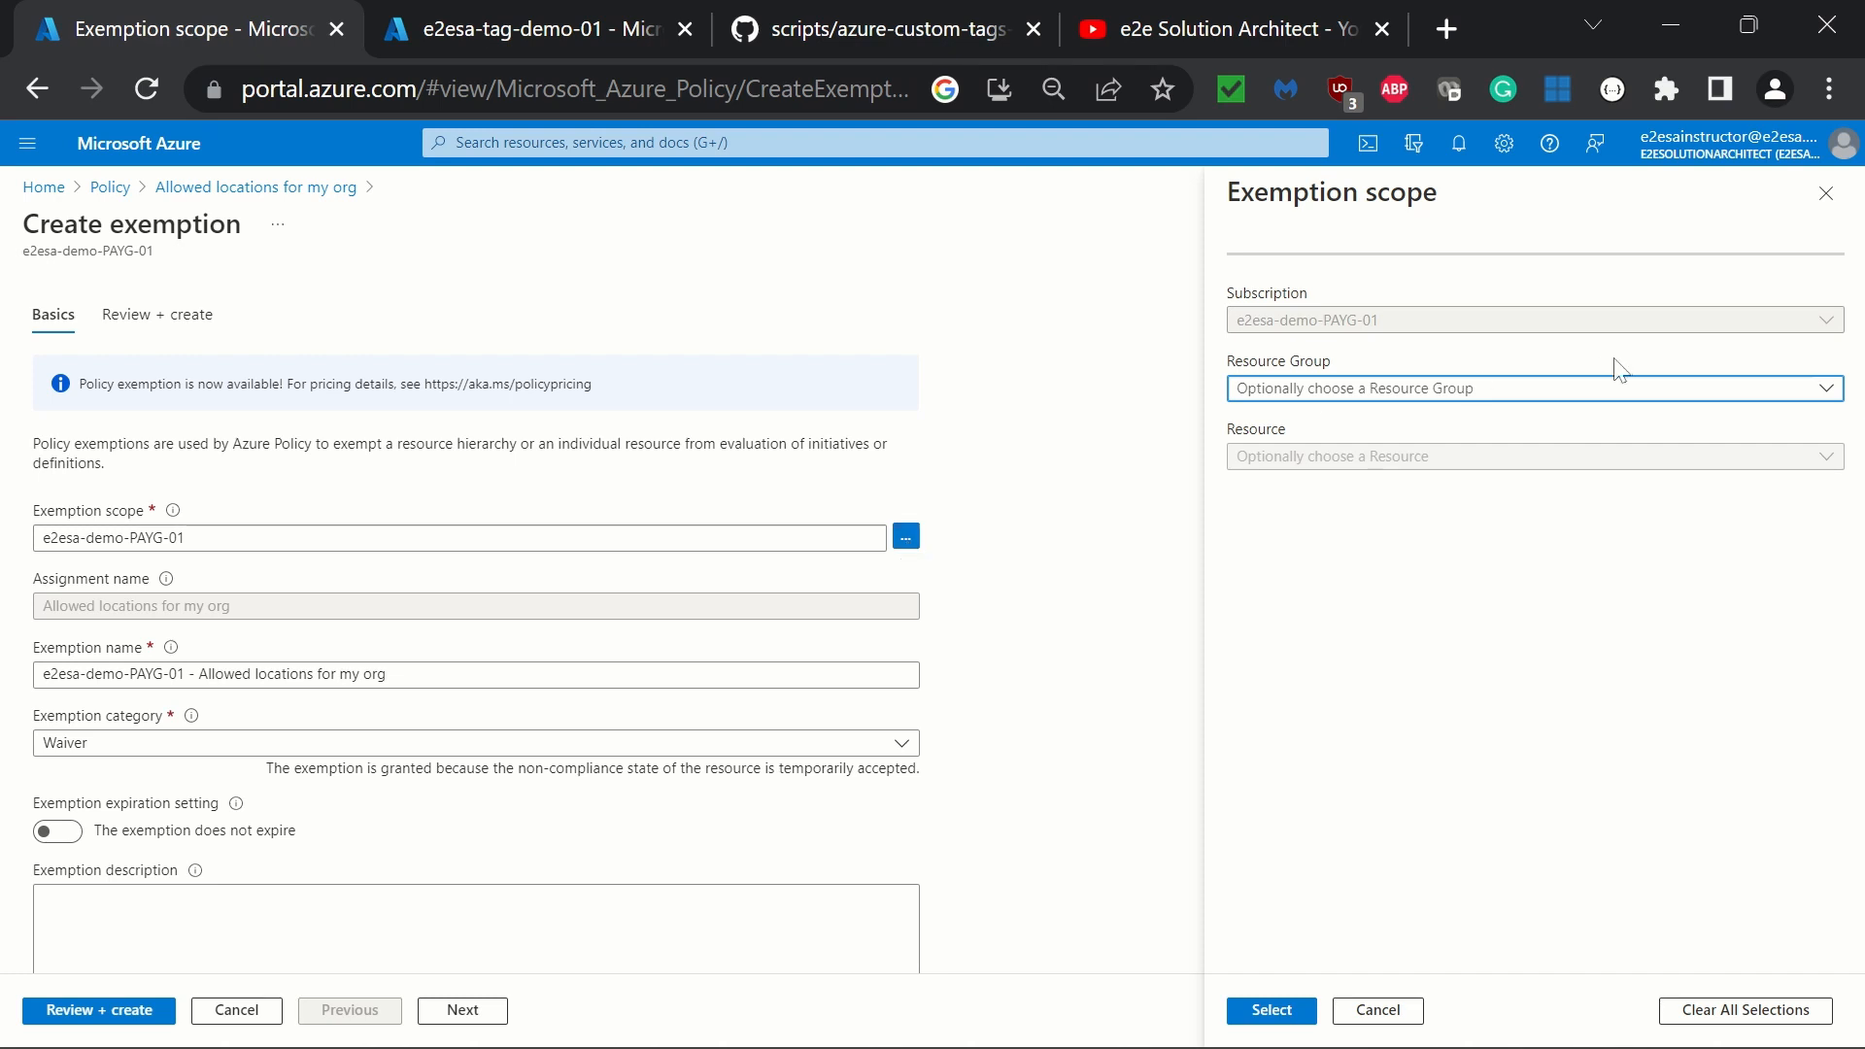
left_click(1384, 394)
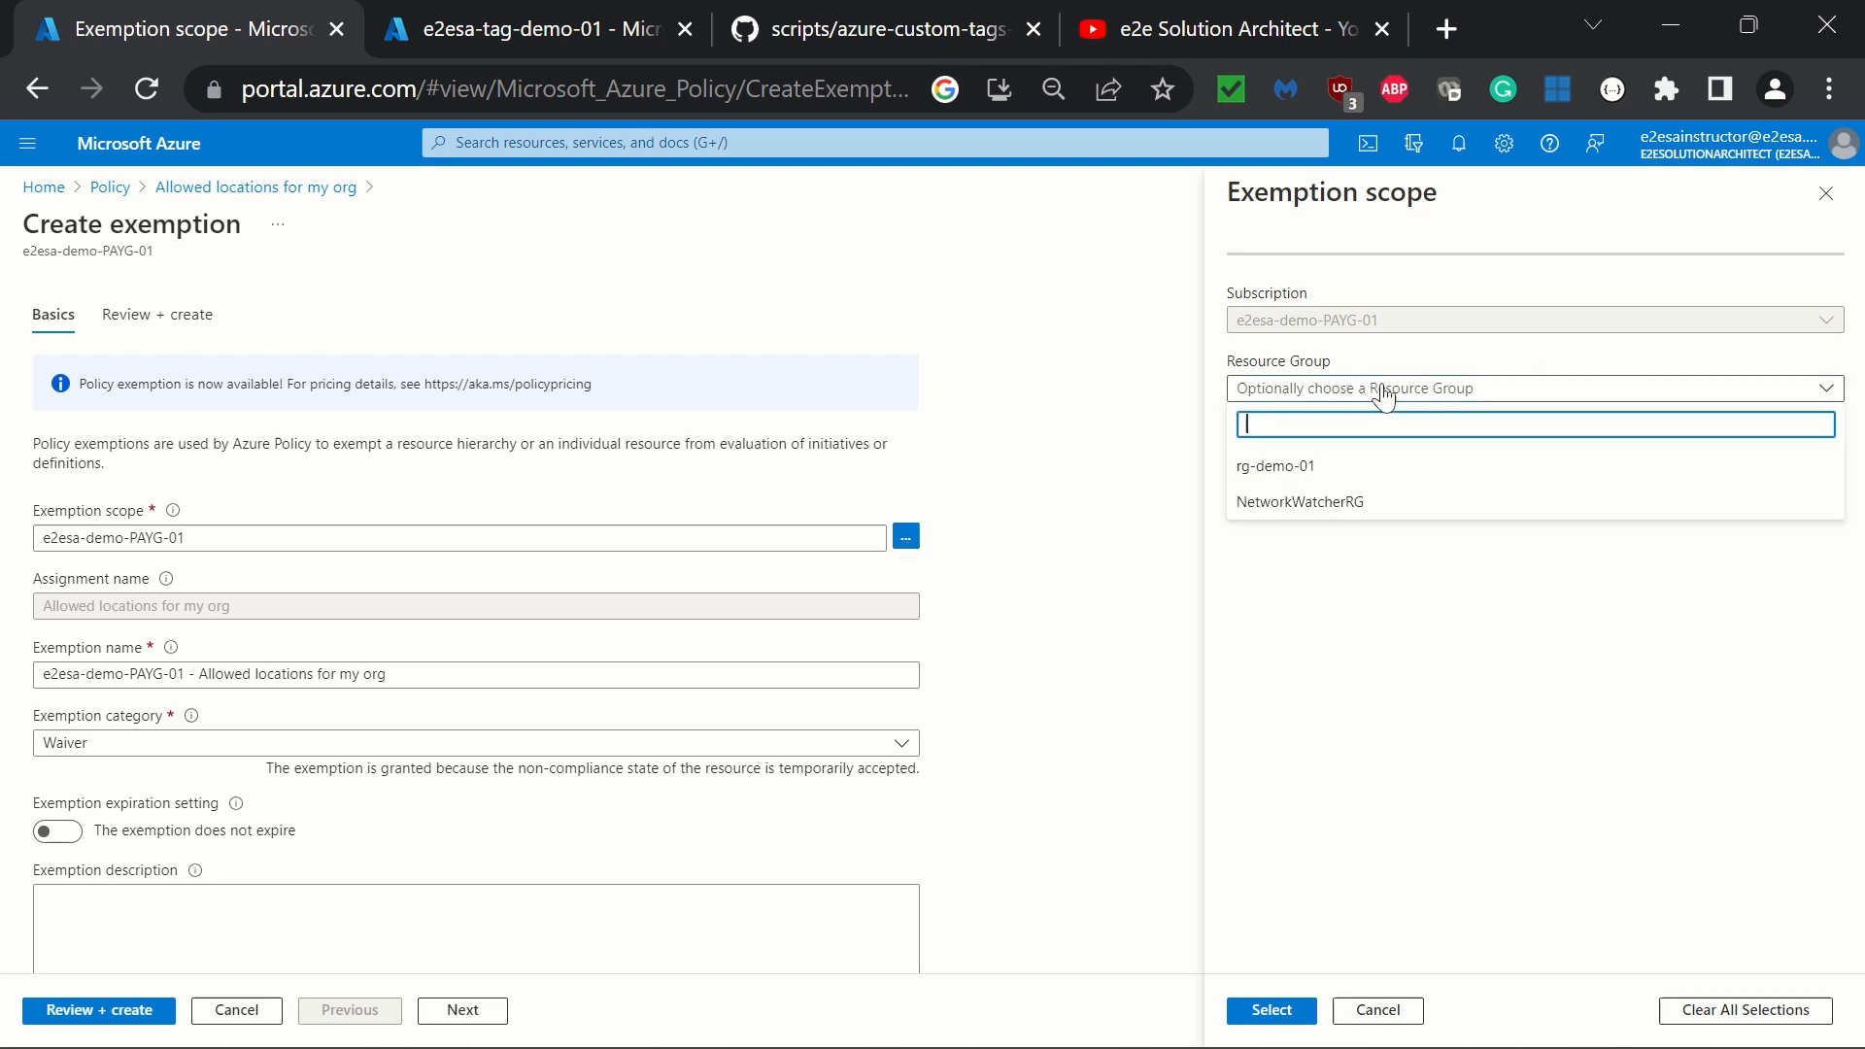
left_click(1316, 475)
left_click(1342, 456)
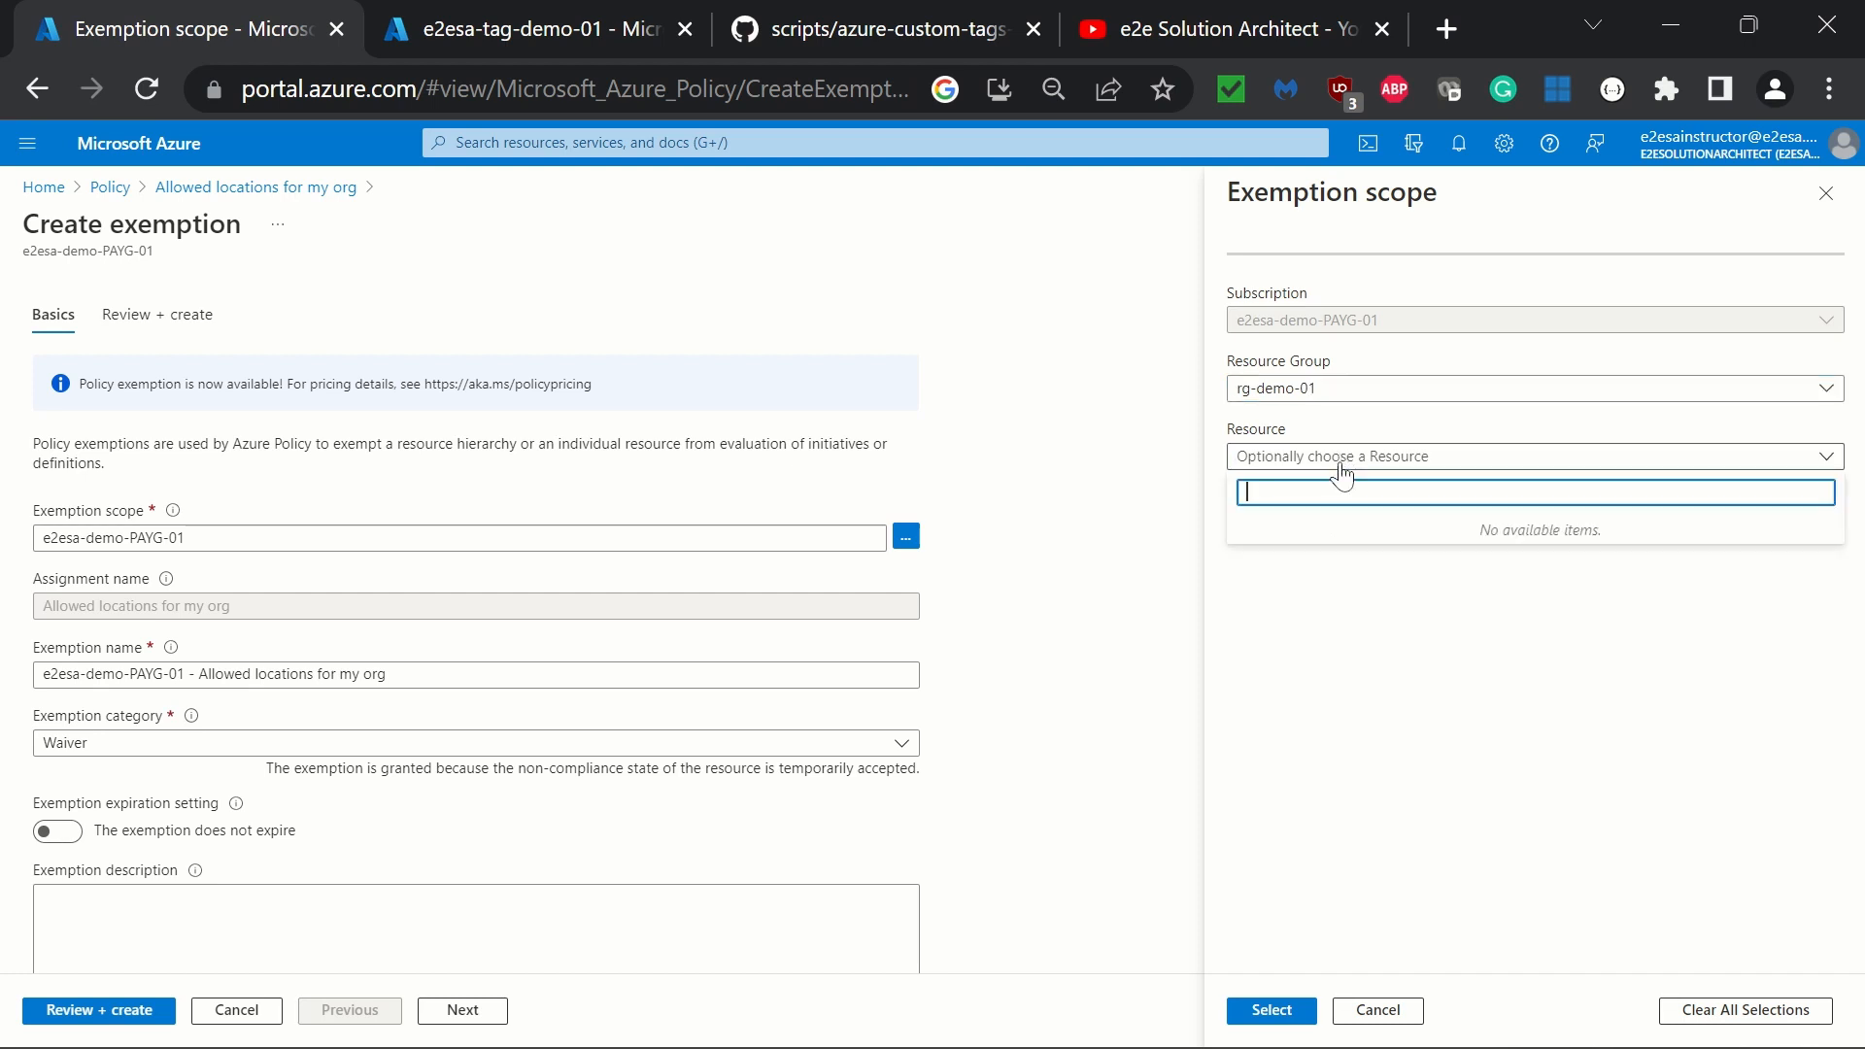
left_click(1342, 456)
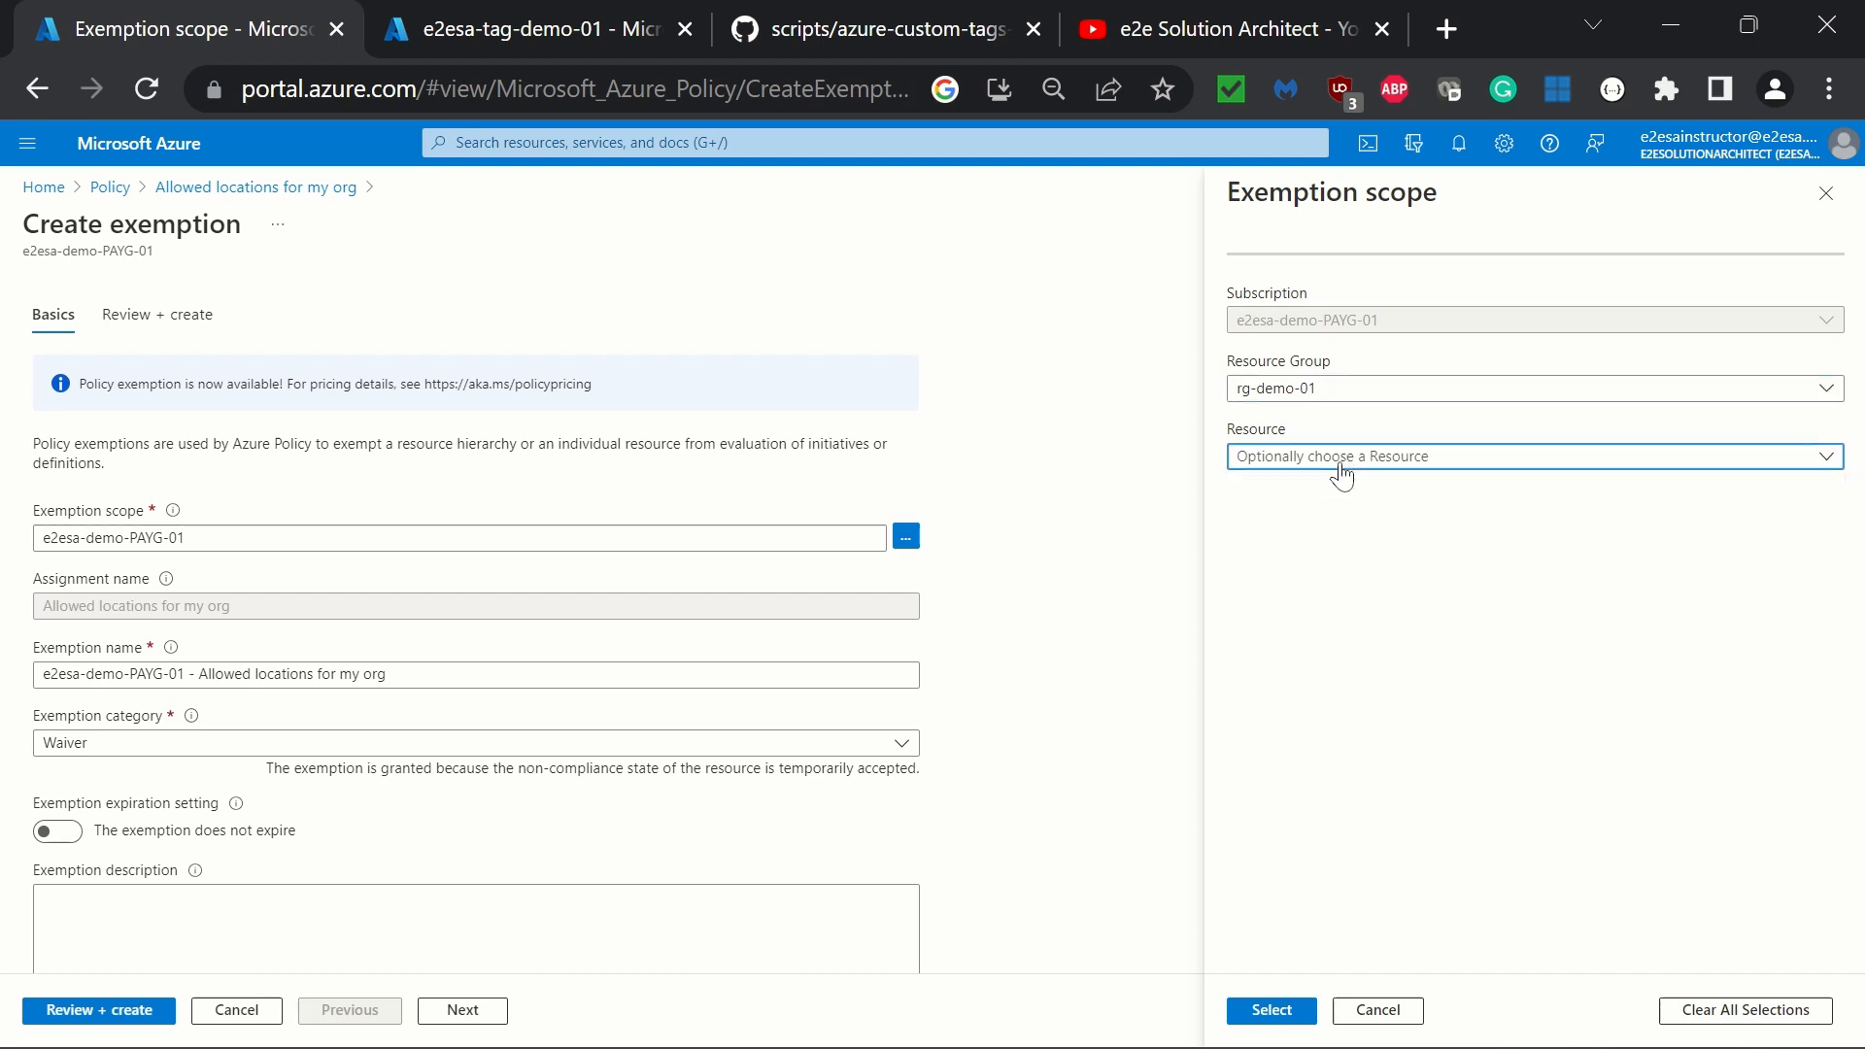
left_click(1407, 494)
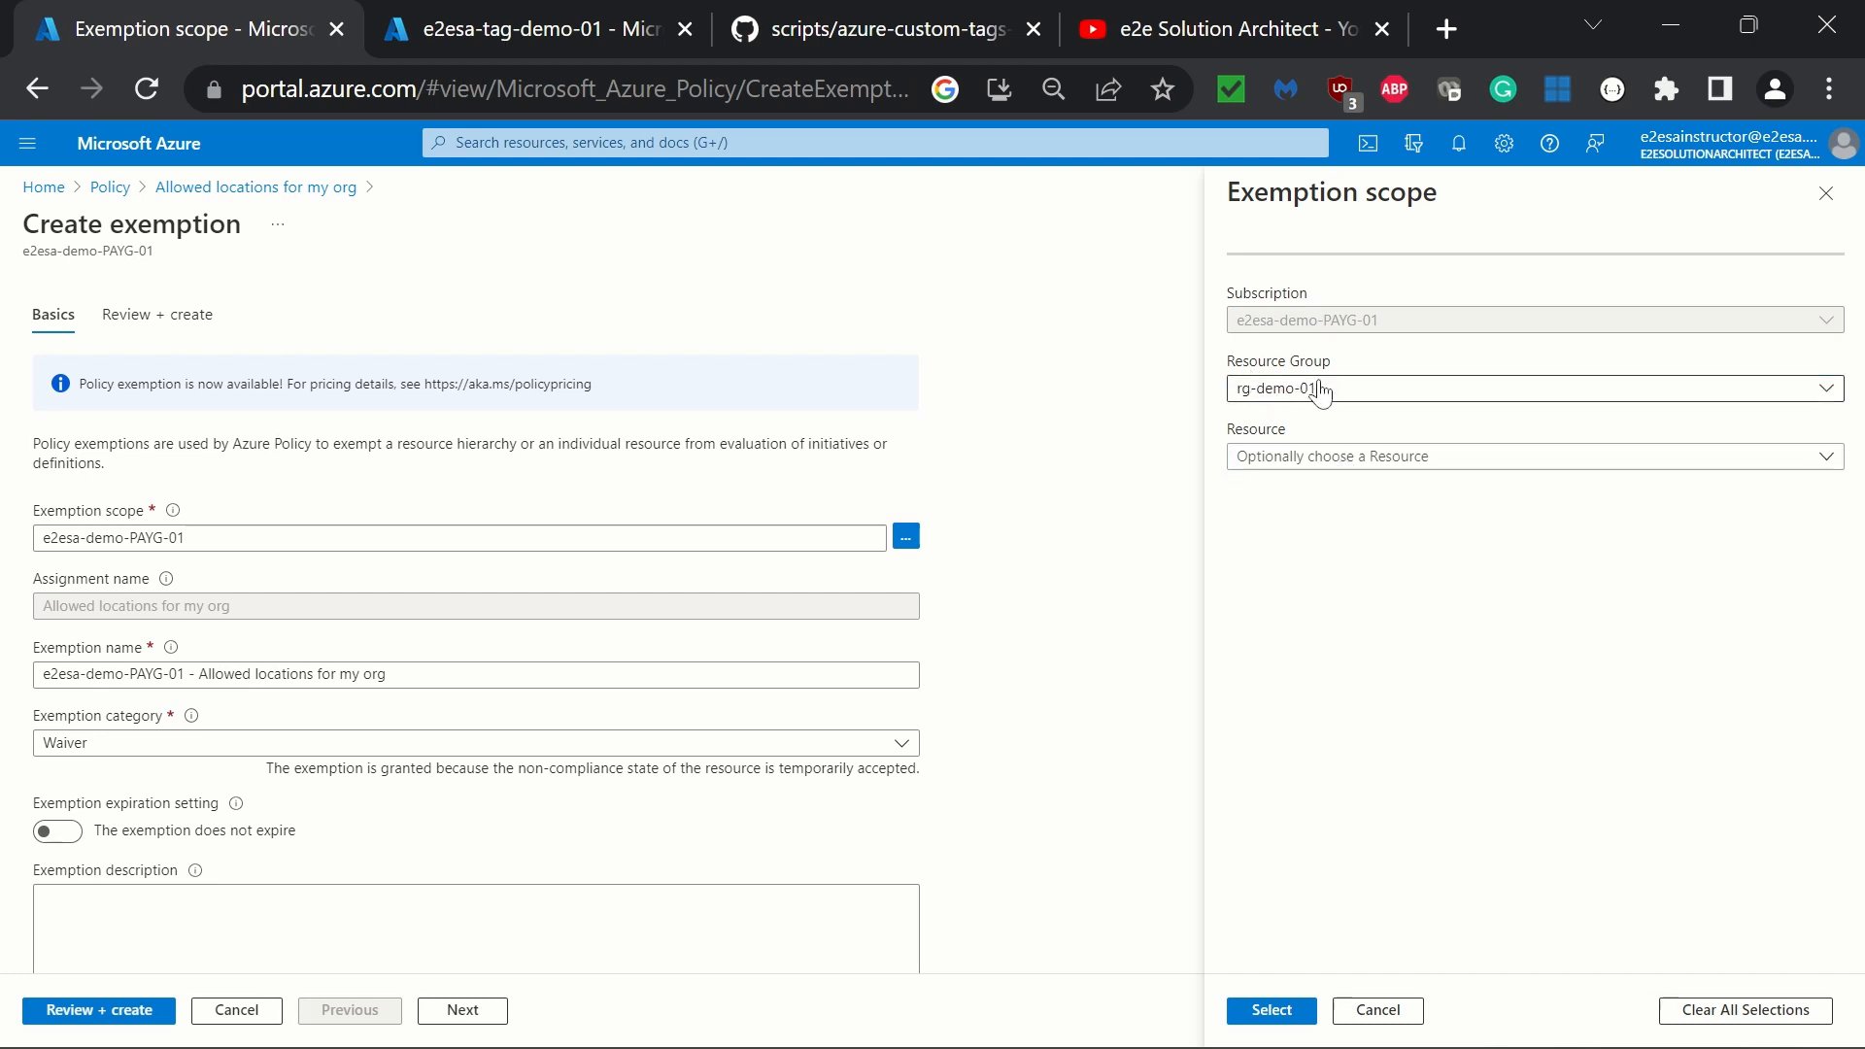
left_click(1301, 1010)
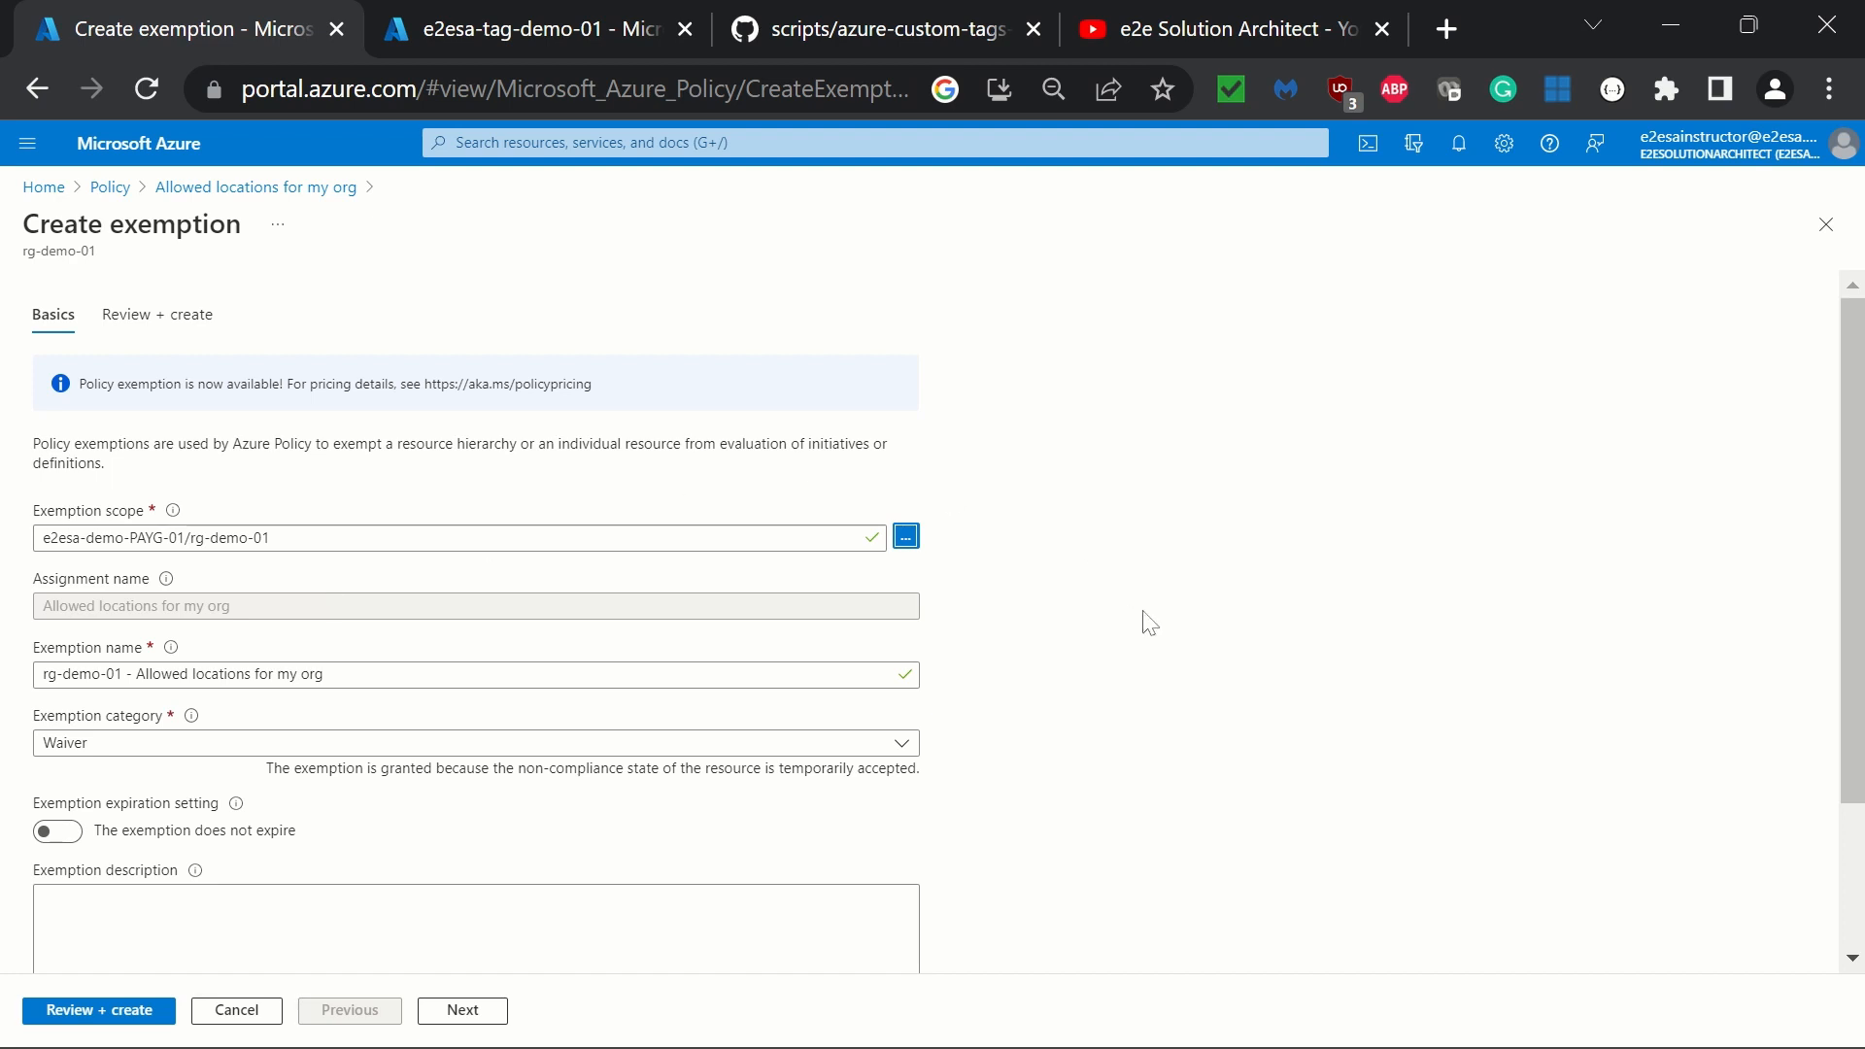
left_click(114, 672)
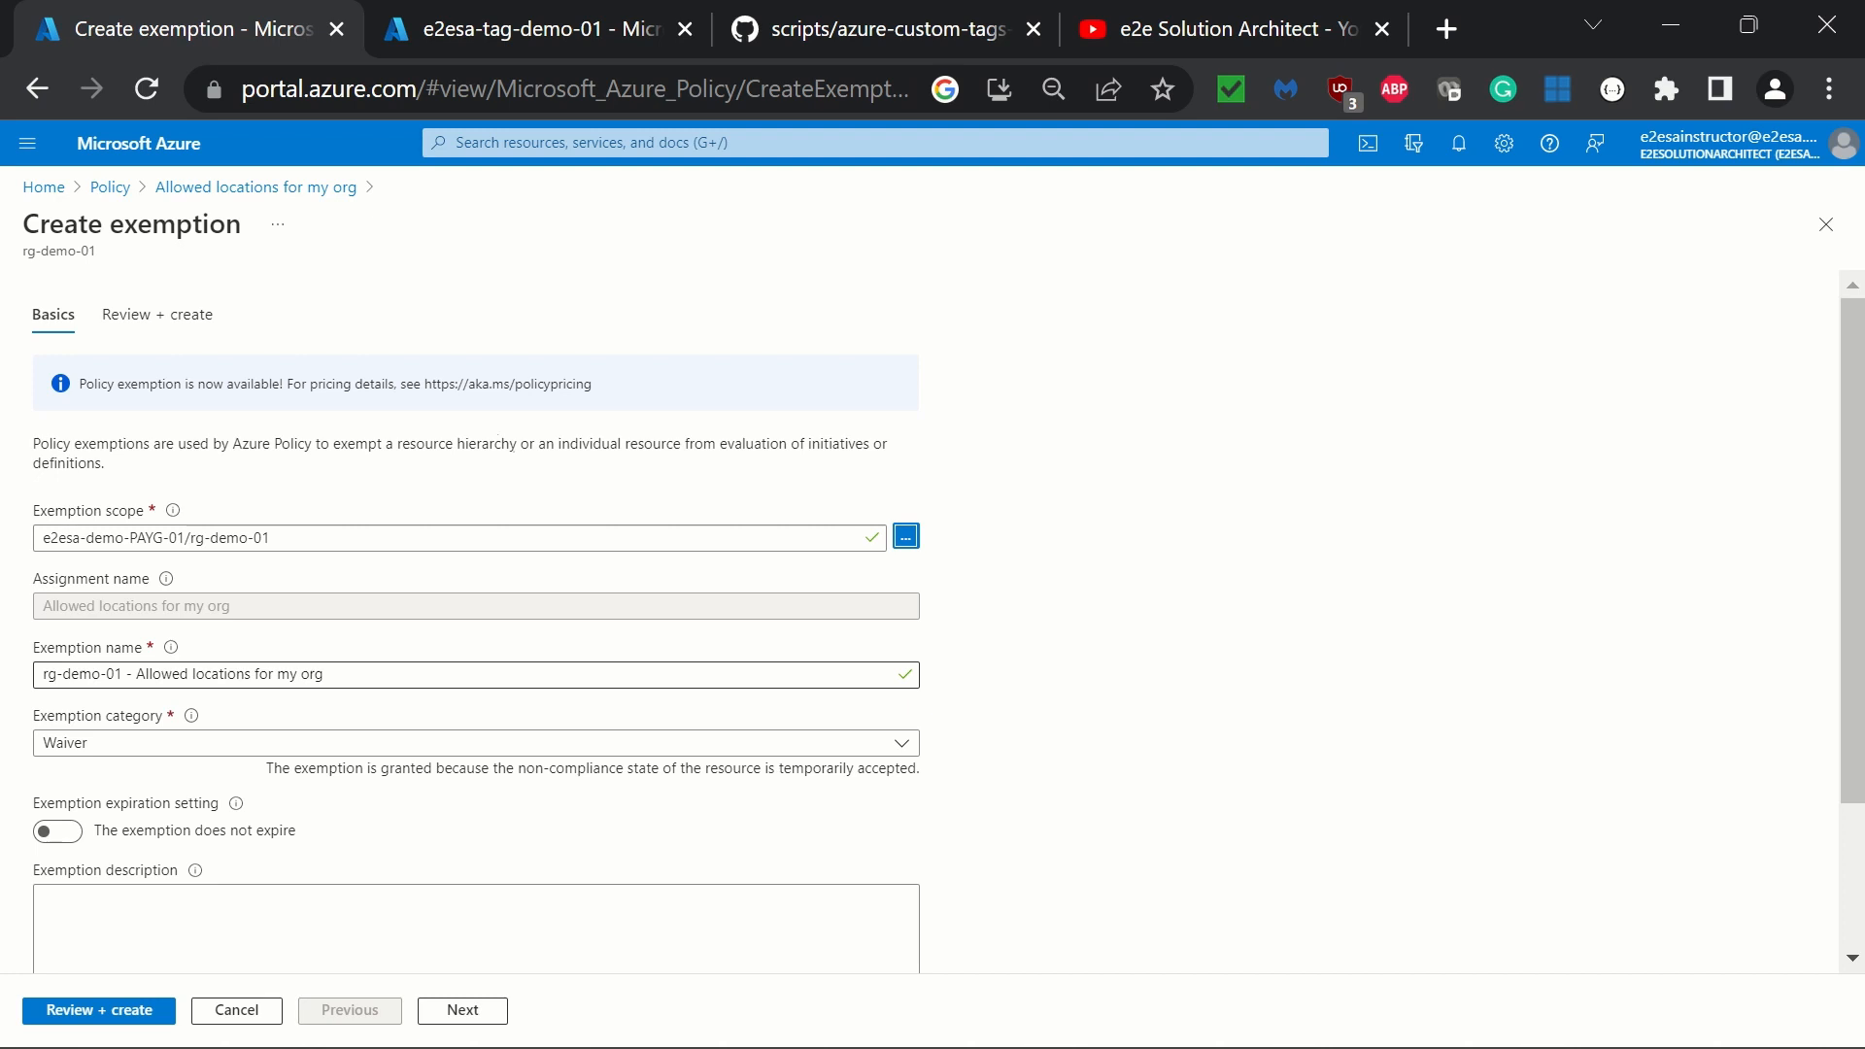
Step: Leave the exemption form and view the available actions for the e2esa-resource-tags-required policy definition
left_click(111, 188)
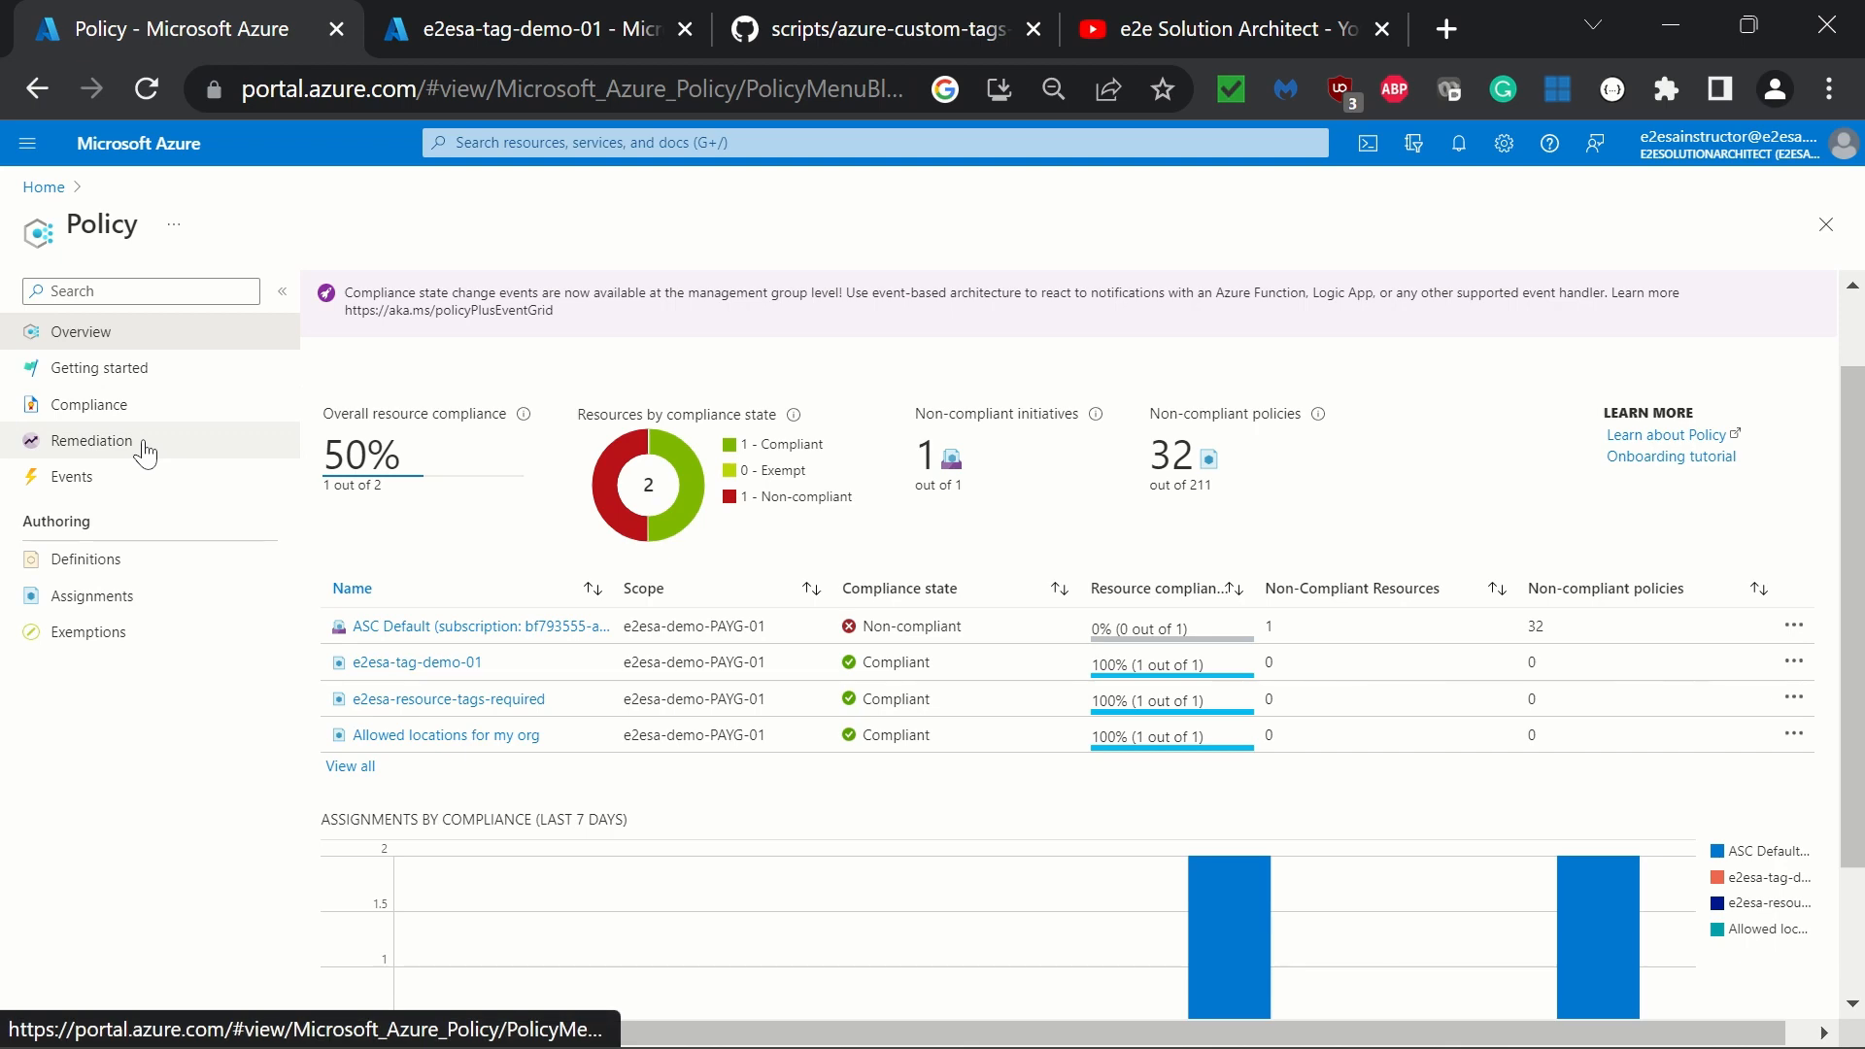
left_click(85, 559)
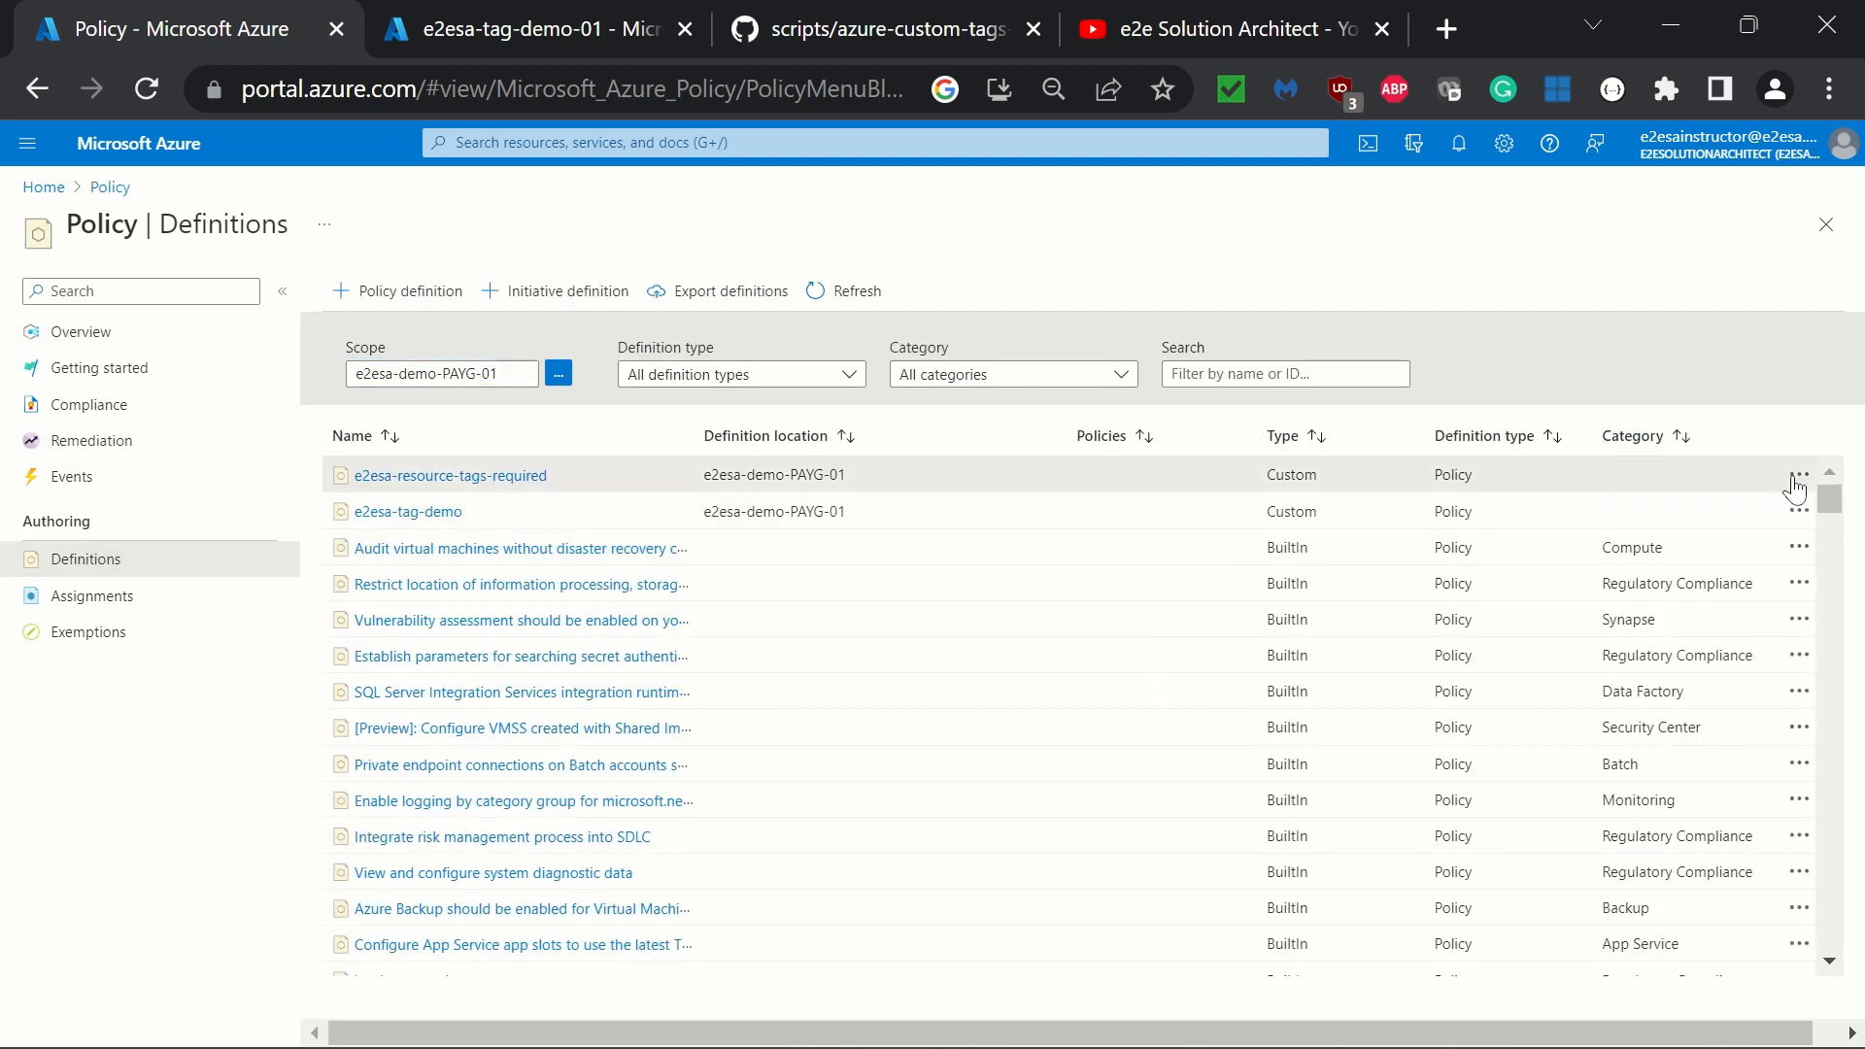
left_click(1796, 488)
left_click(1795, 485)
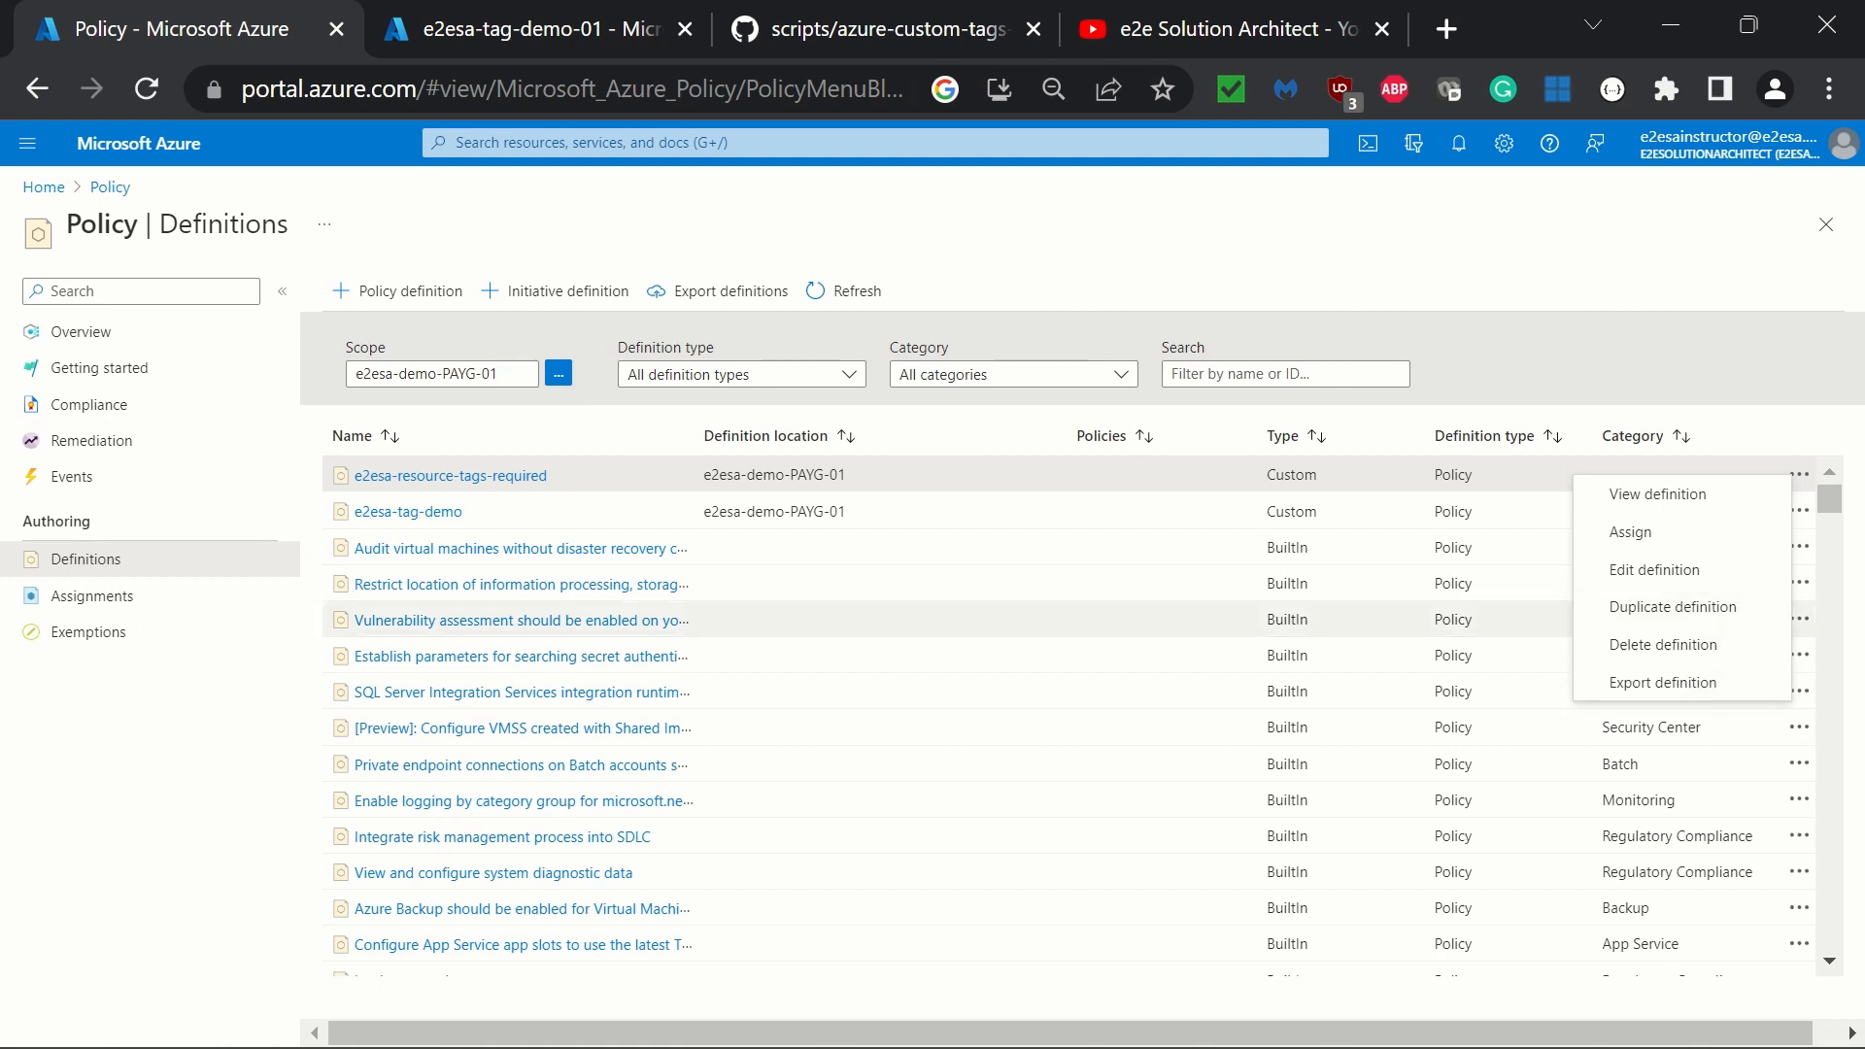
Step: Open the e2esa-tag-demo definition and view the compliance of its e2esa-tag-demo-01 assignment
left_click(409, 520)
left_click(409, 521)
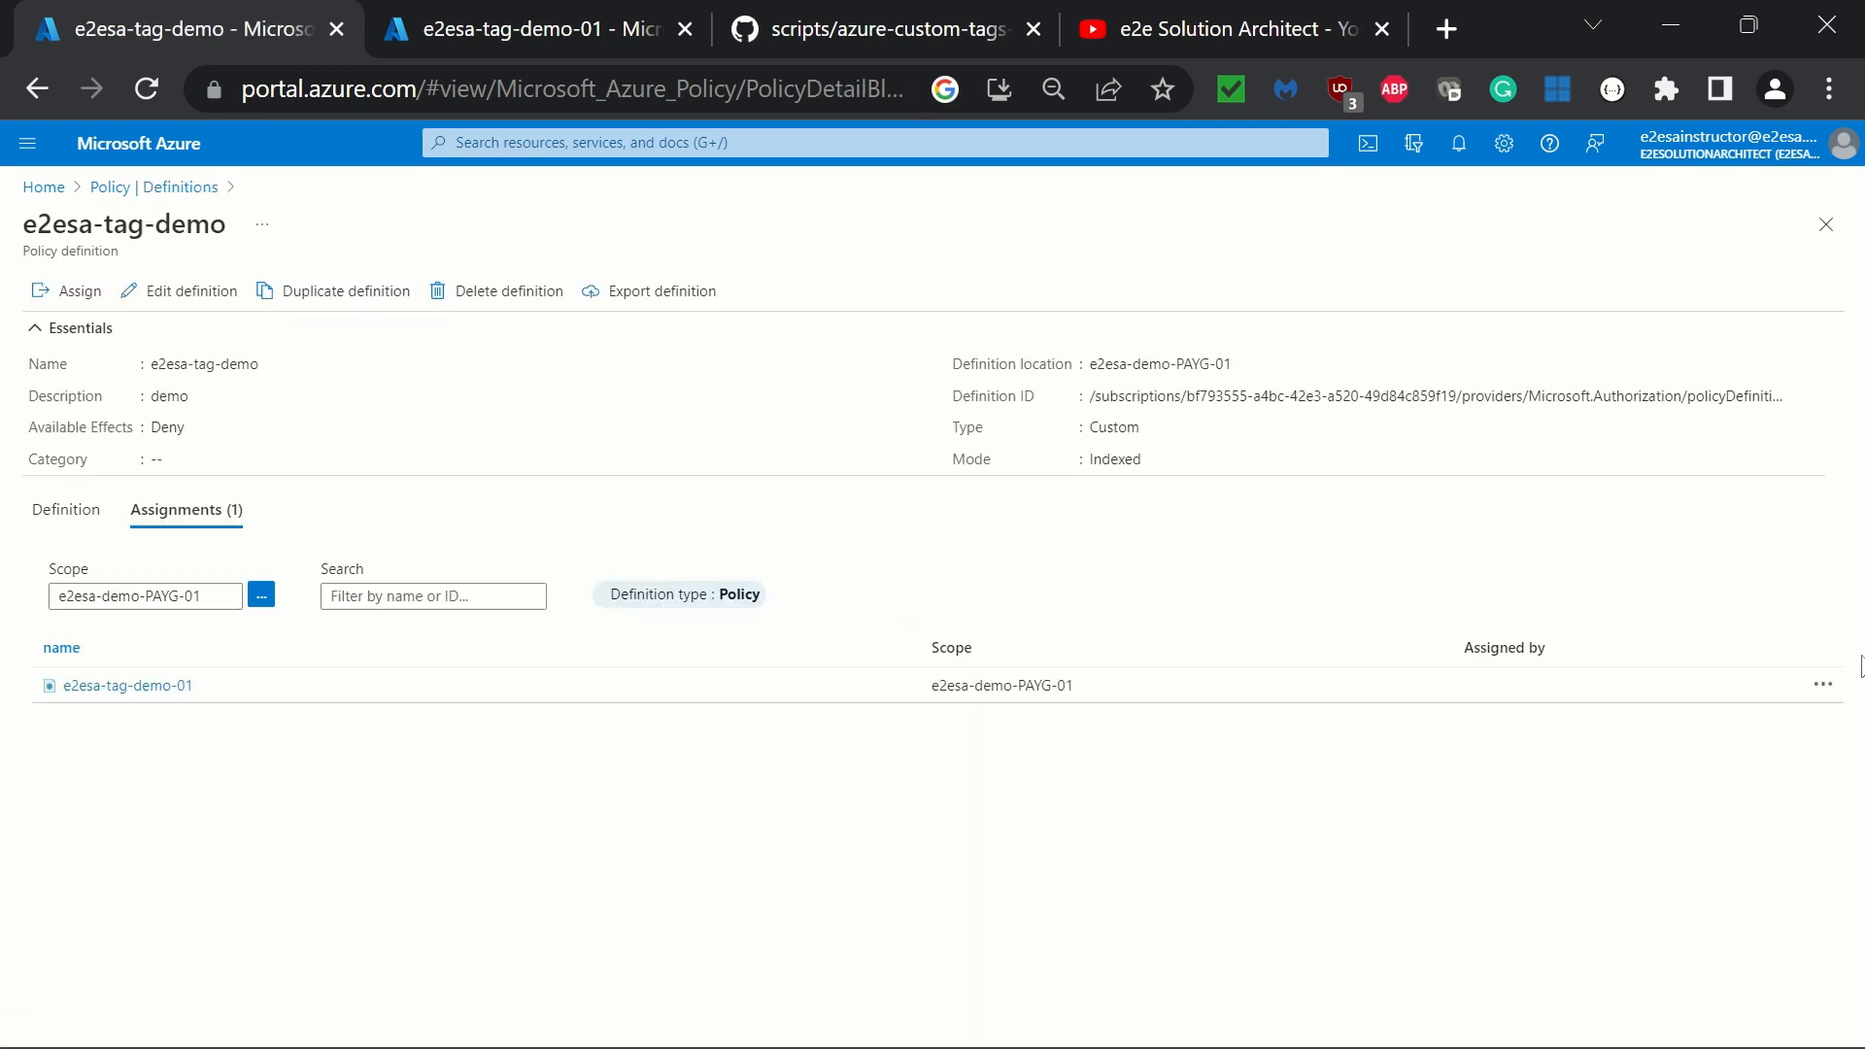
left_click(1823, 688)
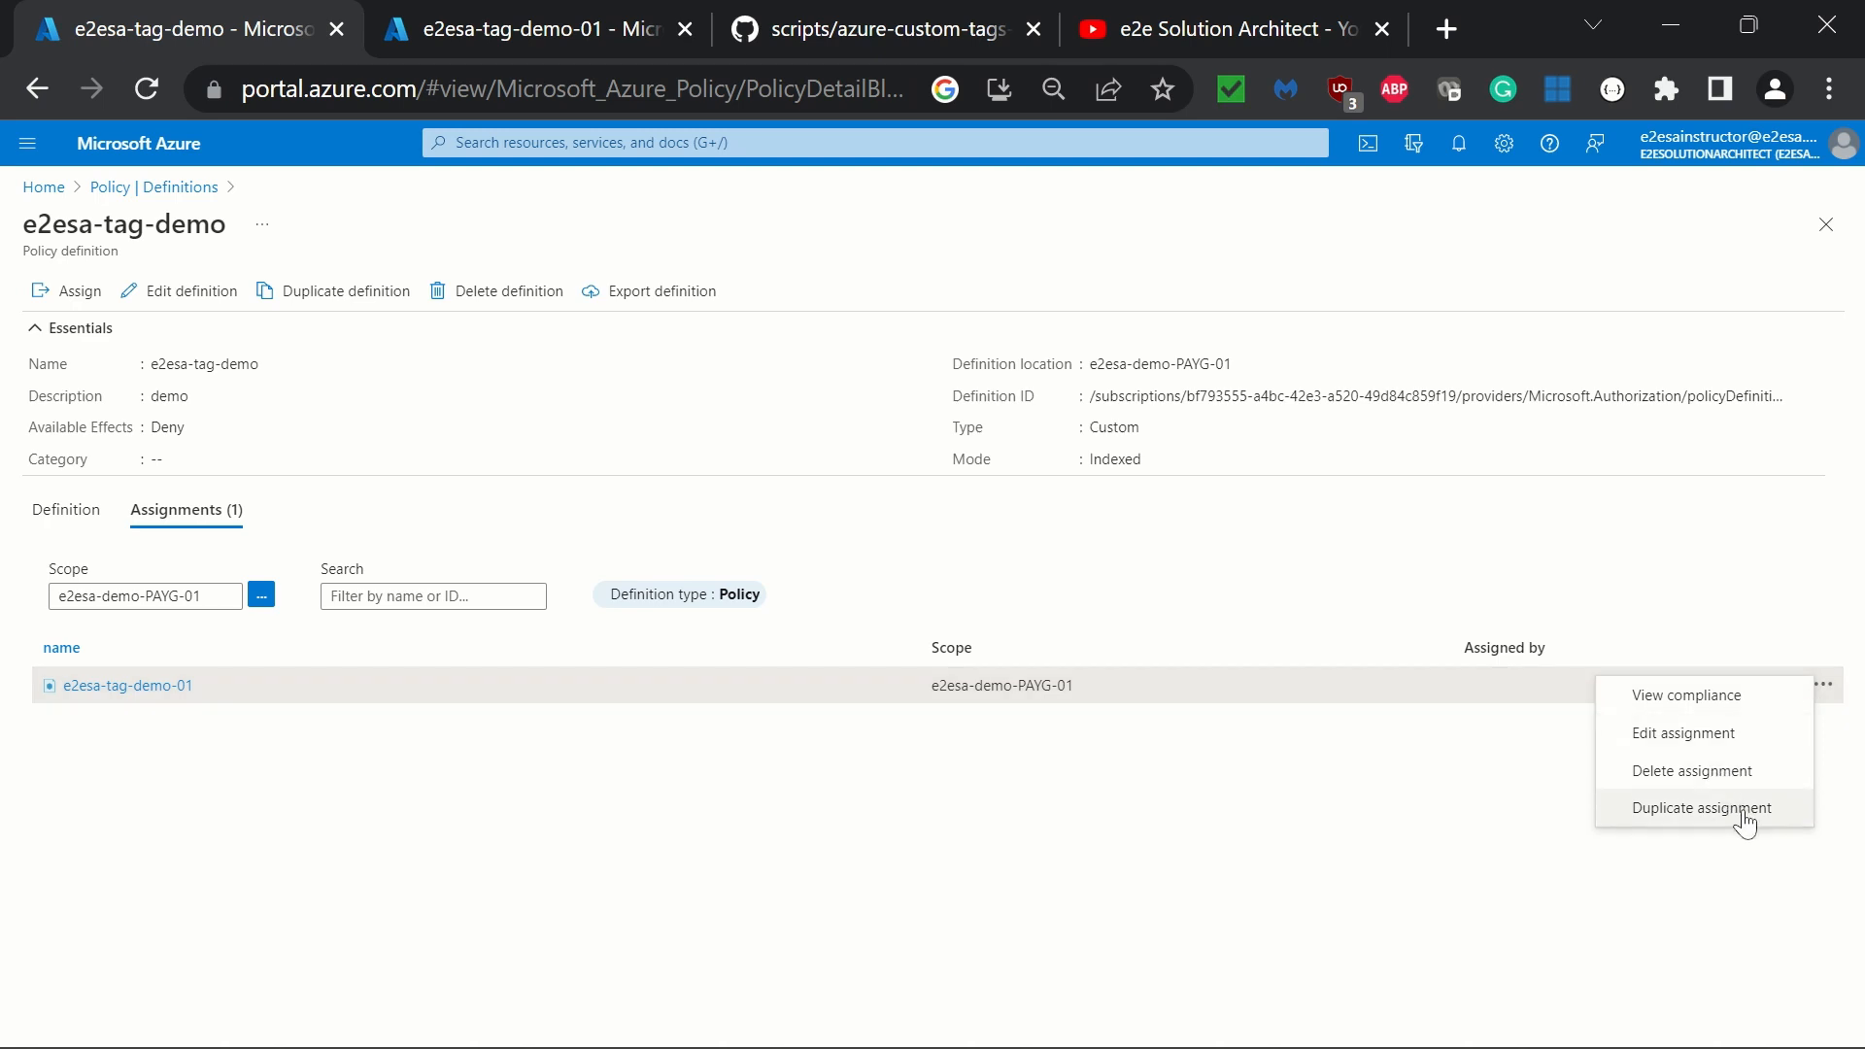
left_click(1703, 703)
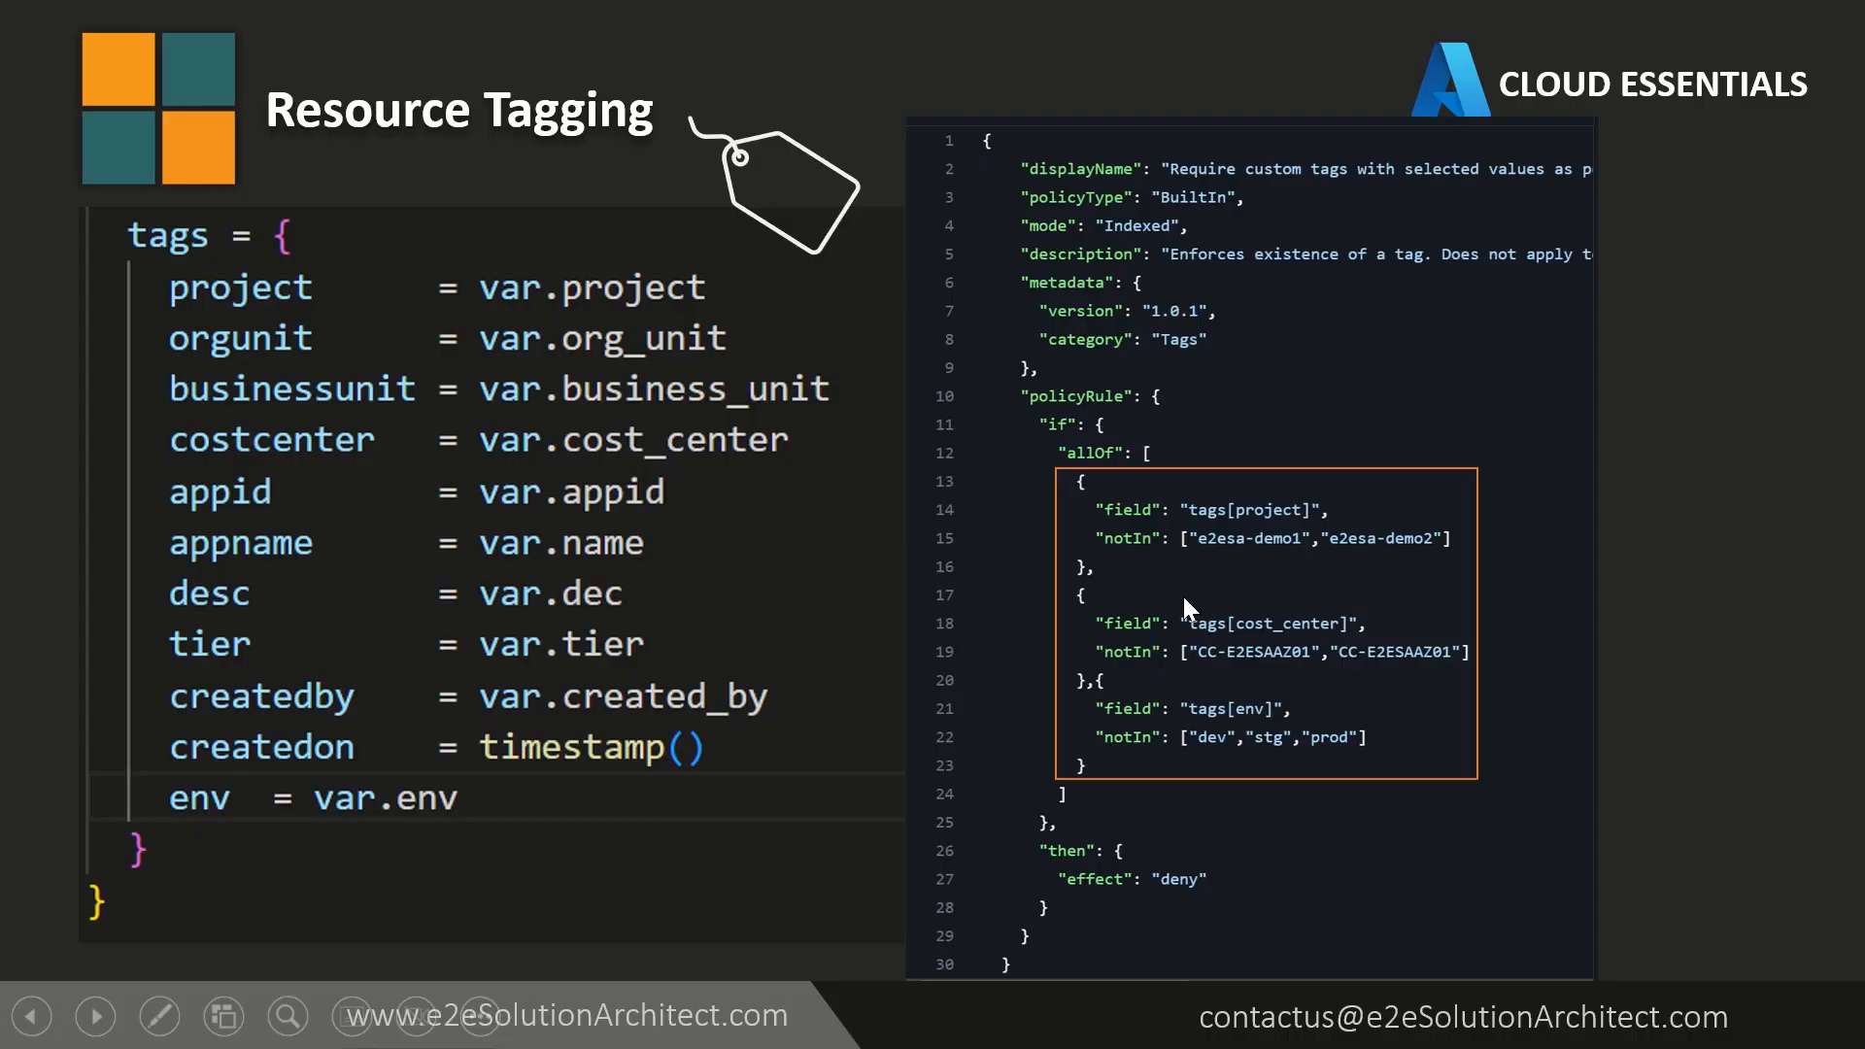
key("Left")
key("Left")
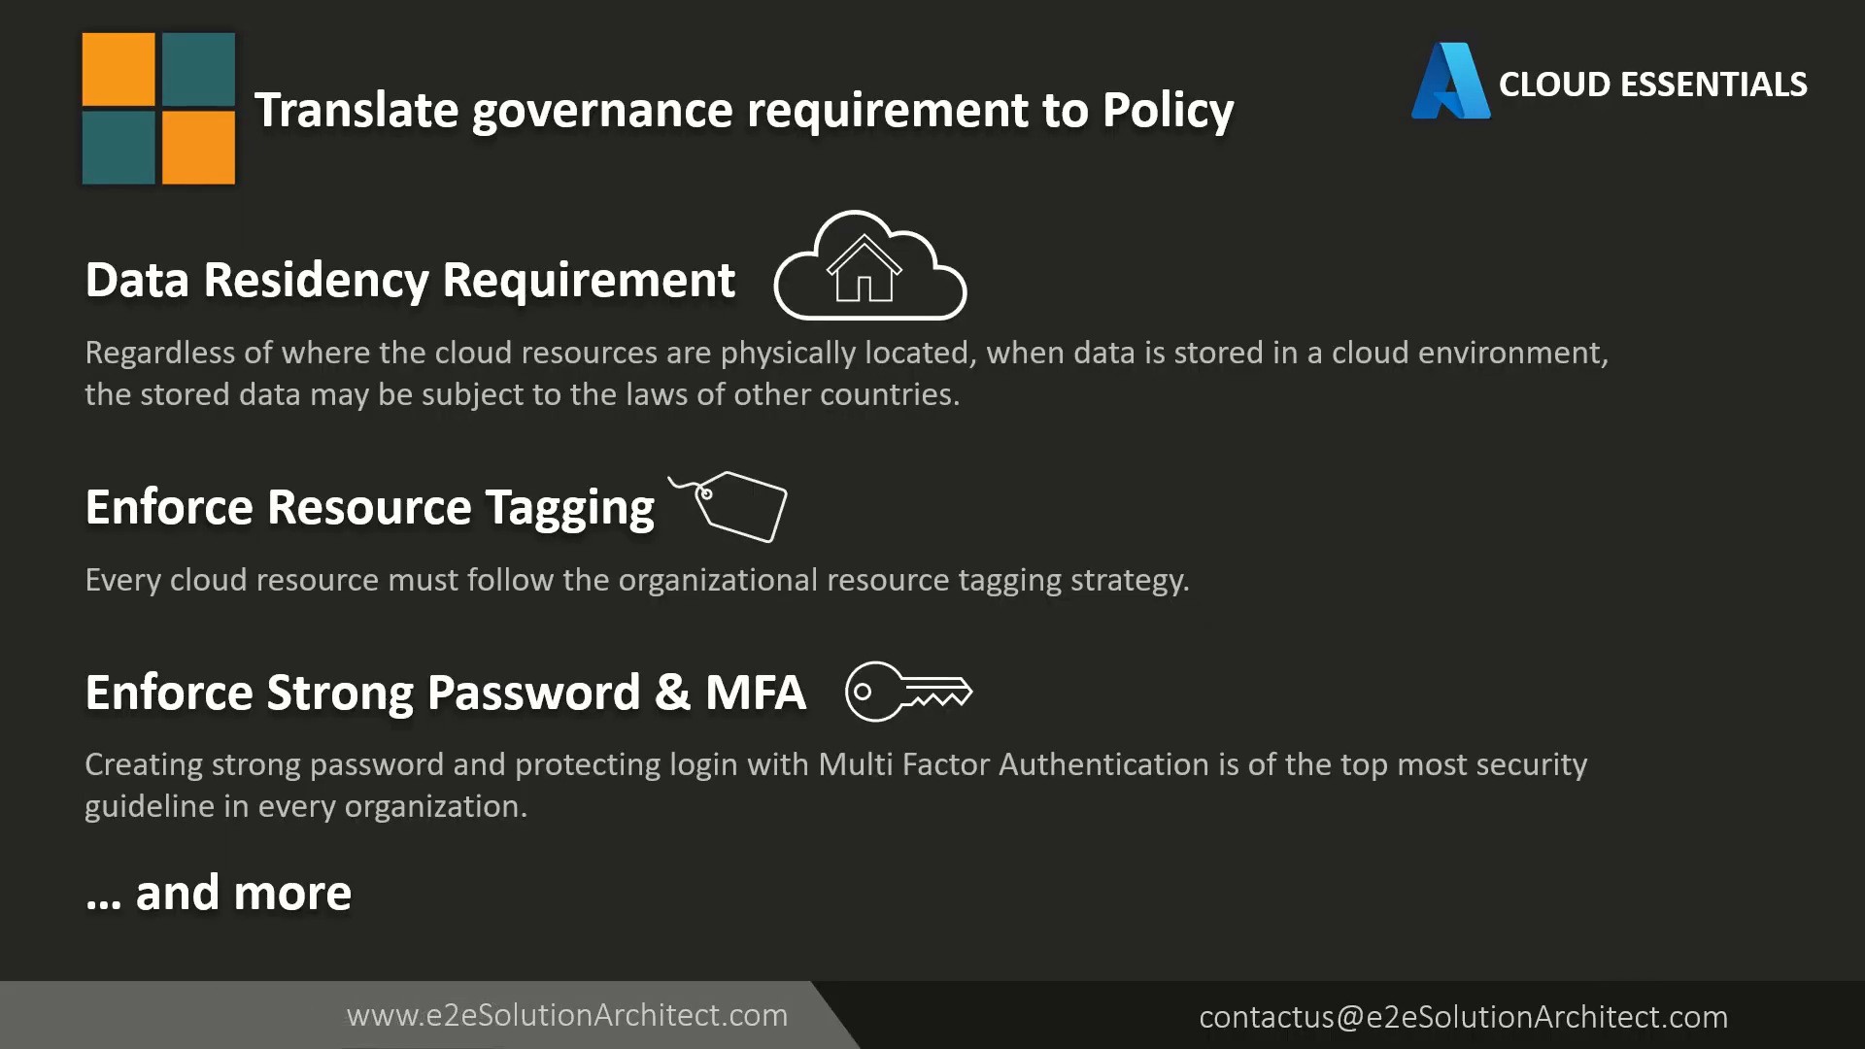